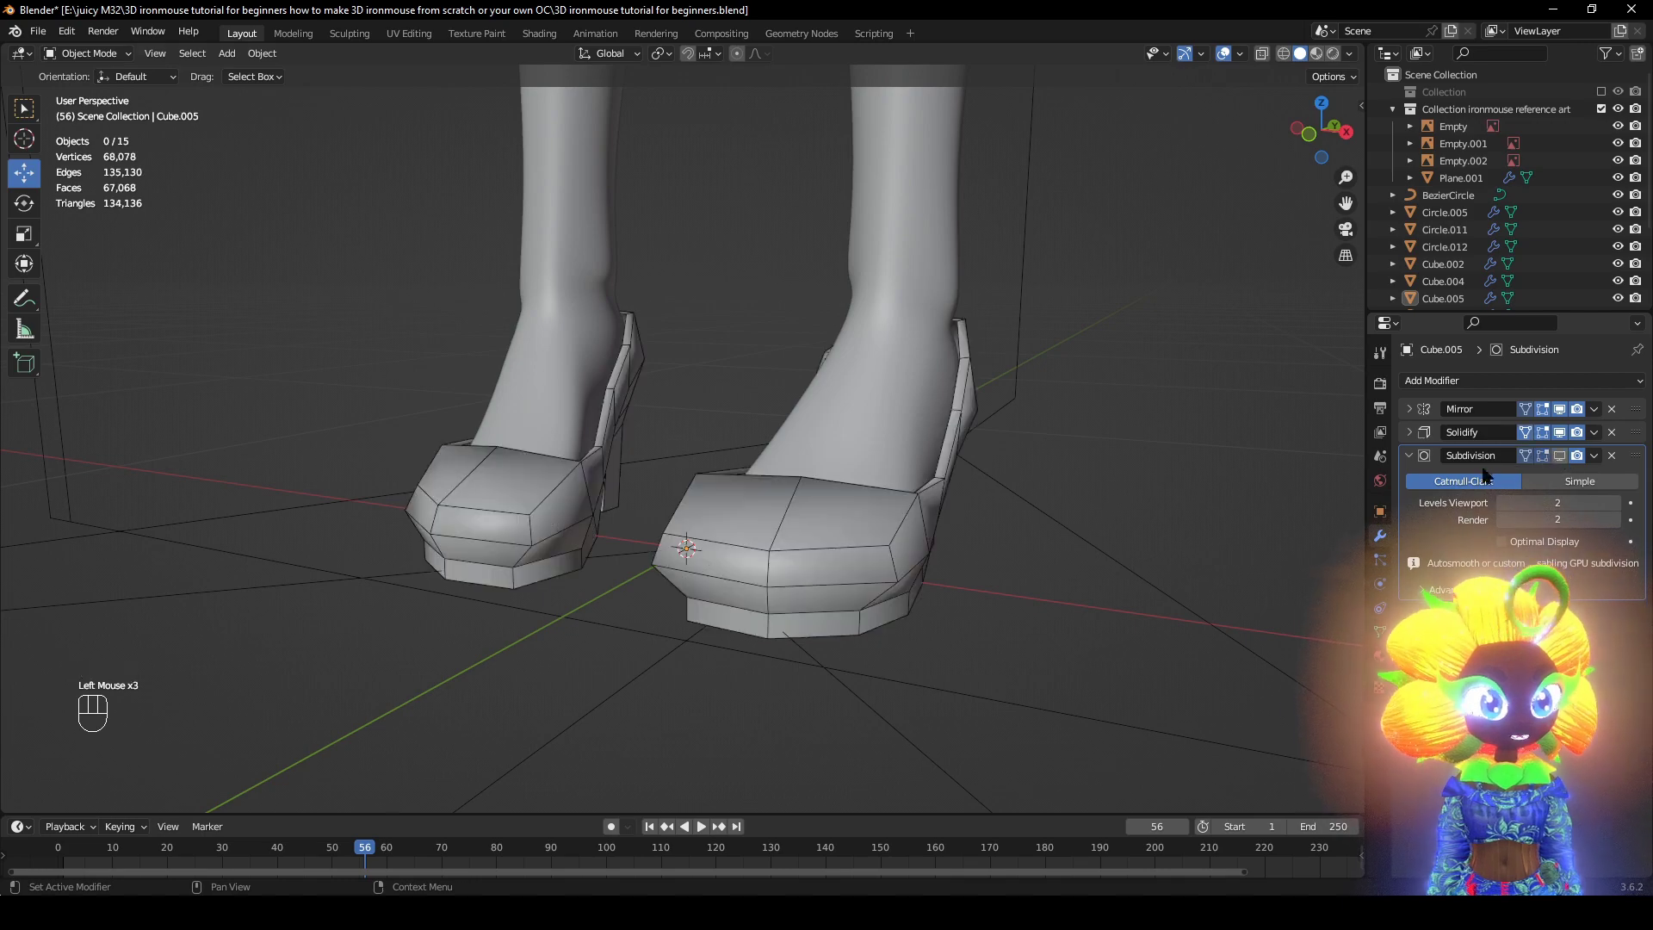
Step: Add a 2 m cube mesh at the world origin beneath the character
mouse_move(981, 545)
middle_mouse_down()
mouse_move(689, 582)
mouse_move(983, 560)
middle_mouse_up()
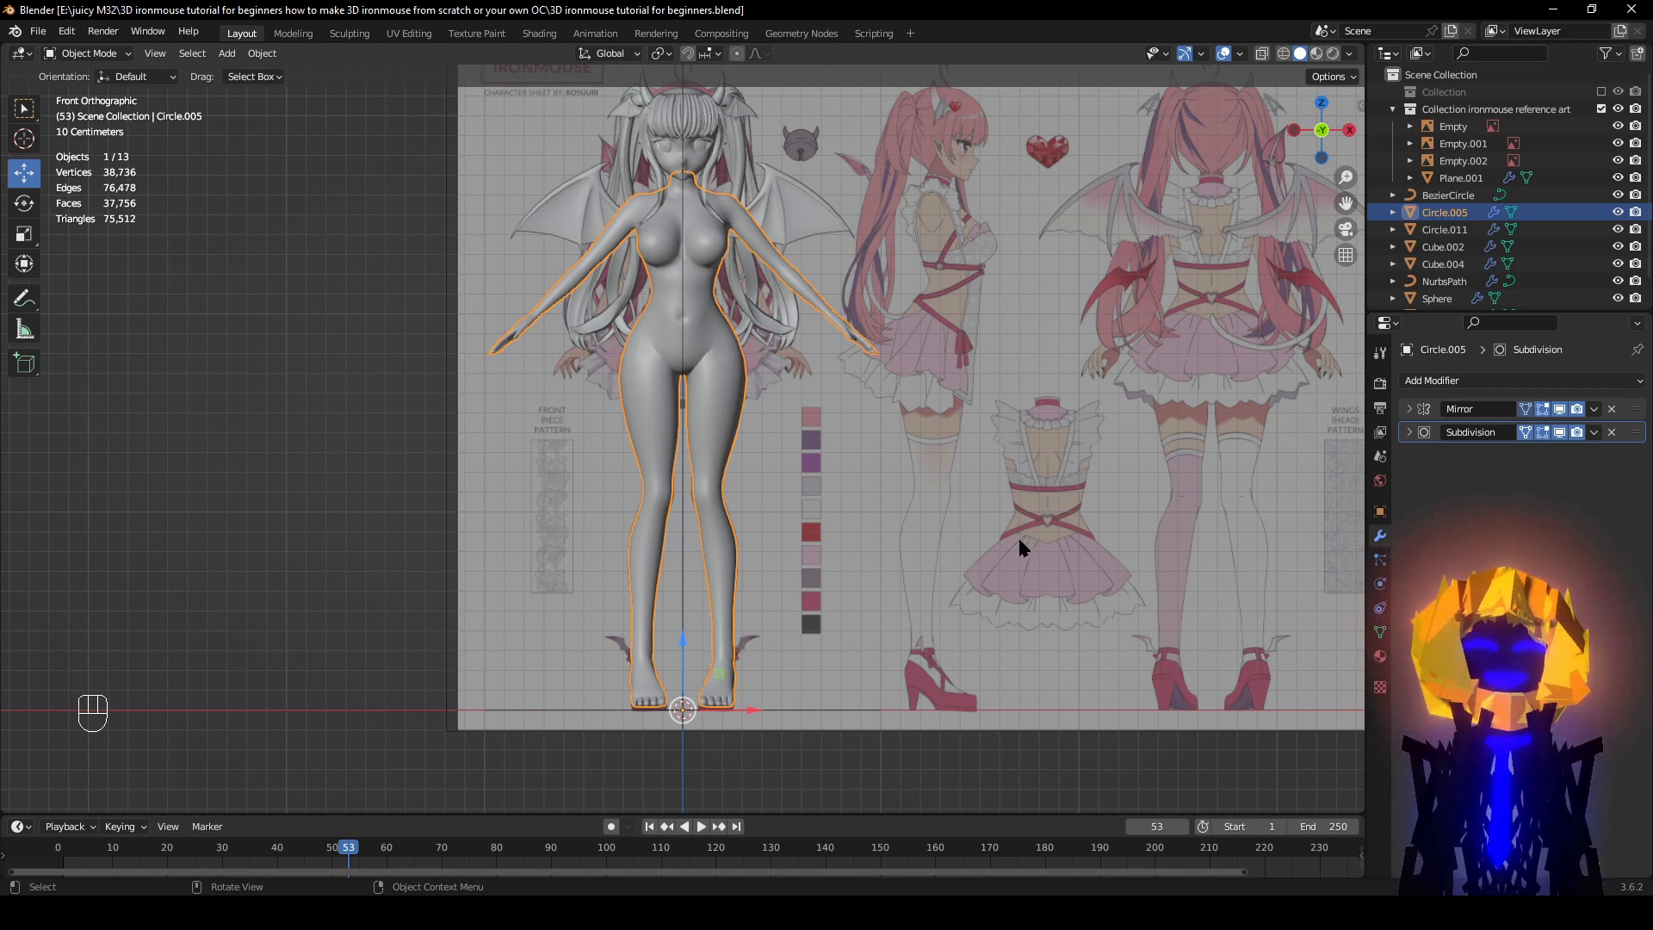
middle_click_drag(1019, 544, 339, 628)
scroll(735, 598, "down", 1)
middle_click_drag(735, 598, 782, 579, "shift")
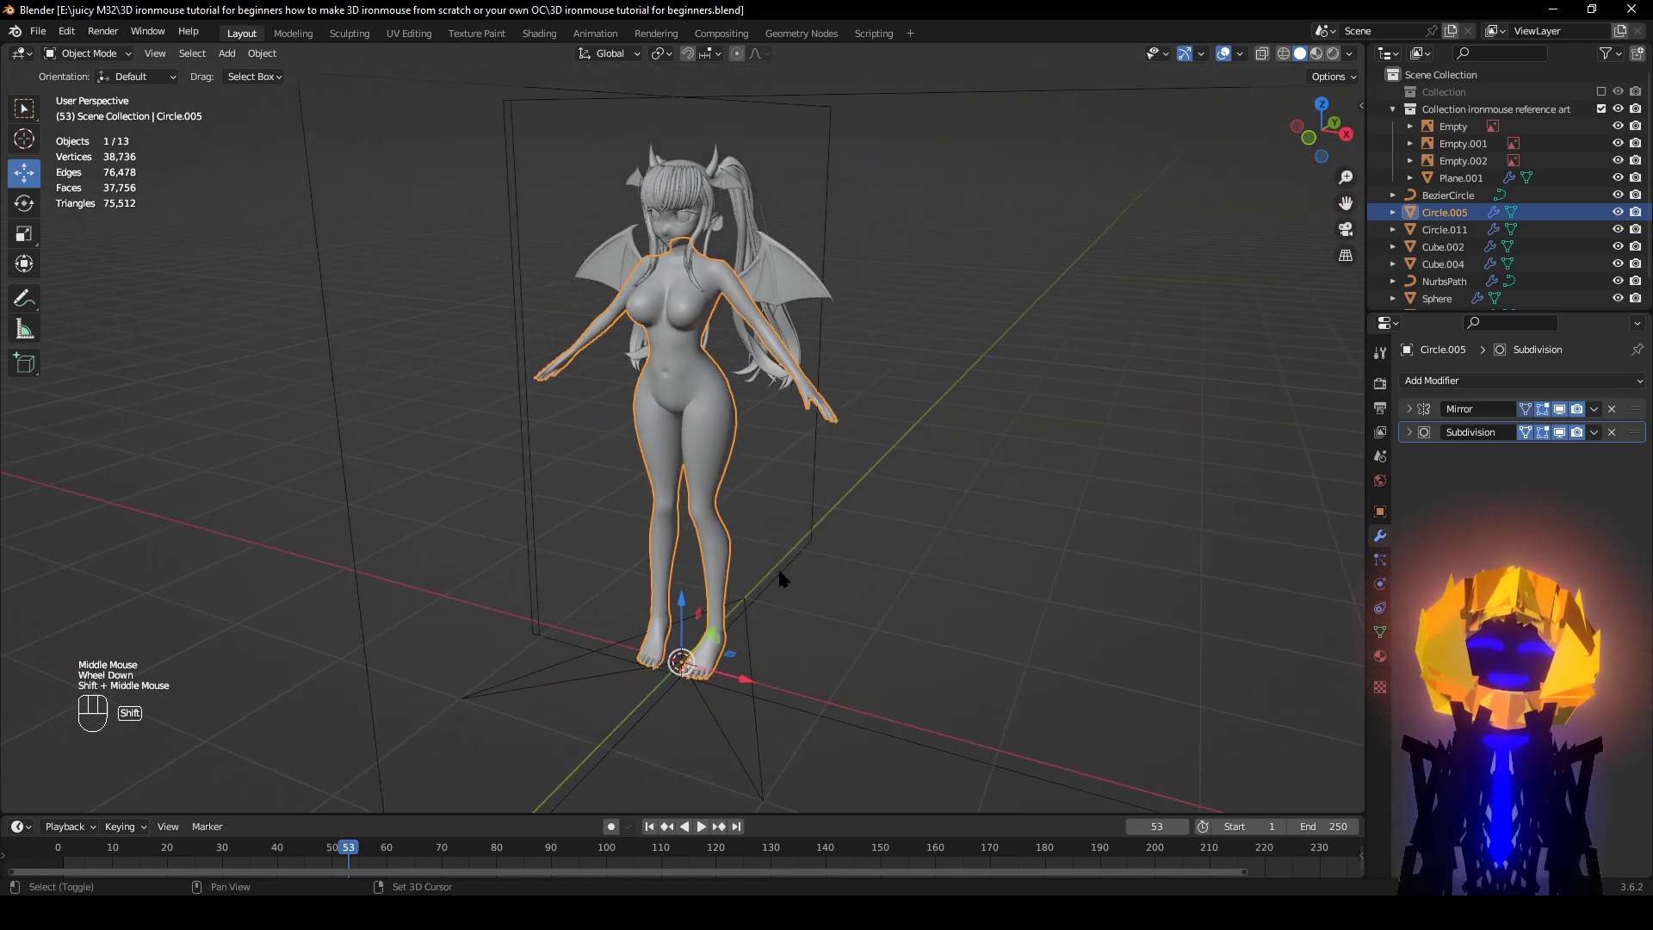
left_click(228, 54)
mouse_move(250, 79)
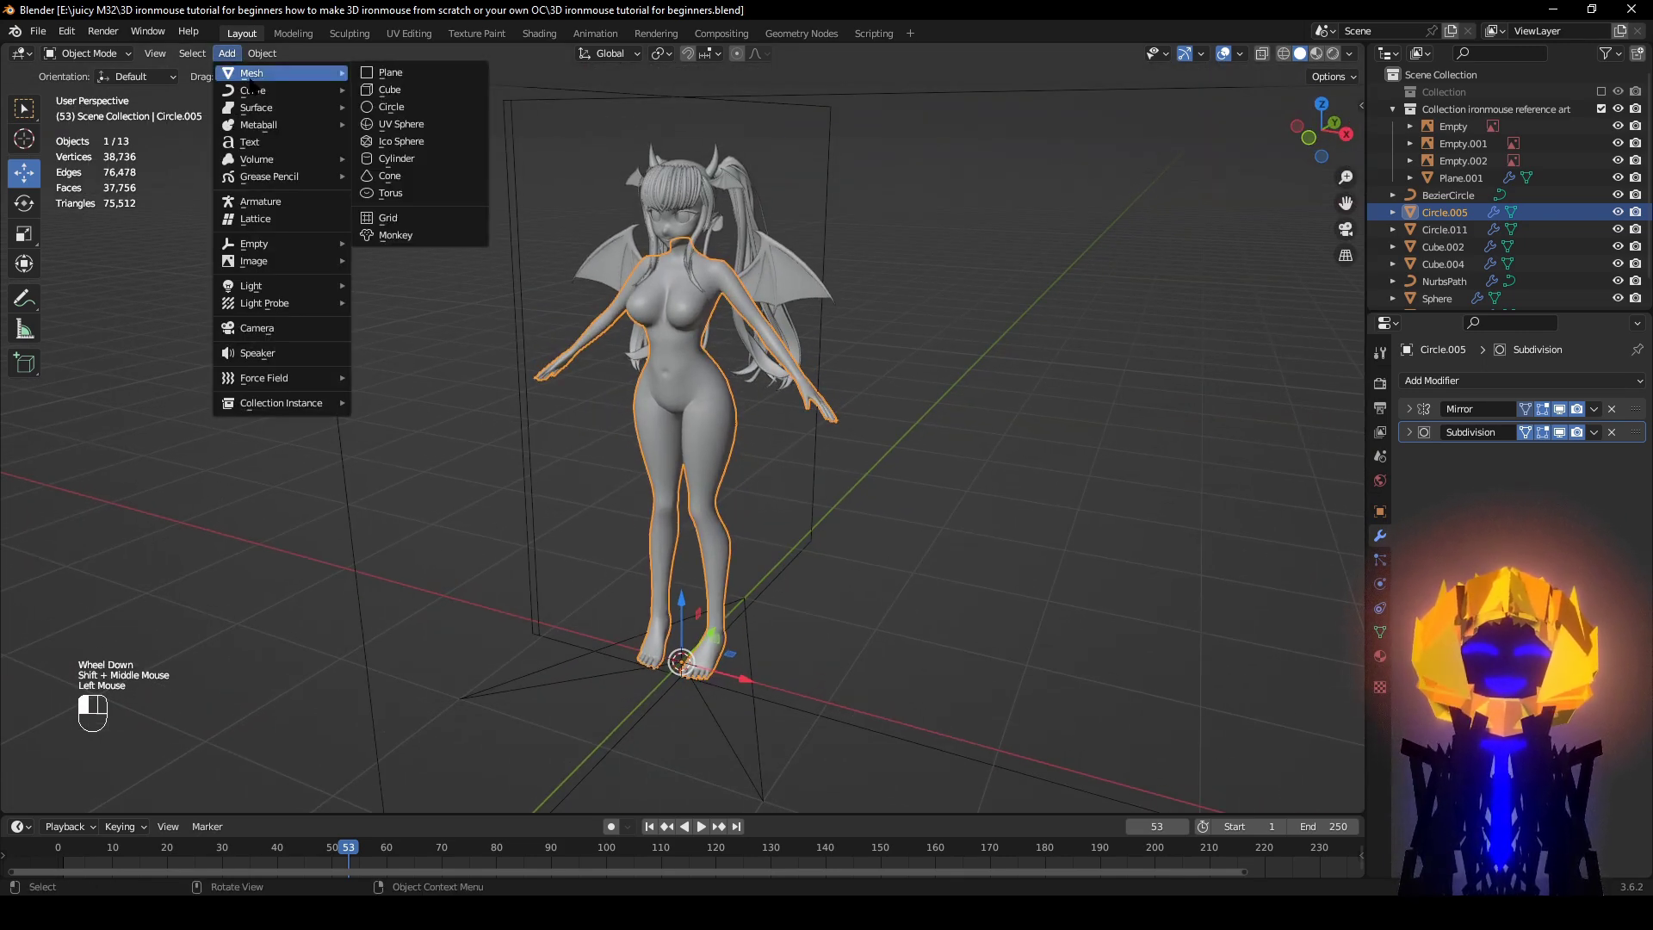
left_click(411, 93)
middle_click_drag(571, 410, 551, 379)
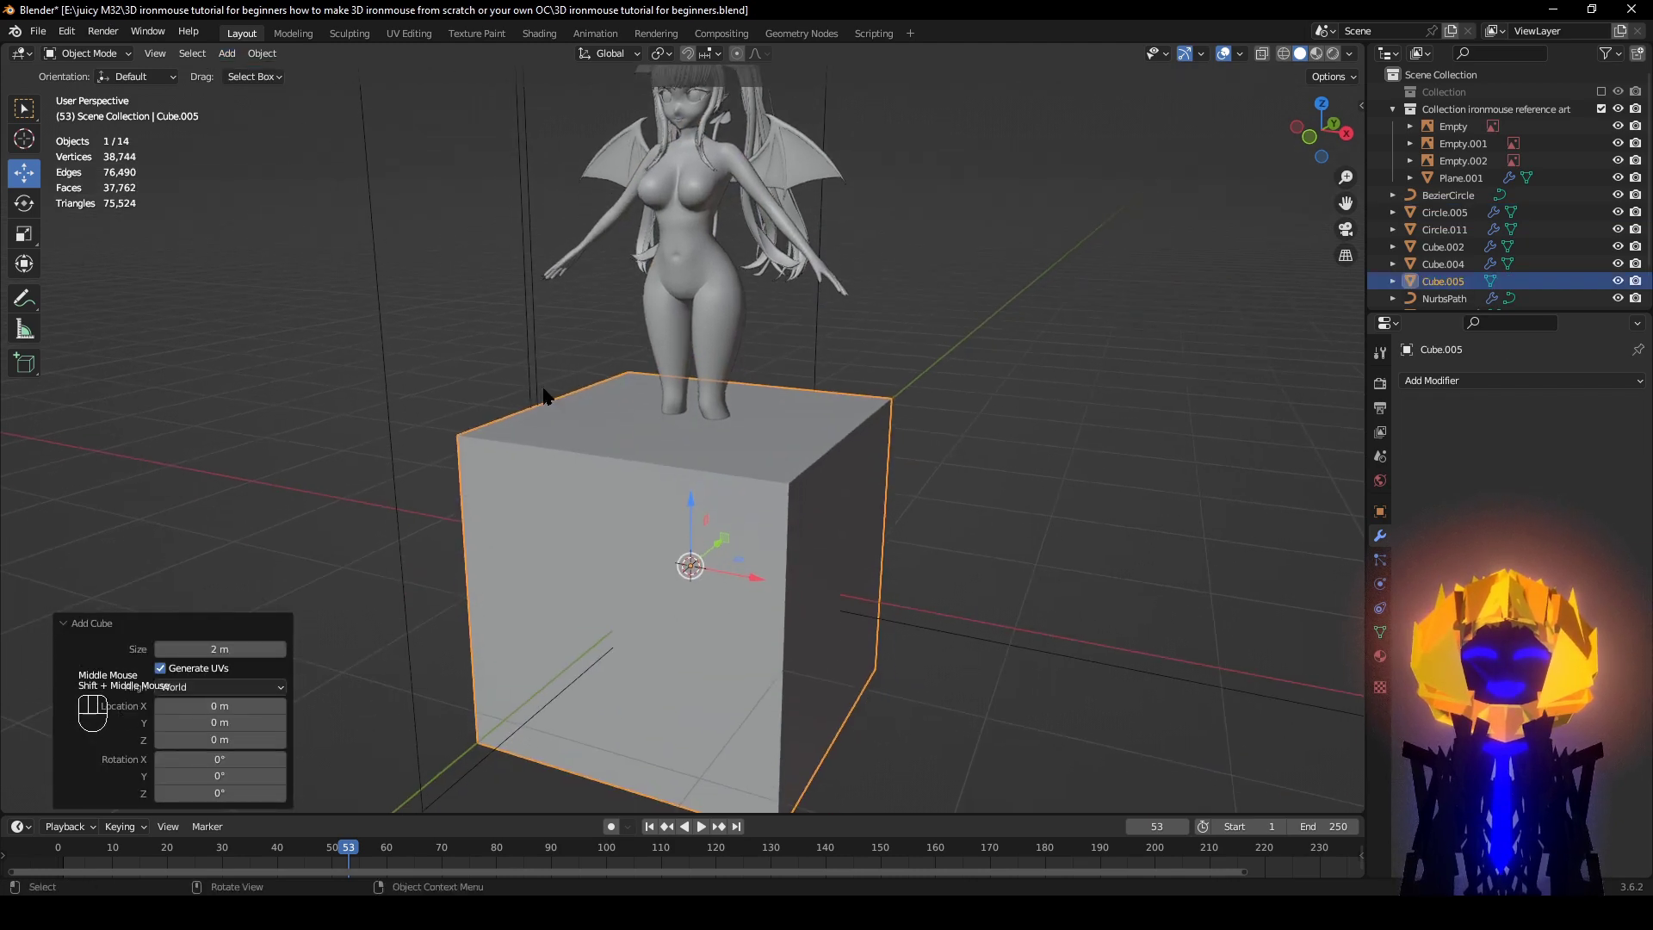
Step: Put the cube into Edit Mode and display it in wireframe in the front view
left_click(90, 54)
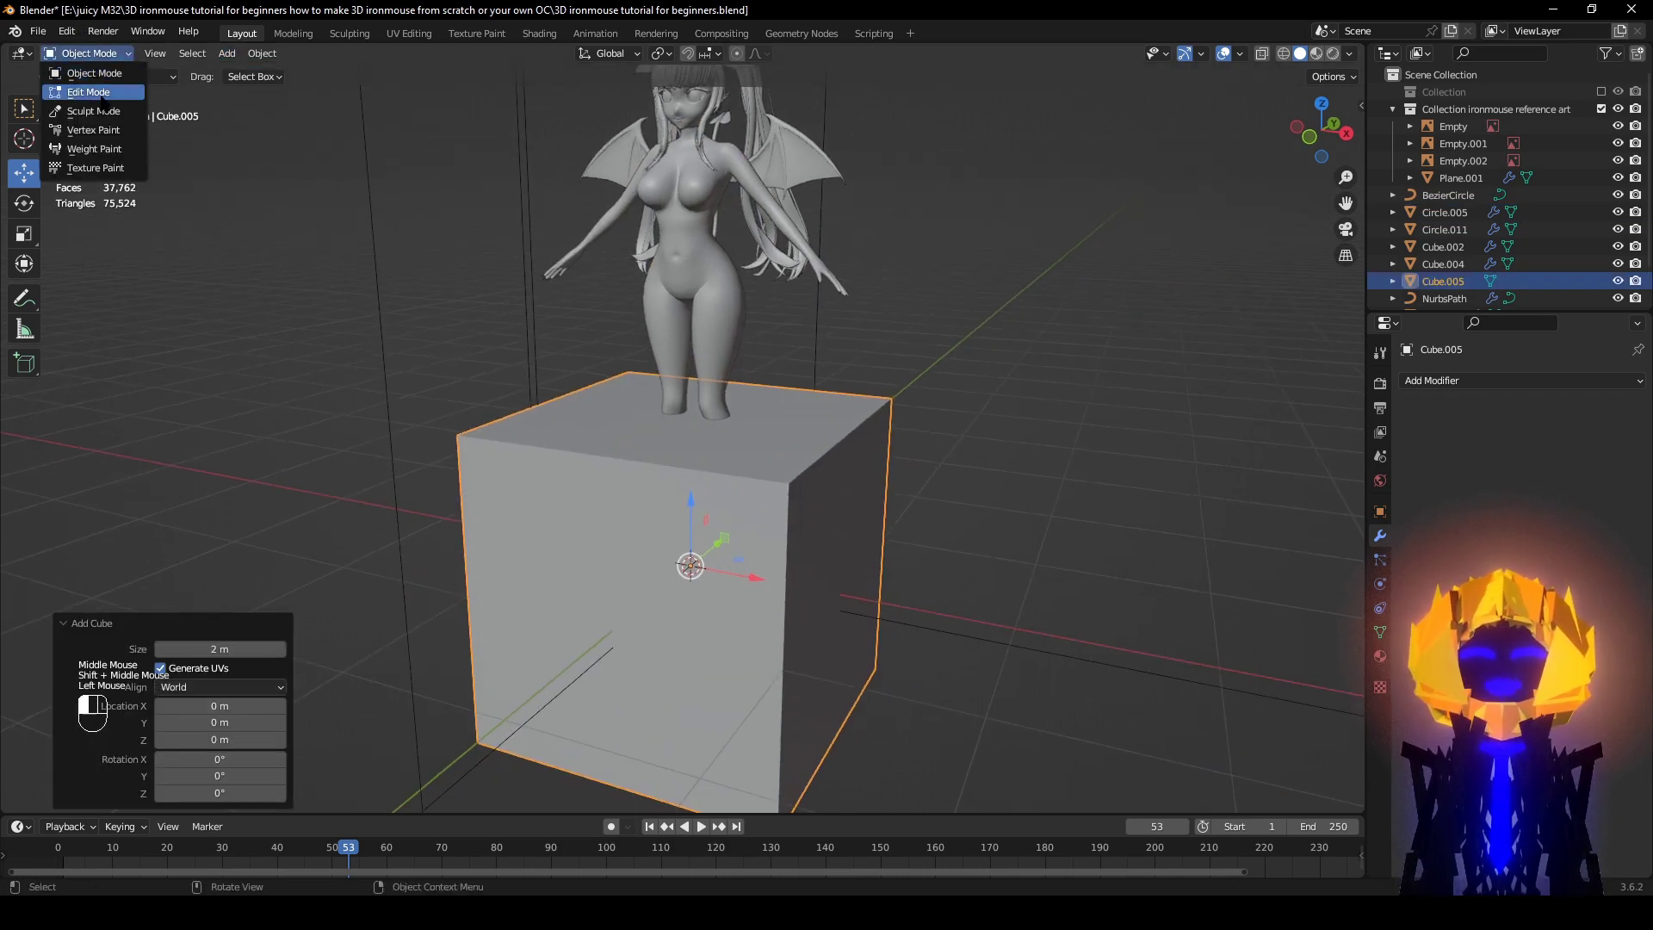
left_click(79, 82)
scroll(702, 487, "down", 2)
middle_click_drag(693, 482, 760, 496)
scroll(702, 487, "up", 1)
scroll(805, 504, "up", 1)
key("z")
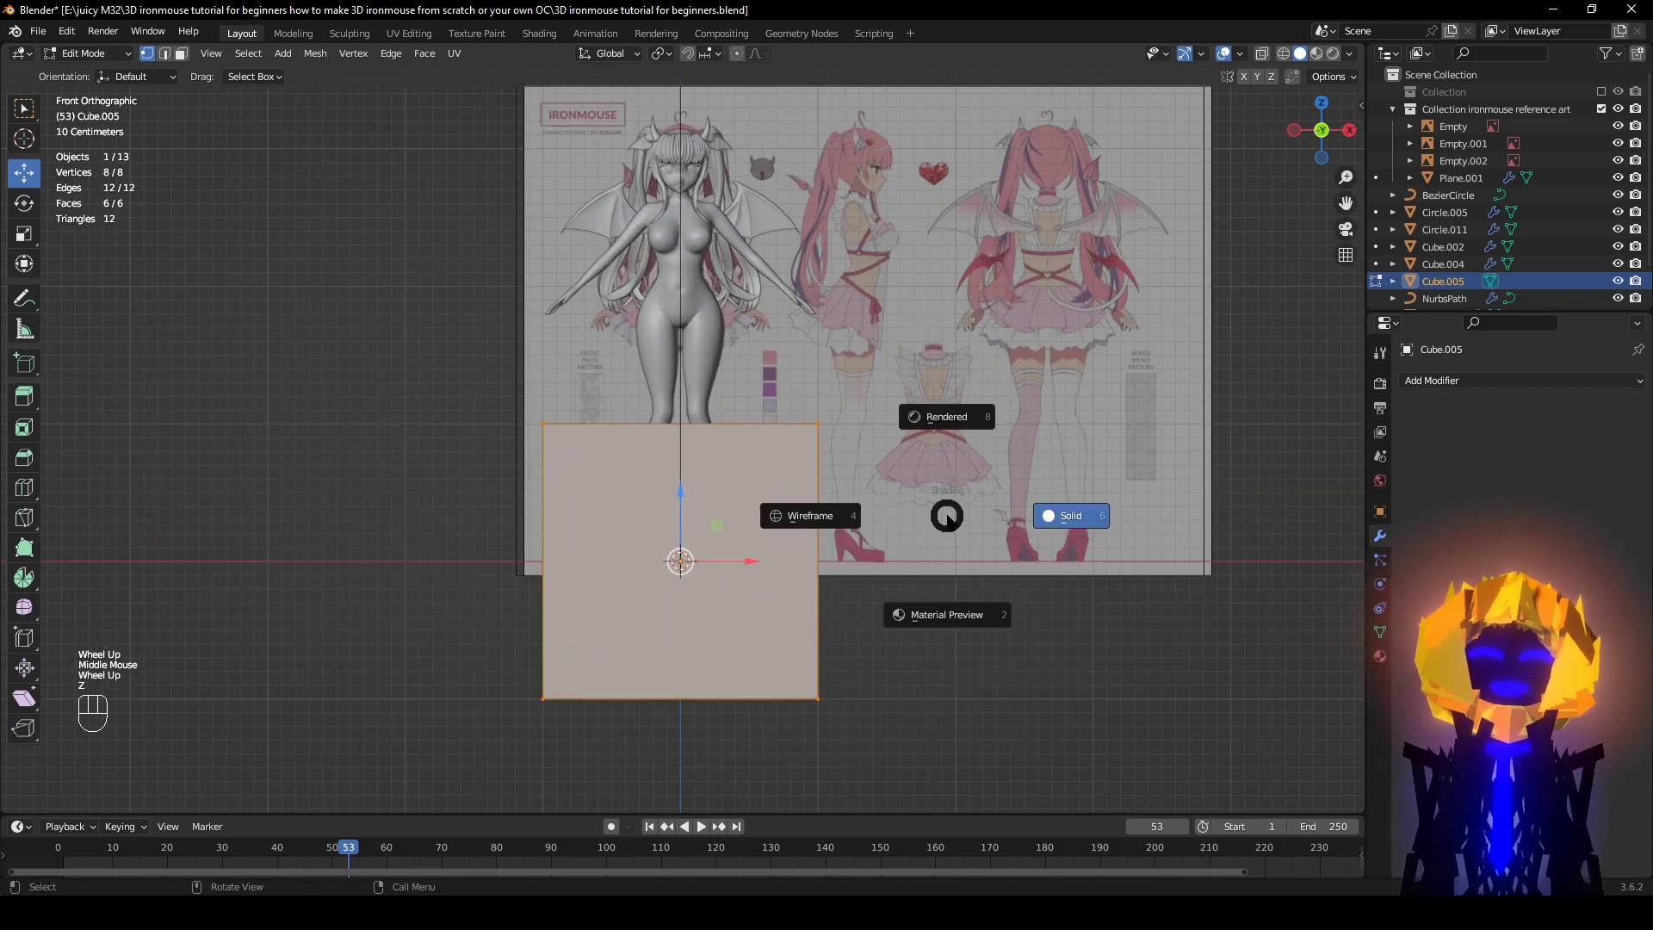
left_click(863, 528)
Step: Scale the whole cube mesh uniformly to 0.1 and frame it between the feet
key("s")
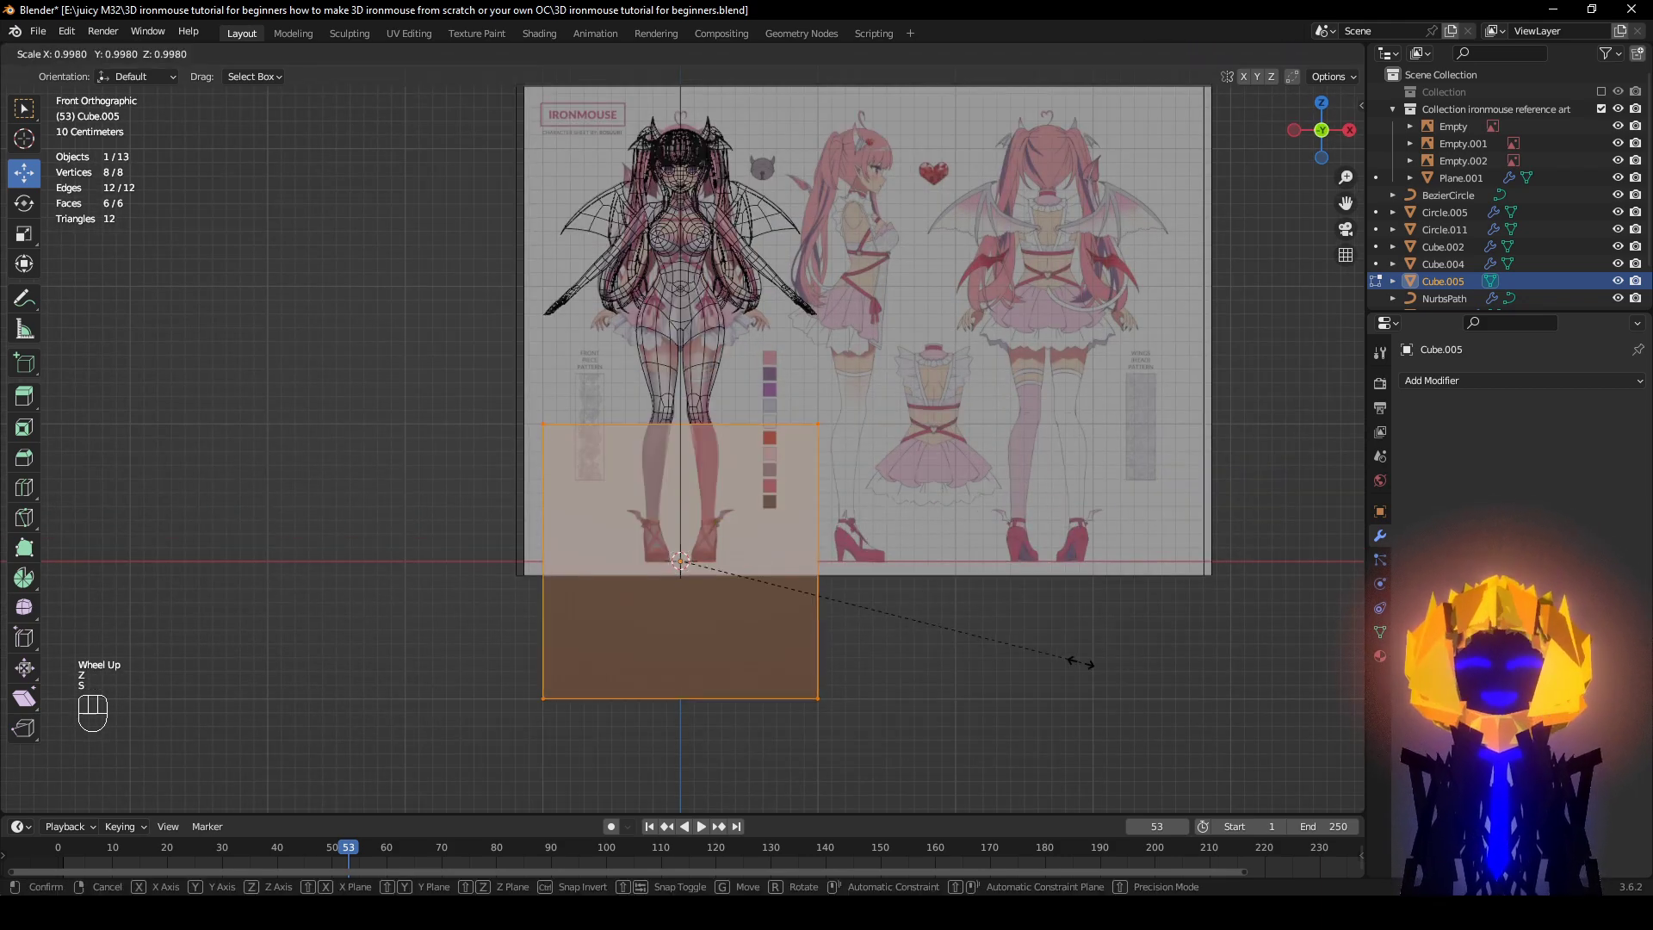
key("ctrl")
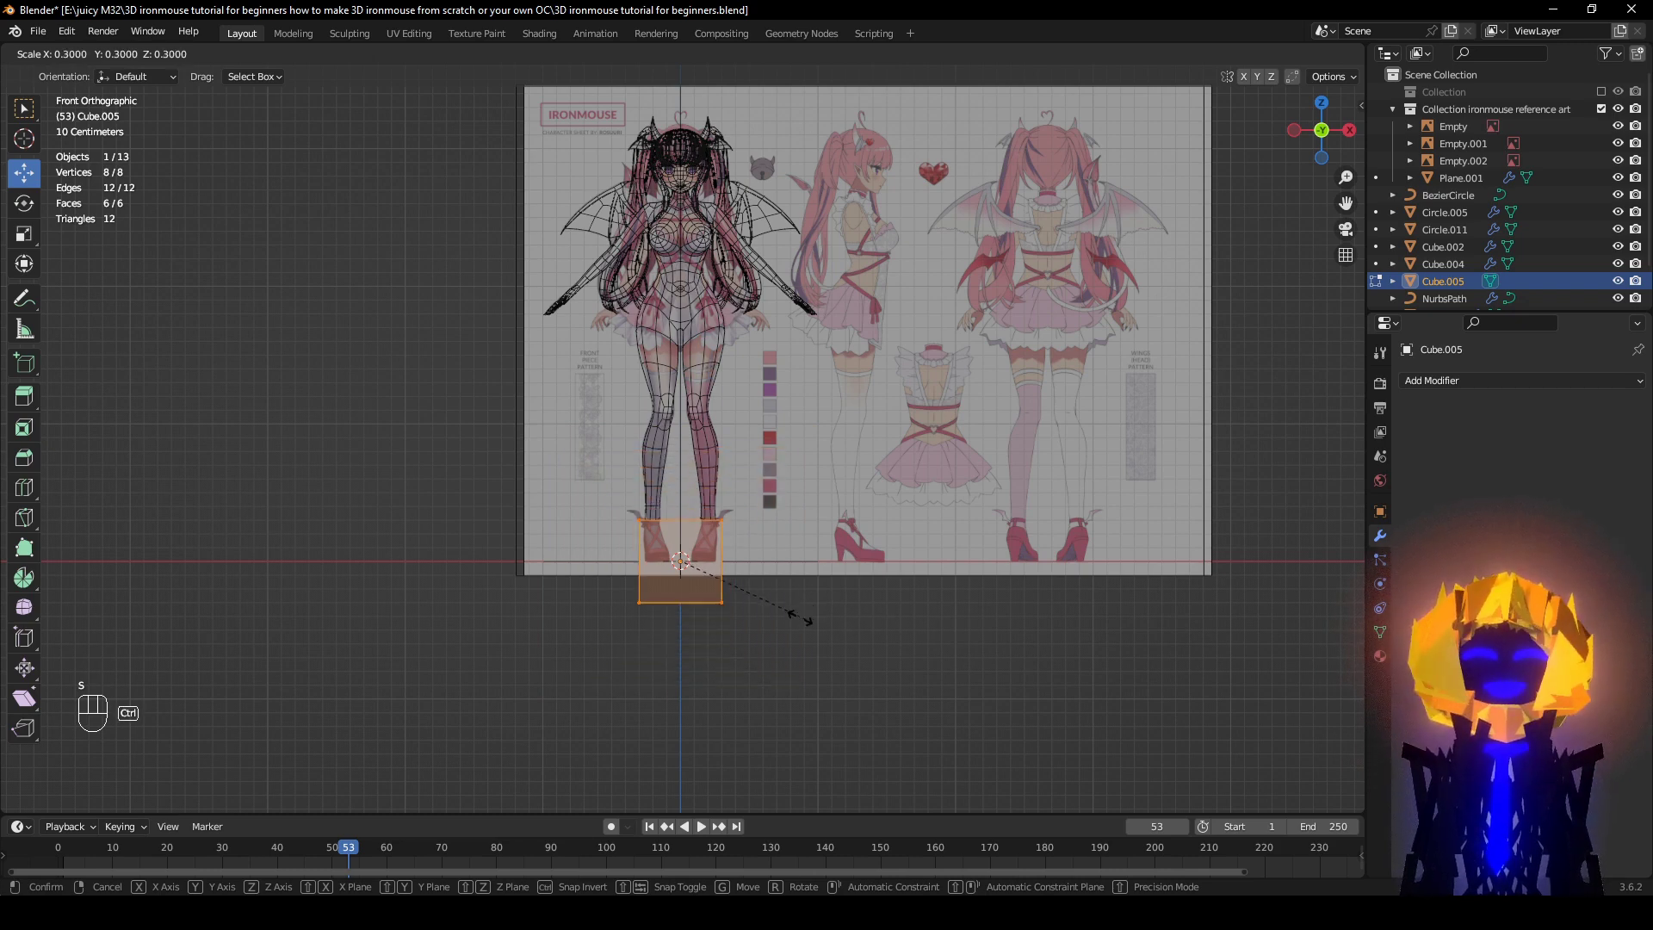
left_click(720, 593)
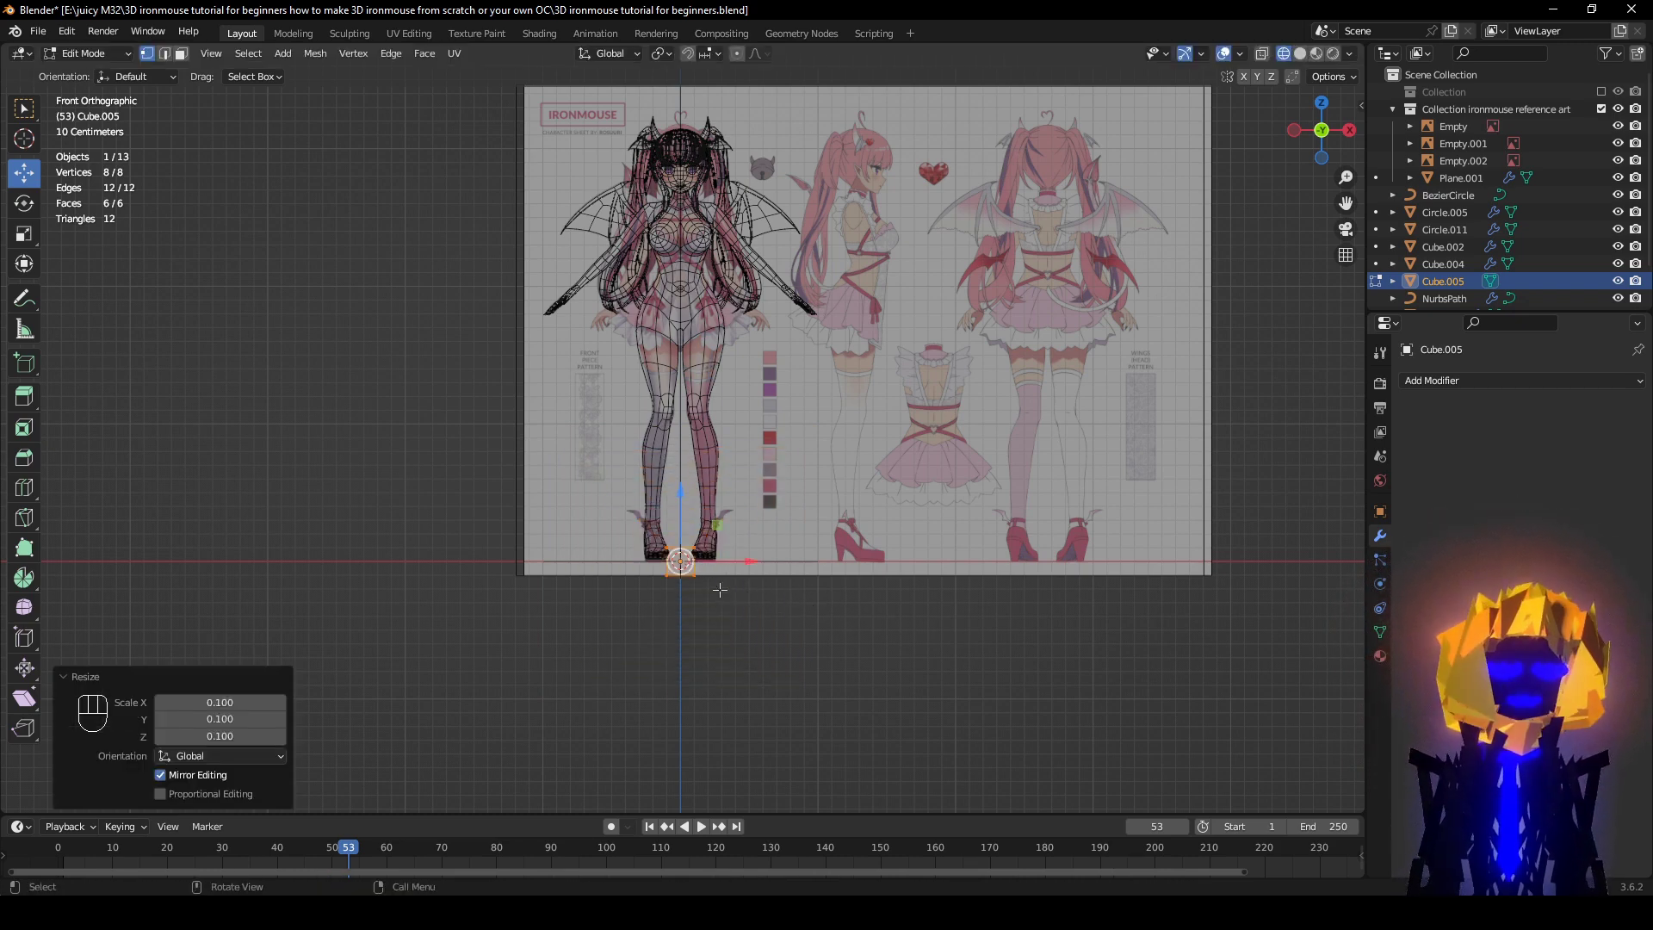
key("KP_Decimal")
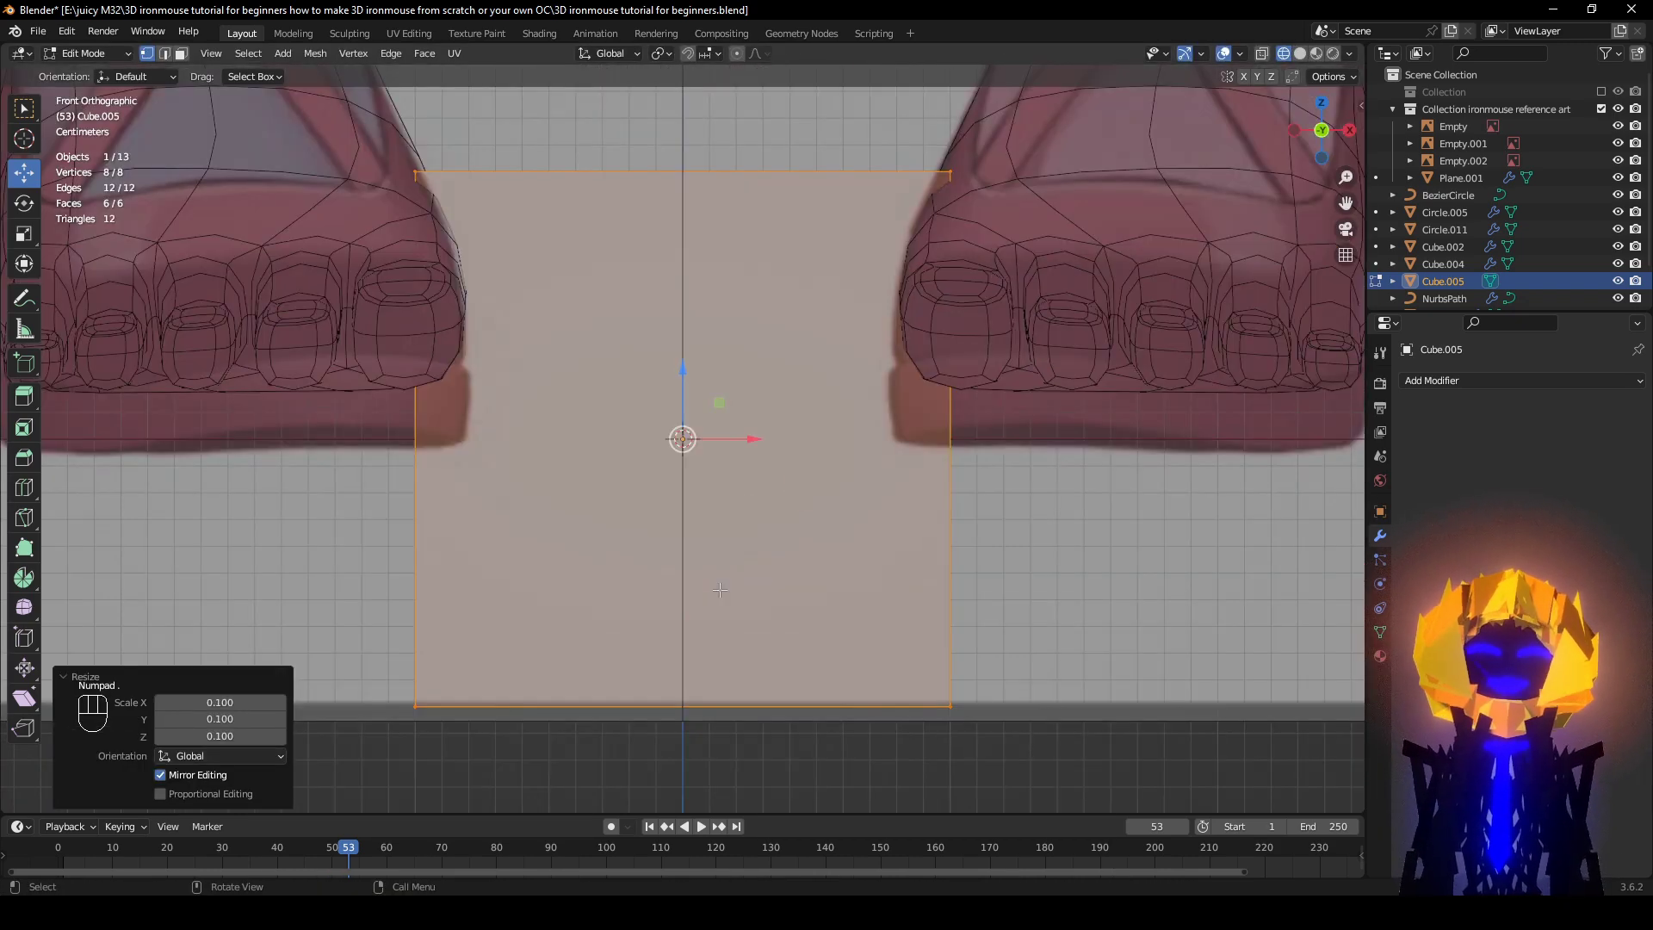
scroll(1189, 99, "down", 2)
left_click(1263, 55)
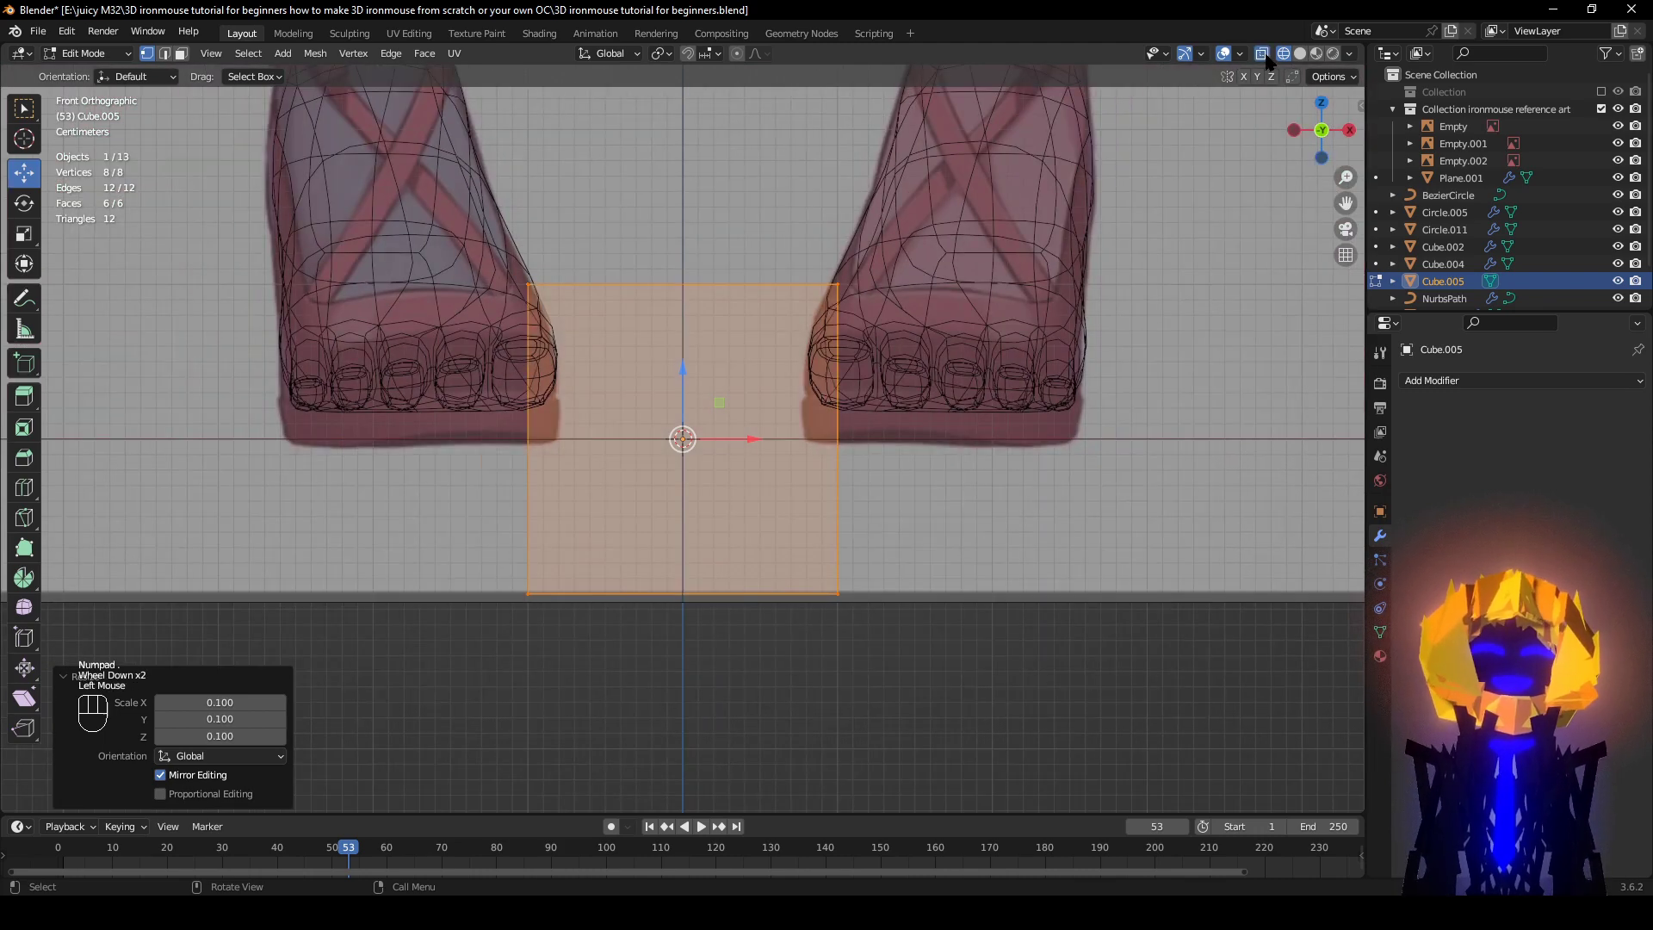
scroll(714, 452, "down", 2)
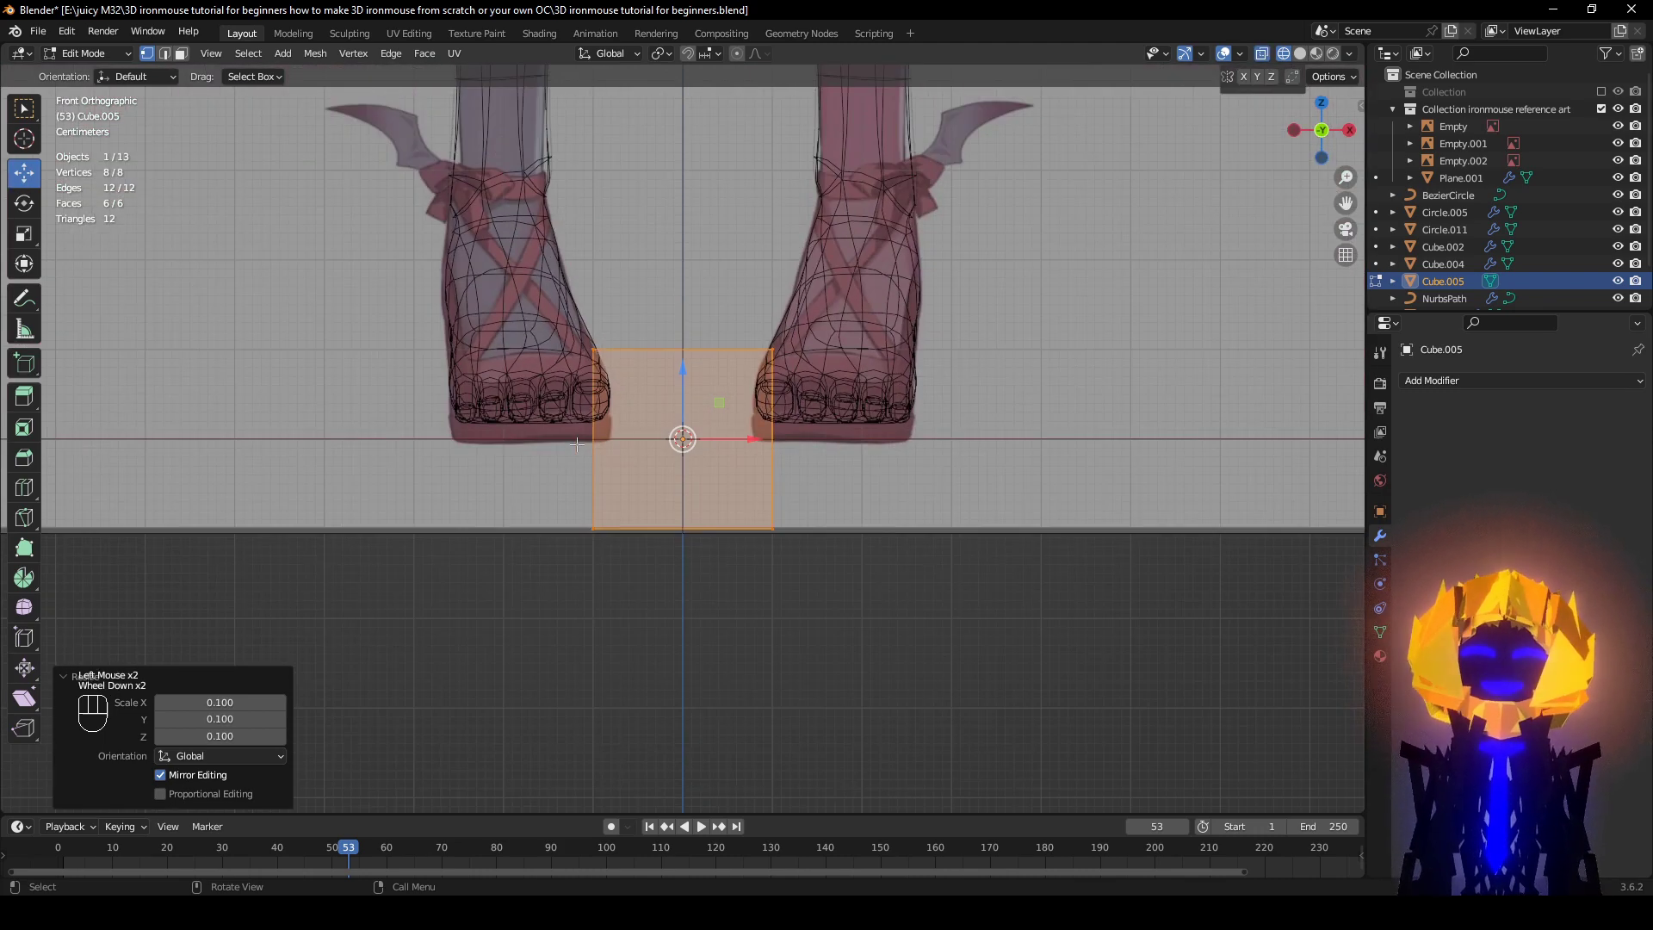
Step: Move the cube about 0.161 m in X and 0.075 m up onto one foot, and shrink it to about 0.77 to fit the toes
middle_click_drag(713, 452, 693, 501, "shift")
scroll(693, 501, "up", 1)
scroll(650, 587, "up", 1)
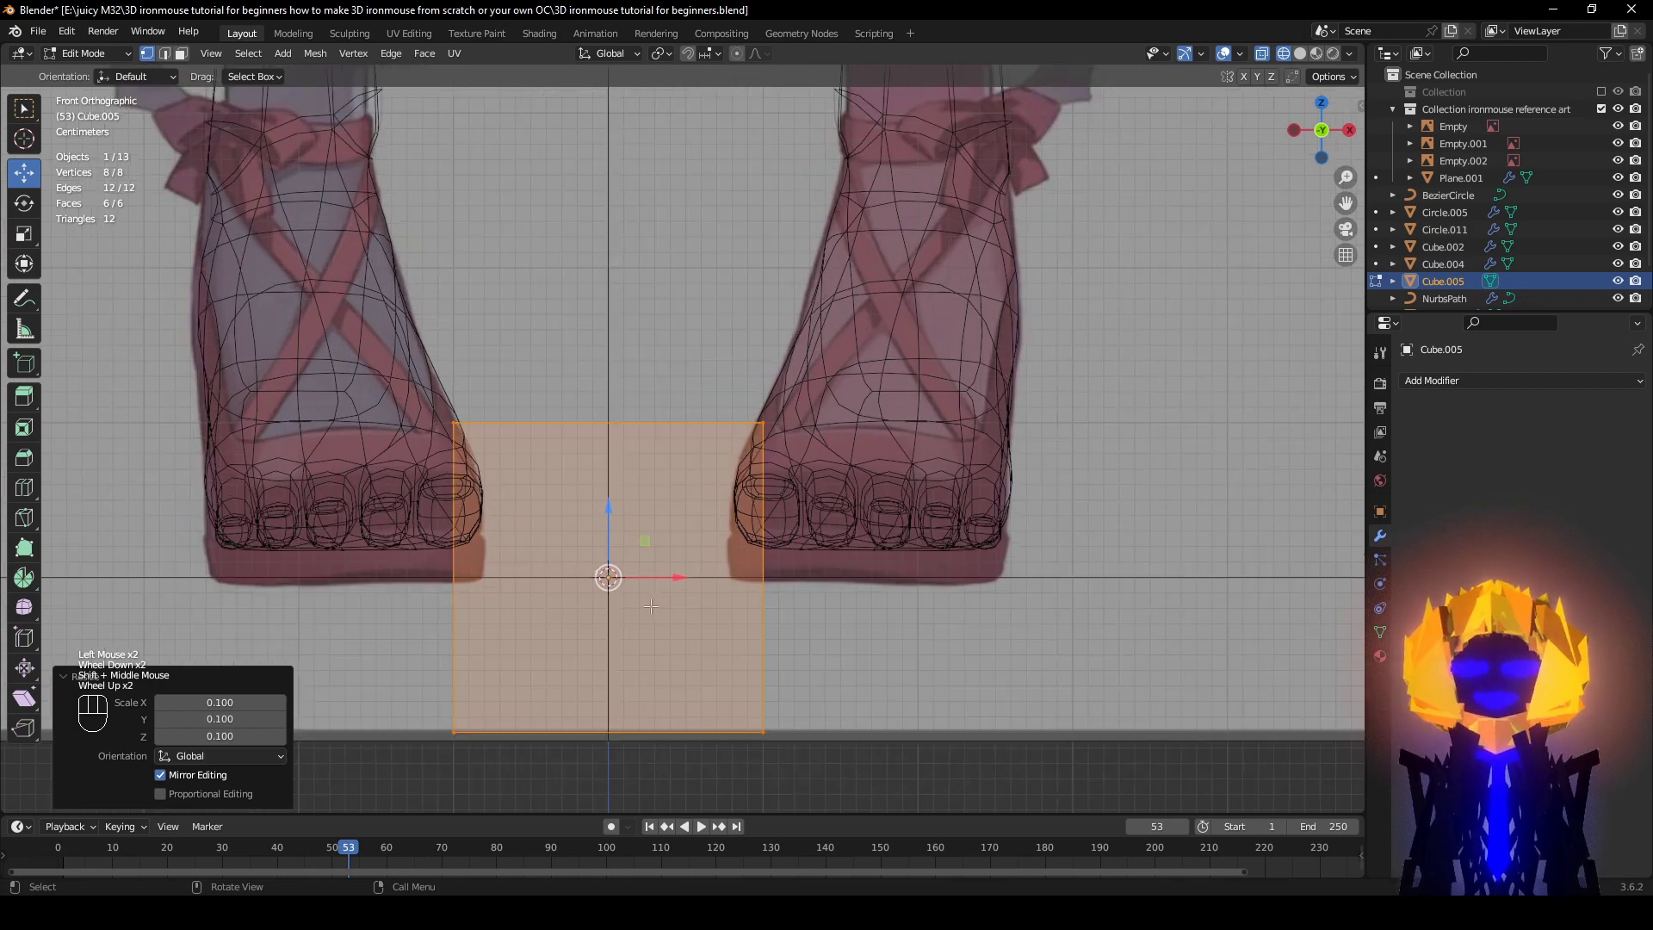
key("g")
key("s")
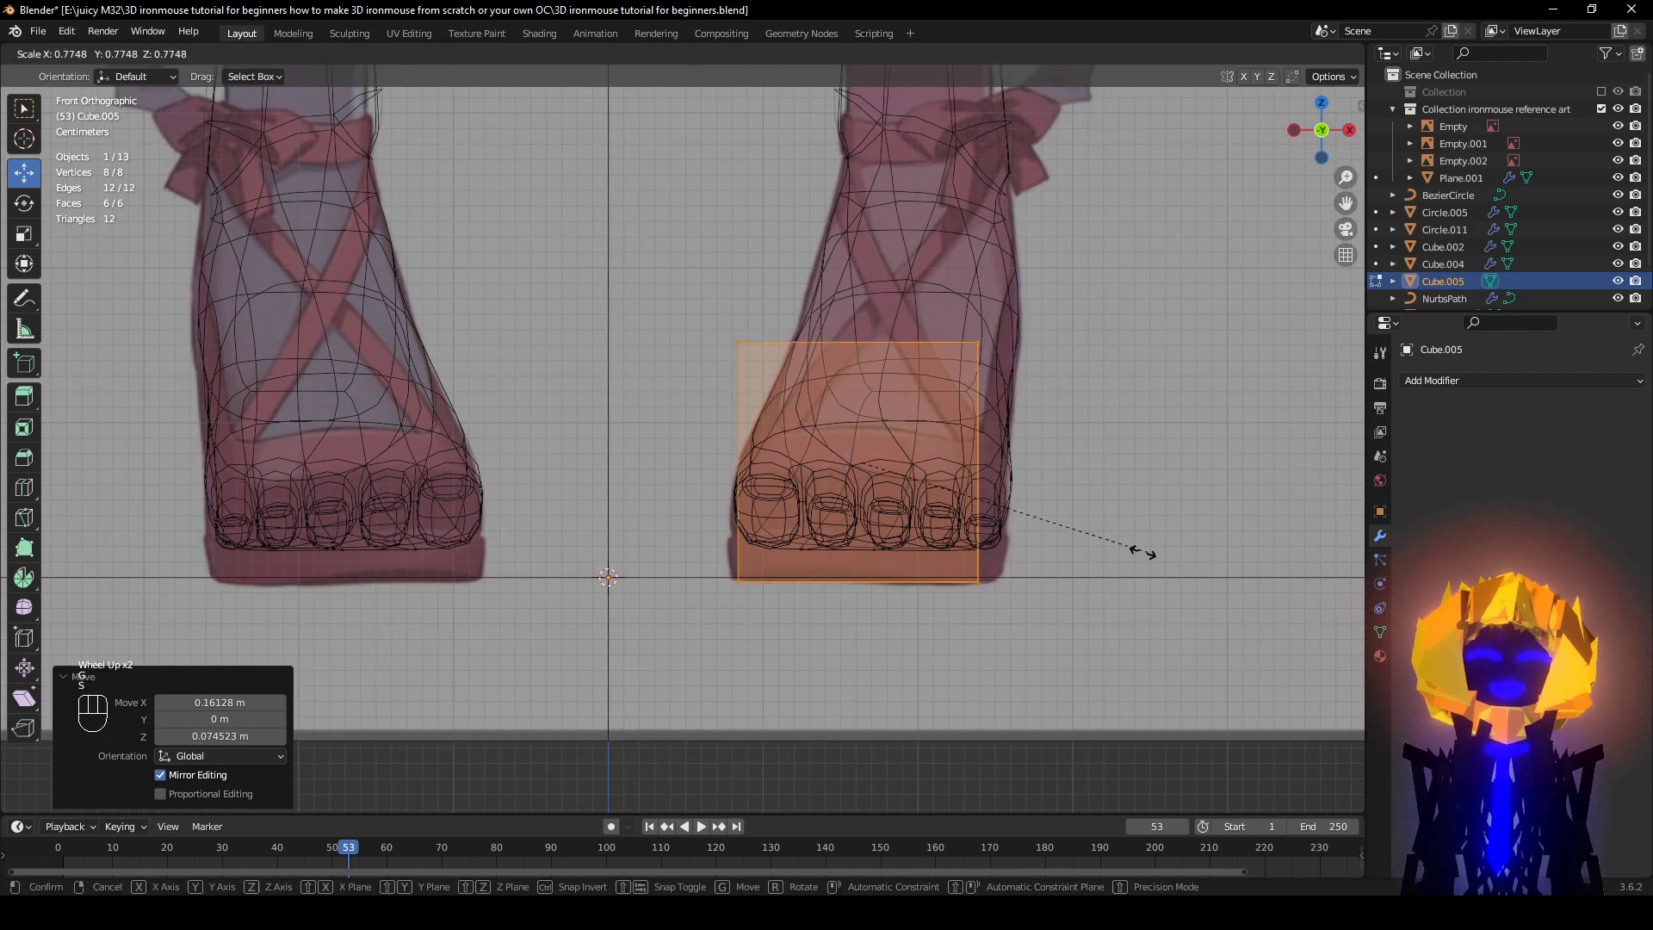
left_click(1023, 545)
key("g")
left_click(1012, 554)
Step: In the right view, move the box forward over the toes, scale it to 0.74 in Z and lower it about 0.015 m
middle_click_drag(1012, 554, 812, 555)
left_click_drag(754, 479, 533, 479)
middle_click_drag(600, 514, 651, 464, "shift")
key("s")
key("z")
left_click(616, 455)
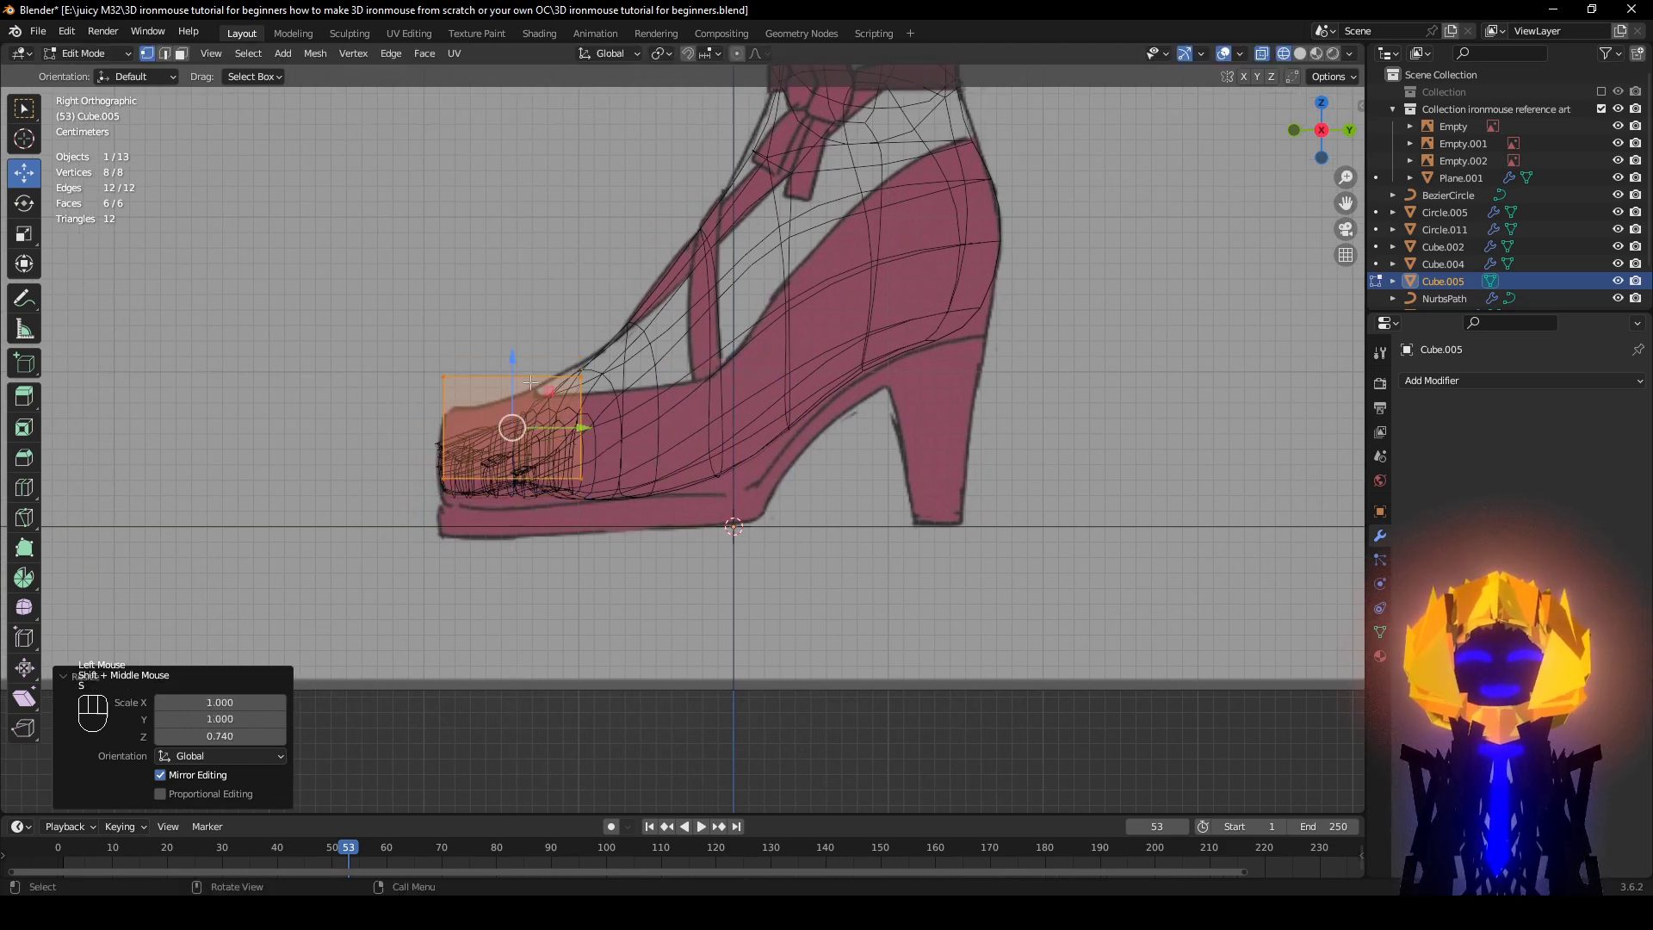
key("g")
key("z")
left_click(556, 447)
Step: In the front view, scale the box about 1.97 along X to the reference shoe's width and shift it about 0.004 m in X
middle_click_drag(556, 448, 853, 504)
key("s")
key("x")
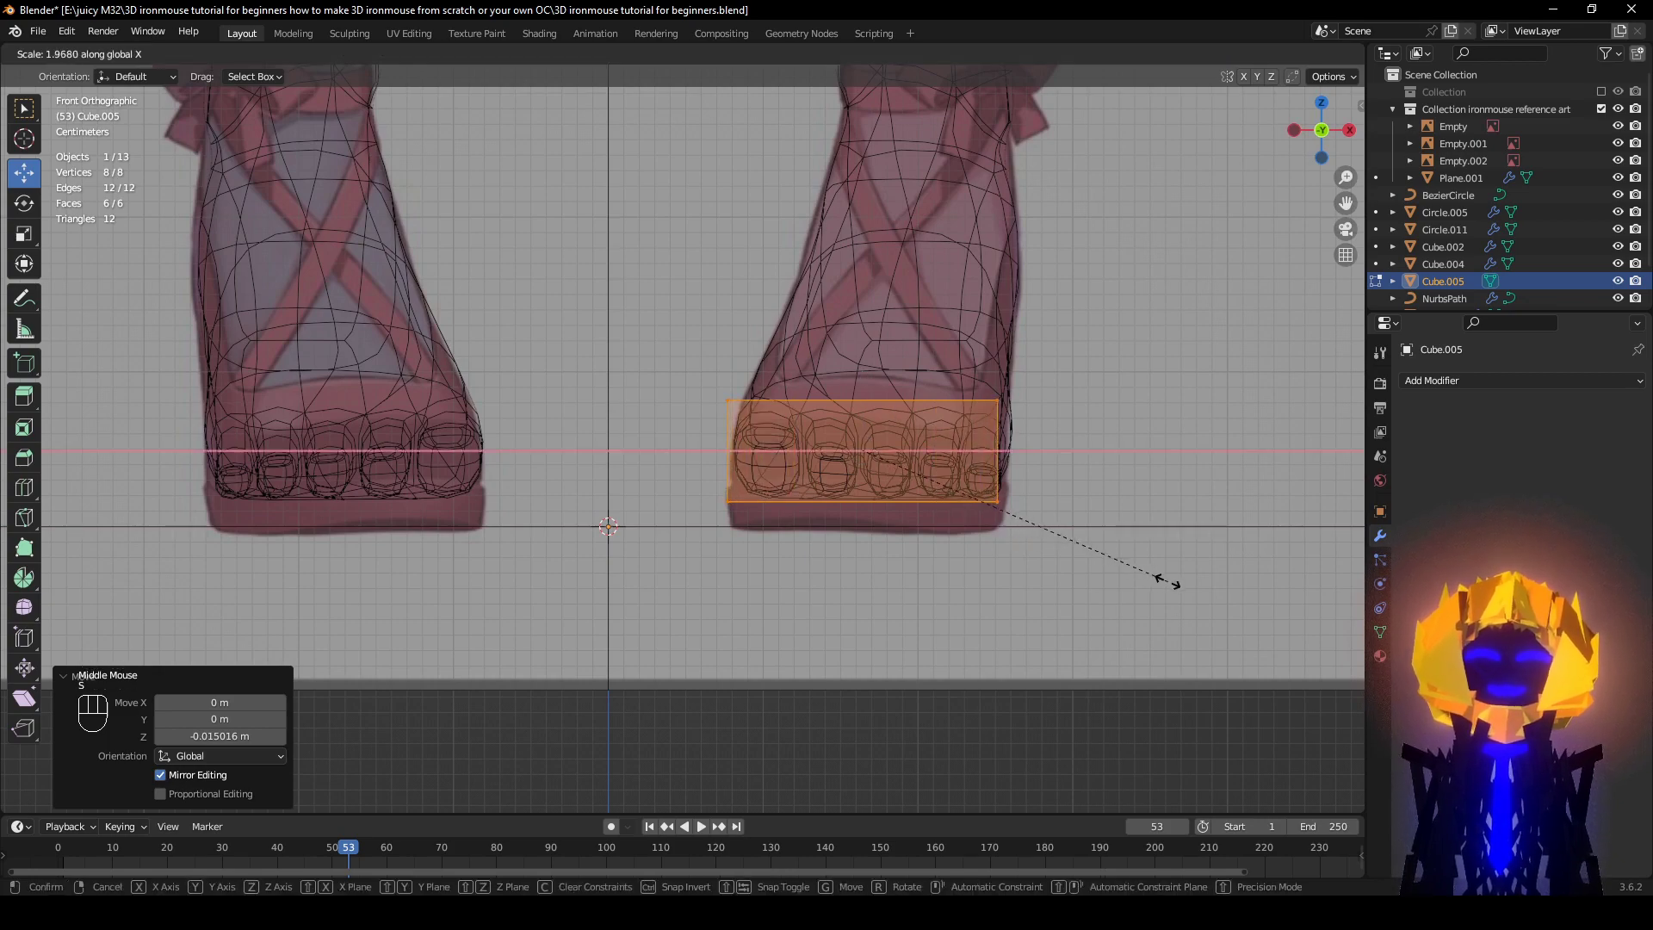
left_click(1168, 581)
left_click_drag(925, 448, 928, 449)
Step: Return to solid shading and add a centred lengthwise loop cut through the toe box
middle_click_drag(928, 448, 940, 588)
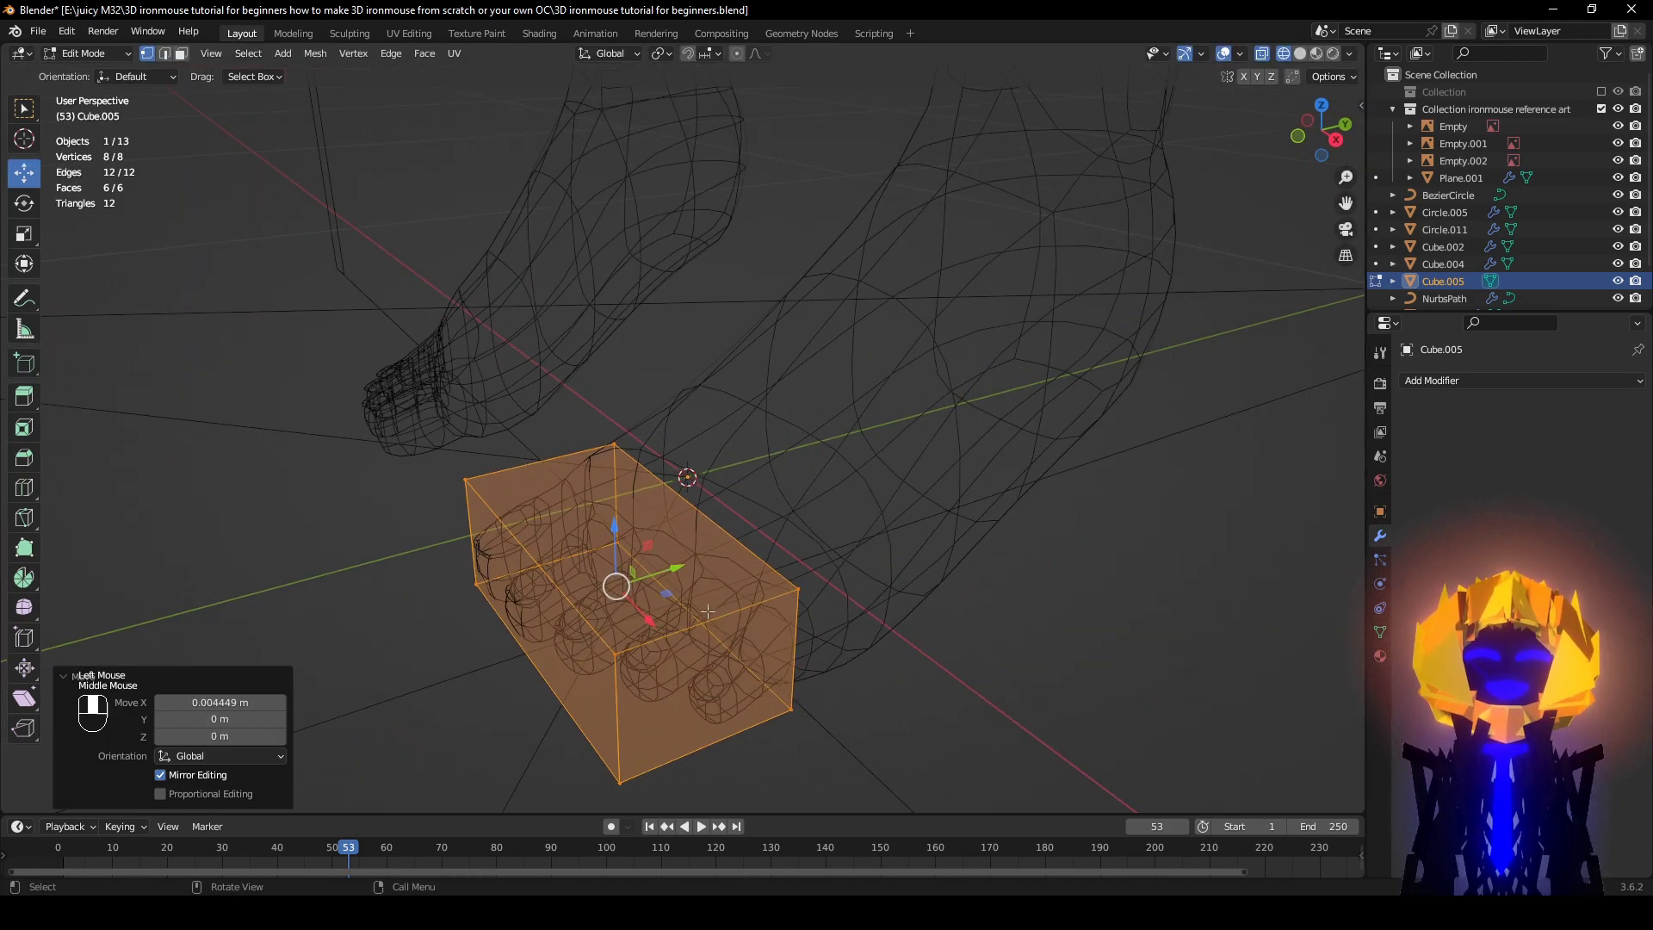
key("shift+z")
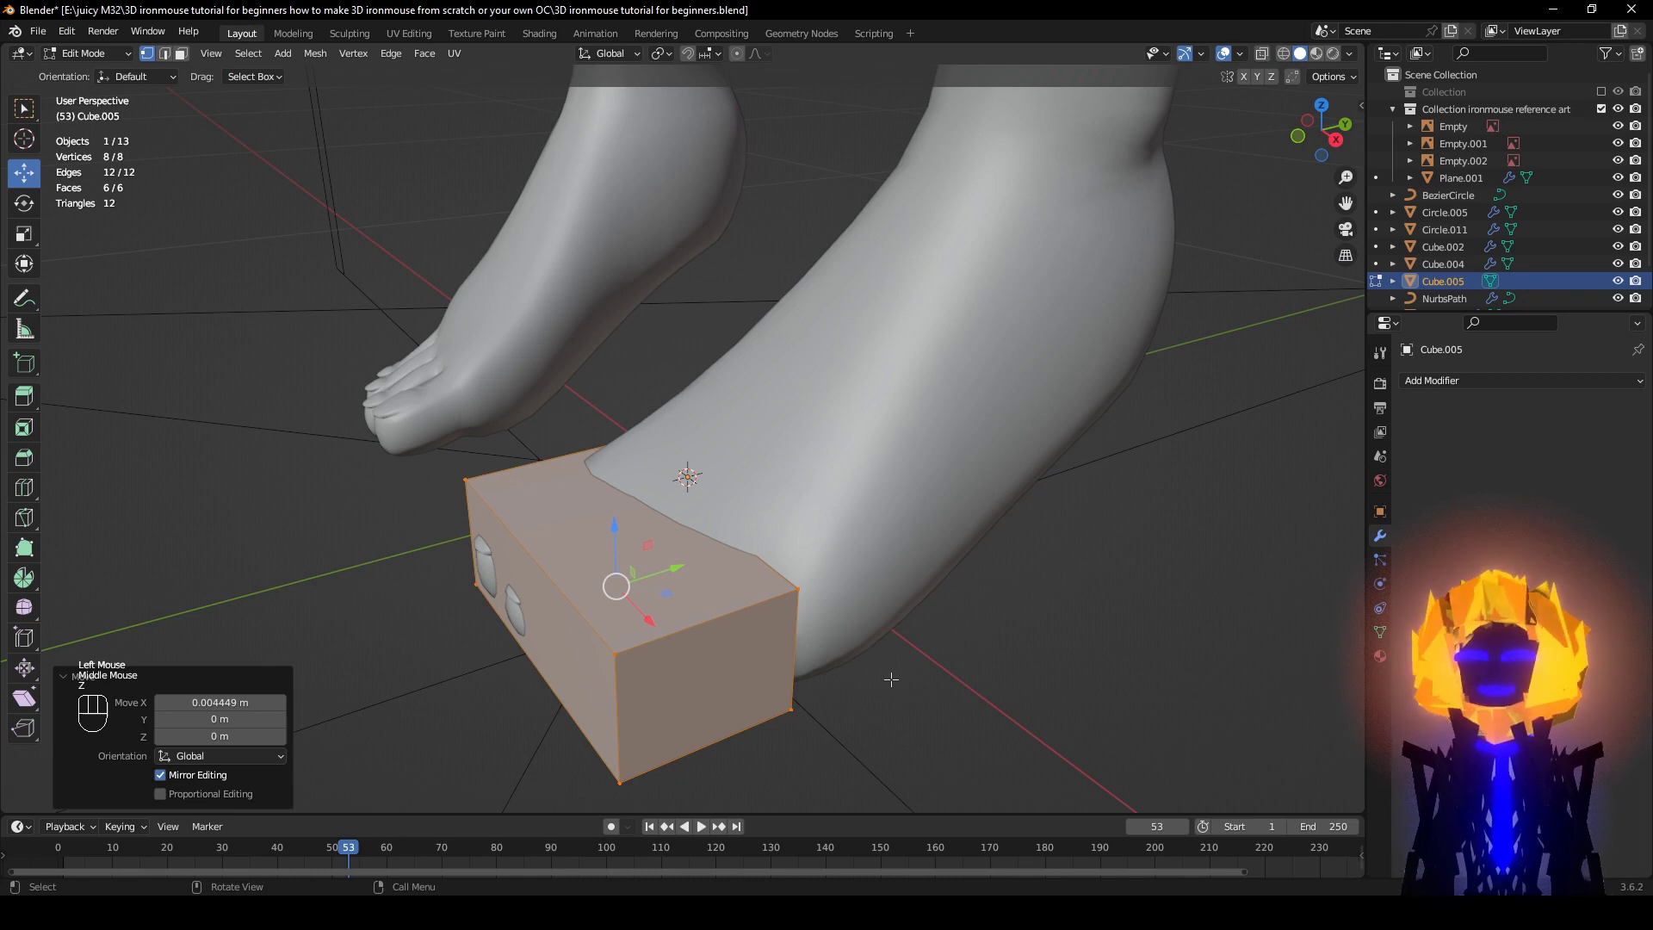
middle_click_drag(891, 680, 915, 606)
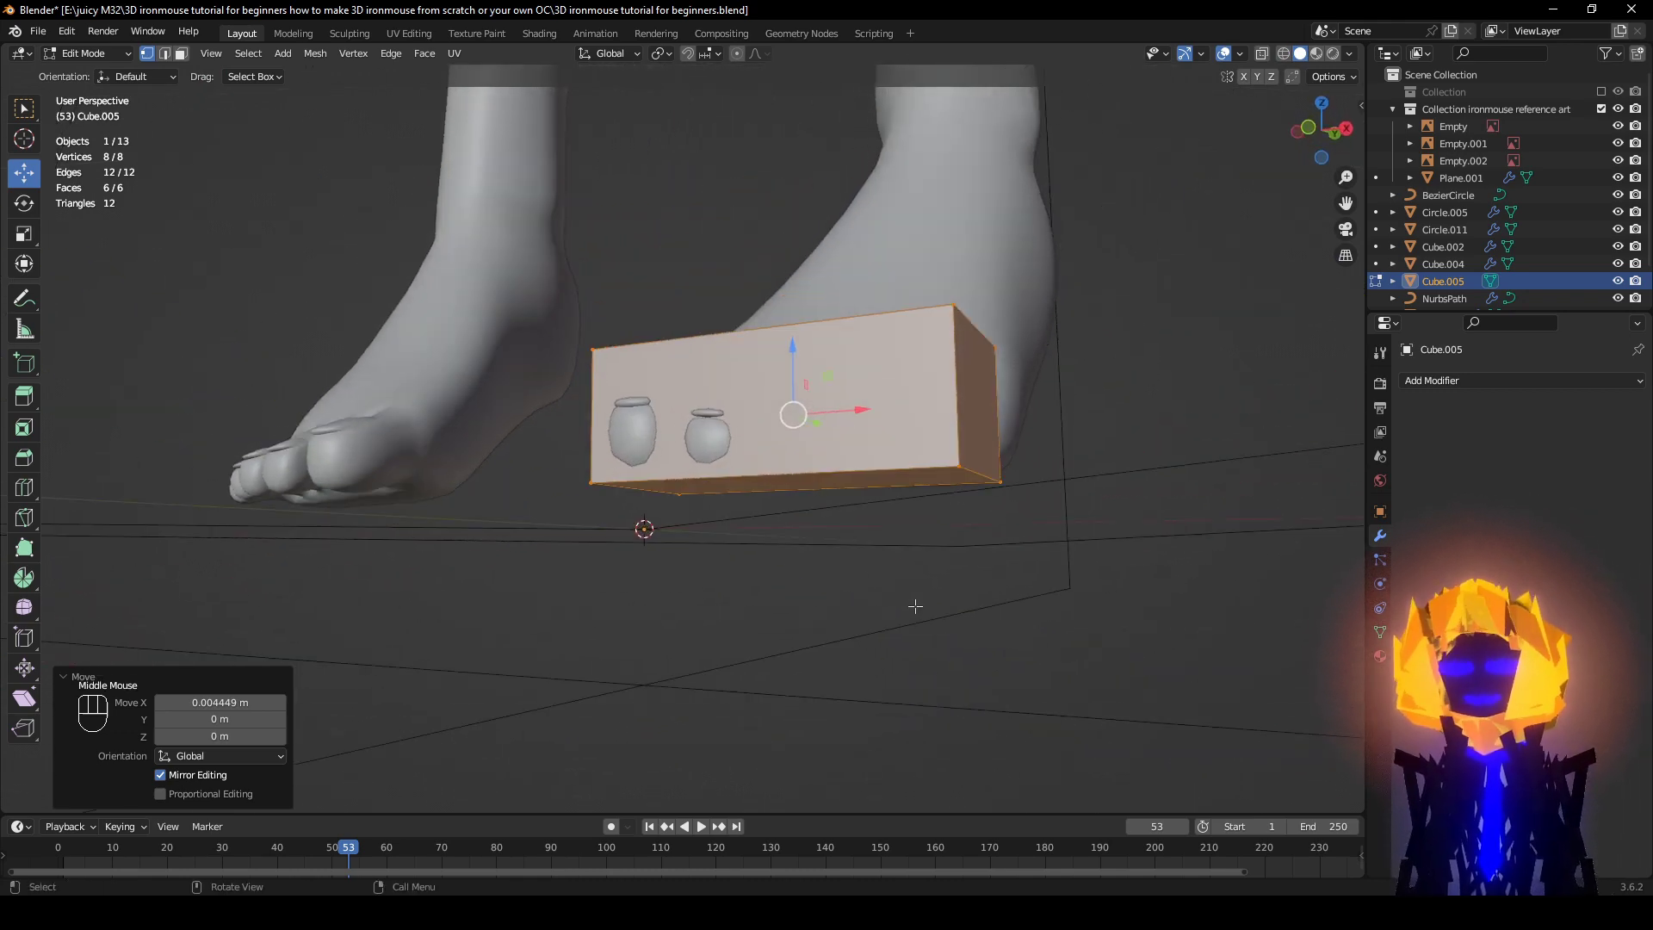
key("ctrl+r")
left_click(778, 350)
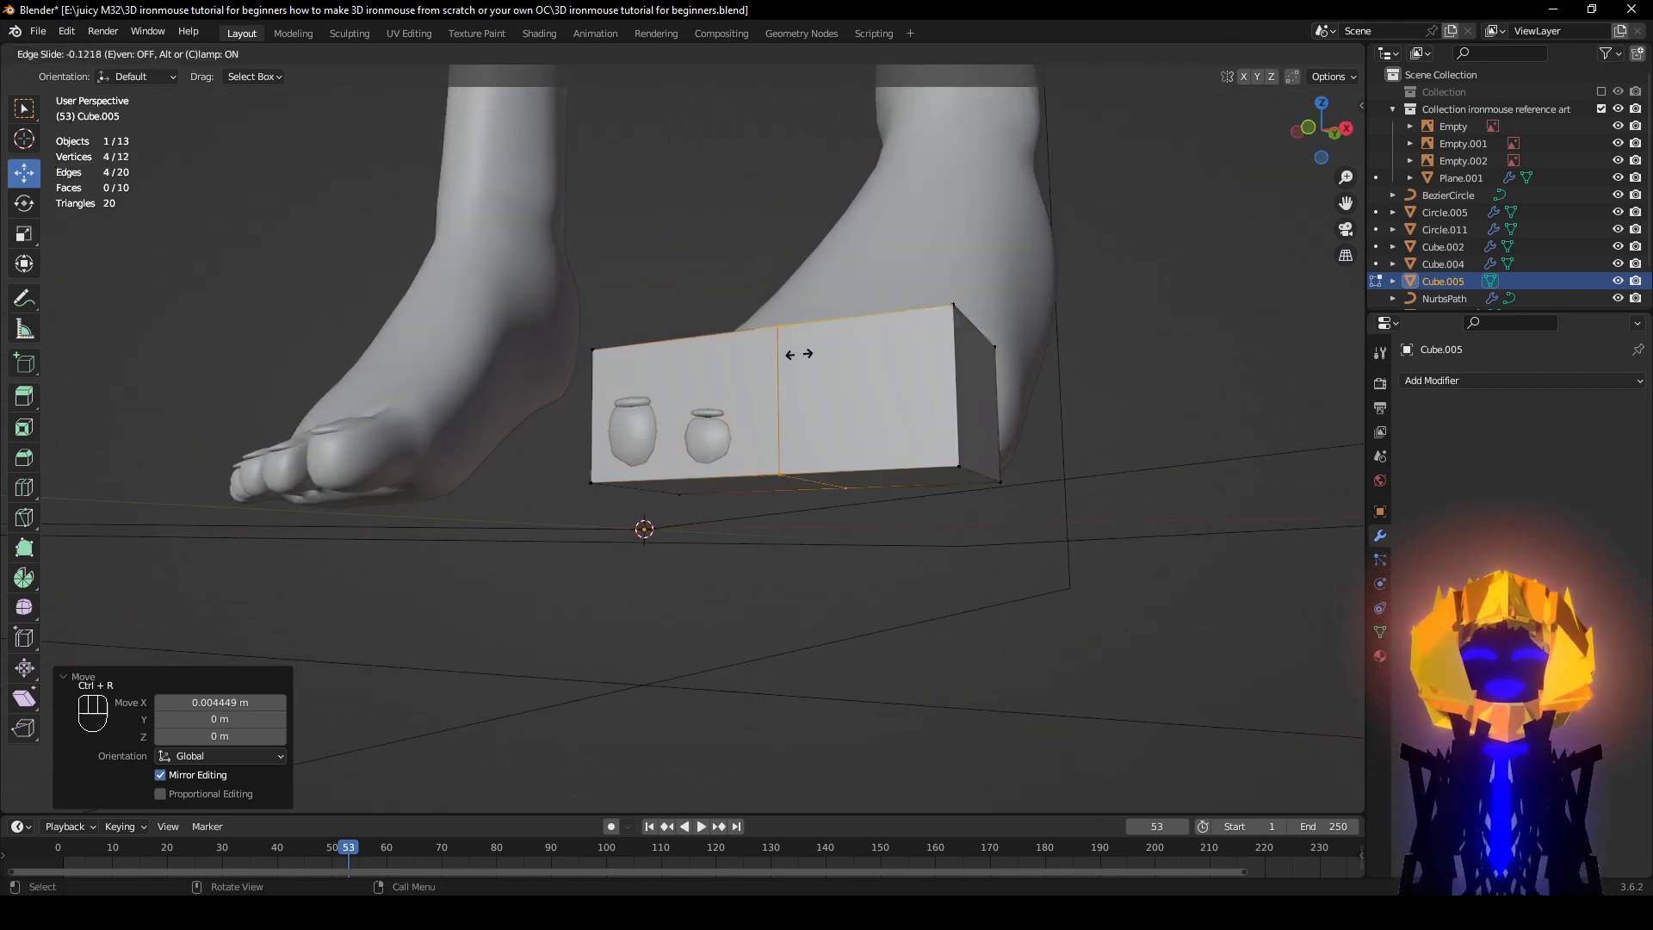
right_click(804, 357)
Step: Select the box's rear side and bottom vertices, leaving out the top centre one, and extrude them backward about 0.106 m in the right view
mouse_move(803, 357)
middle_mouse_down()
mouse_move(641, 617)
mouse_move(527, 583)
mouse_move(772, 351)
middle_mouse_up()
left_click(631, 444)
left_click(627, 518, "shift")
left_click(686, 381, "shift")
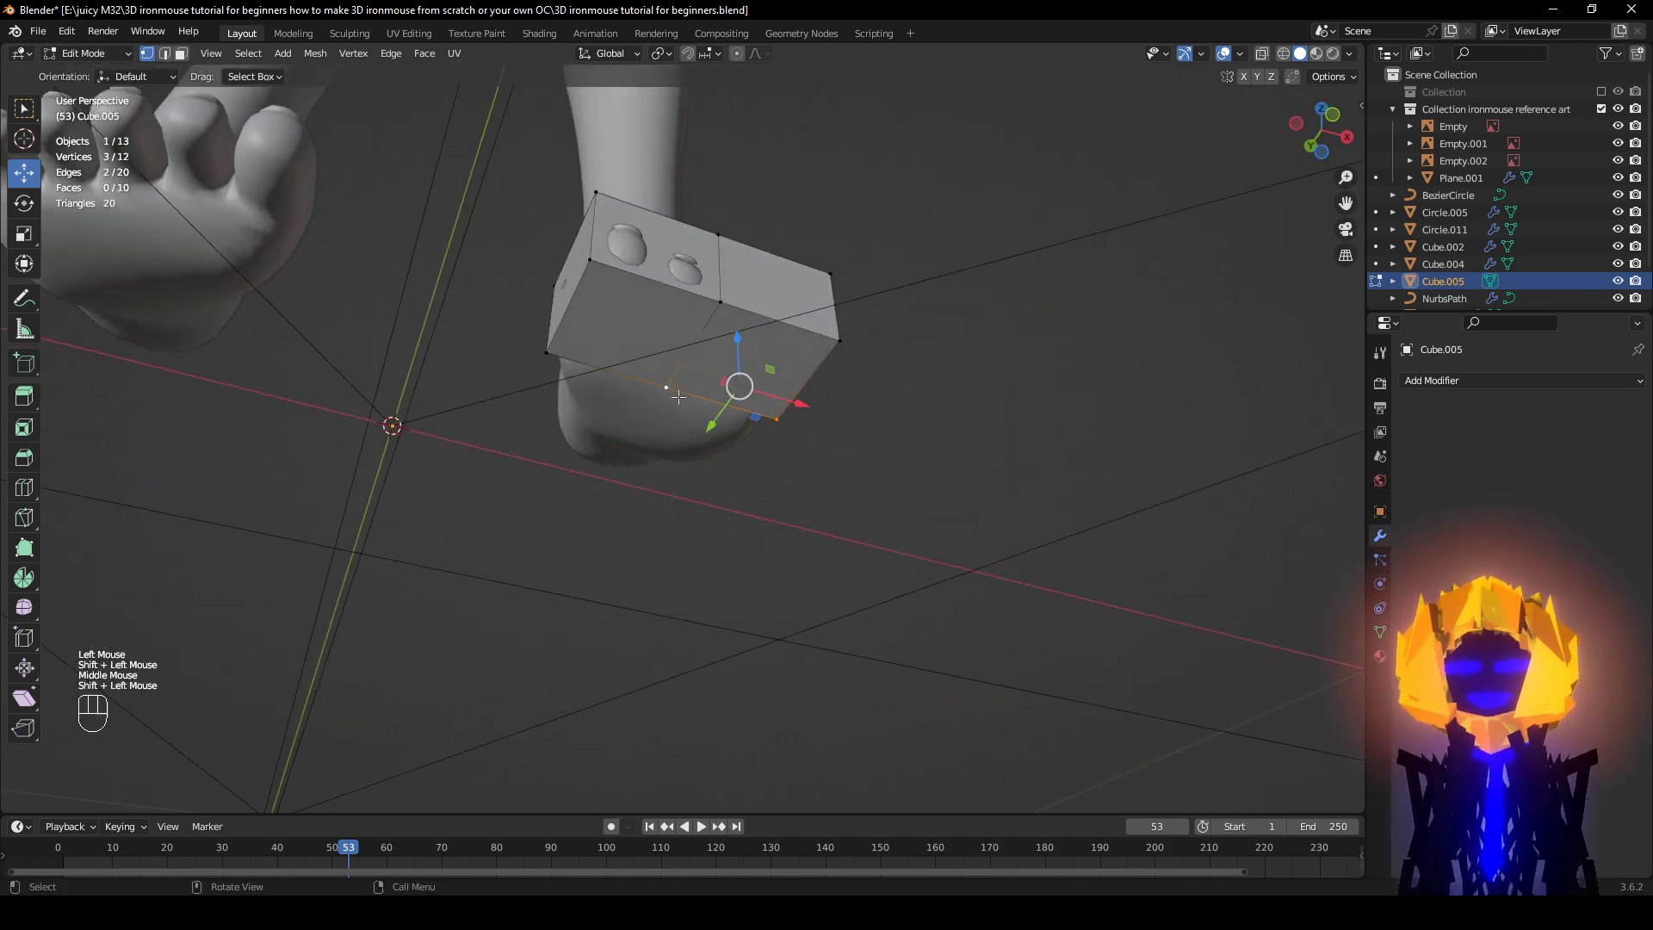
middle_click_drag(679, 396, 696, 512)
left_click(654, 328, "shift")
left_click(627, 372, "shift")
key("z")
scroll(696, 512, "up", 1)
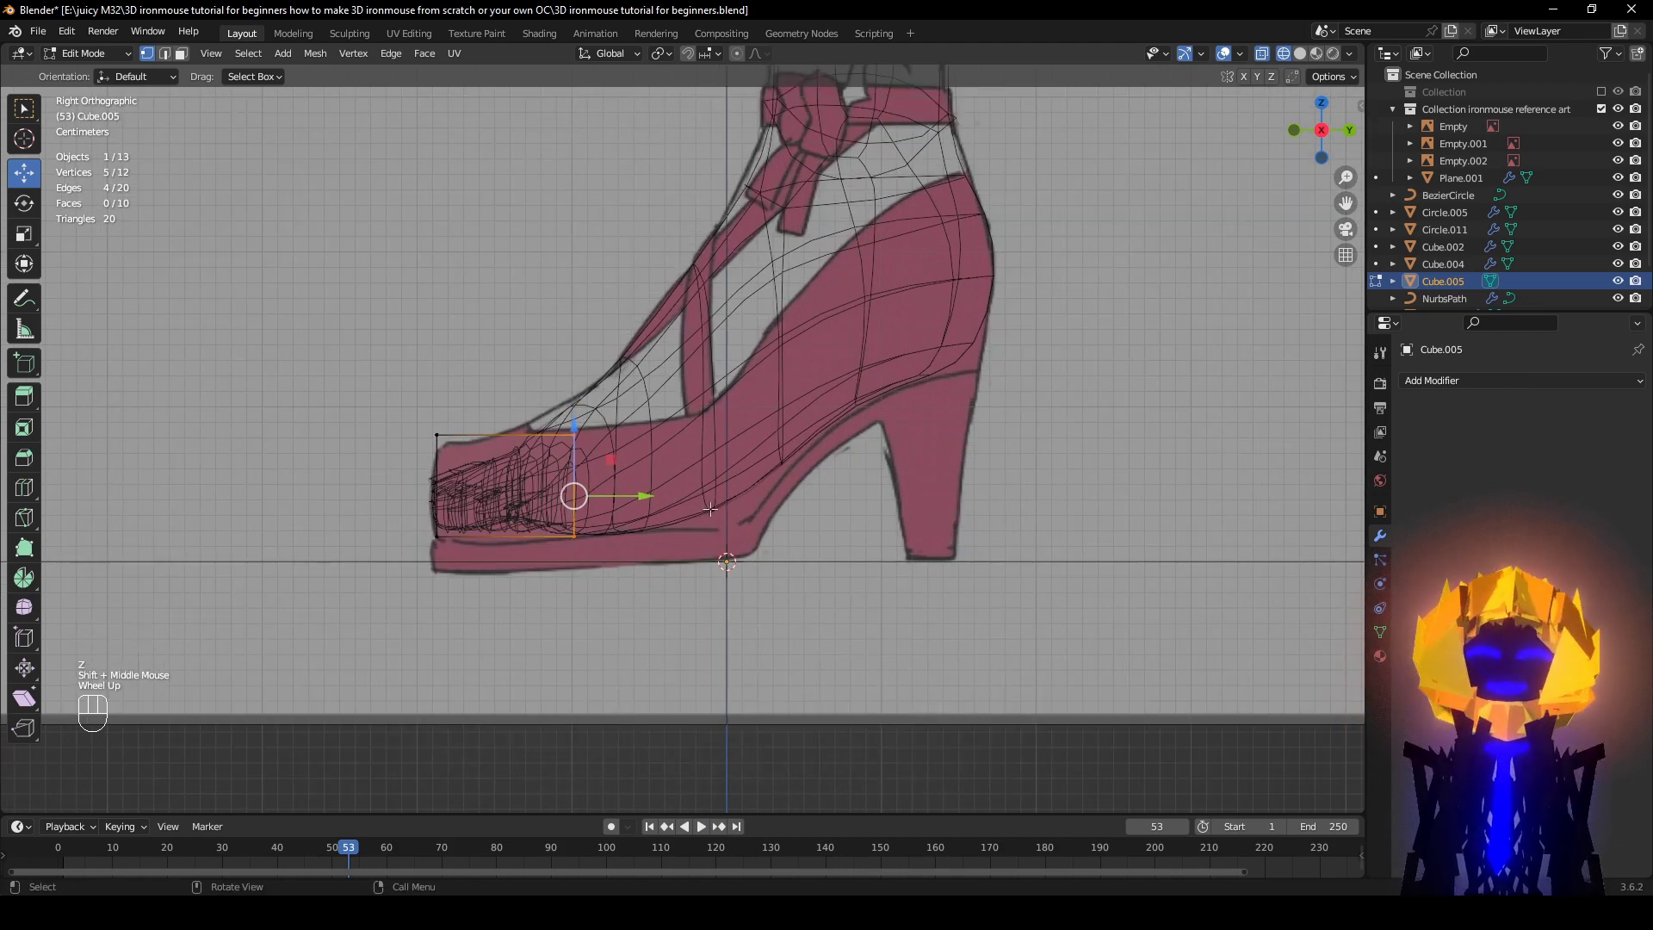
key("e")
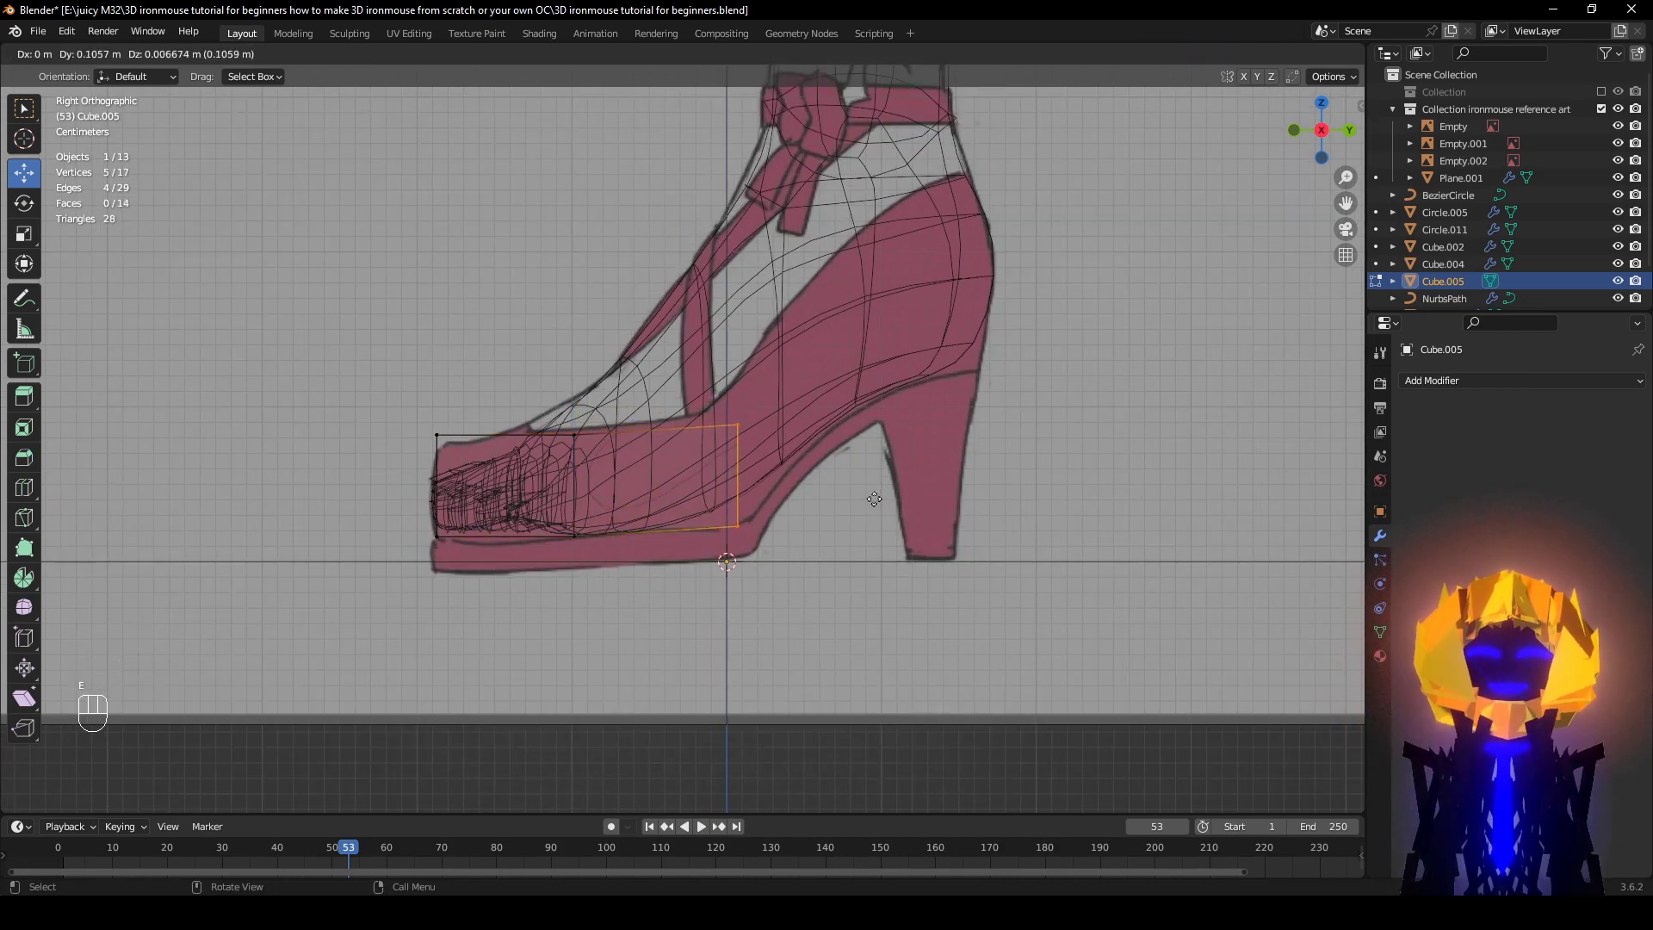
left_click(874, 500)
Step: Reposition the upper vertices at the toe front and at the rear of the box to follow the reference shoe's top line
key("g")
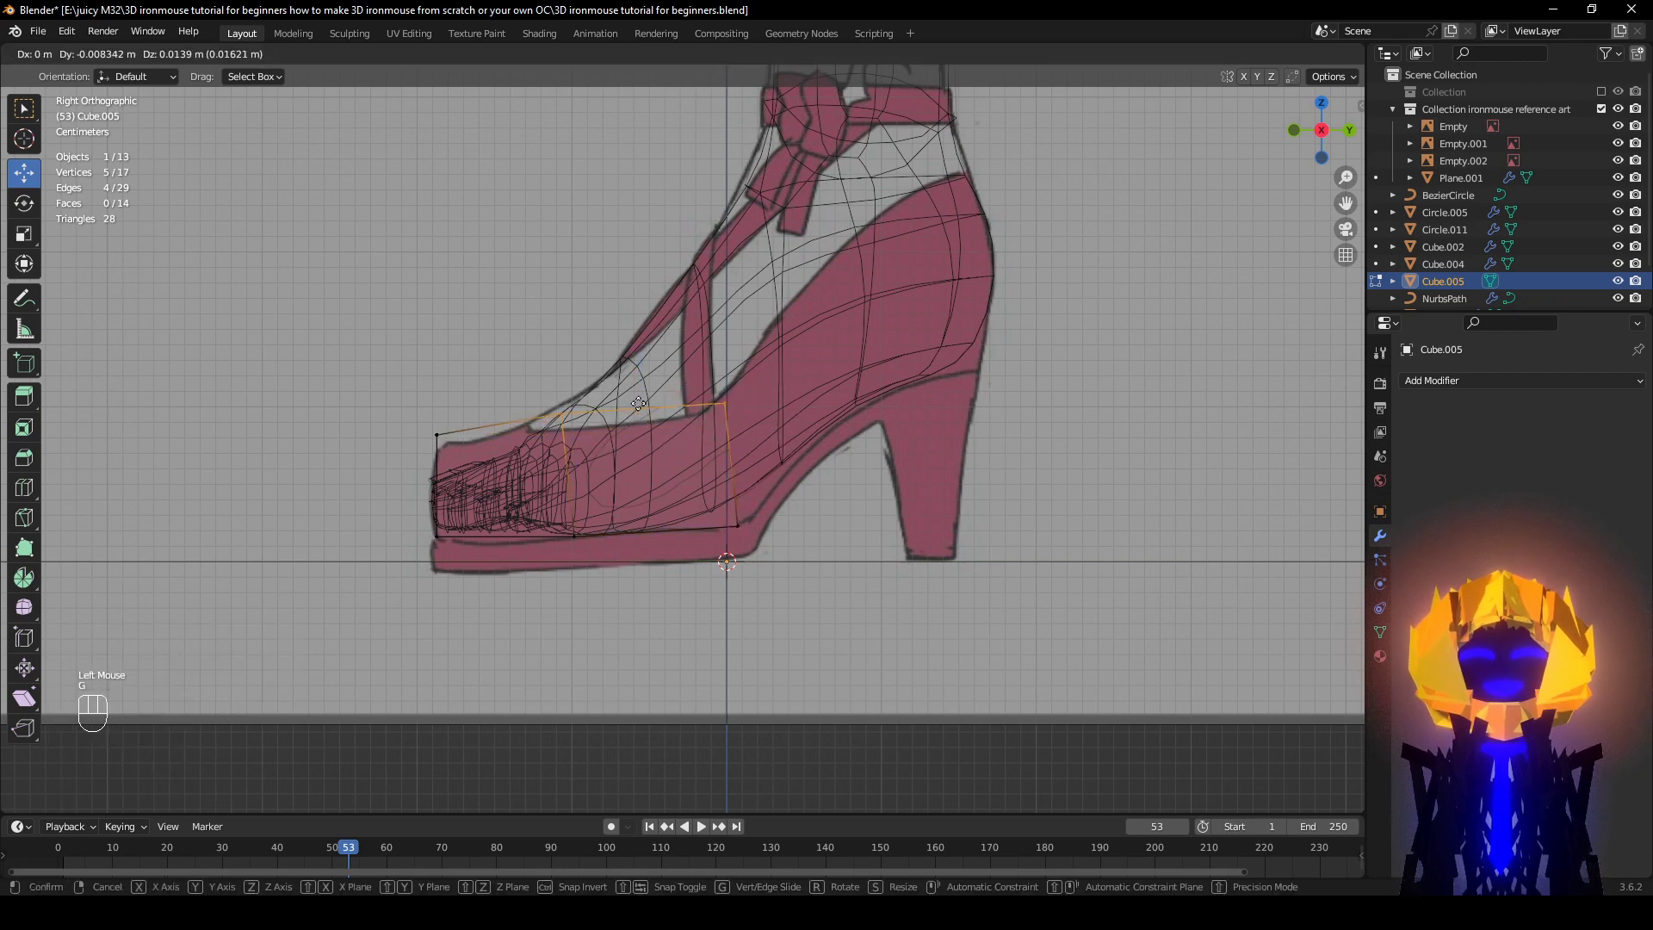
left_click(638, 408)
left_click_drag(479, 466, 412, 402)
key("g")
left_click(415, 419)
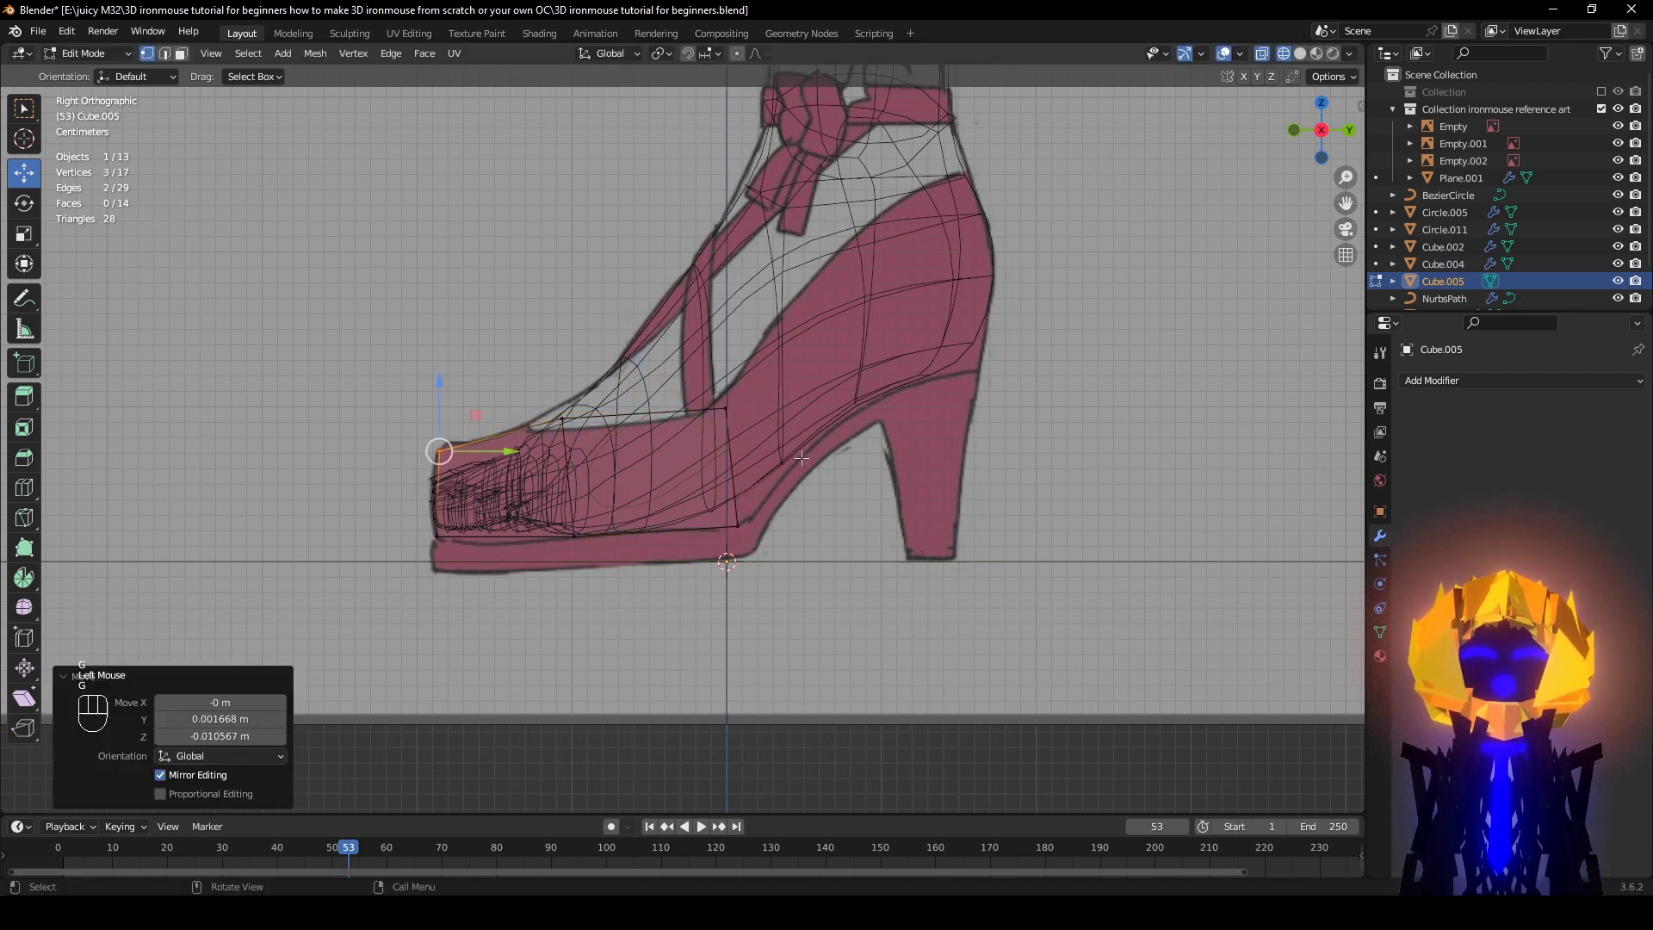
left_click_drag(802, 458, 719, 366)
key("g")
left_click(725, 359)
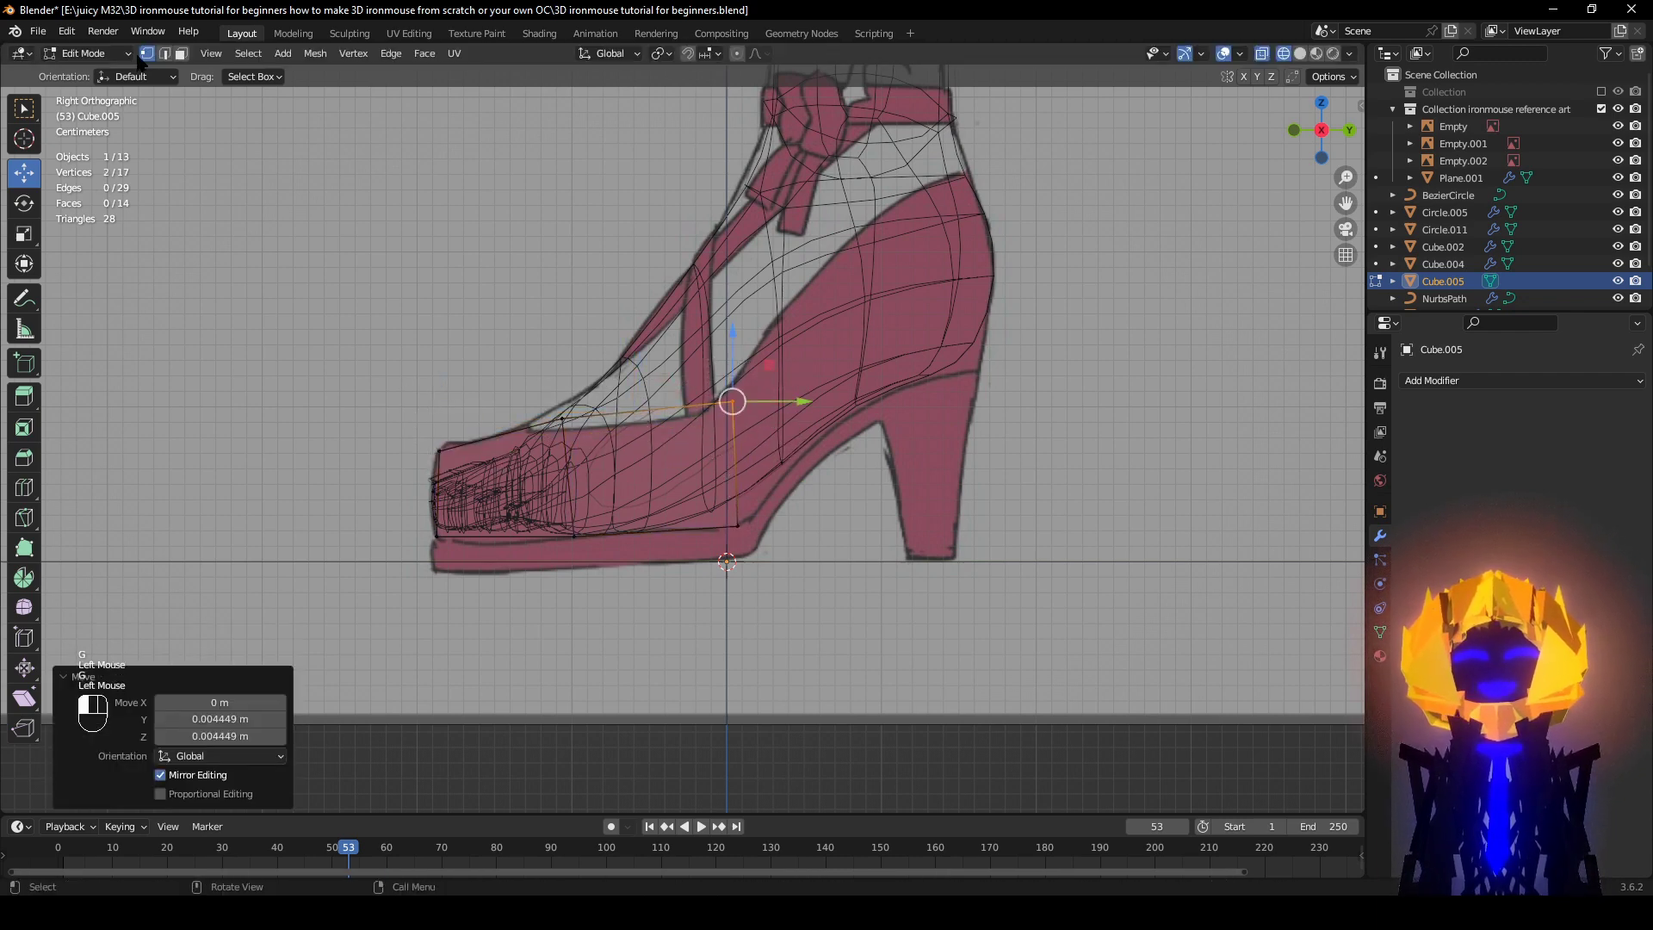
Step: Extrude the rear vertices about 0.041 m back and 0.055 m up along the arch, and scale them to 1.12 in Z
left_click_drag(820, 490, 658, 318)
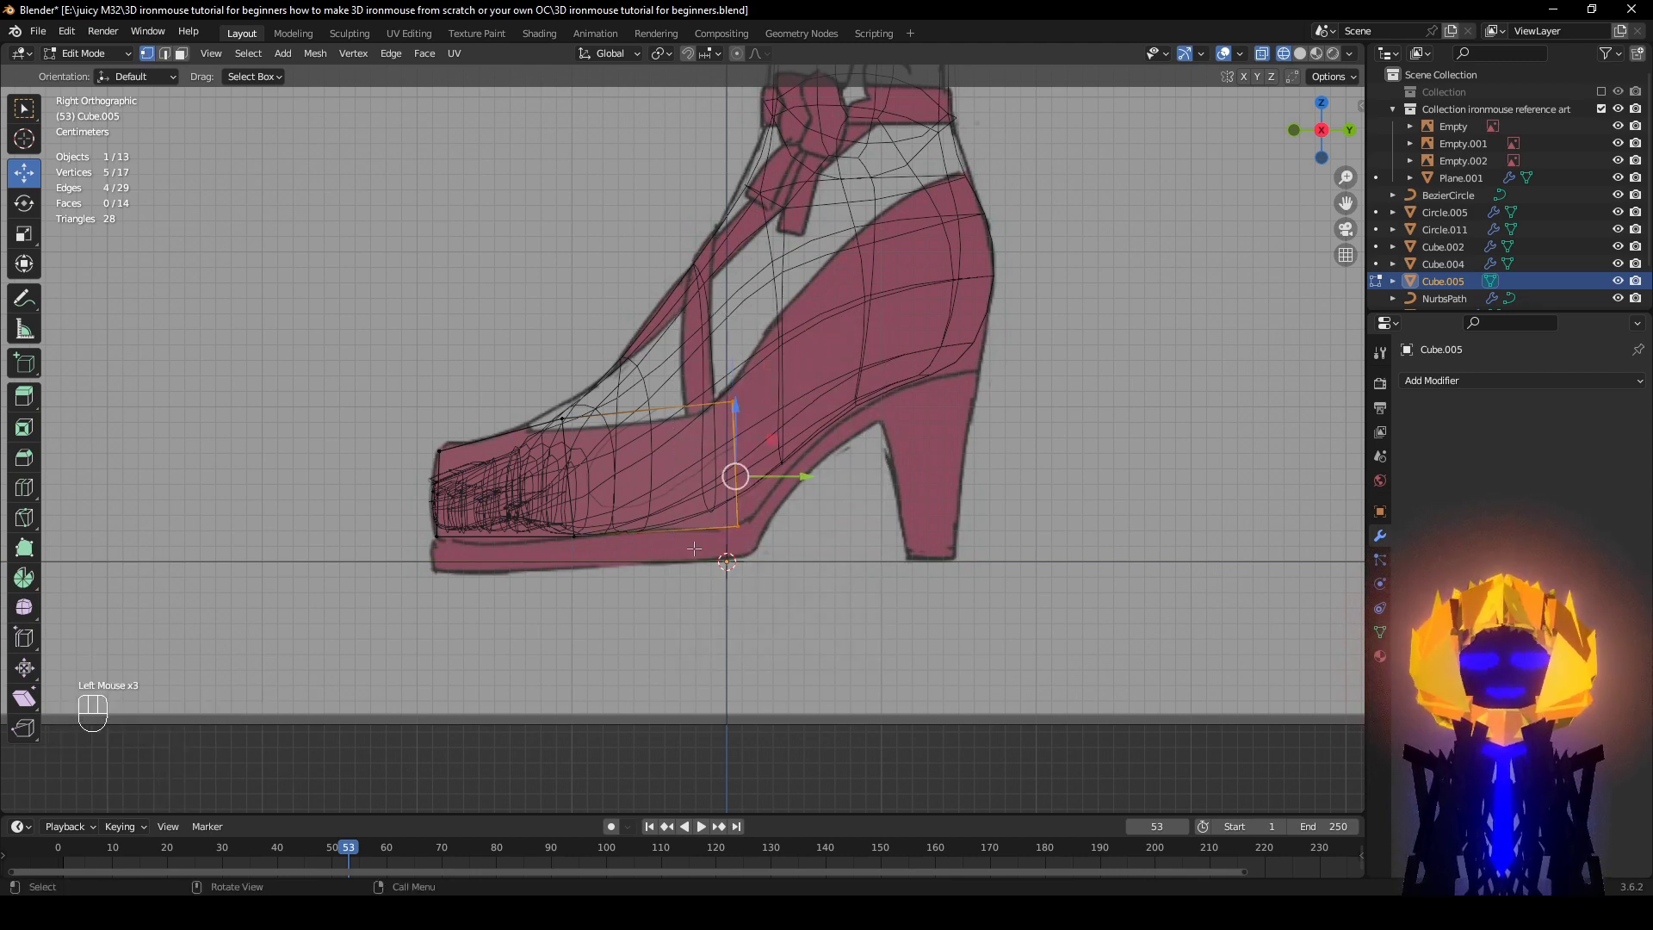
key("e")
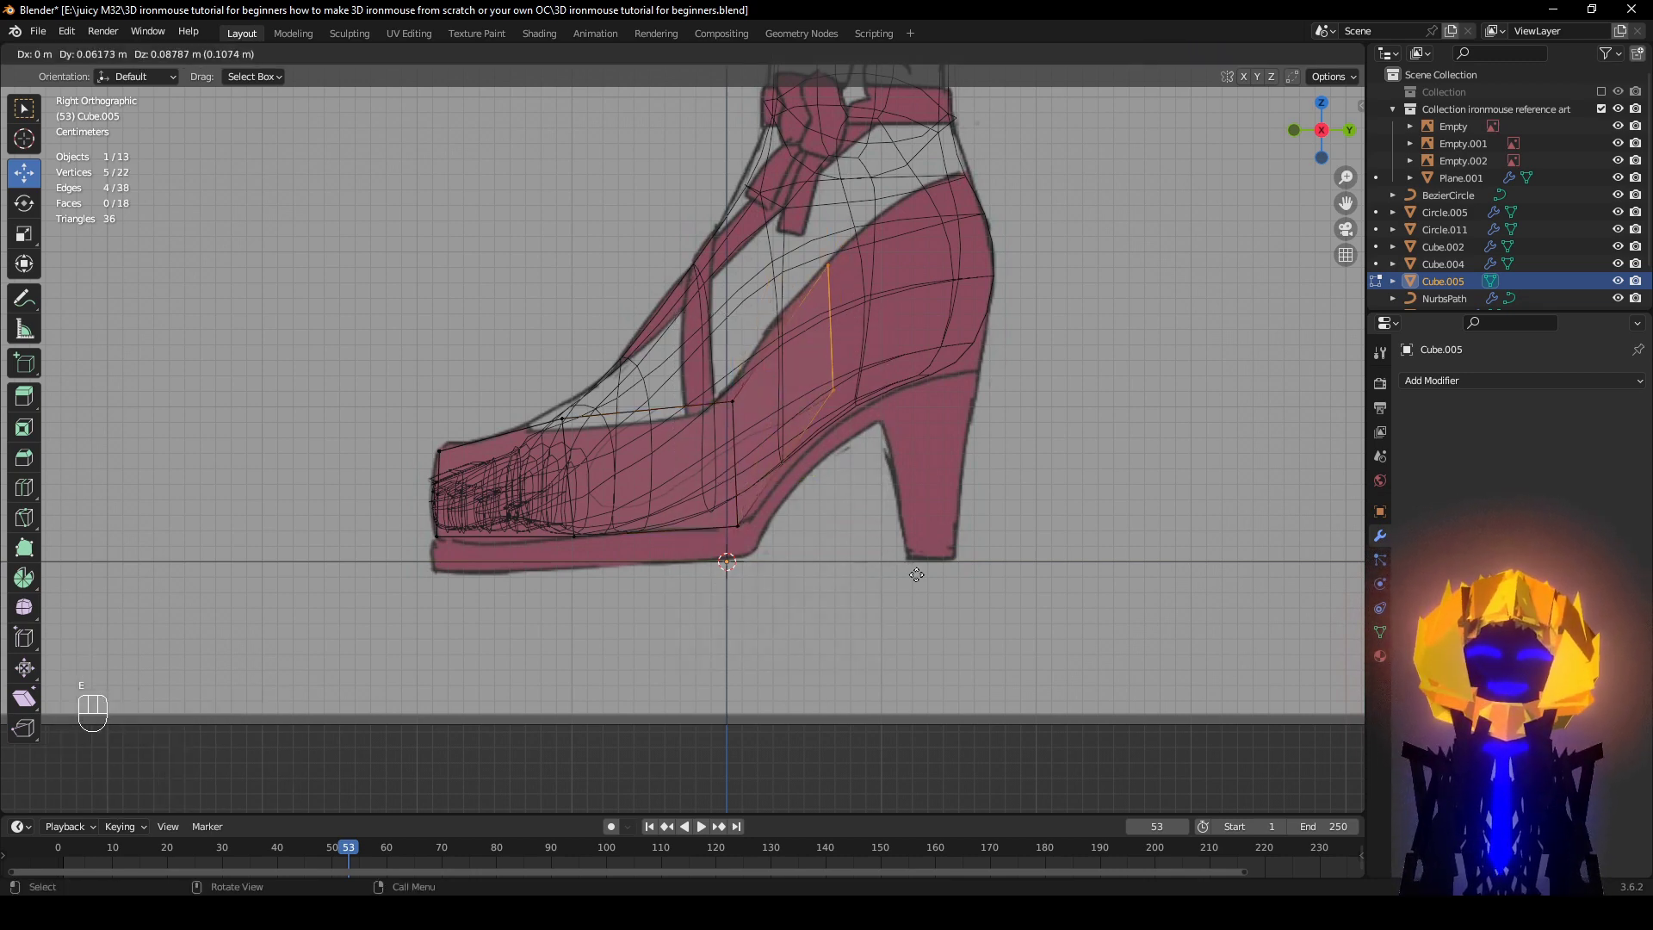
left_click(889, 620)
key("s")
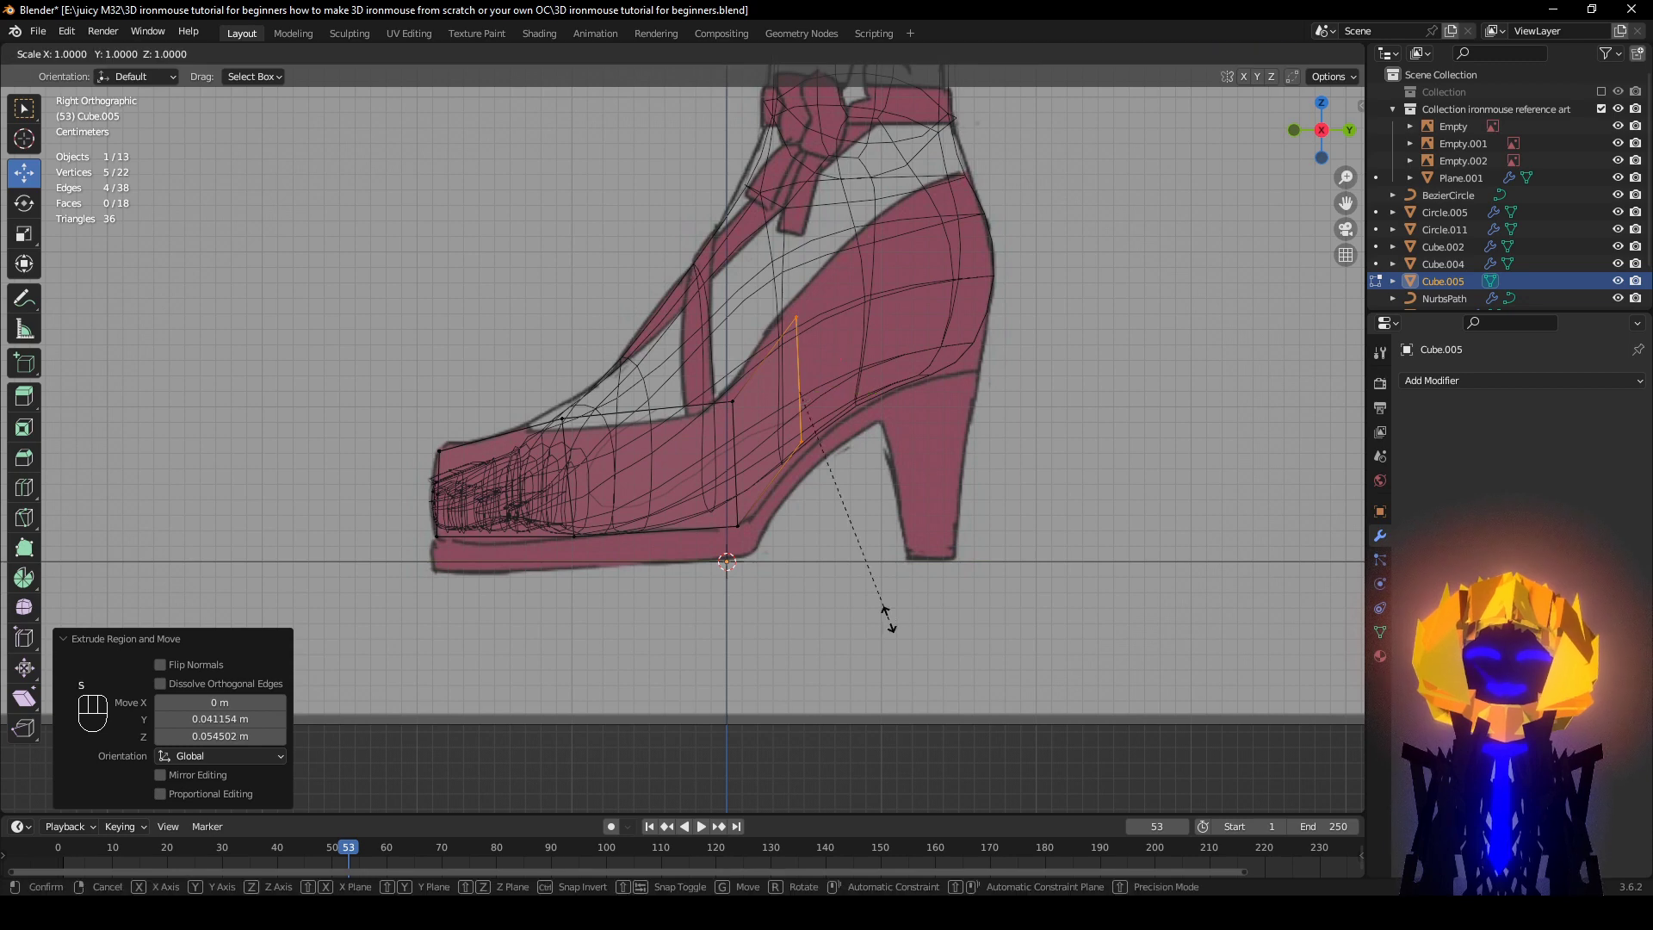
key("z")
left_click(909, 643)
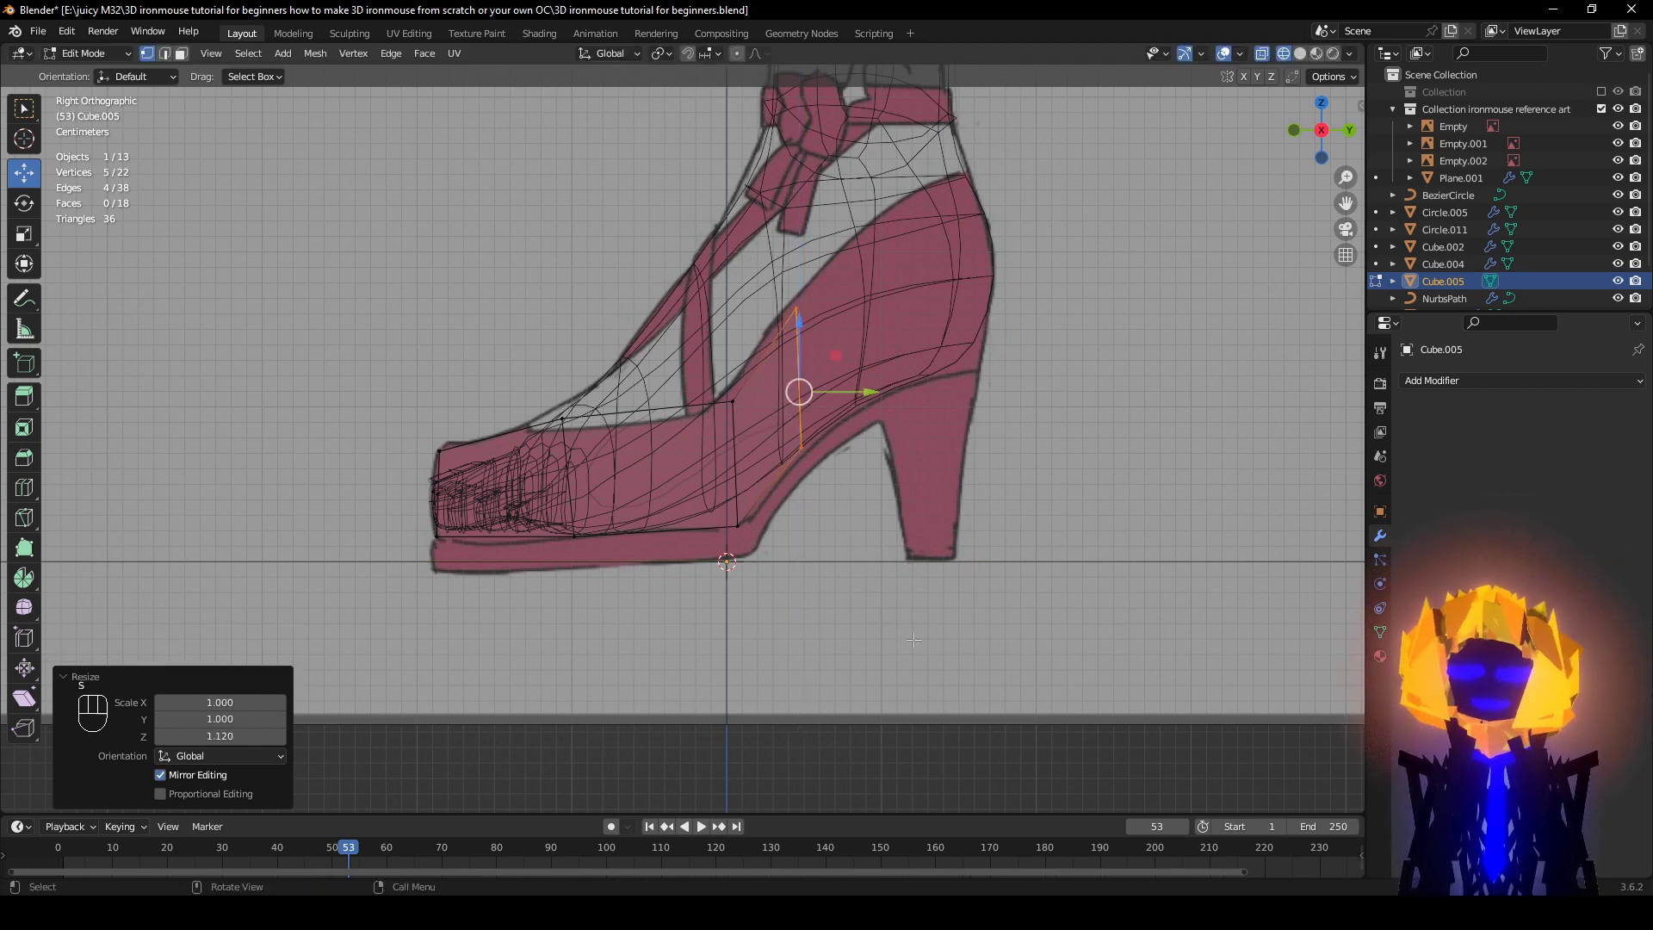
Step: Extrude the rear vertices about 0.046 m back and 0.031 m up, stretch them in Z and raise them about 0.008 m to match the reference
key("e")
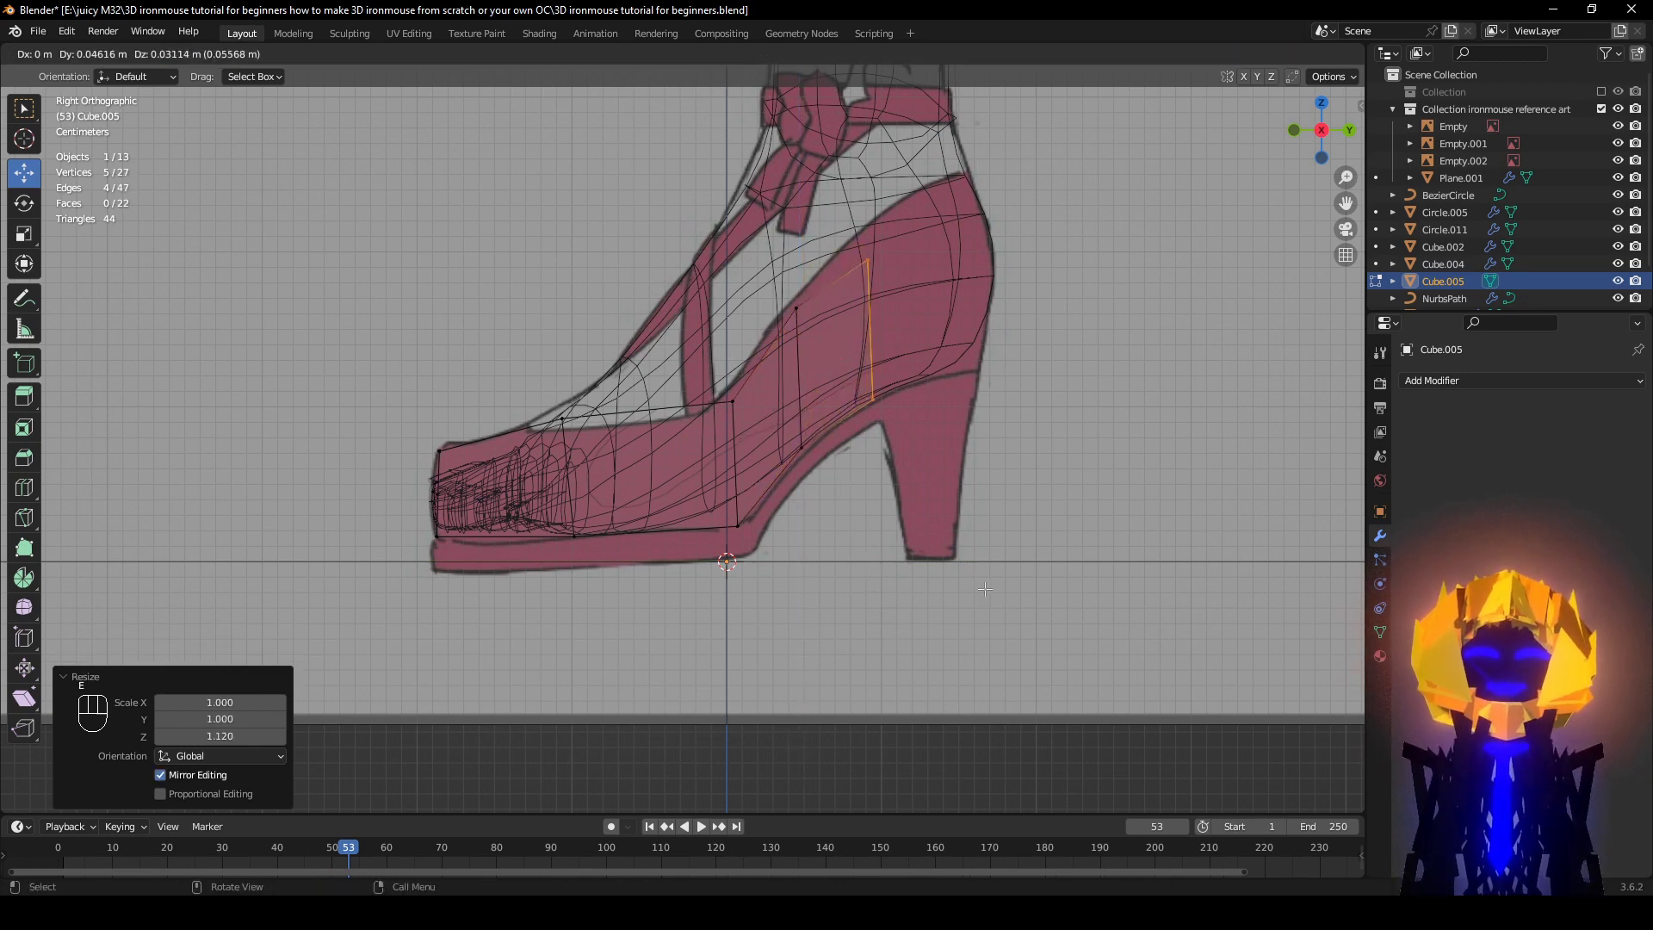
left_click(985, 589)
key("s")
key("z")
left_click(1011, 615)
key("g")
left_click(1014, 607)
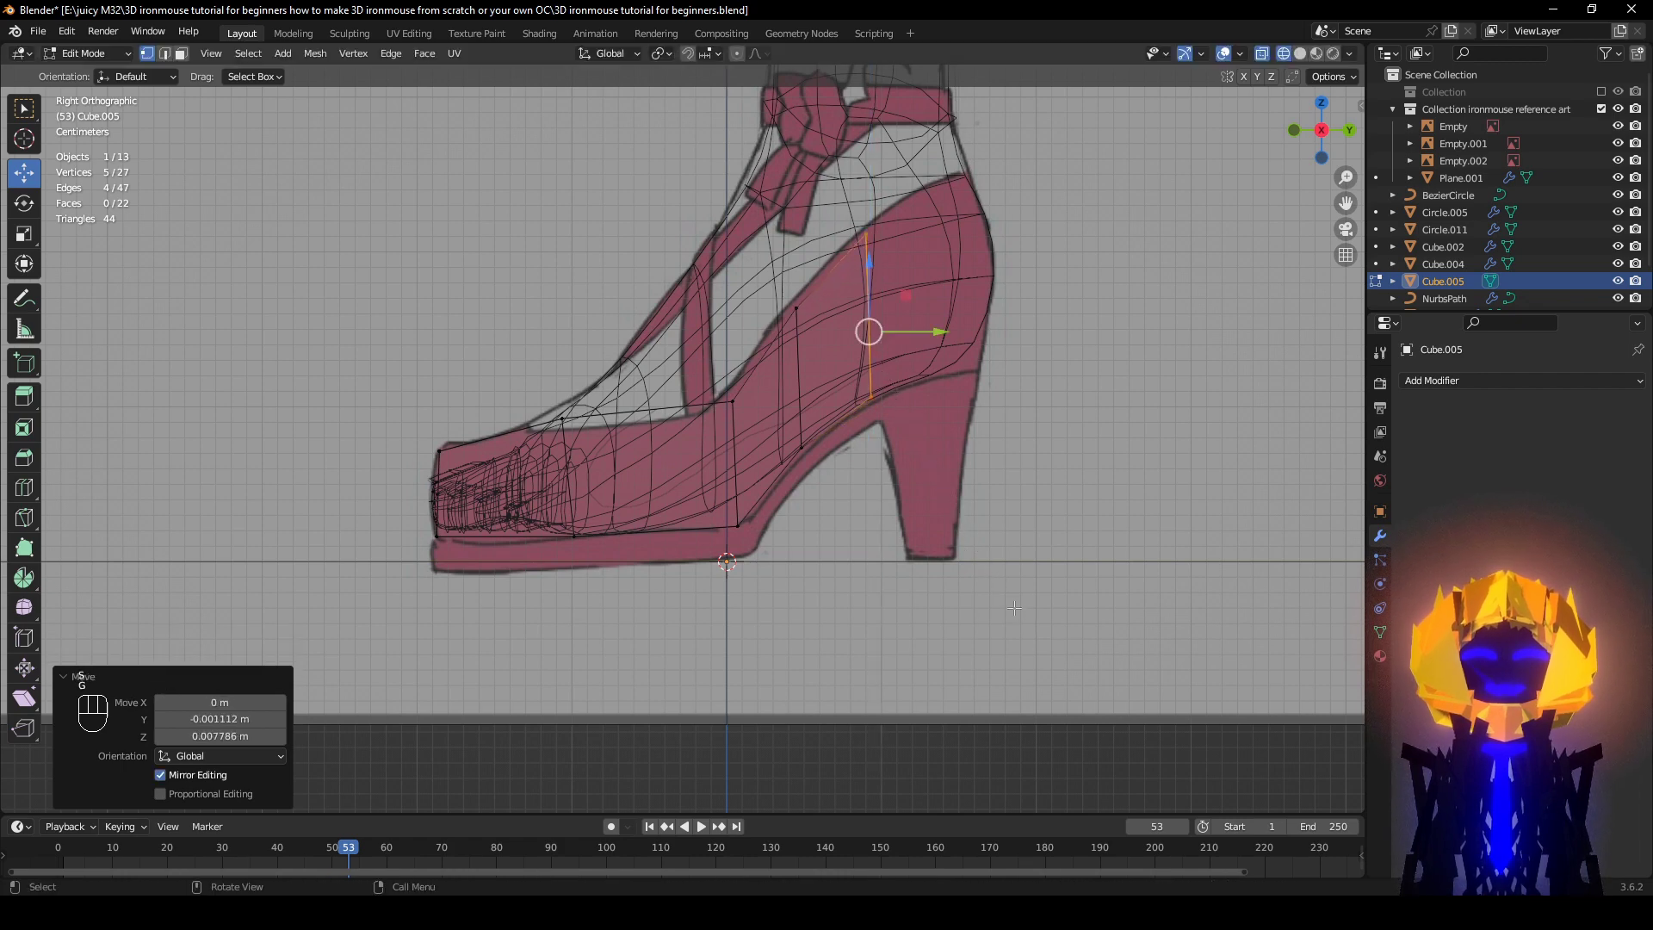
Step: Extrude the rear vertices about 0.065 m back and 0.028 m up to the back of the heel, and rescale them in Z
key("e")
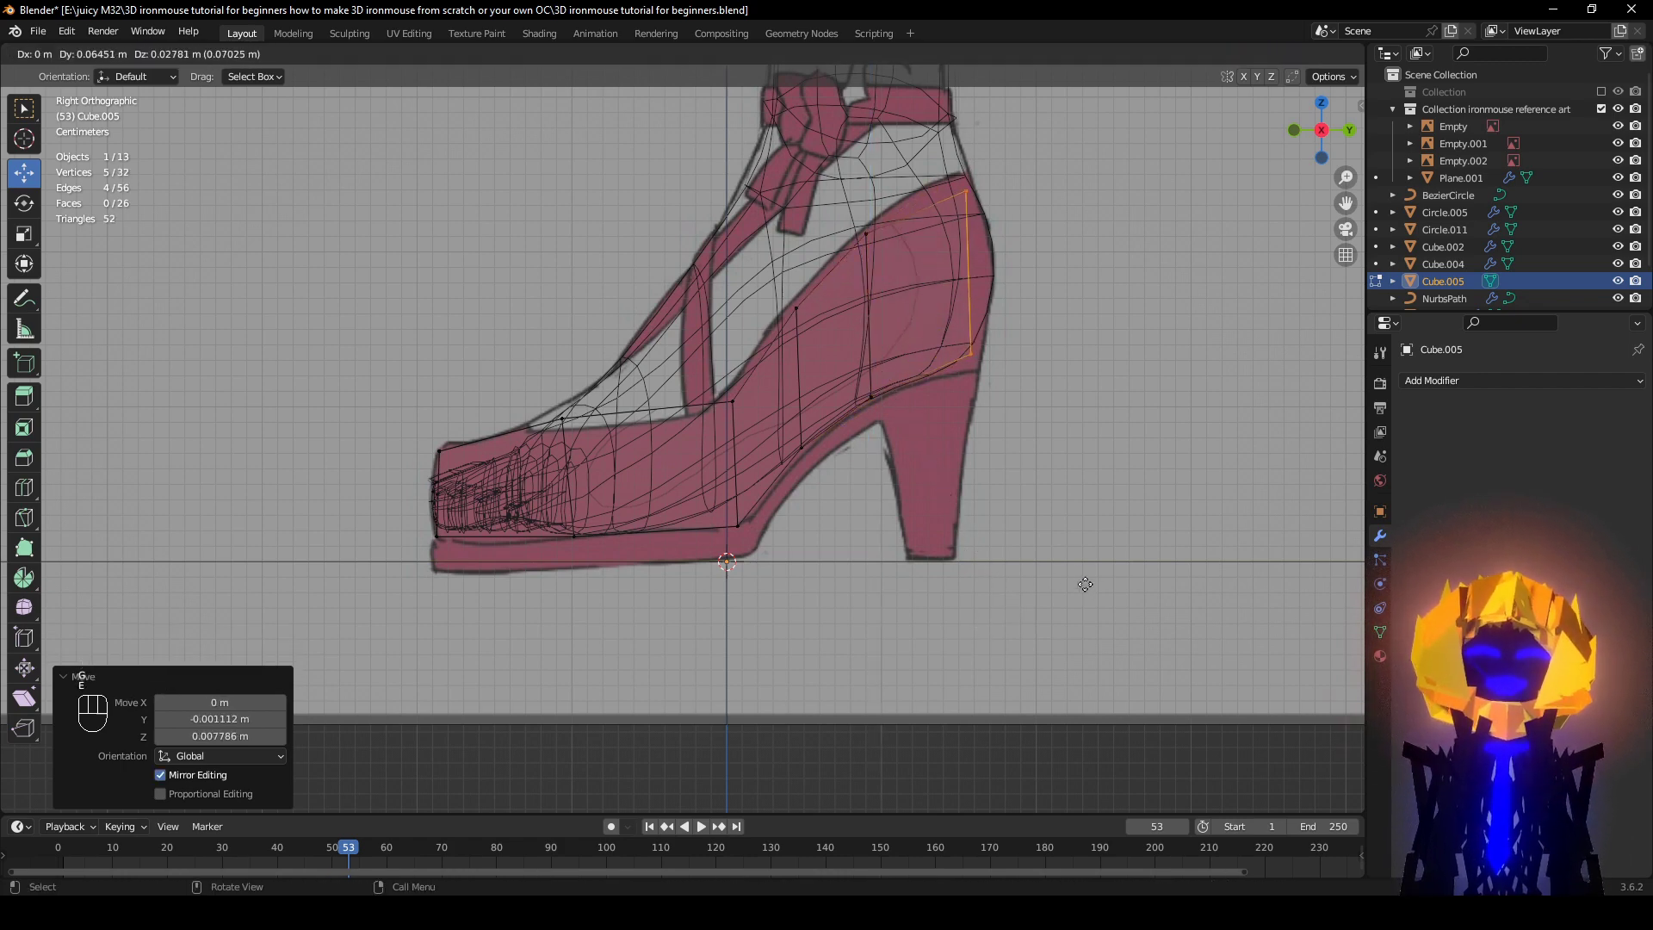
left_click(1084, 582)
key("s")
key("z")
left_click(1145, 605)
Step: Switch the shoe mesh from wireframe to solid shading and set the selection mode to edges
scroll(1152, 603, "down", 1)
mouse_move(1152, 603)
middle_mouse_down()
mouse_move(971, 583)
mouse_move(938, 620)
mouse_move(797, 520)
middle_mouse_up()
scroll(797, 520, "up", 2)
left_click(797, 478)
key("z")
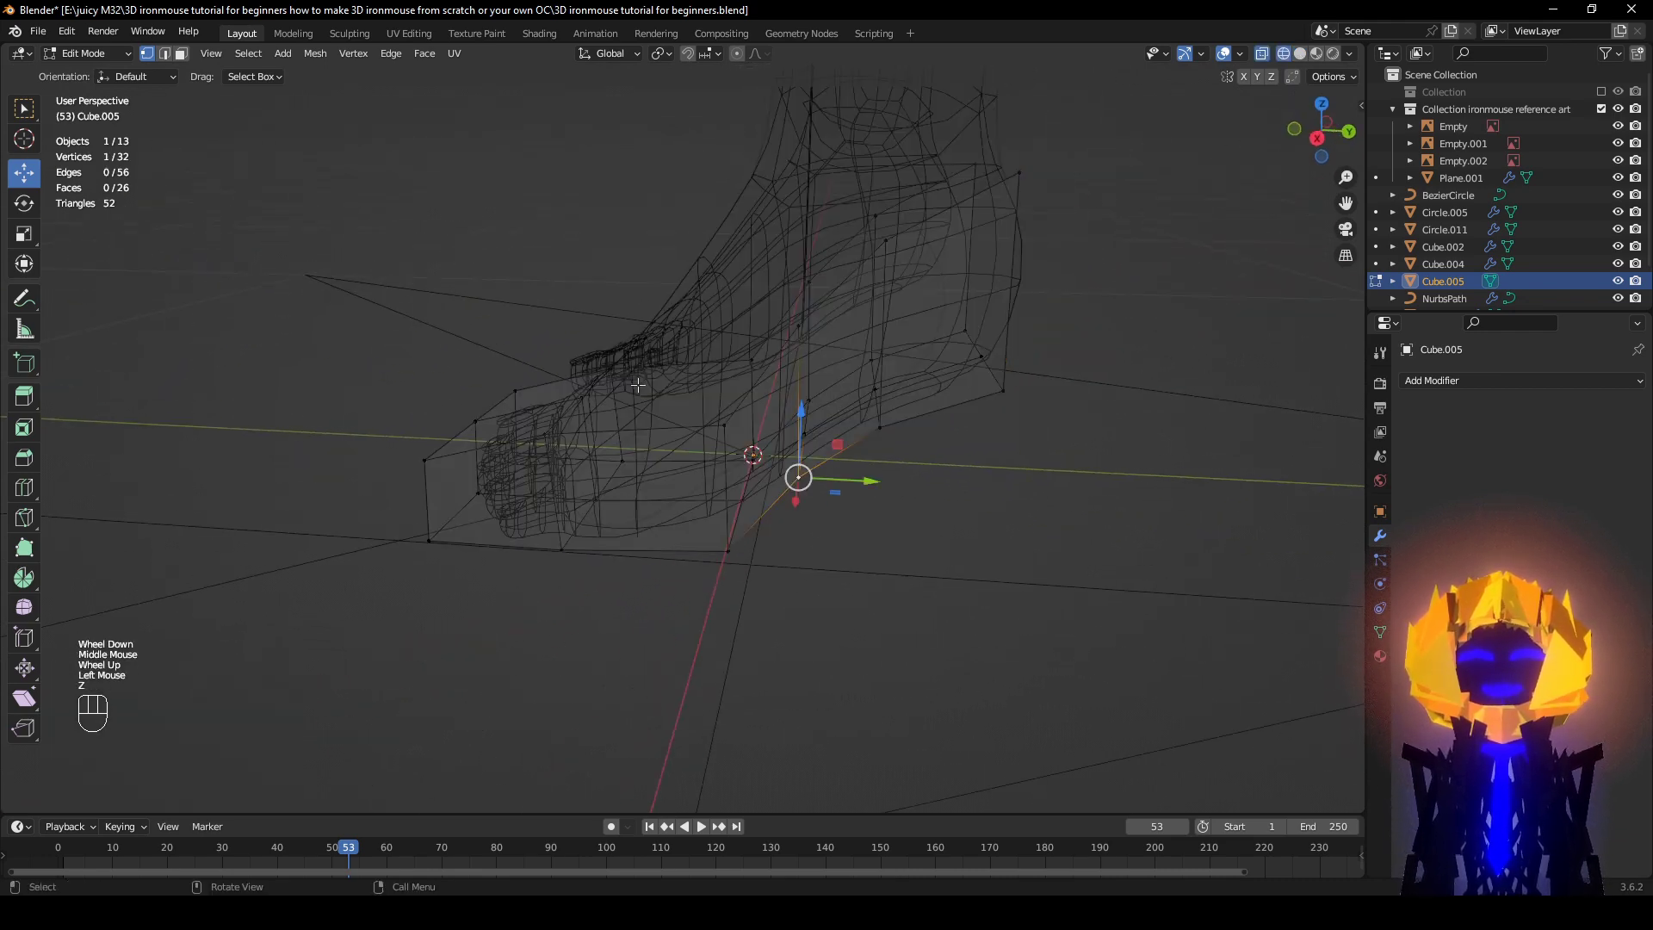
left_click(165, 54)
key("z")
left_click(794, 412)
Step: Move the vertical edges along the shoe's outer side outward in X so the wall clears the foot
middle_click_drag(794, 412, 860, 406)
left_click_drag(860, 407, 876, 415)
left_click(761, 494)
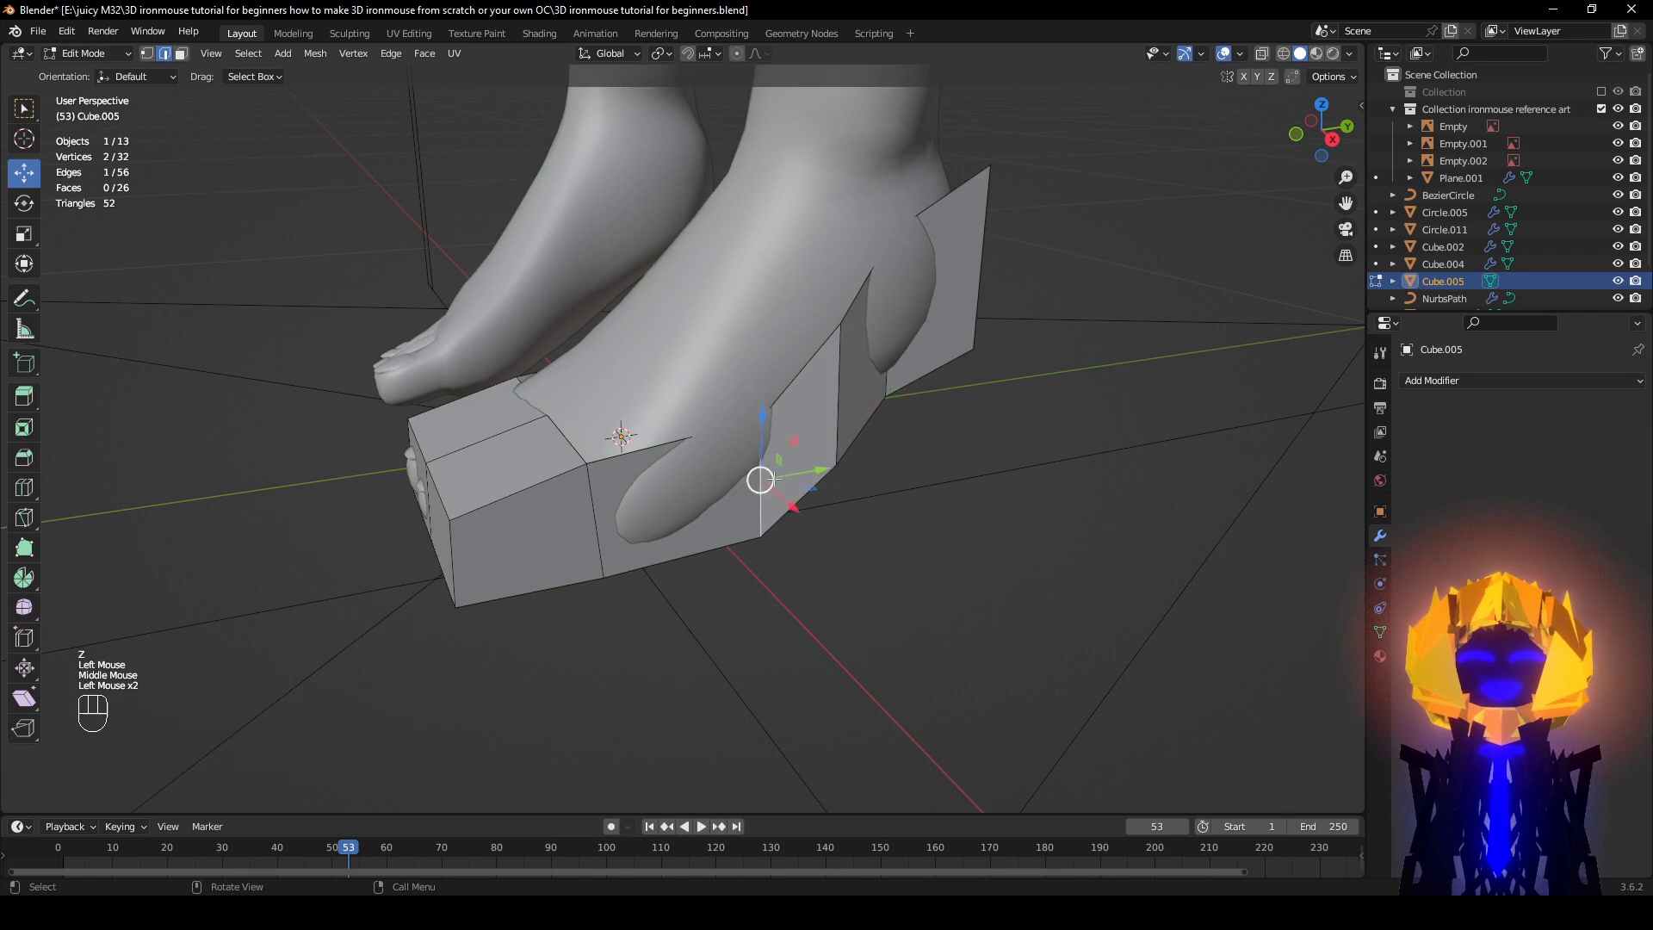
left_click_drag(788, 502, 798, 510)
left_click(607, 525)
left_click_drag(619, 548, 625, 557)
left_click(895, 328)
left_click_drag(933, 339, 953, 347)
Step: Move the inner side's arch edges toward the foot in X, and the edge behind them by about 0.046 m
middle_click_drag(732, 387, 938, 448)
middle_click_drag(594, 491, 654, 508)
middle_click_drag(655, 508, 730, 587, "shift")
left_click(642, 593)
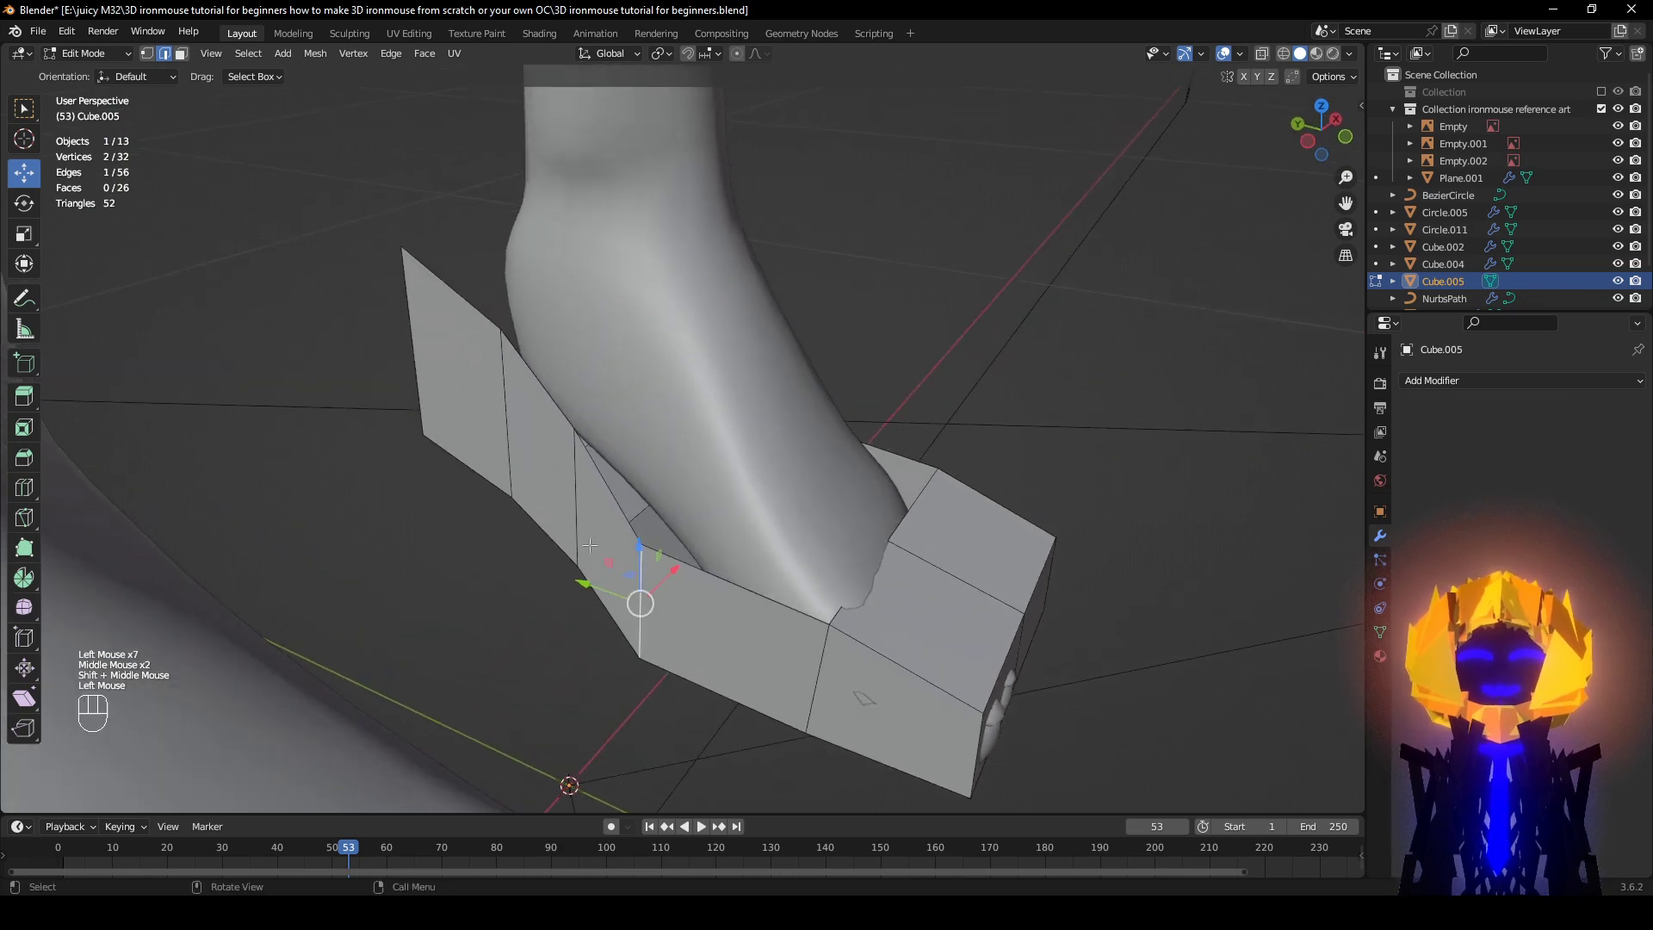
left_click(577, 508, "shift")
middle_click_drag(594, 508, 564, 551)
left_click_drag(613, 529, 642, 505)
left_click(487, 433)
left_click_drag(551, 404, 615, 370)
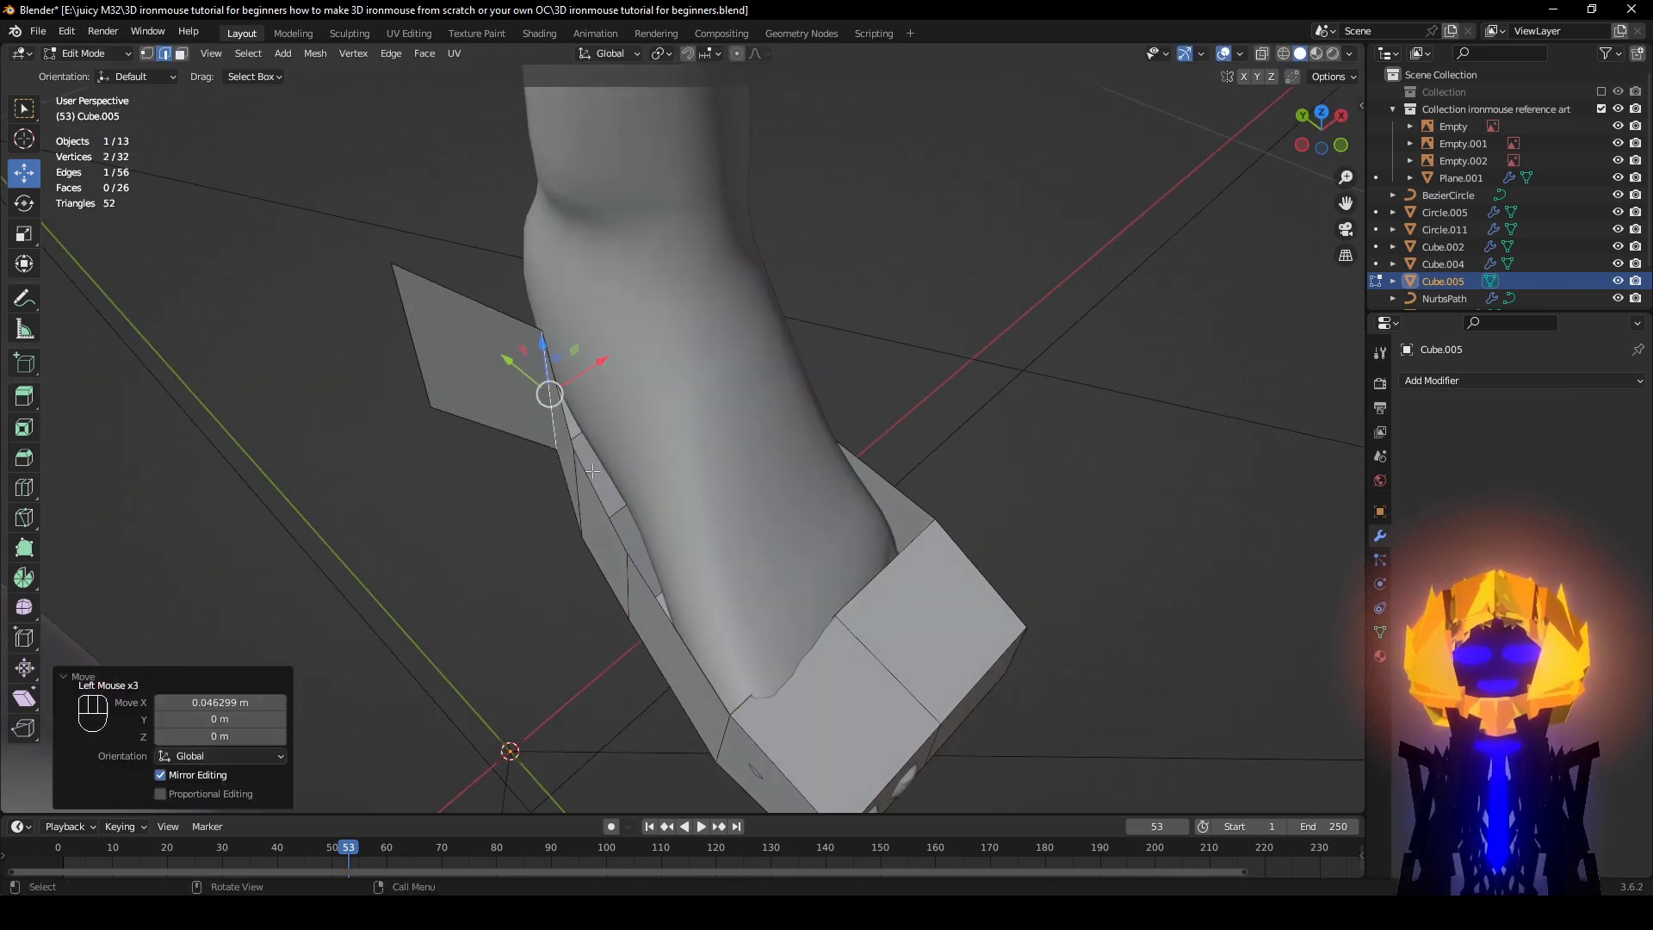
Step: Refine the inner side's arch edges in X, one by about 0.015 m, and move the rearmost edge about 0.072 m toward the heel
left_click(579, 496)
mouse_move(627, 467)
left_mouse_down()
mouse_move(656, 447)
mouse_move(644, 454)
left_mouse_up()
middle_click_drag(645, 454, 680, 517)
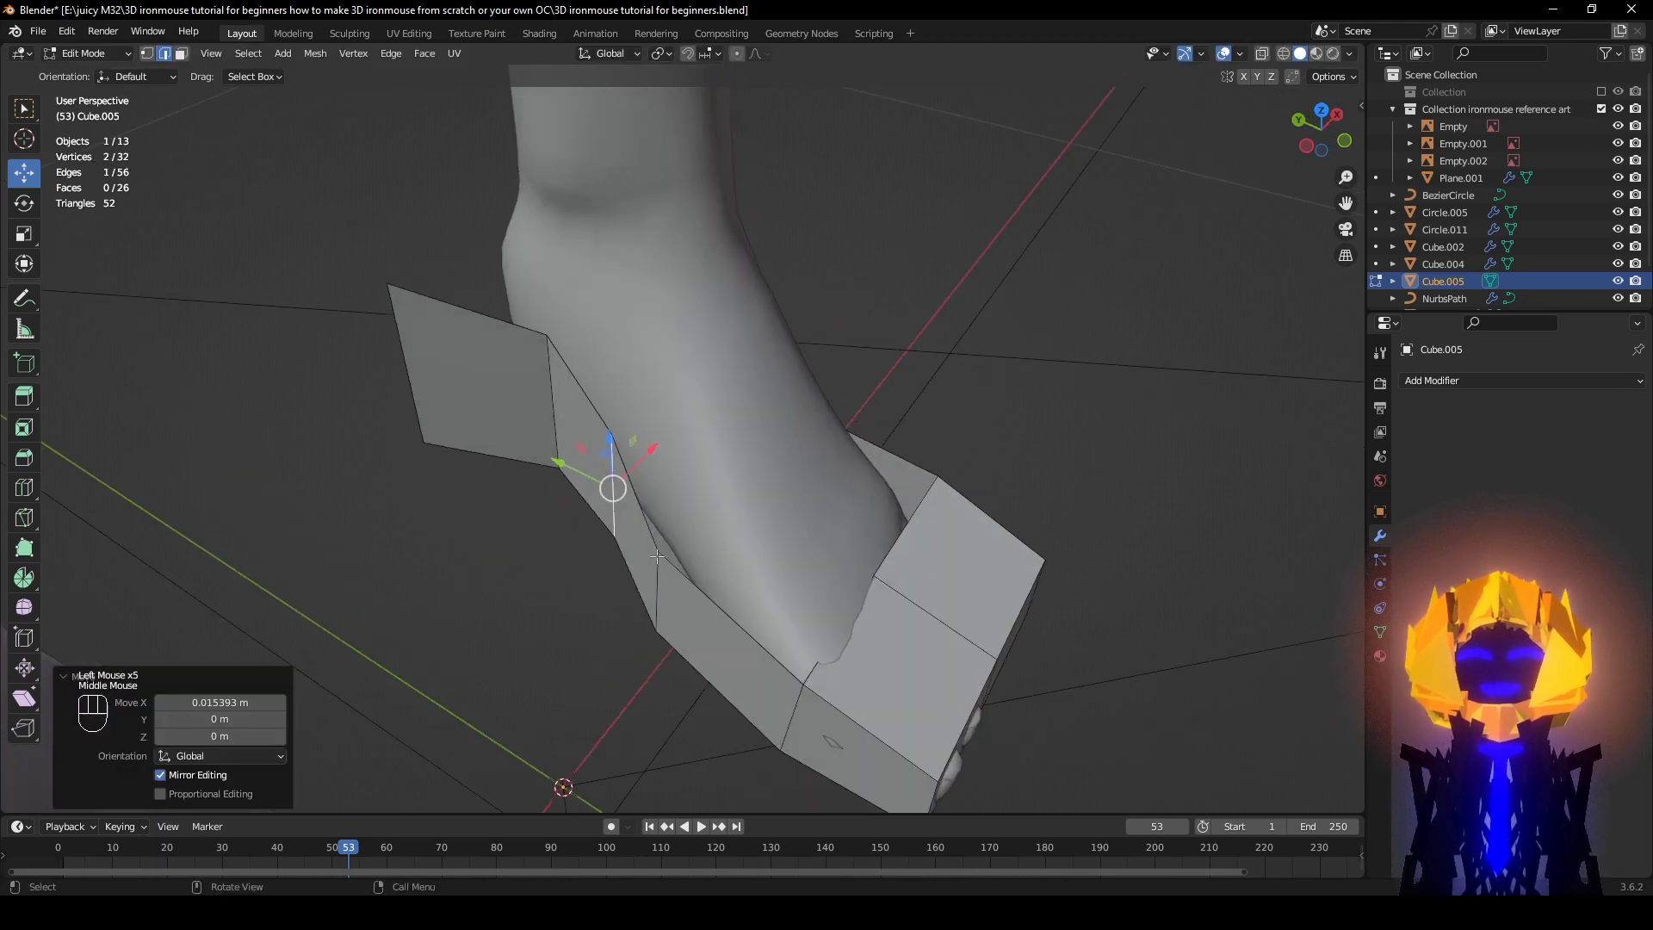
left_click_drag(699, 539, 706, 544)
middle_click_drag(706, 543, 775, 586)
left_click(692, 563)
left_click_drag(713, 575, 575, 509)
Step: Edge-slide the sole's rear centre-line edges sideways to realign the midline, the rearmost one by a factor of about 0.16
middle_click_drag(576, 509, 666, 318)
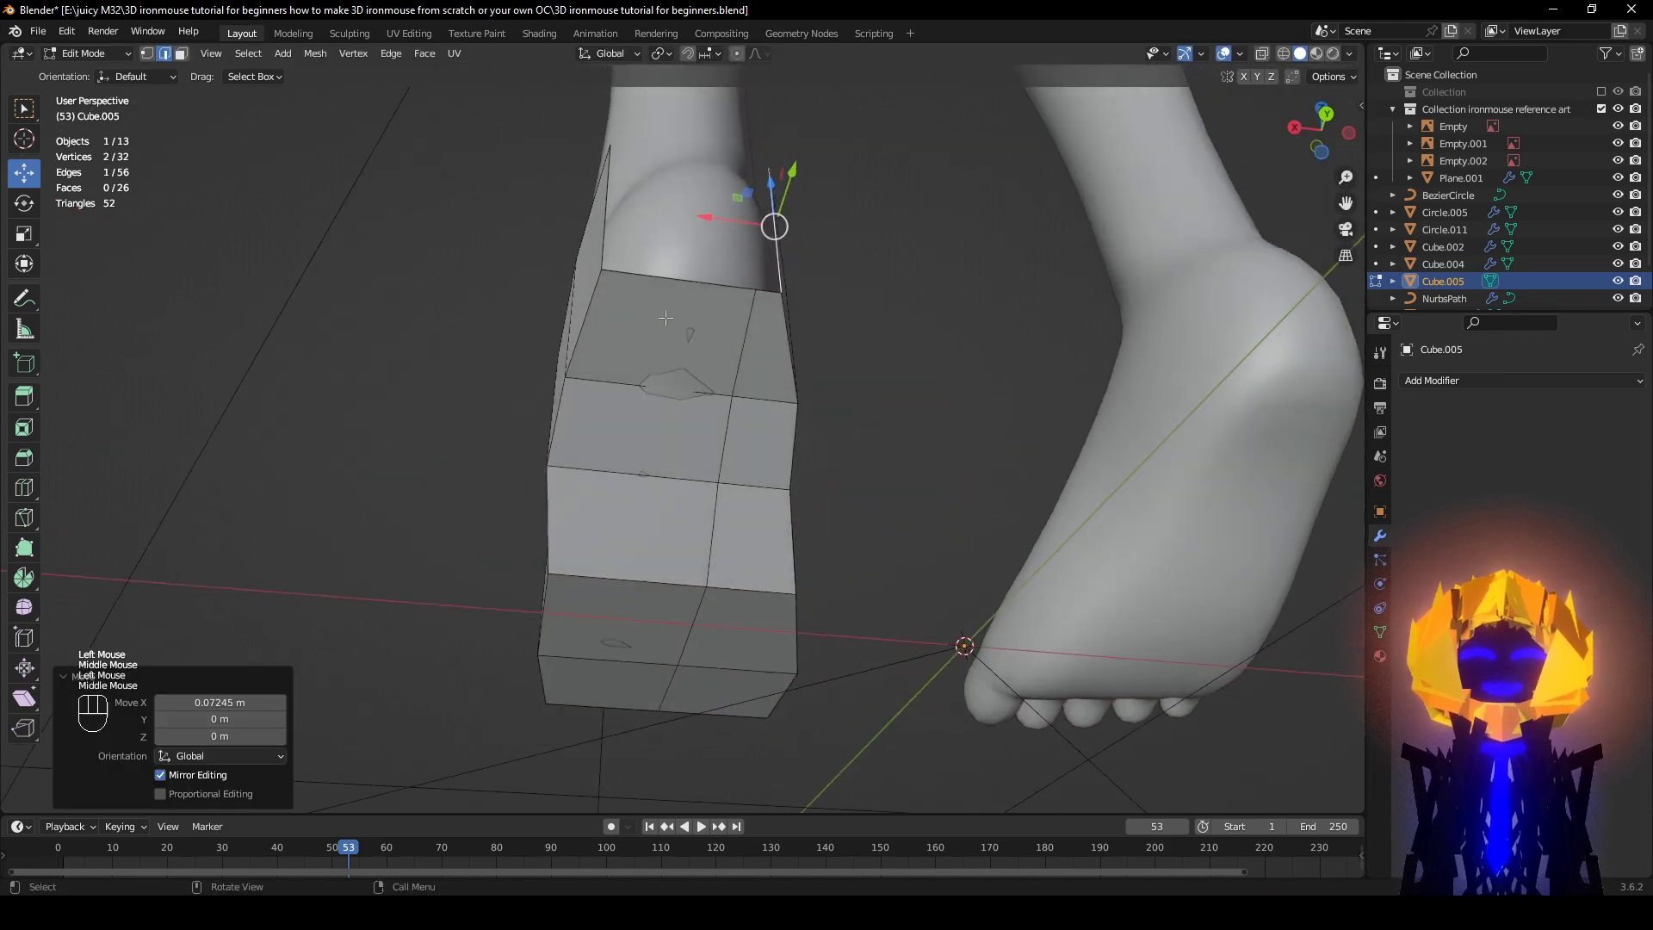
left_click(740, 353, "shift")
left_click(712, 534, "shift")
middle_click_drag(713, 534, 842, 503)
key("g")
key("g")
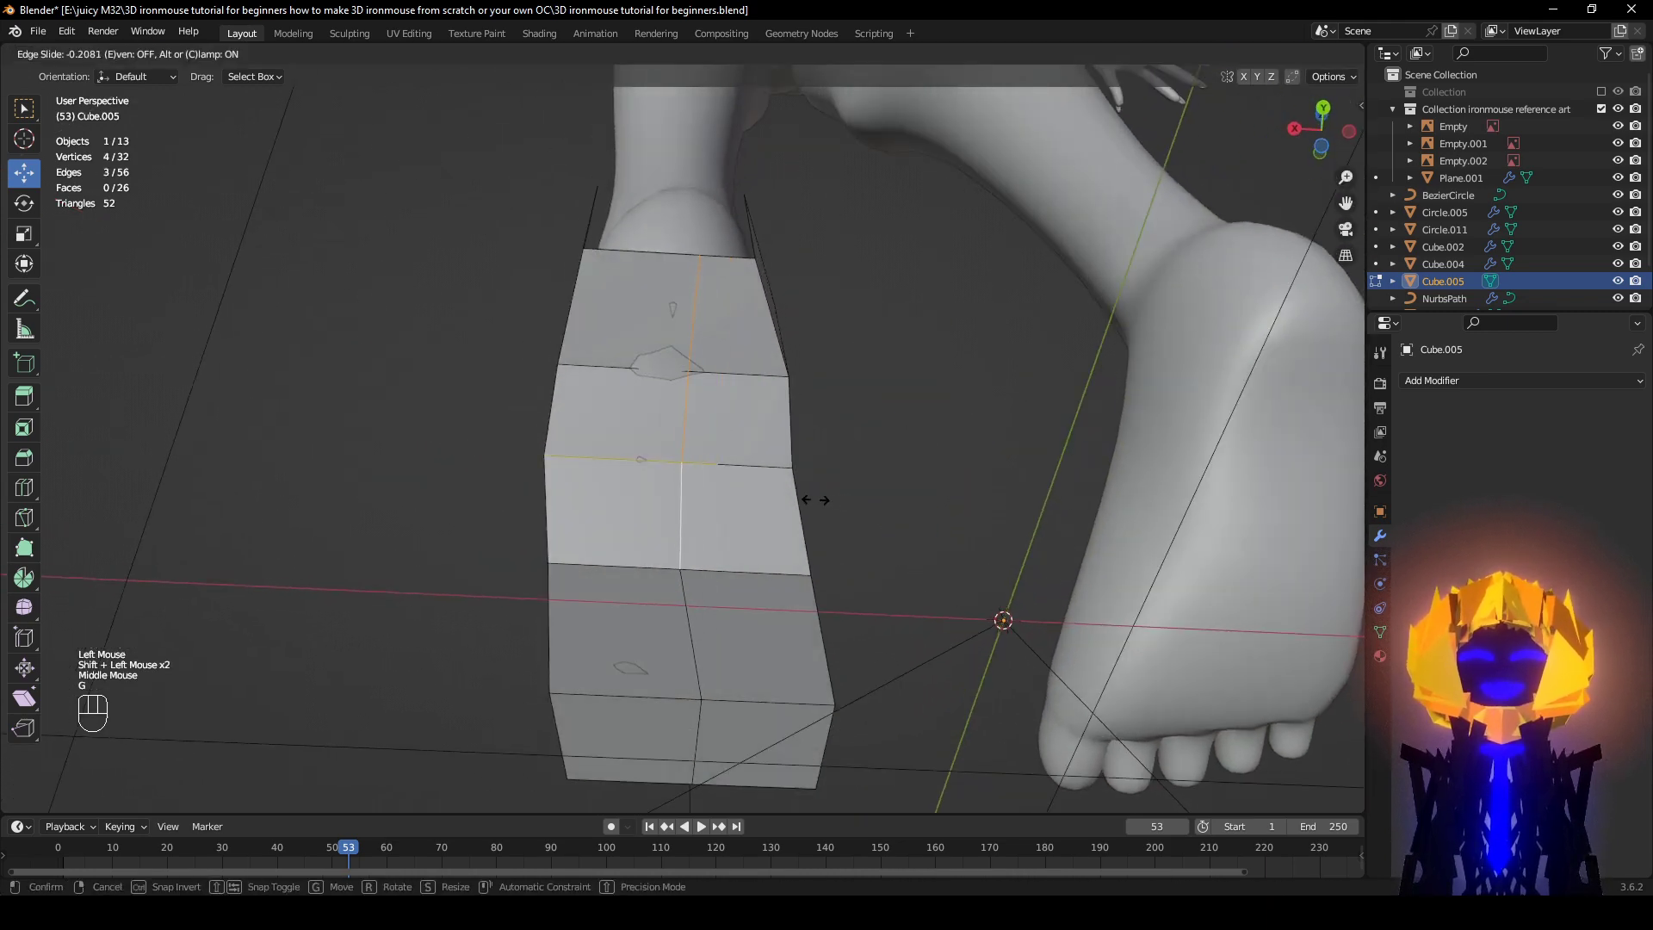
left_click(807, 497)
left_click(688, 332)
key("g")
key("g")
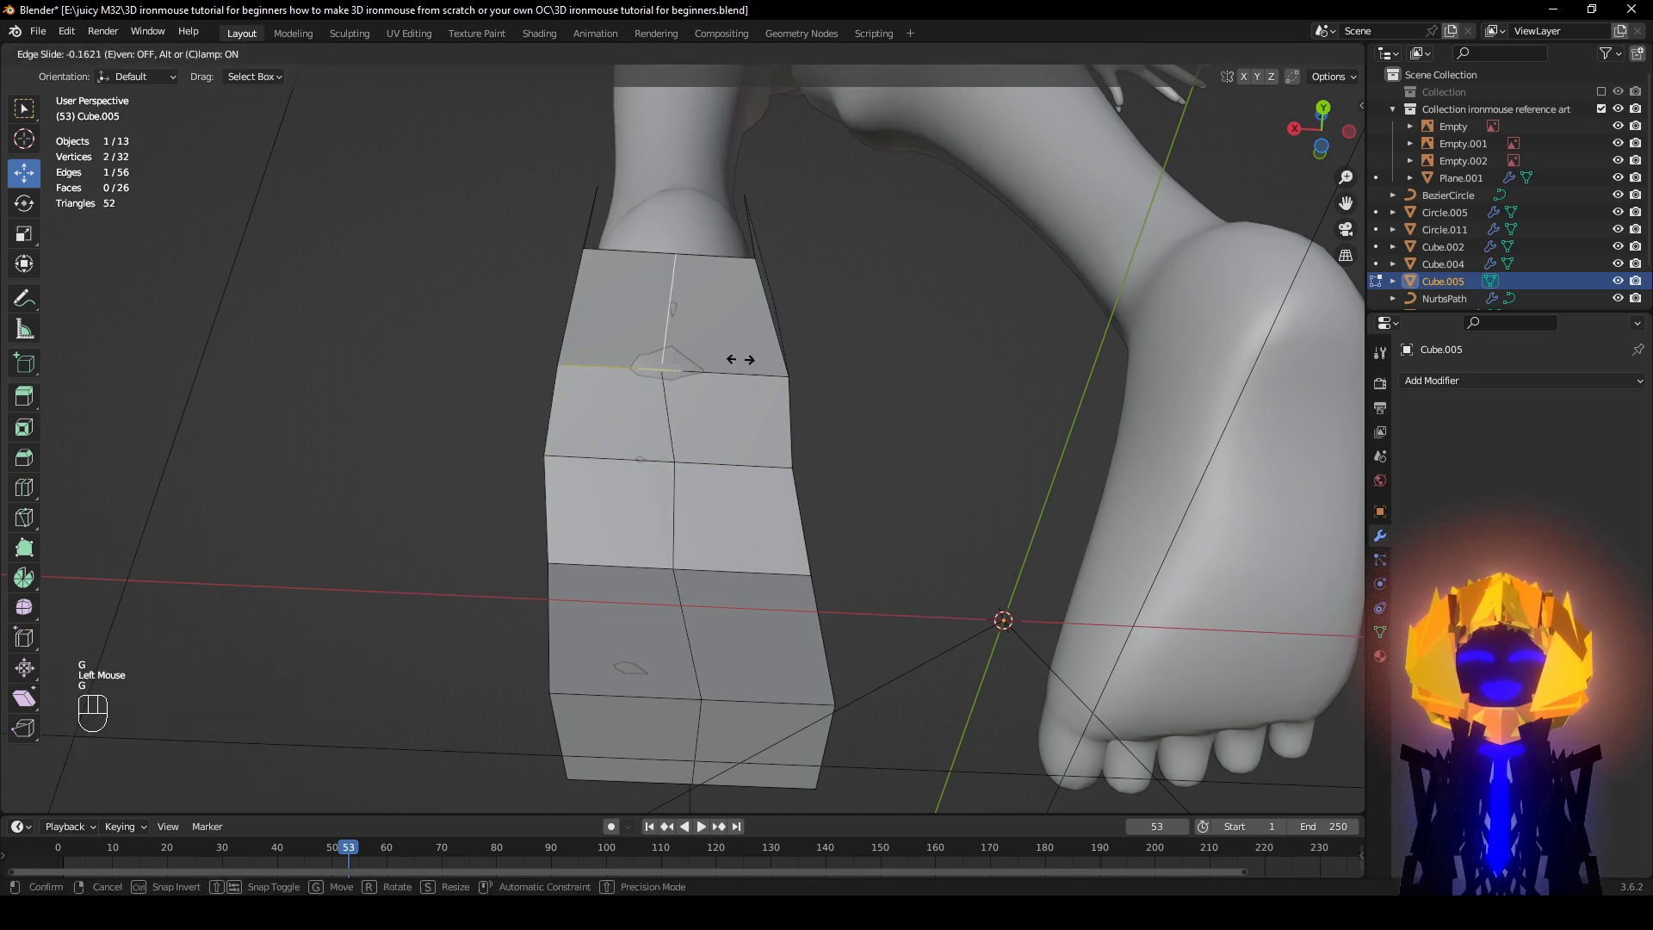
left_click(743, 351)
Step: Extrude the sole's rear middle vertex and raise it about 0.119 m in Z behind the heel
middle_click_drag(743, 352, 761, 562)
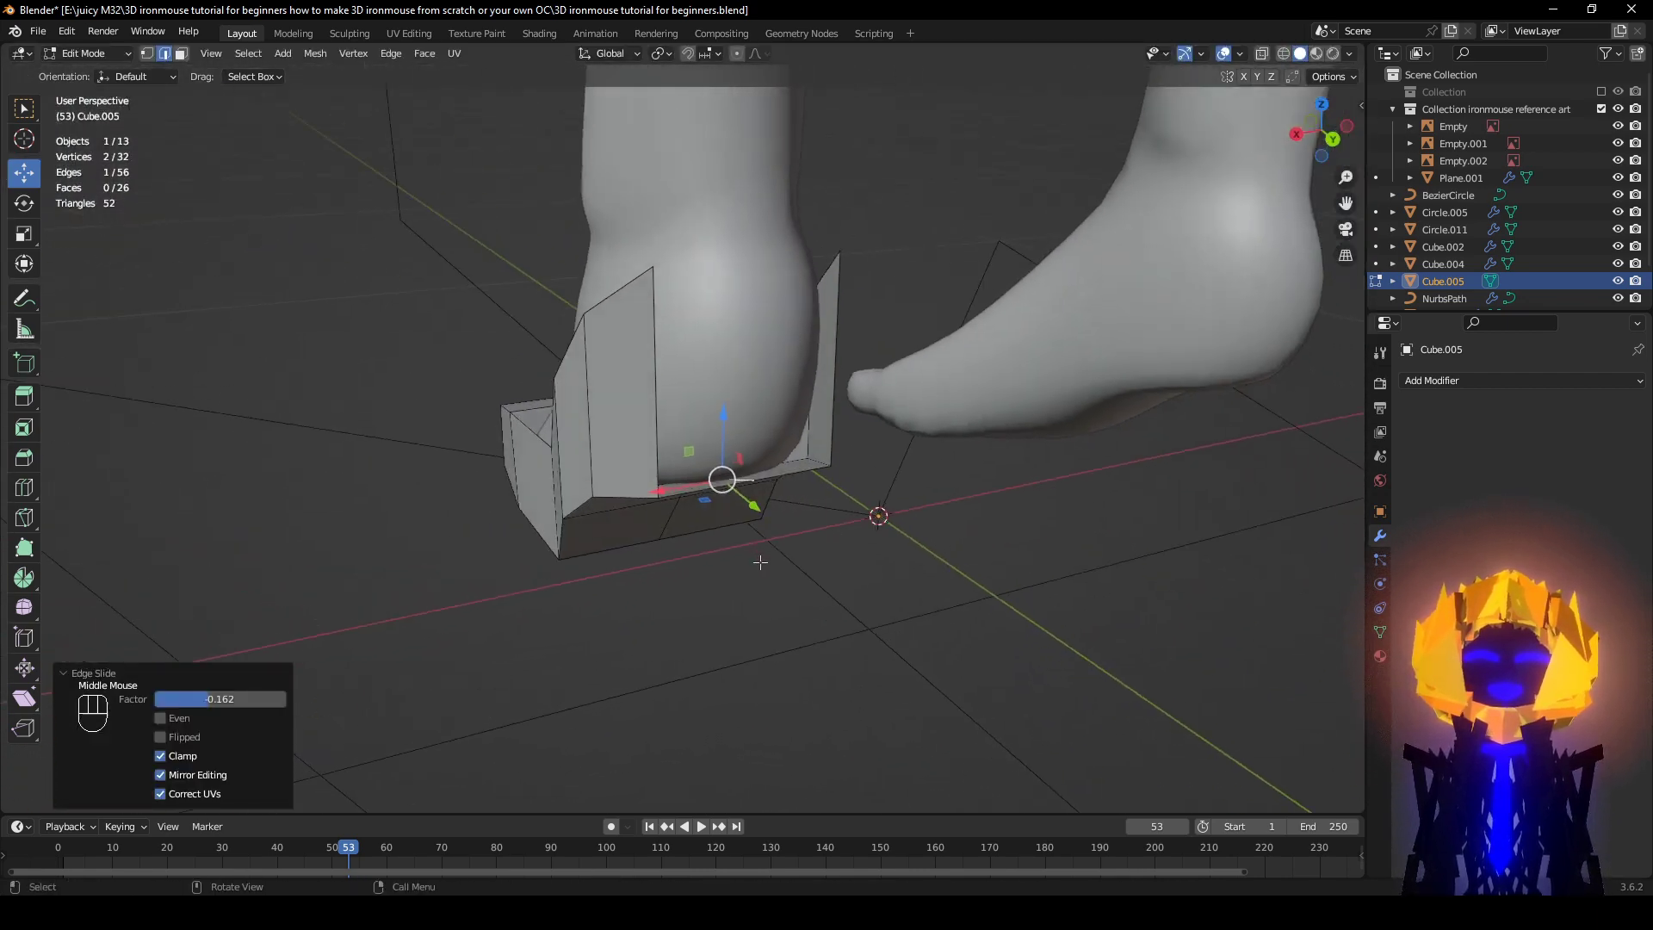
left_click(654, 370)
middle_click_drag(795, 473, 817, 538)
middle_click_drag(715, 571, 689, 525)
mouse_move(689, 525)
middle_mouse_down()
mouse_move(694, 479)
mouse_move(694, 551)
middle_mouse_up()
mouse_move(694, 551)
middle_mouse_down()
mouse_move(676, 607)
mouse_move(762, 585)
mouse_move(714, 564)
middle_mouse_up()
left_click(782, 564)
middle_click_drag(715, 564, 724, 600, "shift")
scroll(725, 600, "up", 1)
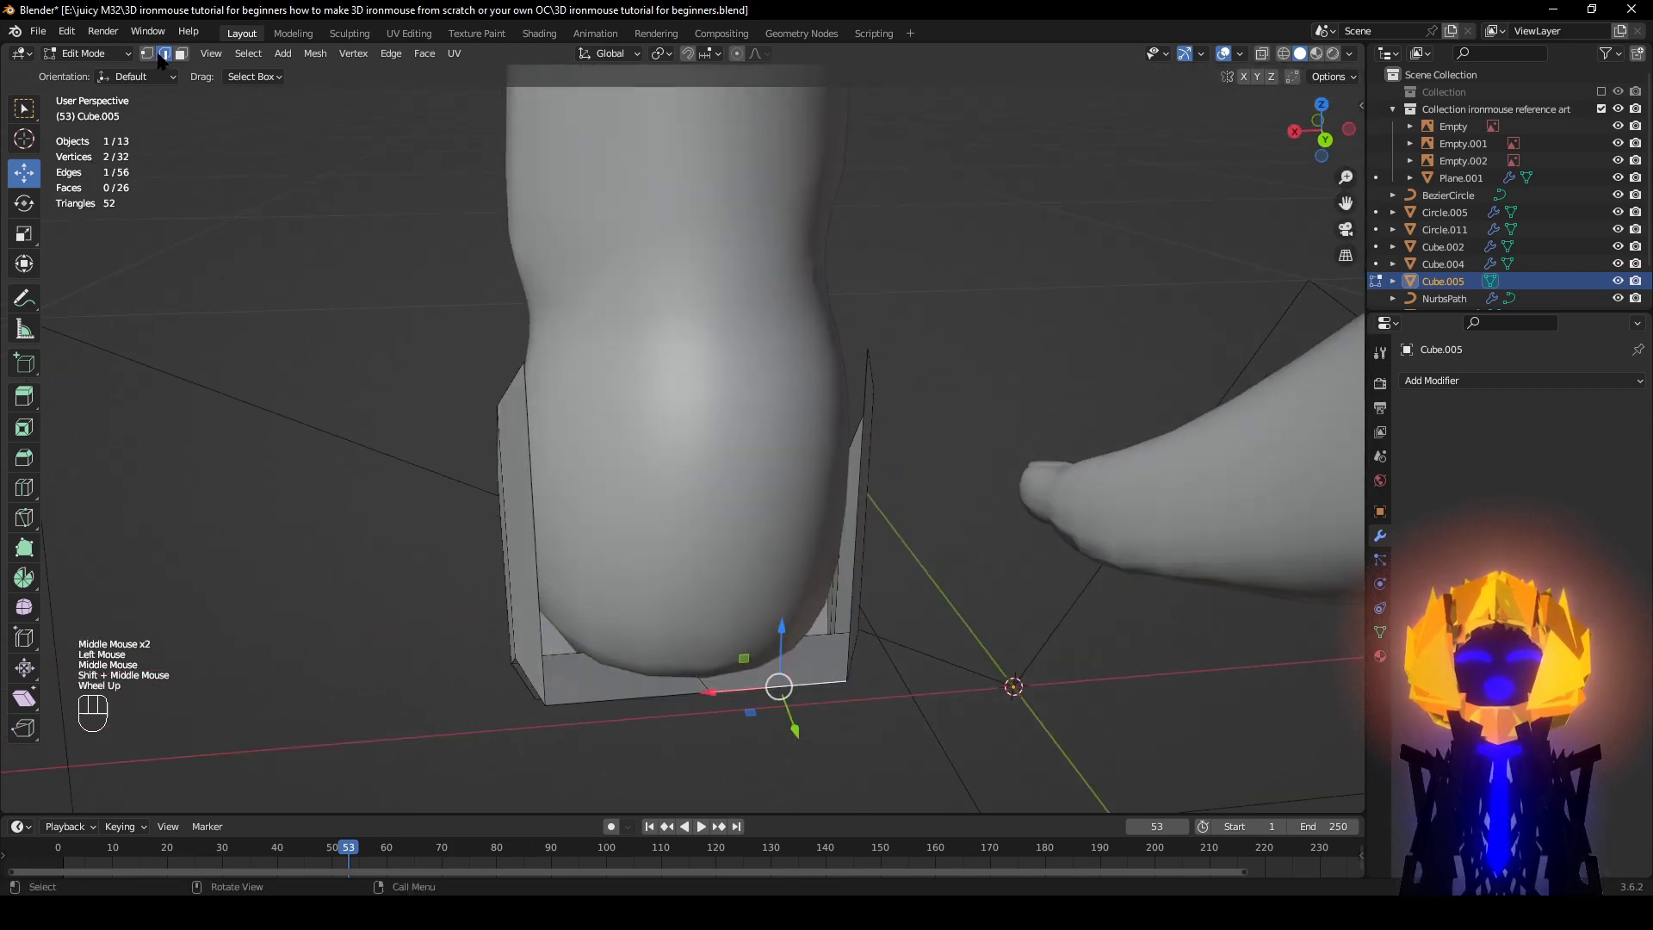
left_click(523, 356)
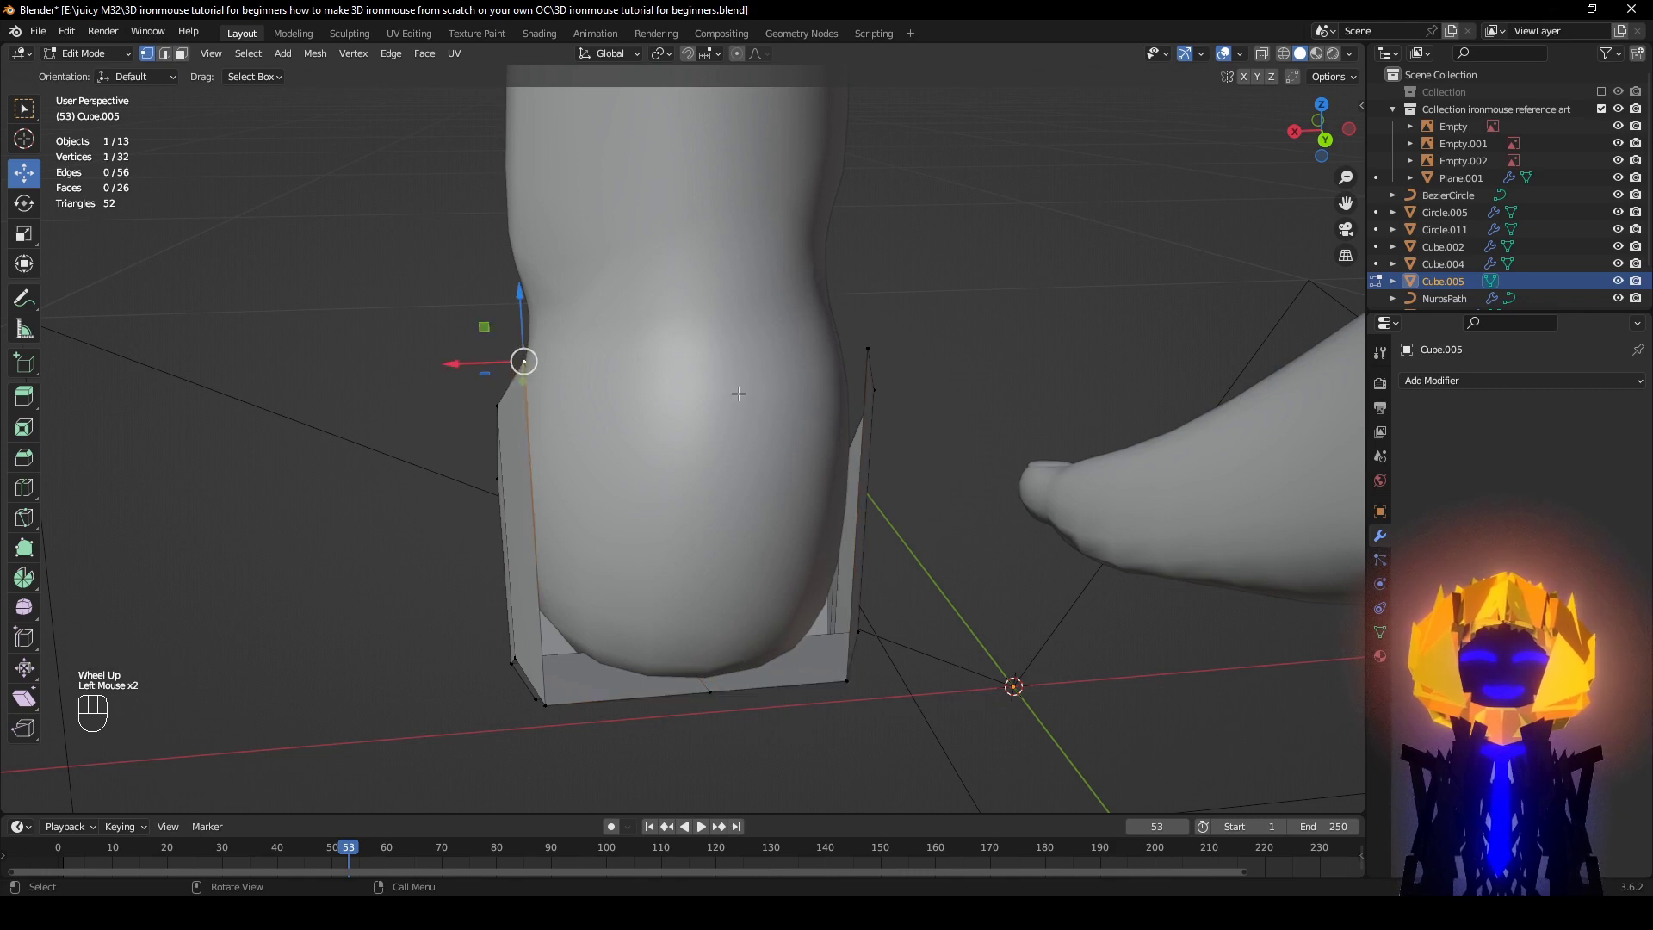
left_click(703, 689)
middle_click_drag(703, 689, 725, 807)
key("e")
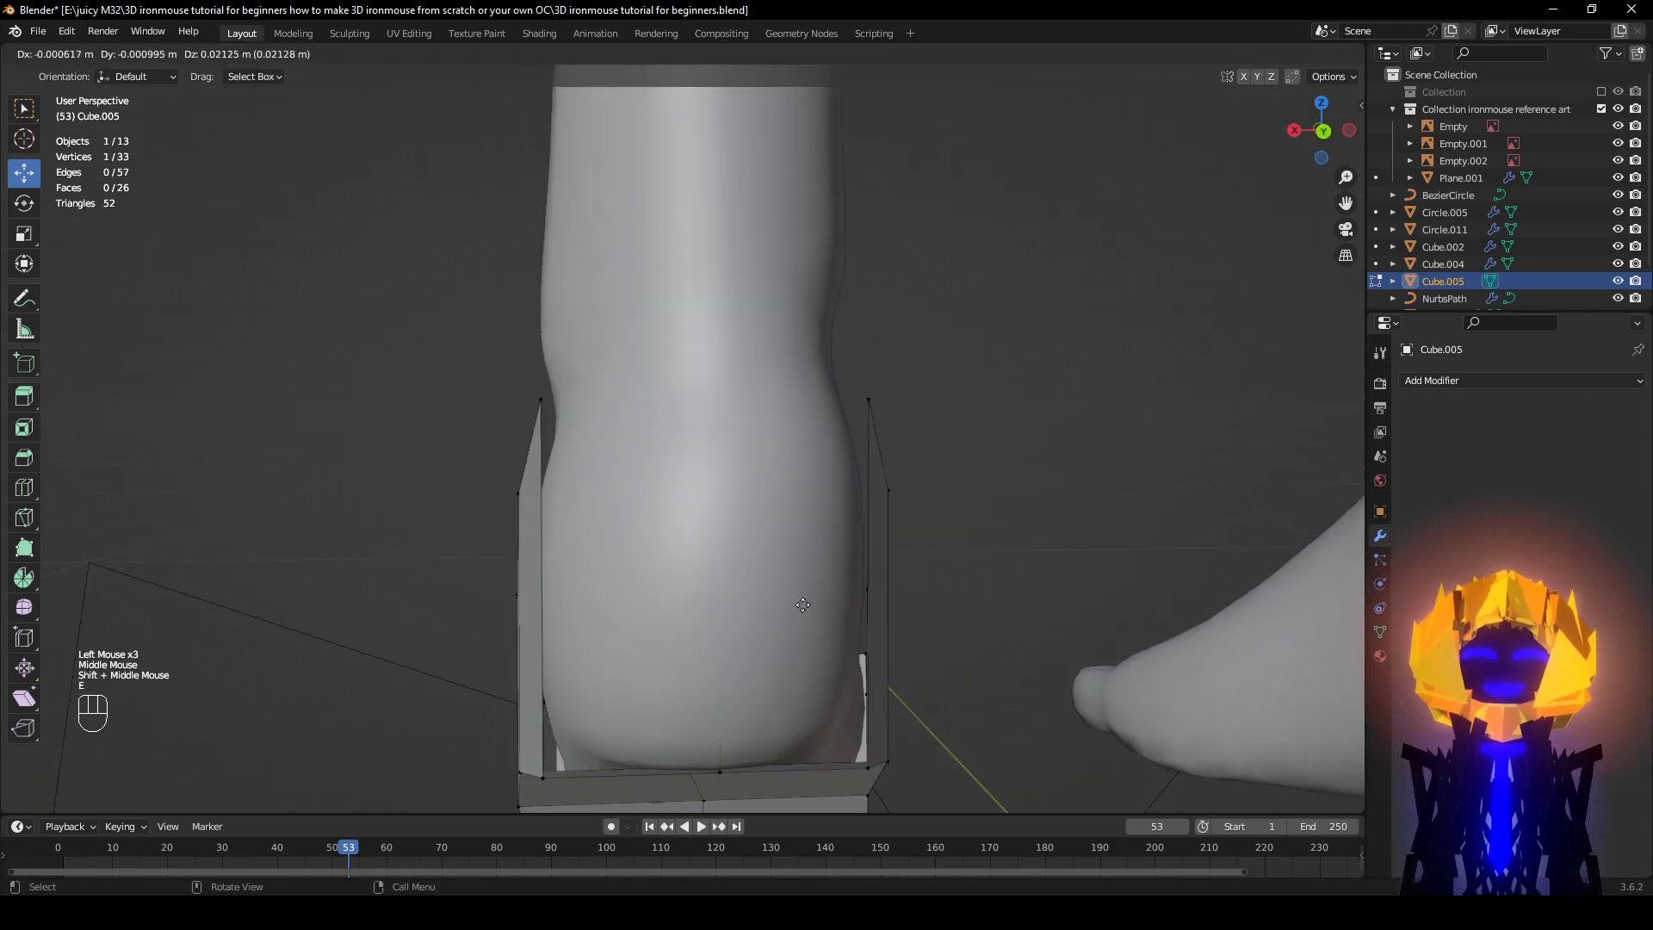
right_click(783, 648)
left_click_drag(722, 694, 755, 310)
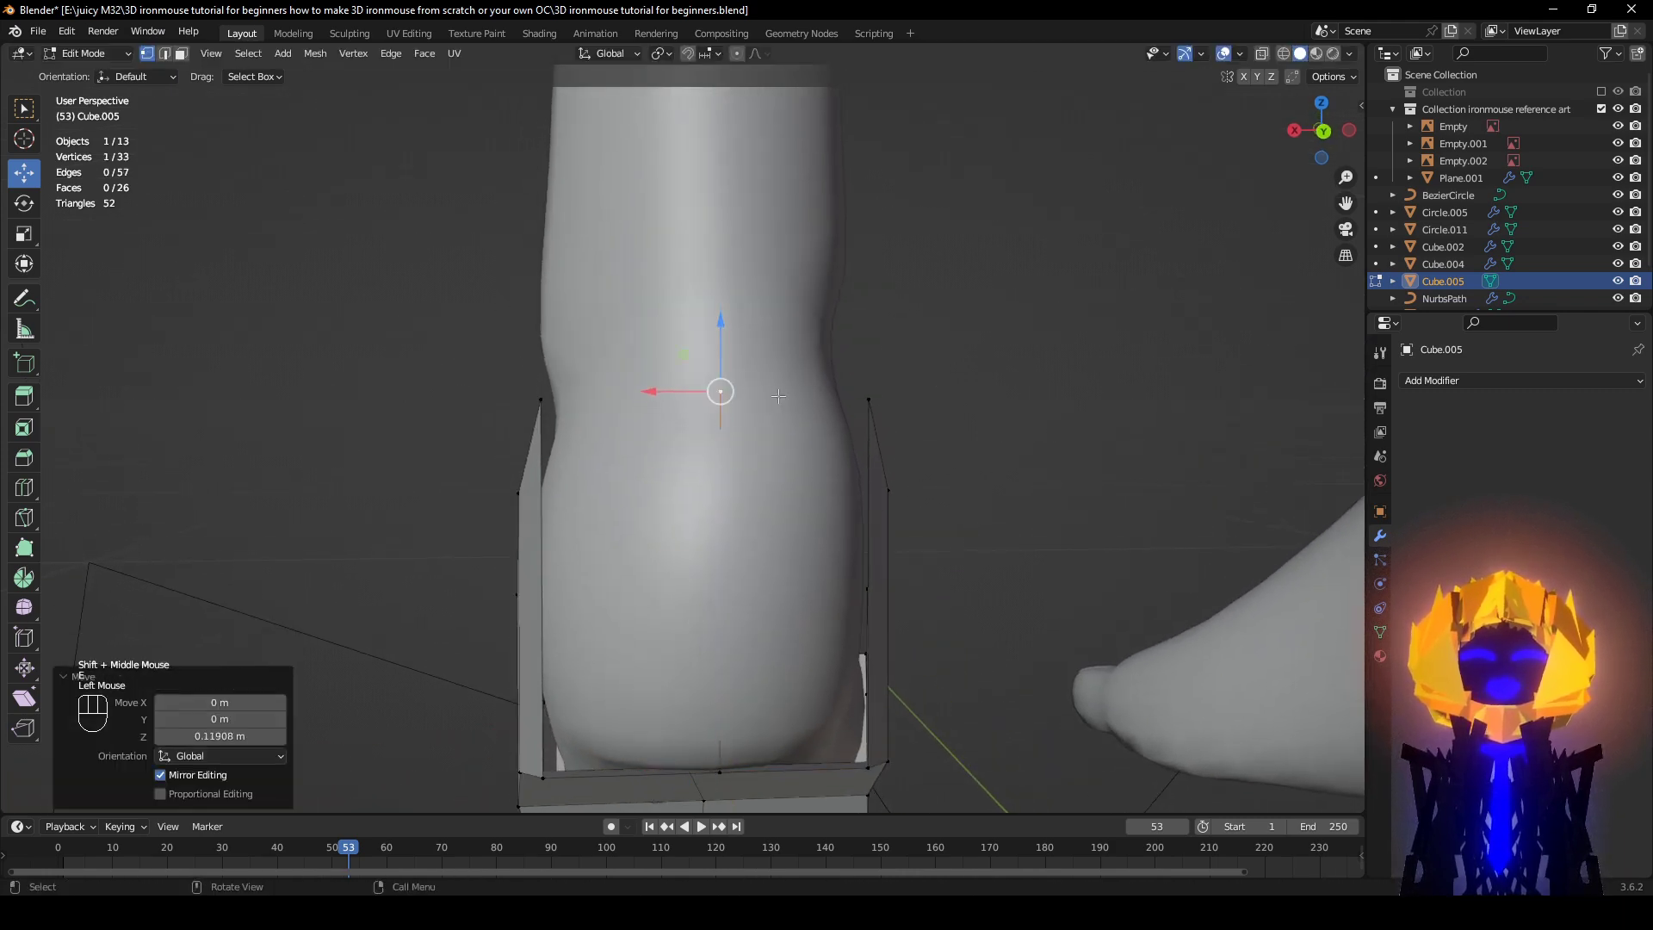
Step: Fill the two faces between the raised middle edge and the side walls to close the back of the shoe
middle_click_drag(754, 327, 818, 520)
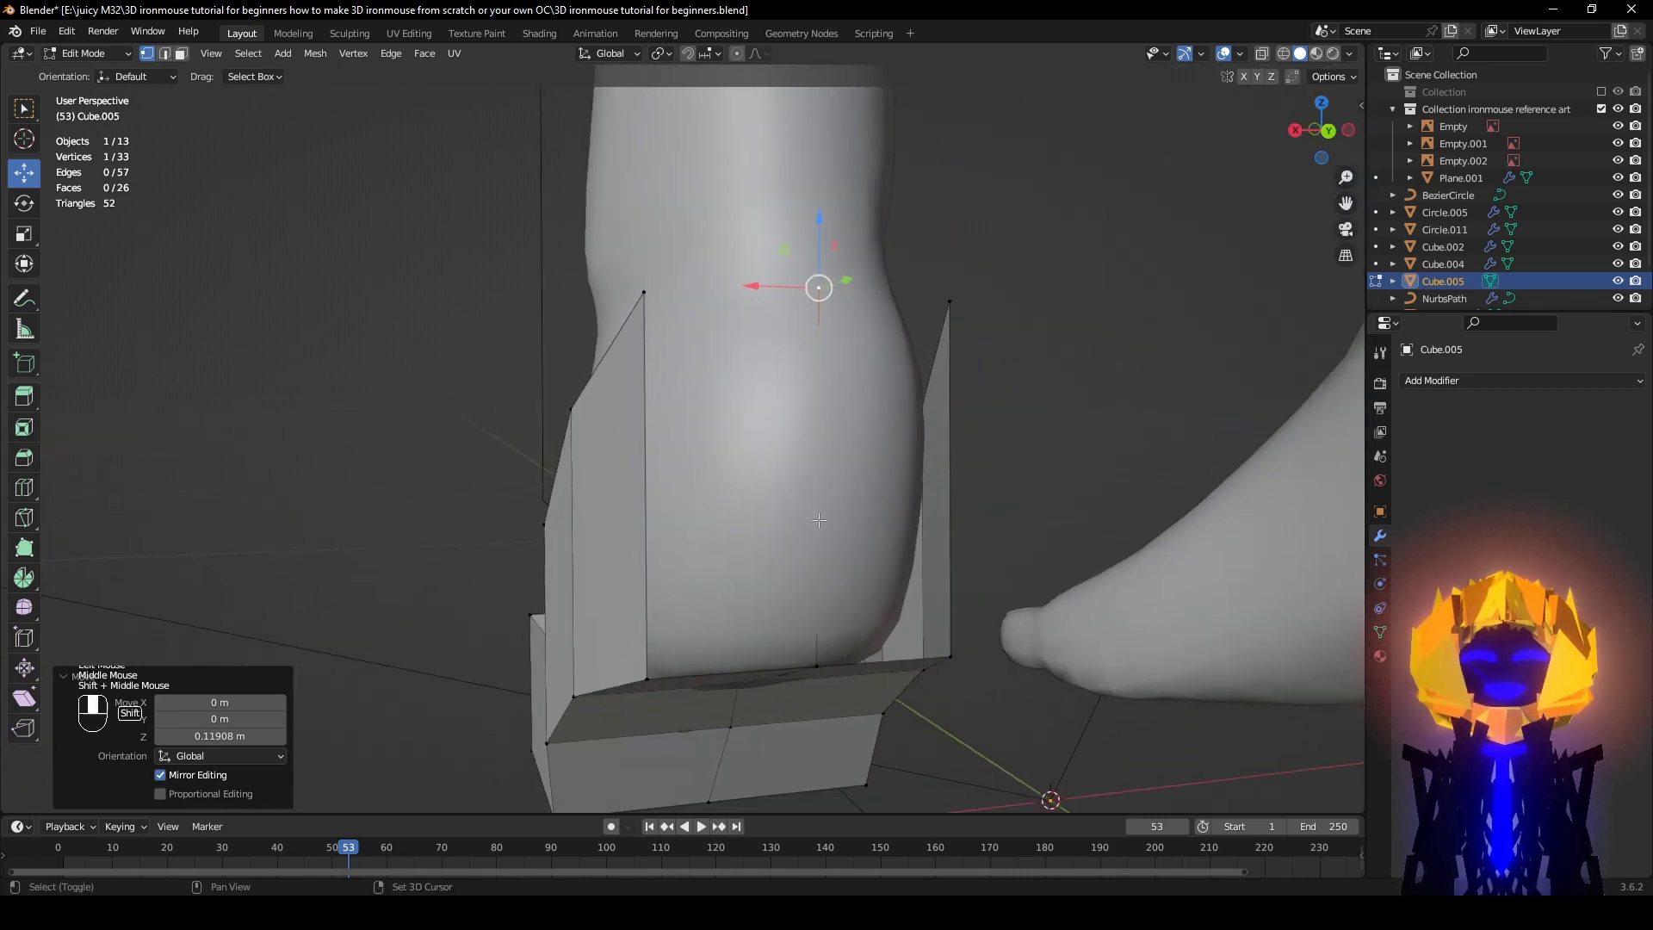
left_click(774, 684)
left_click(641, 679, "shift")
key("f")
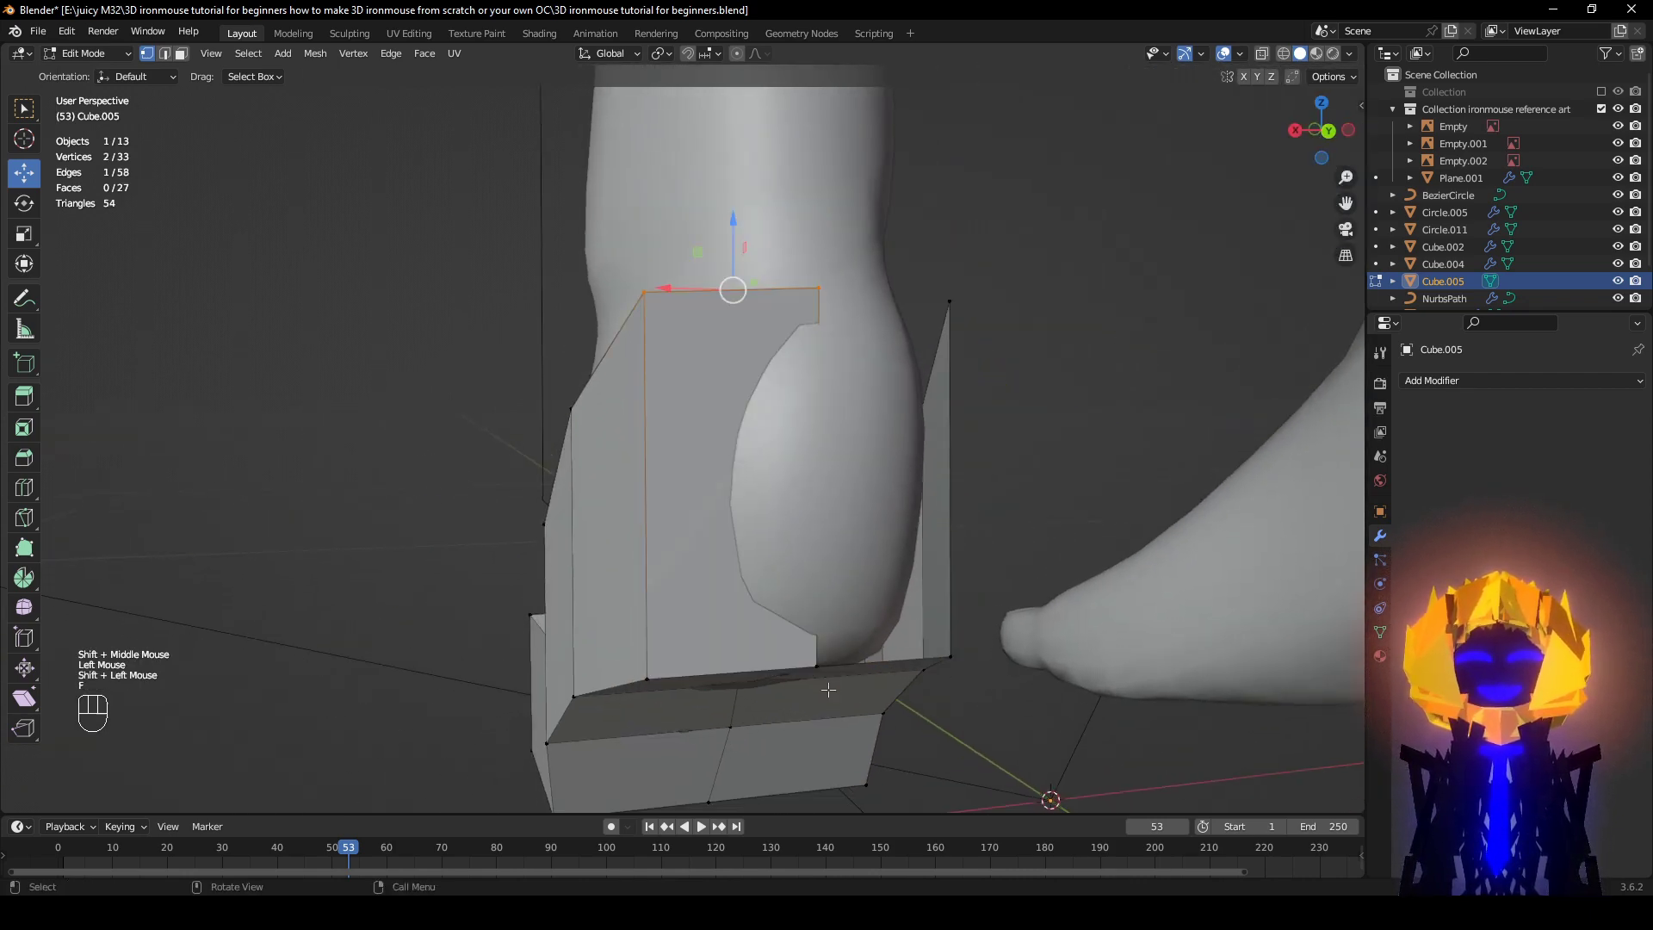
left_click(816, 665)
left_click(939, 661, "shift")
key("f")
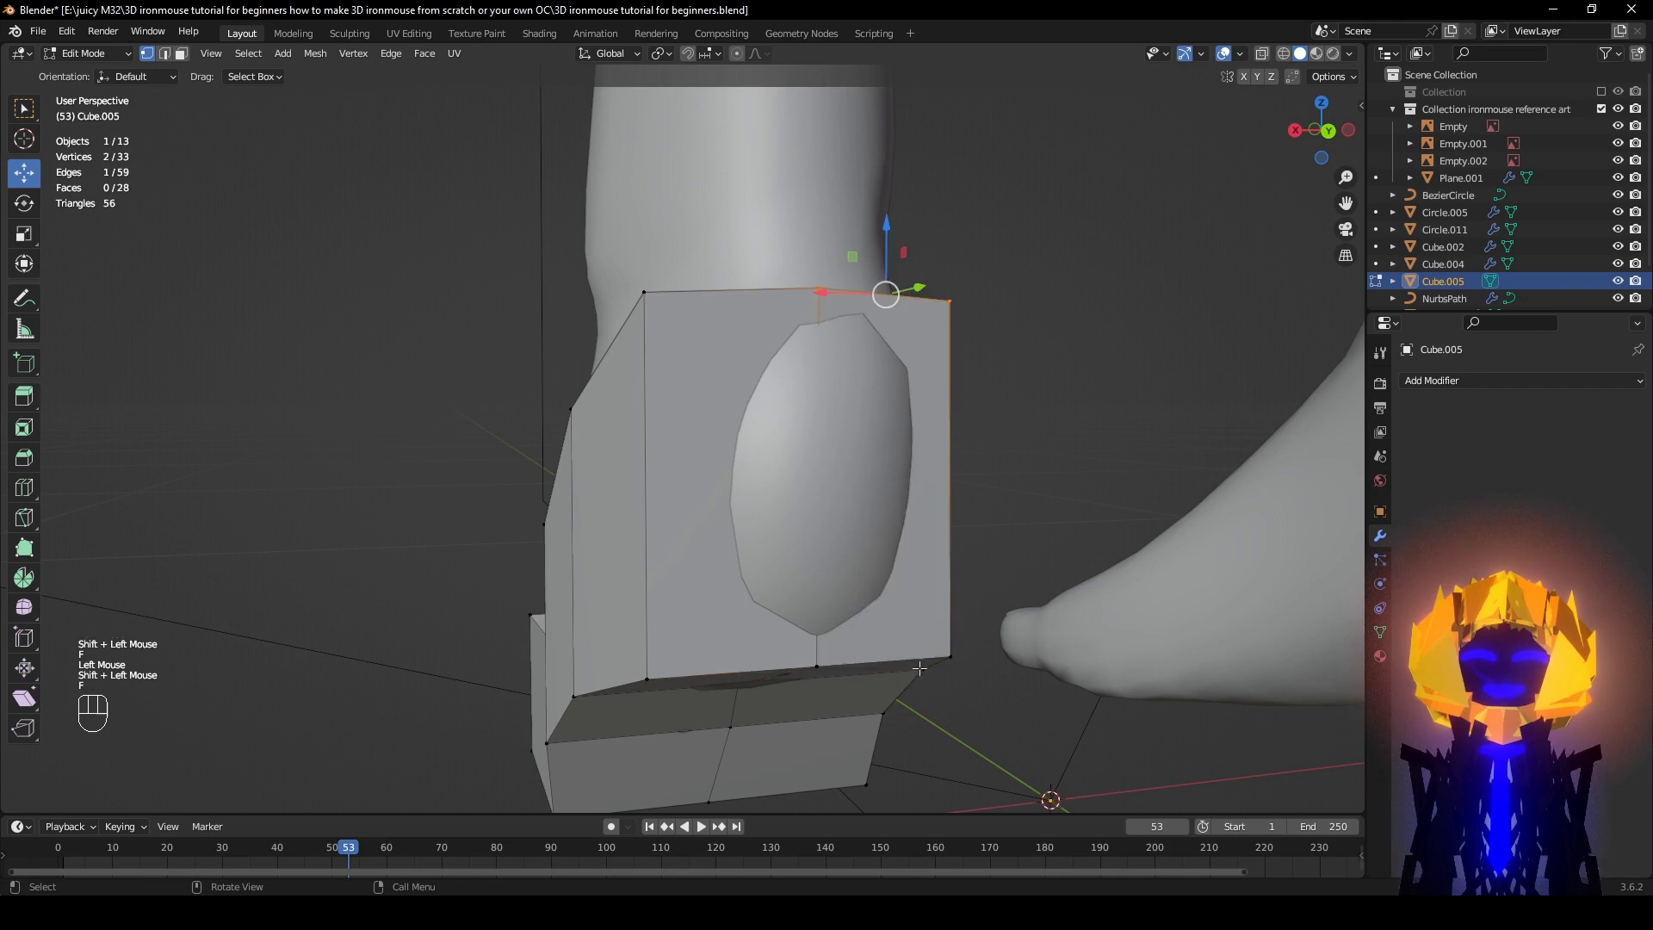
Step: Move the middle vertical edge of the heel back about 0.015 m in Y and about -0.002 m in X
left_click(834, 634)
middle_click_drag(867, 497, 998, 549)
left_click_drag(1005, 553, 998, 555)
scroll(997, 555, "down", 3)
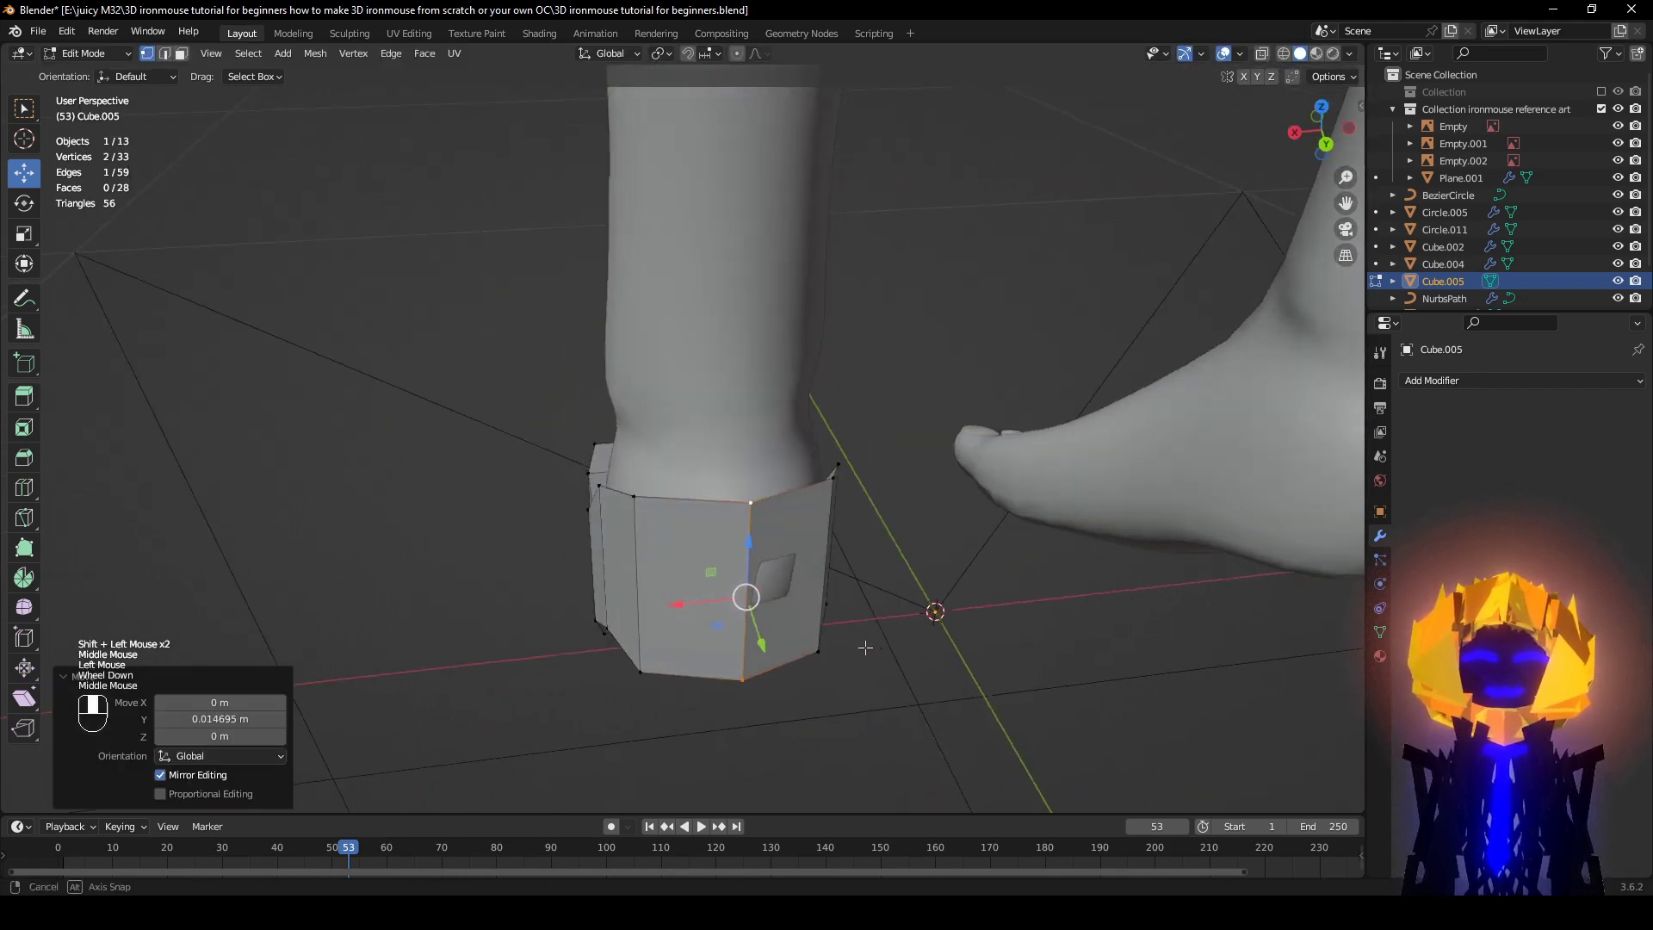
middle_click_drag(749, 603, 649, 664)
left_click_drag(613, 646, 616, 645)
Step: Reposition the outer side's rear vertical edge to fit the wall around the heel
middle_click_drag(617, 645, 758, 588)
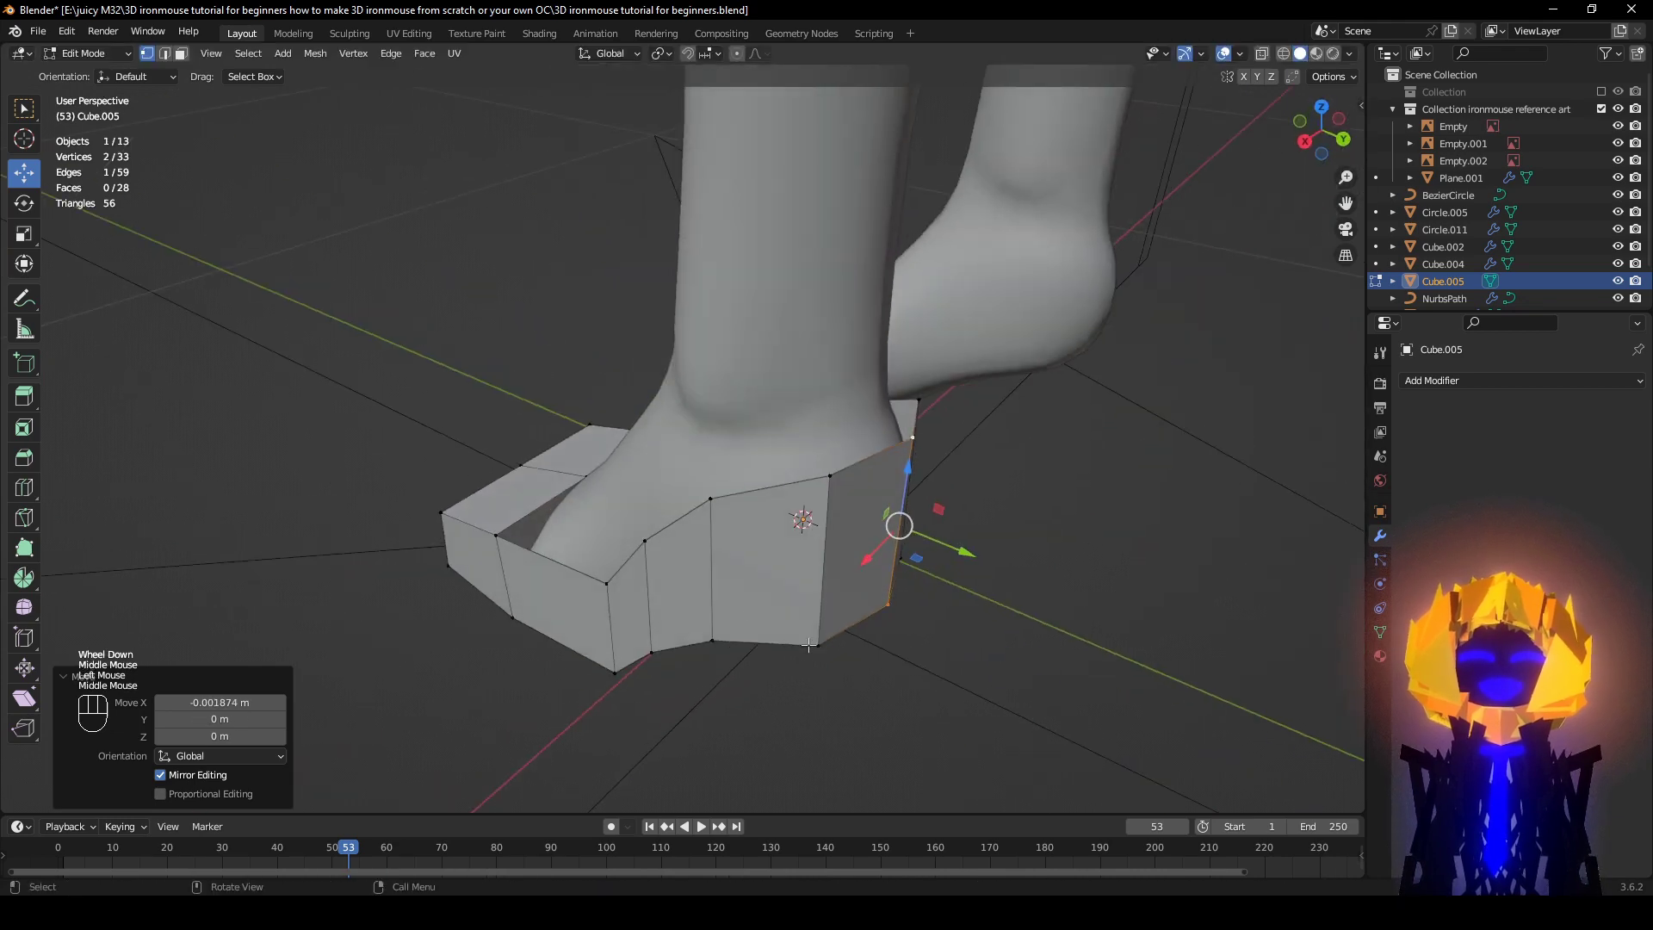
left_click(819, 646)
left_click(829, 483, "shift")
middle_click_drag(832, 538, 845, 627)
left_click_drag(840, 646, 837, 621)
middle_click_drag(751, 623, 861, 566)
scroll(793, 526, "up", 2)
left_click(794, 718)
left_click(797, 492, "shift")
left_click_drag(876, 621, 871, 611)
Step: Adjust the remaining vertical edges along the outer side to follow the contour of the foot
middle_click_drag(802, 641, 862, 541, "shift")
left_click(804, 646)
left_click(809, 485, "shift")
left_click_drag(827, 622, 818, 593)
left_click(710, 716)
left_click(706, 592, "shift")
middle_click_drag(724, 647, 770, 662)
left_click_drag(770, 663, 769, 661)
Step: Move three vertical edges of the inner side toward the foot in X, the rear two by about 0.005 m and 0.008 m
scroll(766, 656, "down", 1)
middle_click_drag(767, 656, 973, 613)
middle_click_drag(655, 602, 801, 577, "shift")
left_click(709, 577)
middle_click_drag(676, 625, 742, 631)
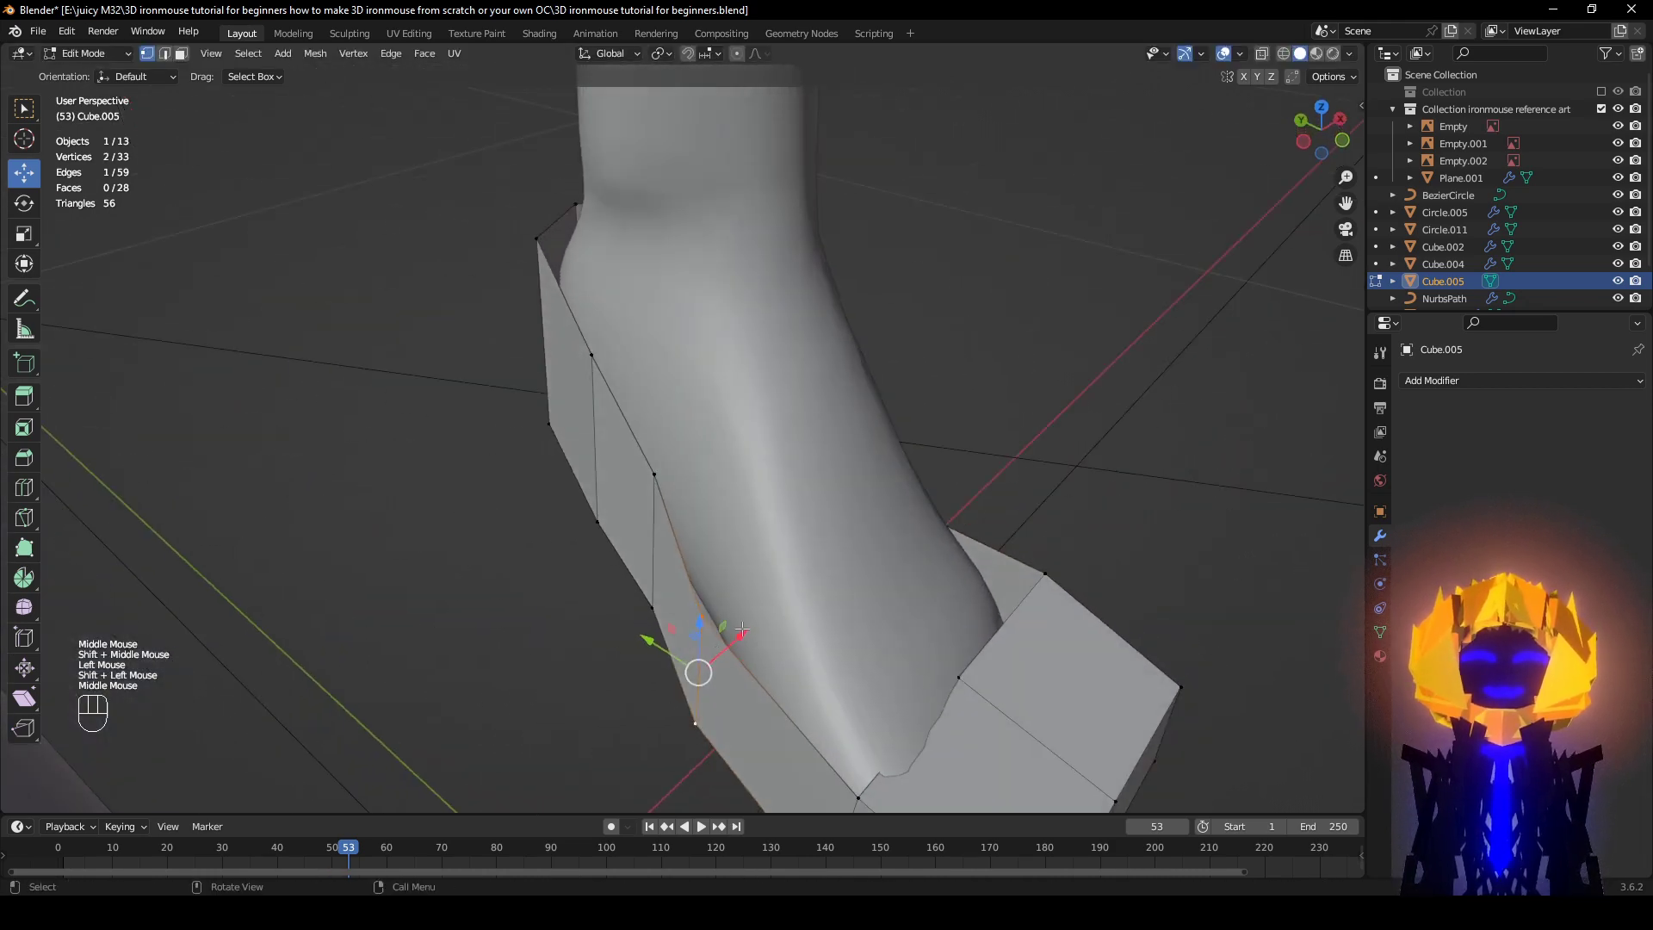
left_click_drag(742, 631, 753, 626)
left_click(662, 486)
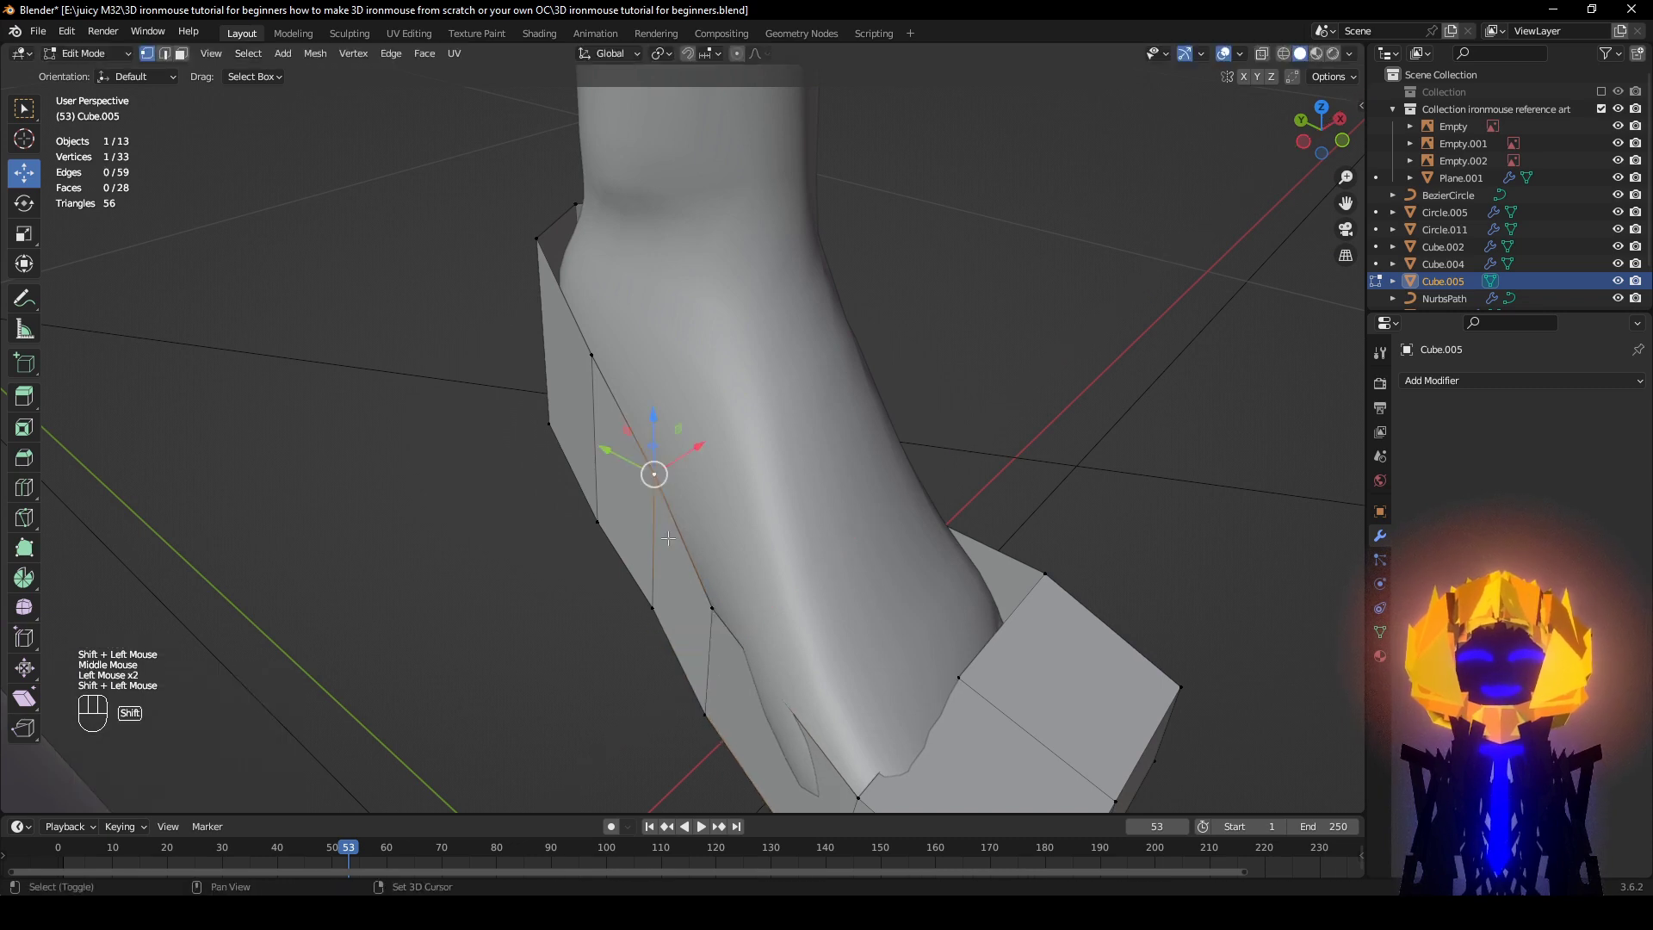
left_click_drag(690, 520, 698, 515)
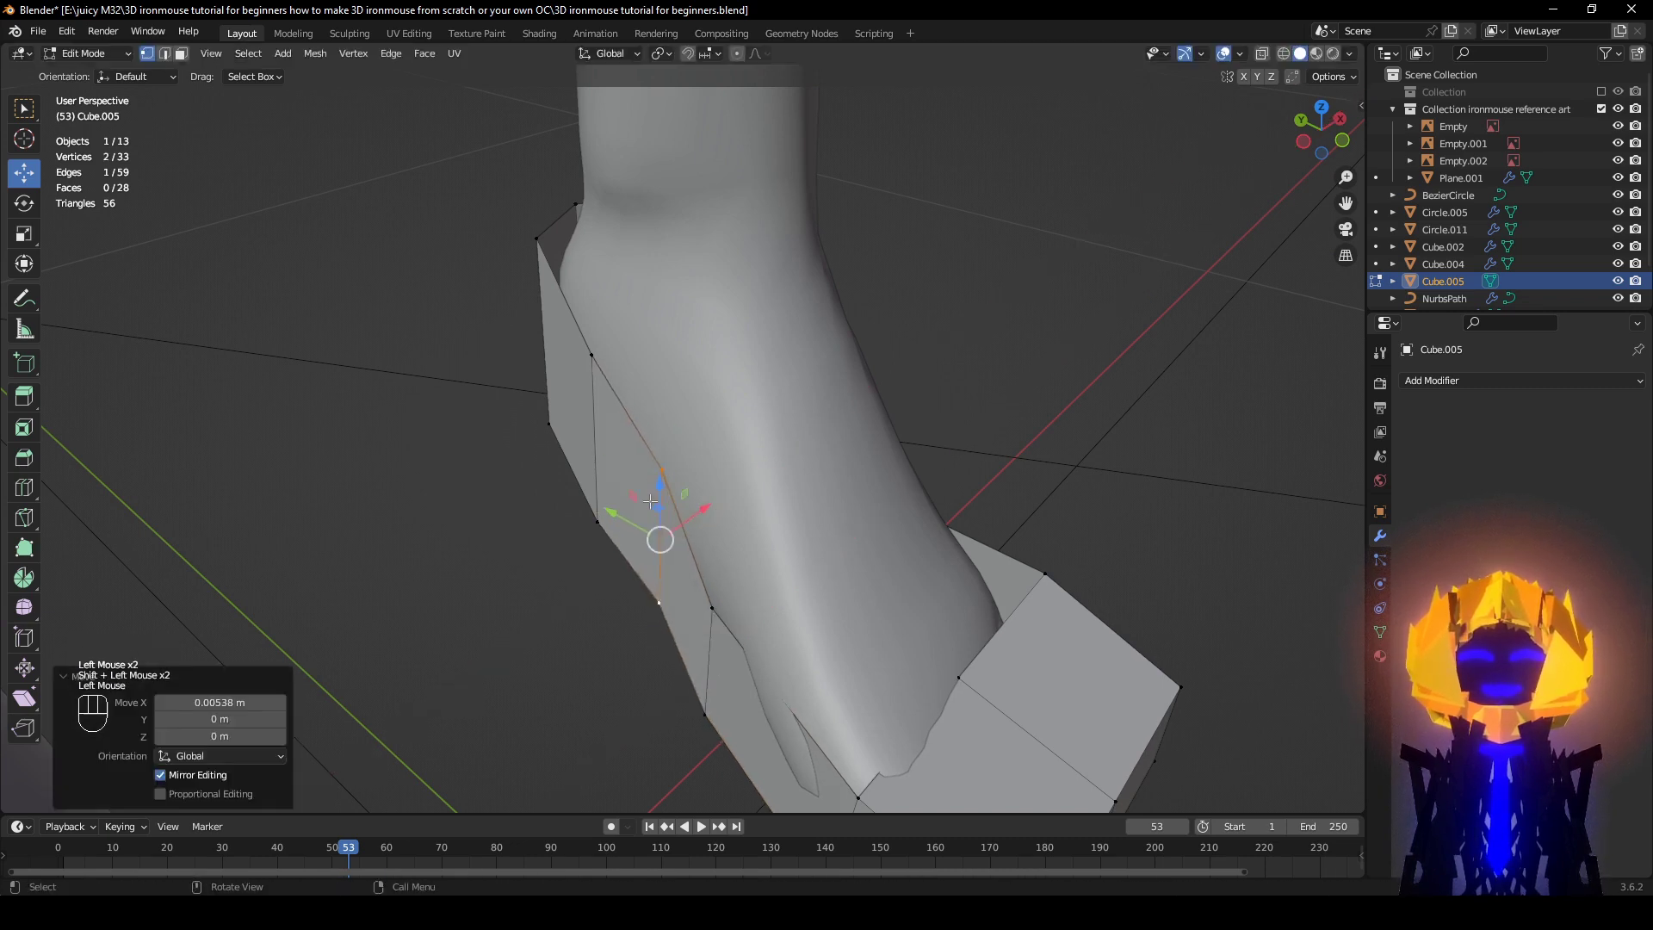
left_click(597, 523)
left_click_drag(637, 411, 650, 406)
Step: Move the inner vertical edge beside the toe box opening outward in X to cover the foot
middle_click_drag(650, 405, 581, 438)
scroll(594, 483, "down", 2)
scroll(581, 437, "down", 1, "shift")
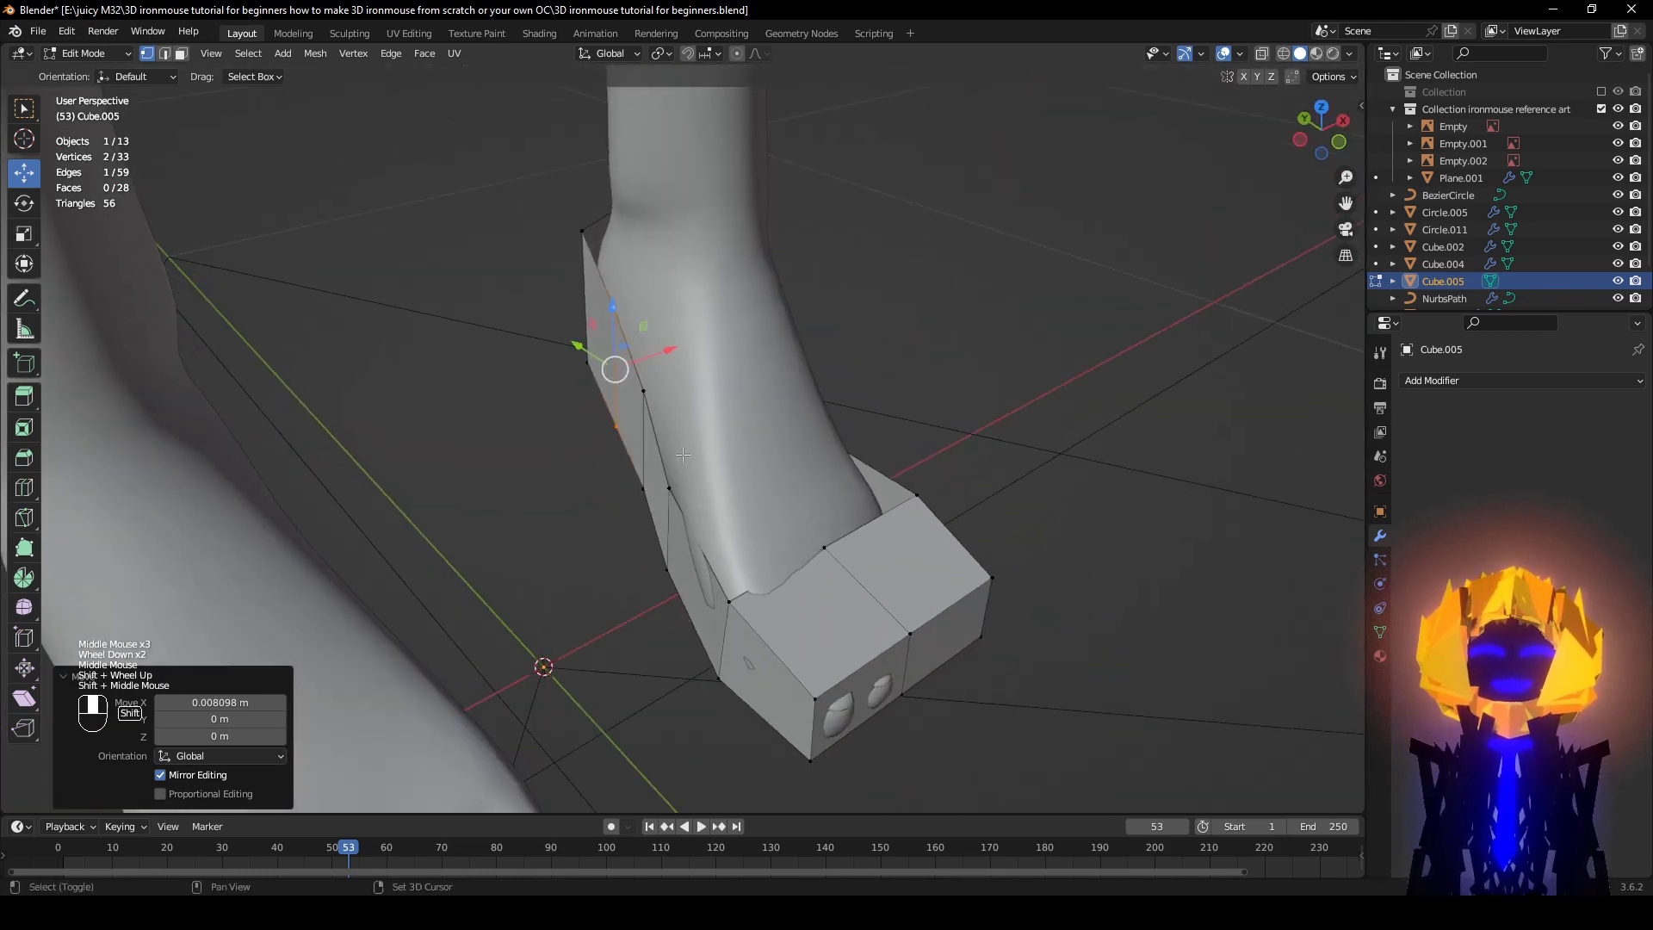
left_click(730, 602)
left_click(732, 667, "shift")
scroll(749, 607, "up", 1)
middle_click_drag(749, 607, 712, 645)
scroll(713, 646, "down", 1)
left_click_drag(699, 643, 688, 646)
Step: Move the toe box's front middle edge about 0.012 m forward in Y, and select the inner front corner edge
middle_click_drag(775, 732, 793, 672, "shift")
left_click_drag(820, 712, 784, 642)
middle_click_drag(822, 706, 830, 733)
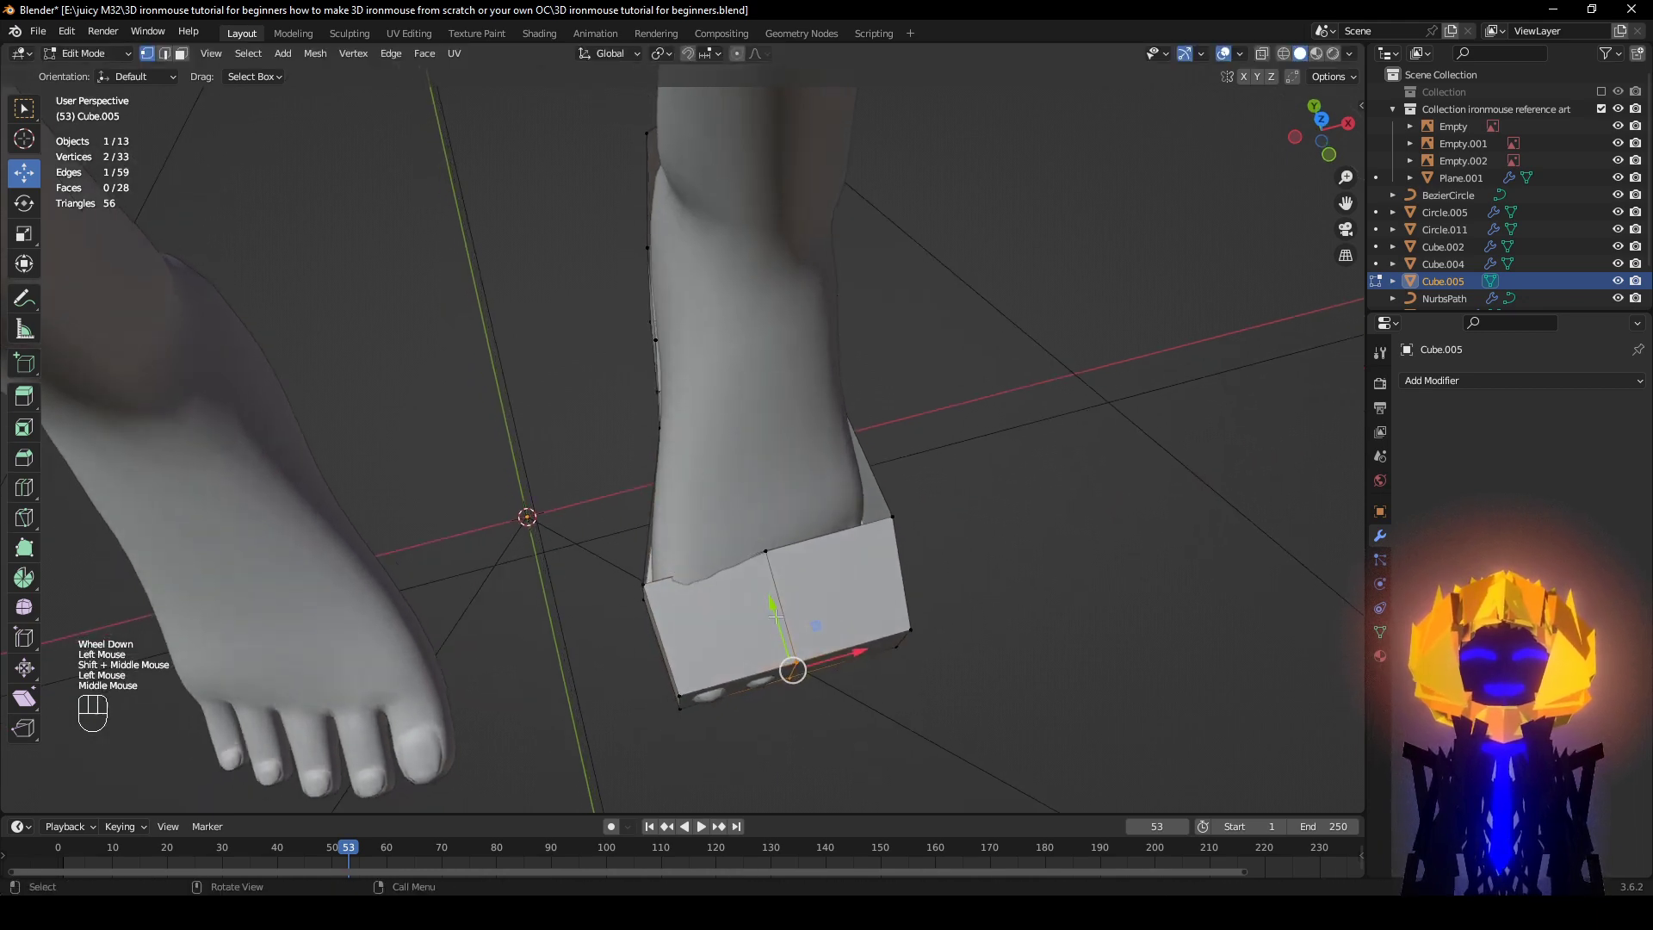
left_click_drag(773, 615, 777, 630)
left_click_drag(718, 711, 665, 651)
middle_click_drag(907, 704, 909, 549)
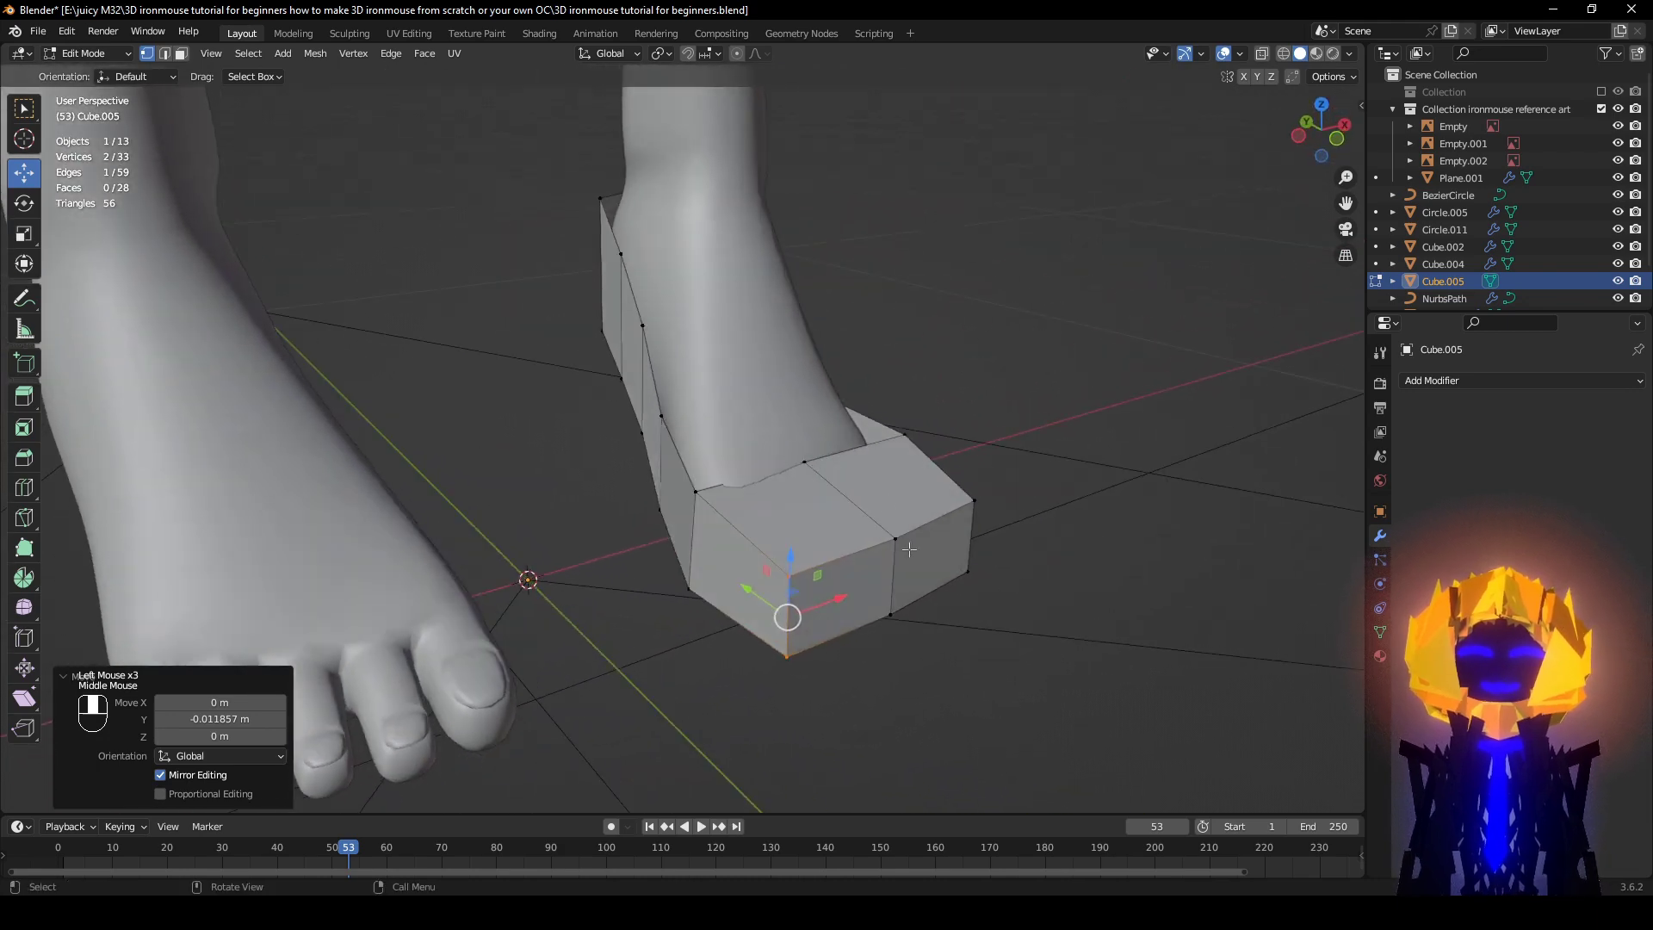
Step: Raise the top middle vertex at the toe box opening by about 0.013 m in Z
left_click(803, 461)
scroll(895, 454, "up", 2)
left_click_drag(880, 420, 895, 406)
scroll(895, 407, "down", 2)
scroll(894, 407, "up", 1)
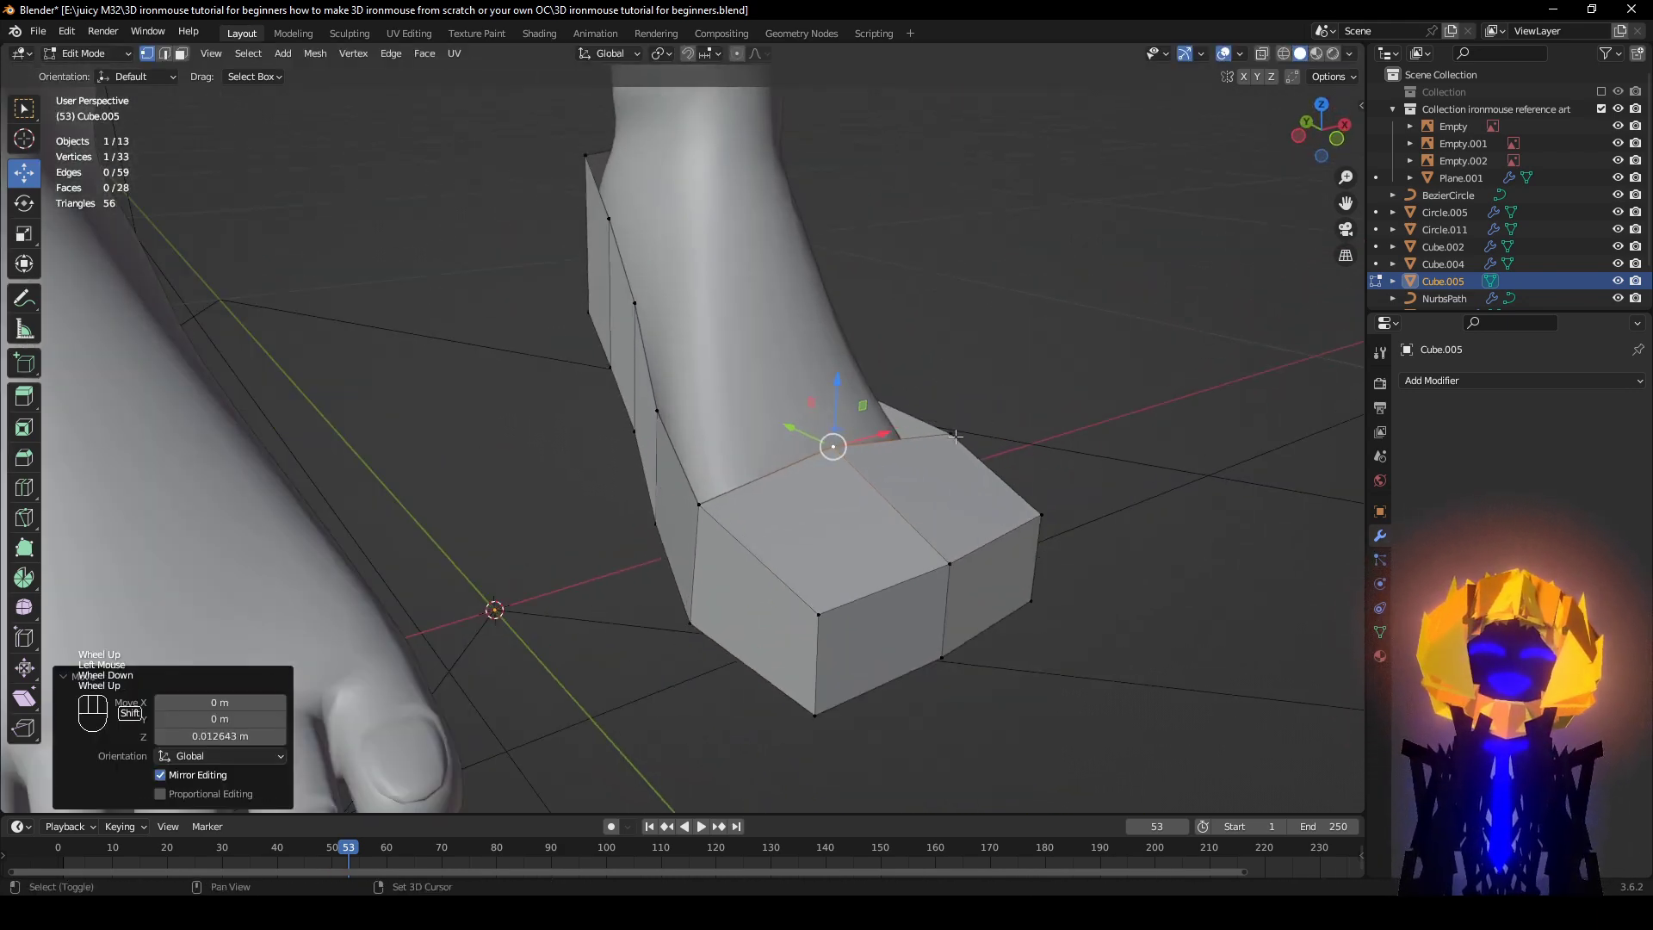
Step: Add a Mirror modifier on the X axis to put the shoe on the other foot
middle_click_drag(895, 406, 832, 560, "shift")
left_click(1483, 380)
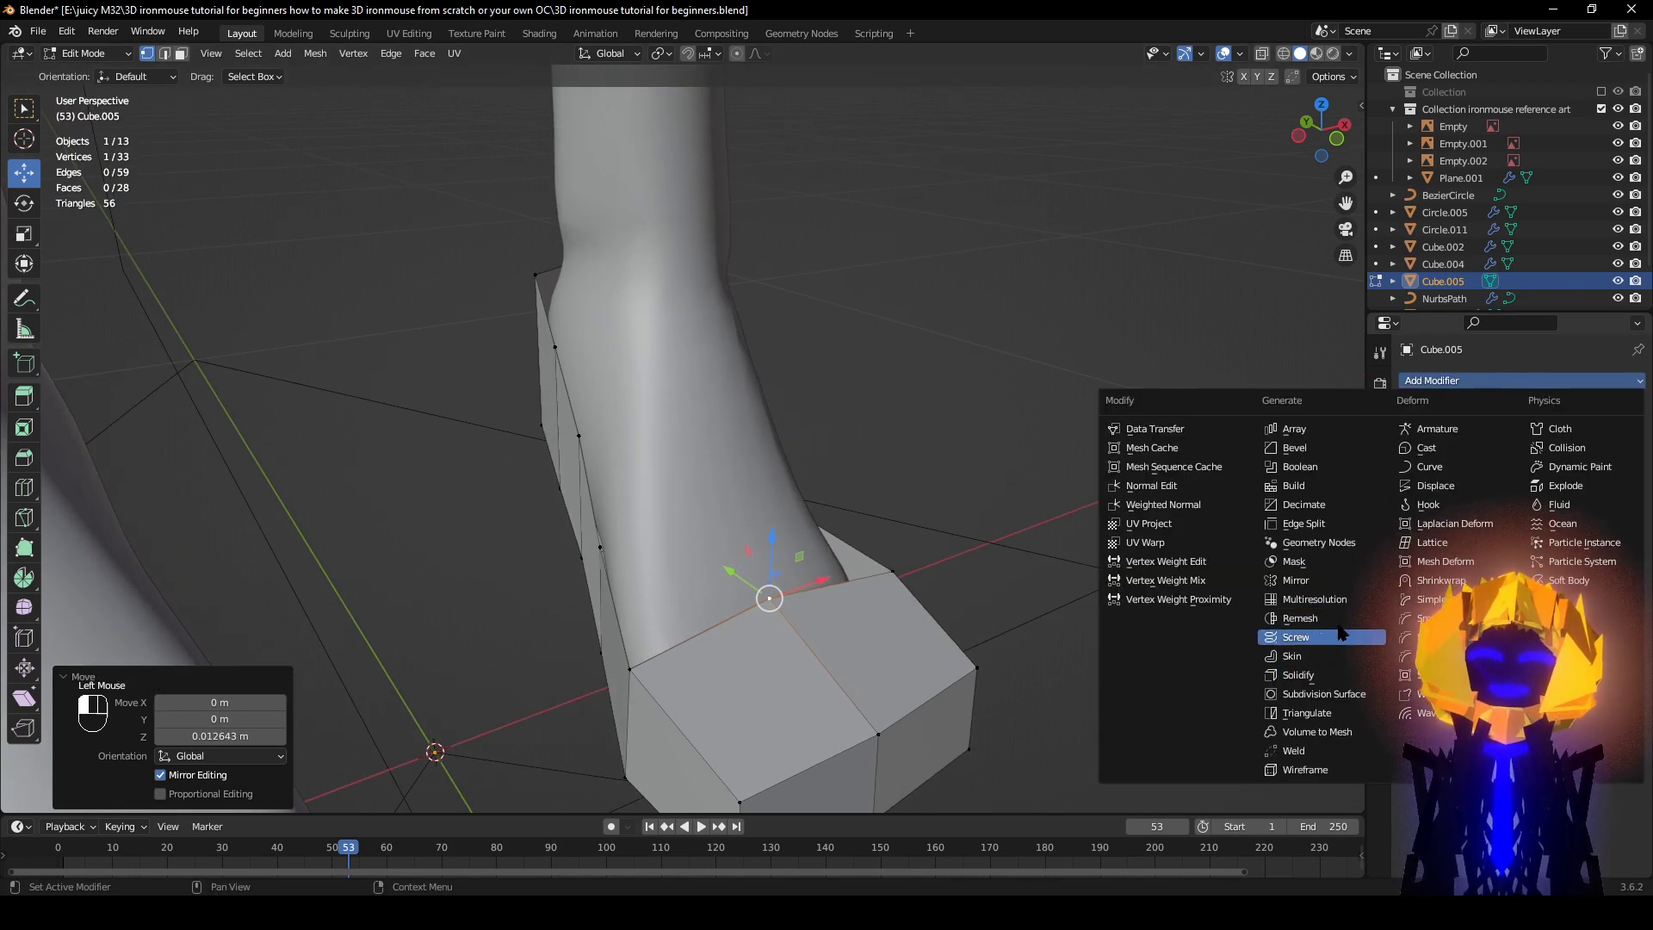
left_click(1347, 587)
scroll(1217, 571, "down", 2)
middle_click_drag(1217, 571, 1147, 550)
scroll(1147, 550, "up", 1)
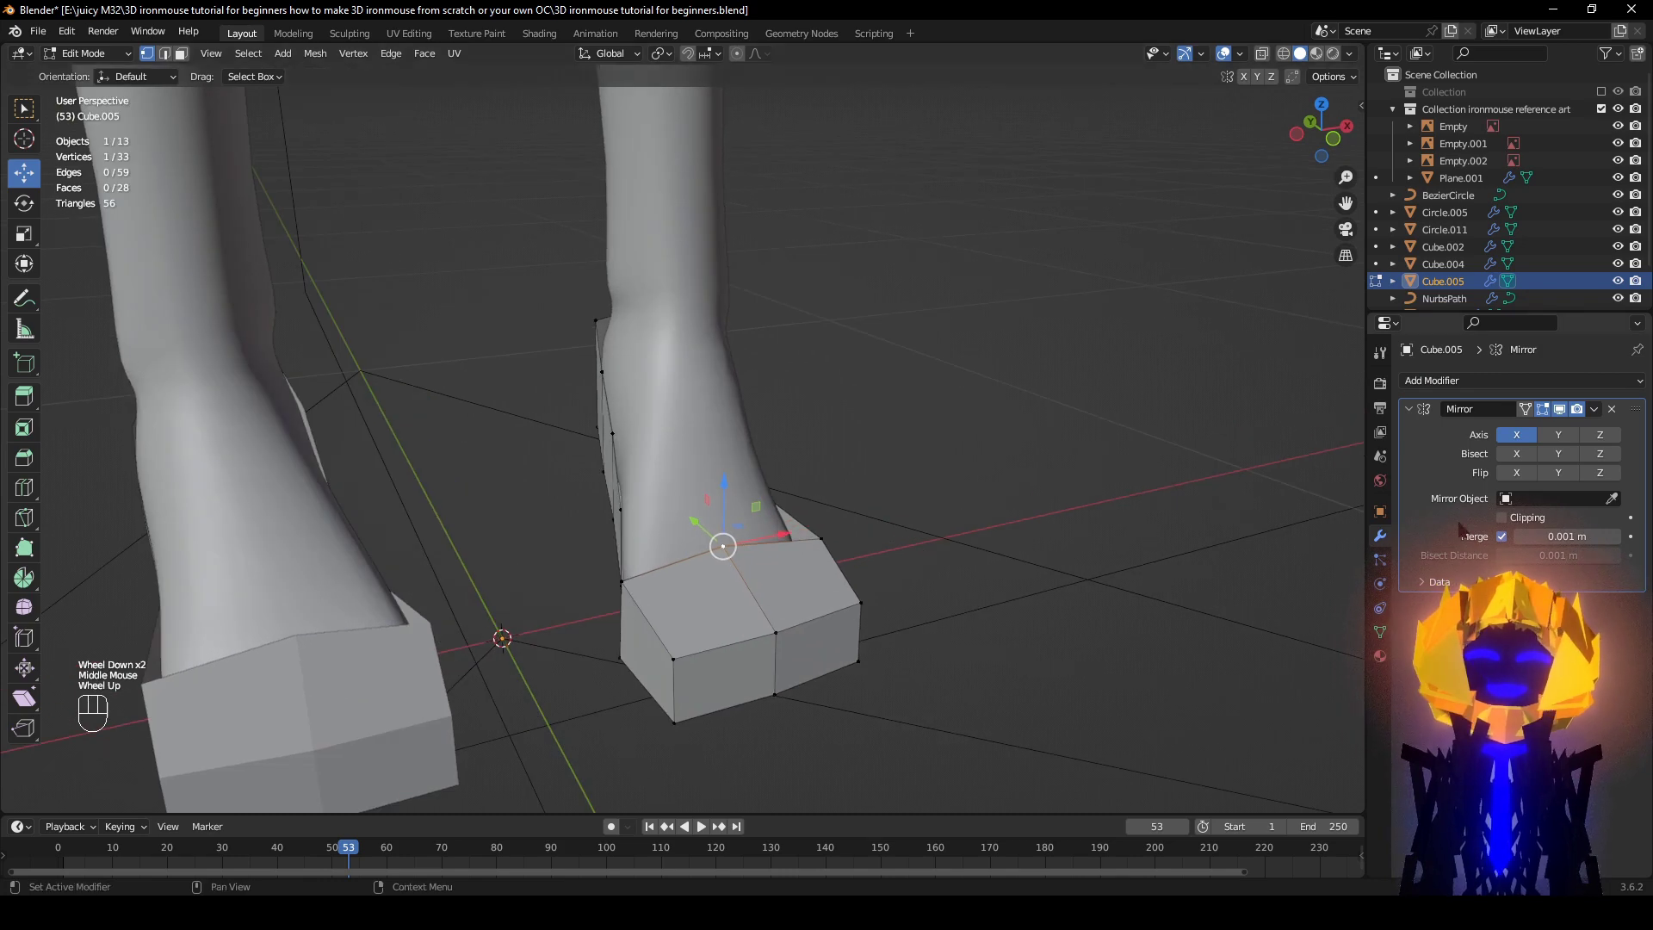
left_click(1408, 409)
Step: Add a Solidify modifier to the shoe mesh and inspect the thickness at the toe
left_click(1433, 385)
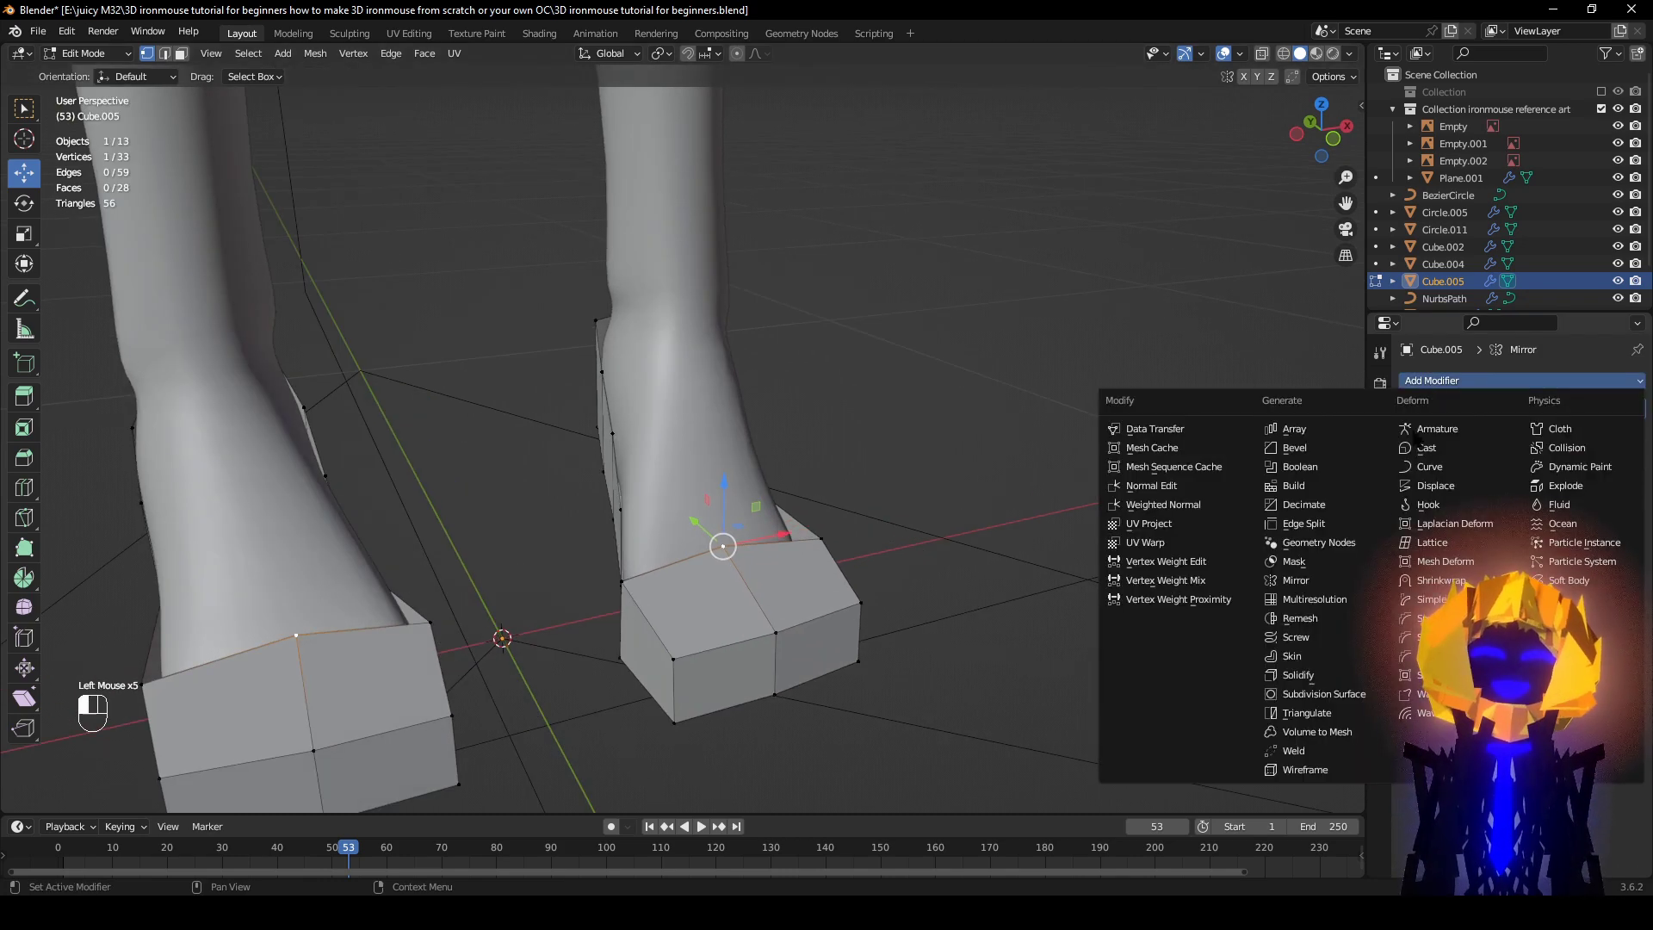
left_click(1298, 675)
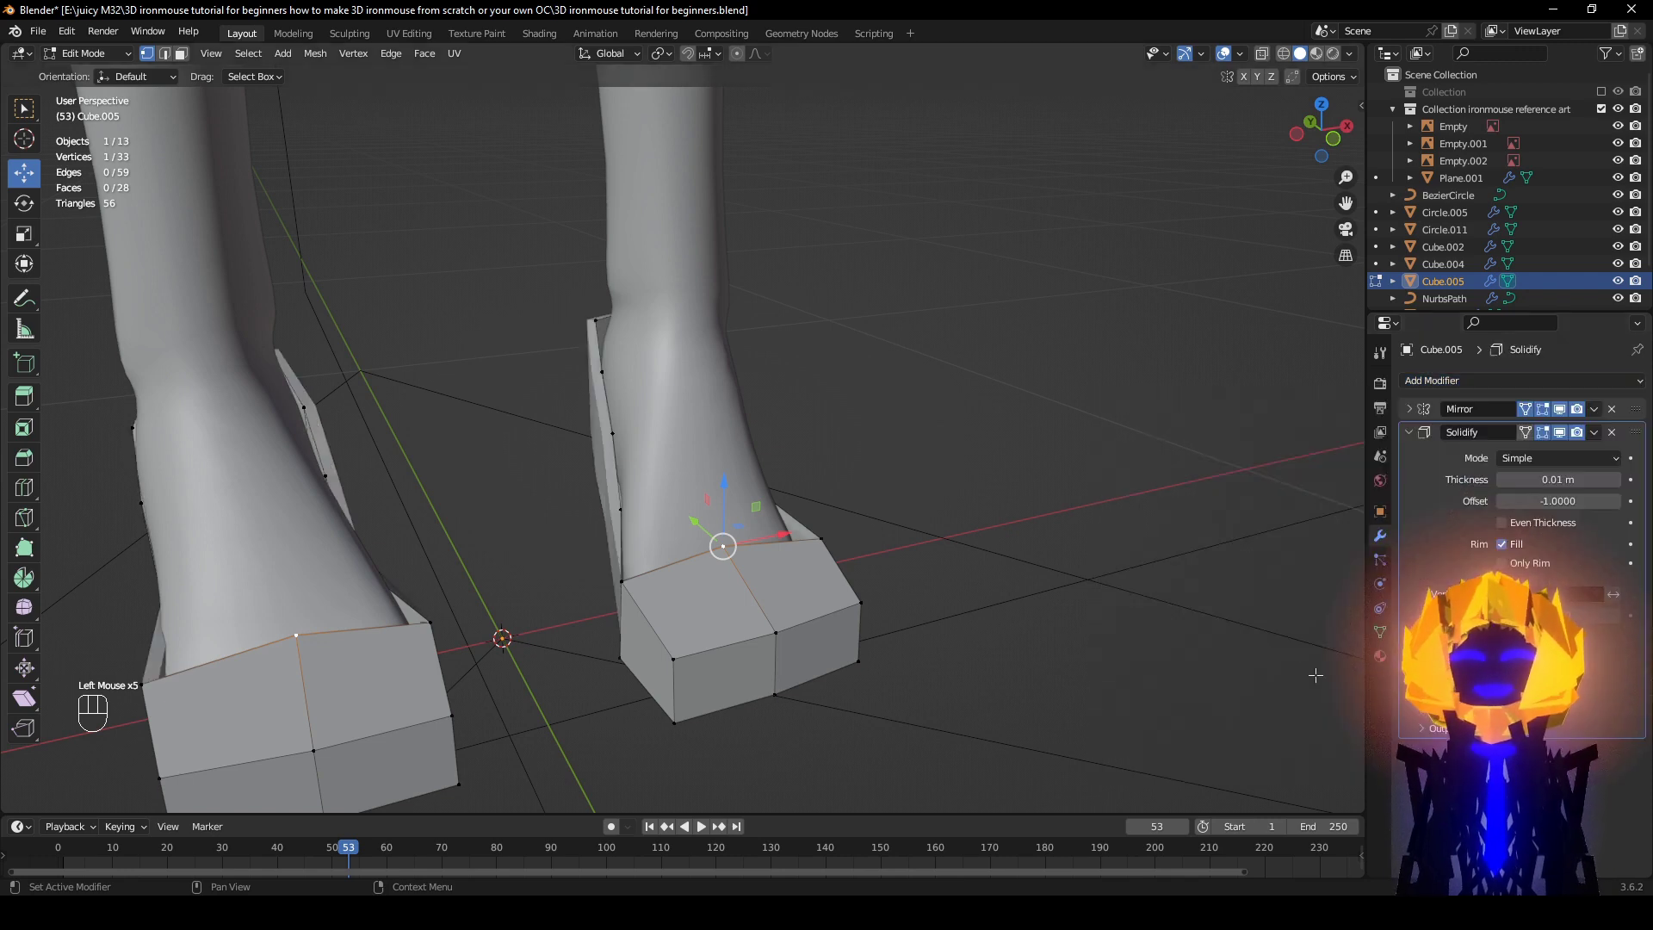
middle_click_drag(861, 551, 830, 567)
scroll(831, 568, "up", 2)
middle_click_drag(764, 499, 825, 486)
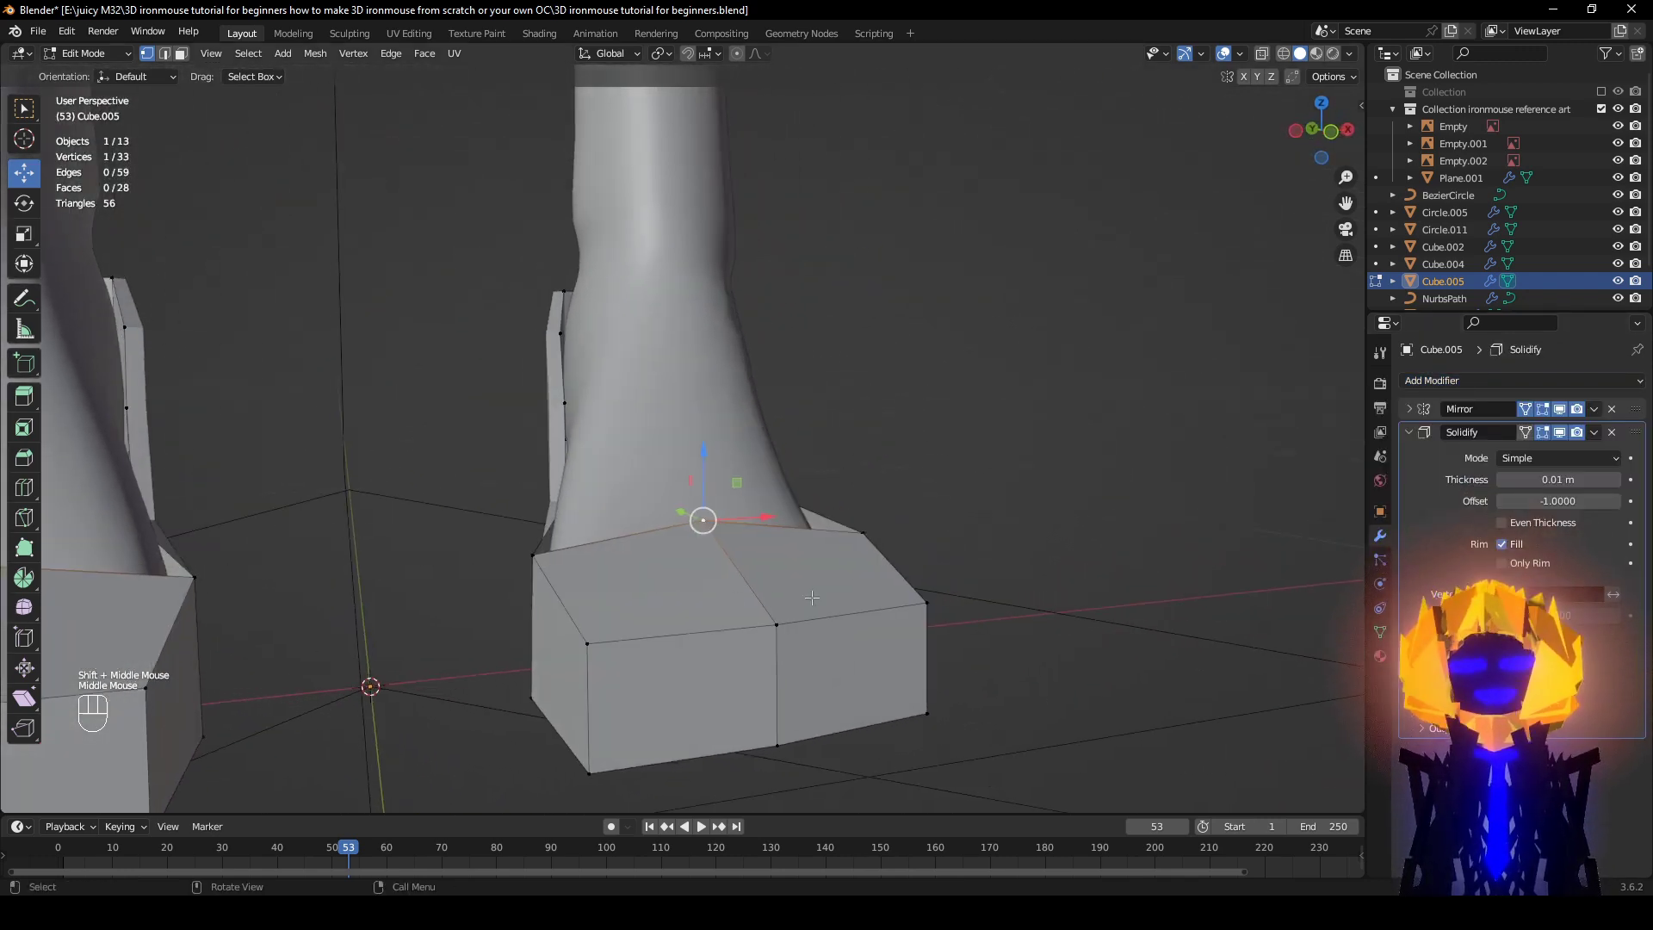
Step: Recalculate the normals of the entire shoe mesh to face outside
key("a")
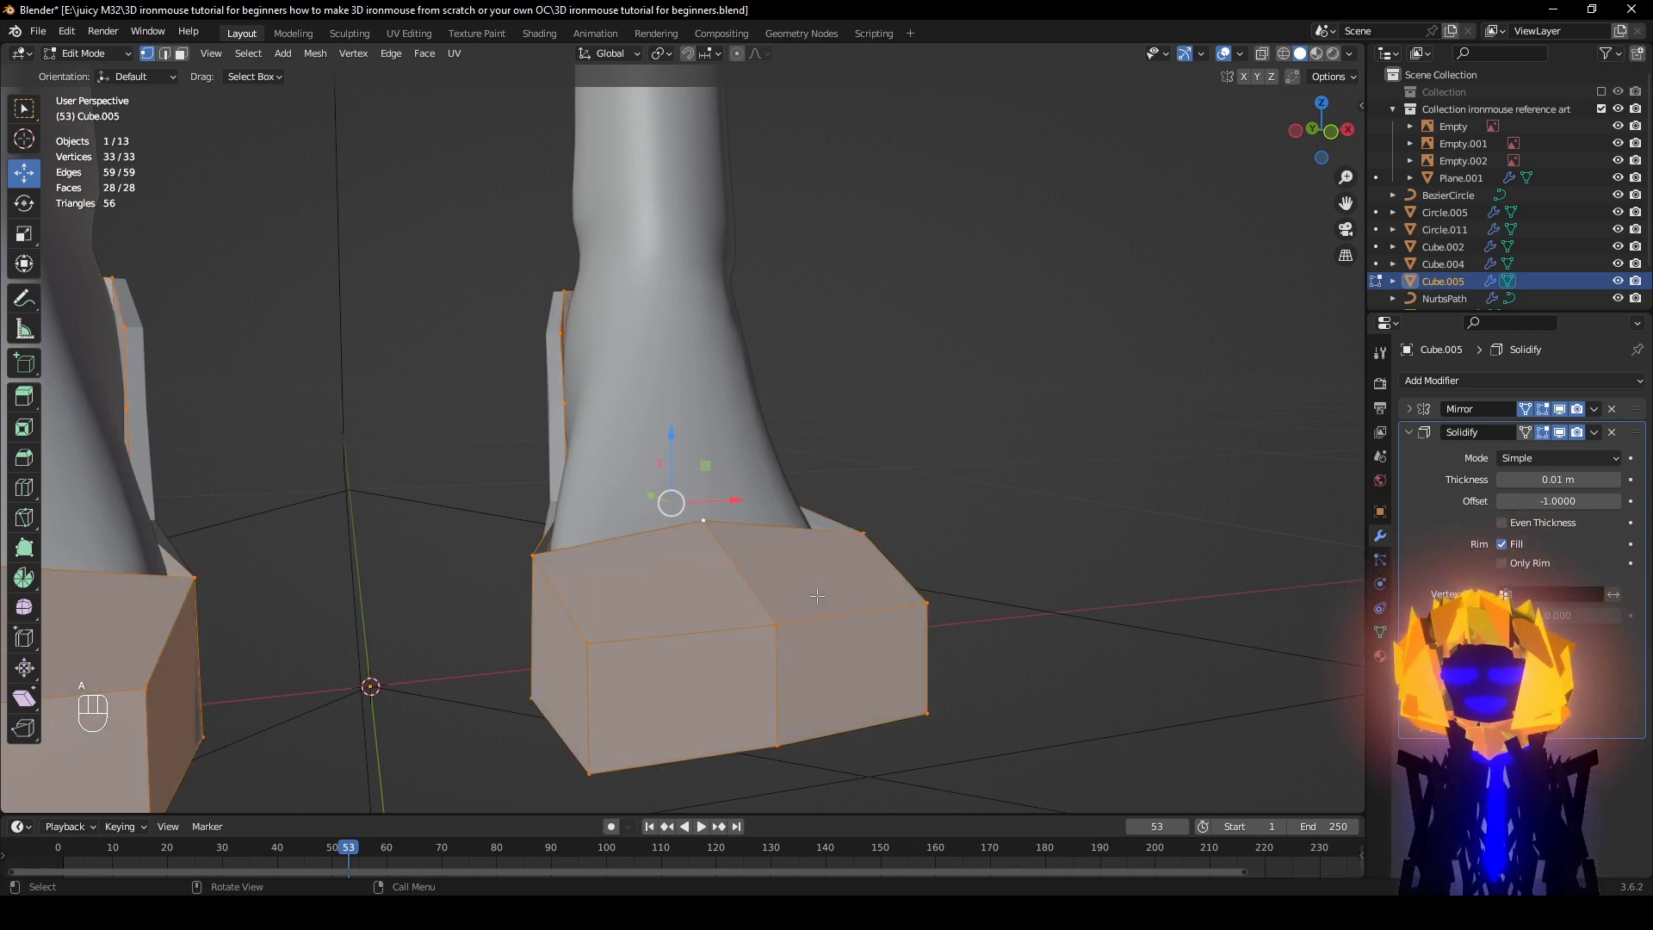
key("alt+n")
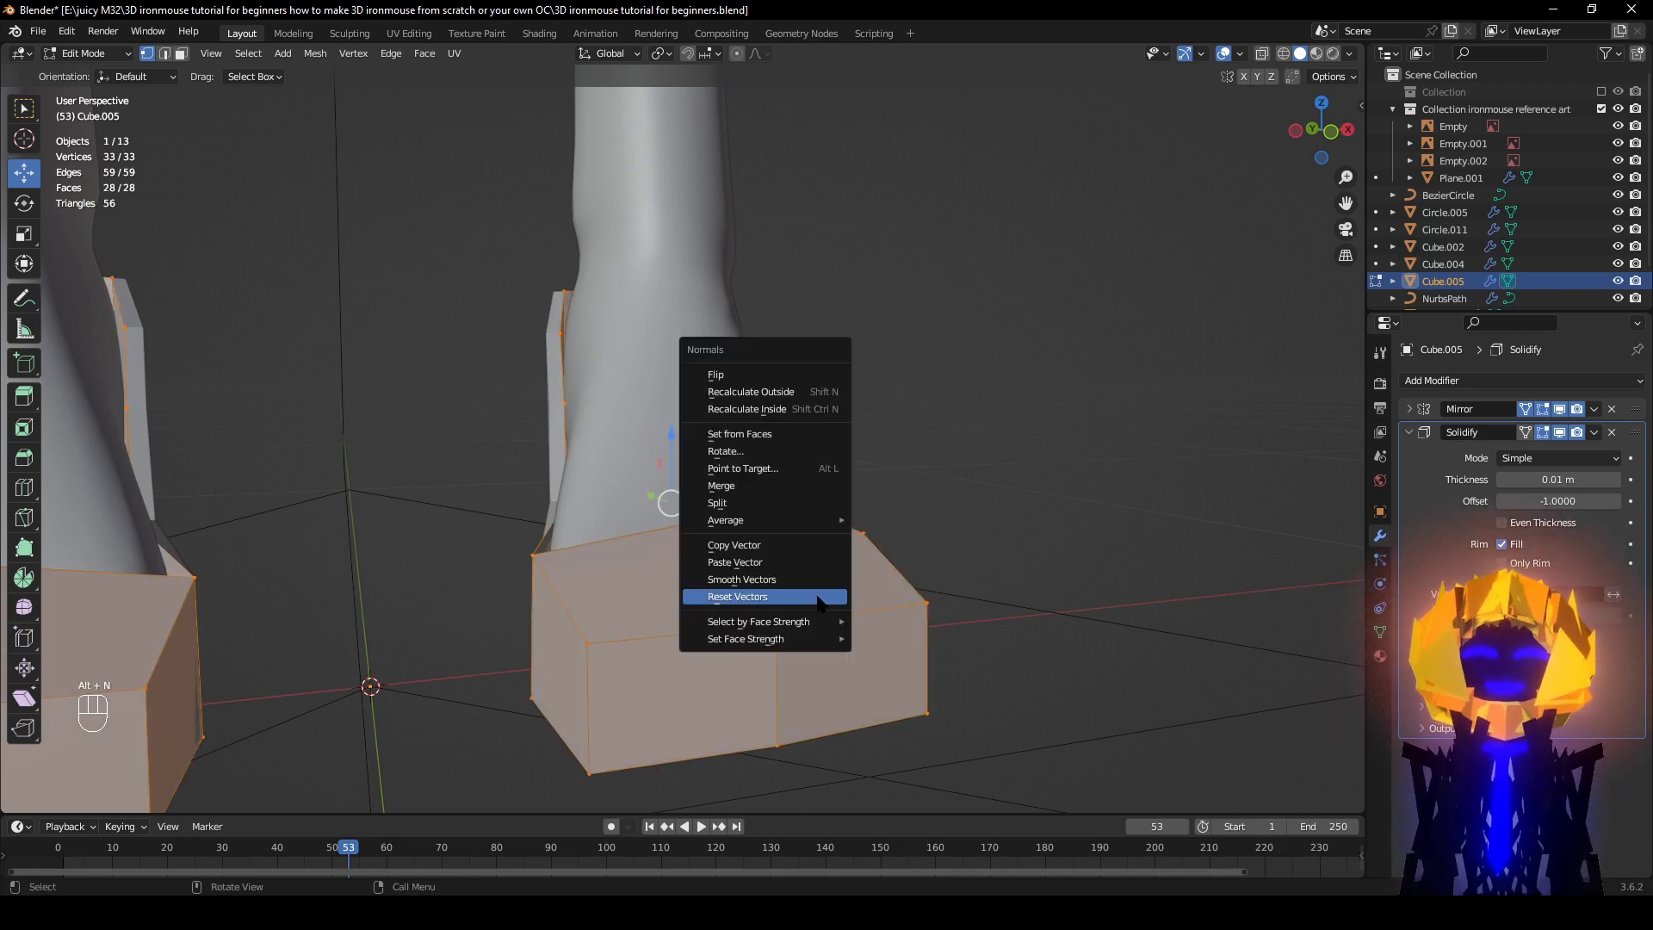
left_click(800, 398)
Step: Add a Subdivision Surface modifier to the shoe with the viewport level set to 2
middle_click_drag(792, 430, 1189, 577)
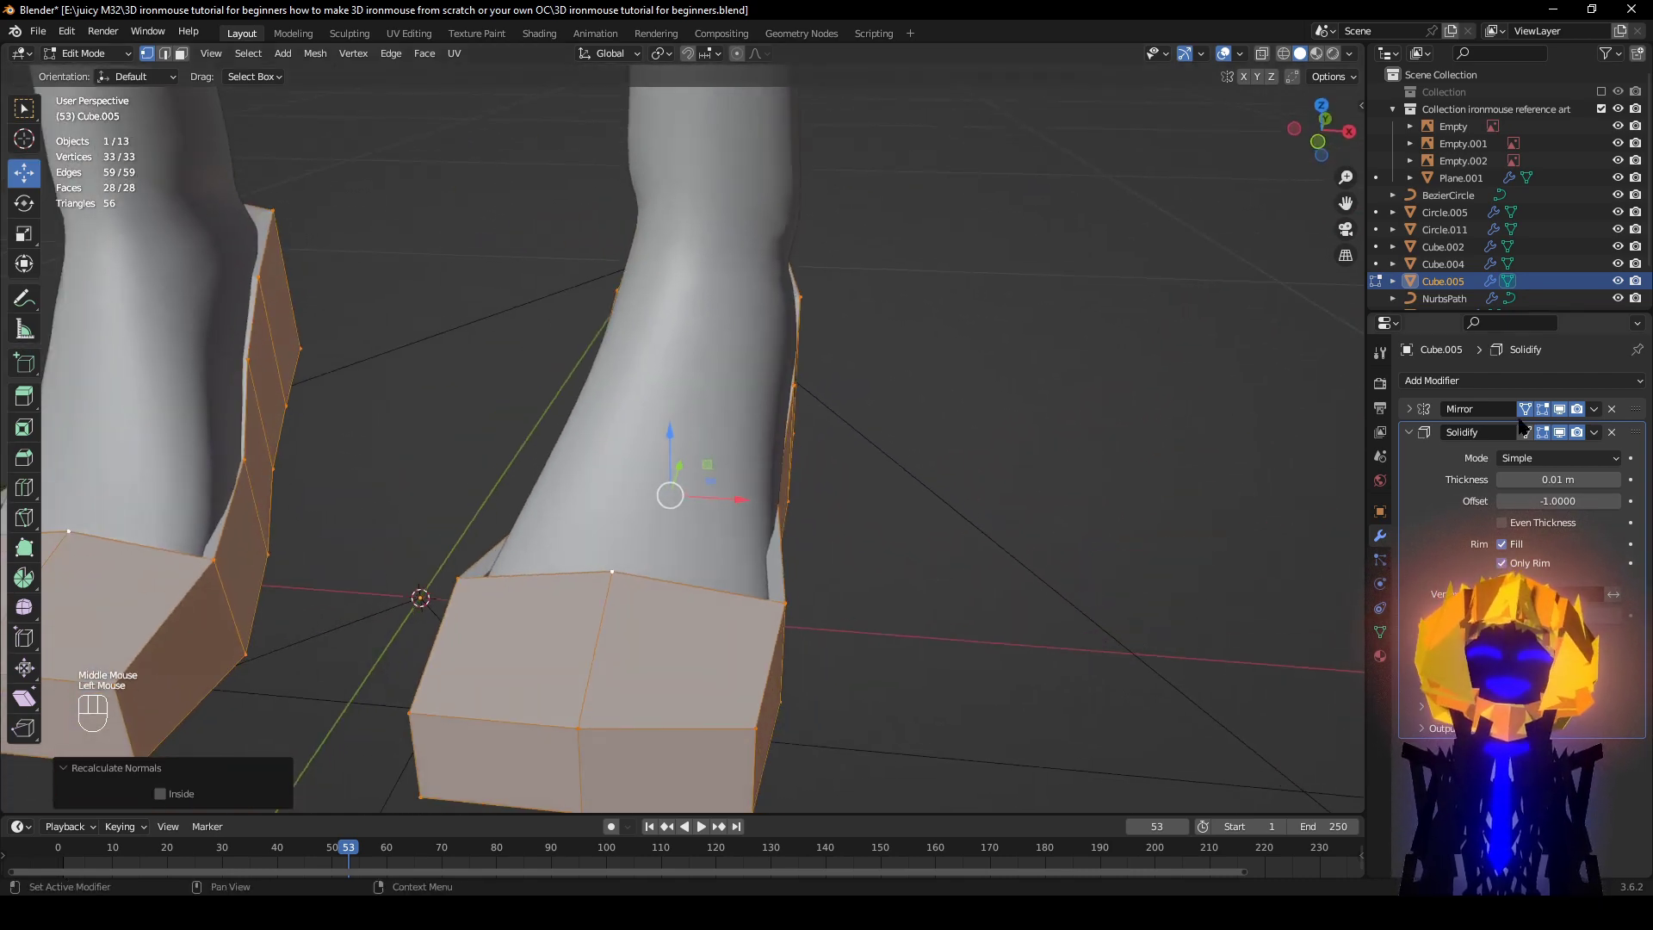
left_click(1407, 432)
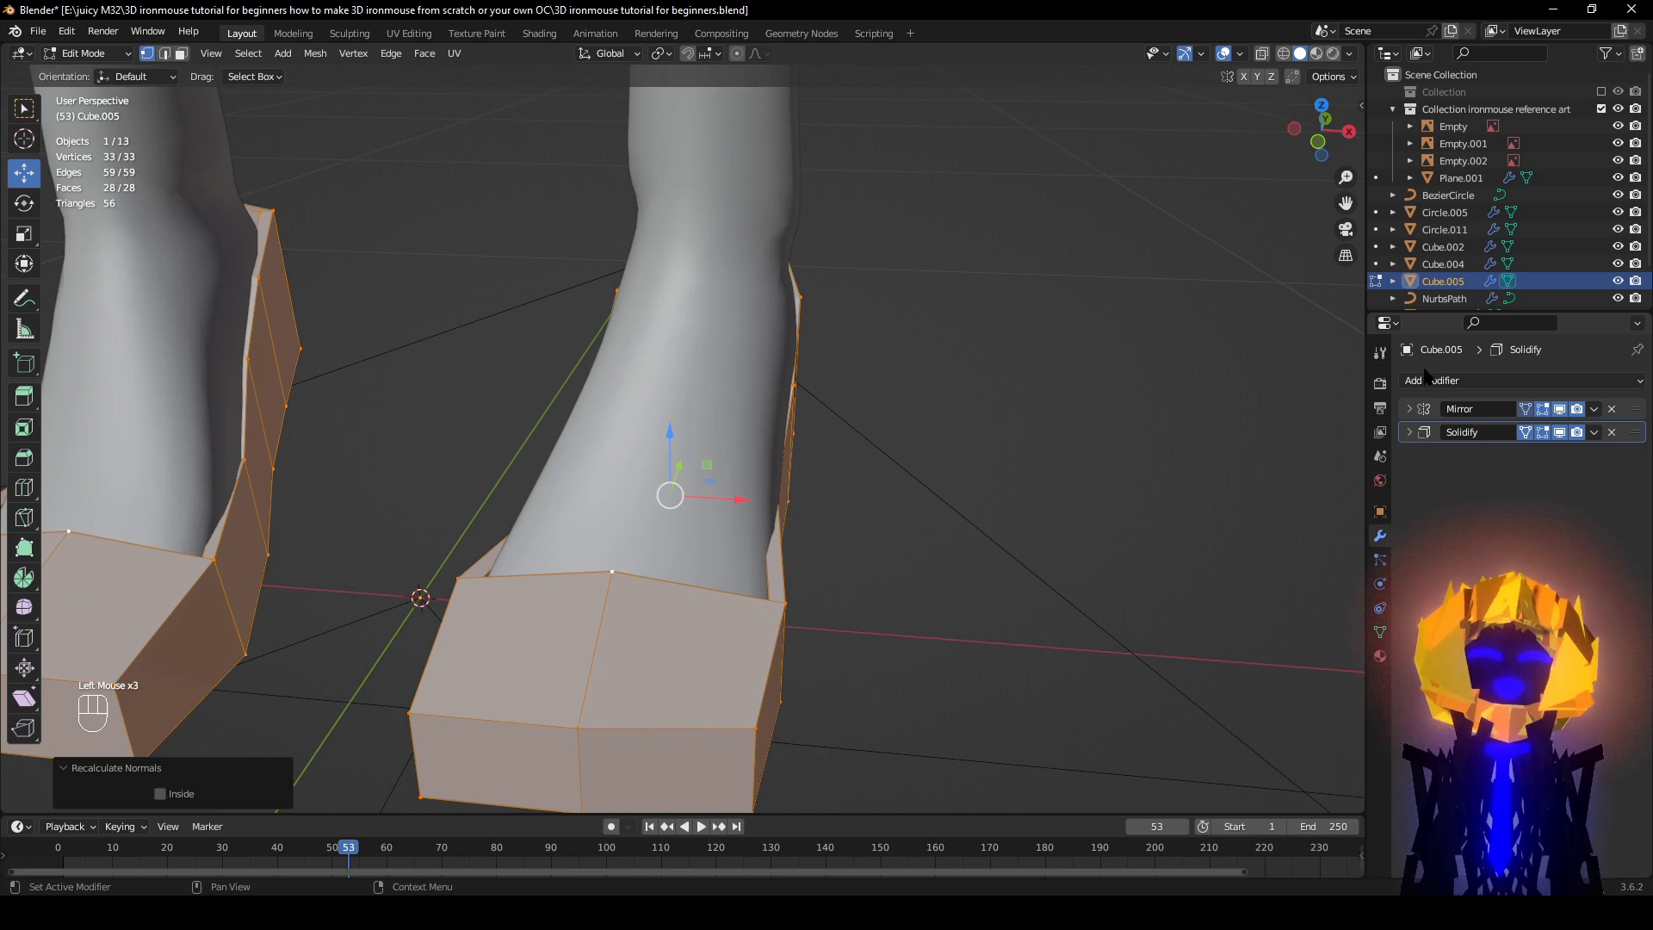
left_click(1470, 381)
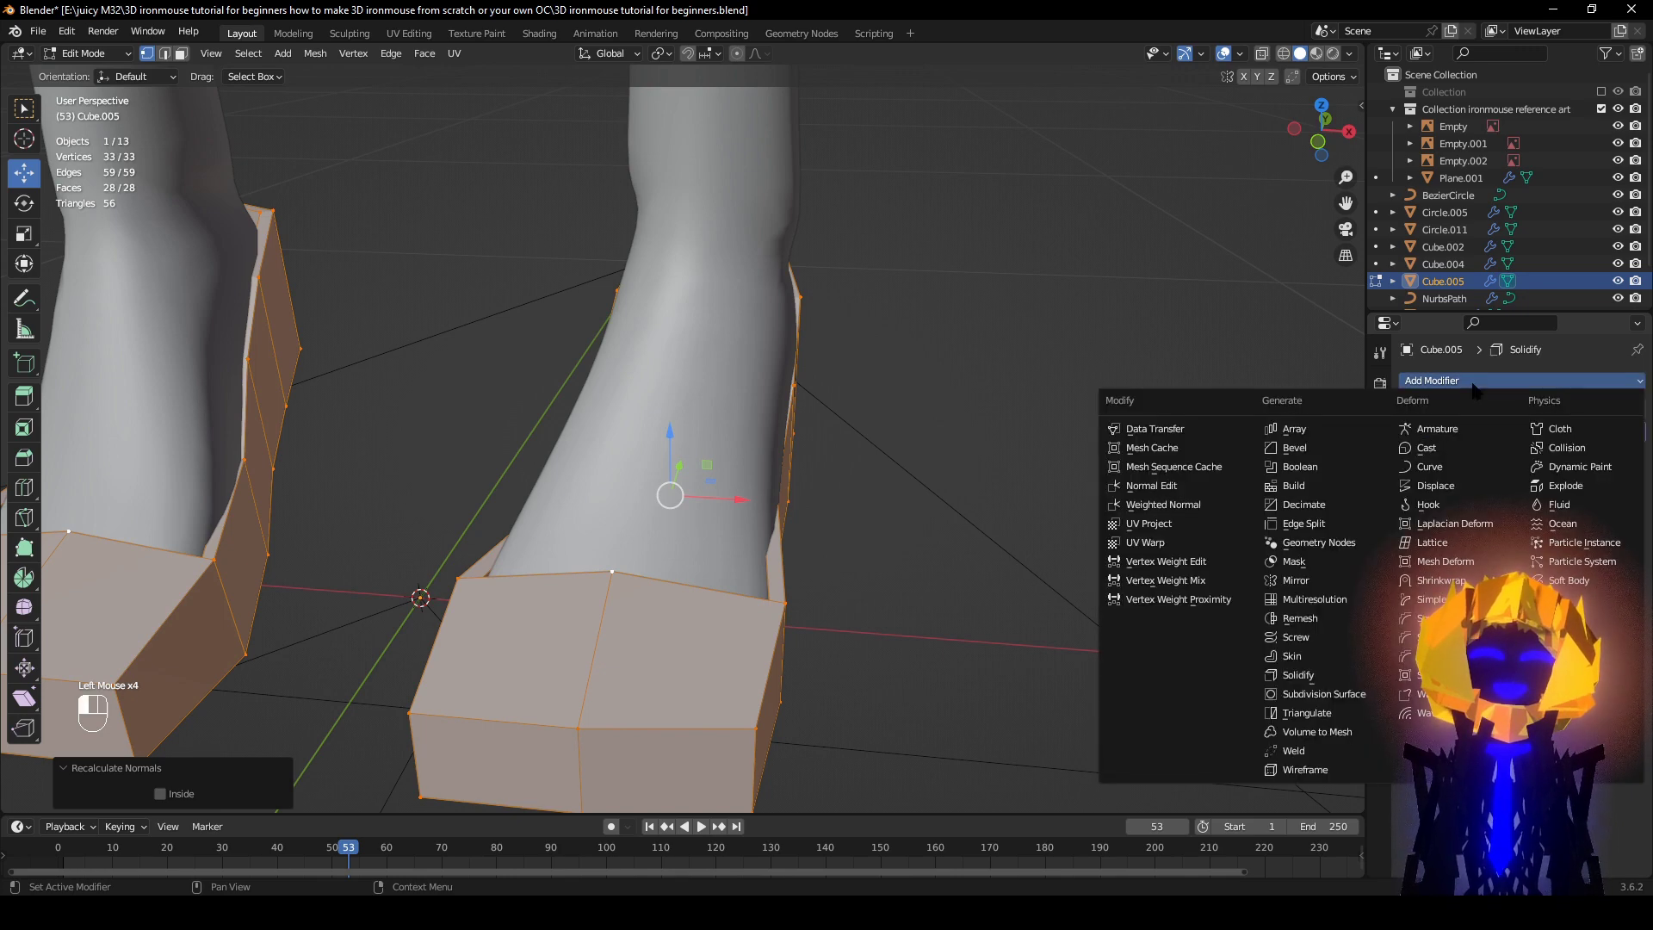
left_click(1339, 694)
scroll(1269, 660, "down", 3)
middle_click_drag(1077, 625, 1092, 595, "shift")
left_click(1523, 457)
left_click(1614, 502)
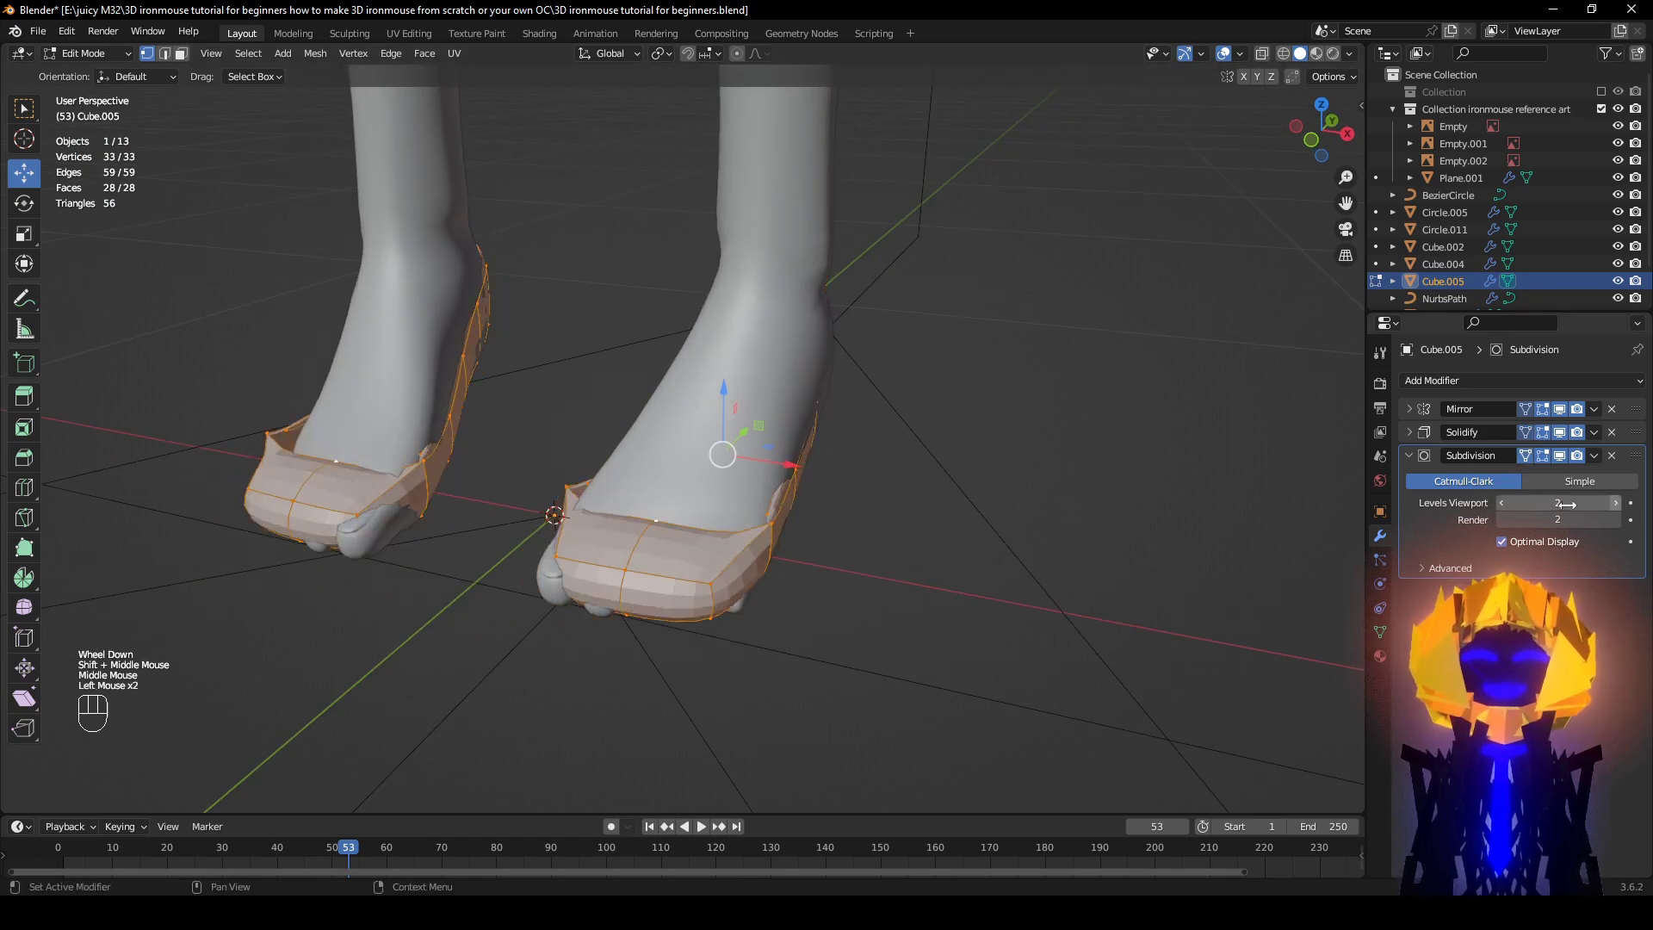
middle_click_drag(754, 505, 912, 603)
scroll(907, 630, "up", 2)
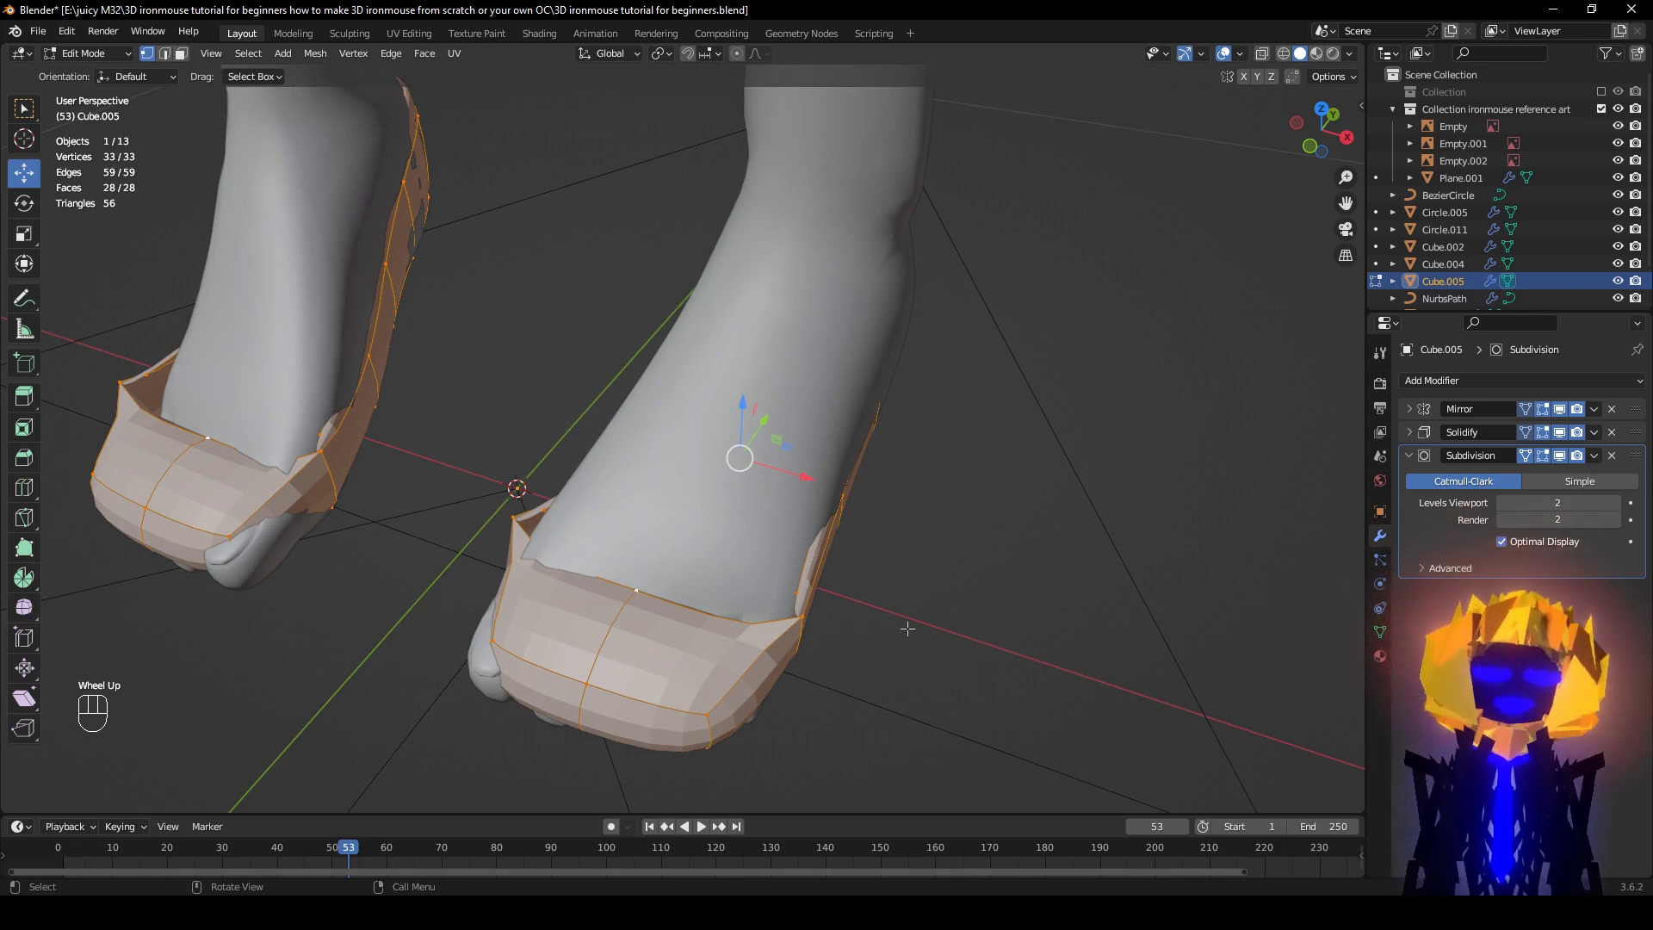
Step: Isolate the shoe in local view and hide the Subdivision effect in the viewport to expose the base mesh
key("KP_Divide")
scroll(907, 628, "up", 2)
middle_click_drag(939, 641, 602, 491, "shift")
scroll(771, 520, "up", 2)
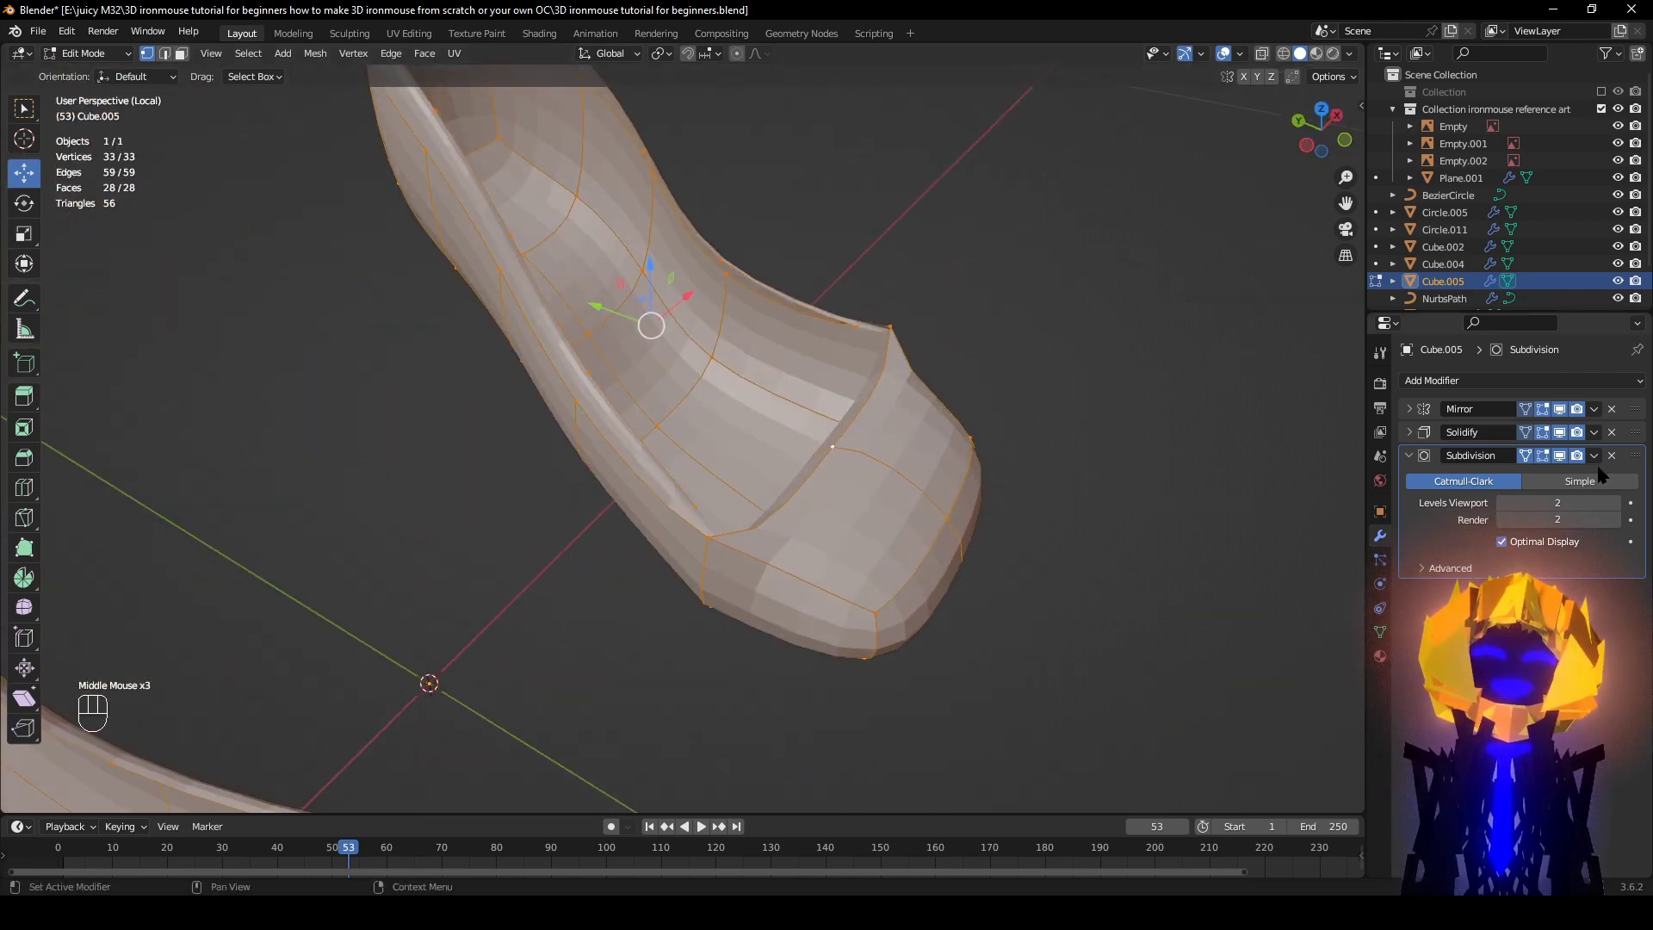
left_click(1559, 458)
middle_click_drag(1239, 507, 900, 538)
Step: Delete the two inner faces that close off the toe box behind its opening
middle_click_drag(899, 538, 744, 492, "shift")
left_click(182, 53)
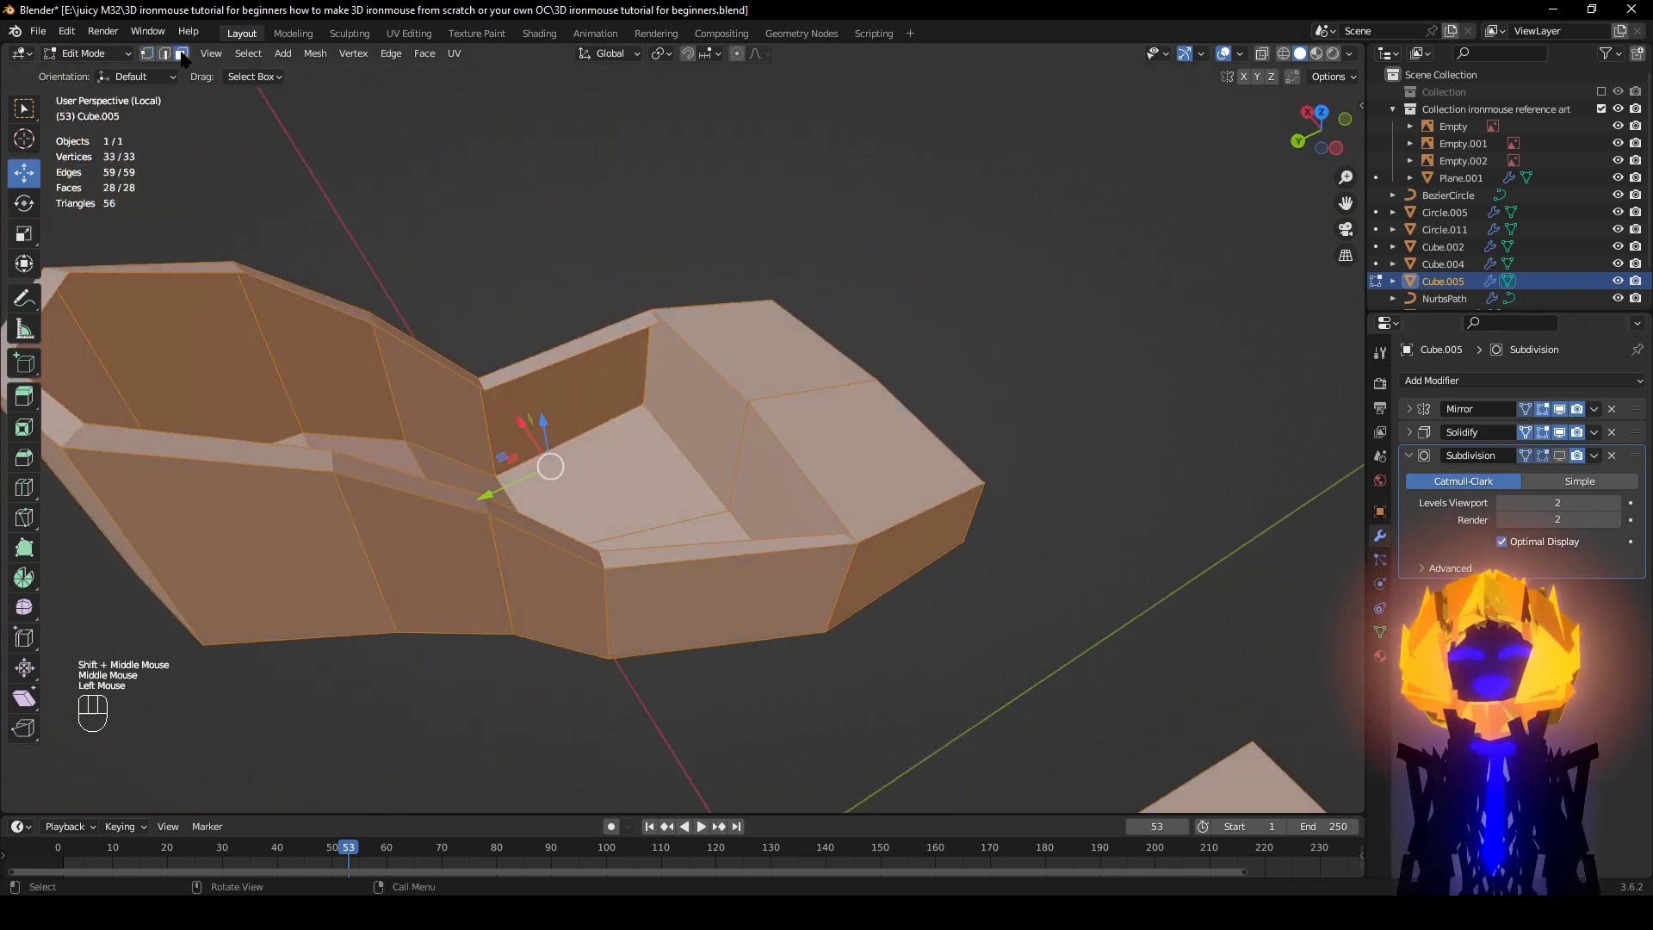
left_click(737, 480)
key("x")
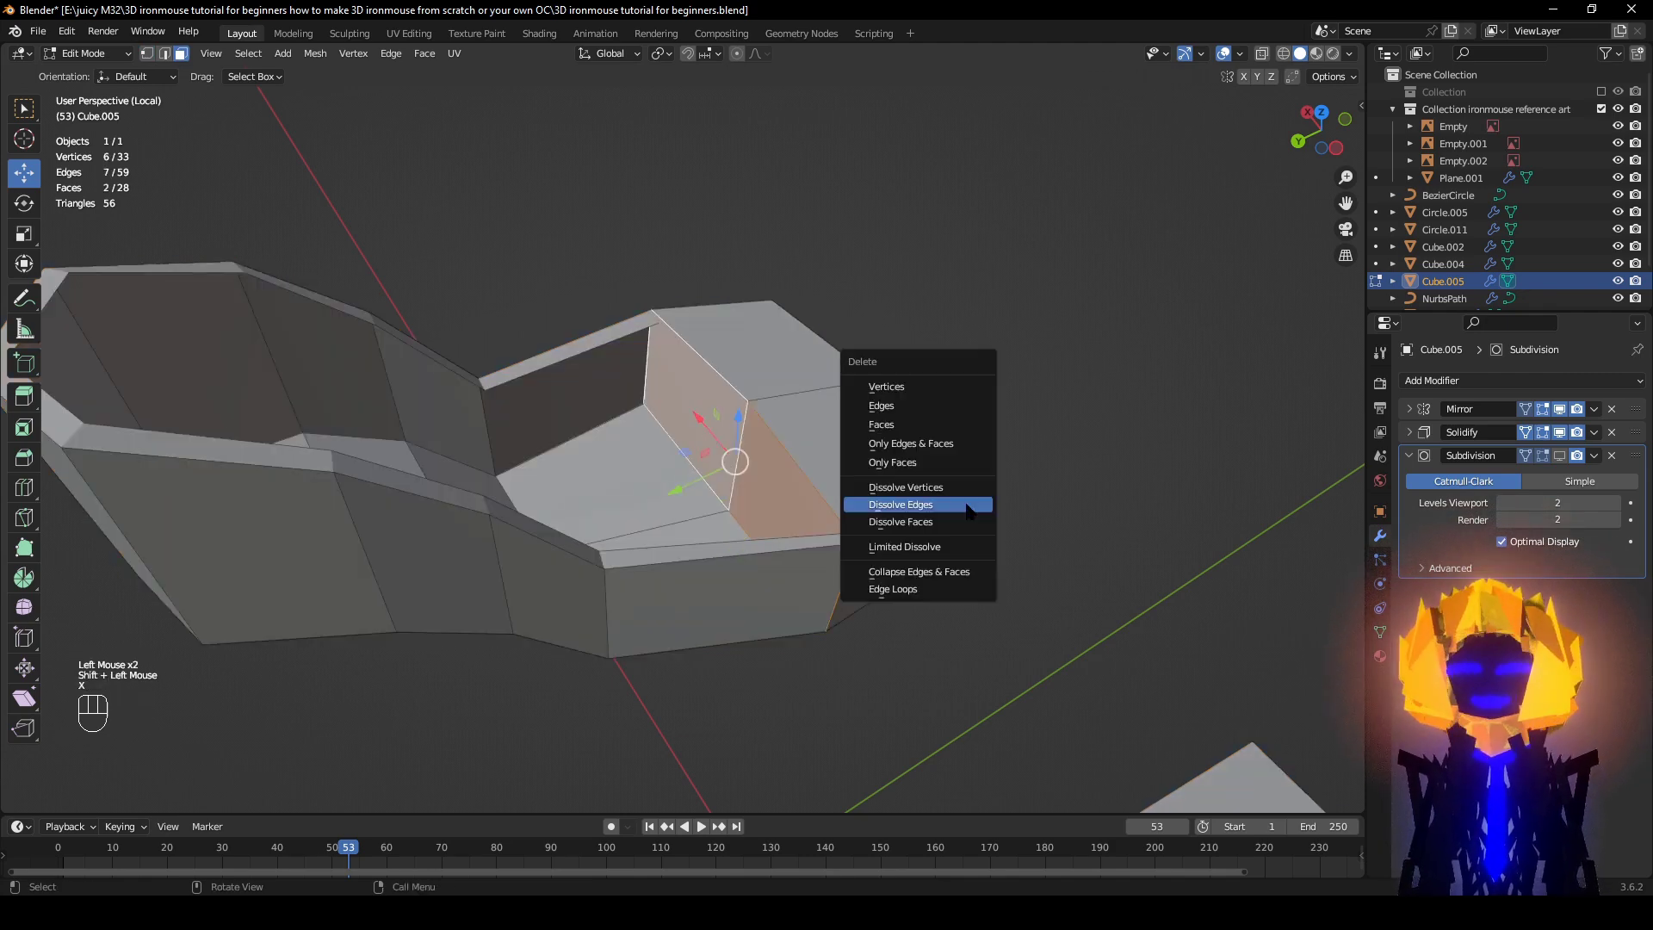
left_click(948, 425)
scroll(1011, 489, "down", 2)
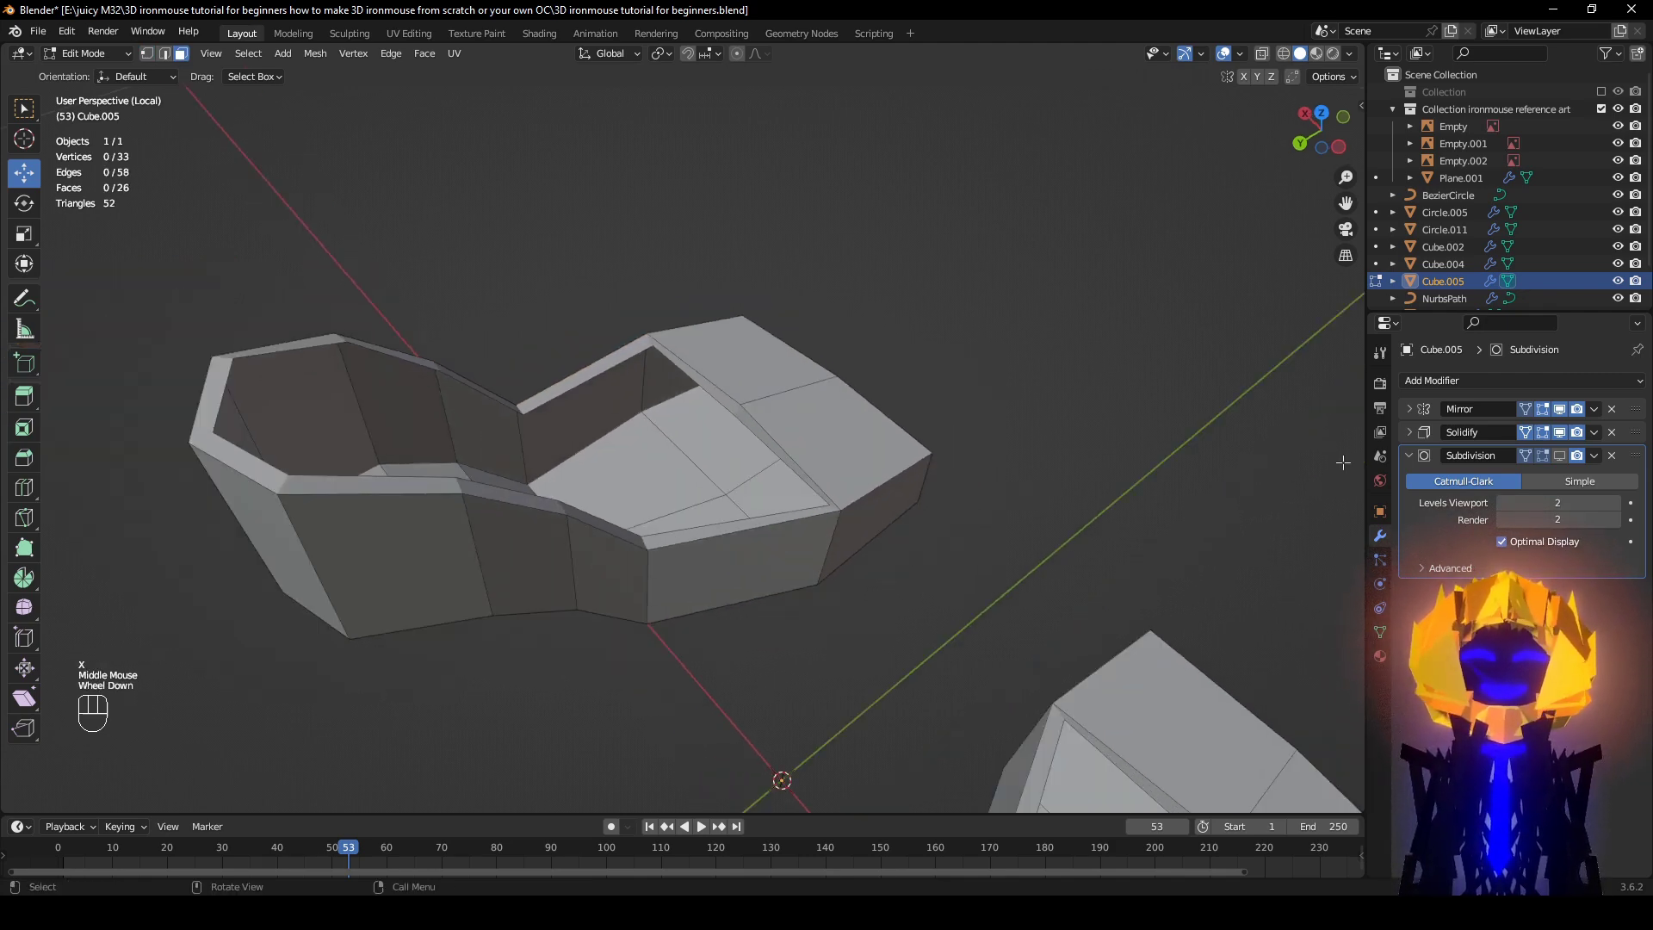
Step: Show the Subdivision effect in the viewport again and bring the legs back into view around the shoes
left_click(1559, 456)
middle_click_drag(861, 516, 1044, 608)
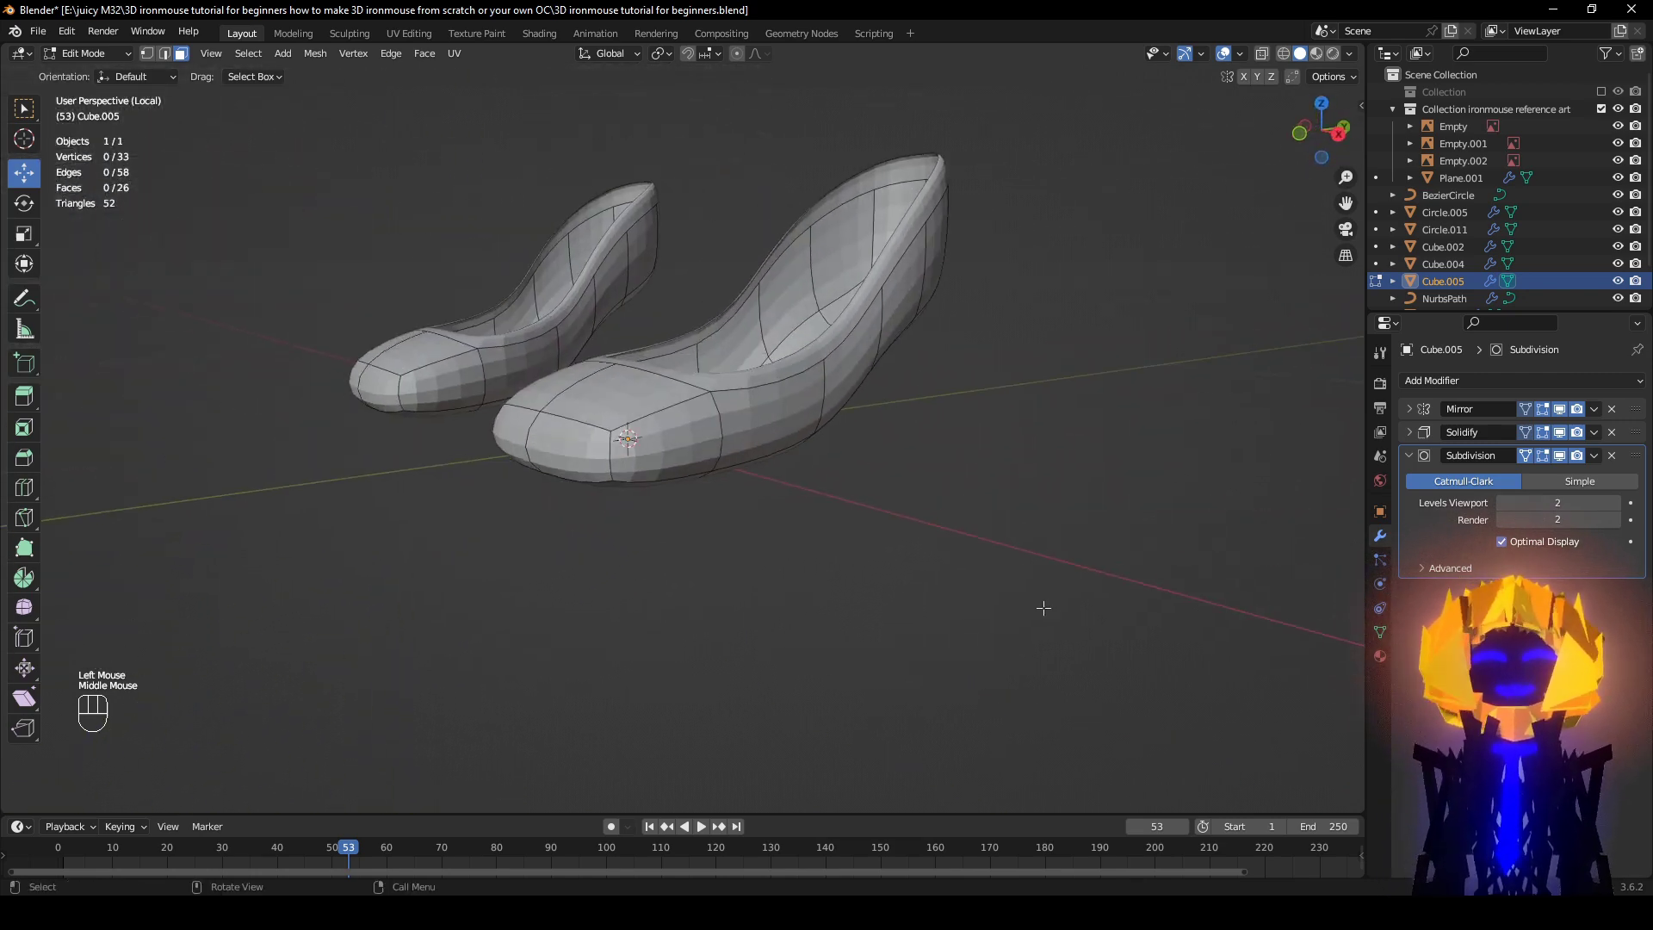
left_click(1559, 455)
middle_click_drag(1076, 448, 927, 435)
key("KP_Divide")
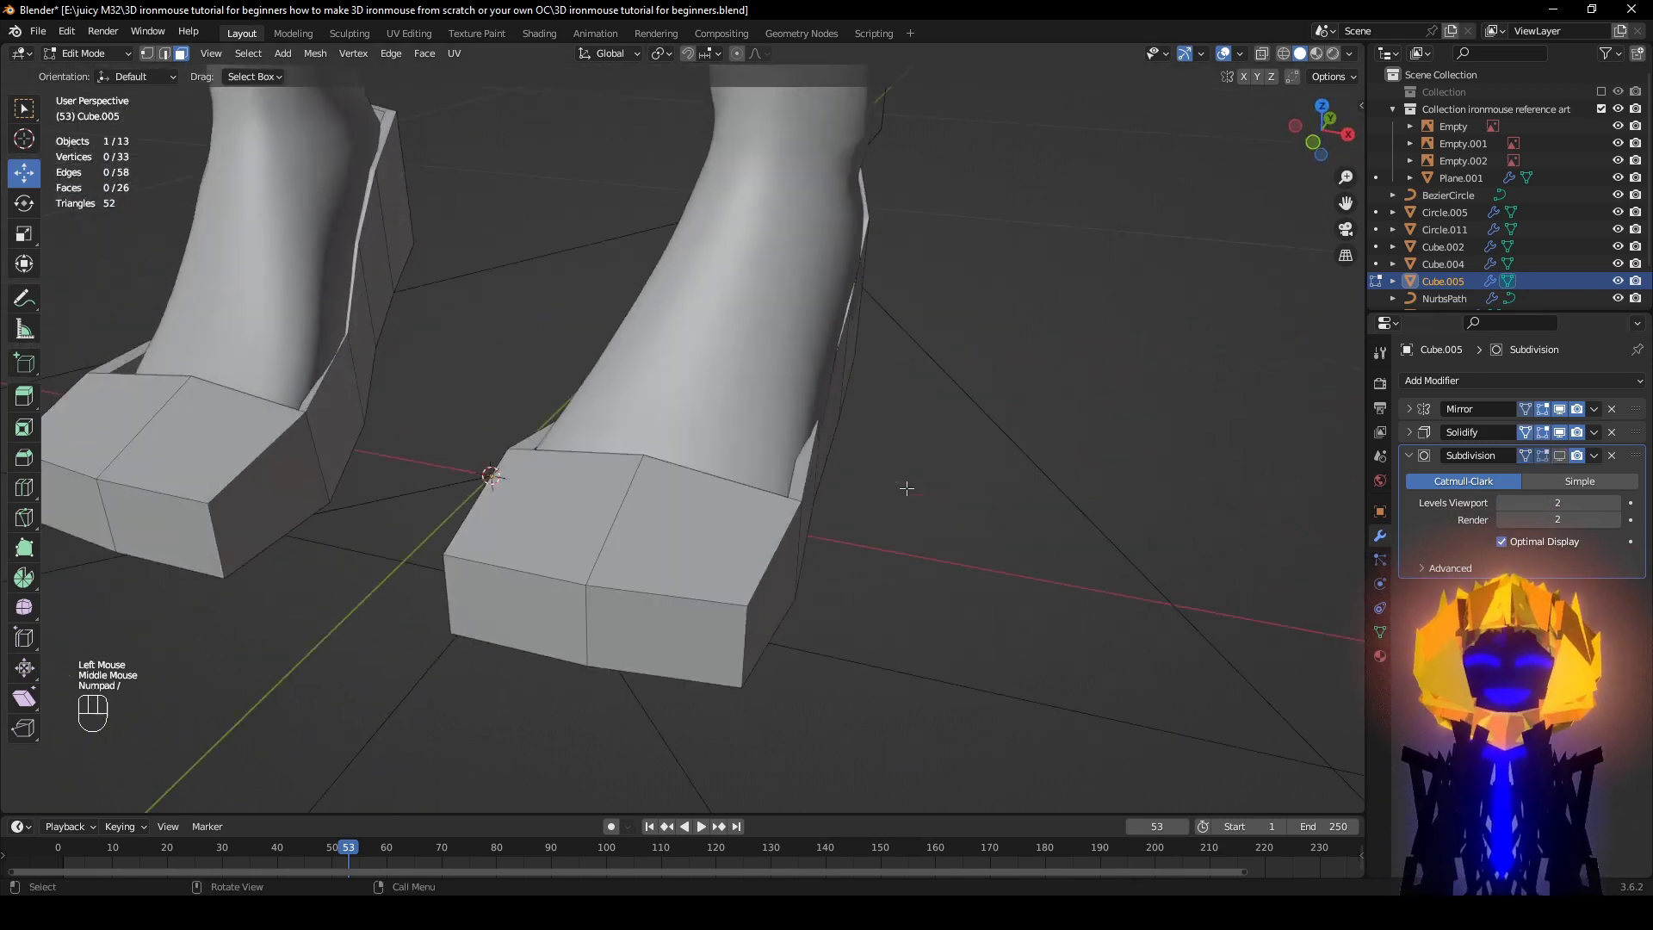
scroll(842, 530, "down", 2)
left_click(1559, 455)
Step: Move the inner side edges of the toe box and forefoot along X so the shoe covers the foot
middle_click_drag(680, 639, 857, 672)
left_click(703, 536)
scroll(682, 589, "up", 3)
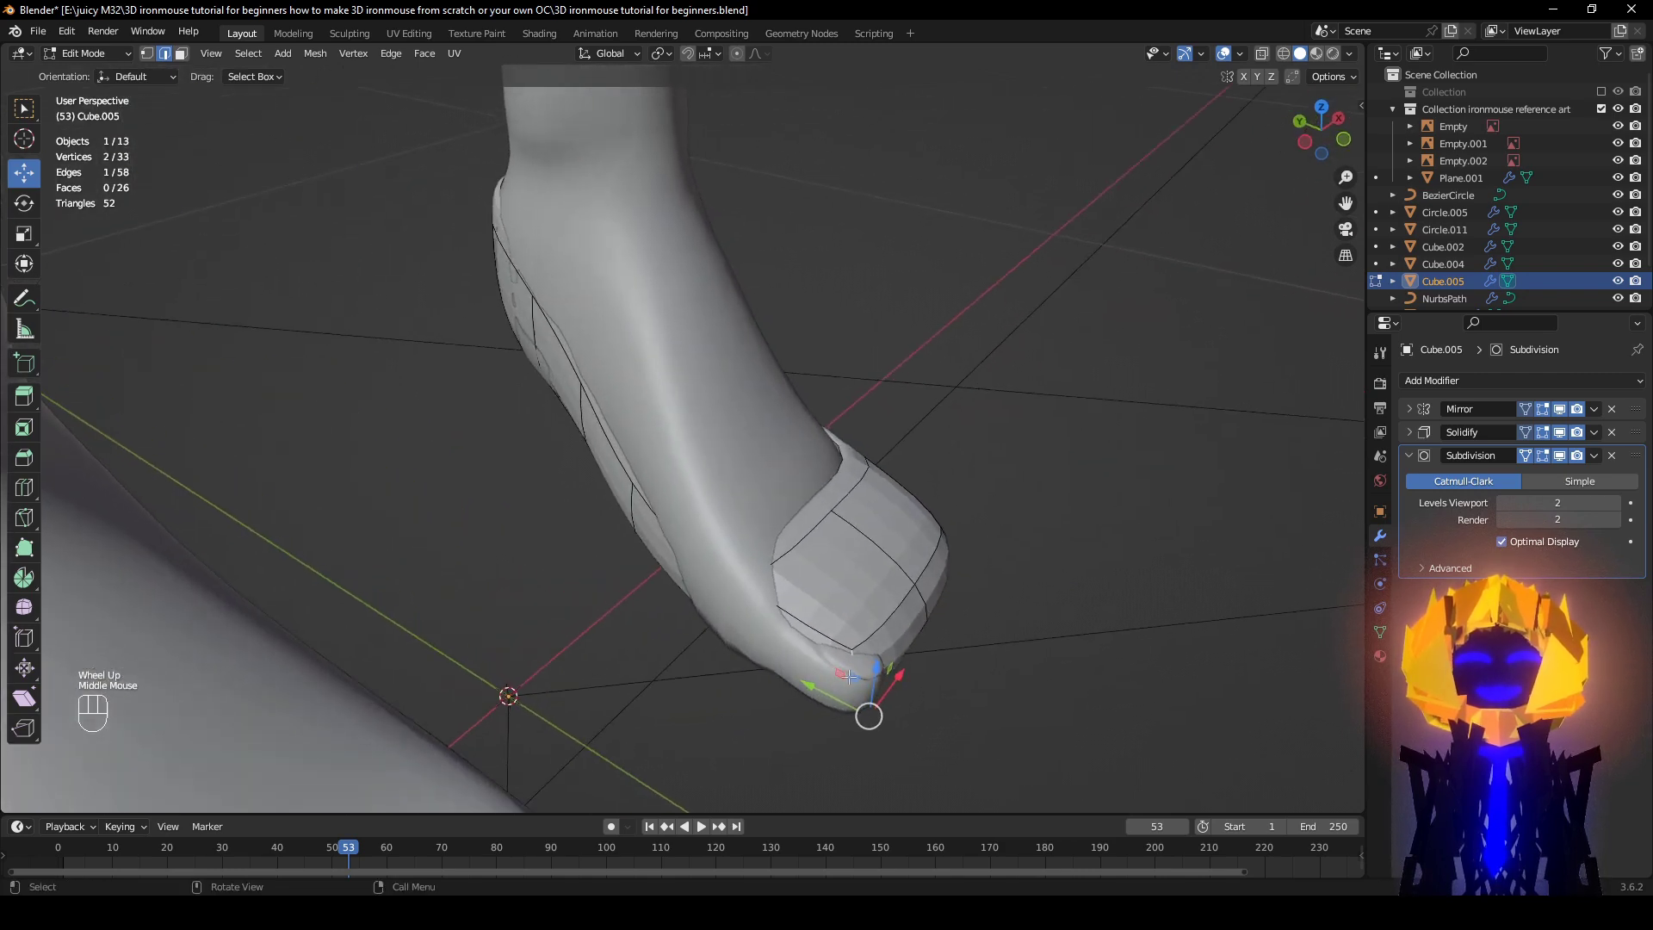
double_click(796, 599)
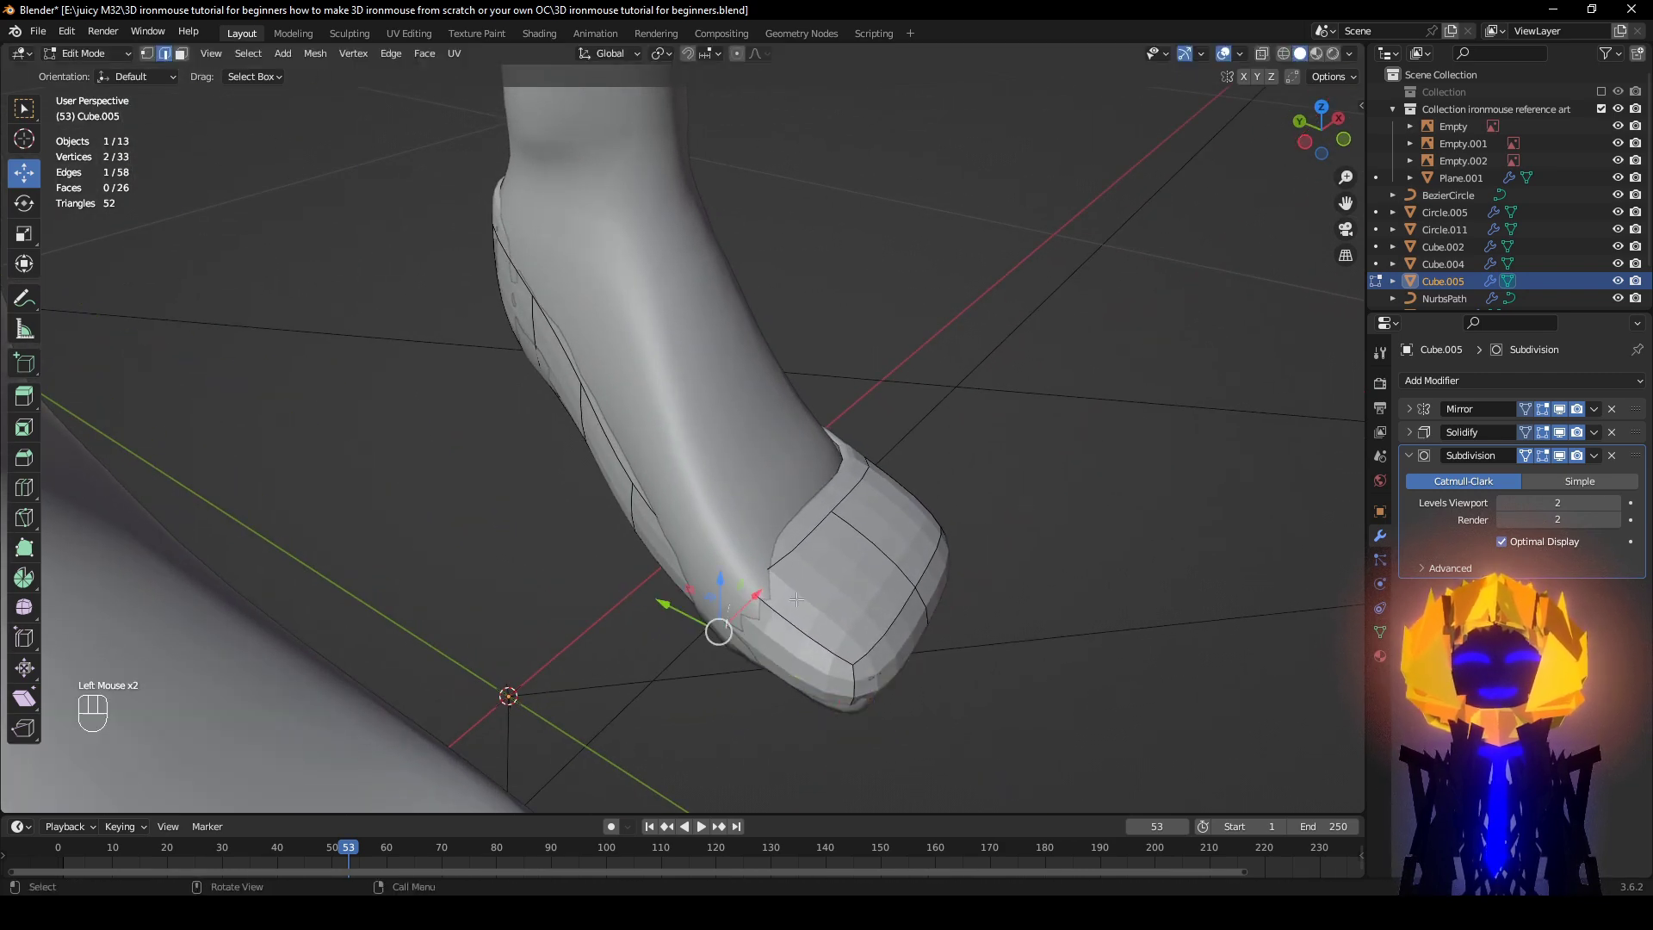
left_click_drag(754, 594, 738, 610)
Step: Move the vertical edges on the outer side of the shoe toward the heel outward by about 0.01 m in X
middle_click_drag(1107, 613, 788, 499)
left_click(857, 467)
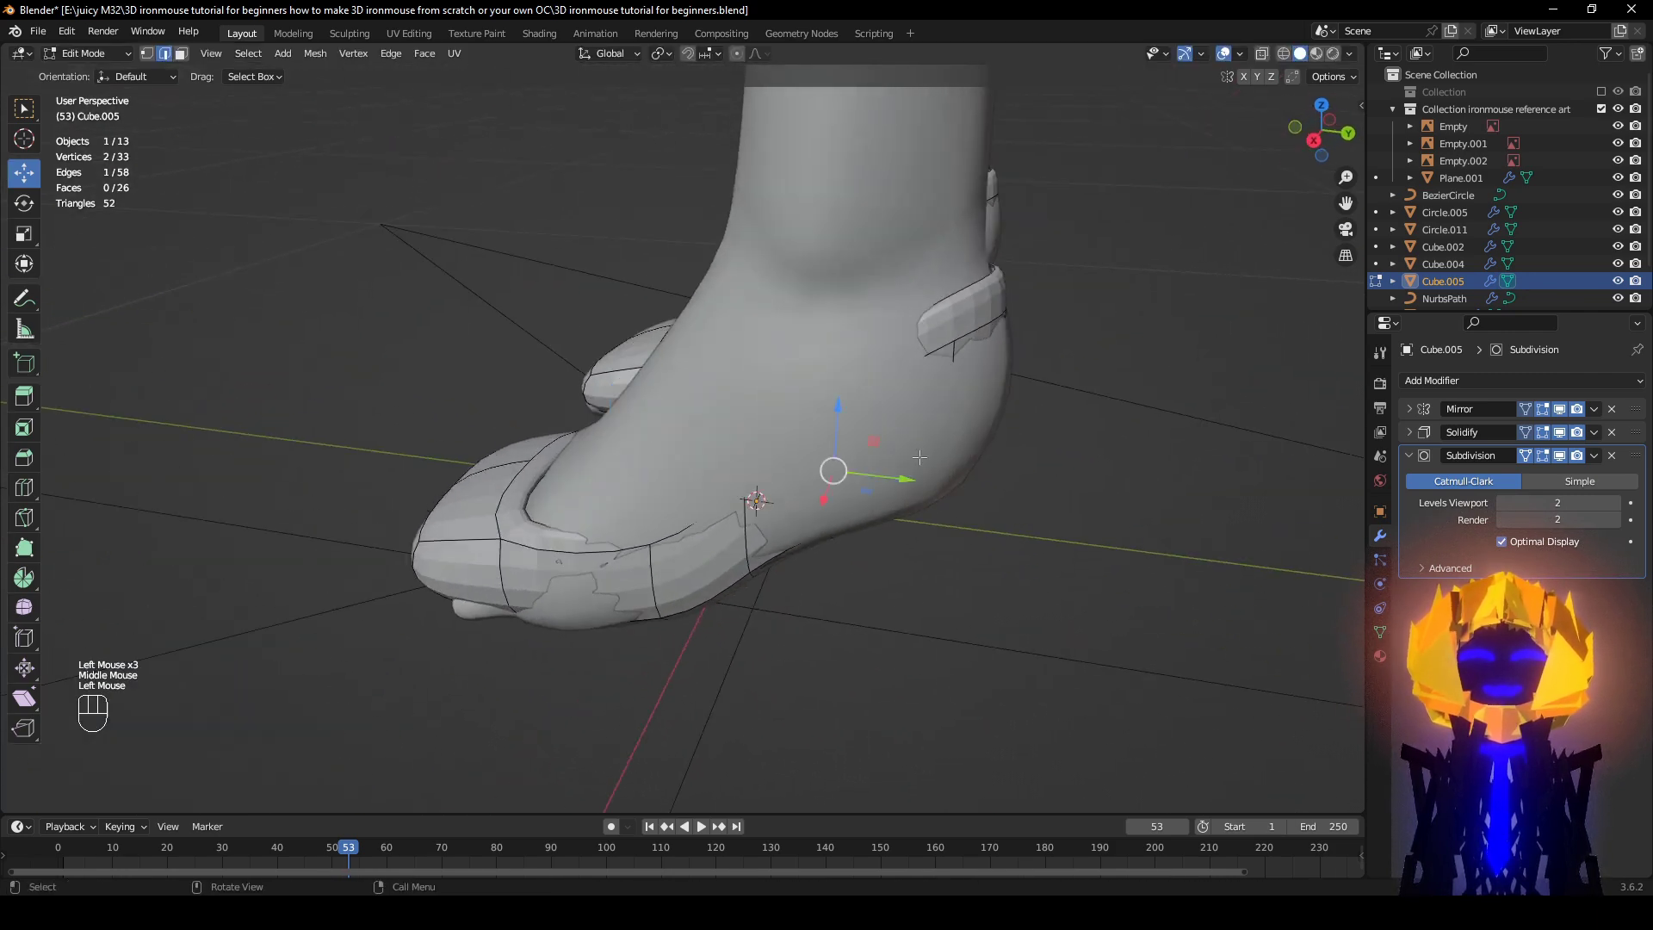
left_click(920, 443)
middle_click_drag(921, 465, 938, 499)
left_click_drag(989, 498, 992, 510)
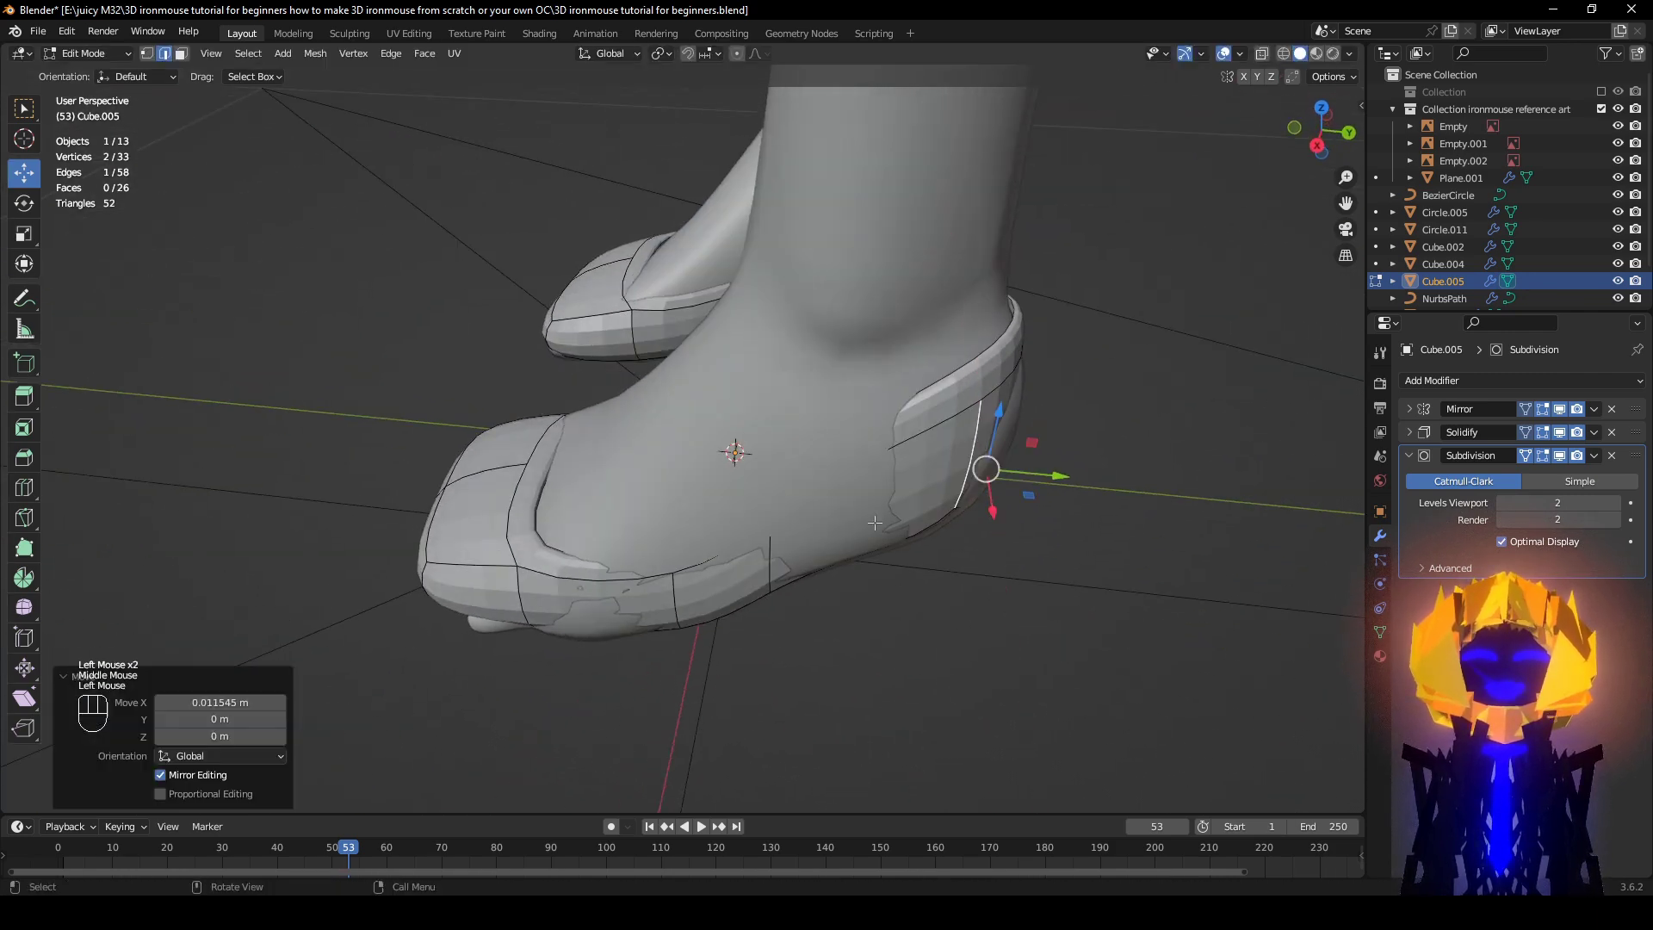
left_click(873, 522)
left_click_drag(869, 551, 869, 560)
middle_click_drag(776, 577, 778, 524)
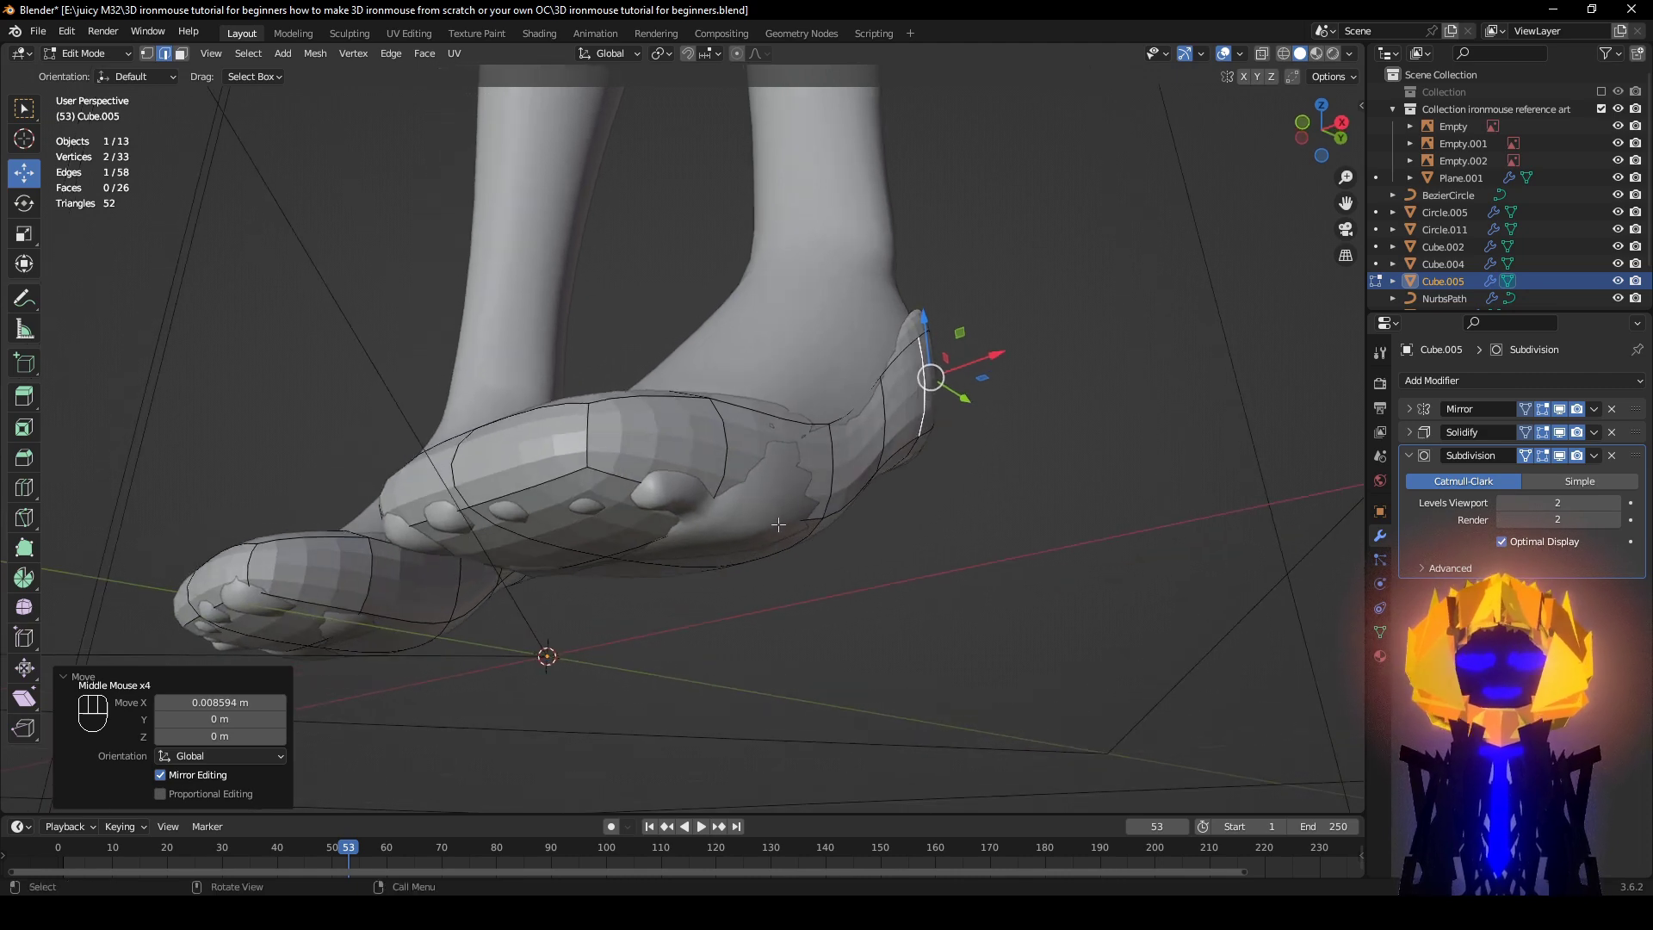
Step: Add one centred horizontal loop cut around the side of the shoe
key("ctrl+r")
left_click(836, 456)
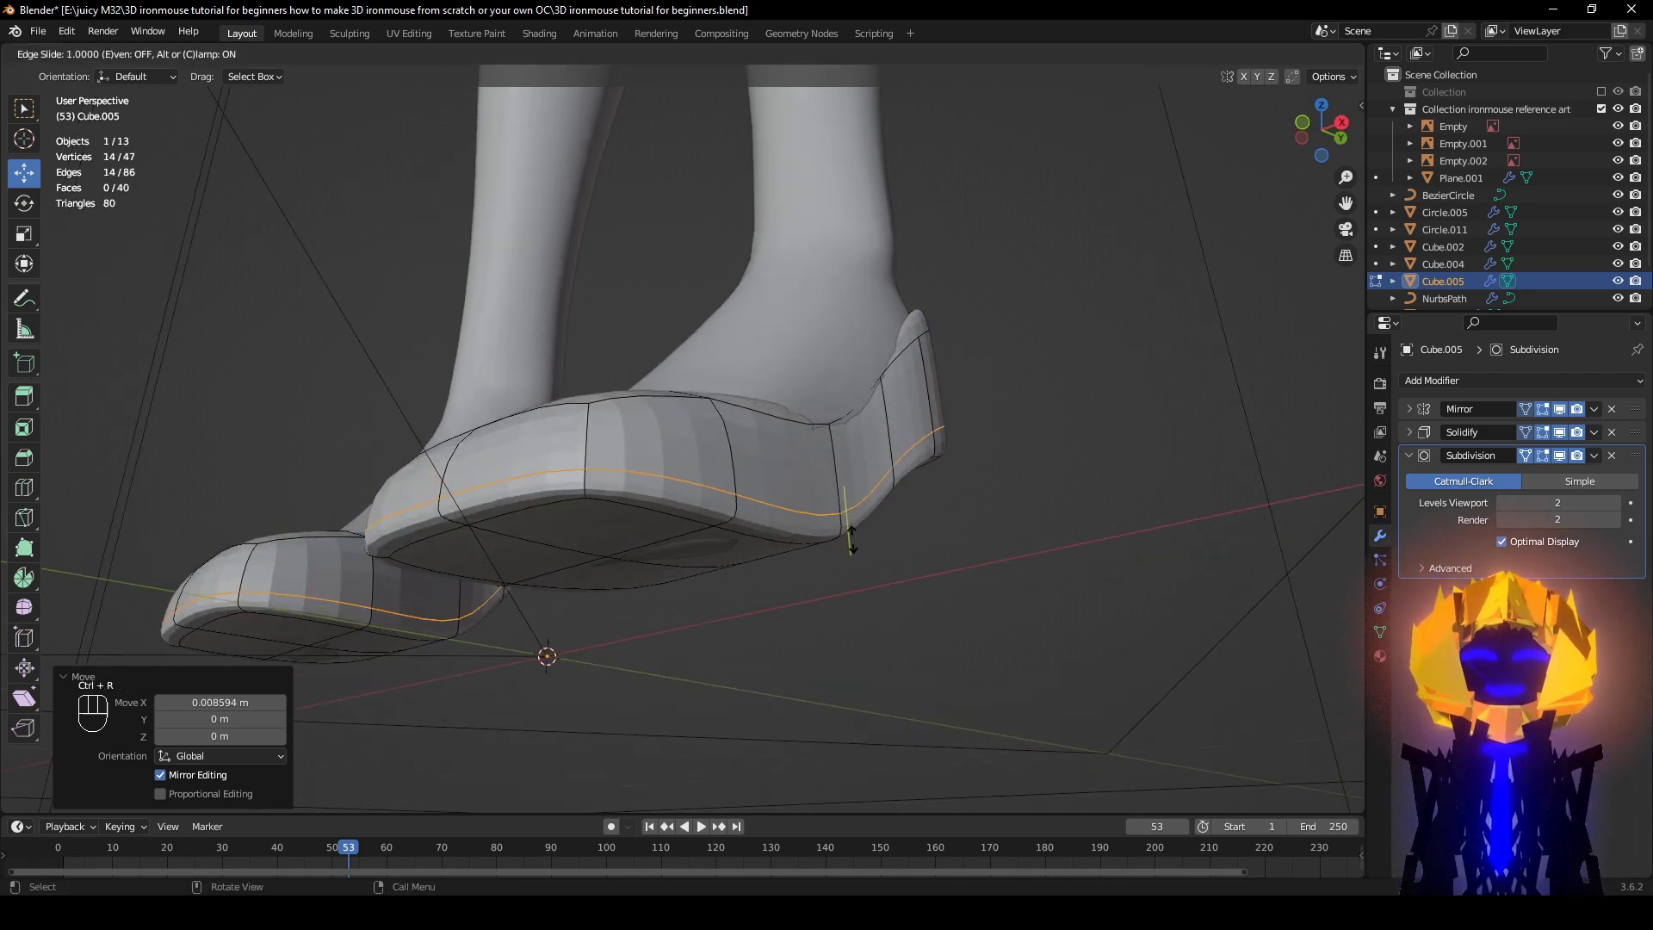
right_click(856, 552)
middle_click_drag(920, 568, 829, 491)
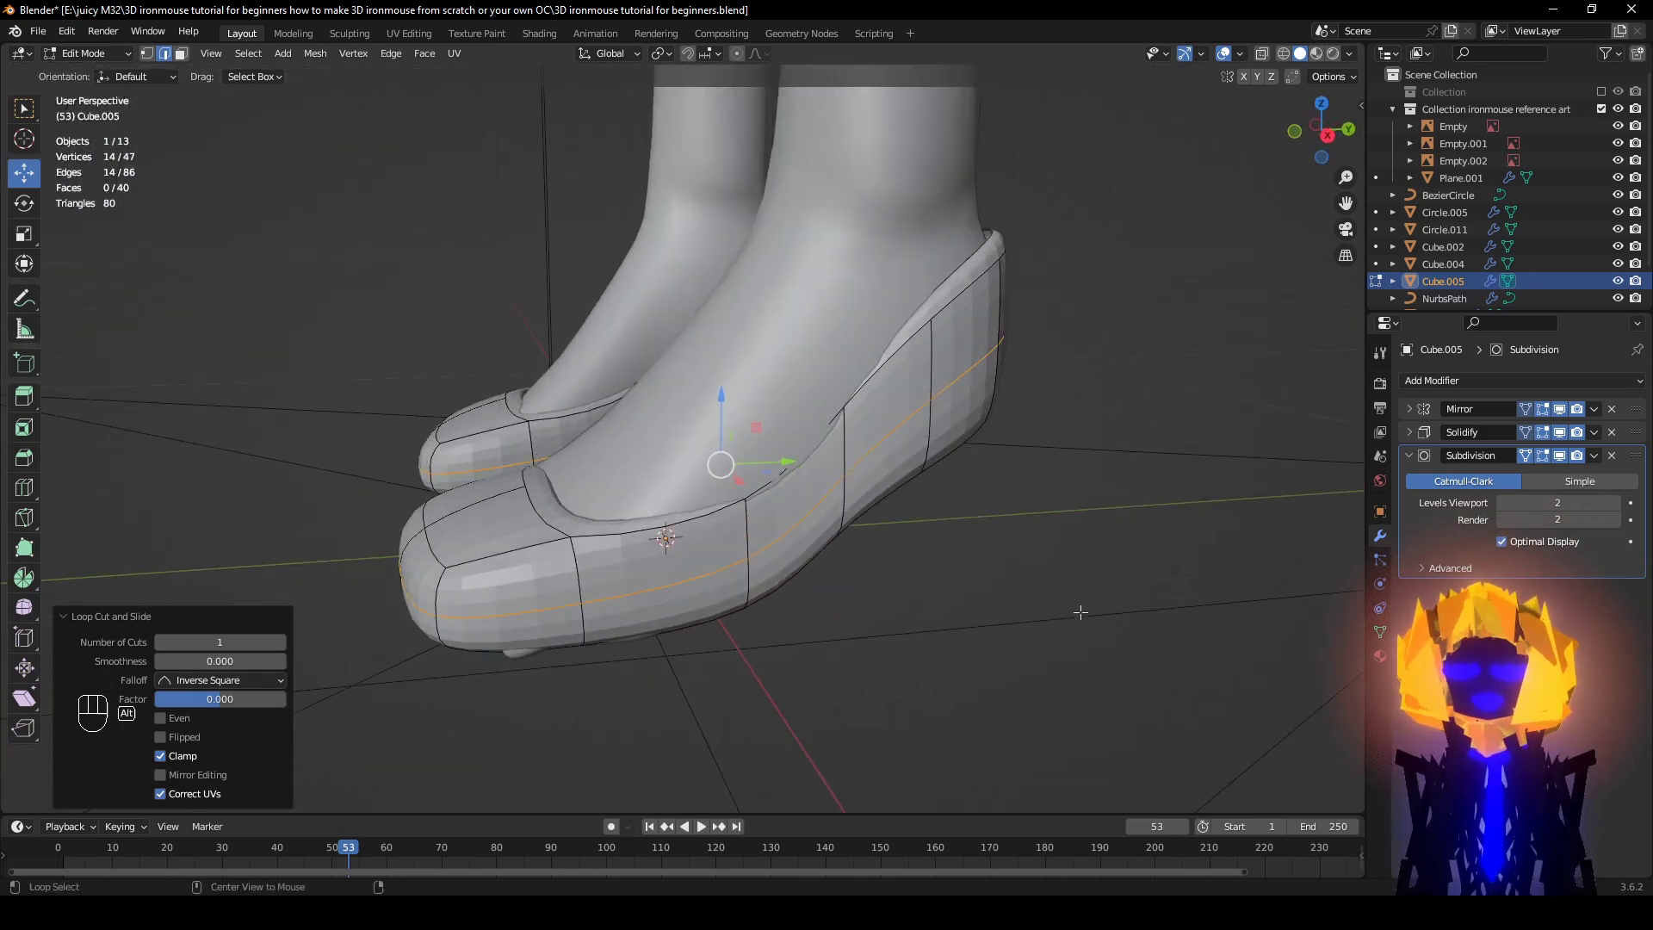
Step: Move the two stacked vertical edges at the outer toe corner back by about 0.025 m in Y
middle_click_drag(852, 622, 1020, 695)
middle_click_drag(1009, 689, 990, 655, "shift")
middle_click_drag(990, 654, 895, 521)
left_click(742, 515)
left_click(738, 465, "shift")
middle_click_drag(740, 470, 783, 671)
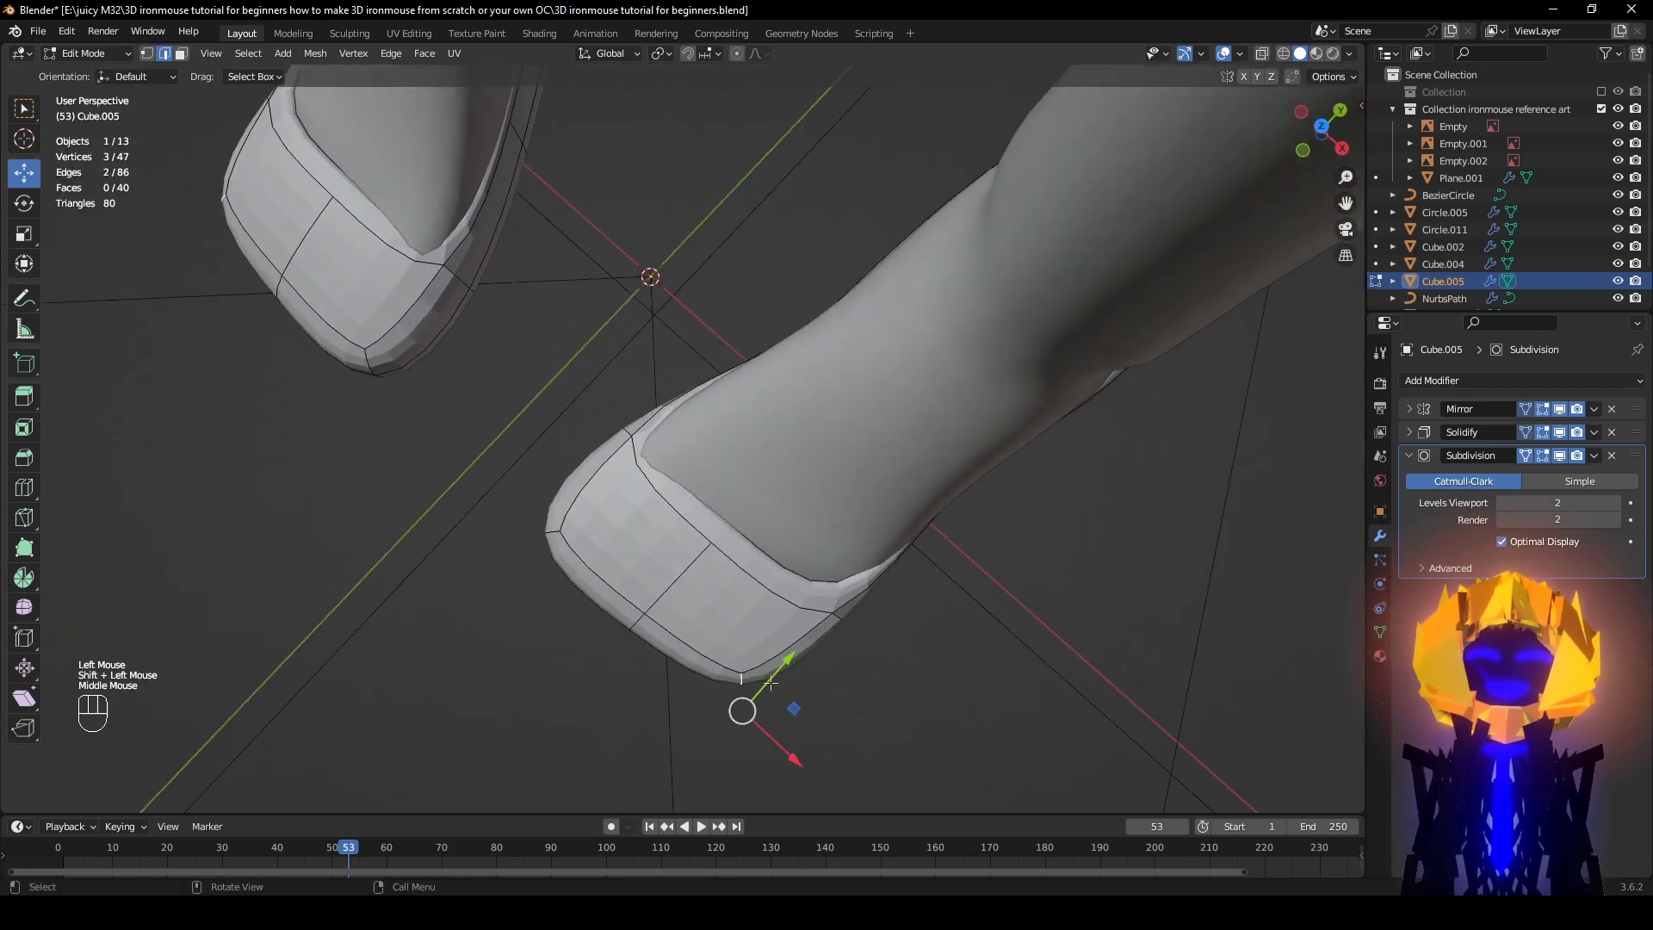
mouse_move(784, 665)
left_mouse_down()
mouse_move(831, 615)
mouse_move(766, 681)
left_mouse_up()
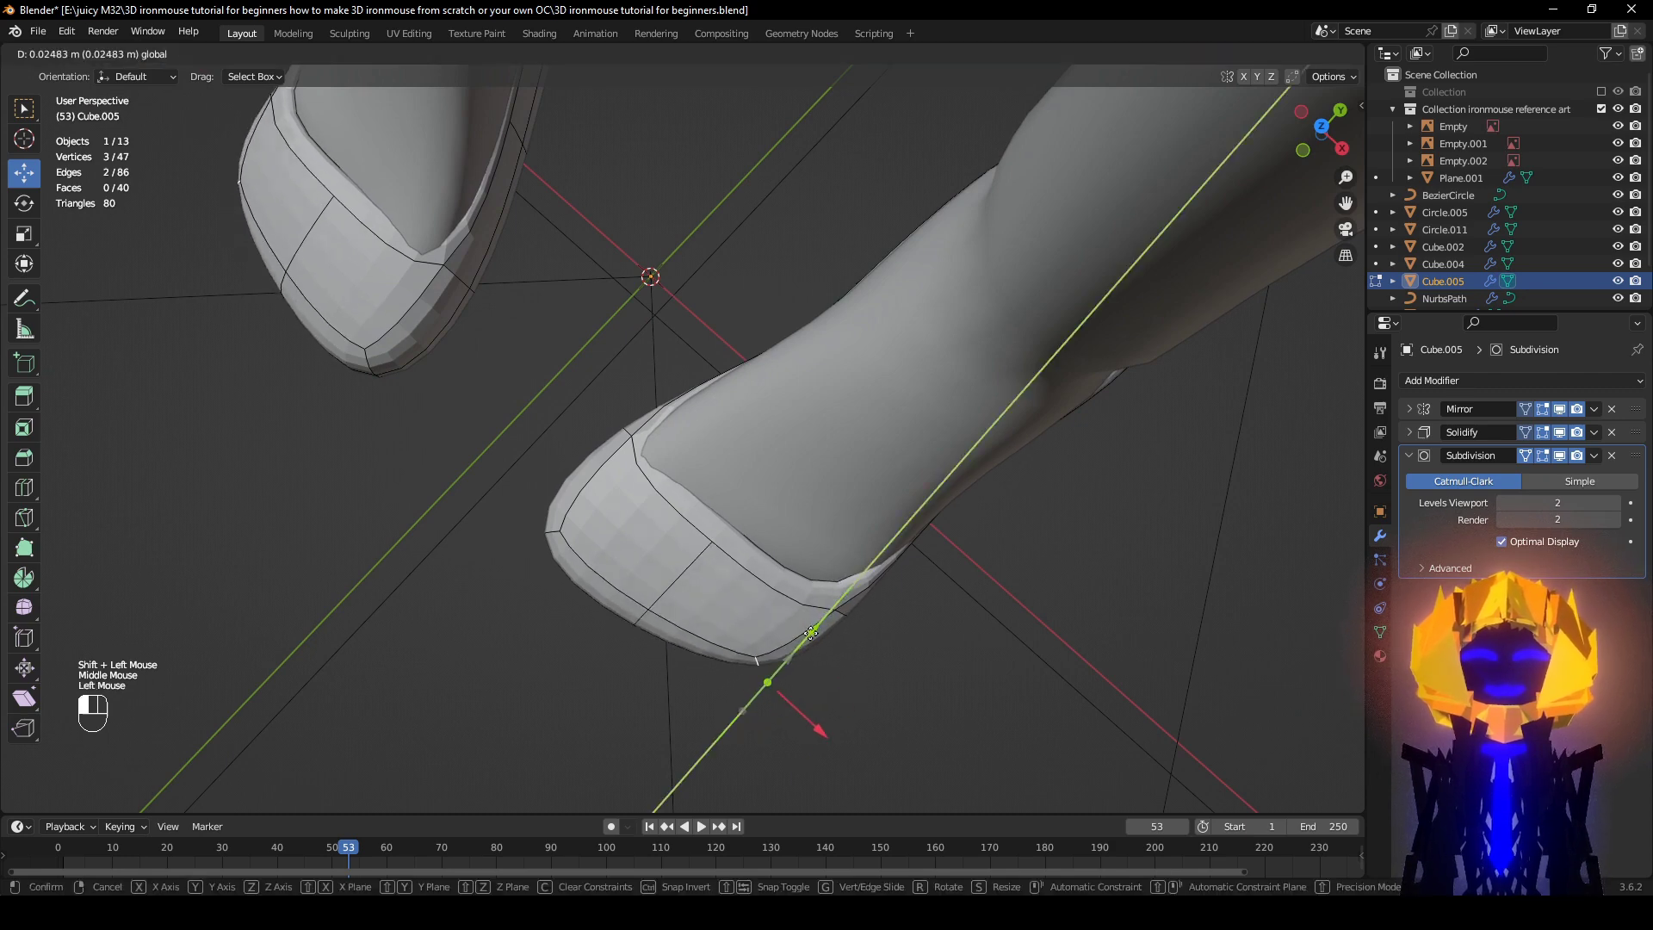
Step: Isolate the shoe and move the inner toe corner edges from above by about 0.028 m in X and 0.021 m in Y
middle_click_drag(766, 680, 486, 646)
left_click(705, 393, "shift")
middle_click_drag(708, 389, 915, 524, "shift")
key("KP_Divide")
scroll(916, 525, "up", 2)
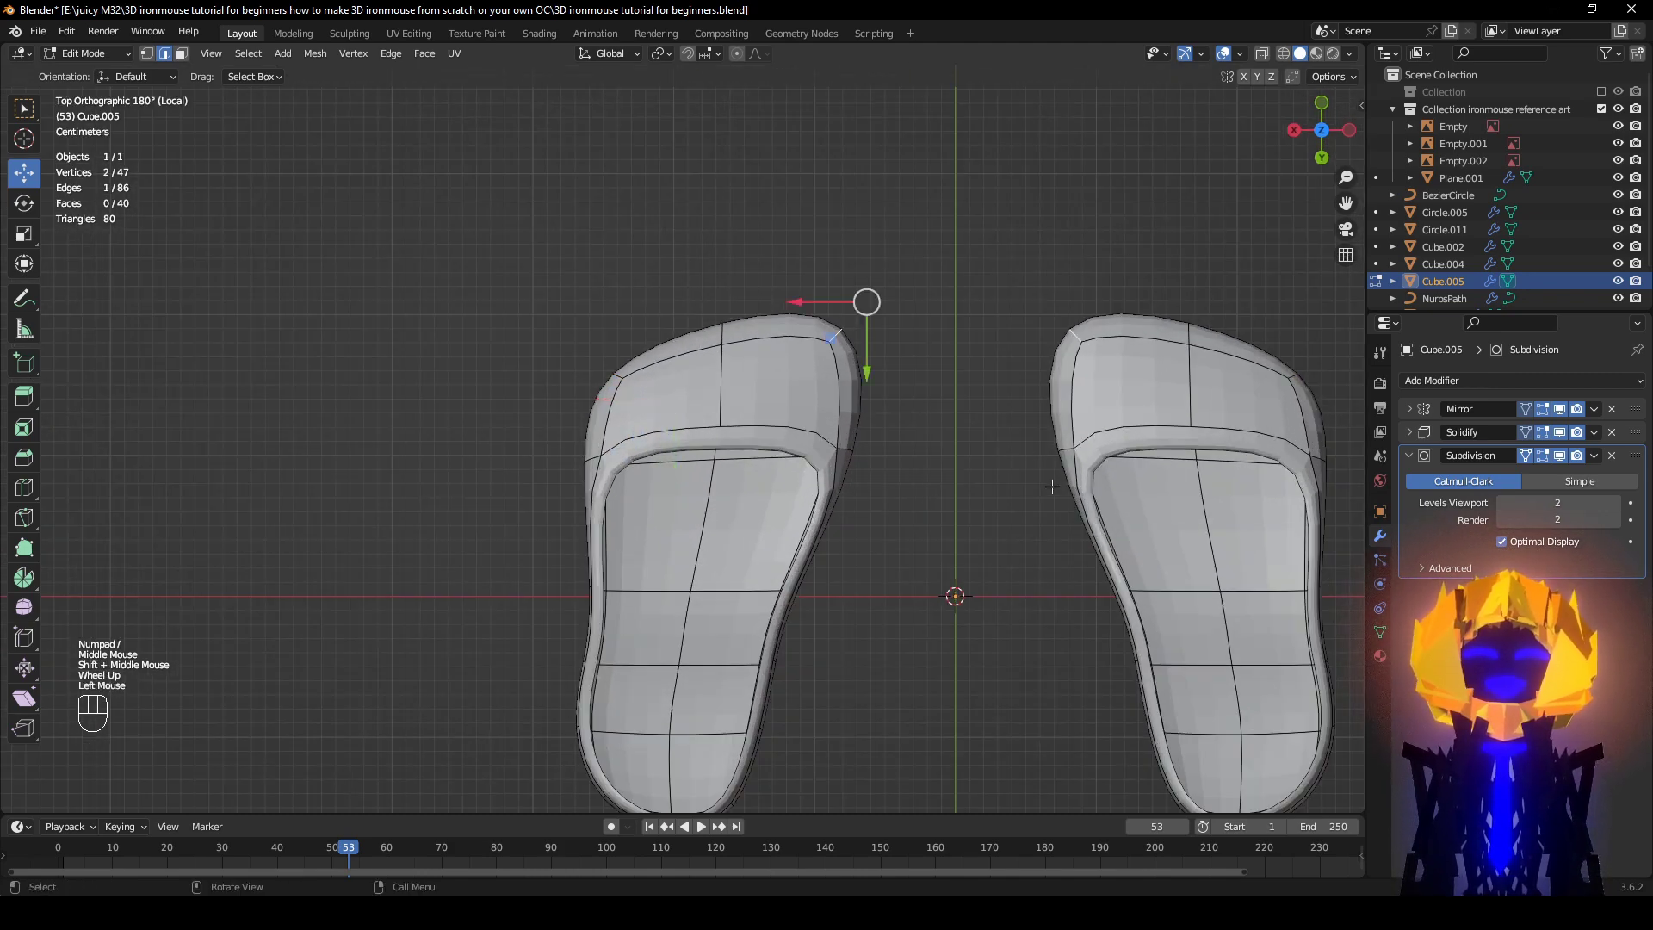
key("z")
key("z")
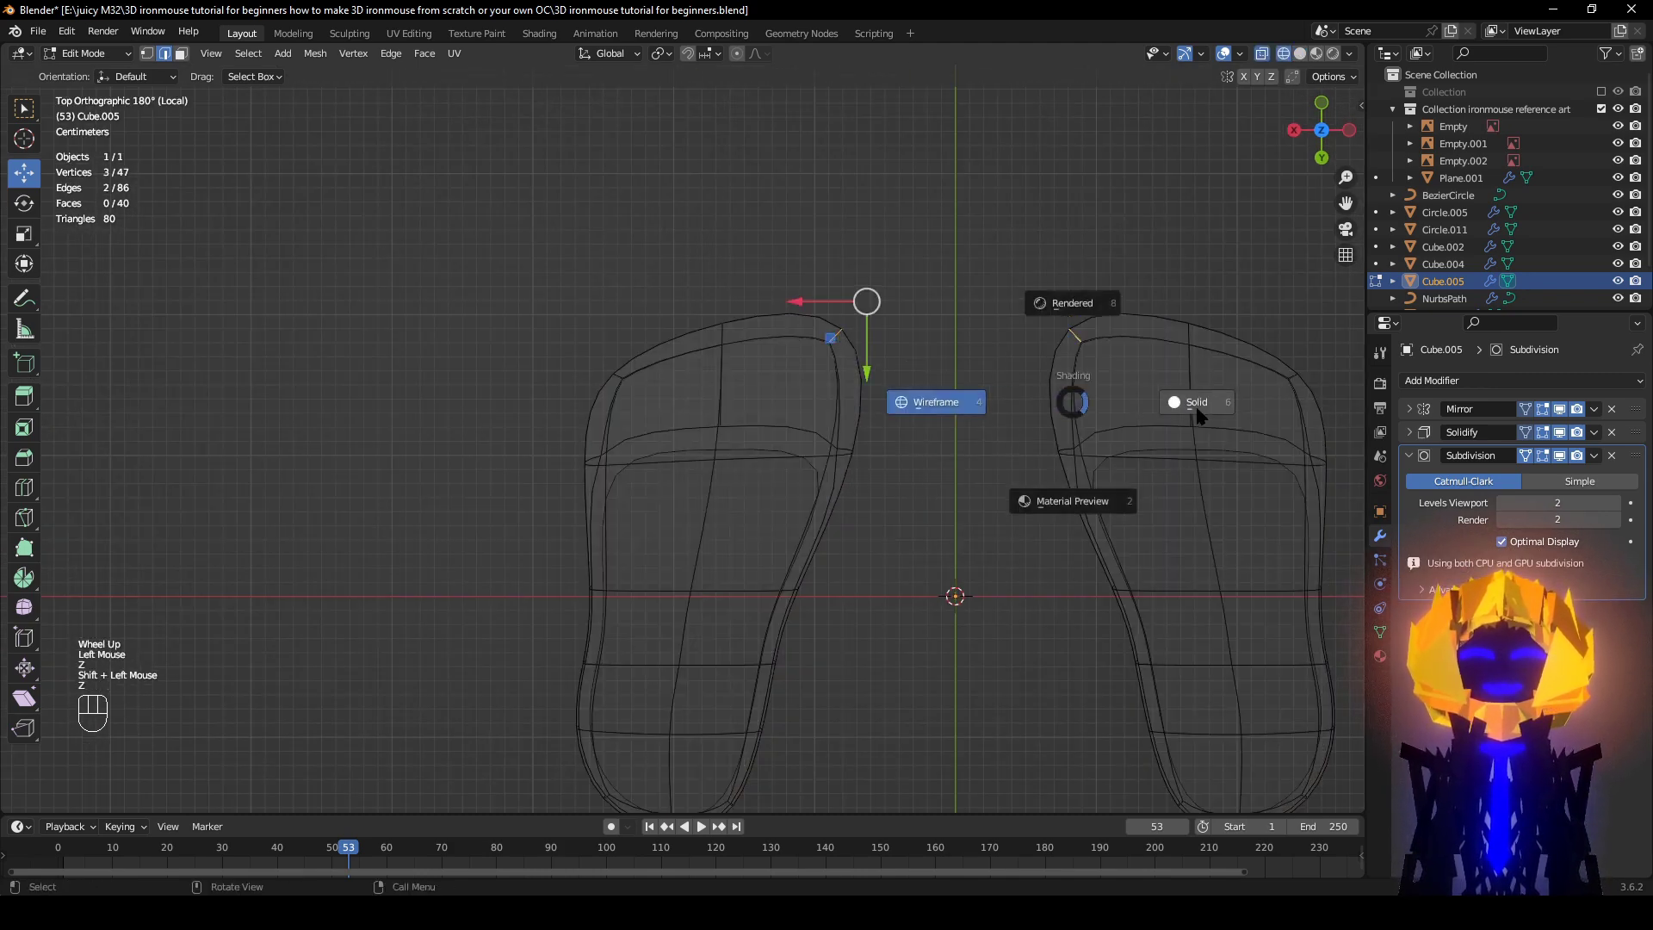
key("g")
left_click(1095, 473)
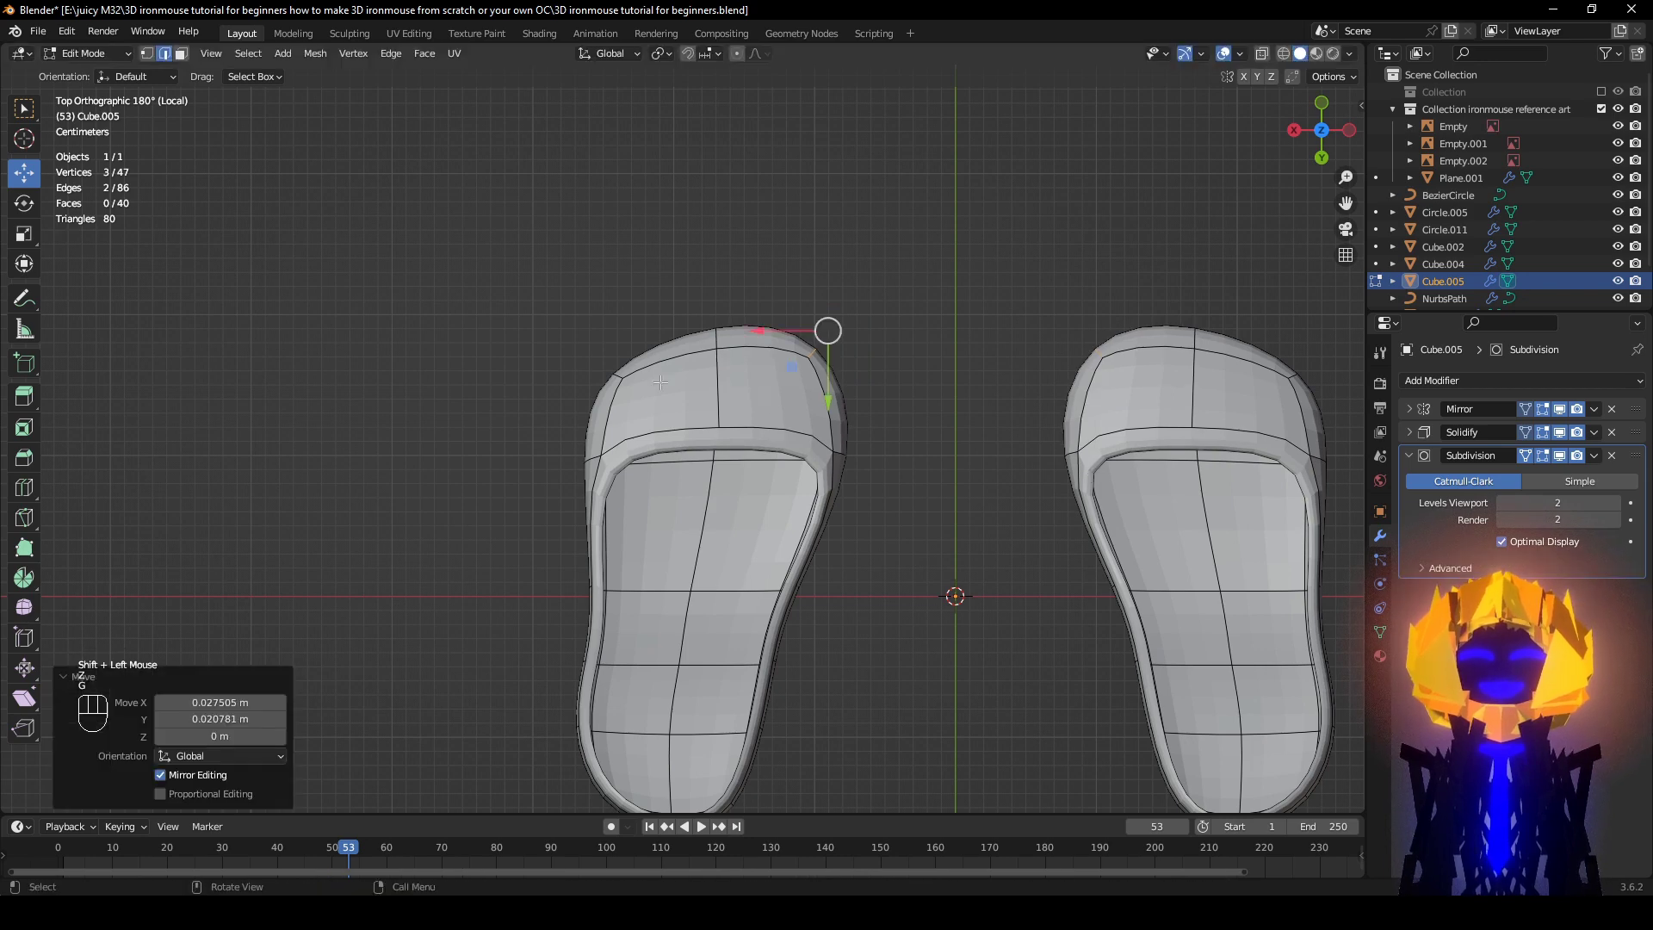
Step: Try to shift the front and inner corner edges of the toe along X
key("z")
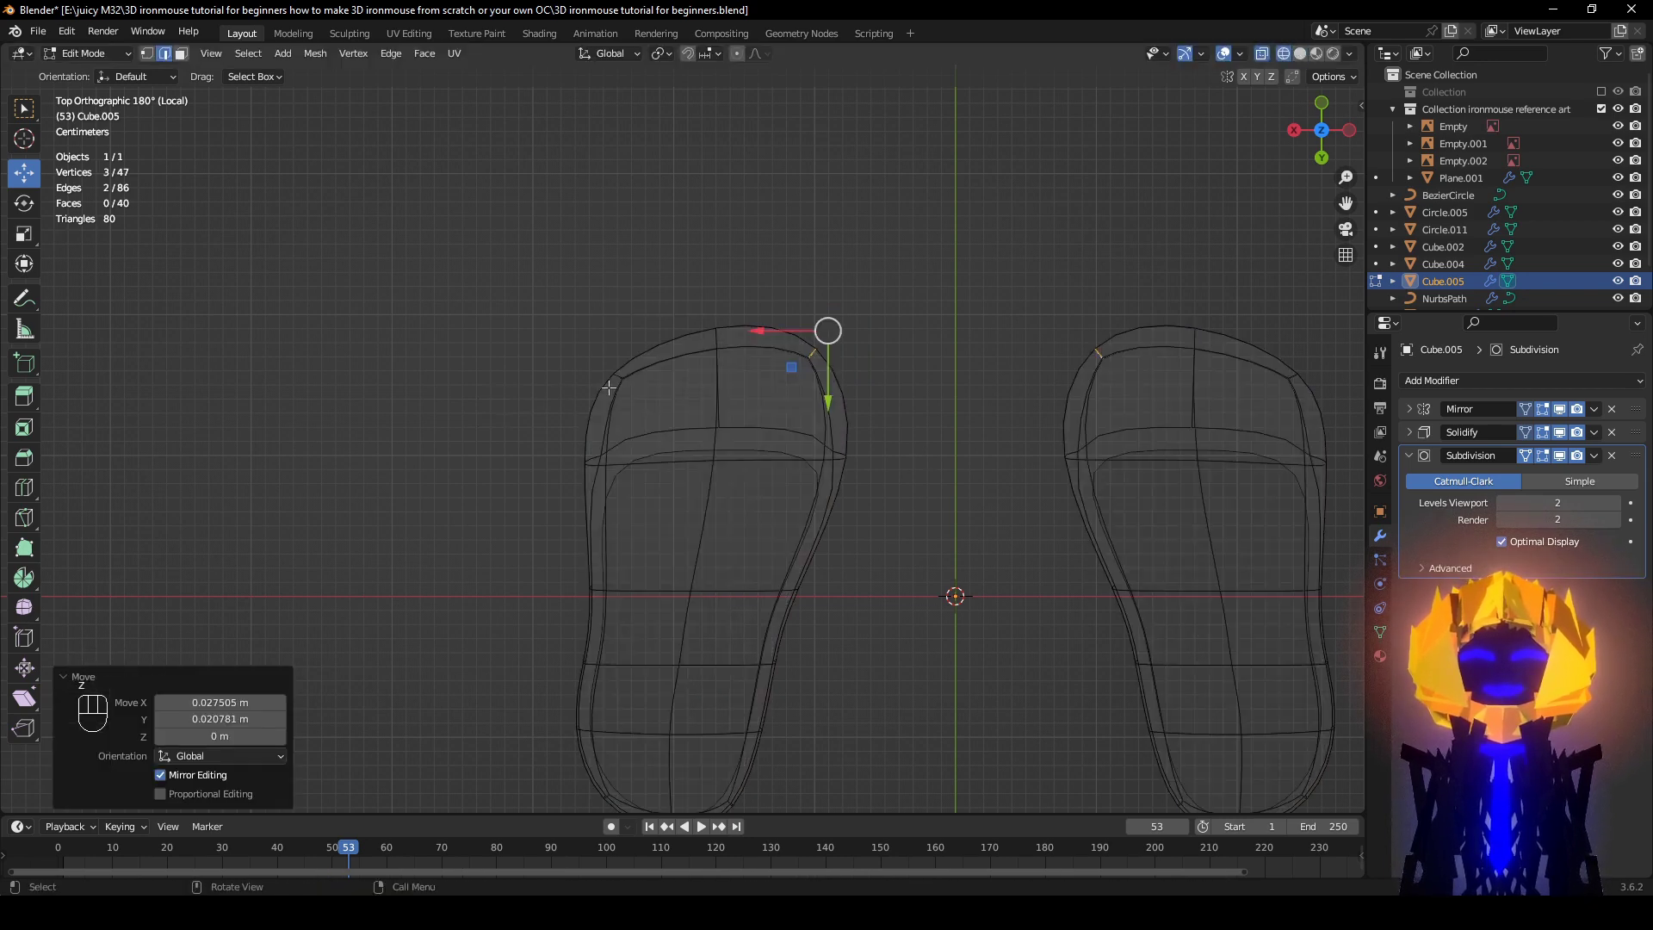
key("z")
left_click_drag(704, 305, 681, 303)
key("z")
key("z")
Step: Dissolve the horizontal edge loop running around the side of the shoe
scroll(732, 309, "down", 1)
mouse_move(732, 310)
middle_mouse_down()
mouse_move(793, 569)
mouse_move(826, 504)
middle_mouse_up()
scroll(793, 569, "up", 1)
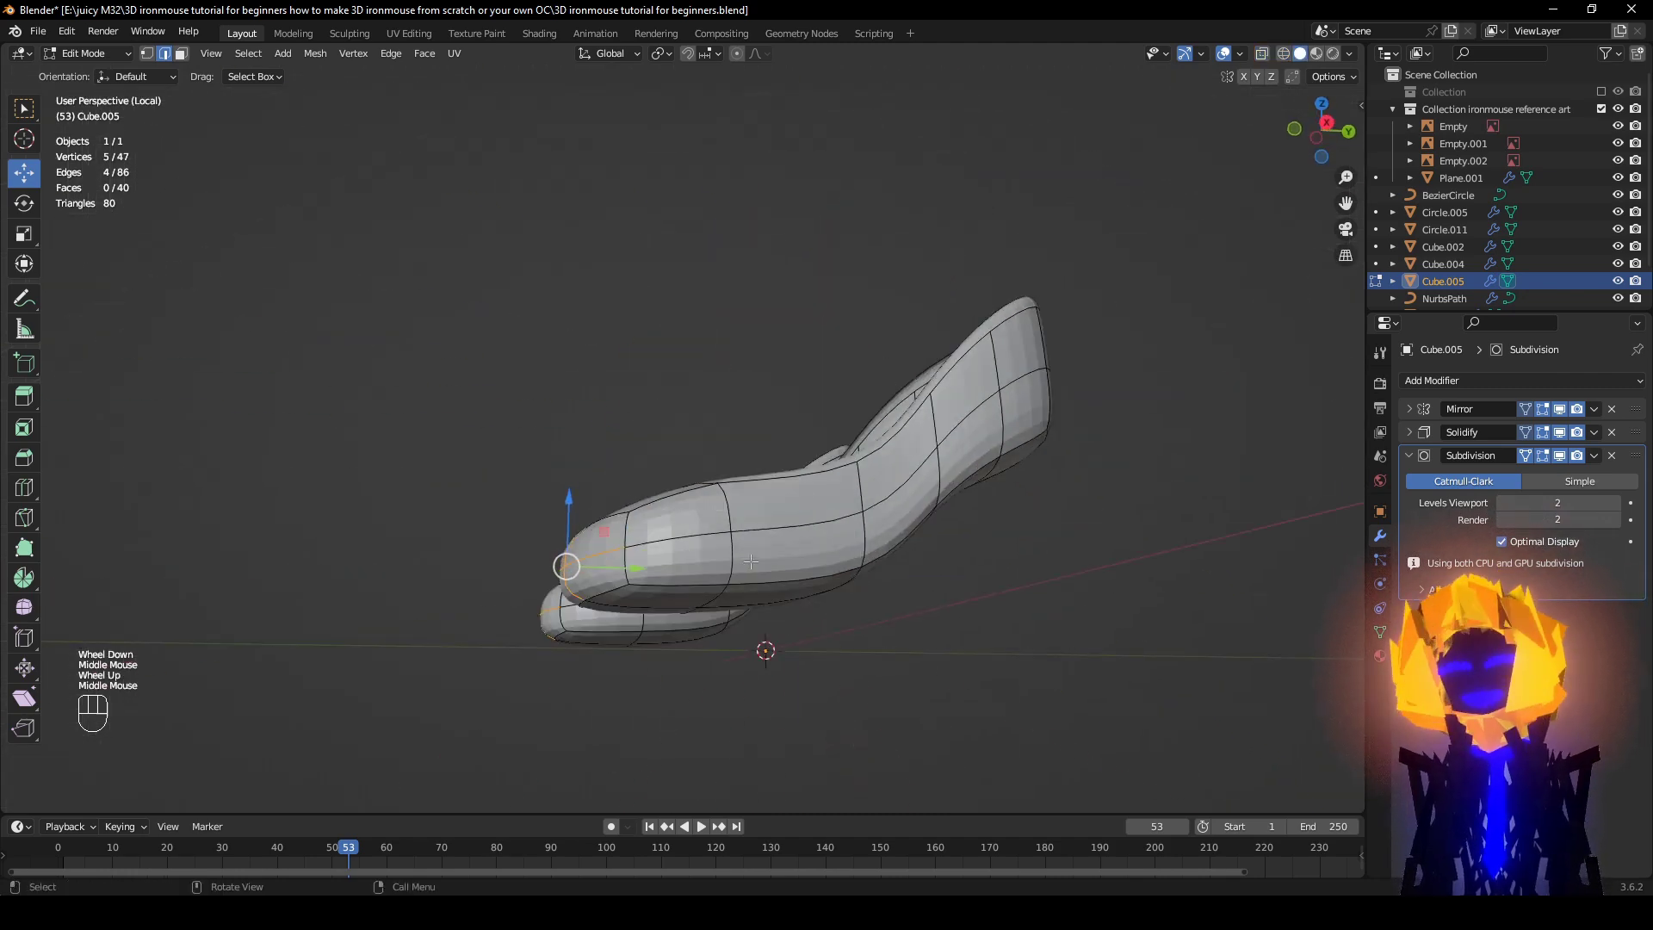
key("x")
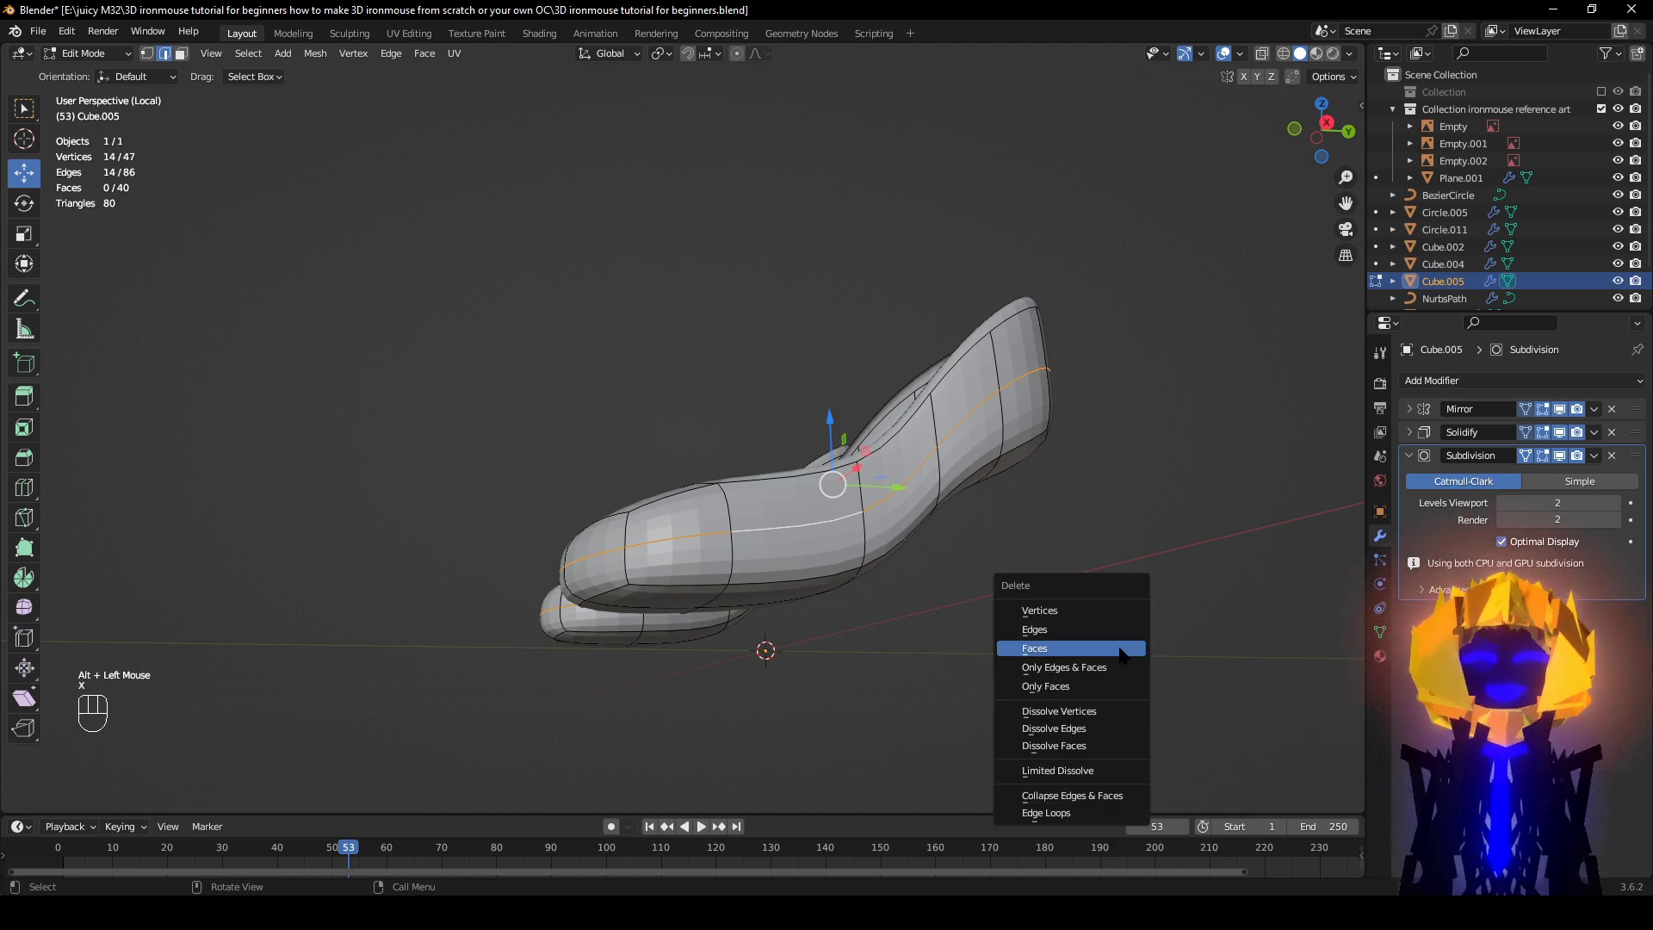
left_click(1071, 735)
Step: Compare the shoe outline from above with and without the dissolved edge loop
middle_click_drag(973, 559, 768, 720)
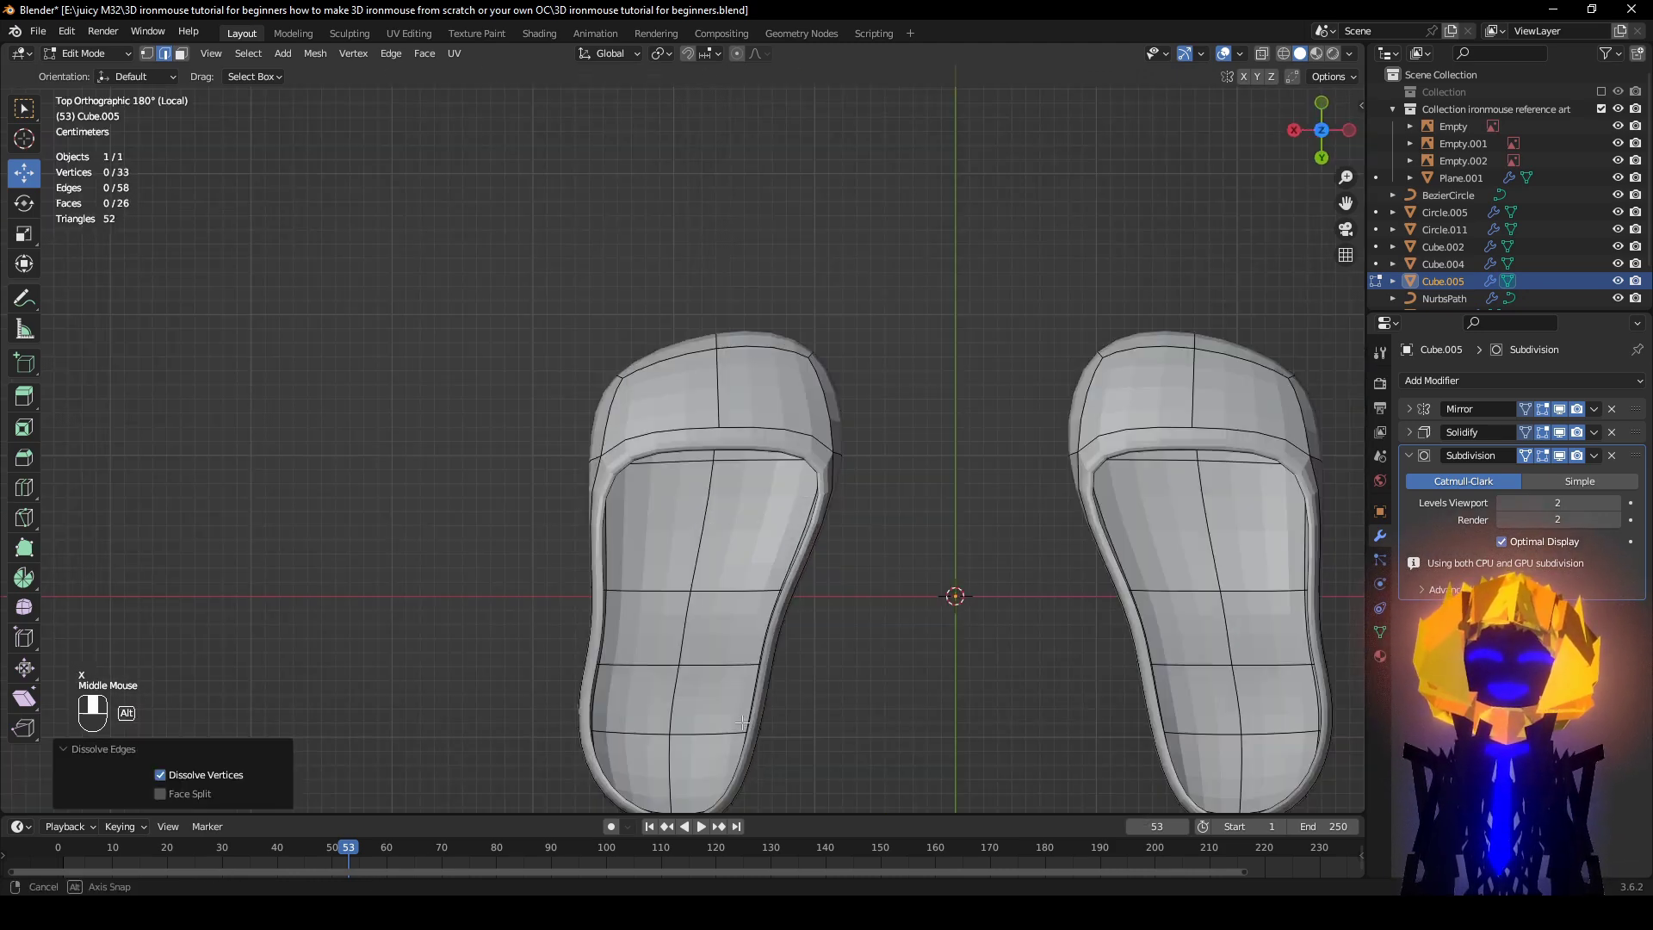
key("z")
right_click(1047, 376)
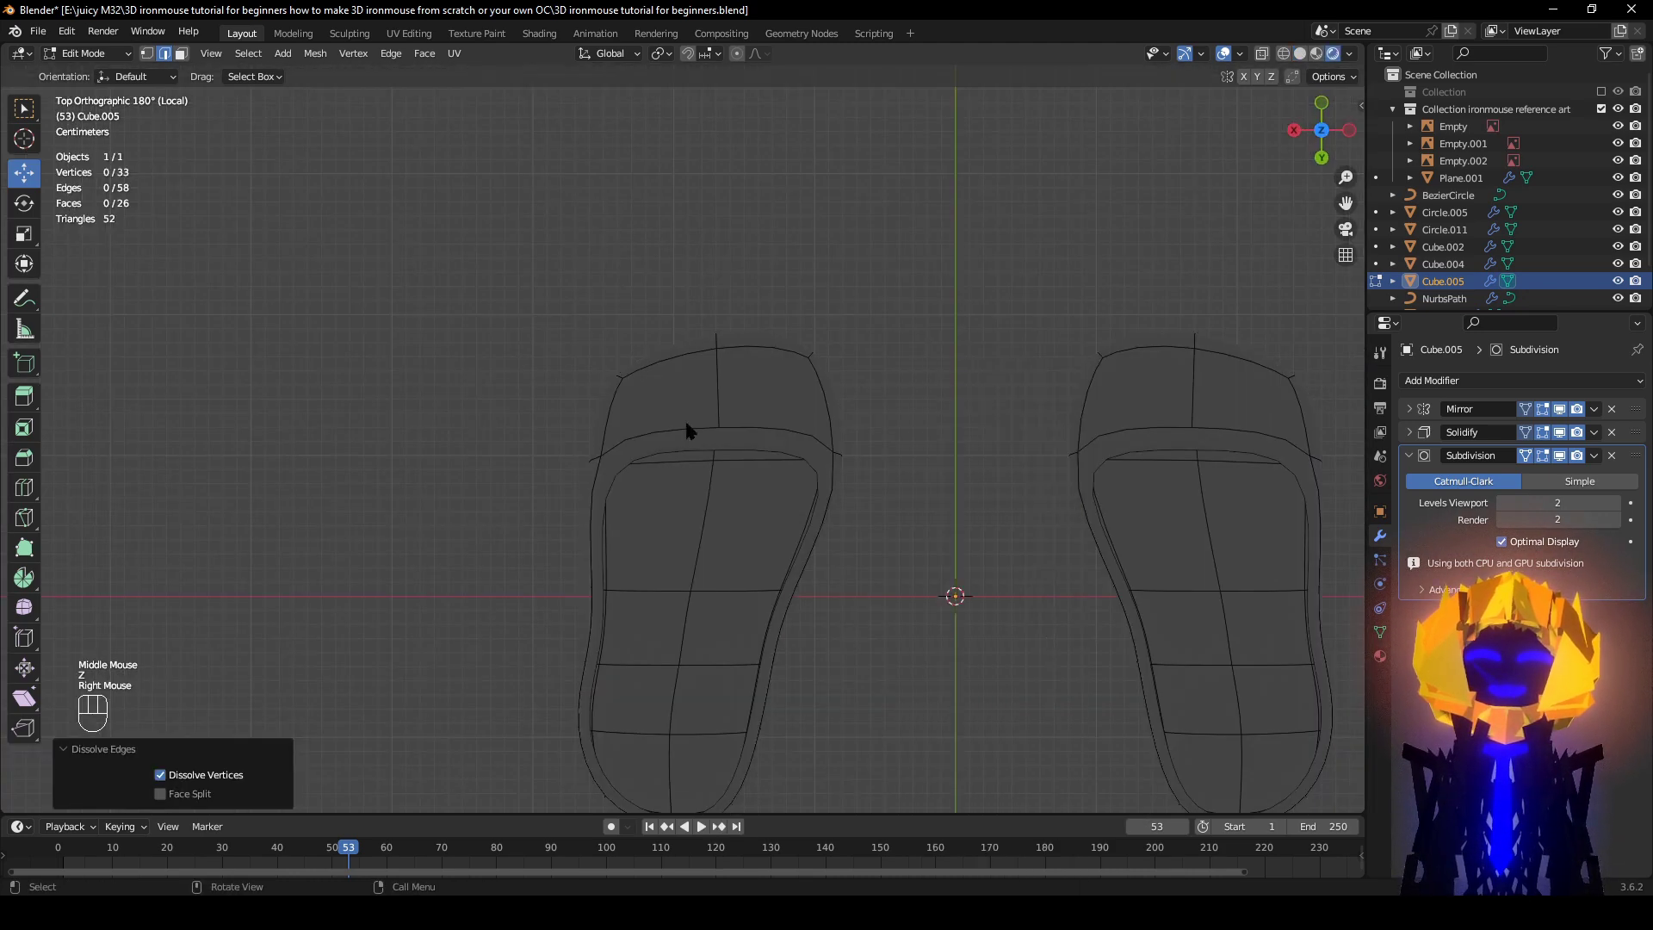
key("z")
key("ctrl+z")
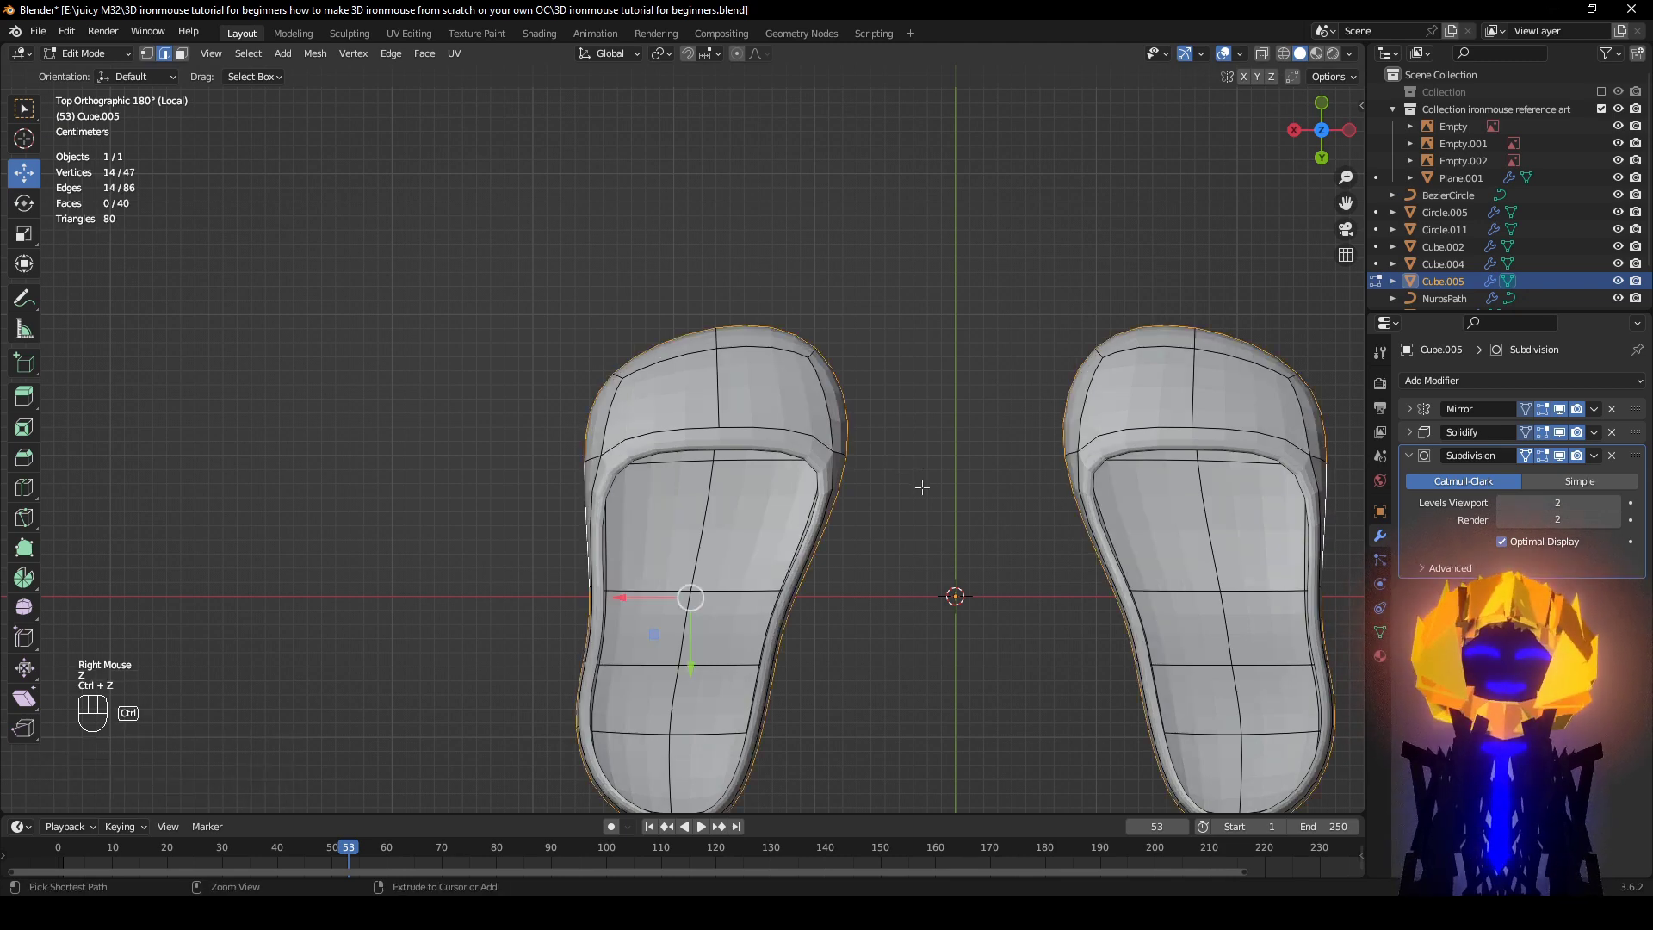
key("ctrl+shift+z")
Step: Move the inner toe corner vertices by about -0.007 m in X and -0.004 m in Y
key("z")
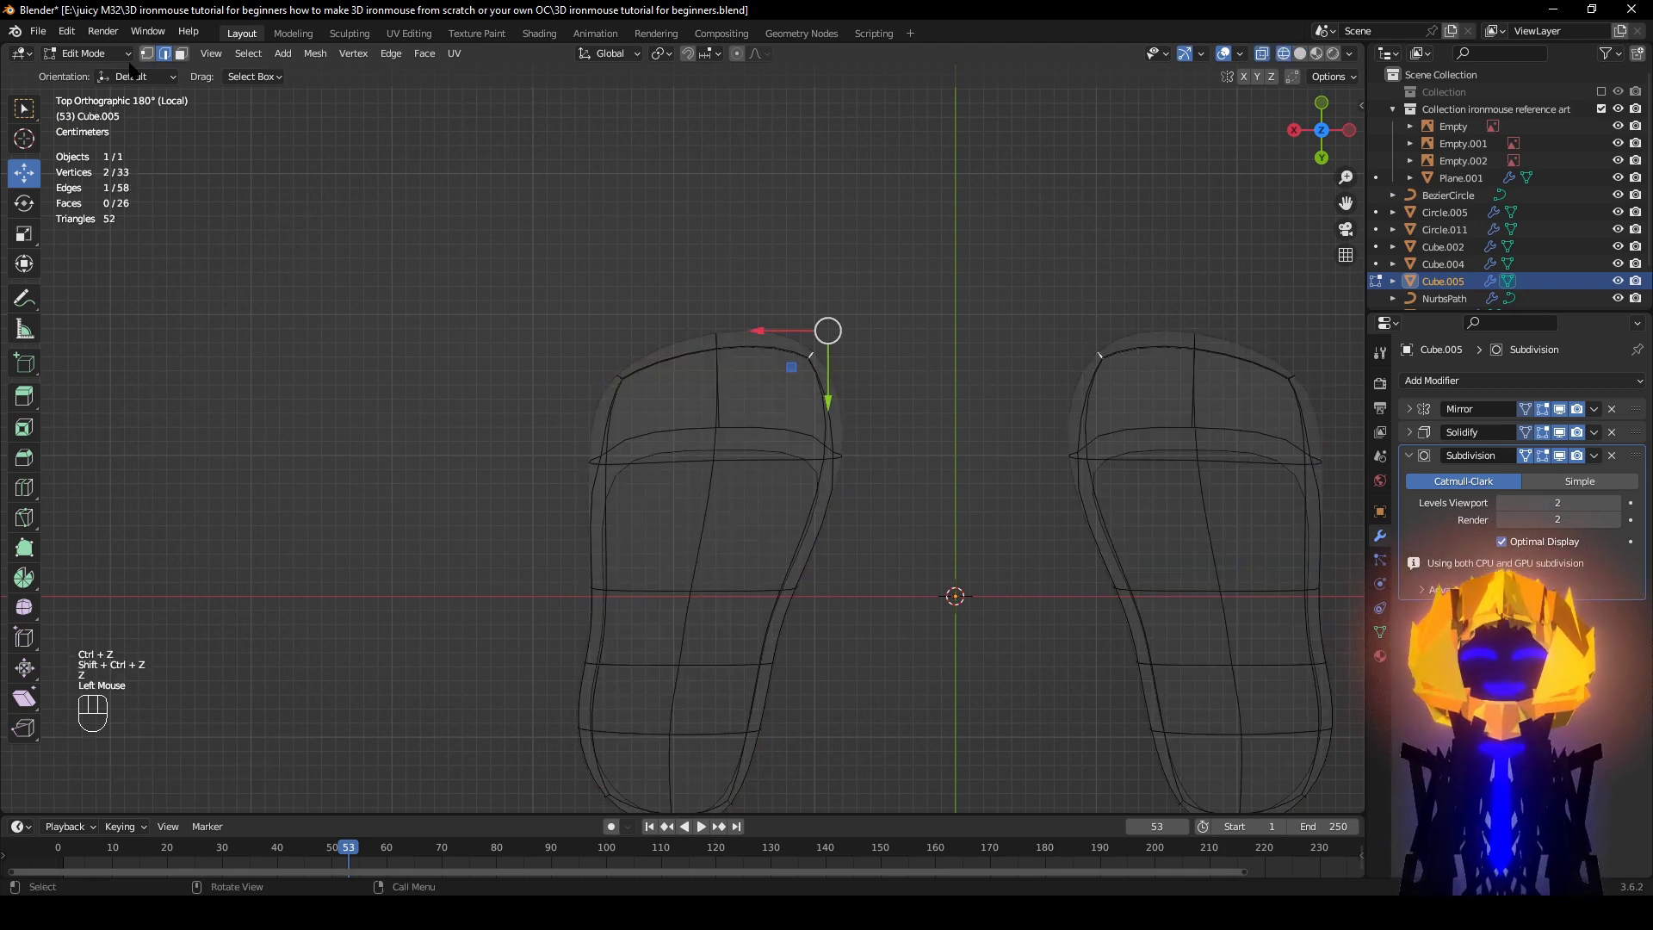
left_click_drag(940, 324, 803, 390)
key("z")
key("g")
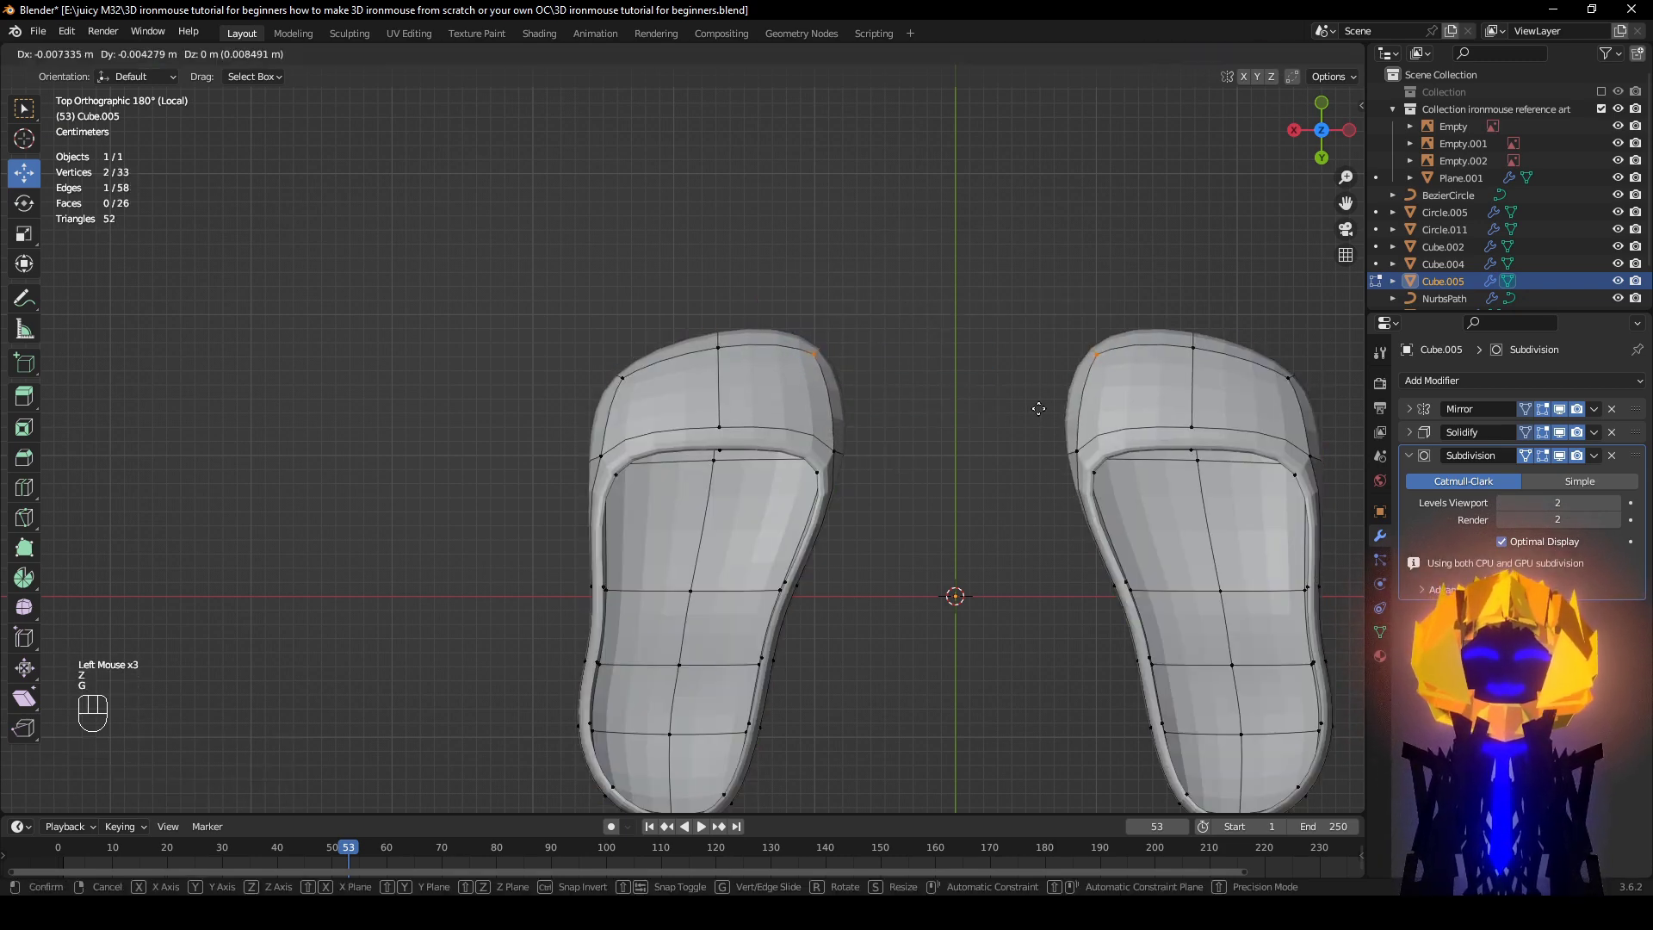
left_click(1036, 405)
middle_click_drag(682, 467, 696, 397, "shift")
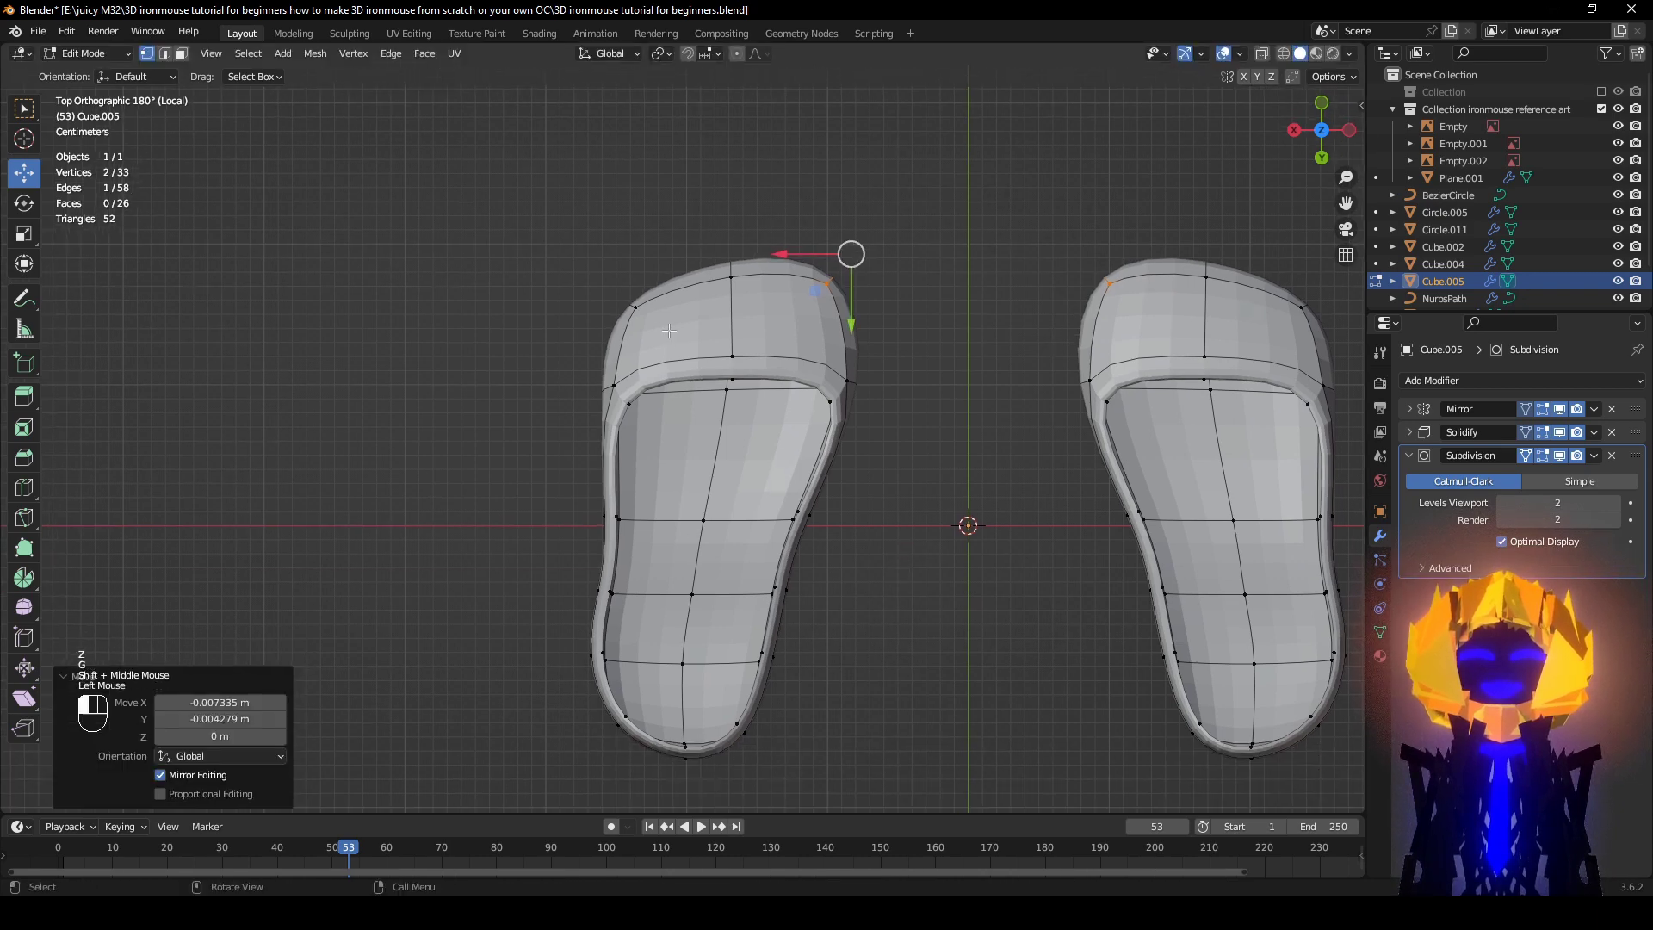
key("z")
left_click(635, 306)
key("z")
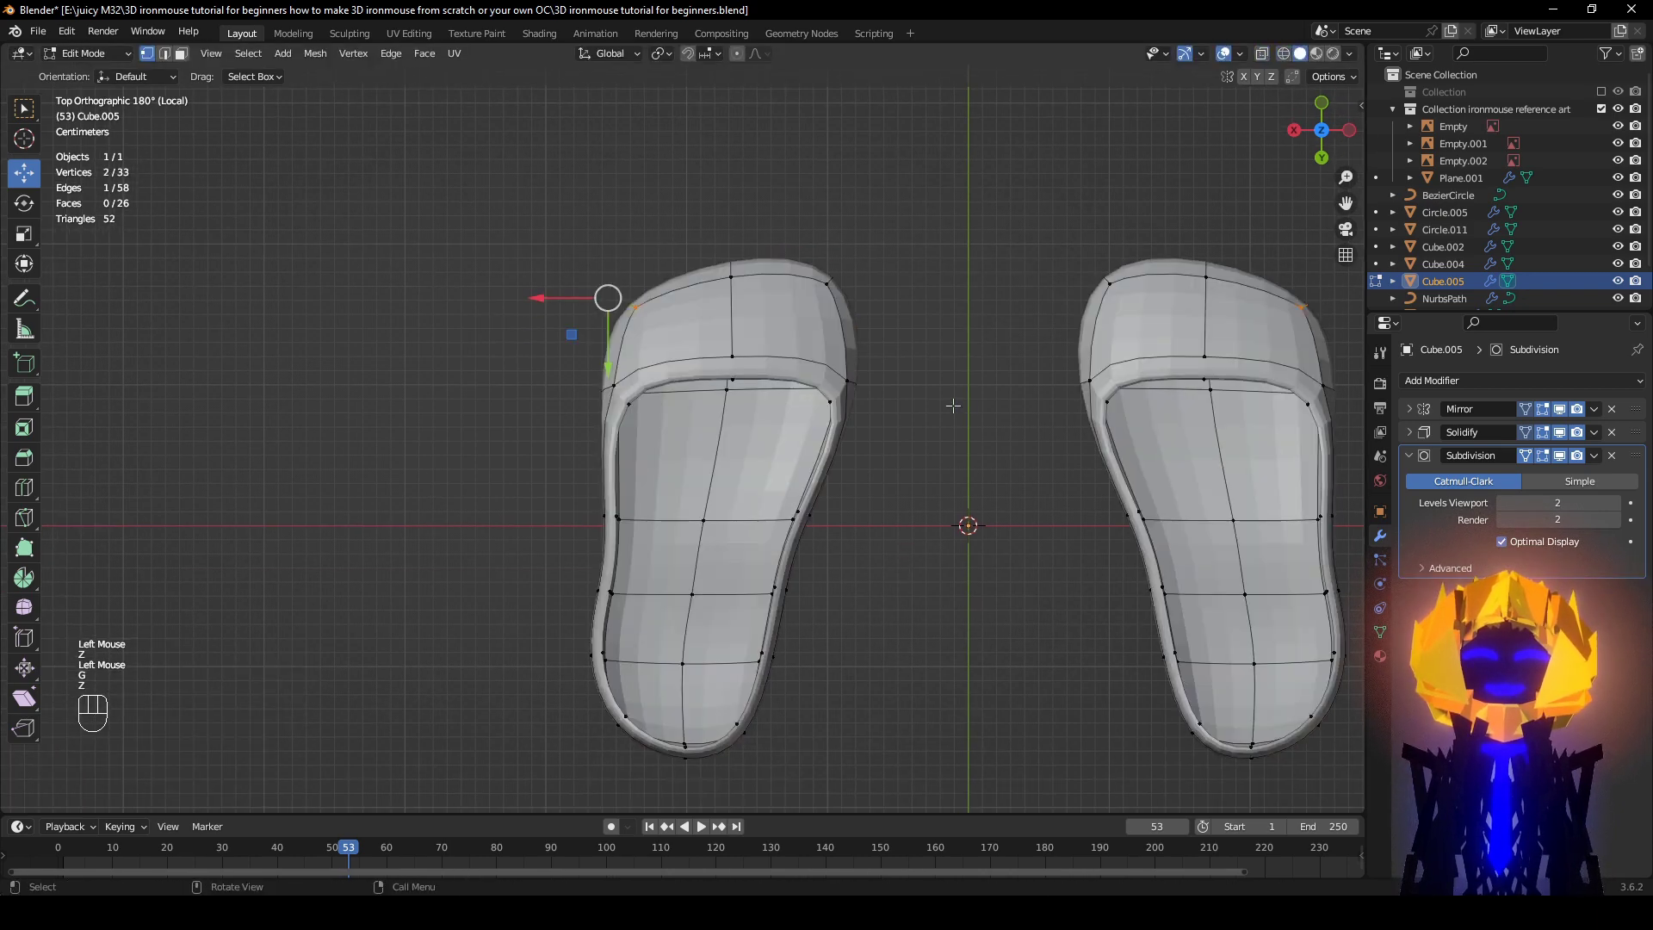
key("g")
right_click(953, 406)
Step: Move the vertices at the outer corner of the toe box opening back toward the heel along Y
key("z")
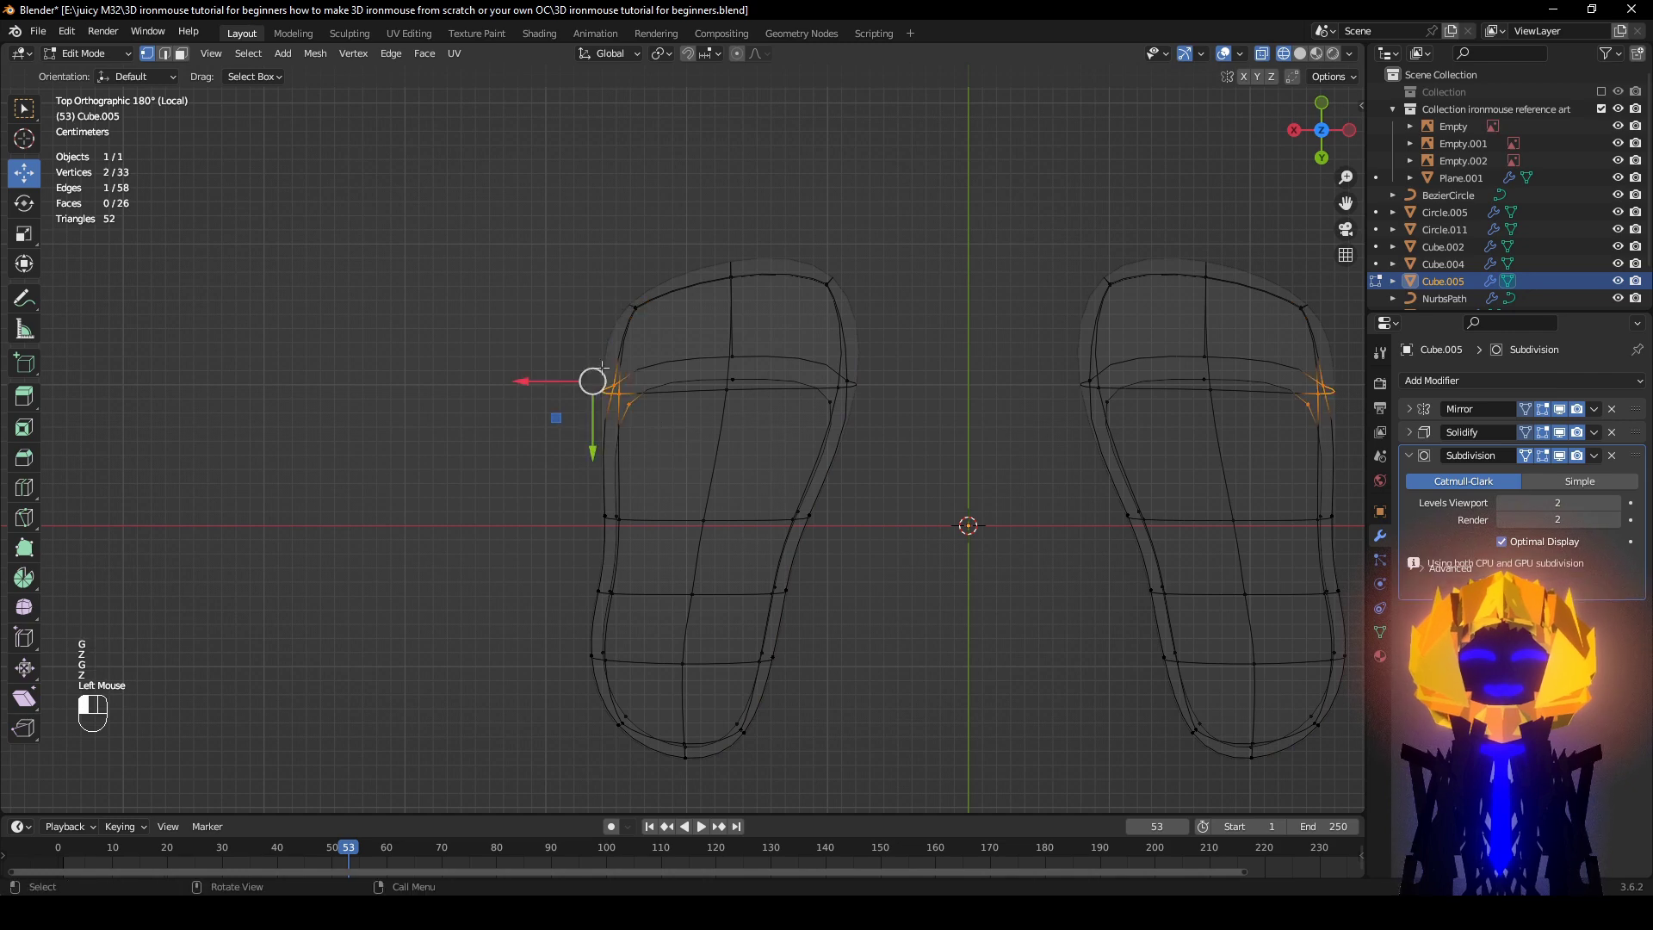
key("z")
mouse_move(592, 434)
left_mouse_down()
mouse_move(589, 495)
mouse_move(591, 482)
left_mouse_up()
Step: Move the middle and inner-corner vertices of the toe box opening to smooth its edge from above
key("z")
left_click(730, 376)
key("z")
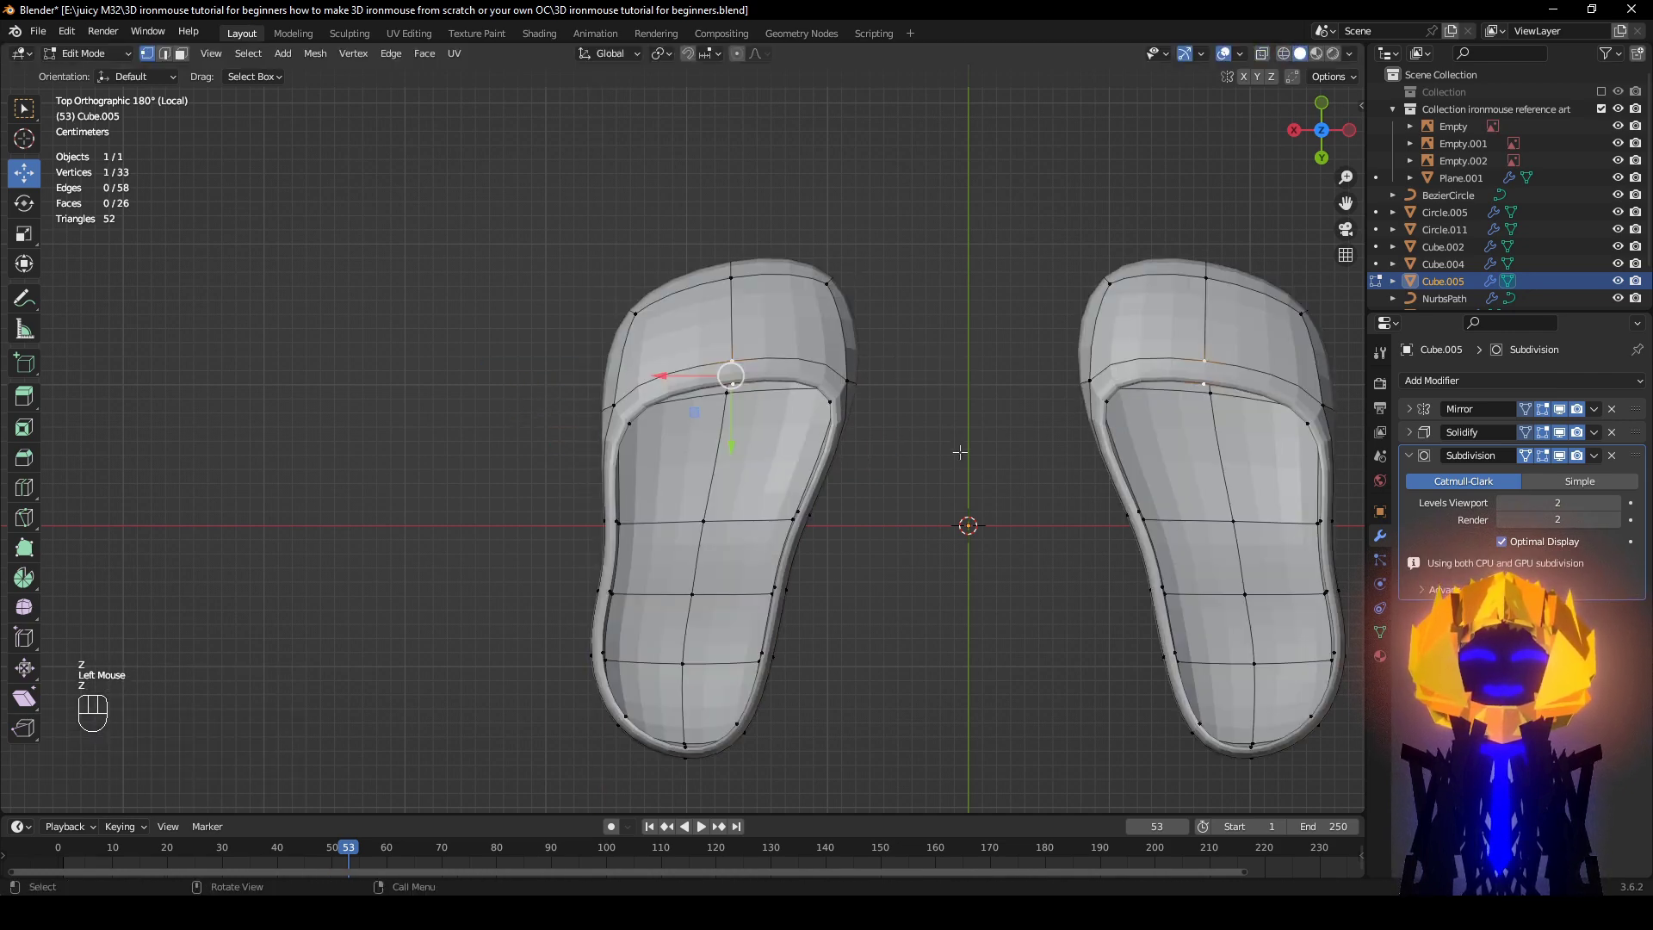
key("g")
left_click(946, 439)
left_click(842, 394)
key("g")
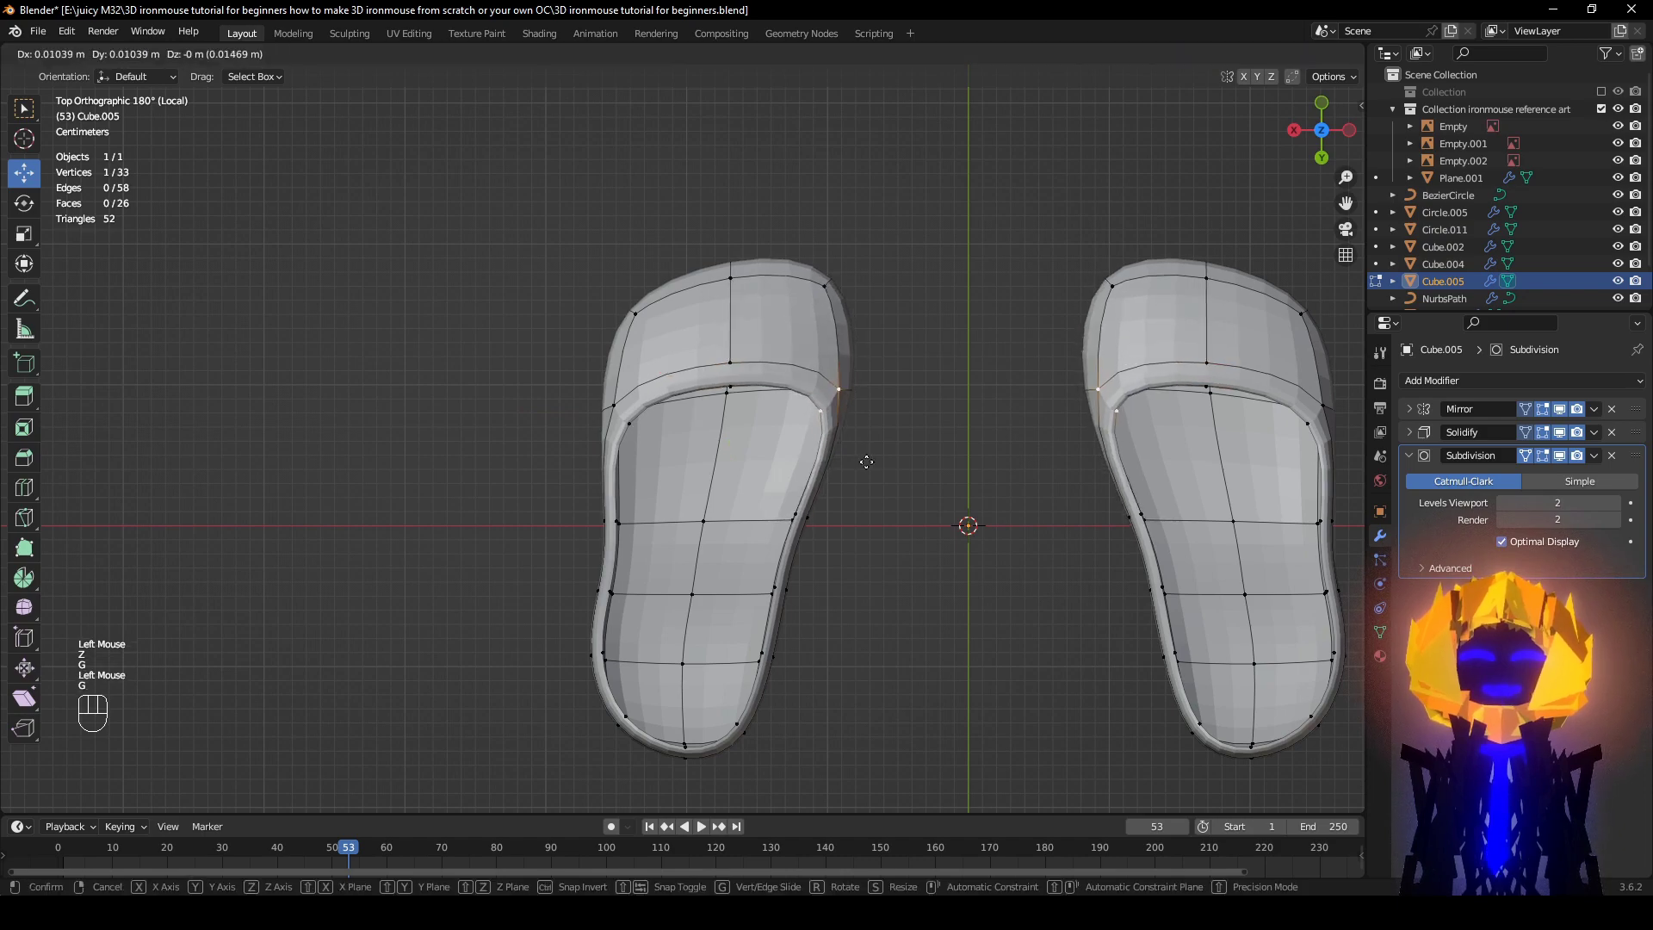
left_click(873, 450)
Step: Move the inner toe-tip corner vertices by about -0.011 m in X and -0.021 m in Y
key("KP_Divide")
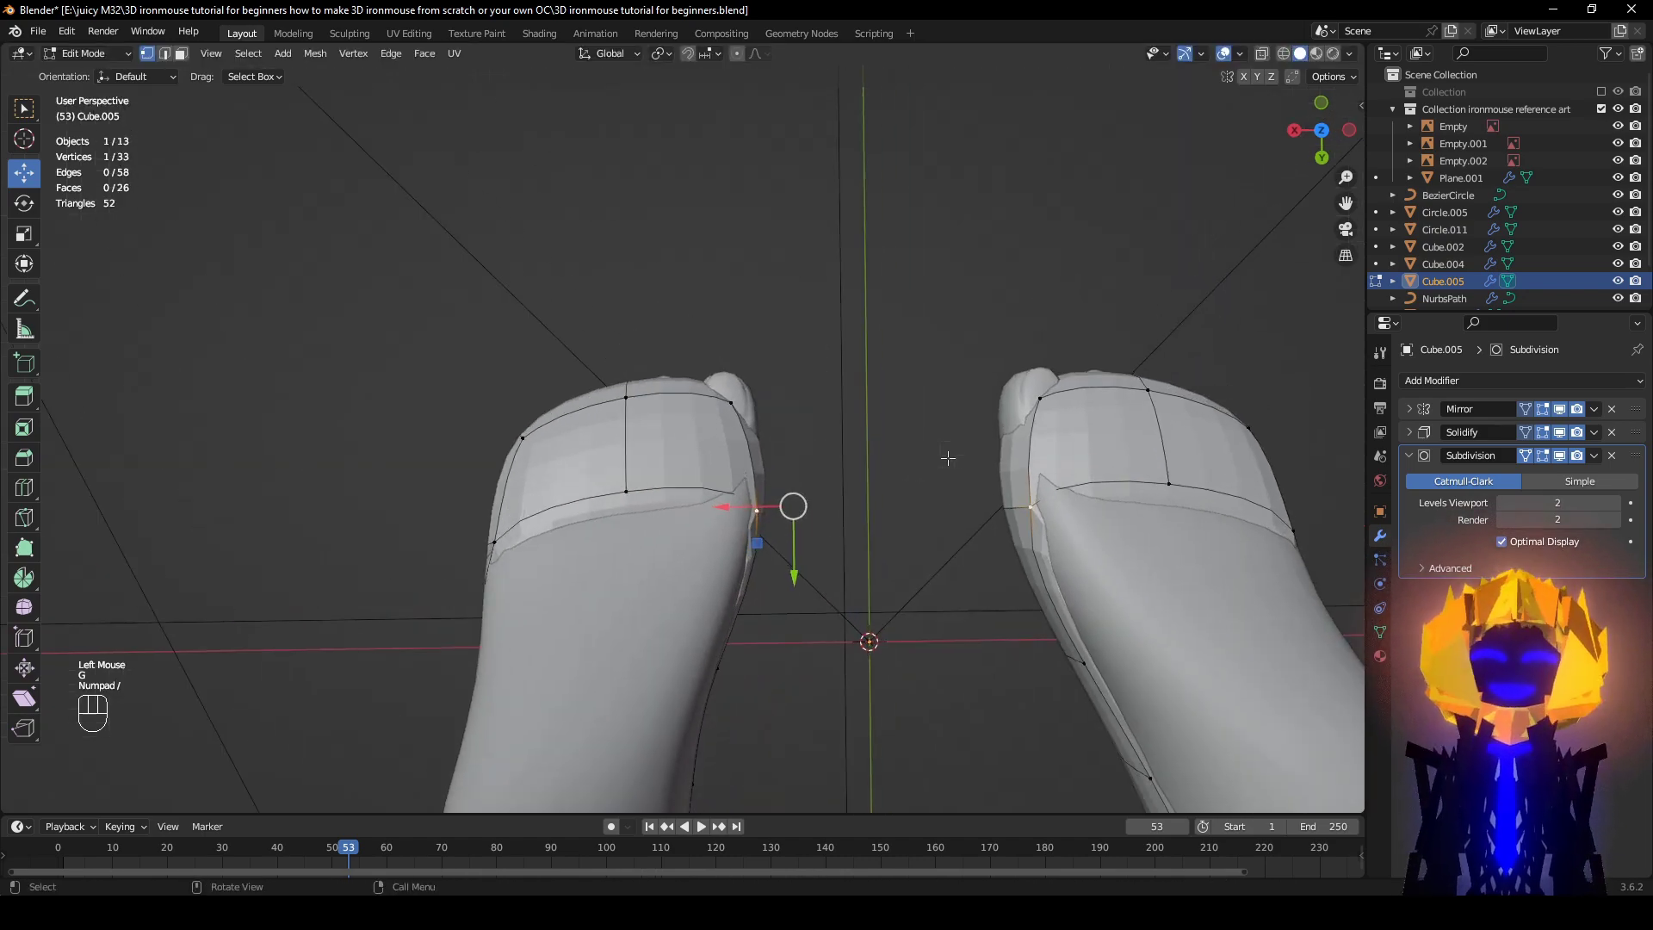
scroll(948, 458, "down", 1)
middle_click_drag(948, 458, 1203, 339)
scroll(793, 463, "up", 1)
middle_click_drag(792, 462, 301, 779)
key("KP_Divide")
scroll(268, 742, "down", 1)
middle_click_drag(685, 528, 724, 563, "shift")
scroll(724, 563, "up", 2)
key("g")
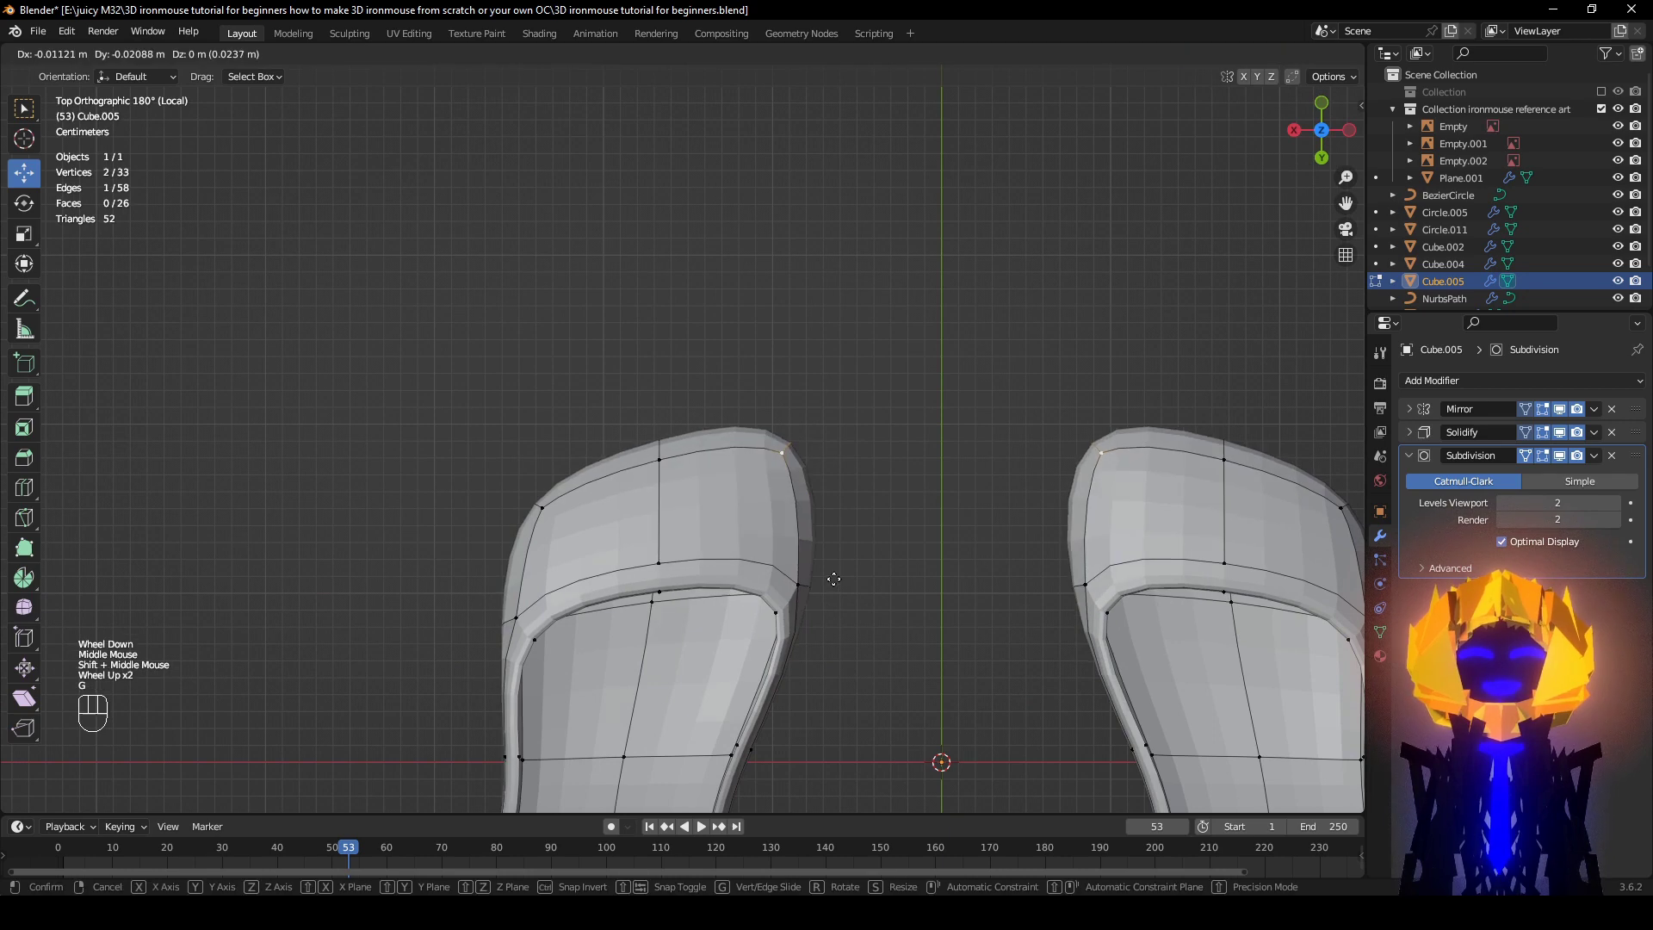
left_click(834, 579)
Step: Reposition the middle vertices at the front of the toe to even out the outline from above
key("z")
left_click_drag(711, 513, 630, 423)
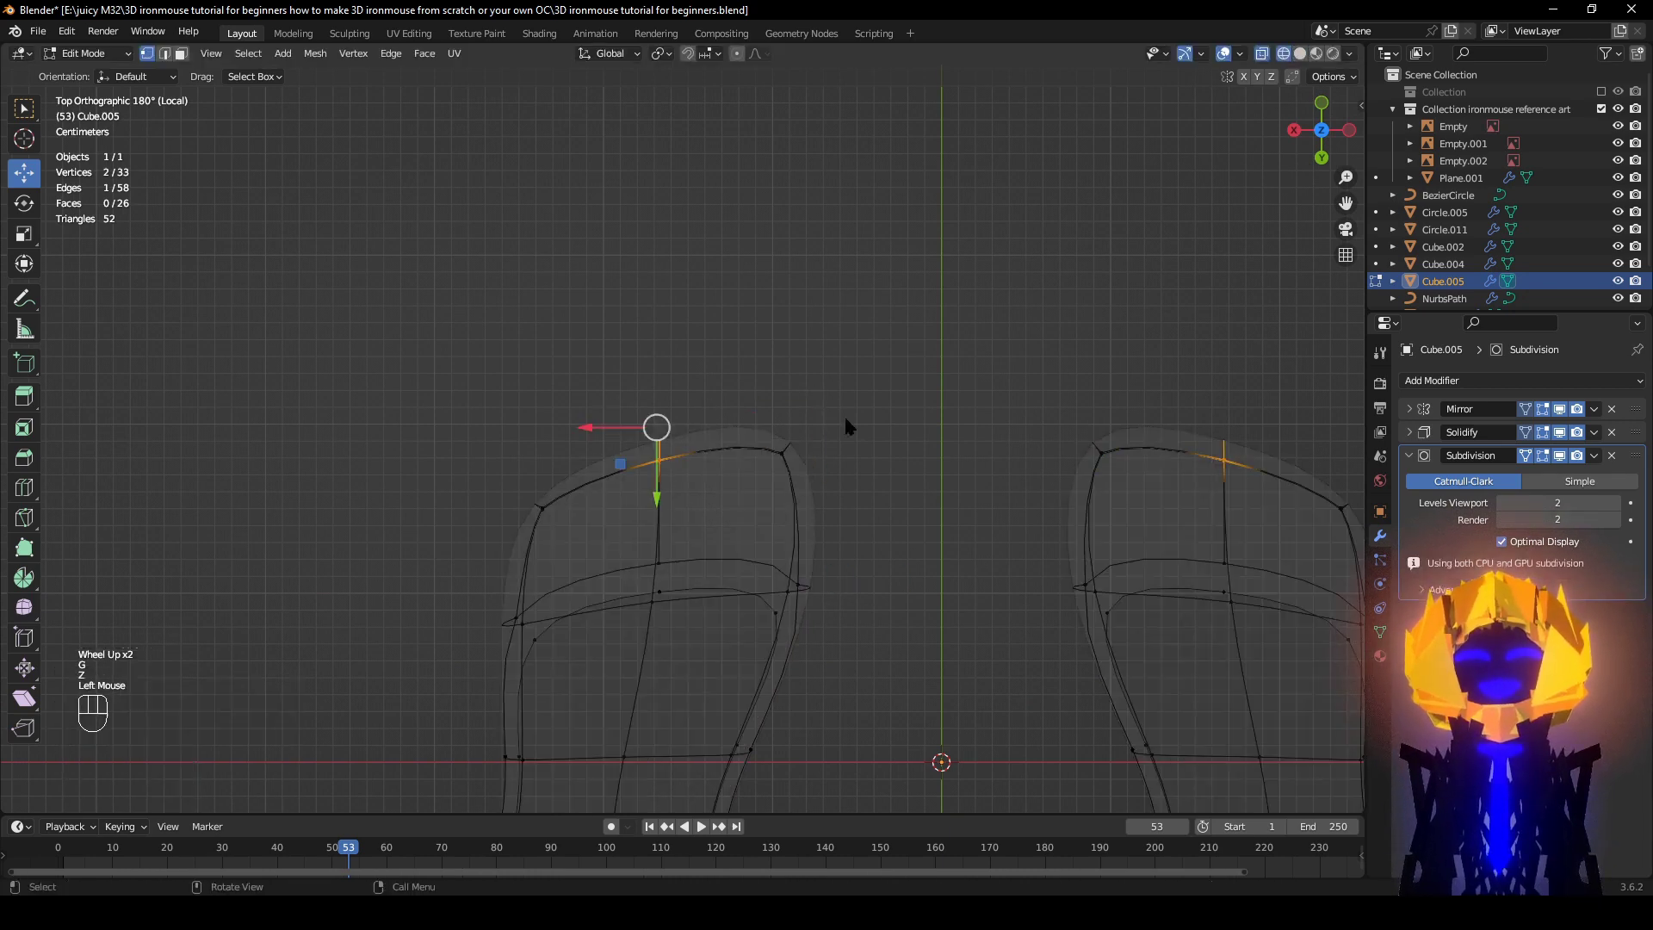
key("z")
key("g")
left_click(983, 426)
Step: Add a centered horizontal edge loop around the side of the shoe
scroll(830, 515, "down", 1, "shift")
middle_click_drag(830, 515, 990, 370, "shift")
scroll(808, 494, "down", 2)
key("KP_Divide")
scroll(848, 413, "down", 2)
middle_click_drag(848, 414, 1119, 292)
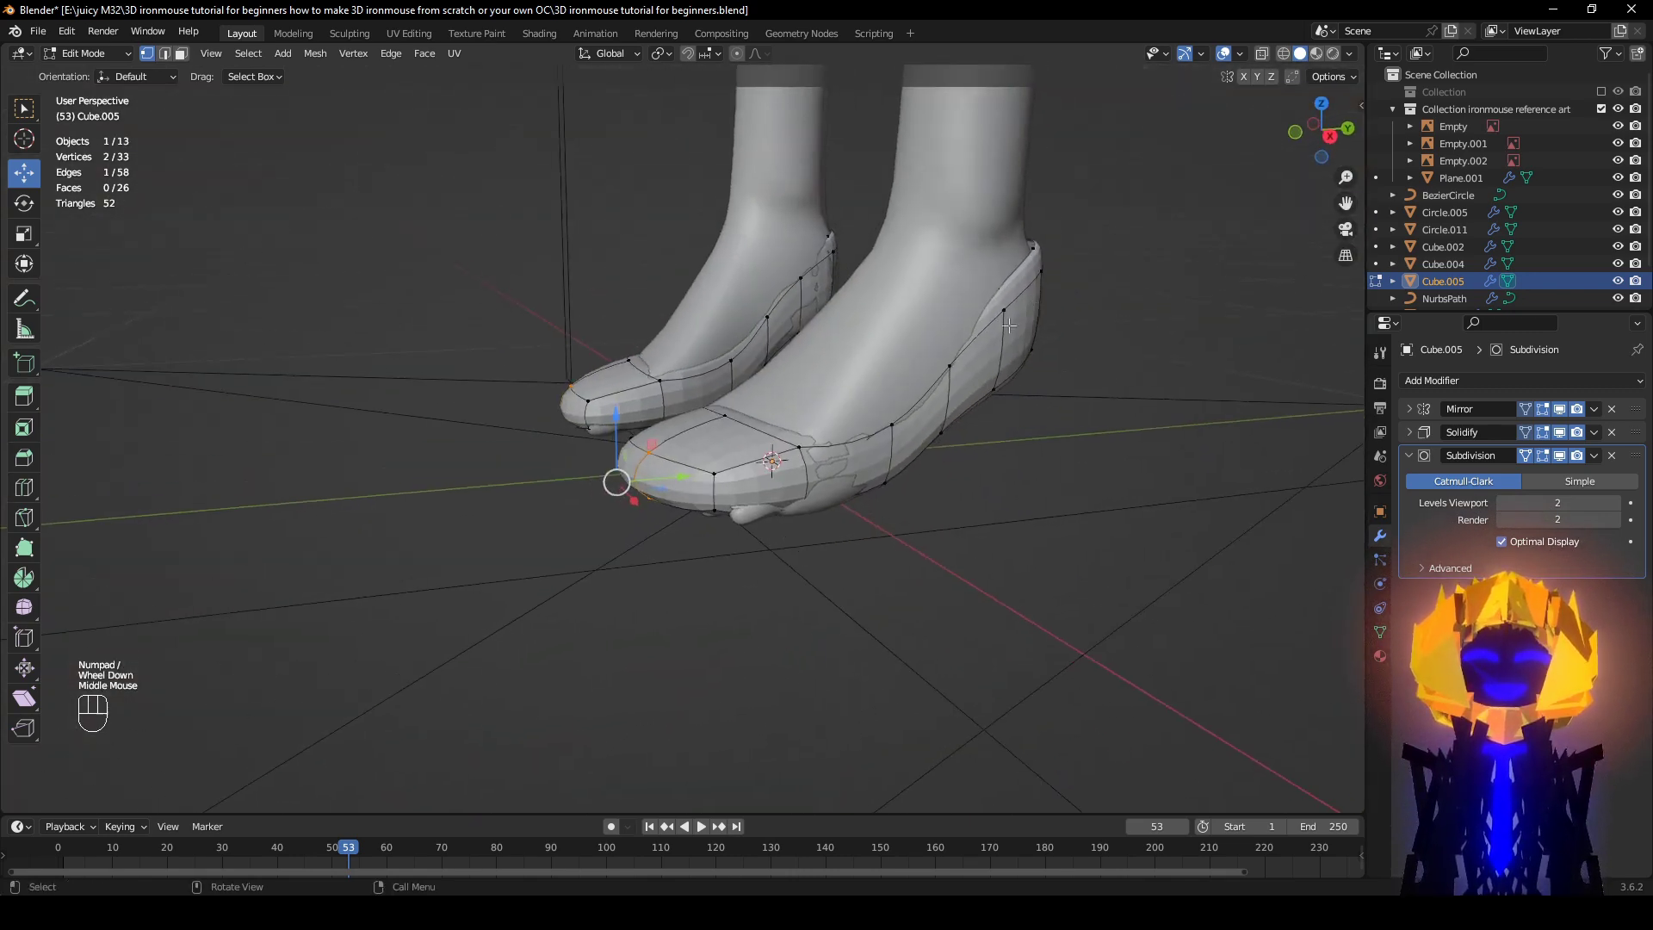
scroll(573, 383, "up", 1)
middle_click_drag(572, 384, 720, 385)
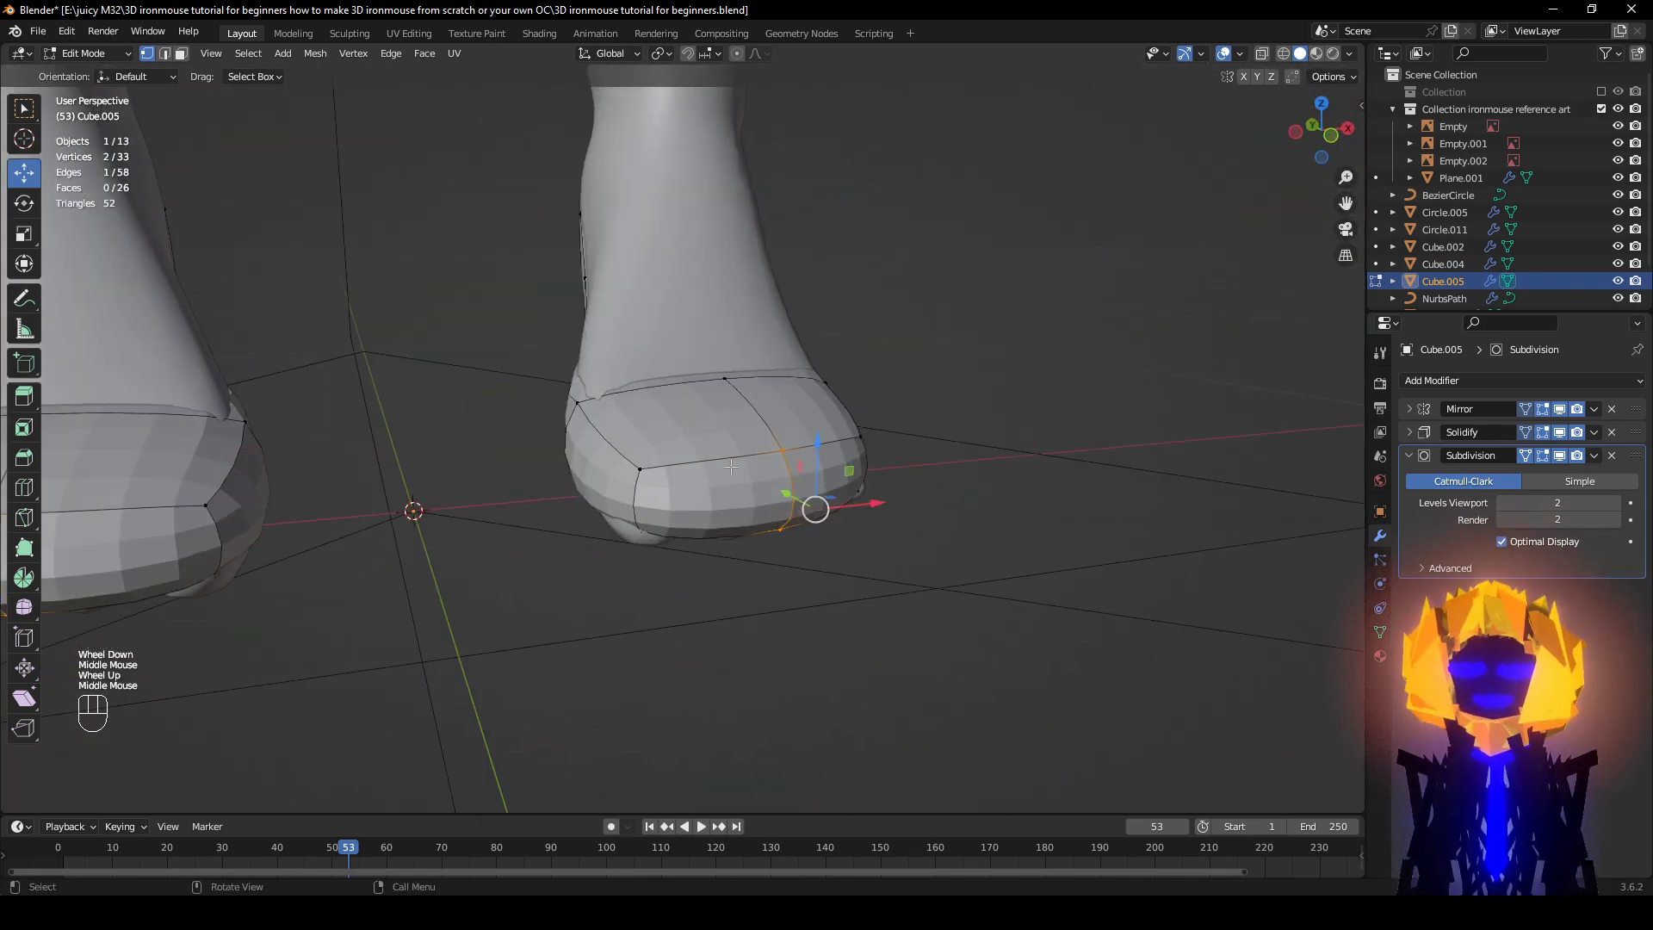
key("ctrl+r")
left_click(784, 472)
right_click(786, 472)
Step: Raise the rim vertices around the toe box opening along Z, one pair by about 0.011 m and a single vertex by about 0.013 m
scroll(786, 473, "down", 1)
middle_click_drag(786, 473, 878, 430)
scroll(878, 430, "up", 3)
left_click(515, 386)
left_click_drag(479, 305, 478, 297)
middle_click_drag(479, 297, 443, 400)
left_click(640, 423, "shift")
middle_click_drag(715, 342, 693, 319)
left_click_drag(704, 305, 717, 269)
middle_click_drag(716, 269, 628, 274)
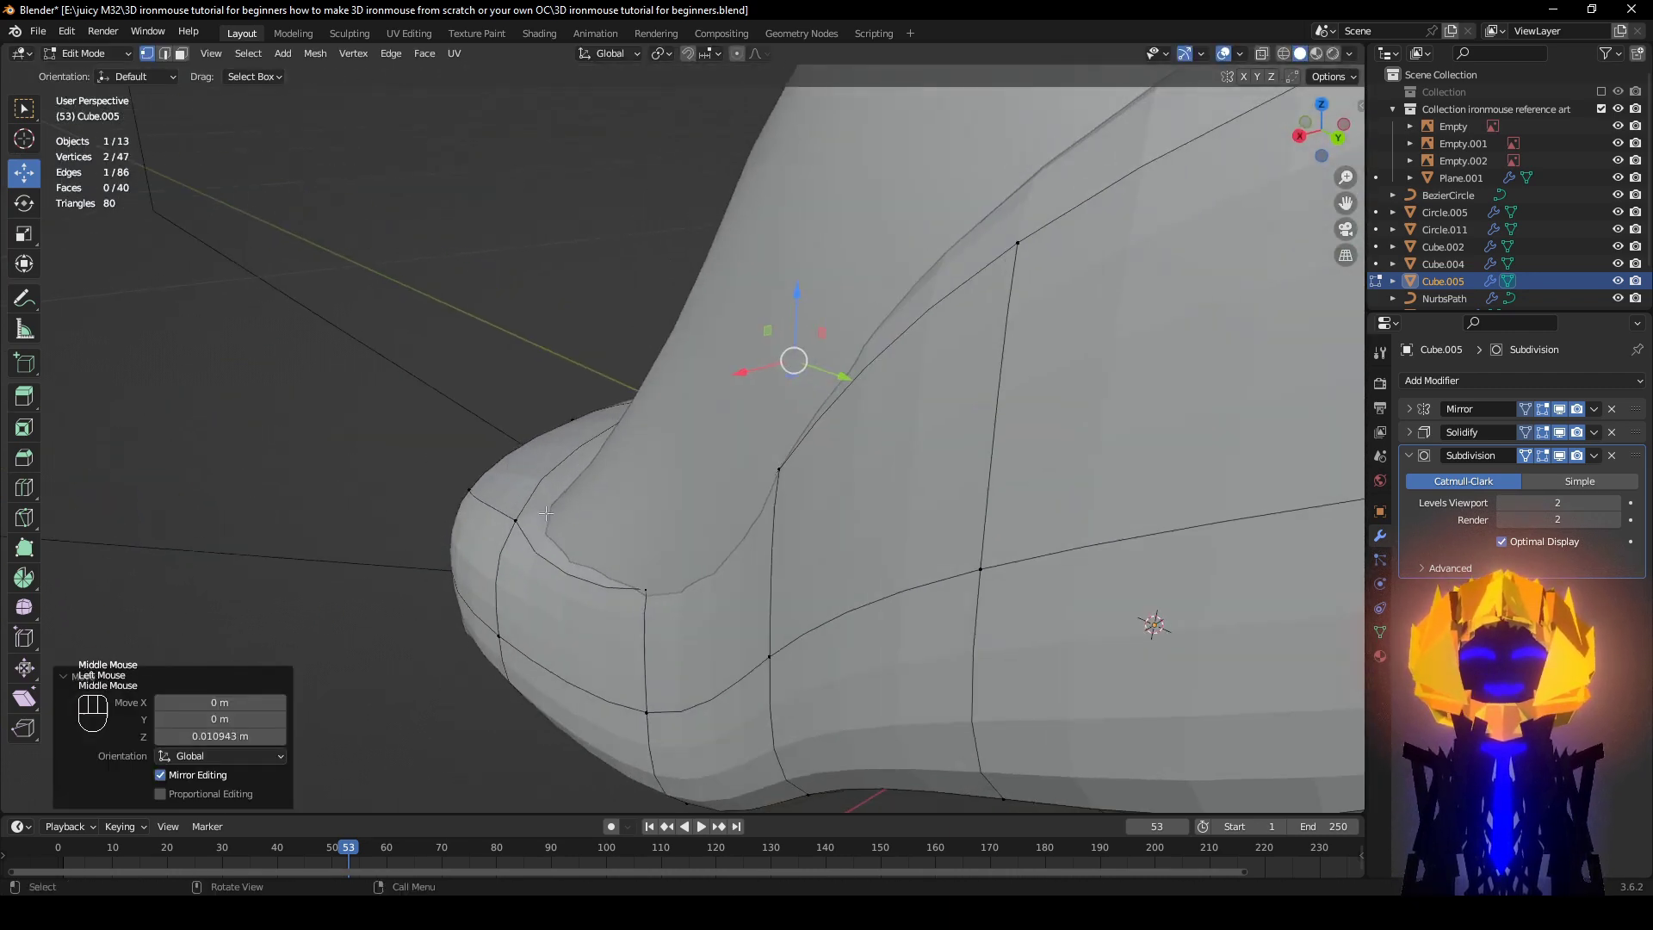
left_click(515, 529)
left_click_drag(468, 455, 471, 410)
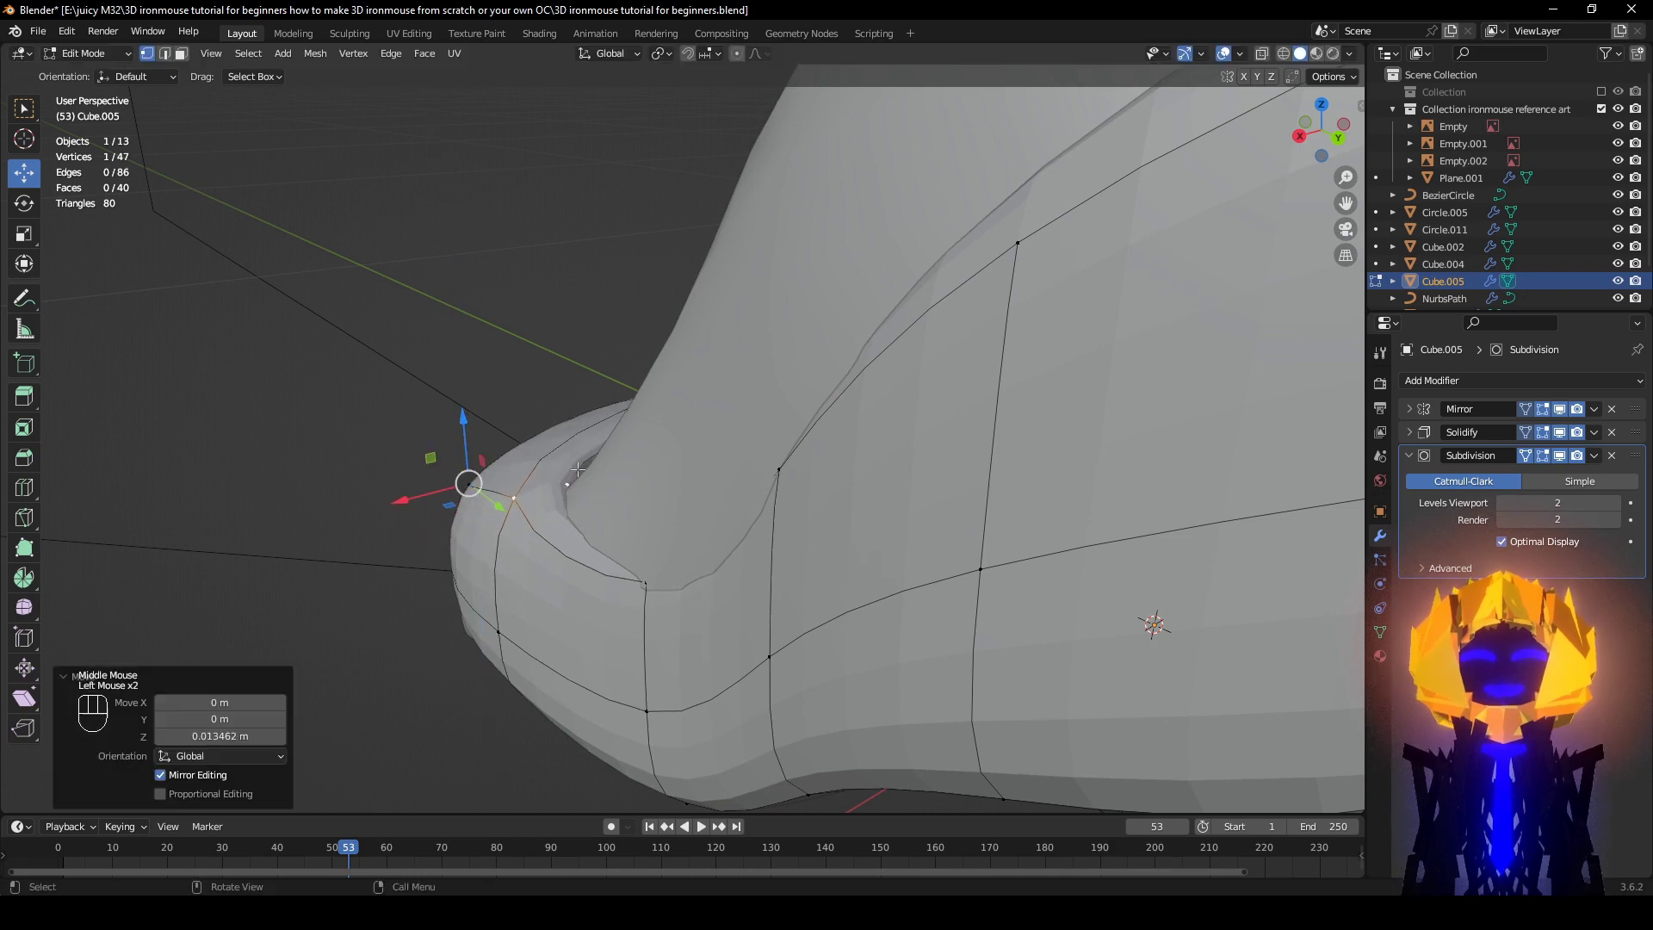
Step: Move the two side rim vertices behind the toe box outward along X, away from the foot
middle_click_drag(471, 410, 708, 415)
middle_click_drag(708, 415, 663, 474, "shift")
middle_click_drag(663, 474, 633, 491)
left_click(816, 492)
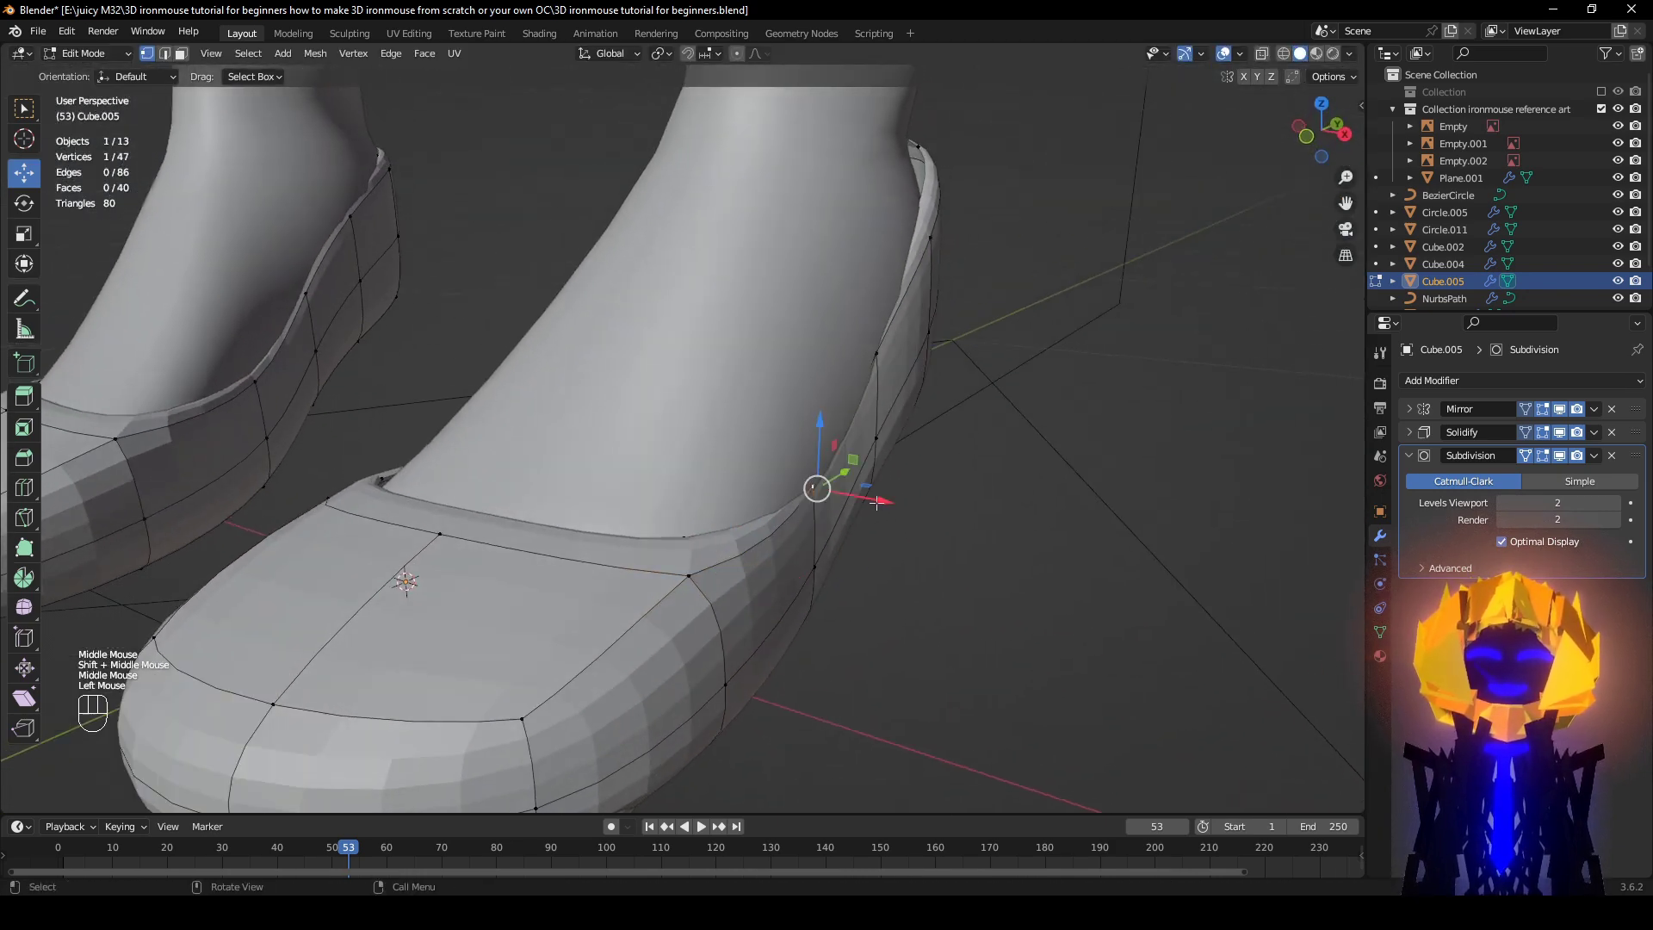
left_click_drag(876, 503, 910, 508)
left_click(878, 351)
left_click_drag(947, 338, 975, 340)
Step: Shift more rim vertices along the shoe opening sideways, first a pair and then a single vertex
middle_click_drag(840, 403, 973, 379)
middle_click_drag(585, 495, 742, 536, "shift")
left_click(639, 480)
left_click(580, 361, "shift")
middle_click_drag(603, 370, 591, 386)
left_click_drag(669, 389, 644, 395)
middle_click_drag(494, 210, 576, 431, "shift")
middle_click_drag(577, 430, 616, 434)
left_click(594, 443)
left_click_drag(630, 414, 603, 427)
Step: Fatten the horizontal edge loop around the side of the shoe outward by about 0.0096 m
middle_click_drag(603, 427, 904, 433)
scroll(889, 432, "down", 1)
middle_click_drag(715, 508, 818, 525)
middle_click_drag(818, 525, 998, 621, "shift")
scroll(795, 494, "down", 2)
left_click(626, 453, "alt")
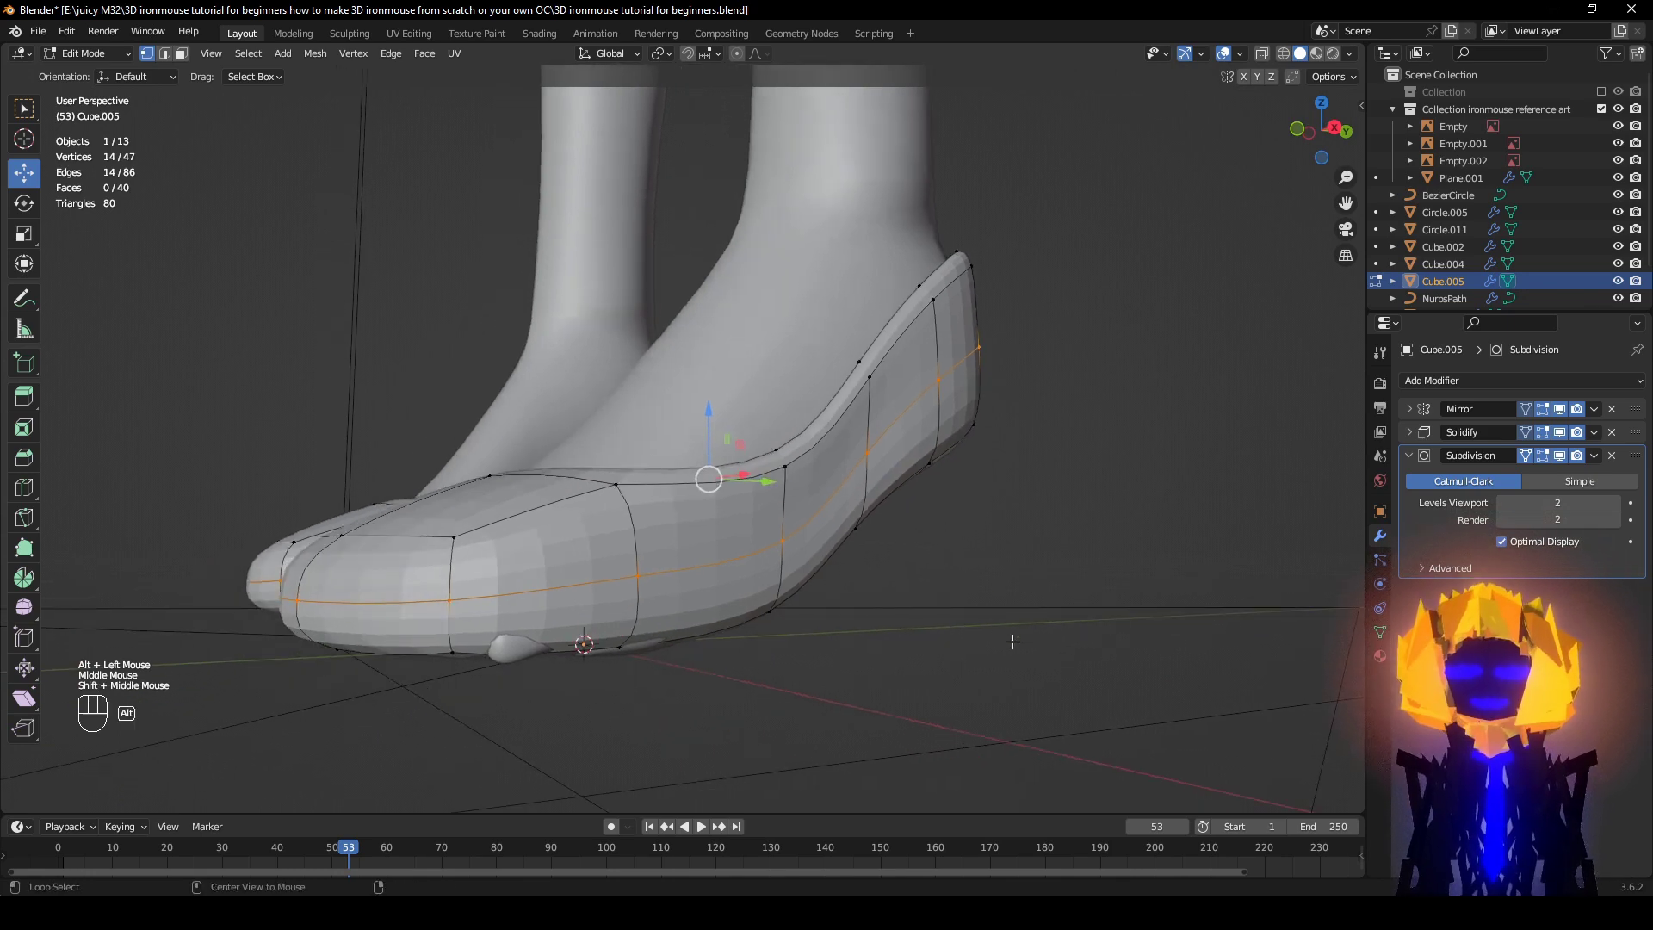
key("alt+s")
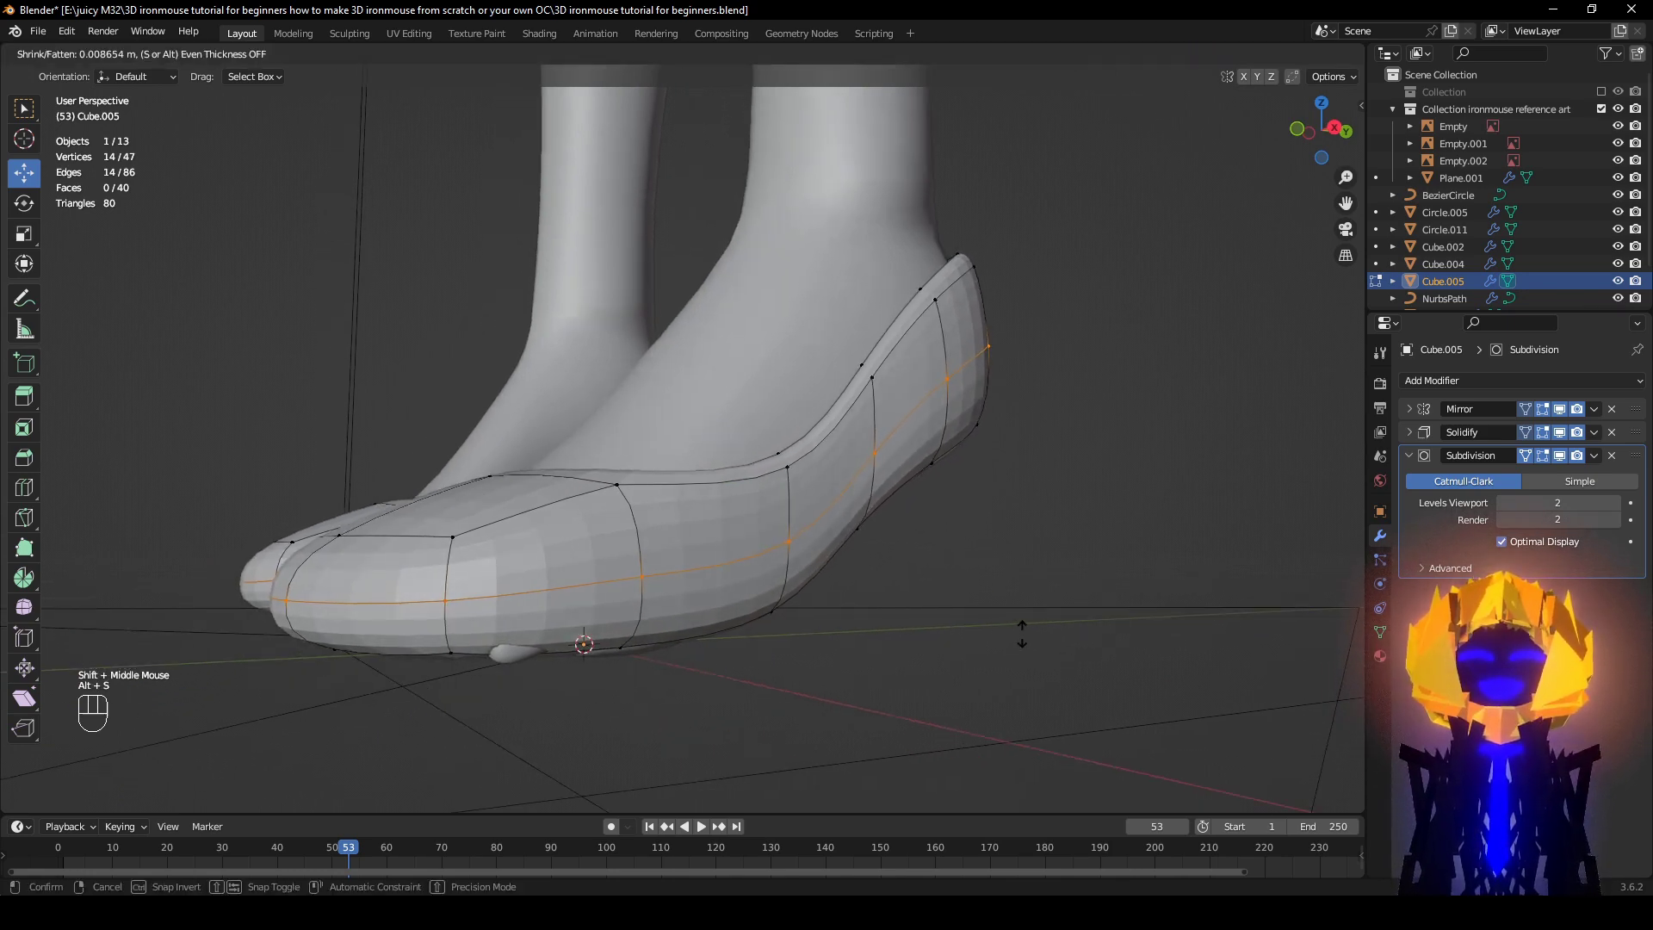
left_click(1024, 631)
Step: Hide the Subdivision result in the viewport and scale the sole vertex row just in front of the heel to 0.778
middle_click_drag(1023, 631, 646, 404)
left_click(1559, 456)
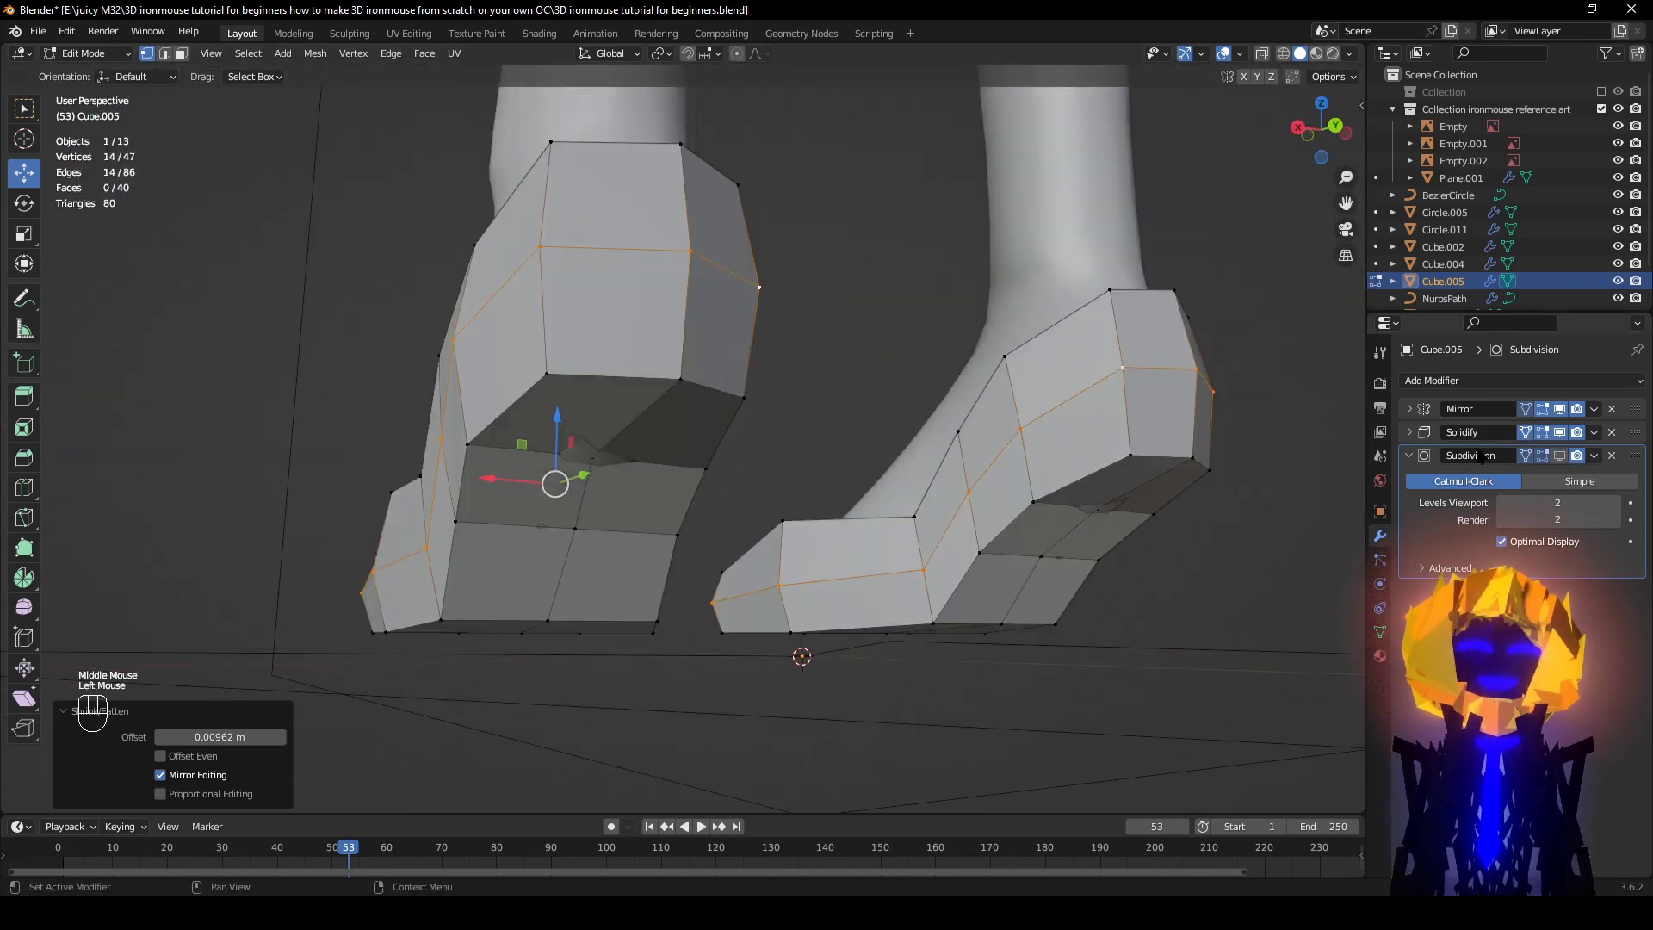
middle_click_drag(861, 370, 659, 487)
middle_click_drag(592, 441, 576, 423)
left_click(576, 423)
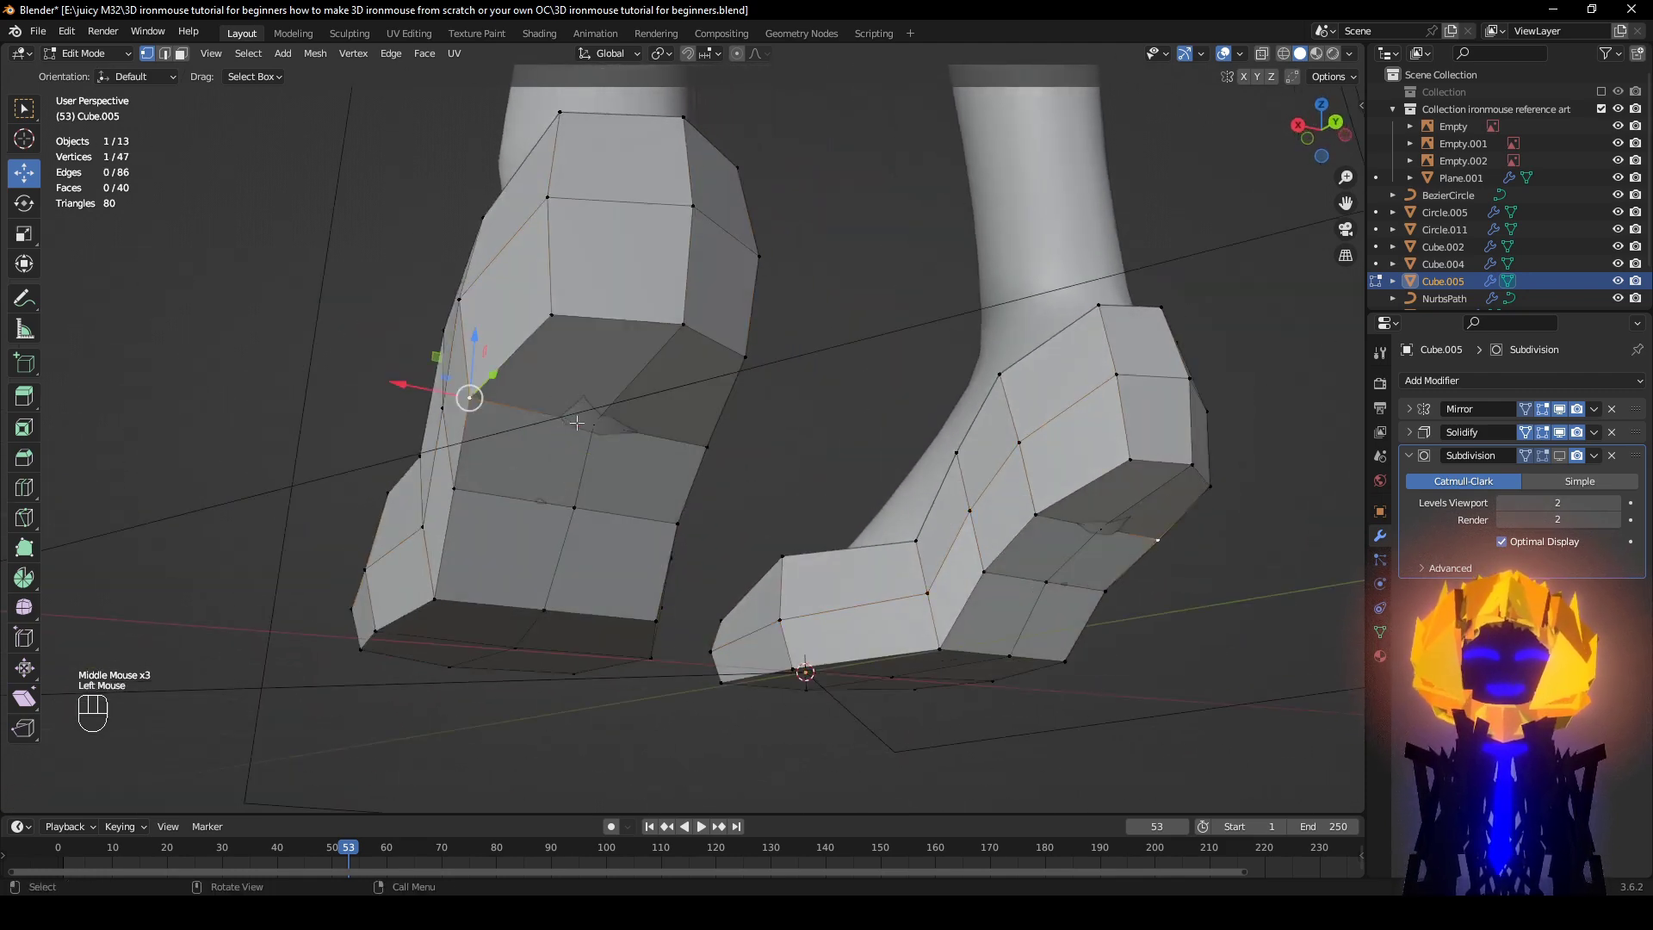
left_click(684, 441, "shift")
key("s")
left_click(886, 527)
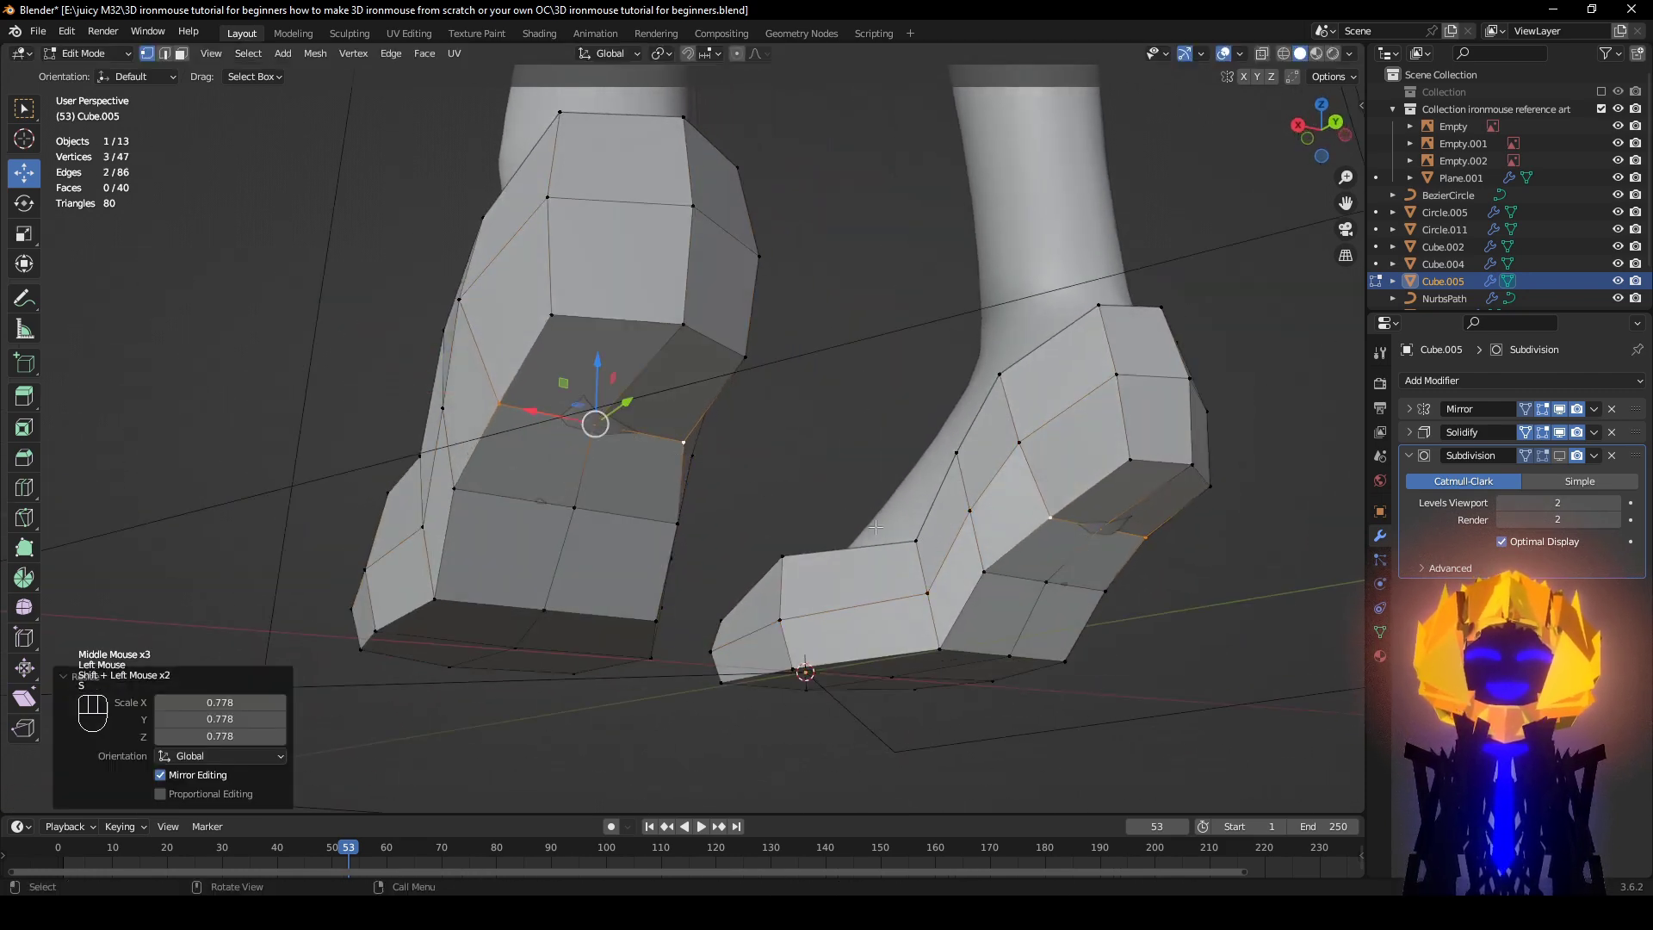
Step: Scale down the row of vertices along the bottom edge of the heel
middle_click_drag(875, 527, 961, 478, "shift")
middle_click_drag(735, 356, 697, 382)
left_click(721, 348)
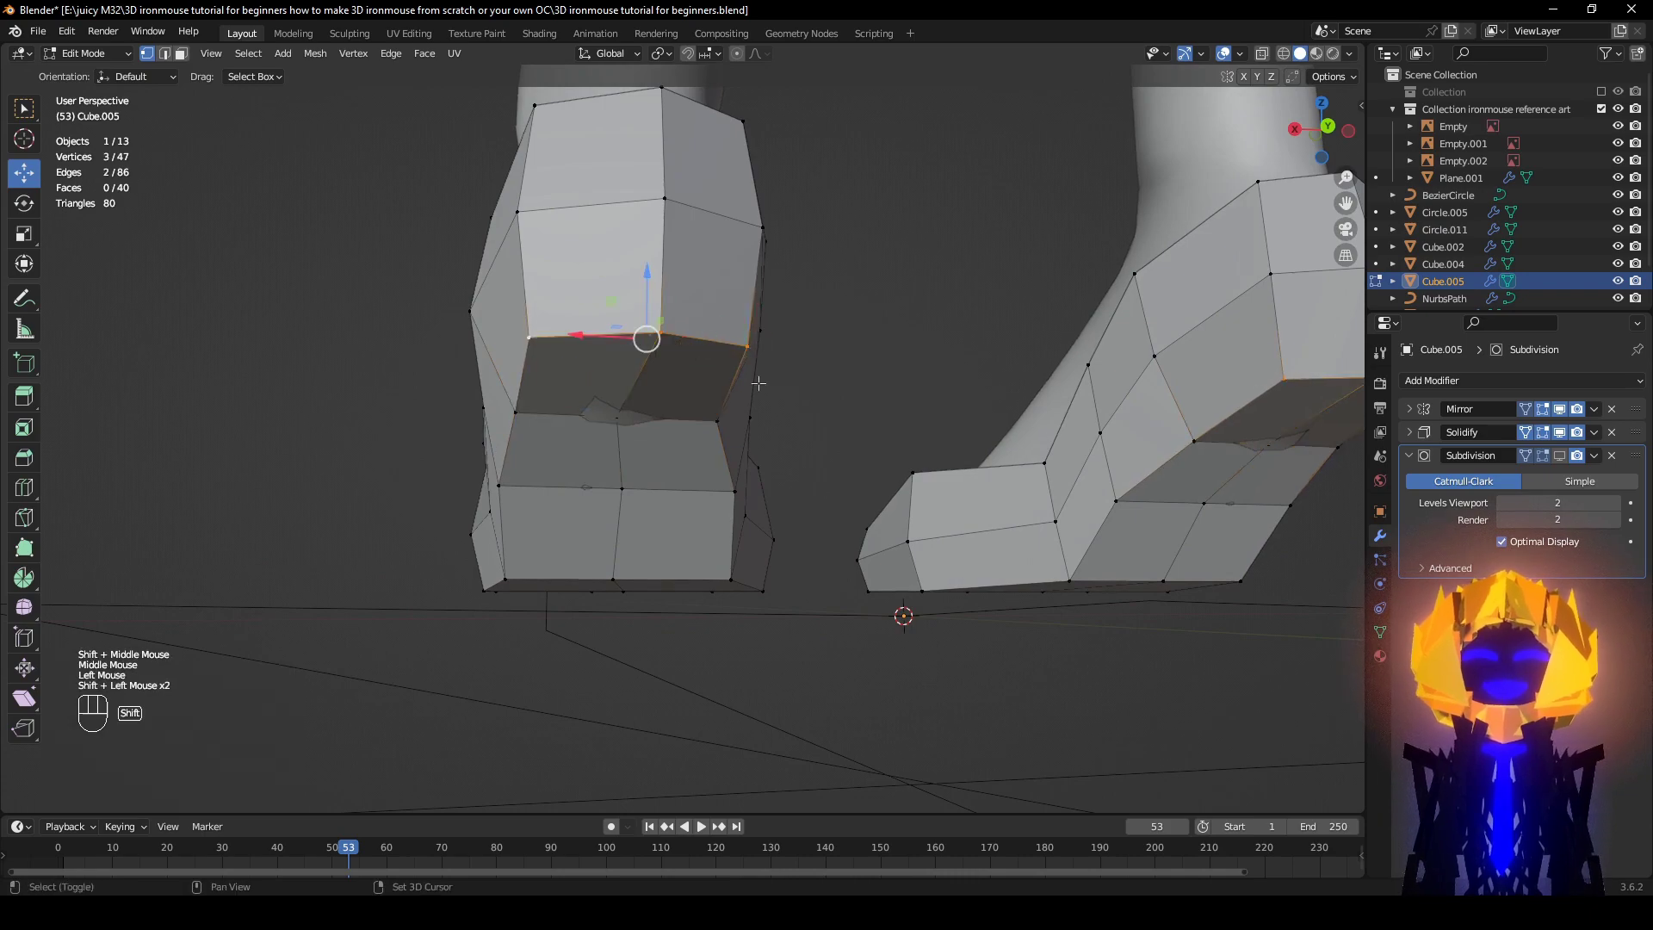
key("s")
left_click(893, 428)
Step: Scale down the row of sole vertices at the front edge of the toe
middle_click_drag(766, 439, 755, 497)
middle_click_drag(756, 498, 939, 372, "shift")
middle_click_drag(405, 508, 561, 440)
left_click(747, 241)
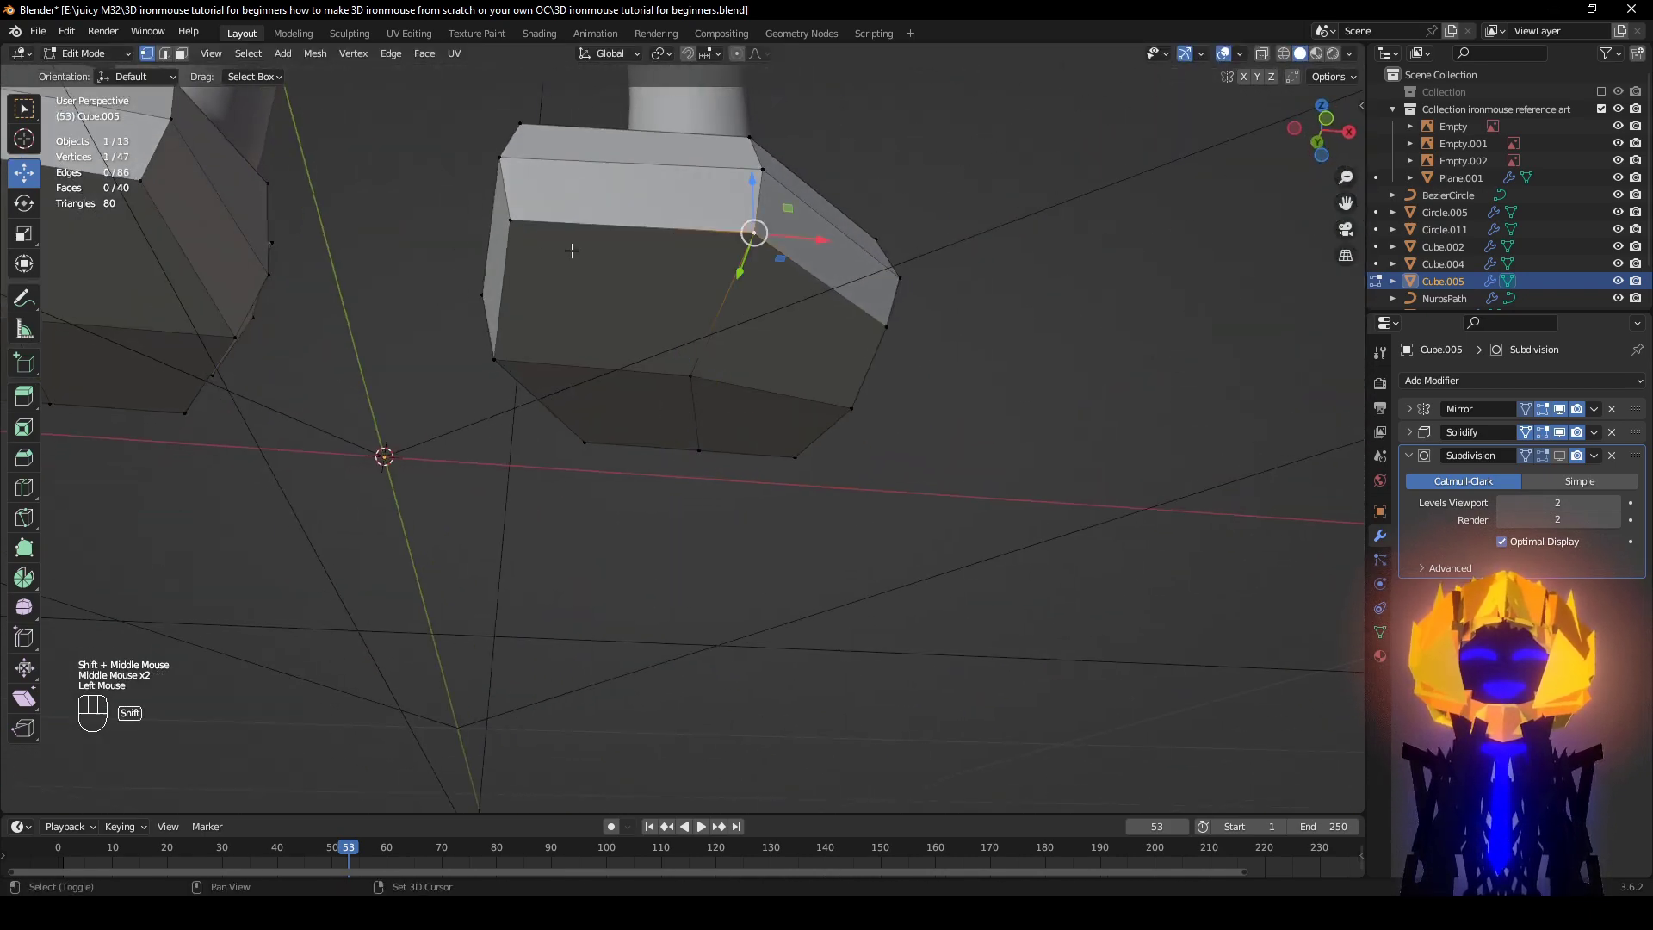
left_click(892, 337, "shift")
key("s")
left_click(985, 396)
Step: Scale down the row of sole vertices across the middle of the forefoot
middle_click_drag(985, 396, 996, 319)
left_click(853, 366)
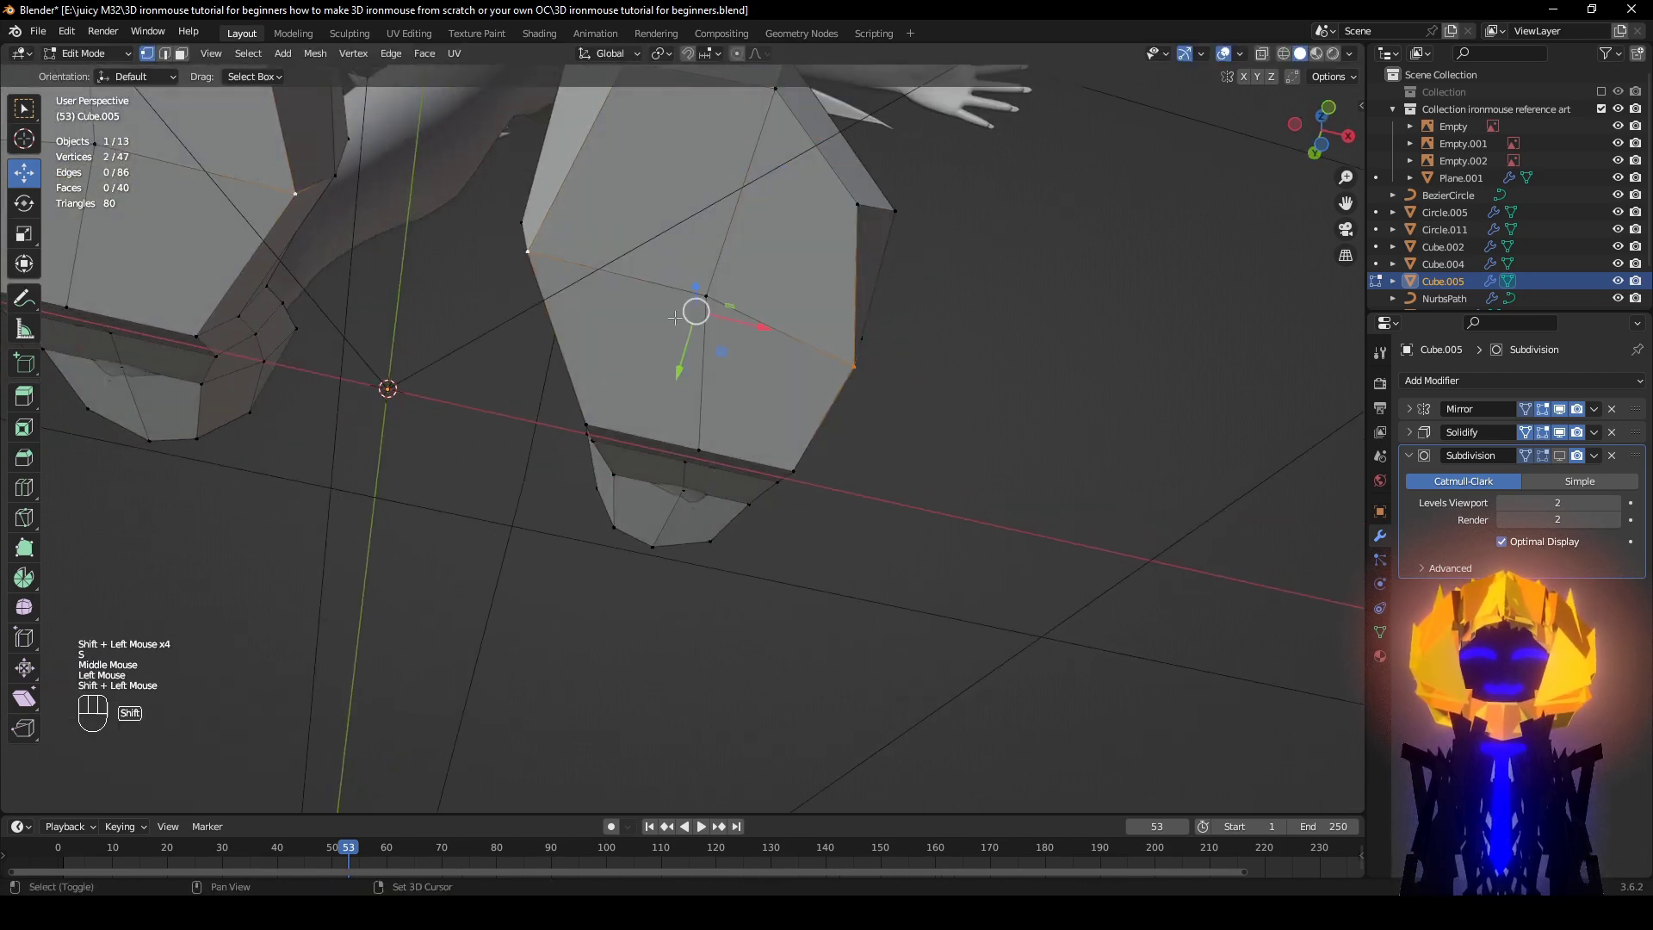
left_click(706, 296, "shift")
key("s")
left_click(977, 449)
Step: Scale the sole vertex row at the bend under the ball of the foot to 0.938
middle_click_drag(828, 477, 813, 480)
left_click(760, 526)
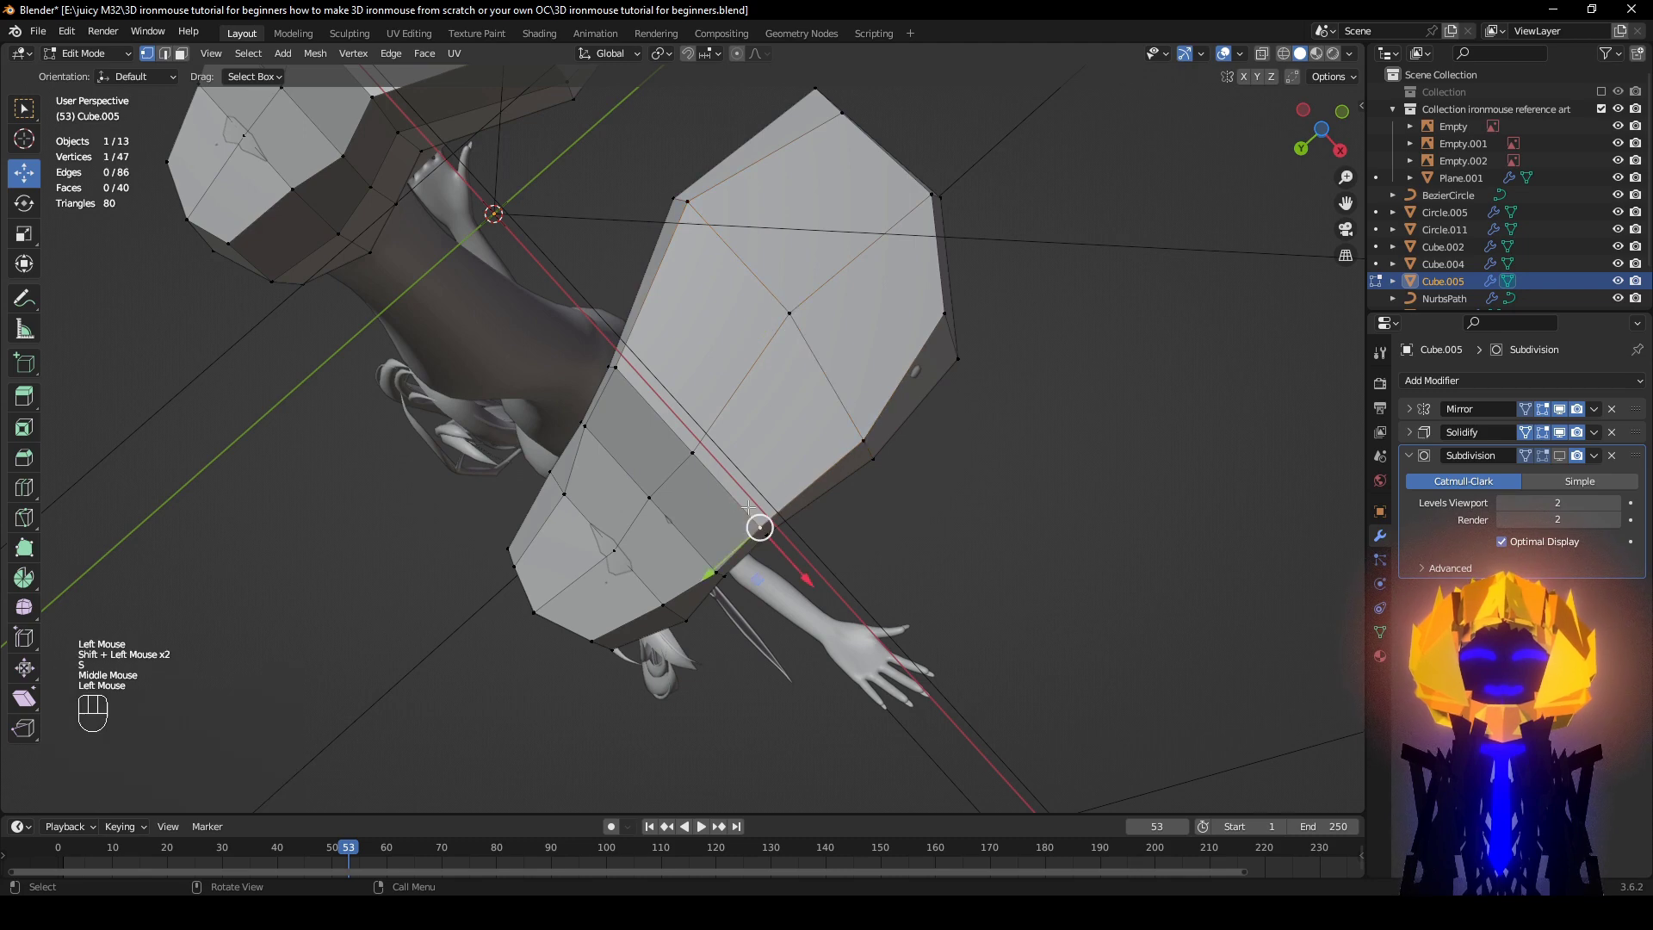
left_click(615, 367, "shift")
left_click(693, 452, "shift")
key("s")
left_click(954, 485)
middle_click_drag(954, 486, 907, 483)
key("ctrl+z")
key("s")
left_click(892, 489)
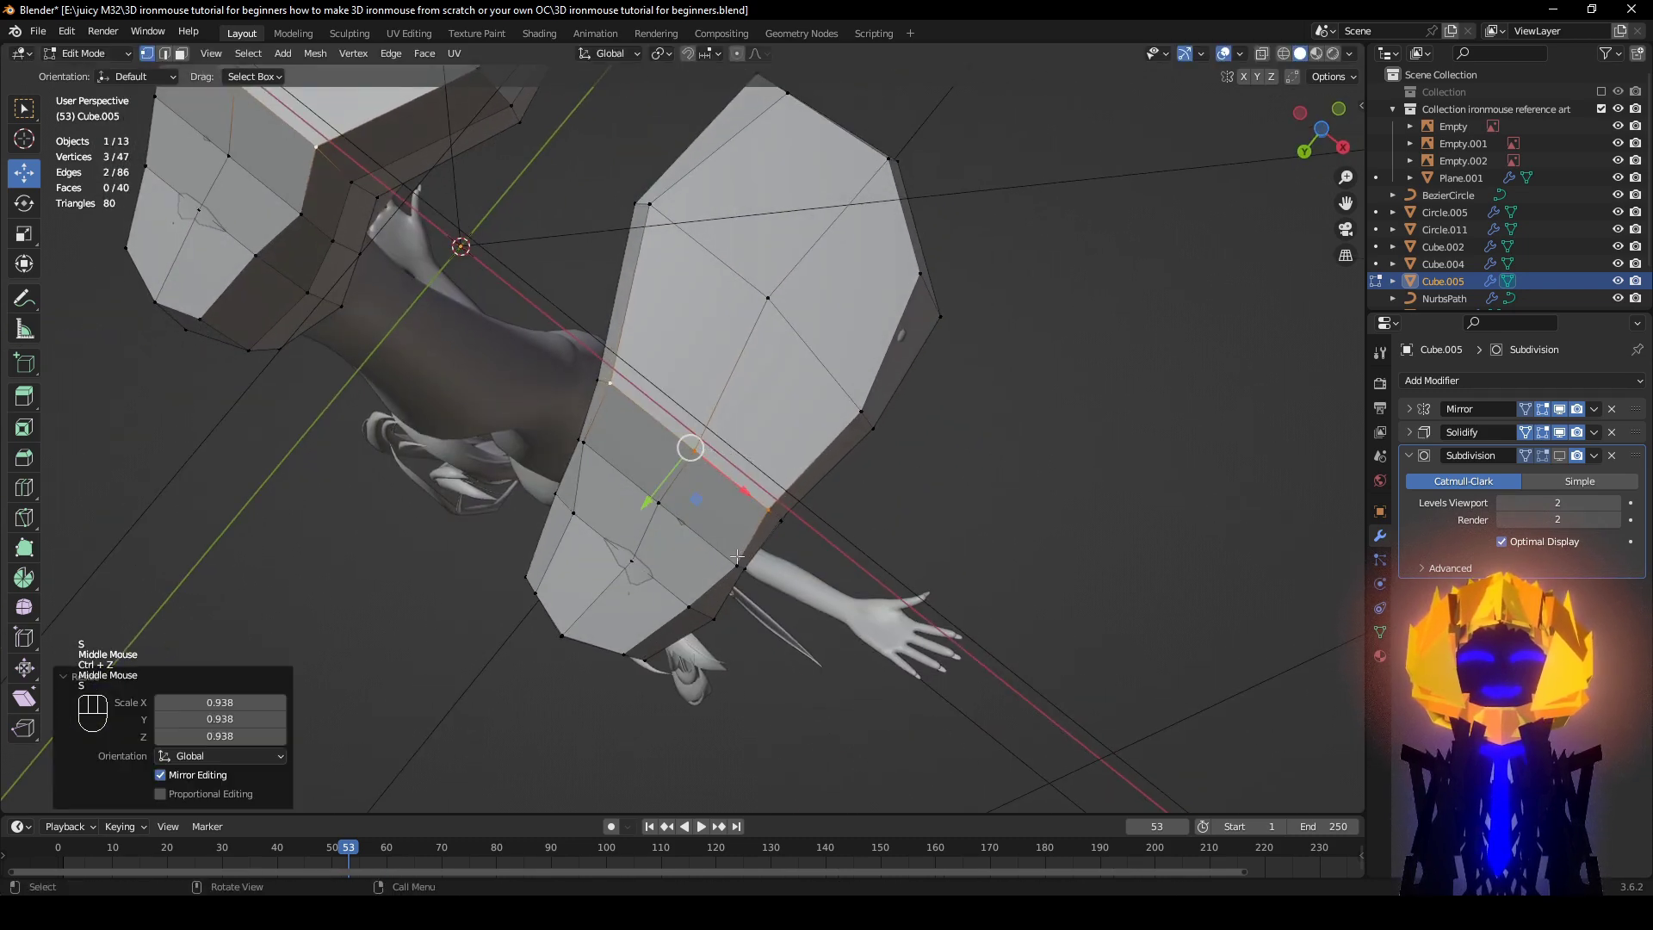
Step: Scale the middle row of sole vertices under the arch to 0.905
left_click(737, 557)
left_click(660, 498, "shift")
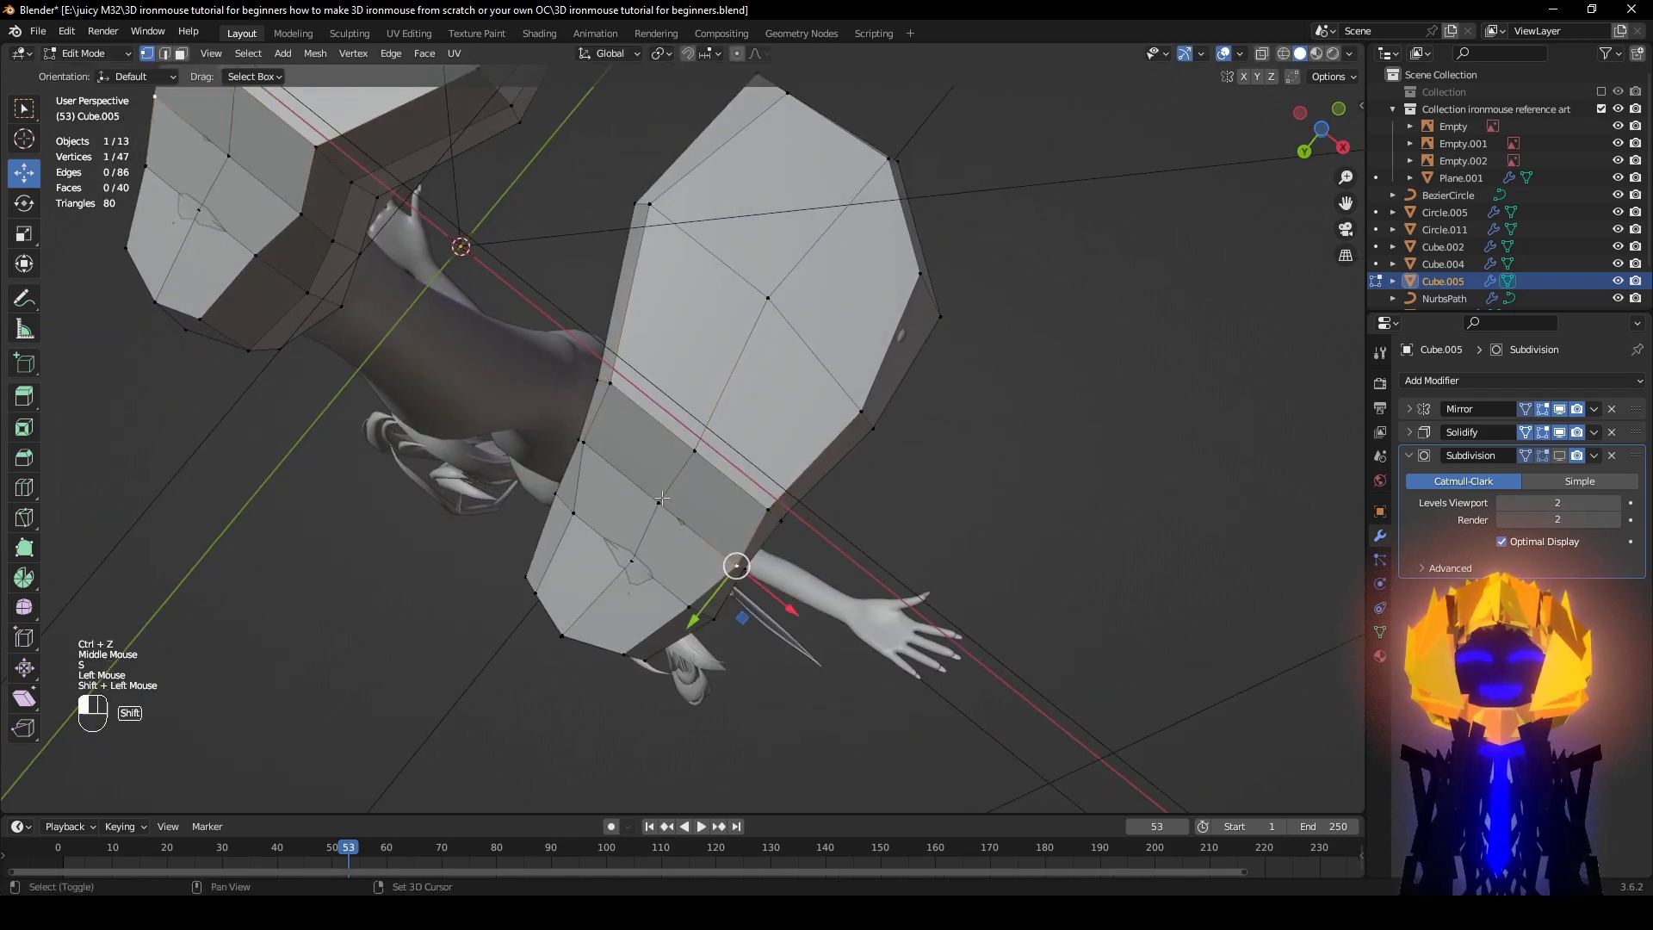
key("s")
left_click(1032, 591)
middle_click_drag(1032, 591, 966, 594)
Step: Compare the shoe's side profile with the reference art in solid and wireframe shading, with and without subdivision
left_click(1559, 455)
middle_click_drag(990, 482, 638, 463)
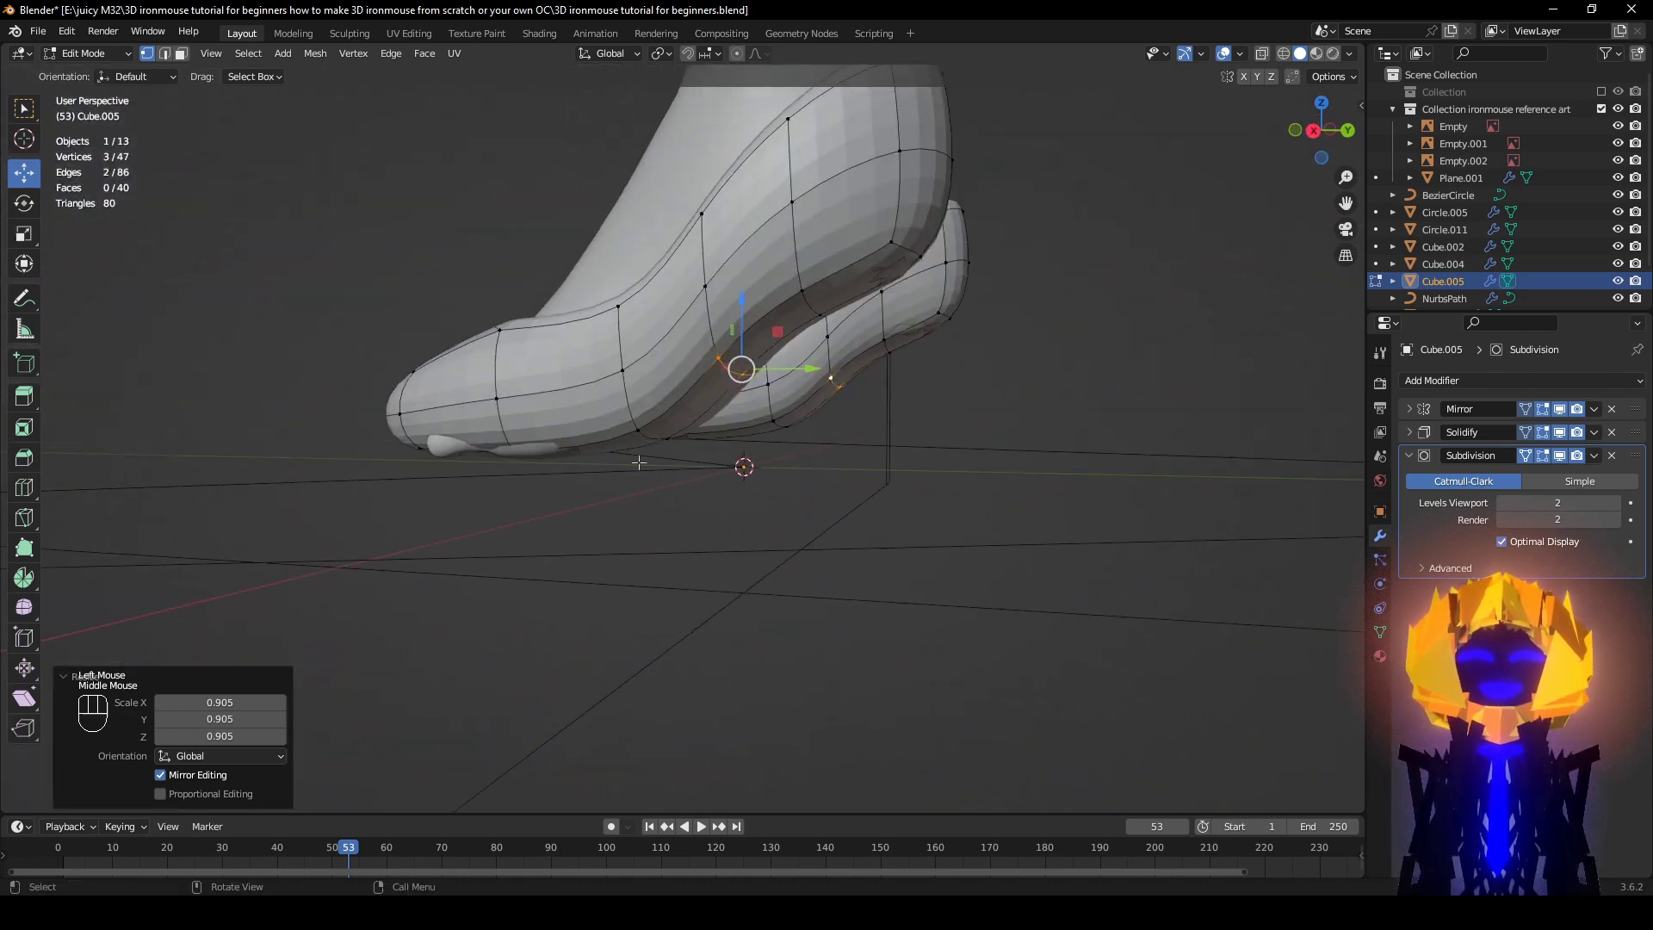
left_click(1557, 455)
middle_click_drag(1108, 498, 775, 469, "alt")
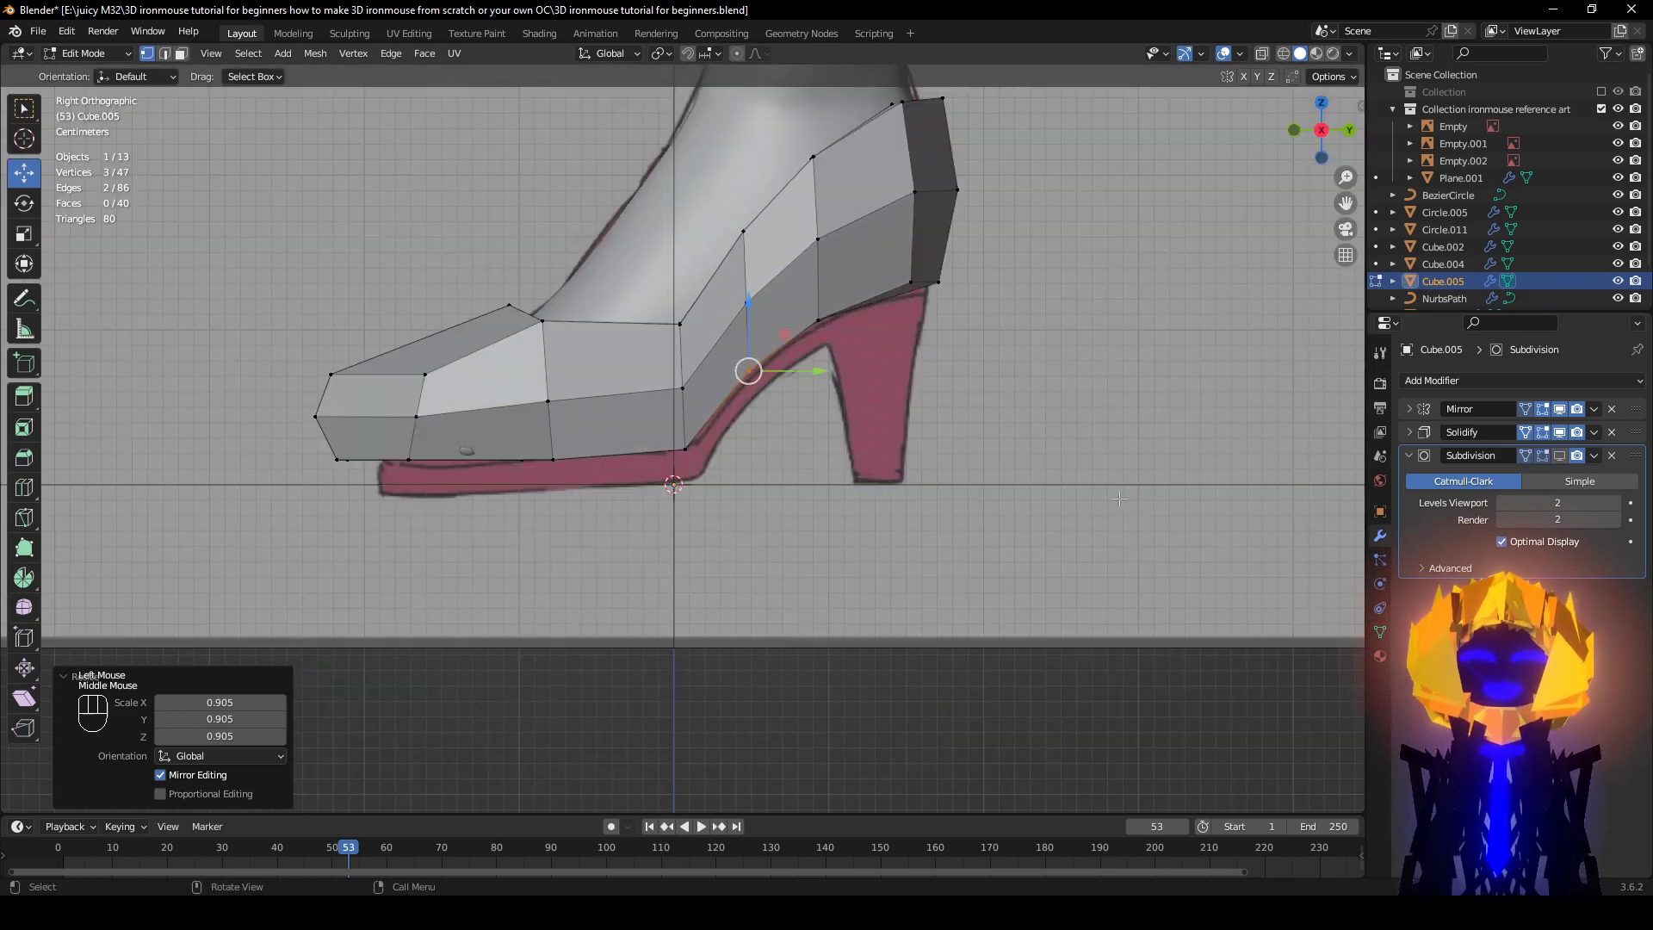
key("z")
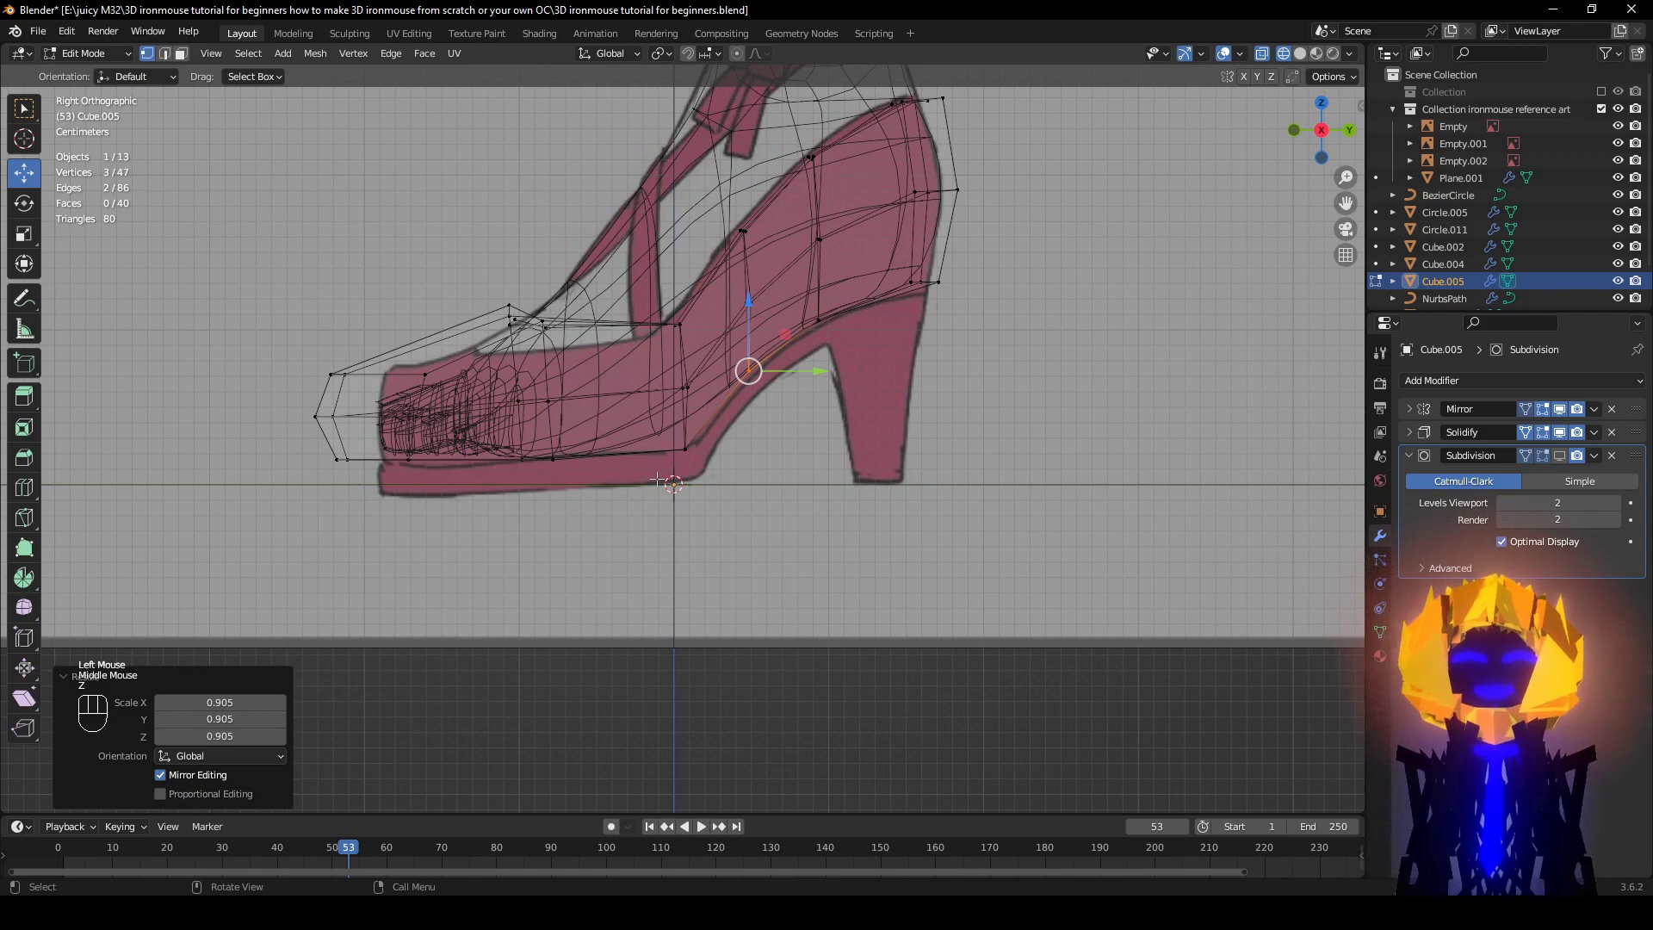
scroll(657, 479, "up", 1)
middle_click_drag(658, 479, 773, 495, "shift")
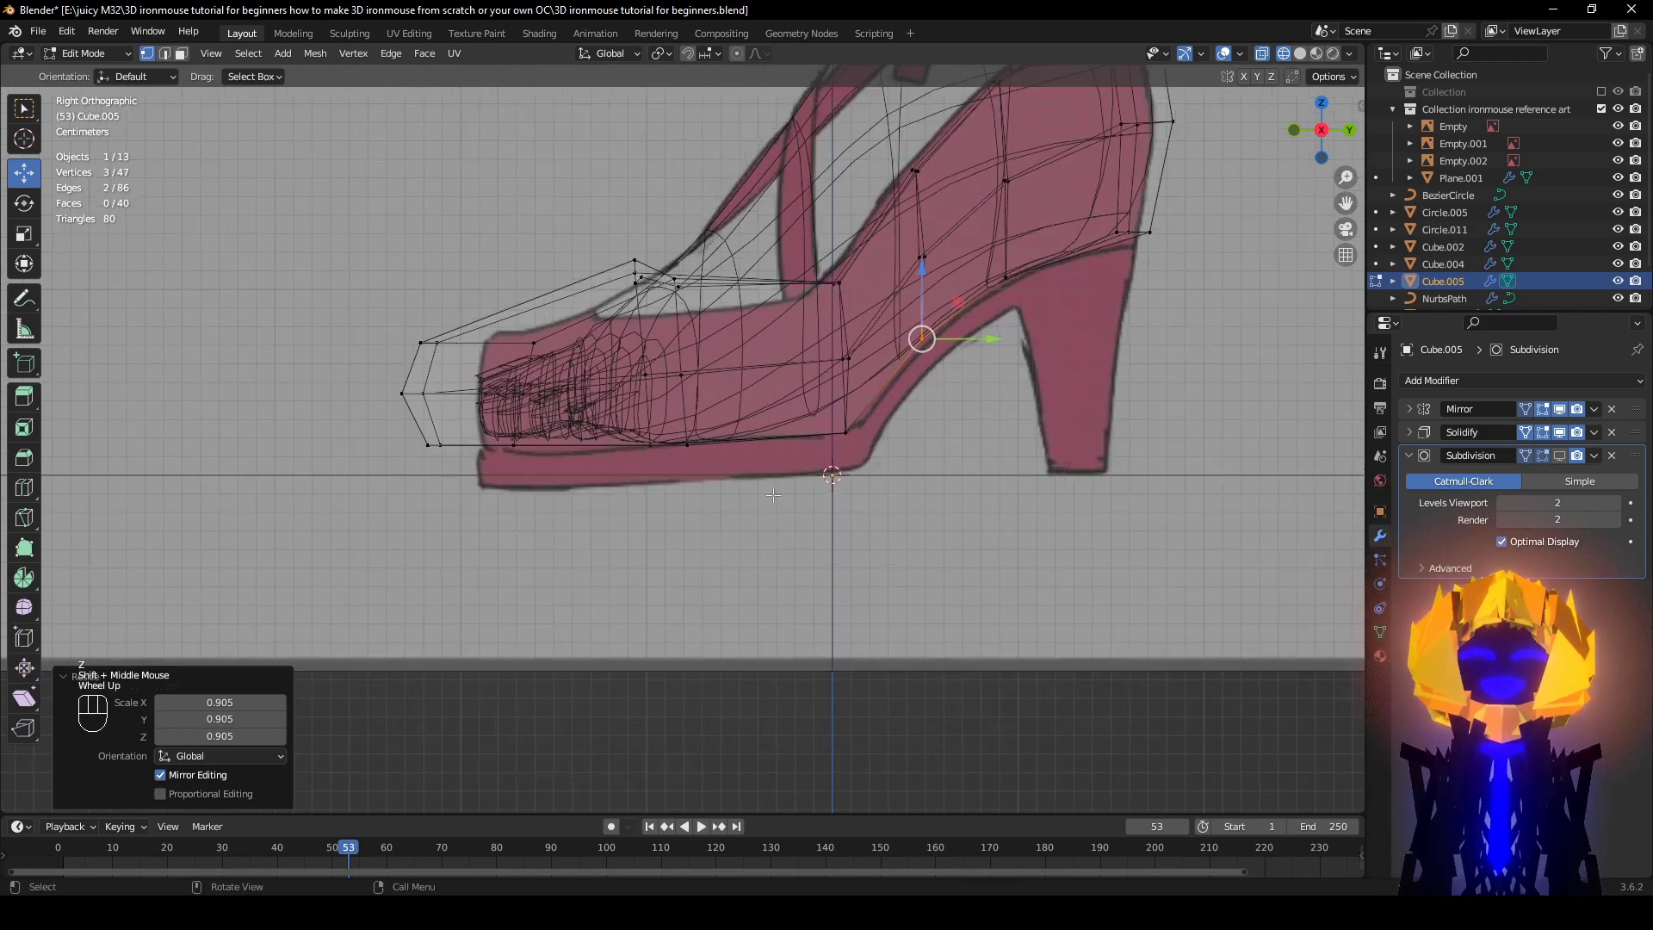
left_click(1558, 455)
key("z")
scroll(775, 421, "down", 1)
mouse_move(775, 422)
middle_mouse_down()
mouse_move(963, 457)
mouse_move(1134, 535)
mouse_move(912, 428)
middle_mouse_up()
key("z")
mouse_move(723, 428)
middle_mouse_down()
mouse_move(620, 431)
mouse_move(689, 435)
middle_mouse_up()
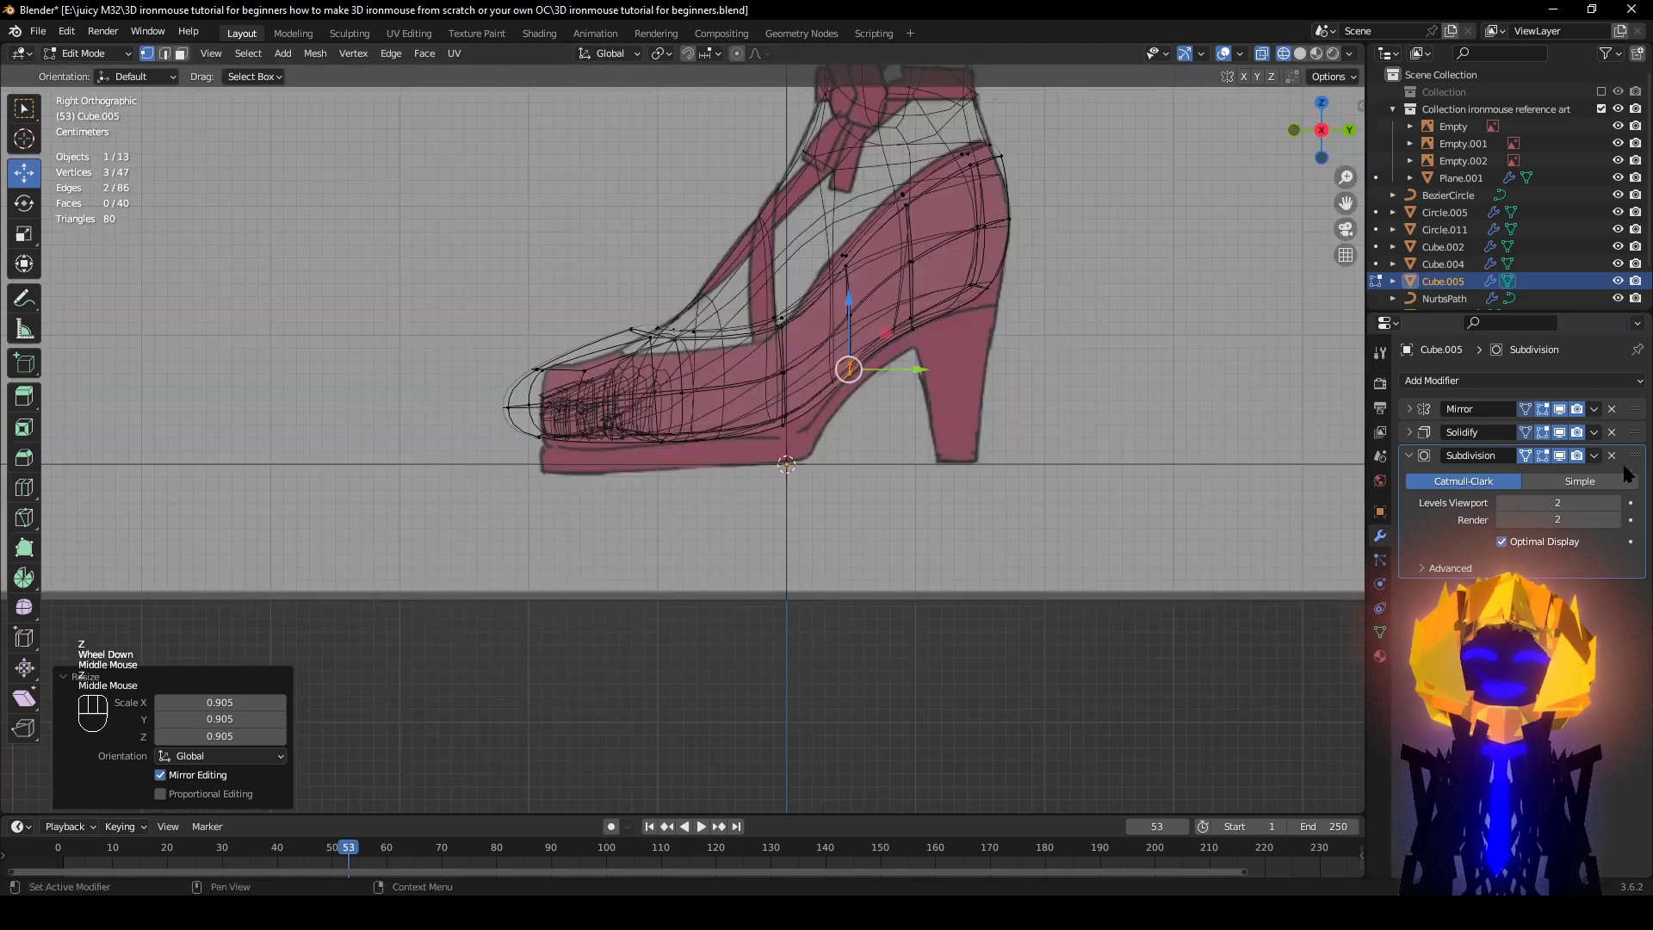
Step: Hide the Subdivision result and move the toe-tip faces about 0.028 m along Y with connected proportional editing
left_click(1558, 456)
left_click(181, 53)
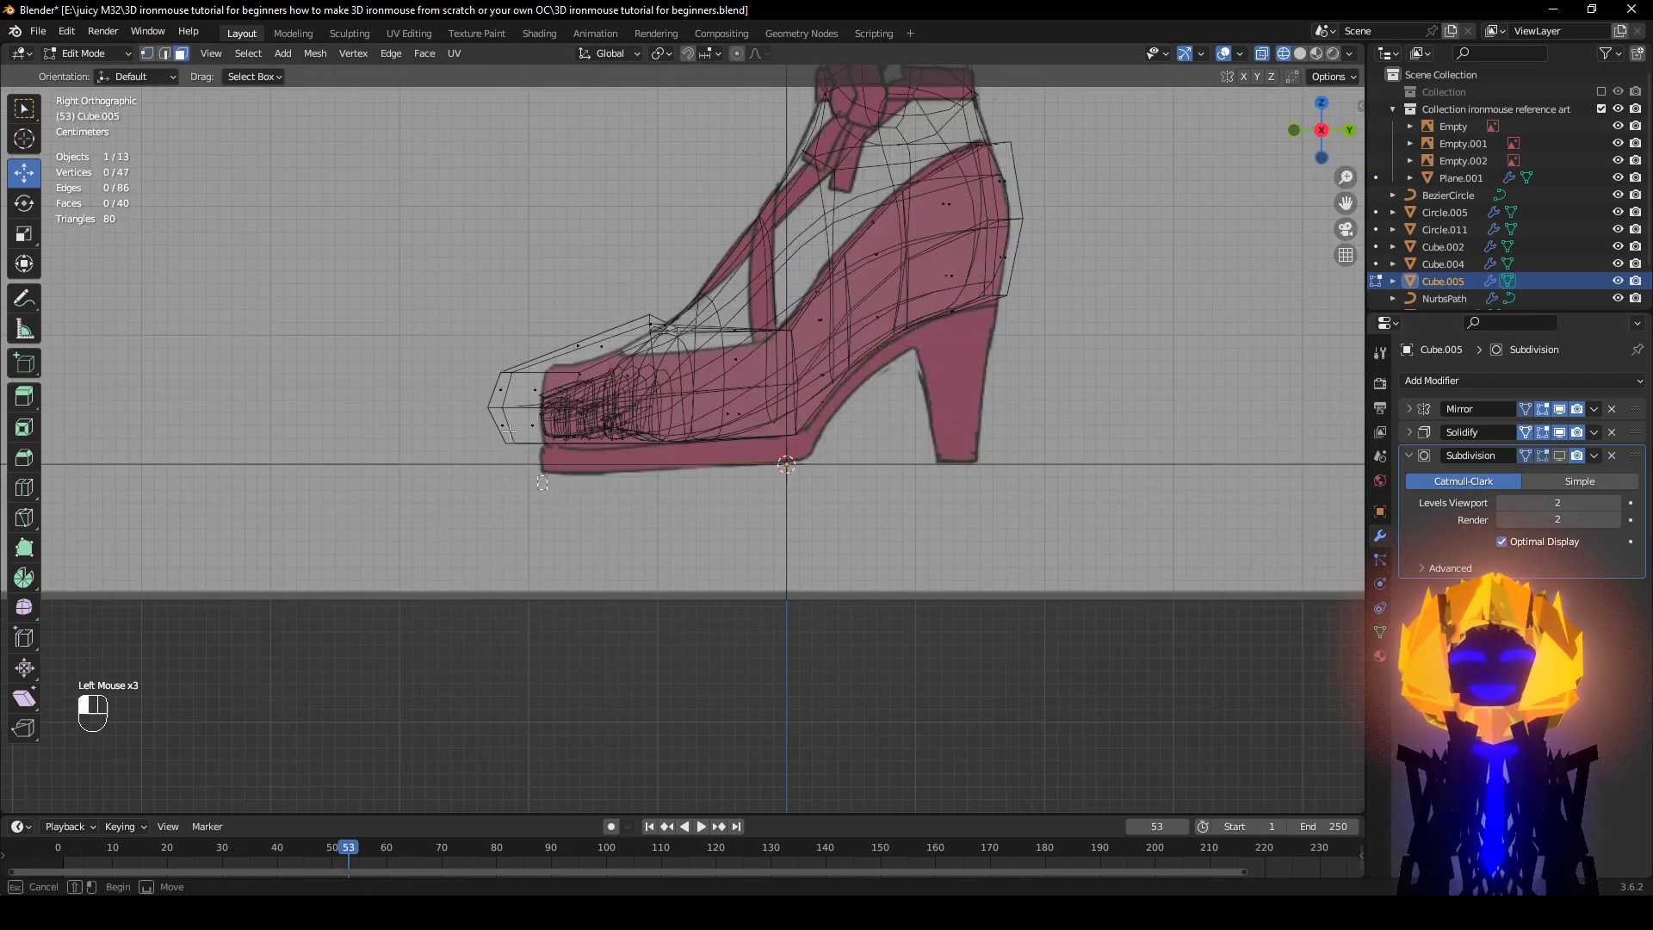
left_click(516, 405)
scroll(561, 512, "up", 2)
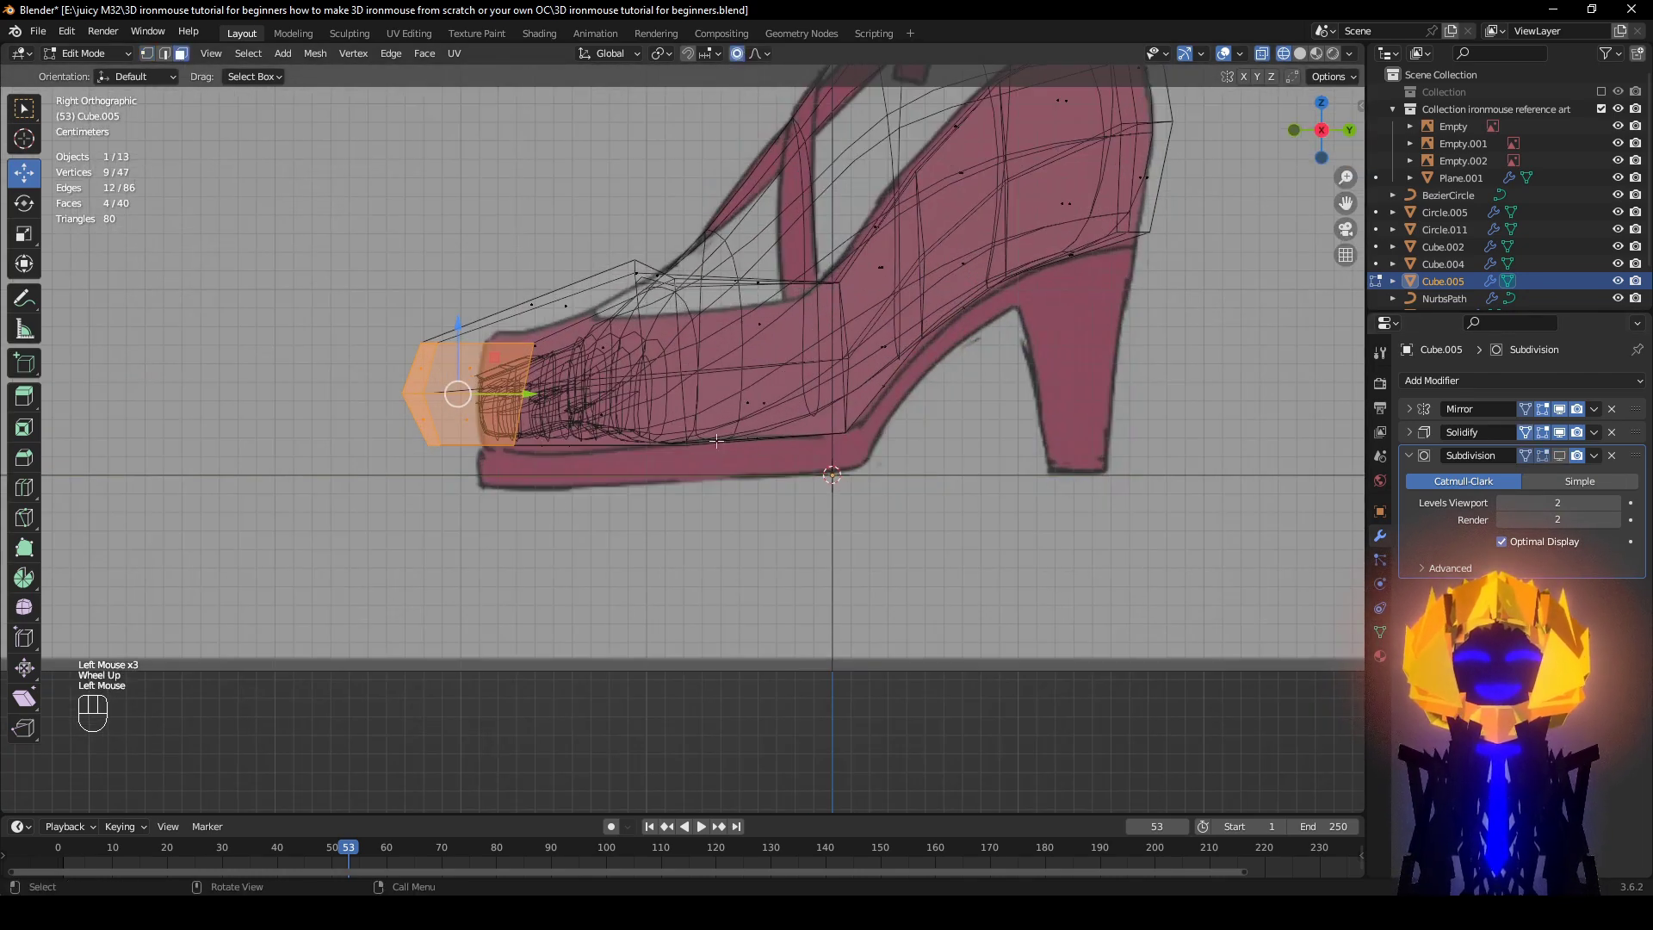
left_click_drag(546, 393, 584, 393)
scroll(592, 393, "up", 2)
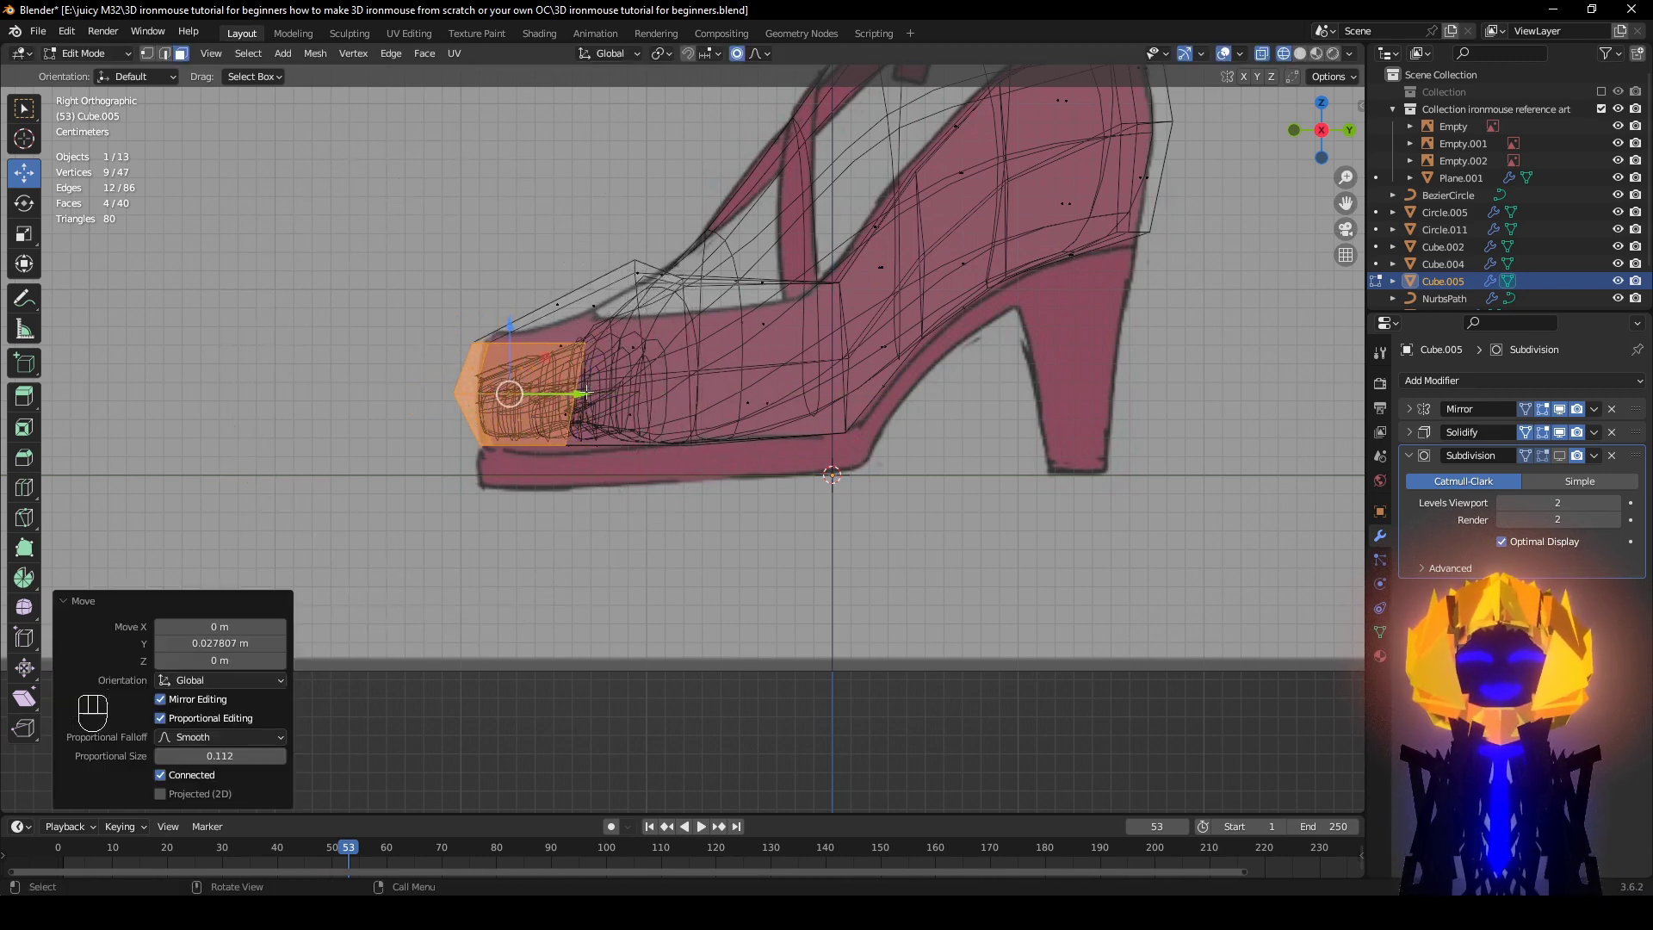
Step: Examine the toe and side profile against the reference art and in isolation, with subdivision on and off
key("z")
scroll(646, 388, "down", 2)
mouse_move(646, 388)
middle_mouse_down()
mouse_move(686, 491)
mouse_move(860, 546)
mouse_move(766, 525)
mouse_move(792, 491)
mouse_move(826, 509)
mouse_move(819, 451)
middle_mouse_up()
left_click(1559, 455)
scroll(819, 450, "up", 1)
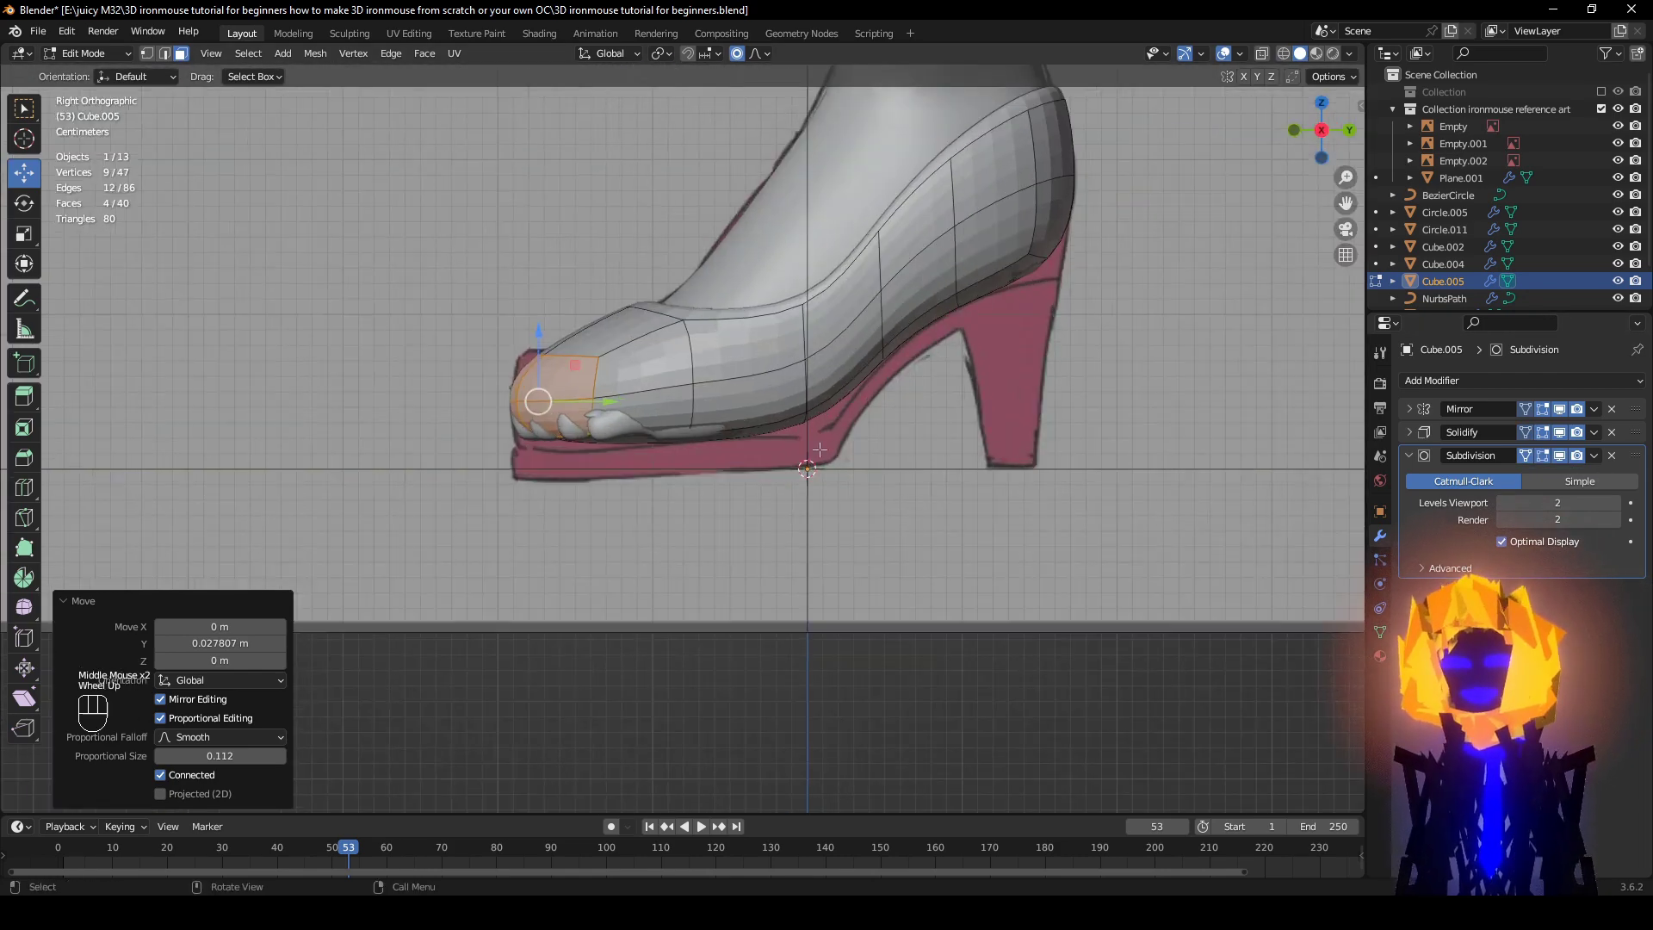
left_click(1559, 455)
key("z")
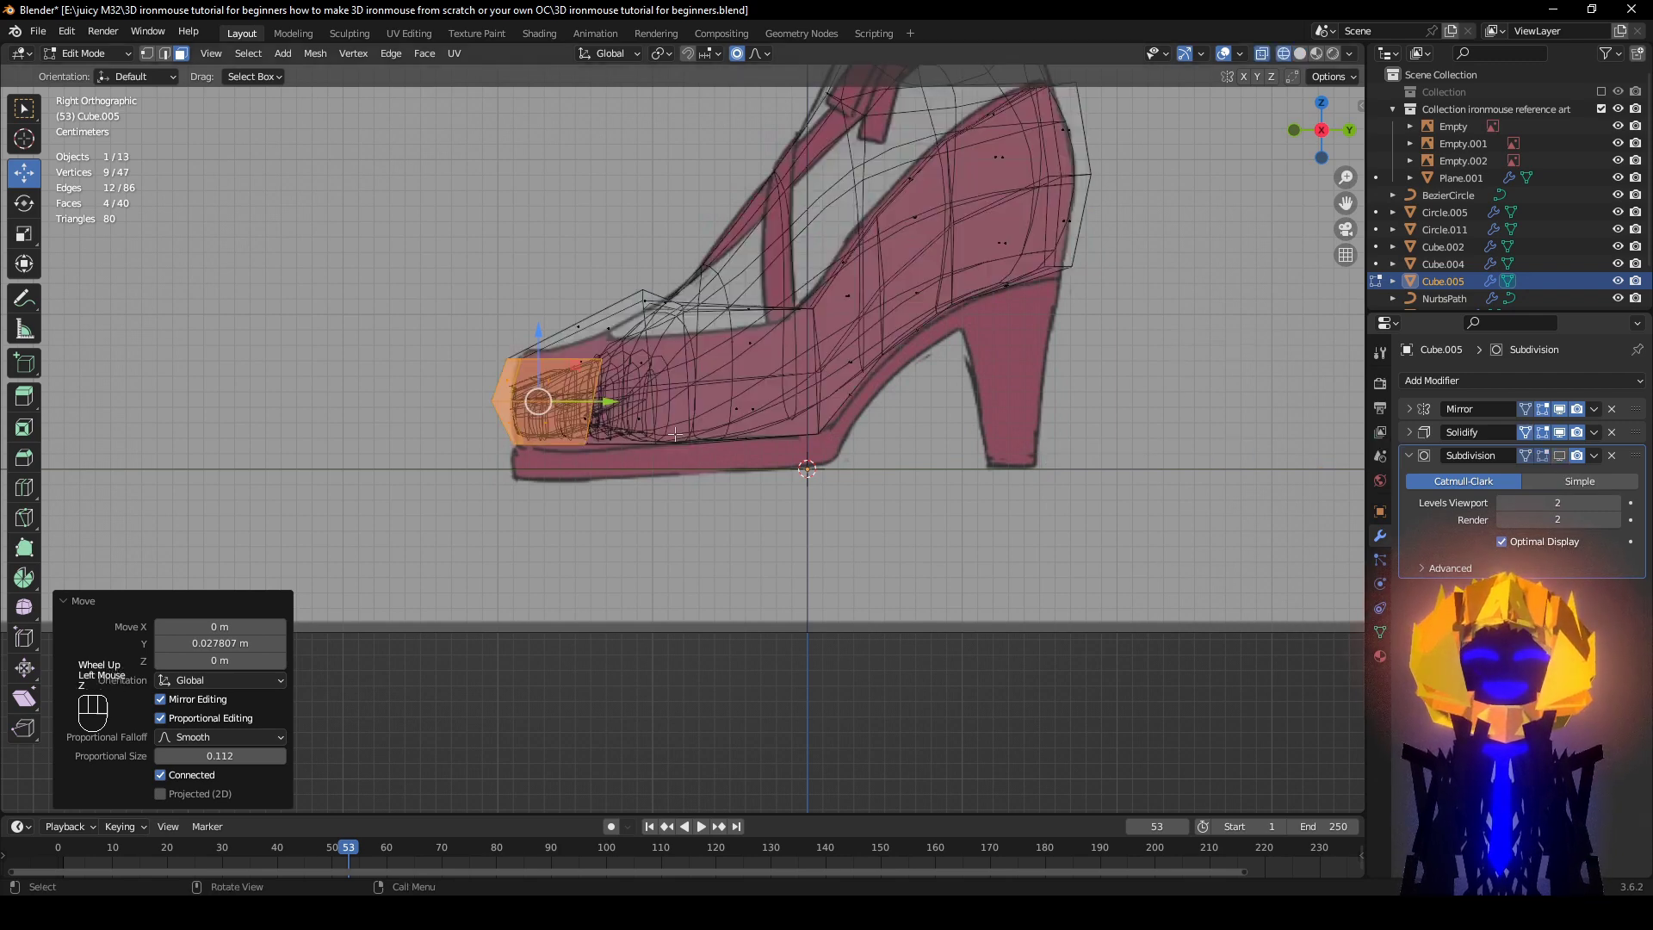
key("z")
left_click(990, 471)
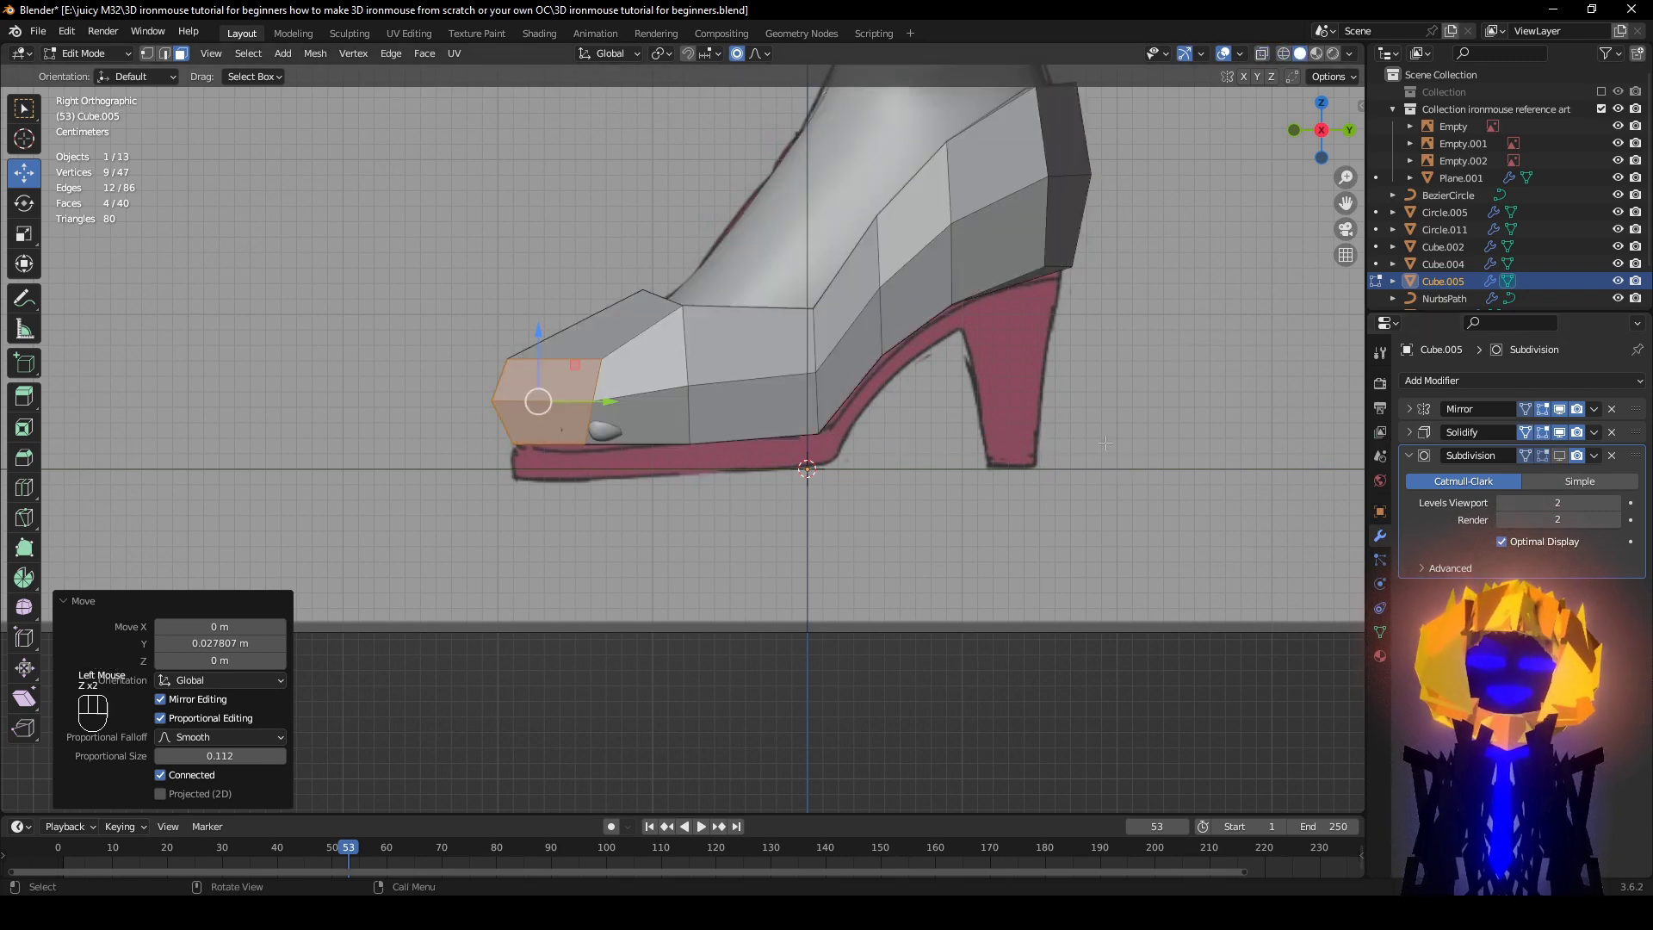
key("KP_Divide")
left_click(1559, 455)
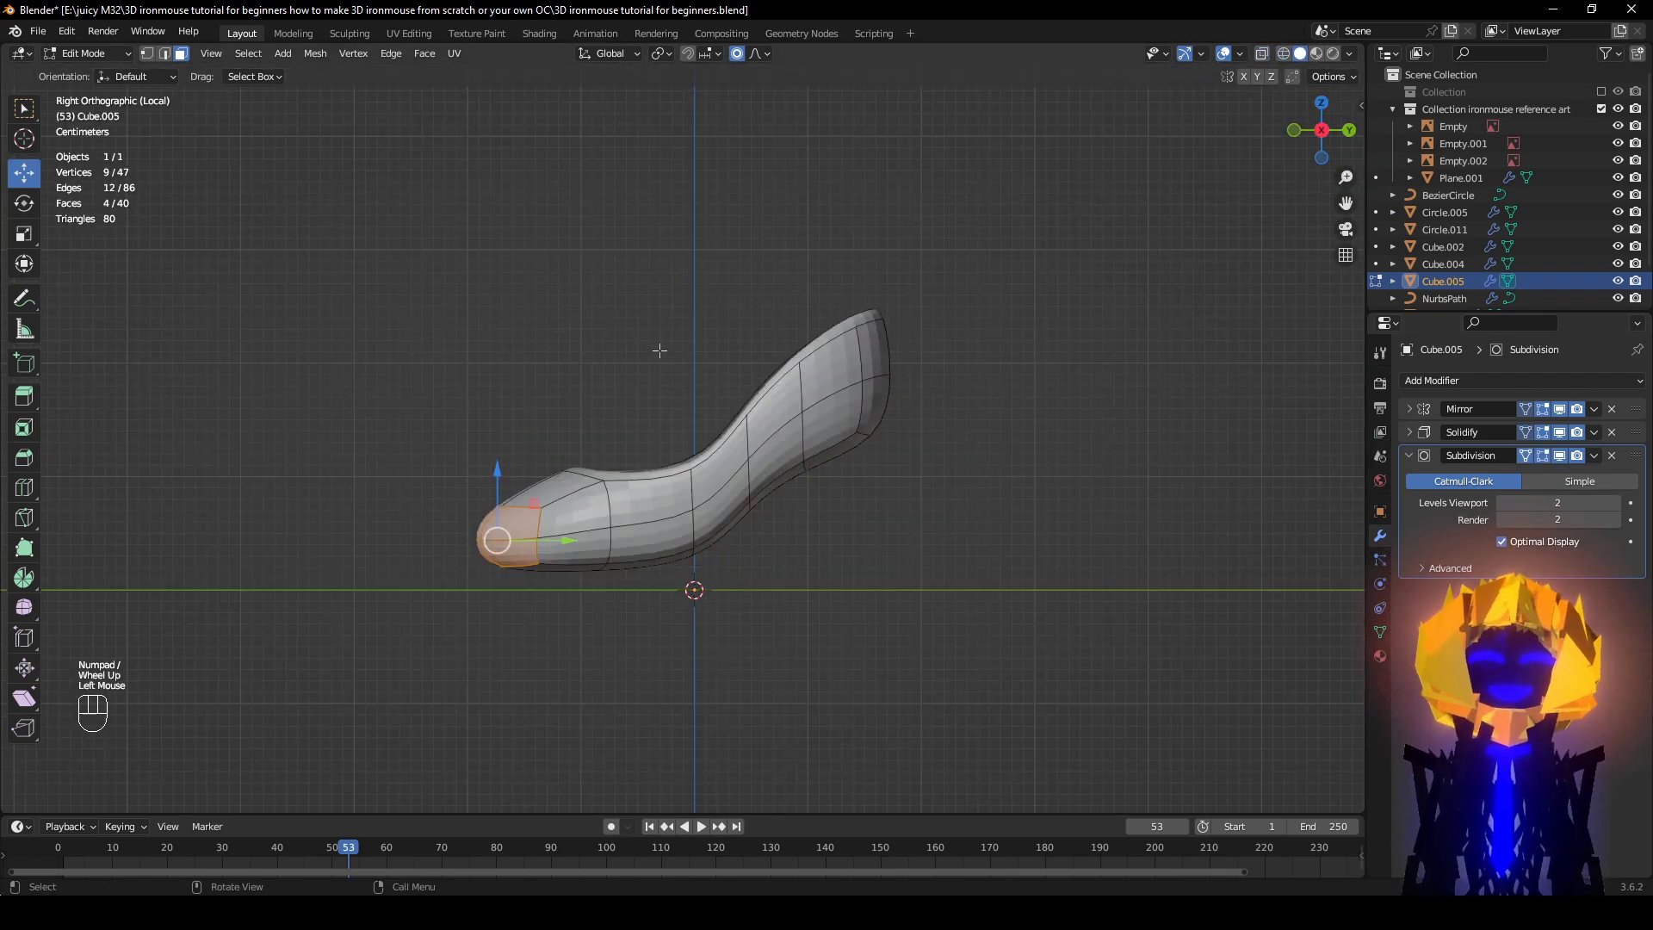
middle_click_drag(904, 448, 809, 431)
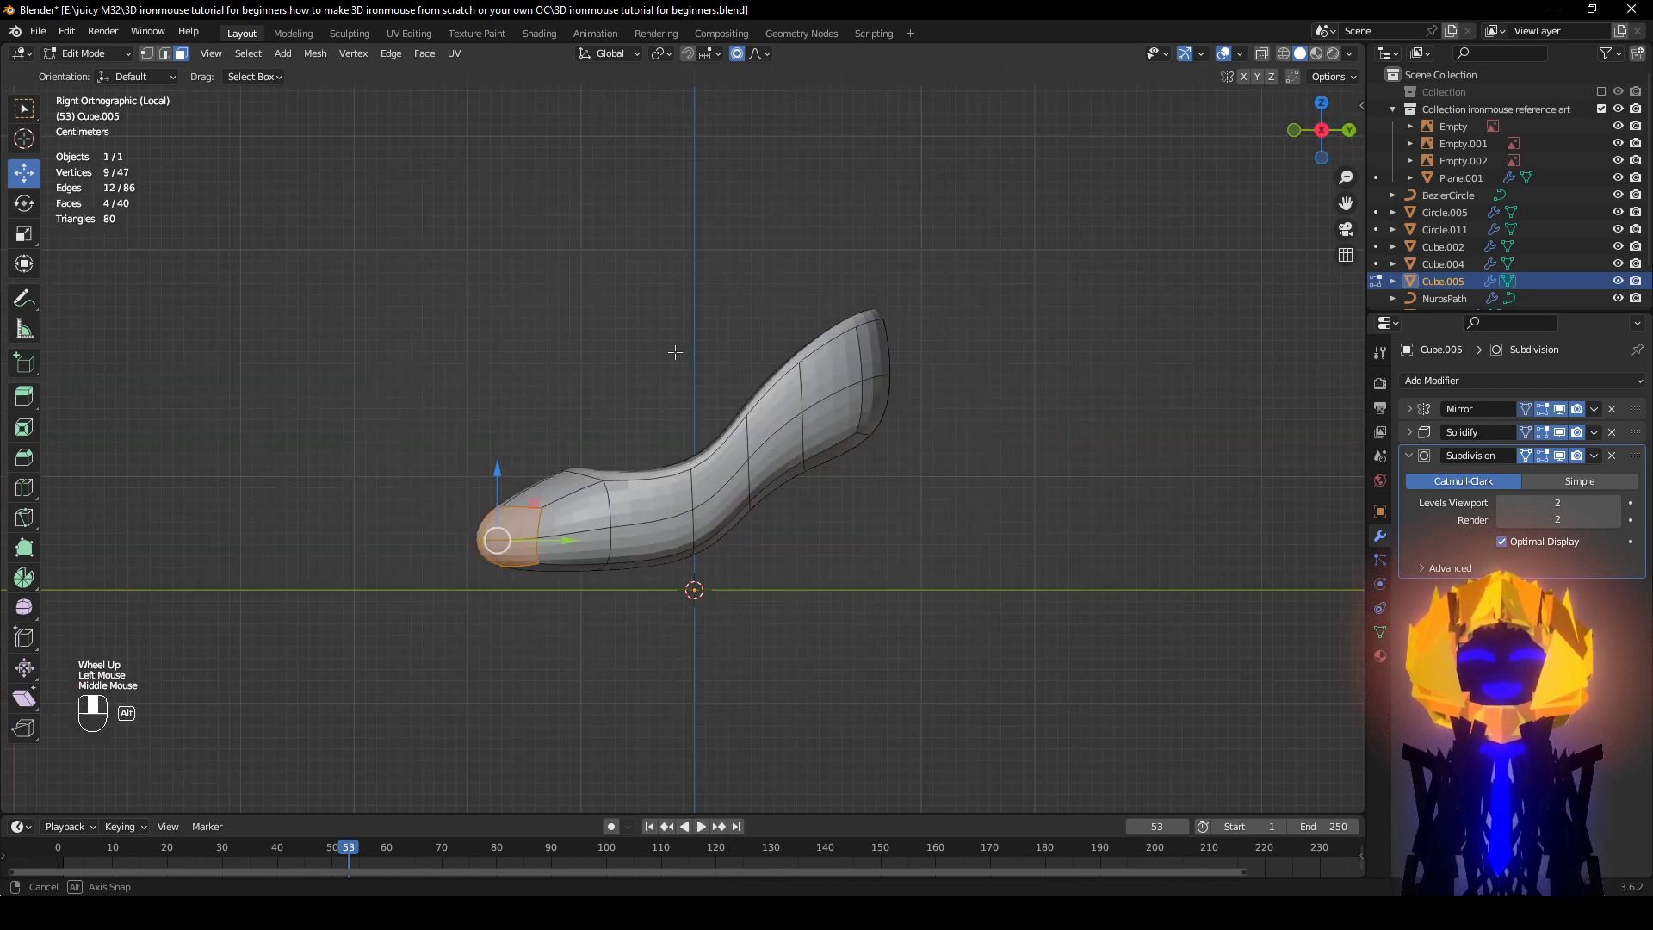
key("KP_Divide")
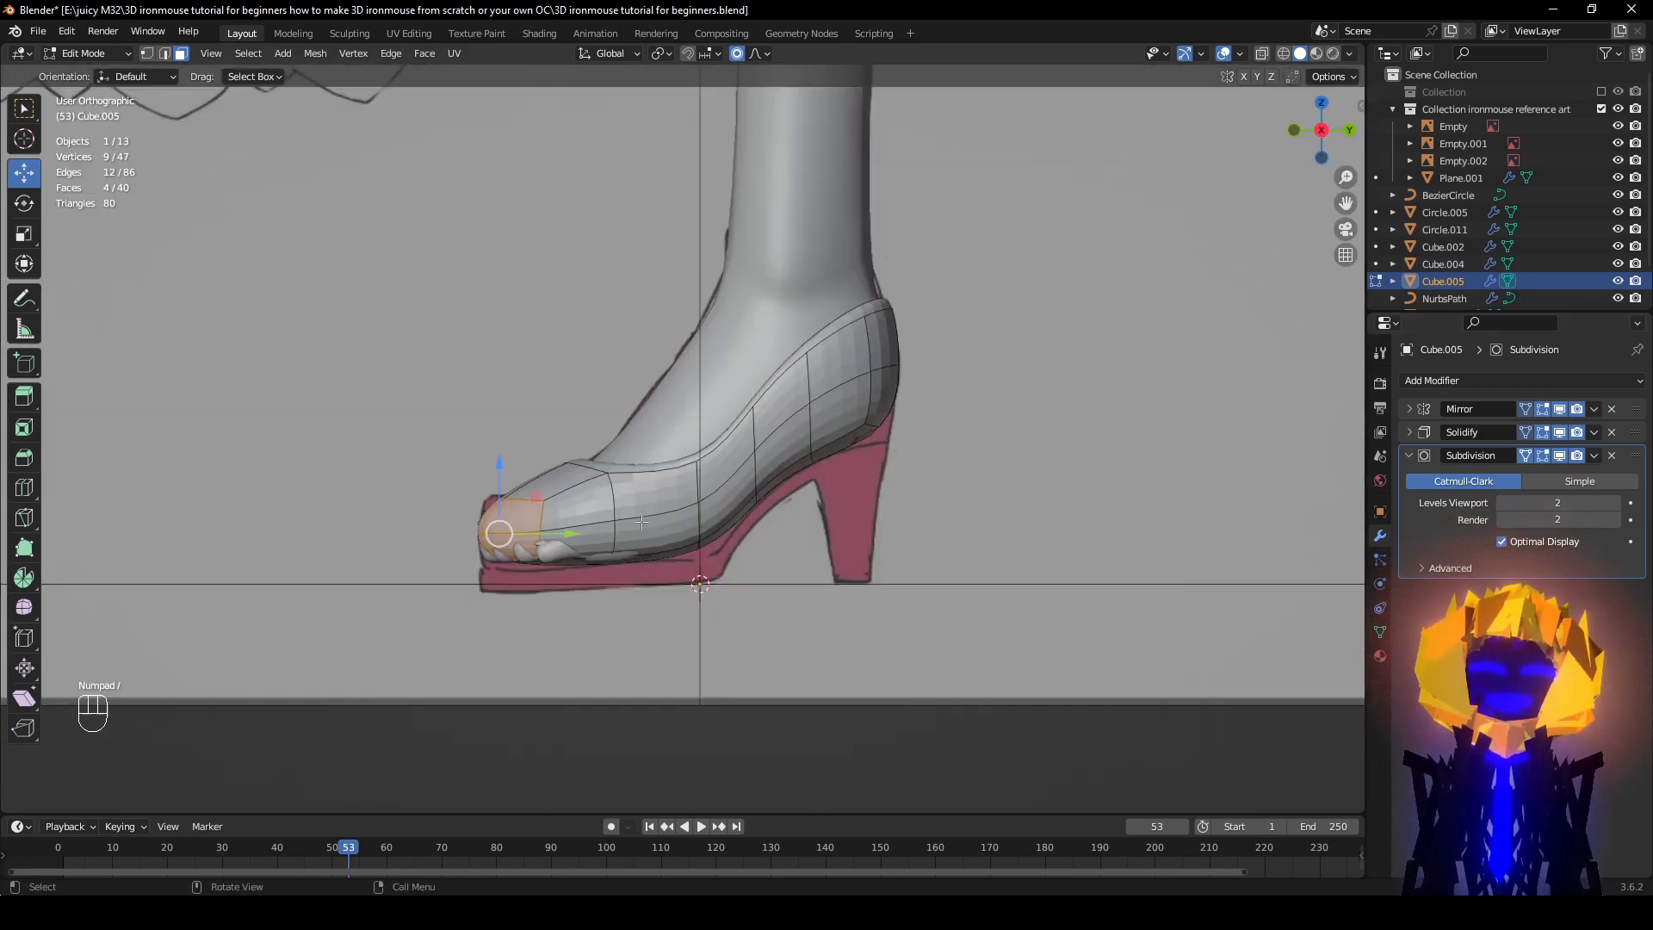
Step: Hide the Subdivision result and extrude the ten underside sole faces about 0.024 m downward along Z, with proportional editing off
left_click(1559, 456)
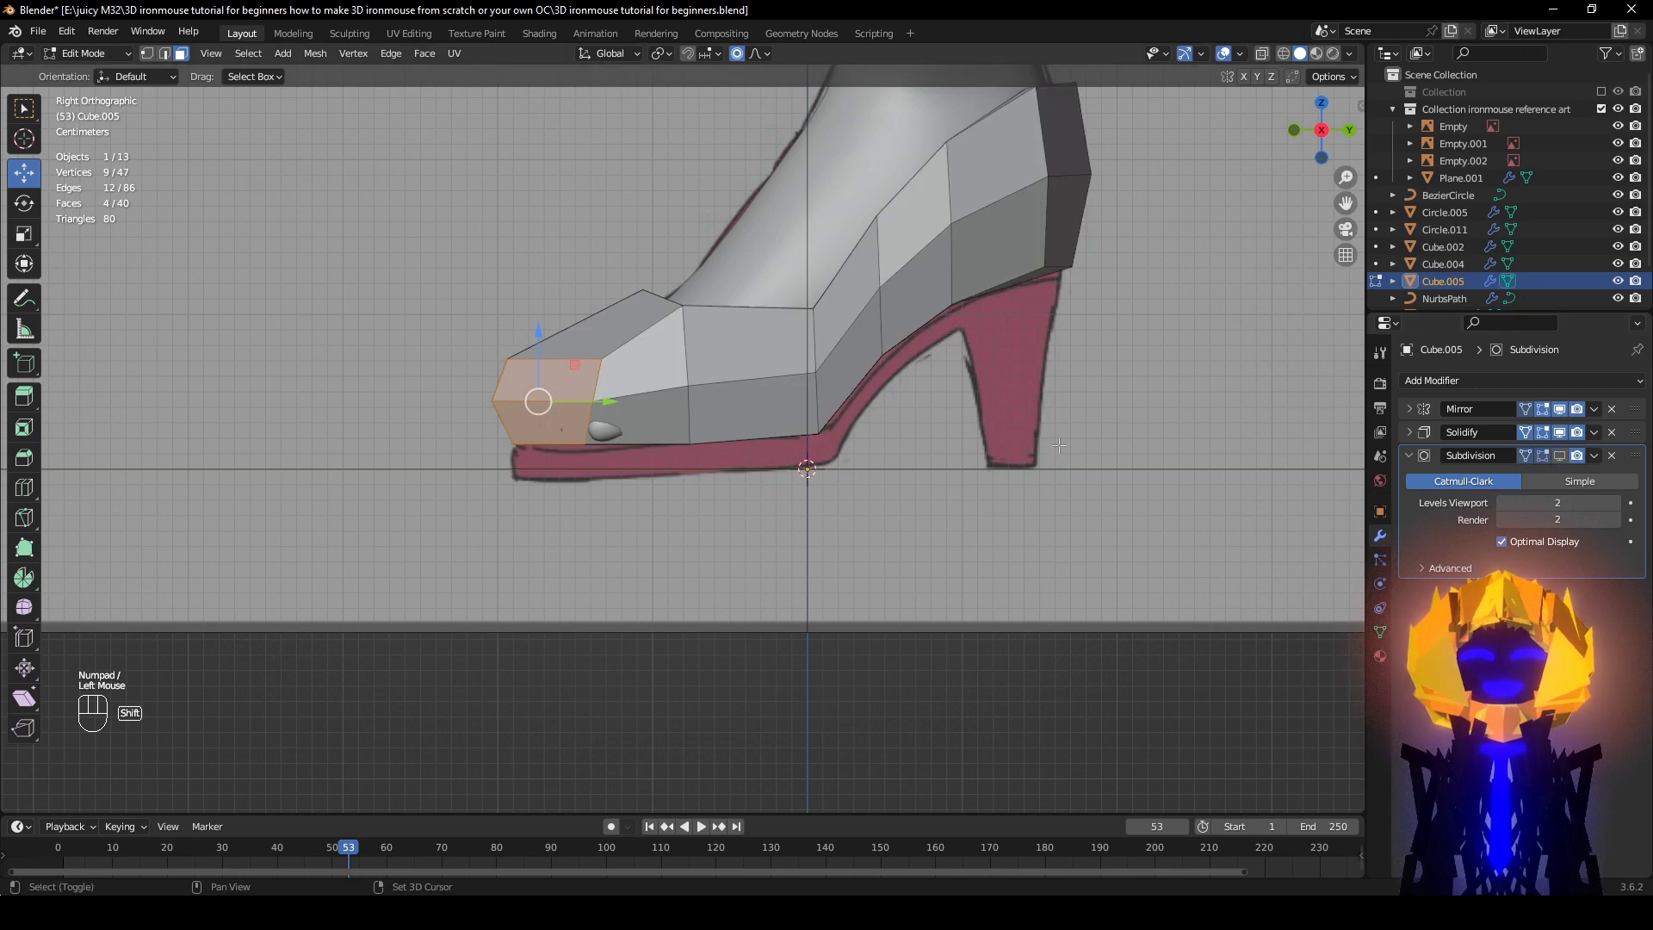
middle_click_drag(1090, 402, 992, 485, "shift")
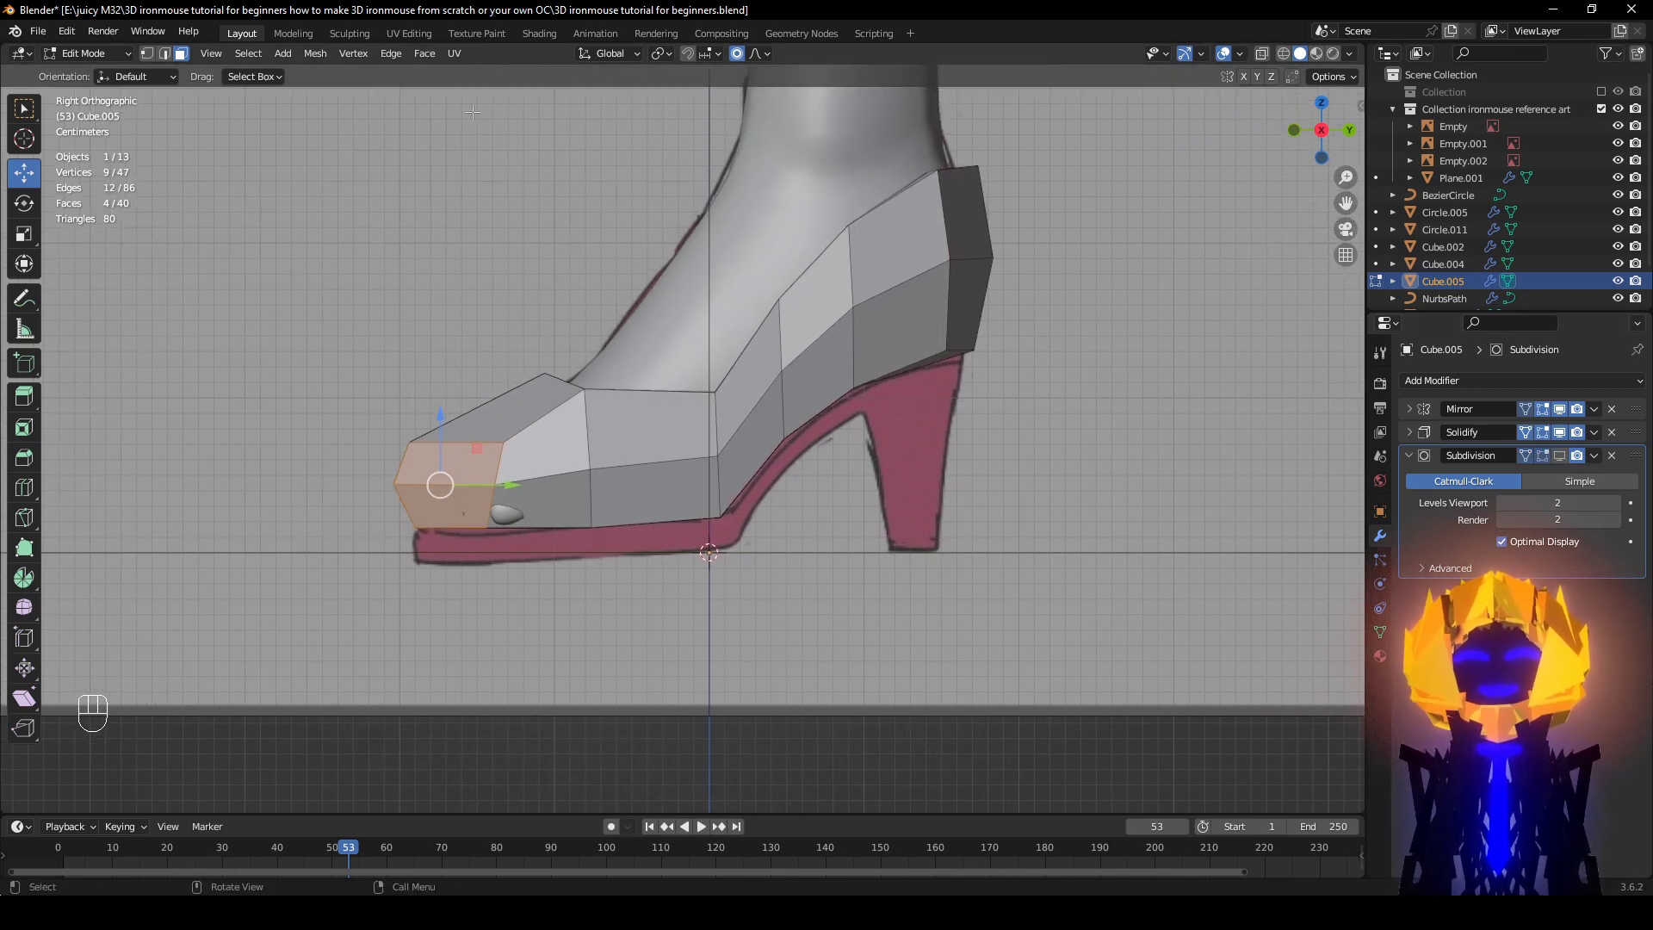
middle_click_drag(1360, 616, 682, 466)
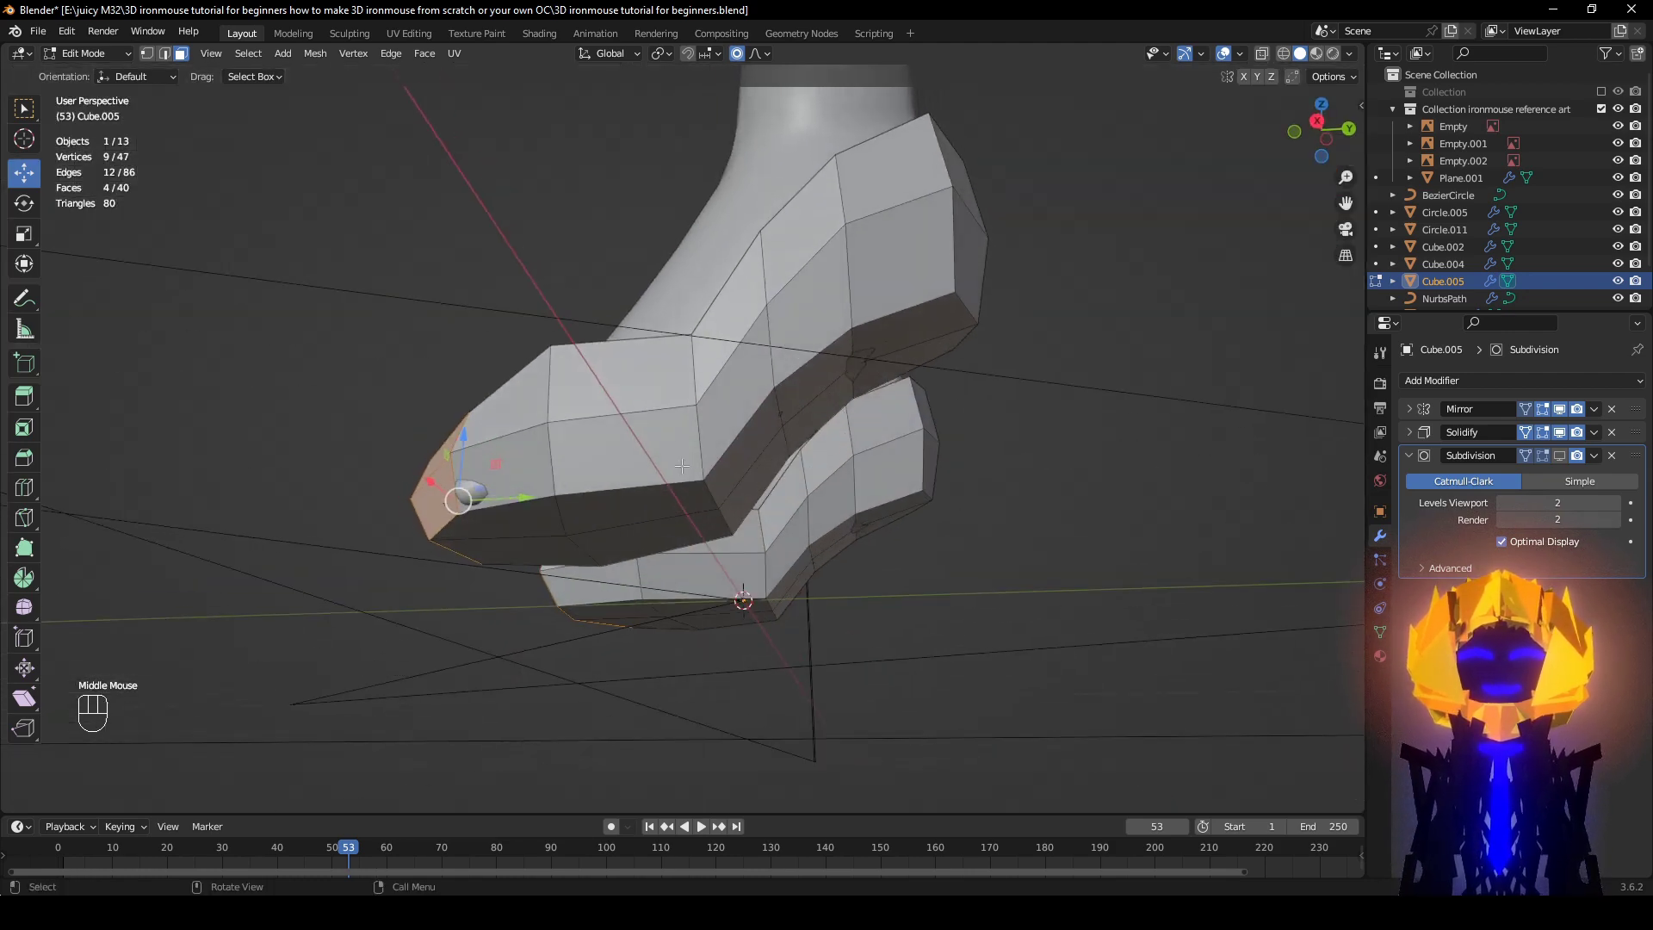
left_click(663, 513)
left_click(572, 525, "shift")
left_click(517, 530, "shift")
left_click(456, 525, "shift")
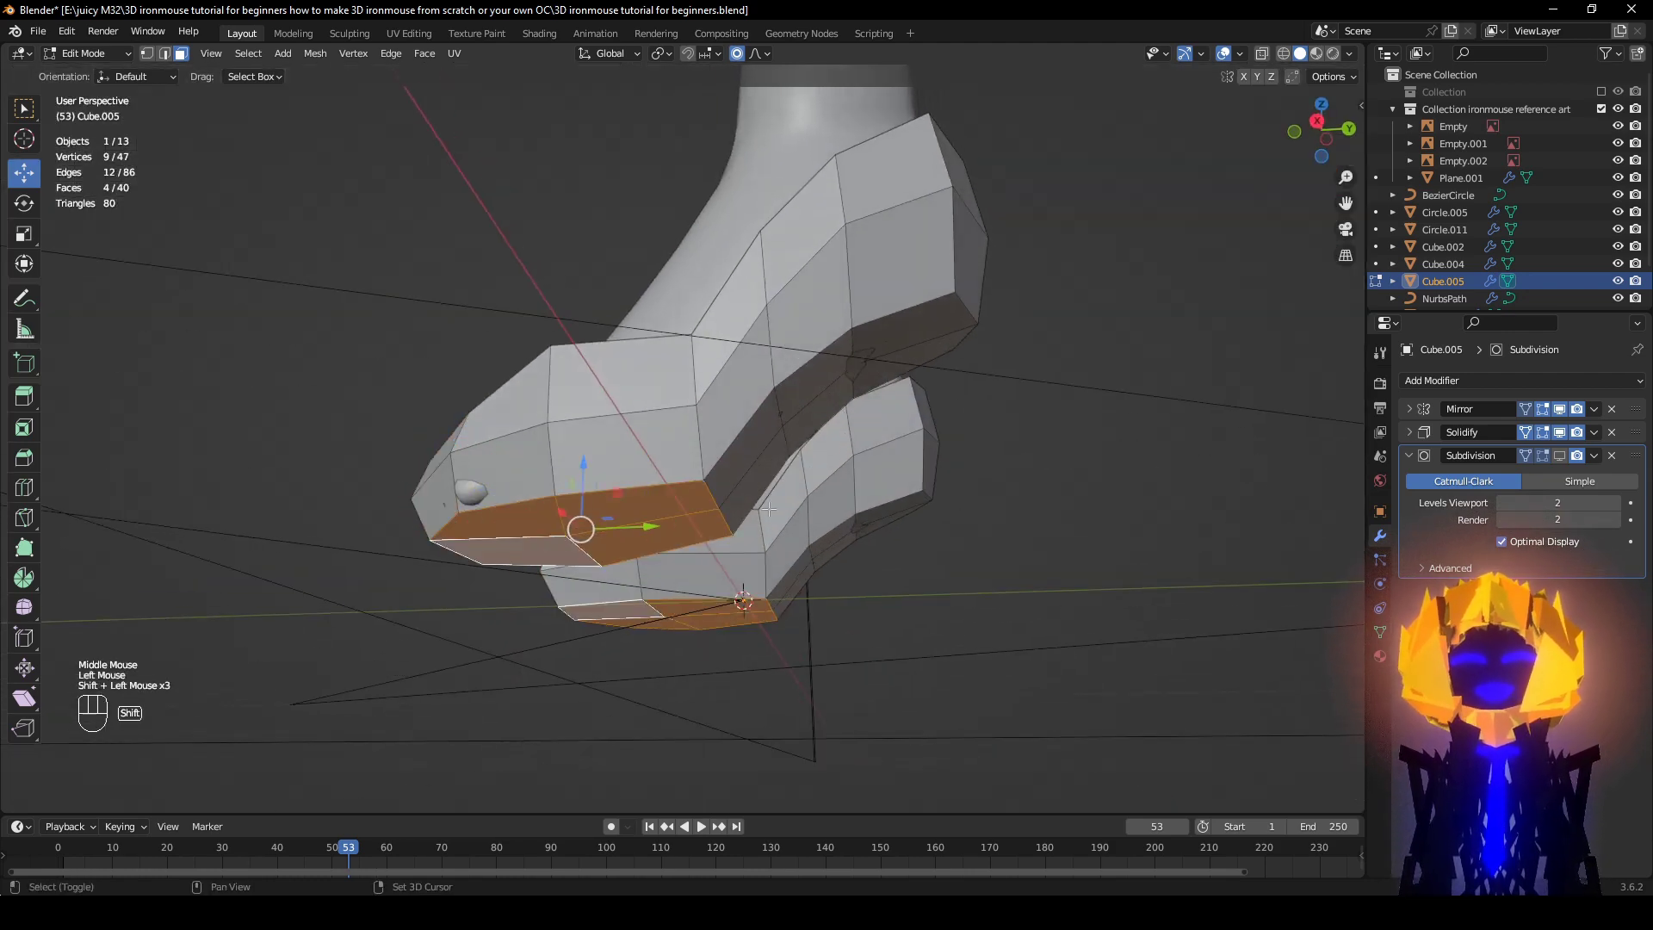
left_click(760, 448, "shift")
left_click(760, 448, "shift")
left_click(816, 378, "shift")
left_click(821, 397, "shift")
left_click(893, 366, "shift")
left_click(917, 327, "shift")
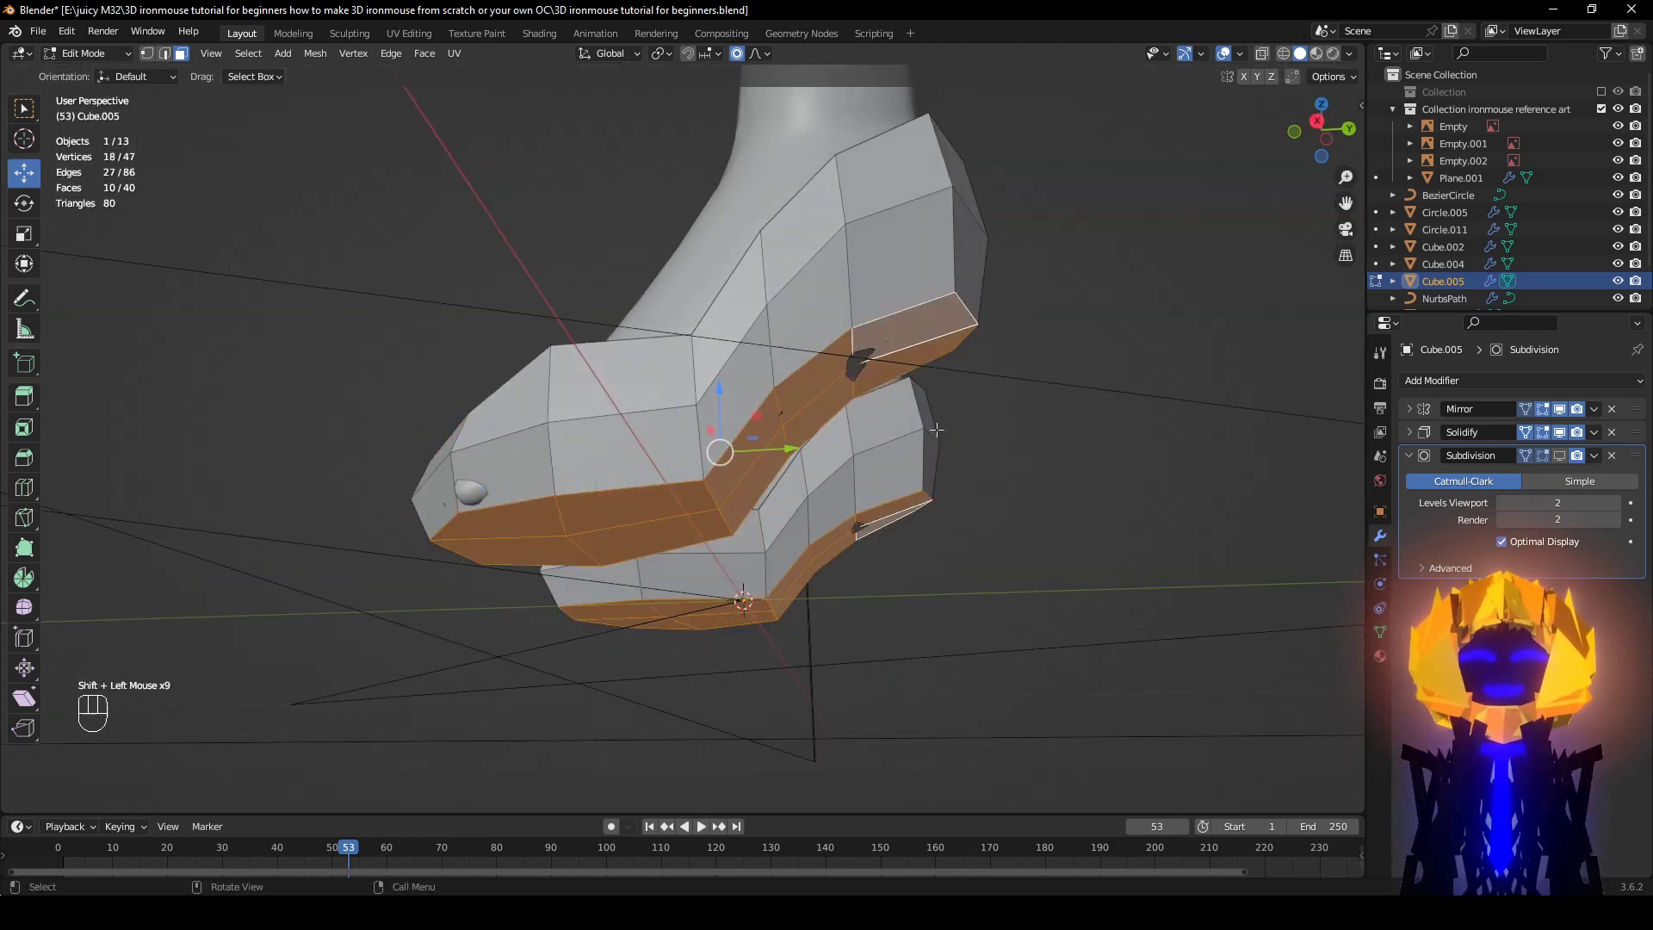
middle_click_drag(937, 430, 975, 510, "alt")
key("e")
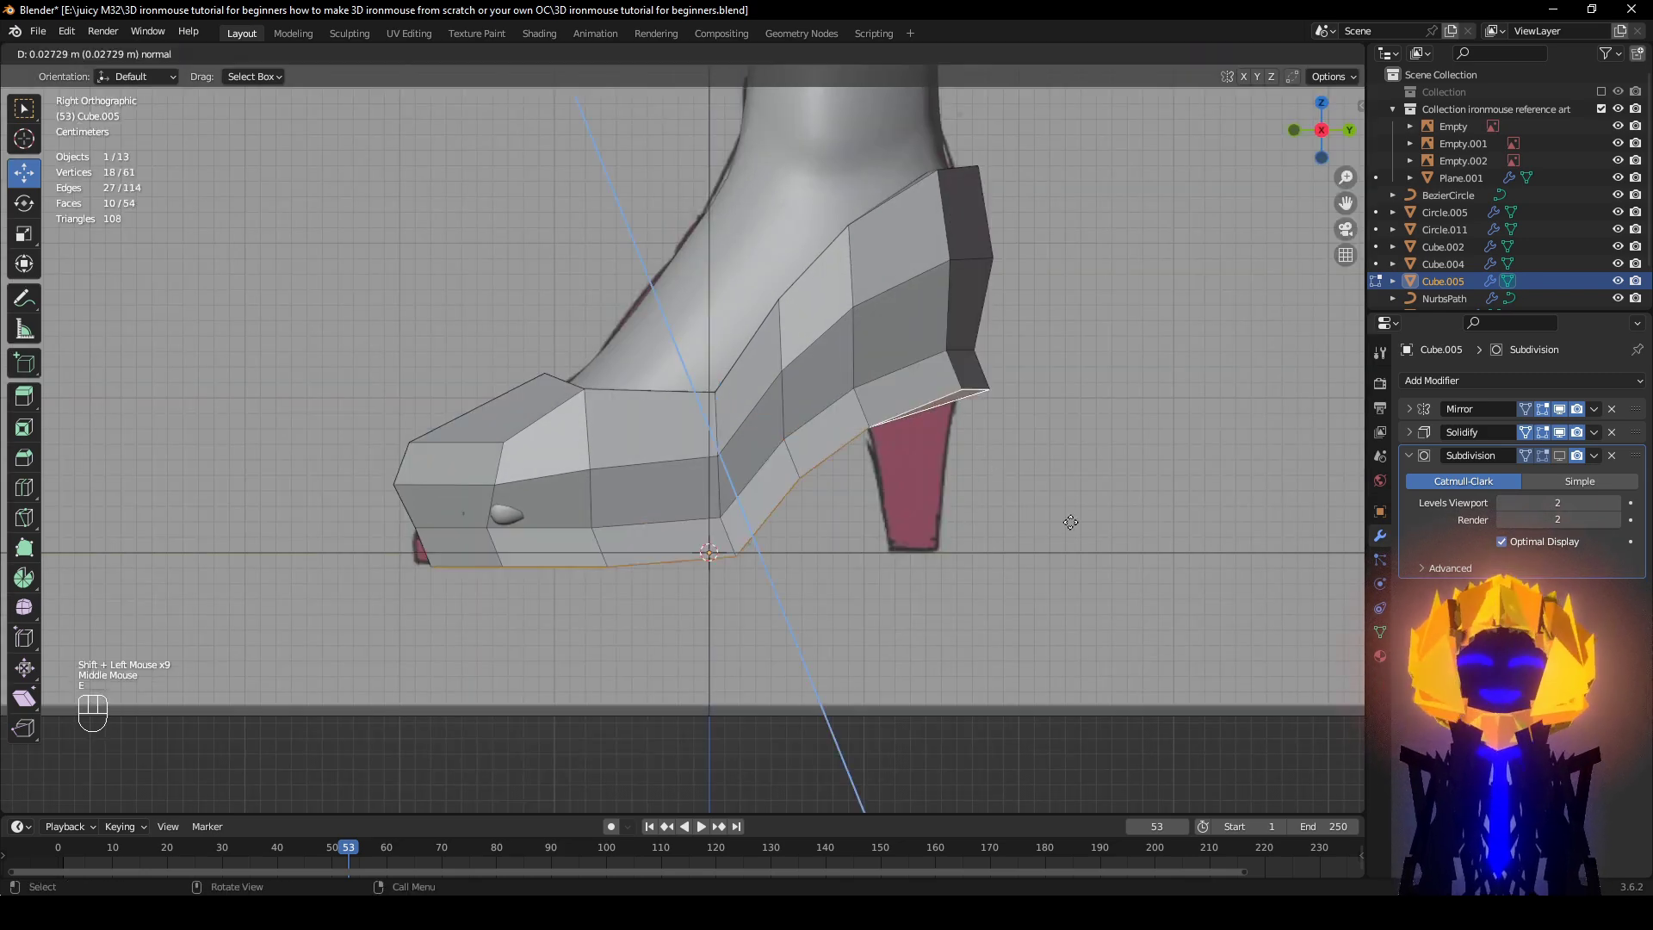
right_click(848, 417)
key("e")
left_click(723, 433)
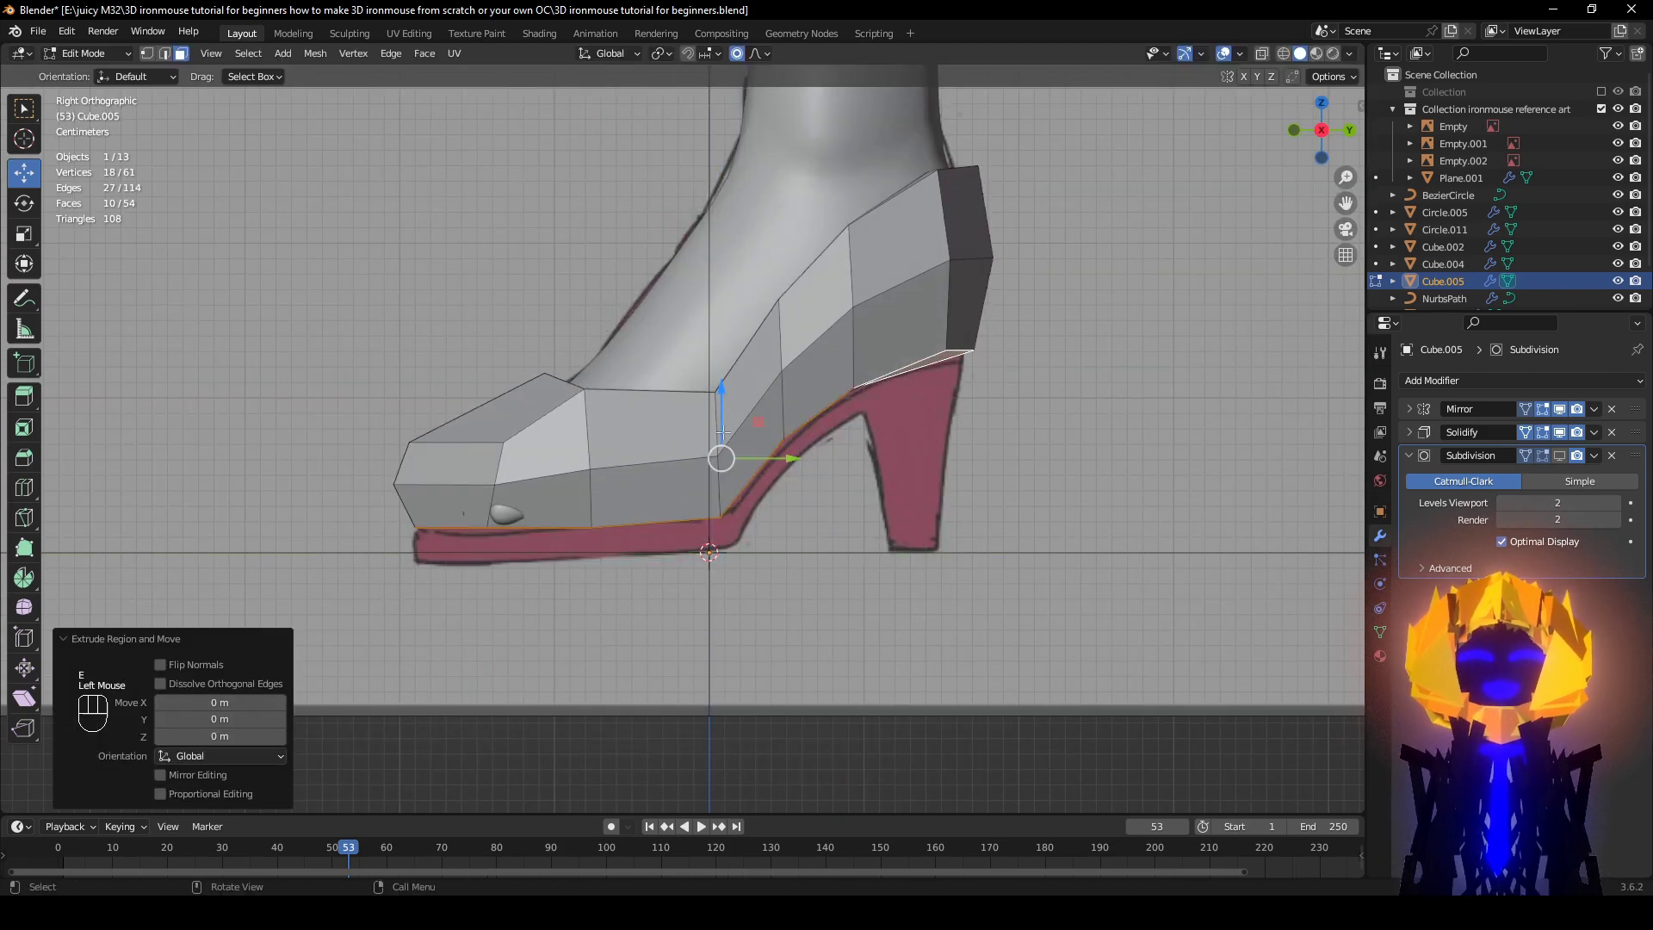
left_click(737, 50)
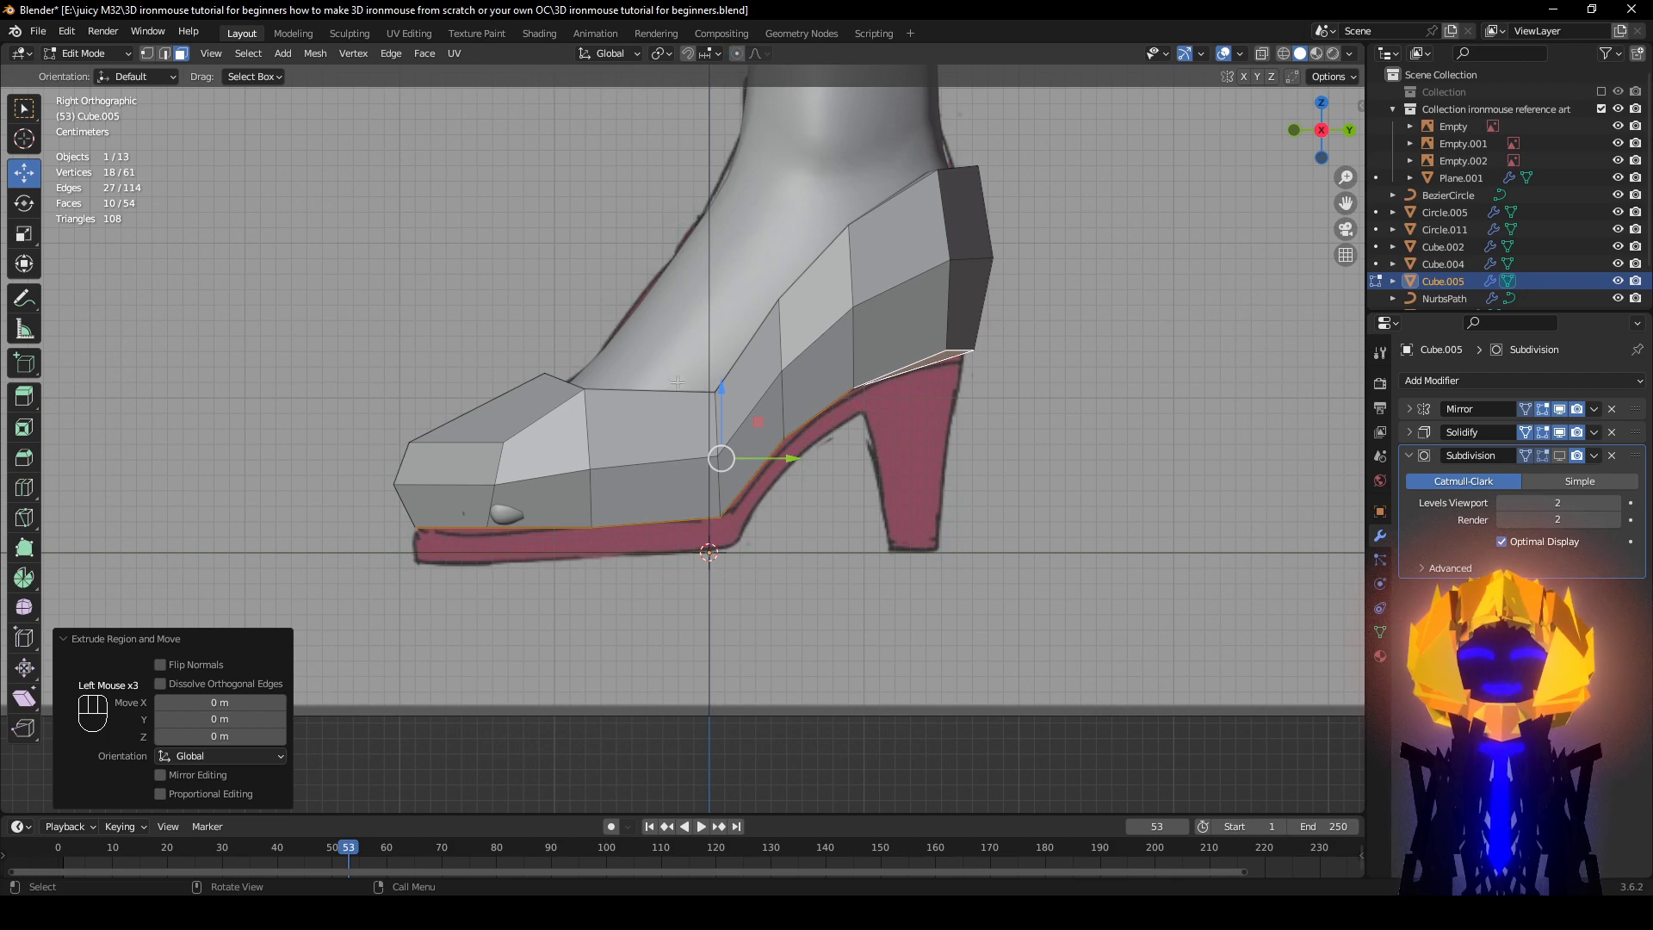
left_click_drag(721, 390, 725, 431)
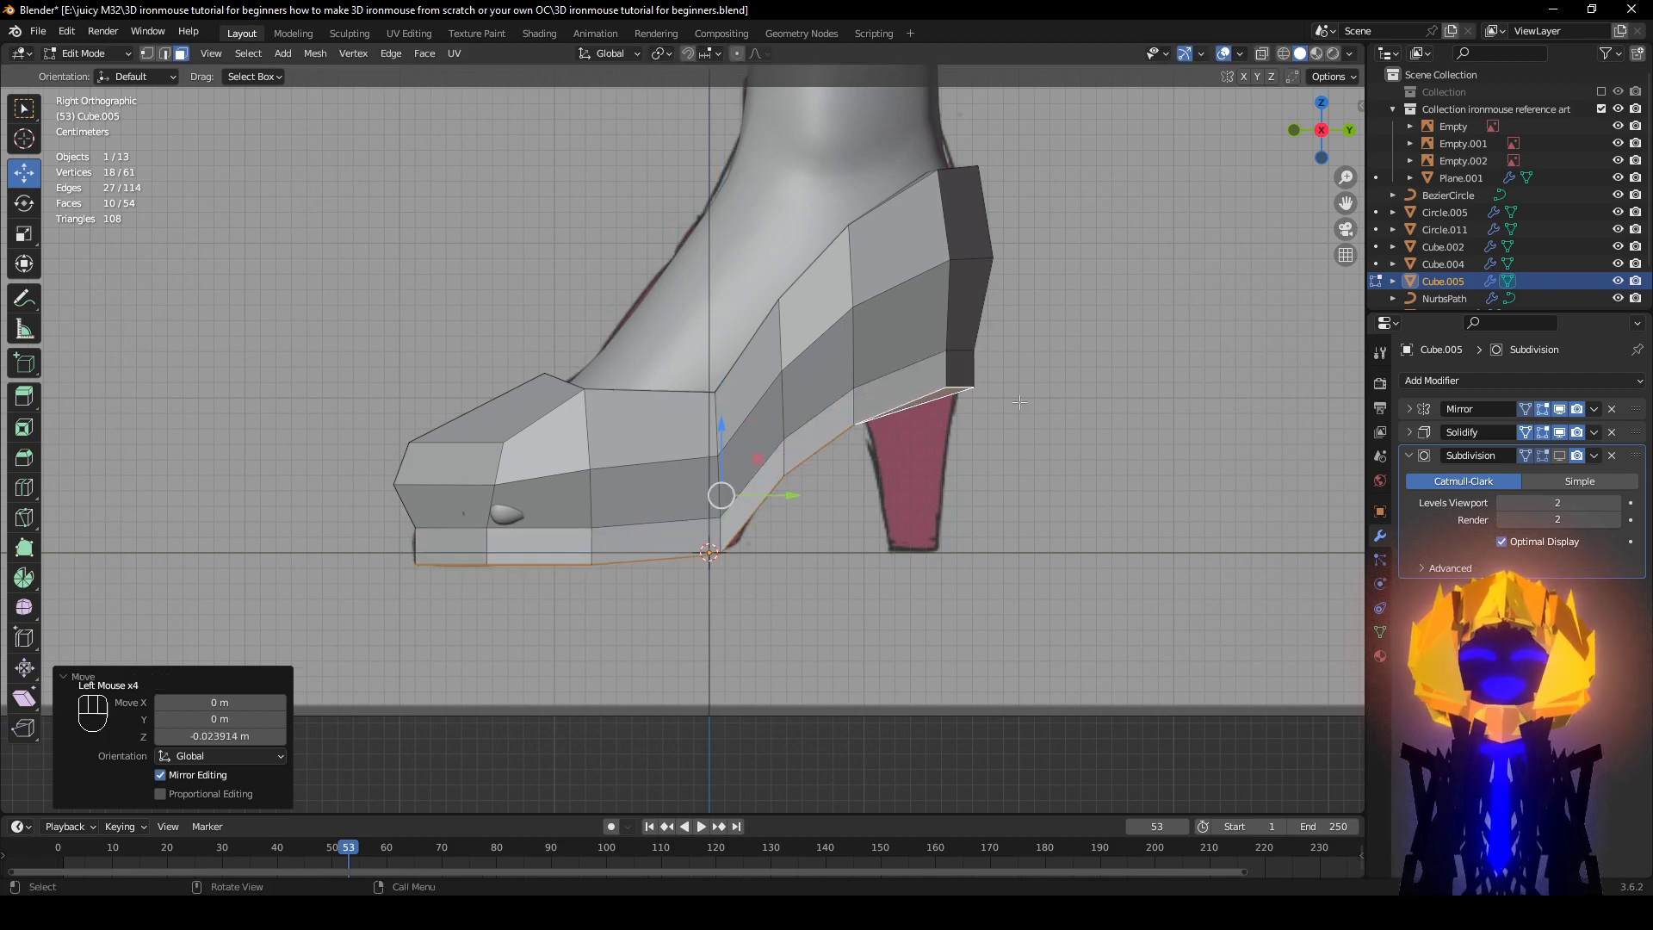
Step: Compare the thickness of the extruded sole with the side reference art in wireframe shading
key("z")
left_click(772, 465)
scroll(942, 517, "up", 2)
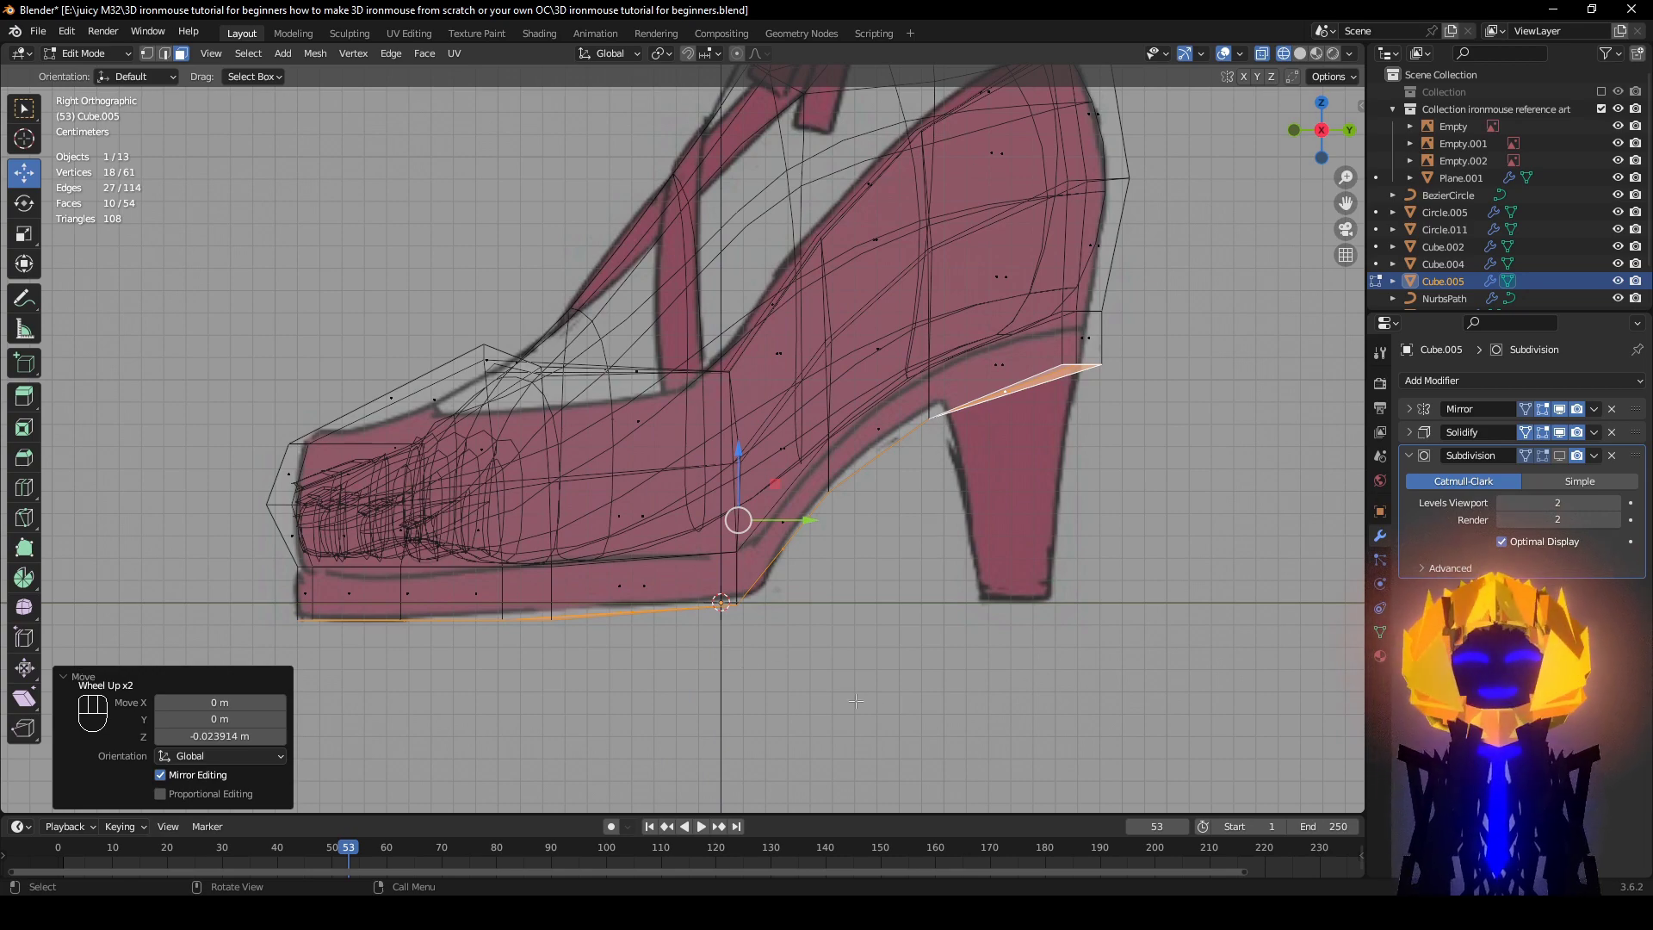
scroll(899, 697, "down", 1)
key("z")
left_click(1055, 702)
scroll(1008, 671, "down", 1)
Step: Extrude the two rear underside faces about 0.098 m straight down along Z to form the heel
mouse_move(1003, 667)
middle_mouse_down()
mouse_move(944, 641)
mouse_move(965, 617)
middle_mouse_up()
middle_click_drag(896, 403, 837, 408)
left_click(839, 344)
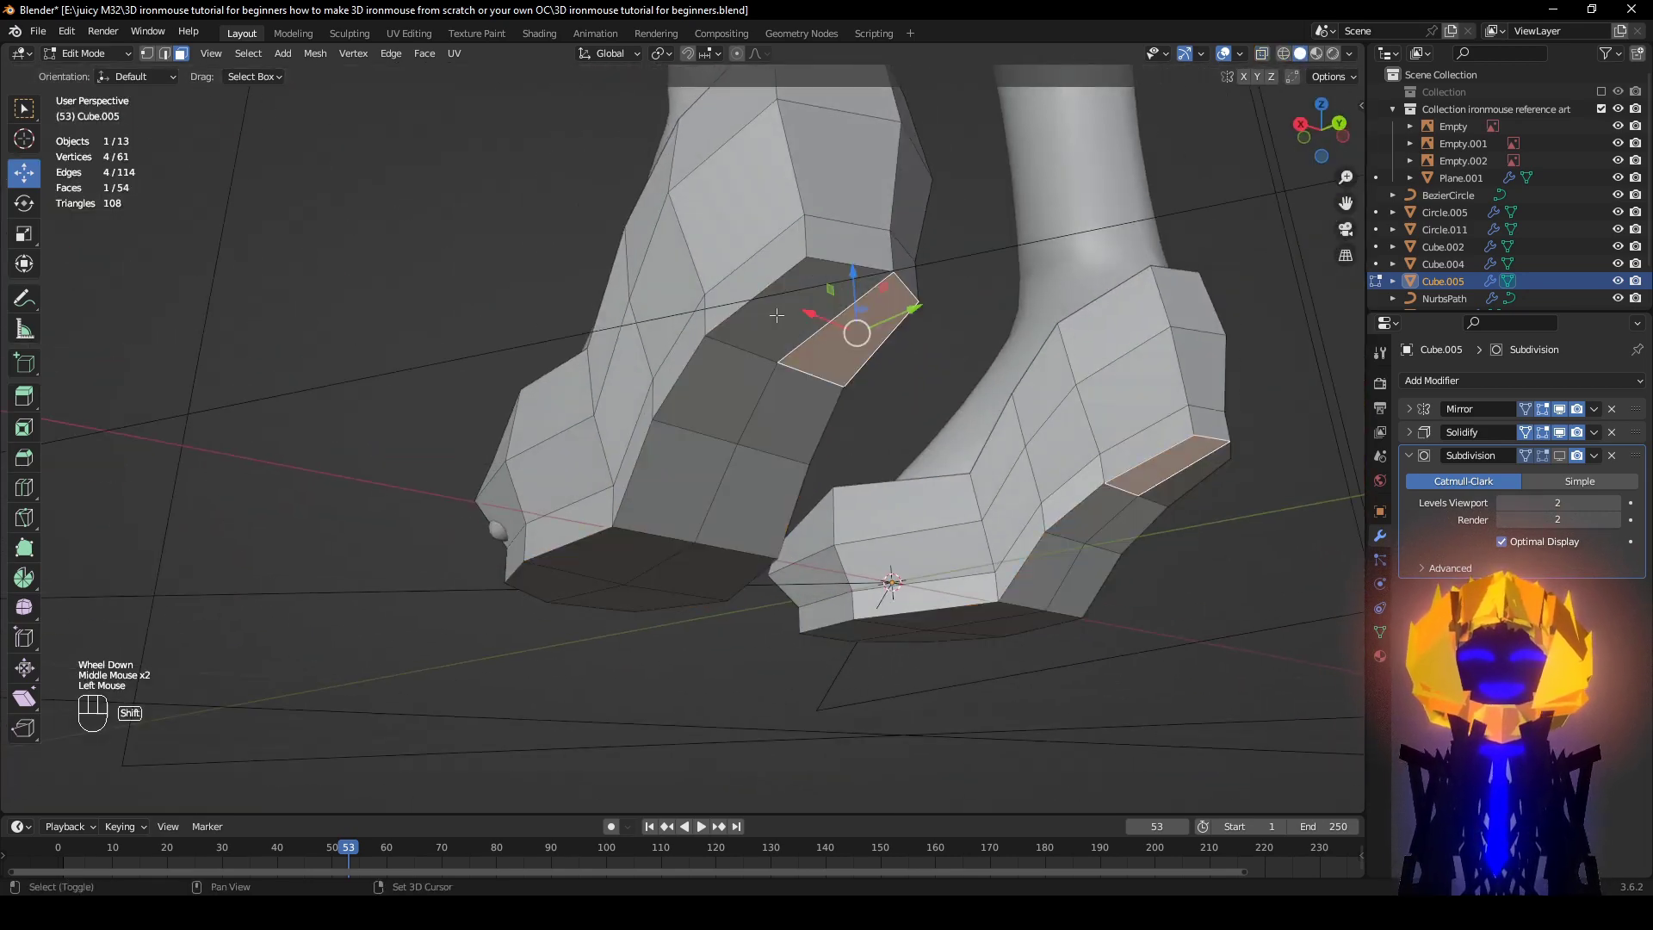
left_click(777, 315, "shift")
middle_click_drag(776, 315, 900, 405)
key("z")
key("e")
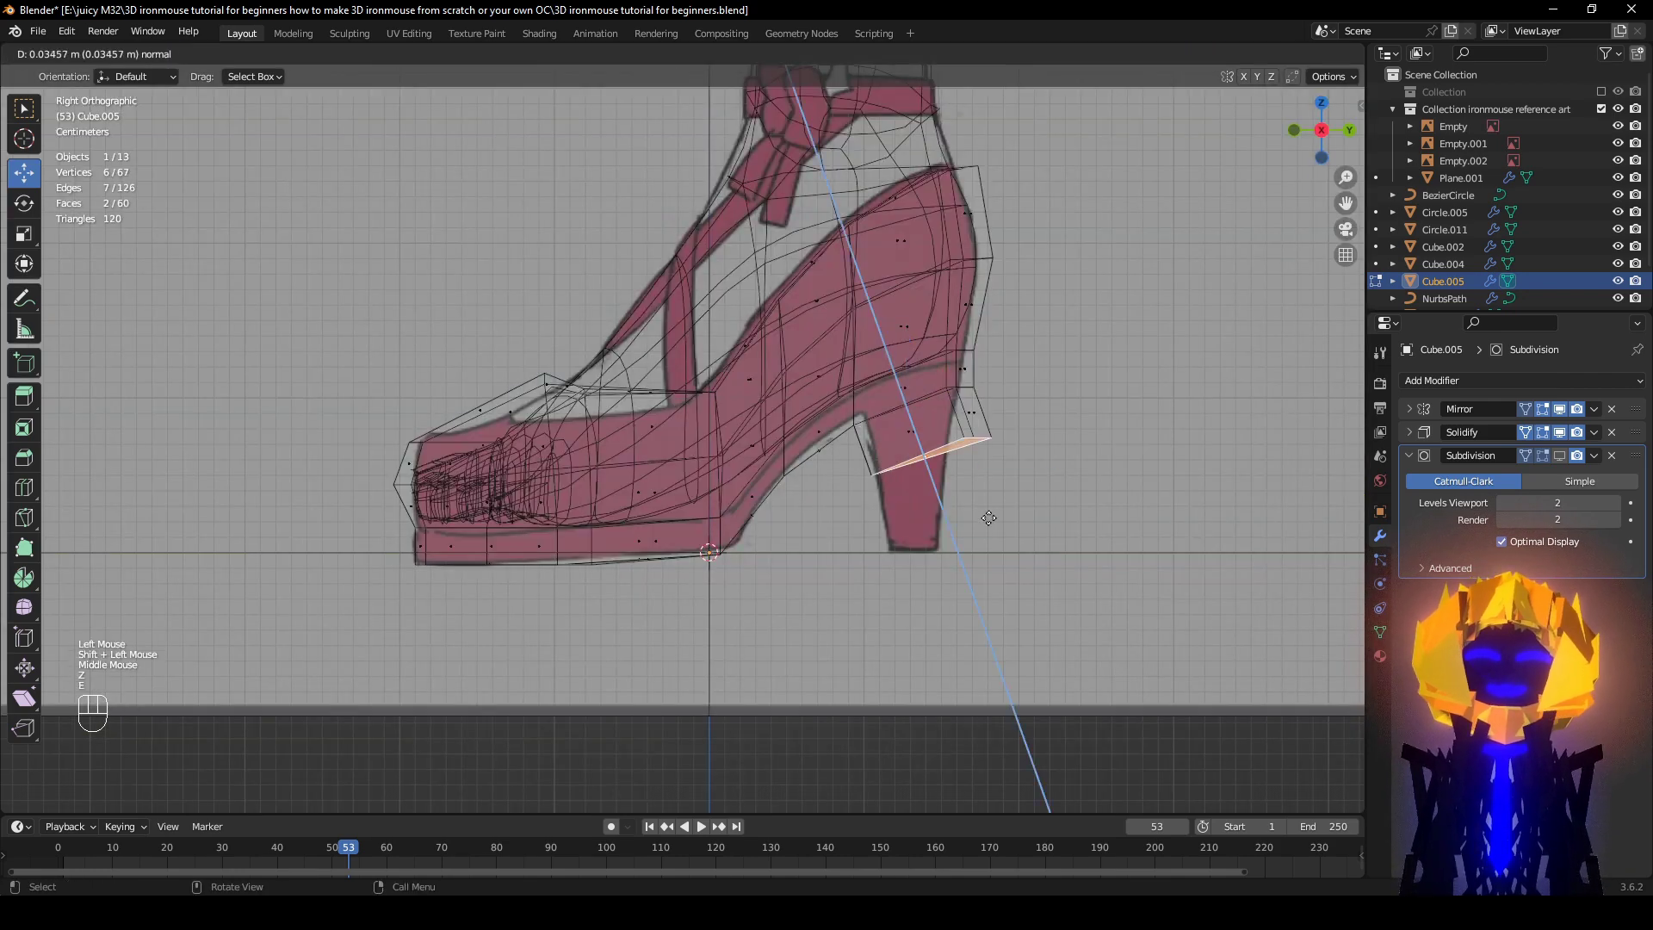
left_click(956, 516)
key("e")
key("z")
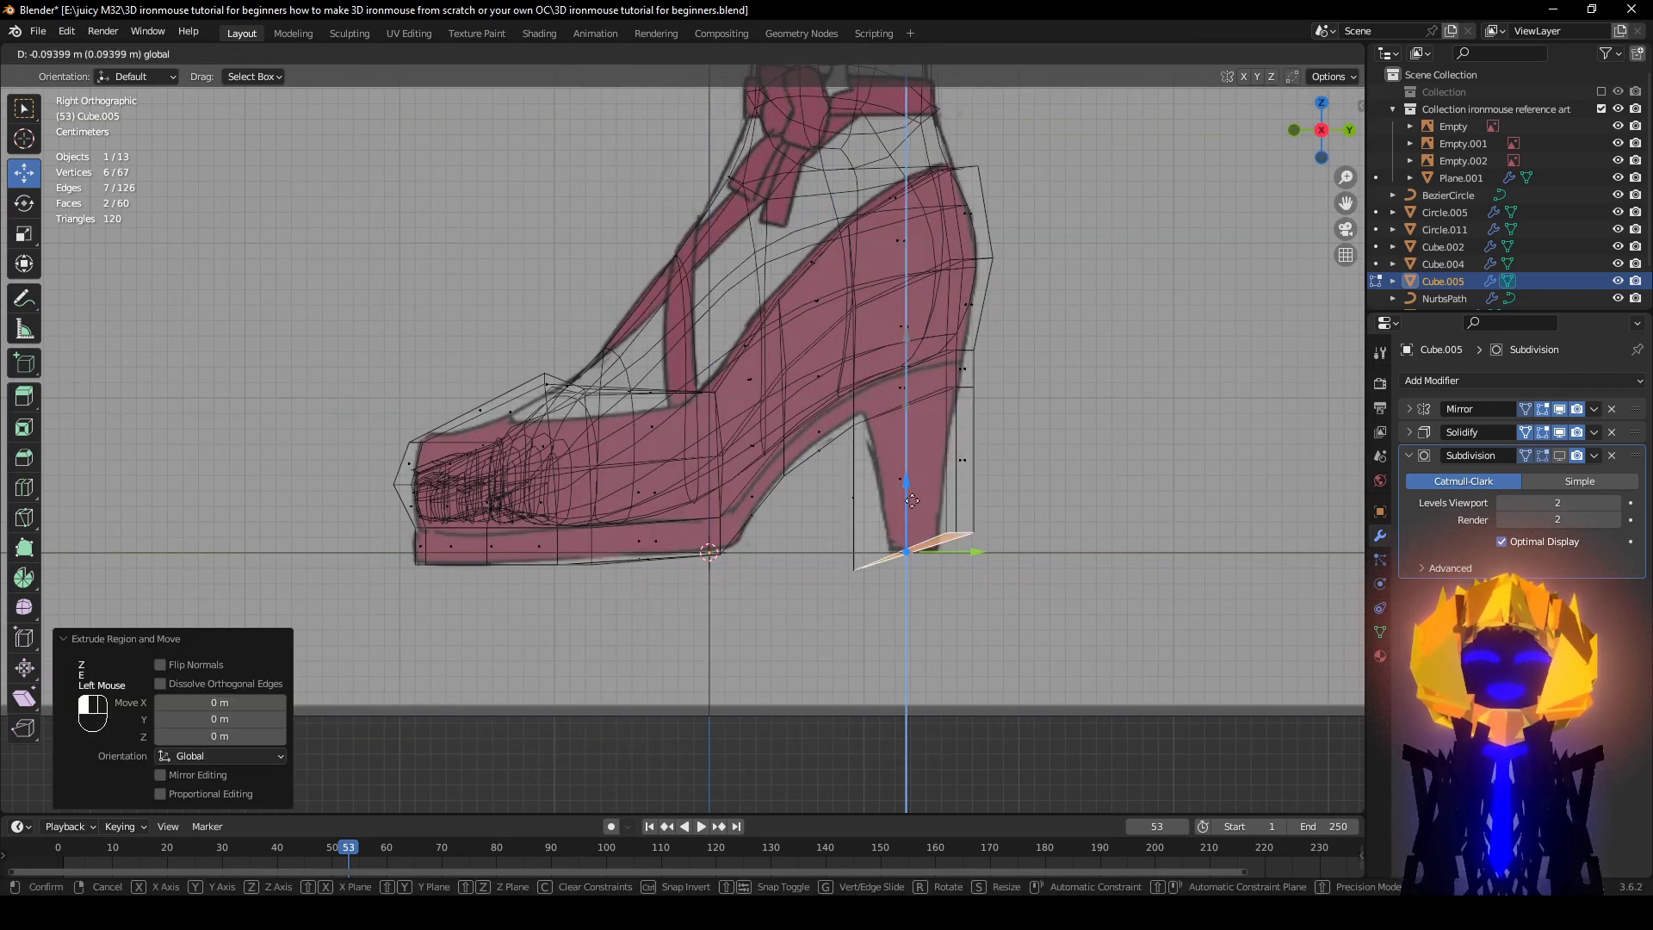
left_click(912, 504)
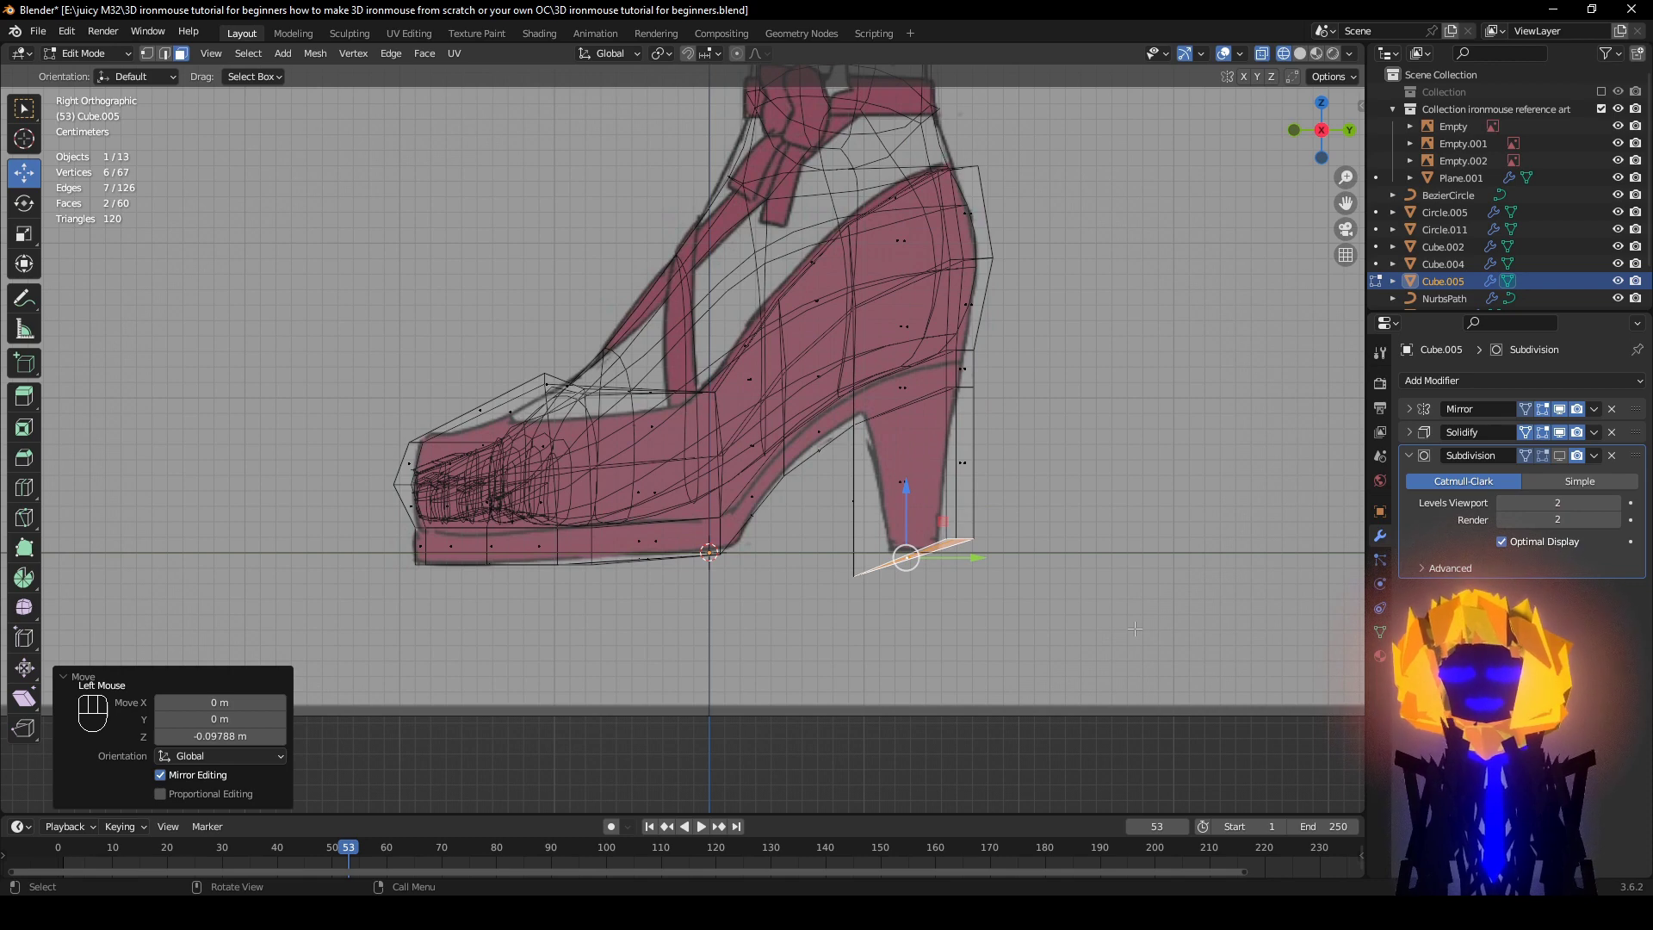
Step: Flatten the bottom faces of the heel by scaling them to 0 along Z
key("s")
key("z")
key("0")
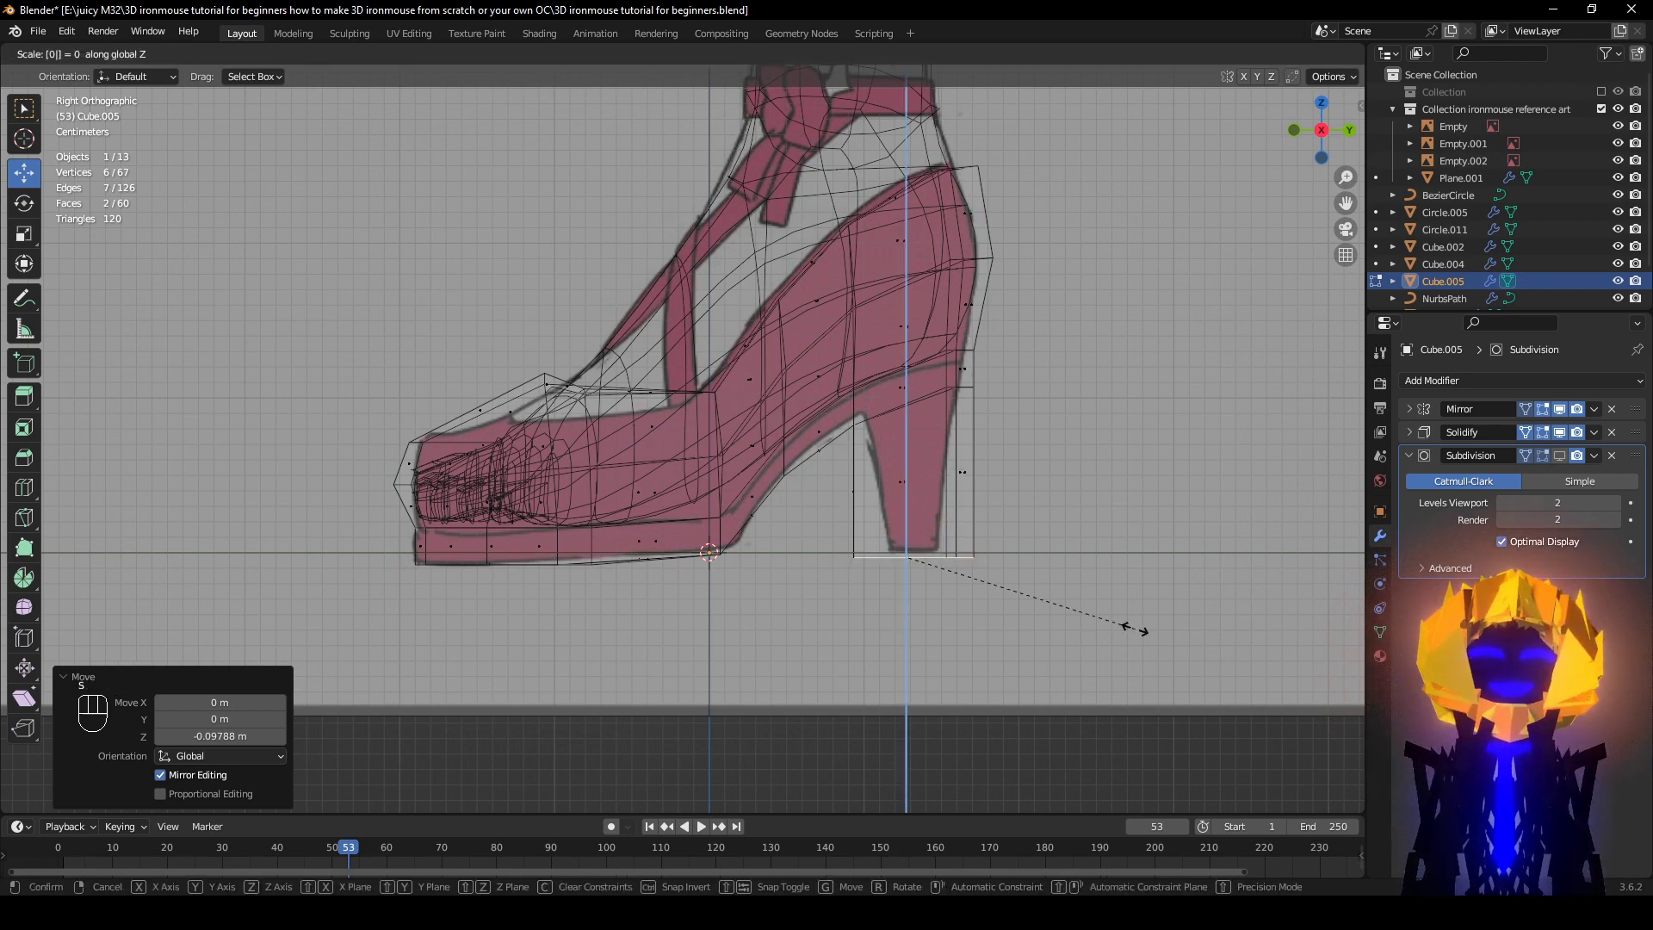
key("Return")
Step: Flatten the four bottom faces of the front sole by scaling them to 0 along Z
left_click_drag(799, 615, 355, 556)
key("s")
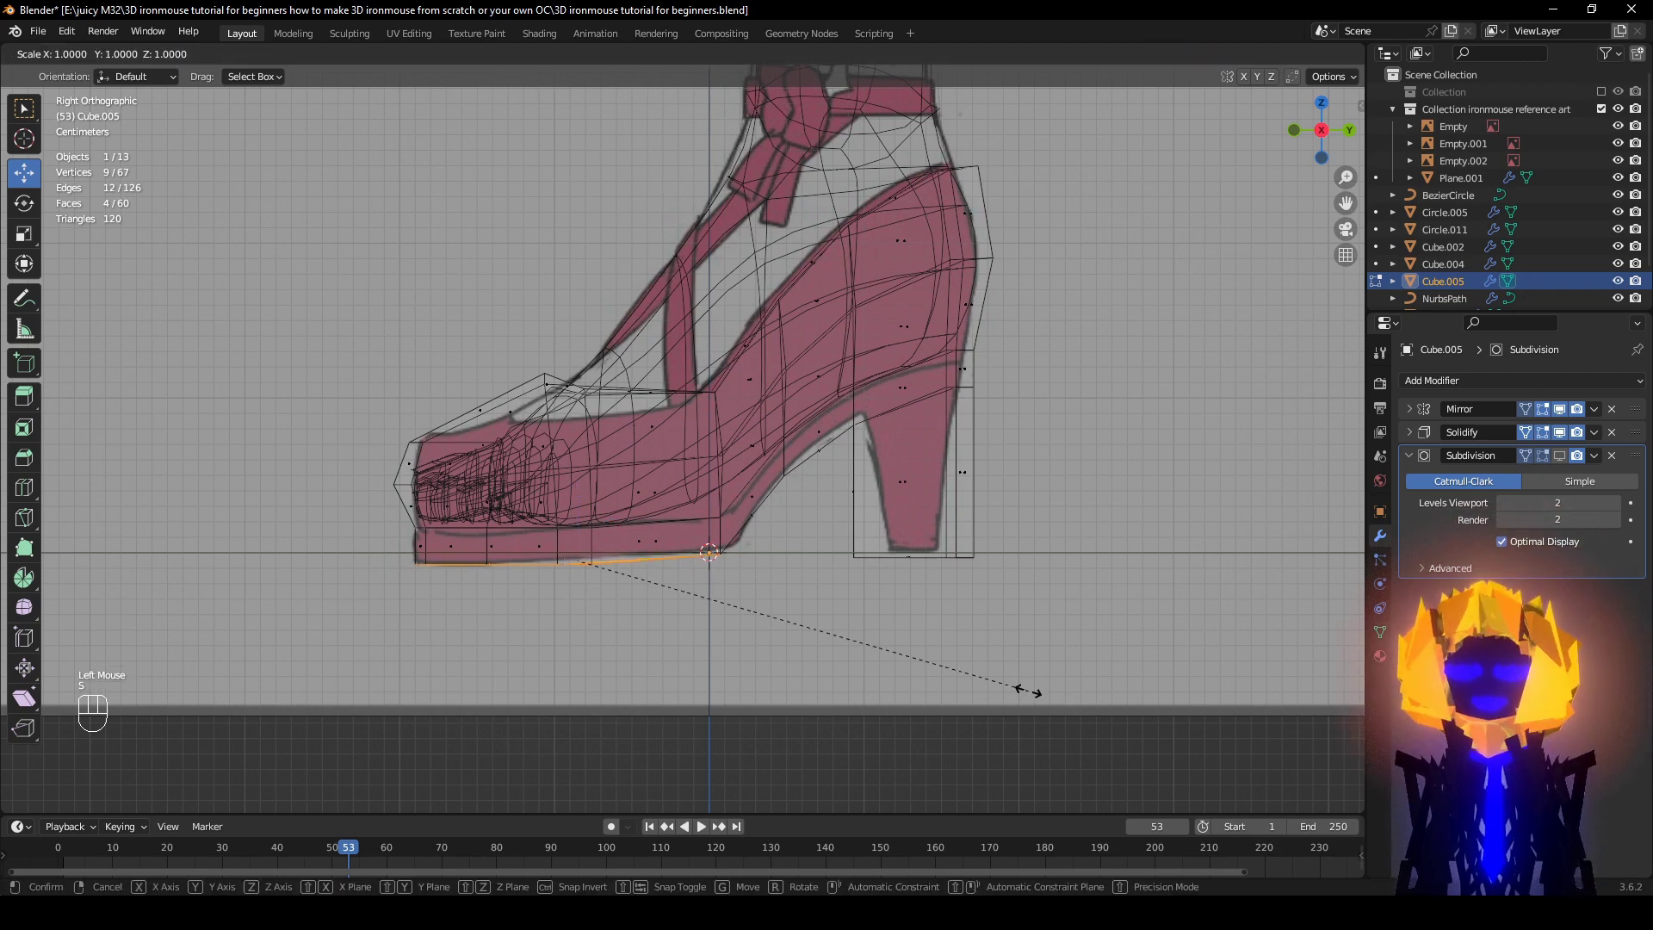
key("z")
key("Return")
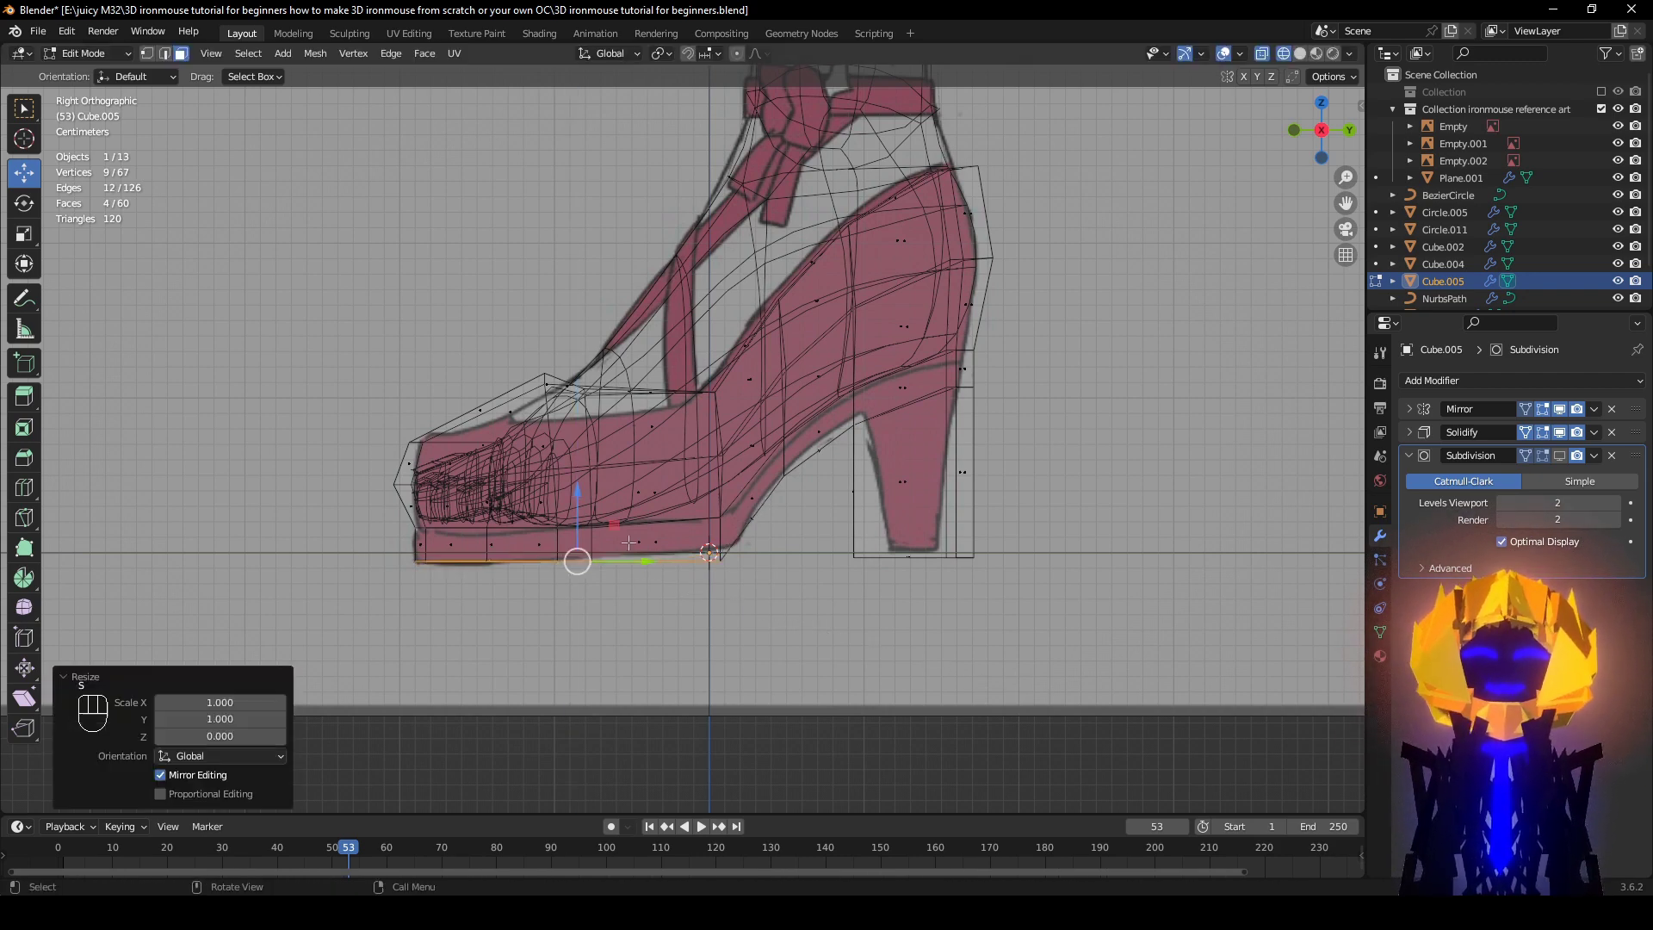
left_click_drag(581, 501, 588, 495)
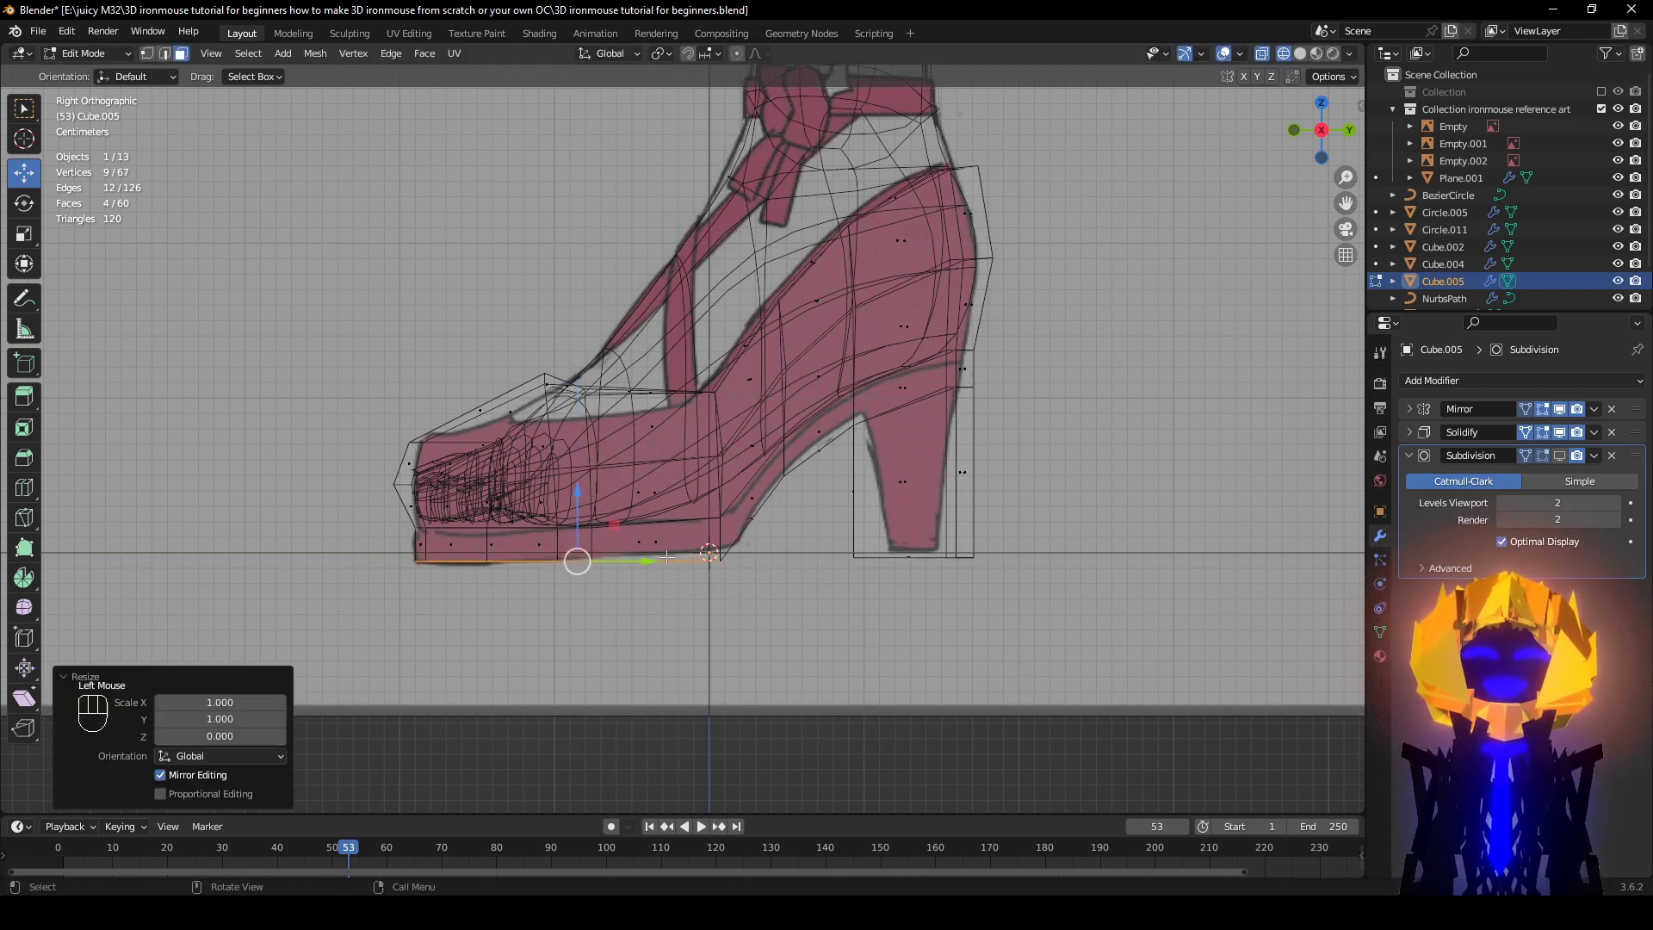
Step: Select the two bottom faces of the heel and scale them uniformly to 0.7
key("z")
mouse_move(1073, 628)
middle_mouse_down()
mouse_move(999, 577)
mouse_move(1117, 461)
mouse_move(1106, 499)
middle_mouse_up()
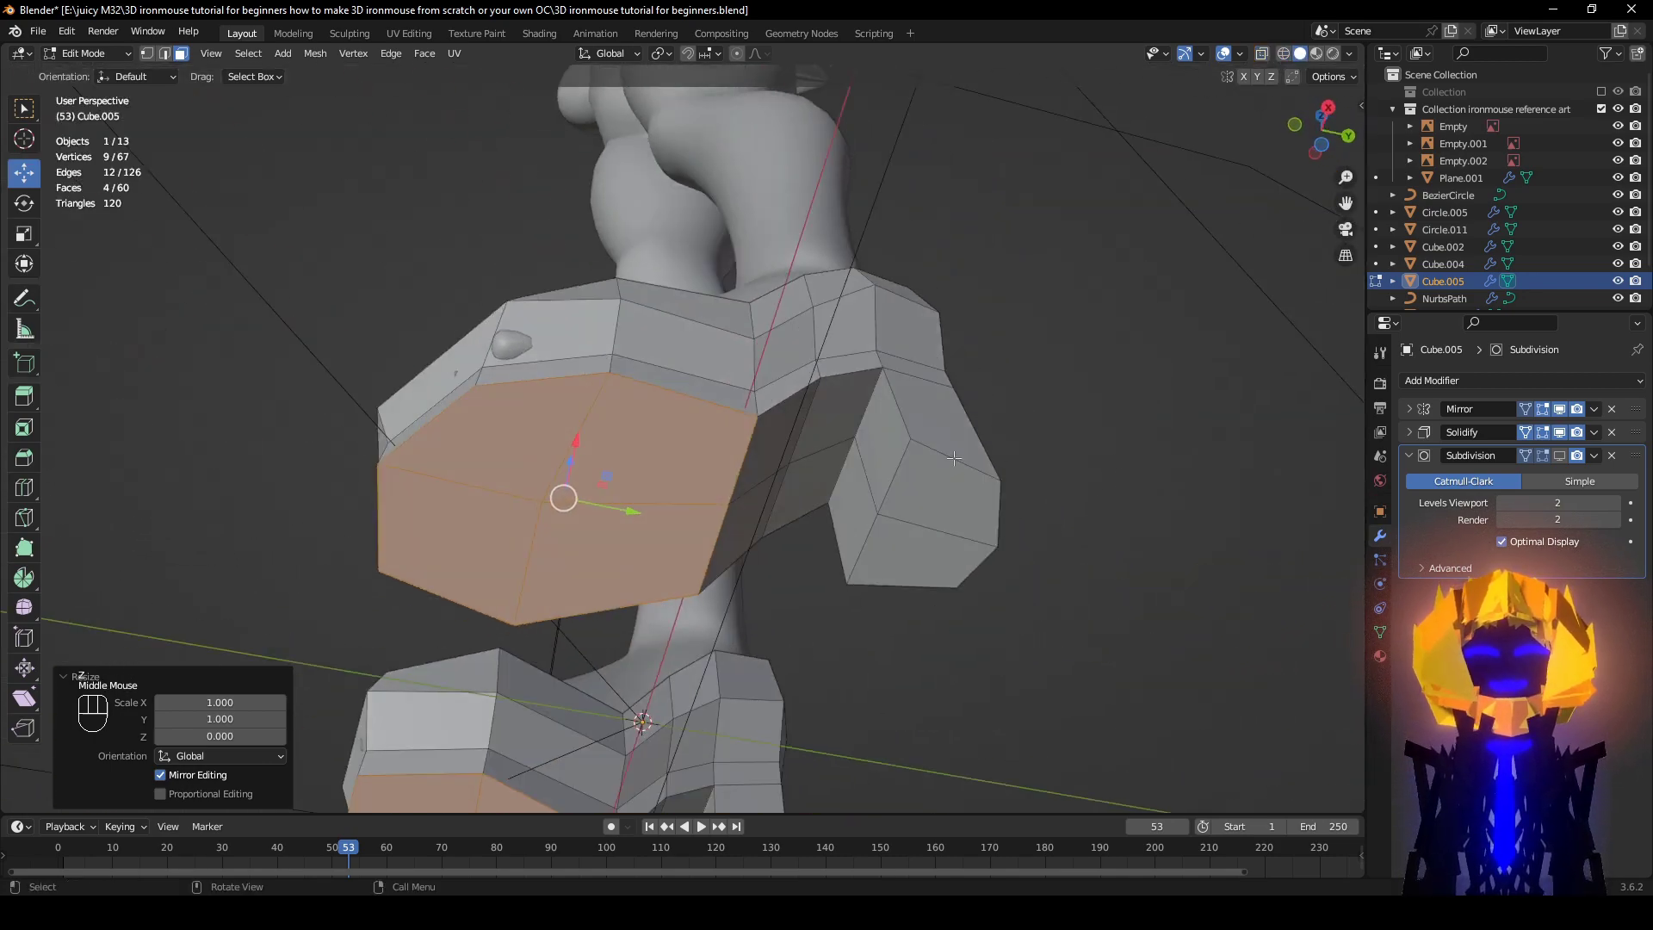
left_click(954, 458)
left_click(977, 515)
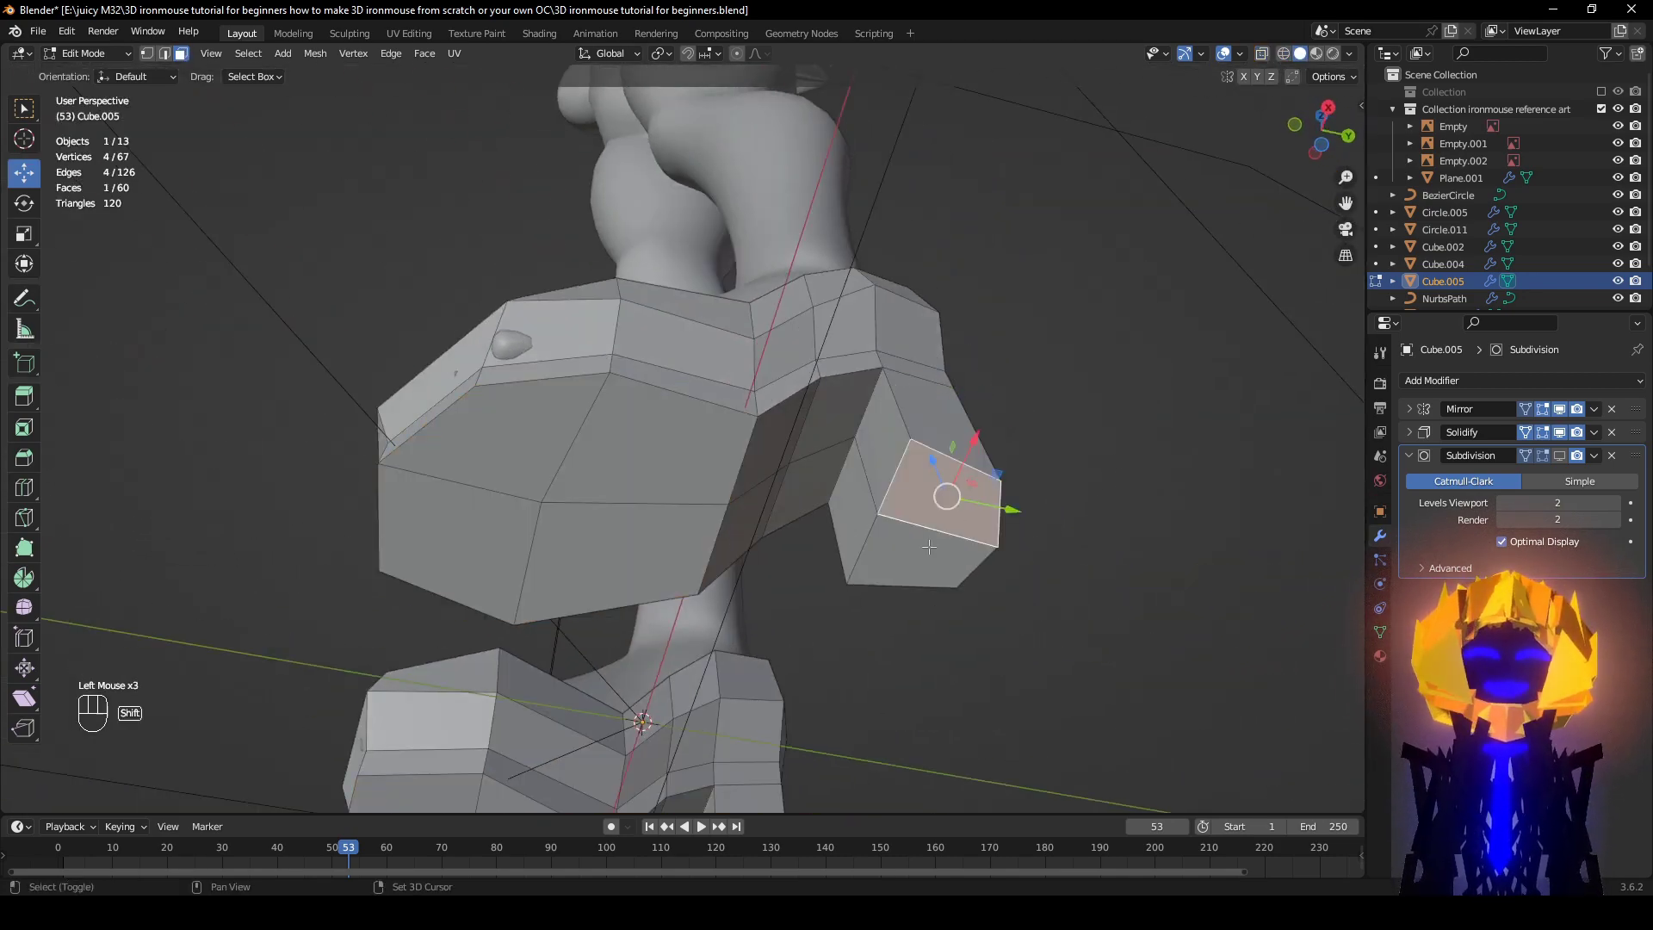
left_click(932, 552, "shift")
scroll(930, 552, "down", 1)
middle_click_drag(930, 552, 715, 664)
key("s")
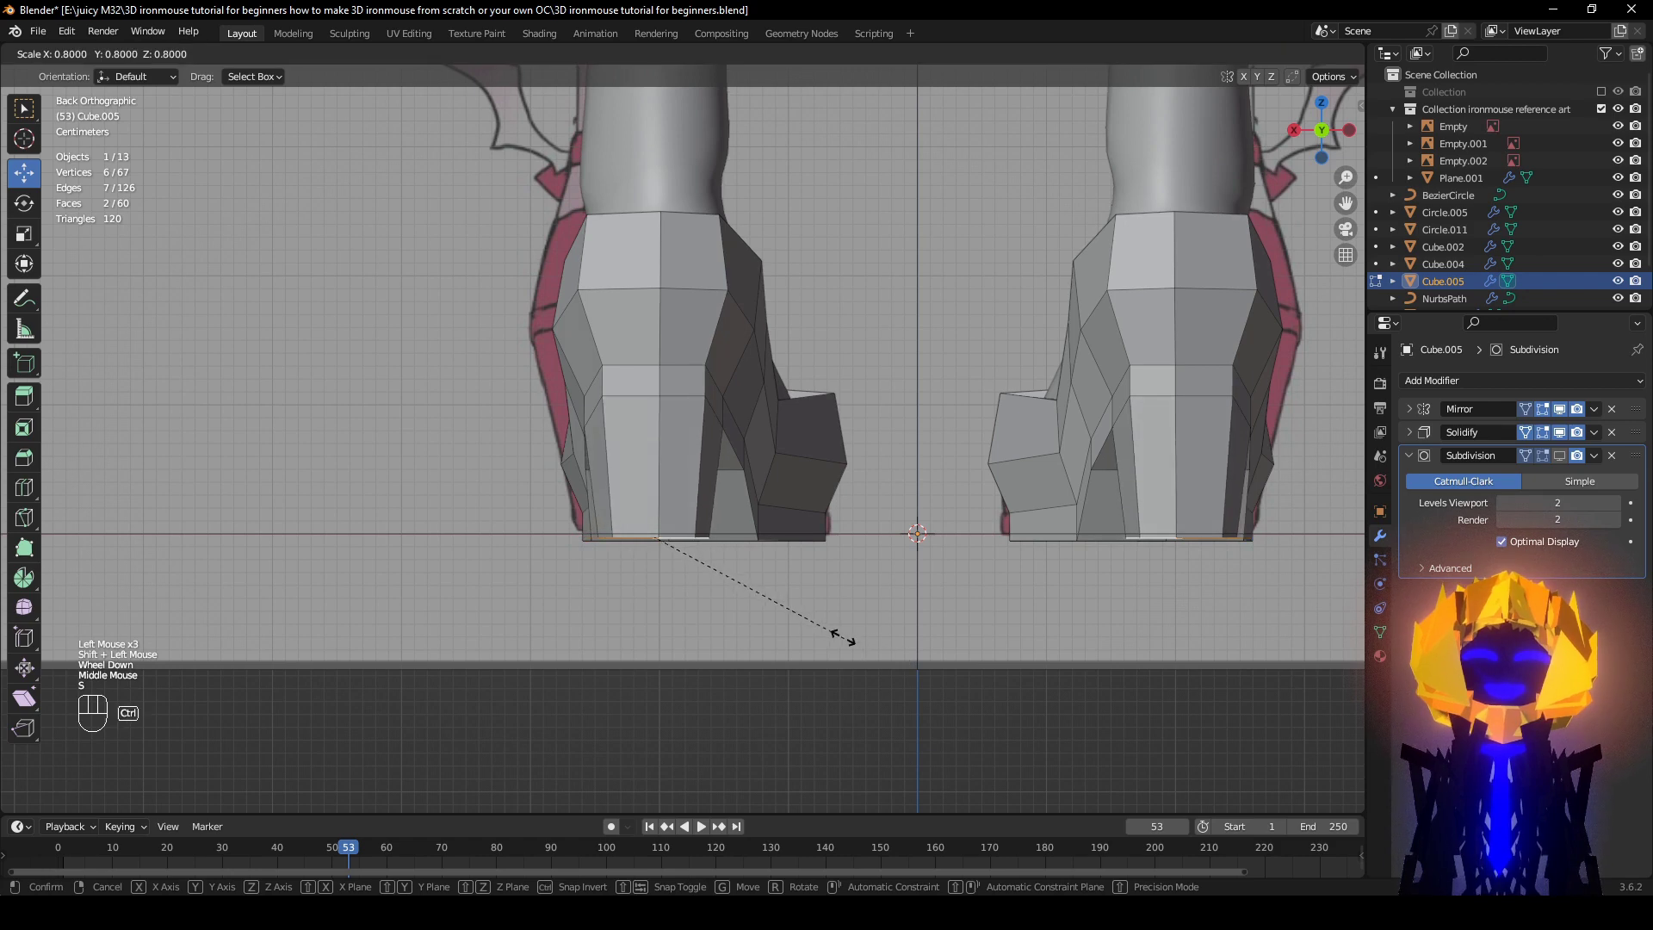
left_click(819, 628)
Step: Show the Subdivision result and set the edge crease of the heel's bottom faces to 1
left_click(1559, 456)
middle_click_drag(818, 560, 852, 572)
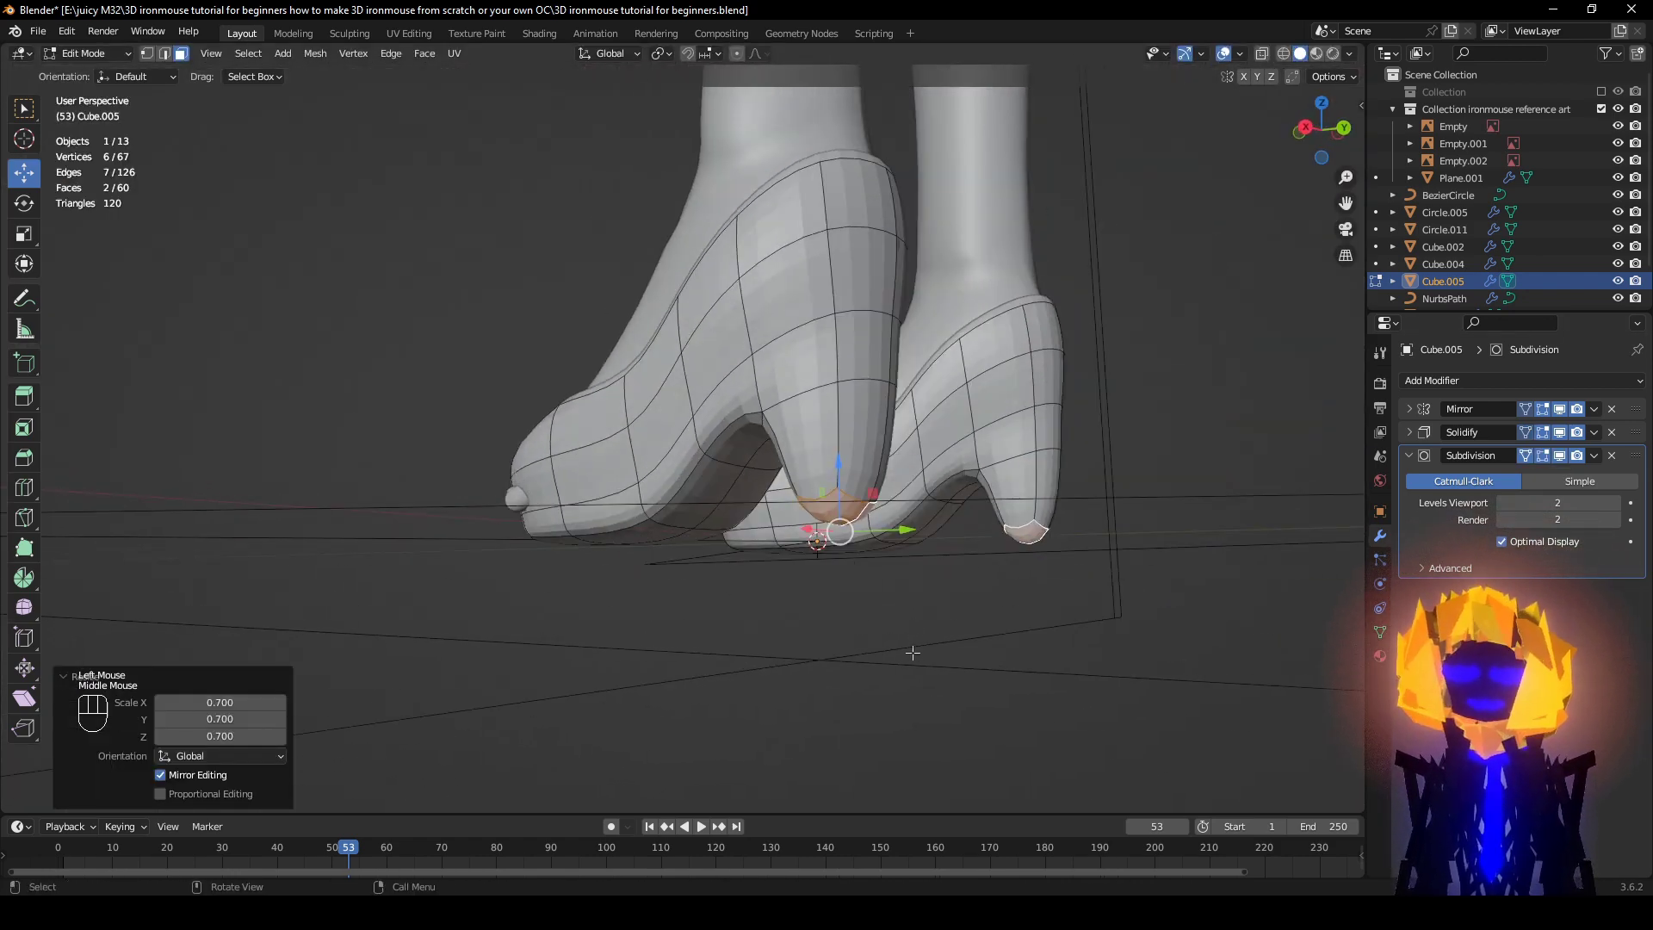
key("shift+e")
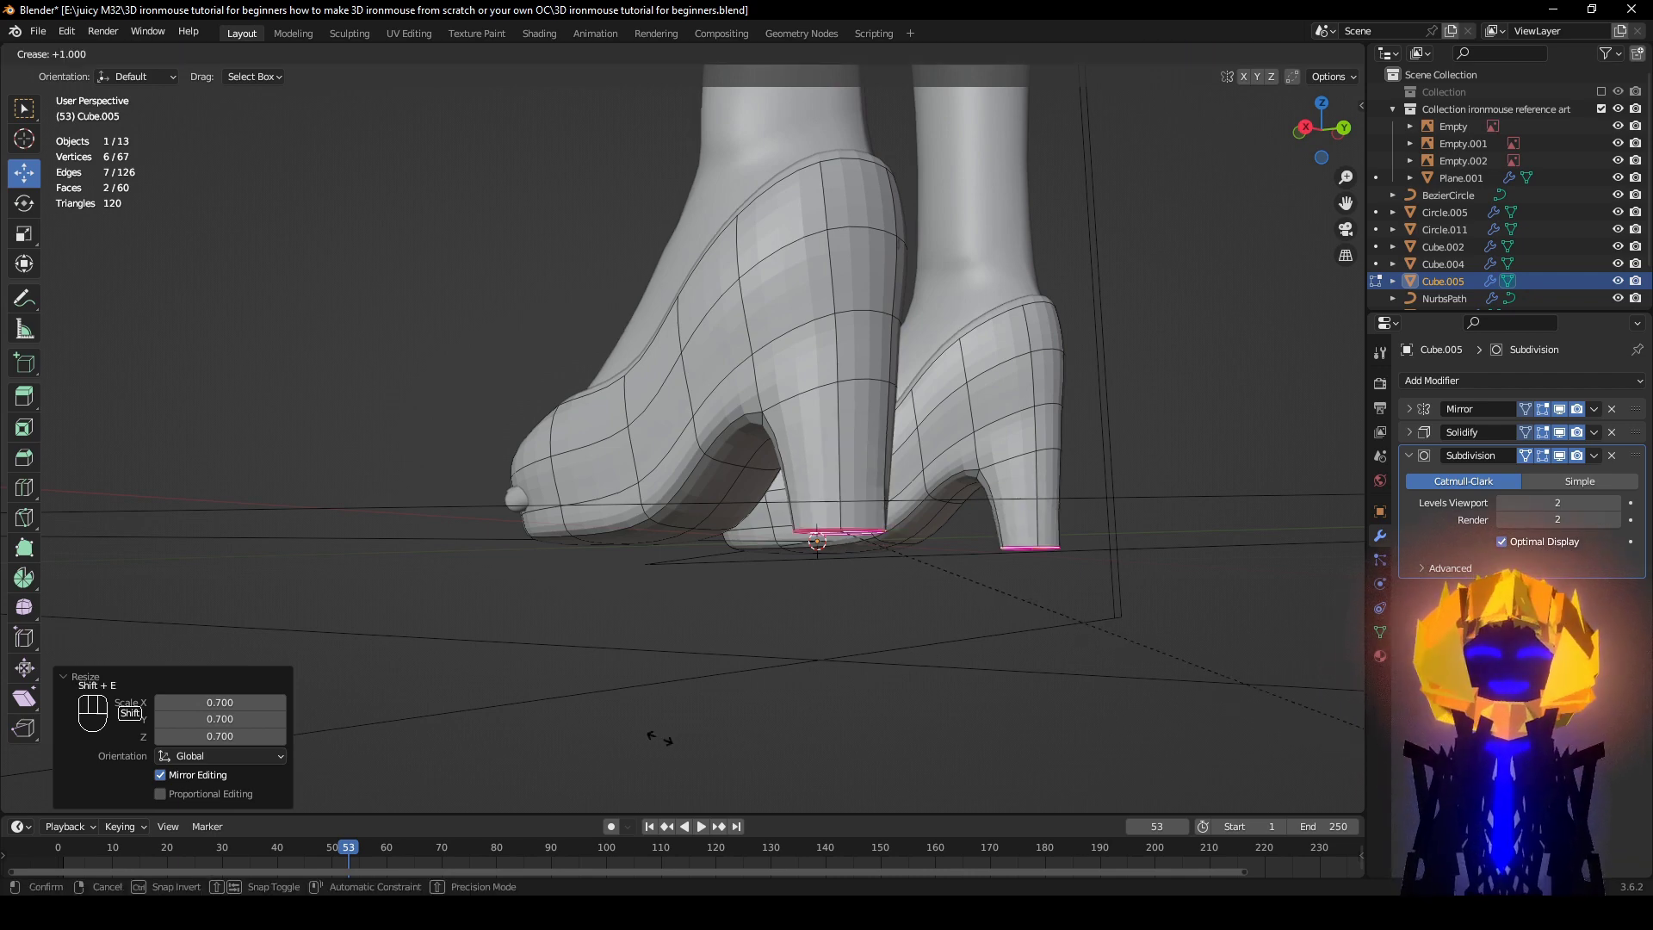
left_click(841, 528)
Step: Round the heel's bottom faces with the LoopTools Circle operation
middle_click_drag(841, 527, 950, 354)
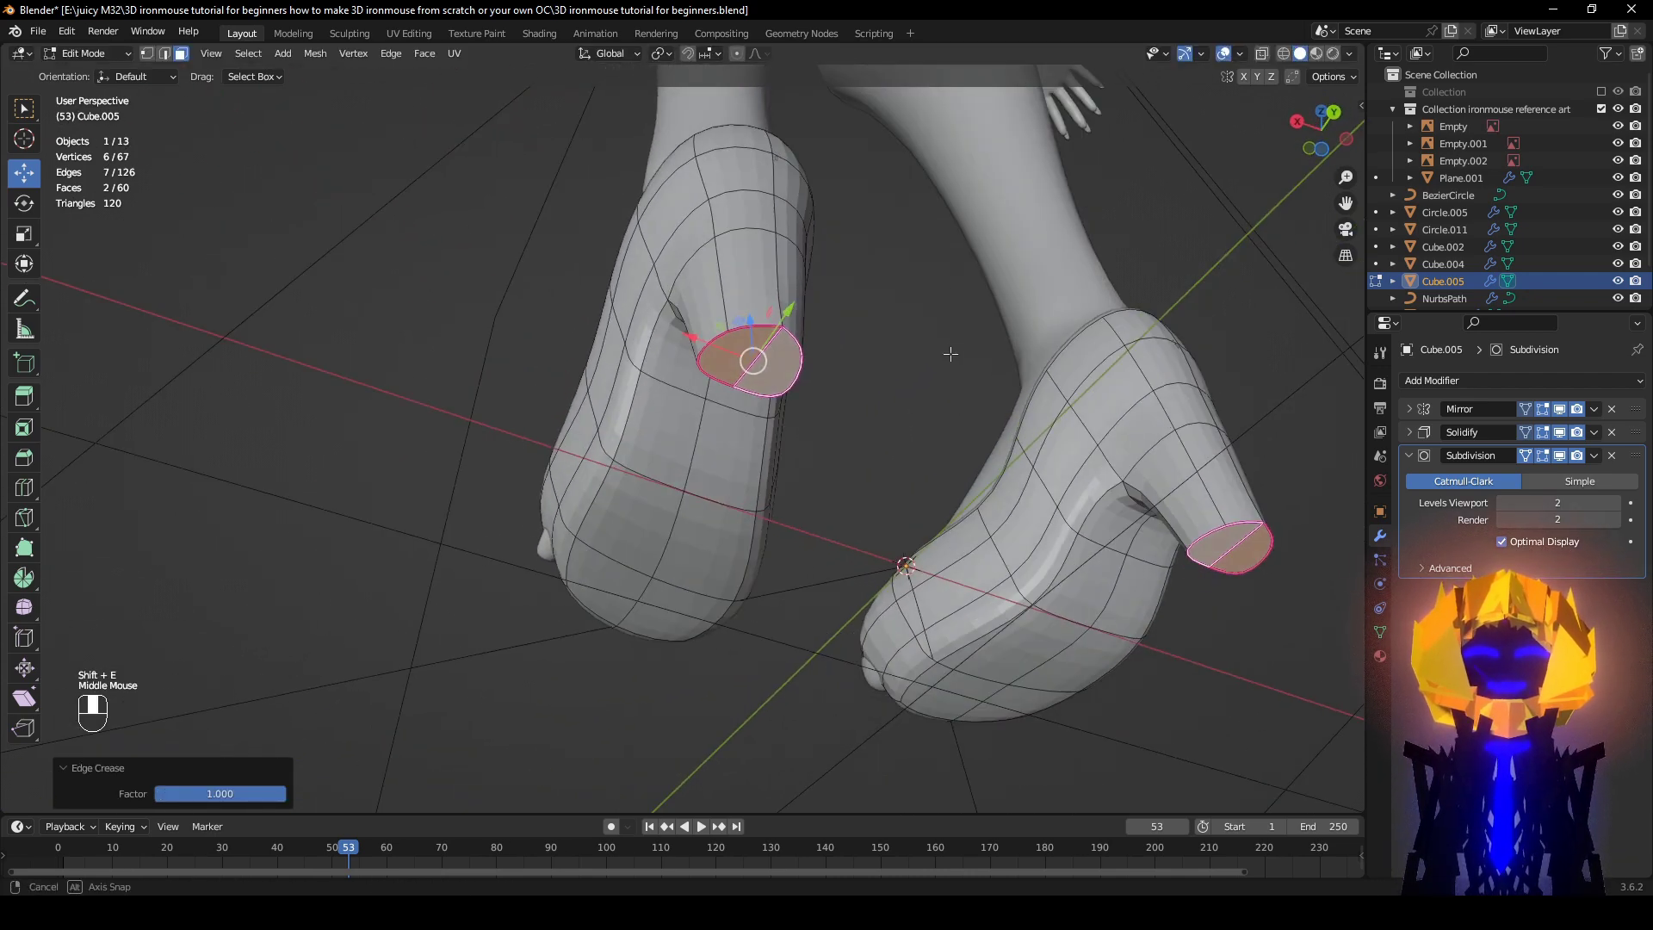
right_click(968, 311)
mouse_move(982, 310)
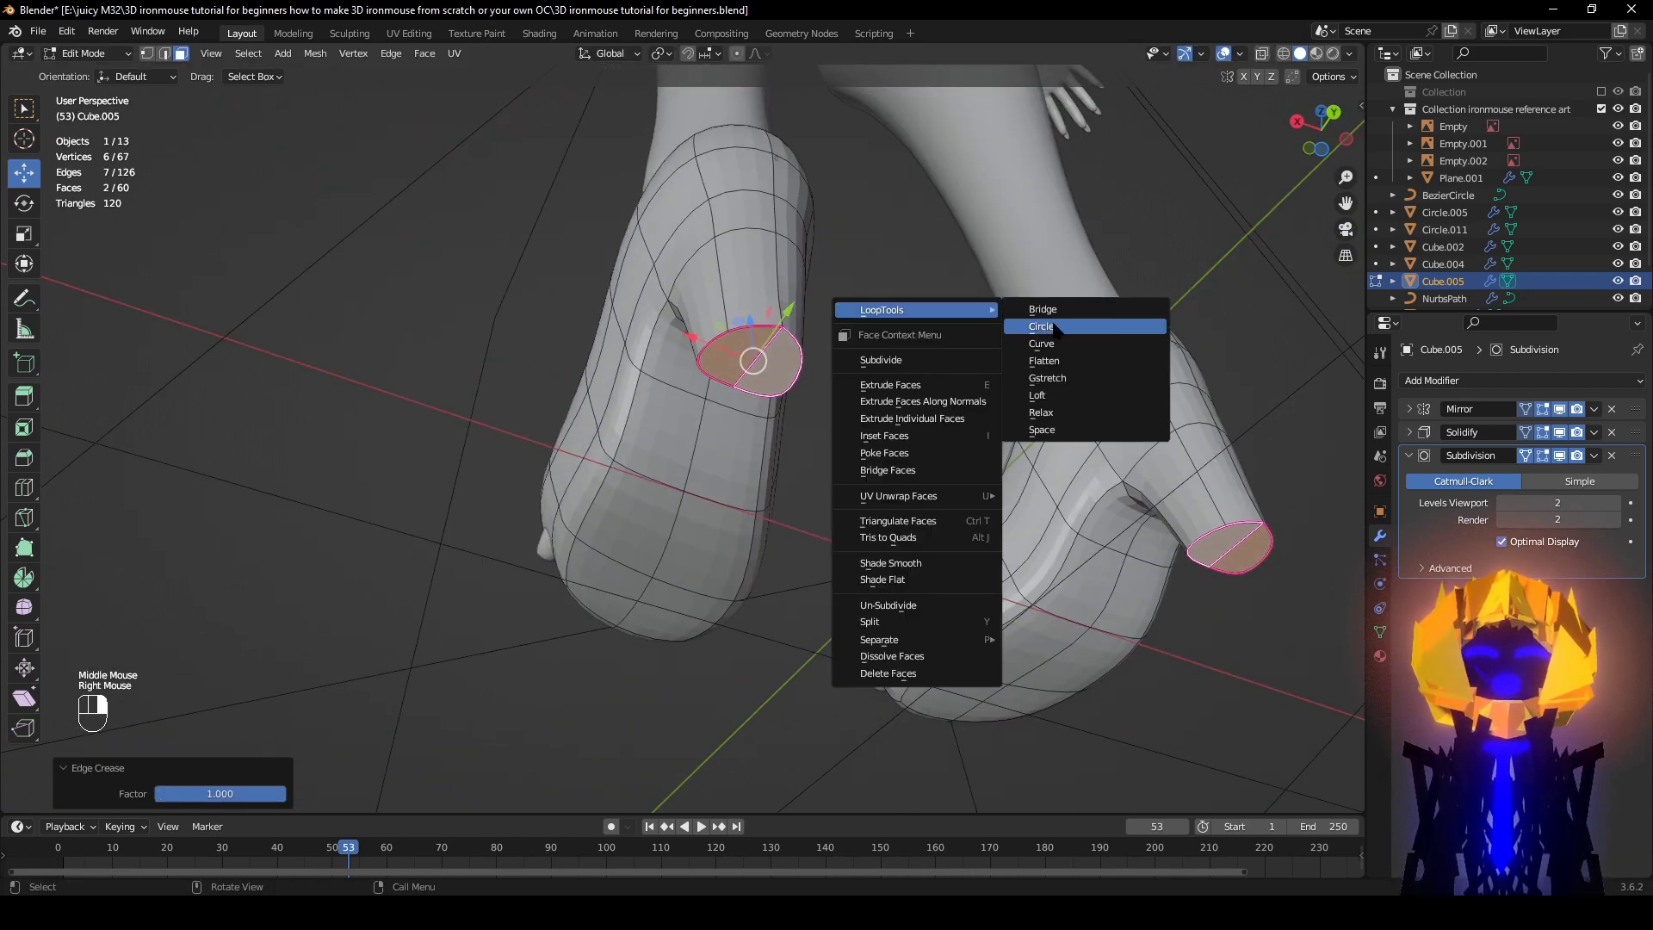
left_click(1057, 327)
middle_click_drag(959, 325, 865, 473)
scroll(947, 413, "up", 3)
scroll(865, 473, "up", 2)
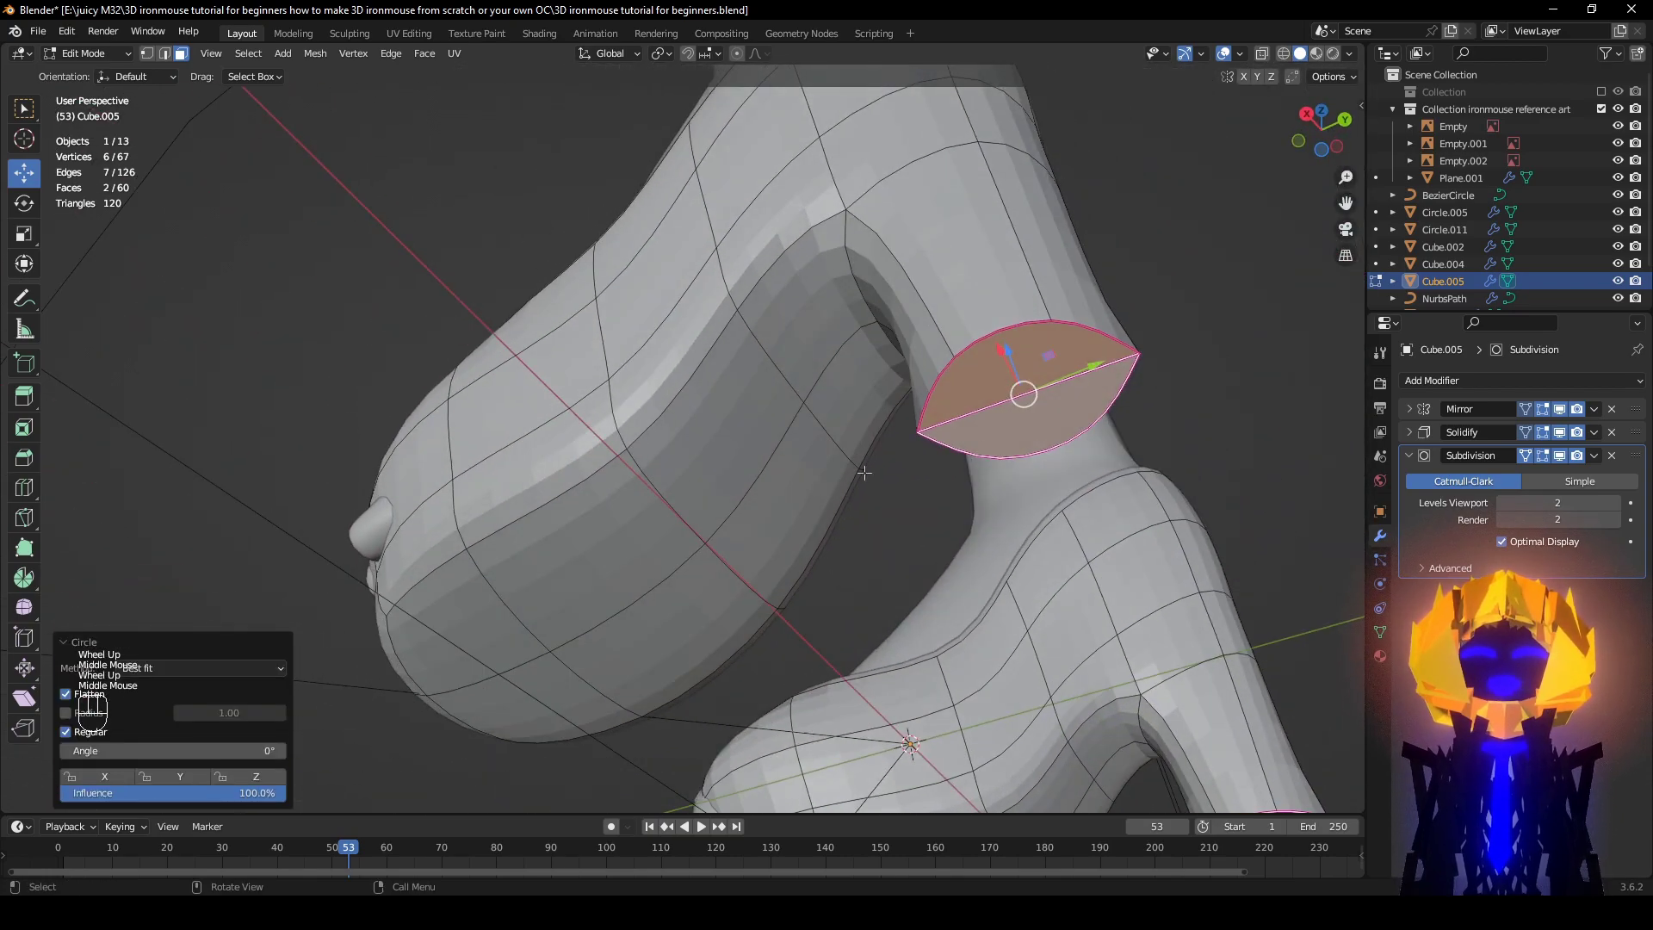
middle_click_drag(1024, 394, 1059, 491)
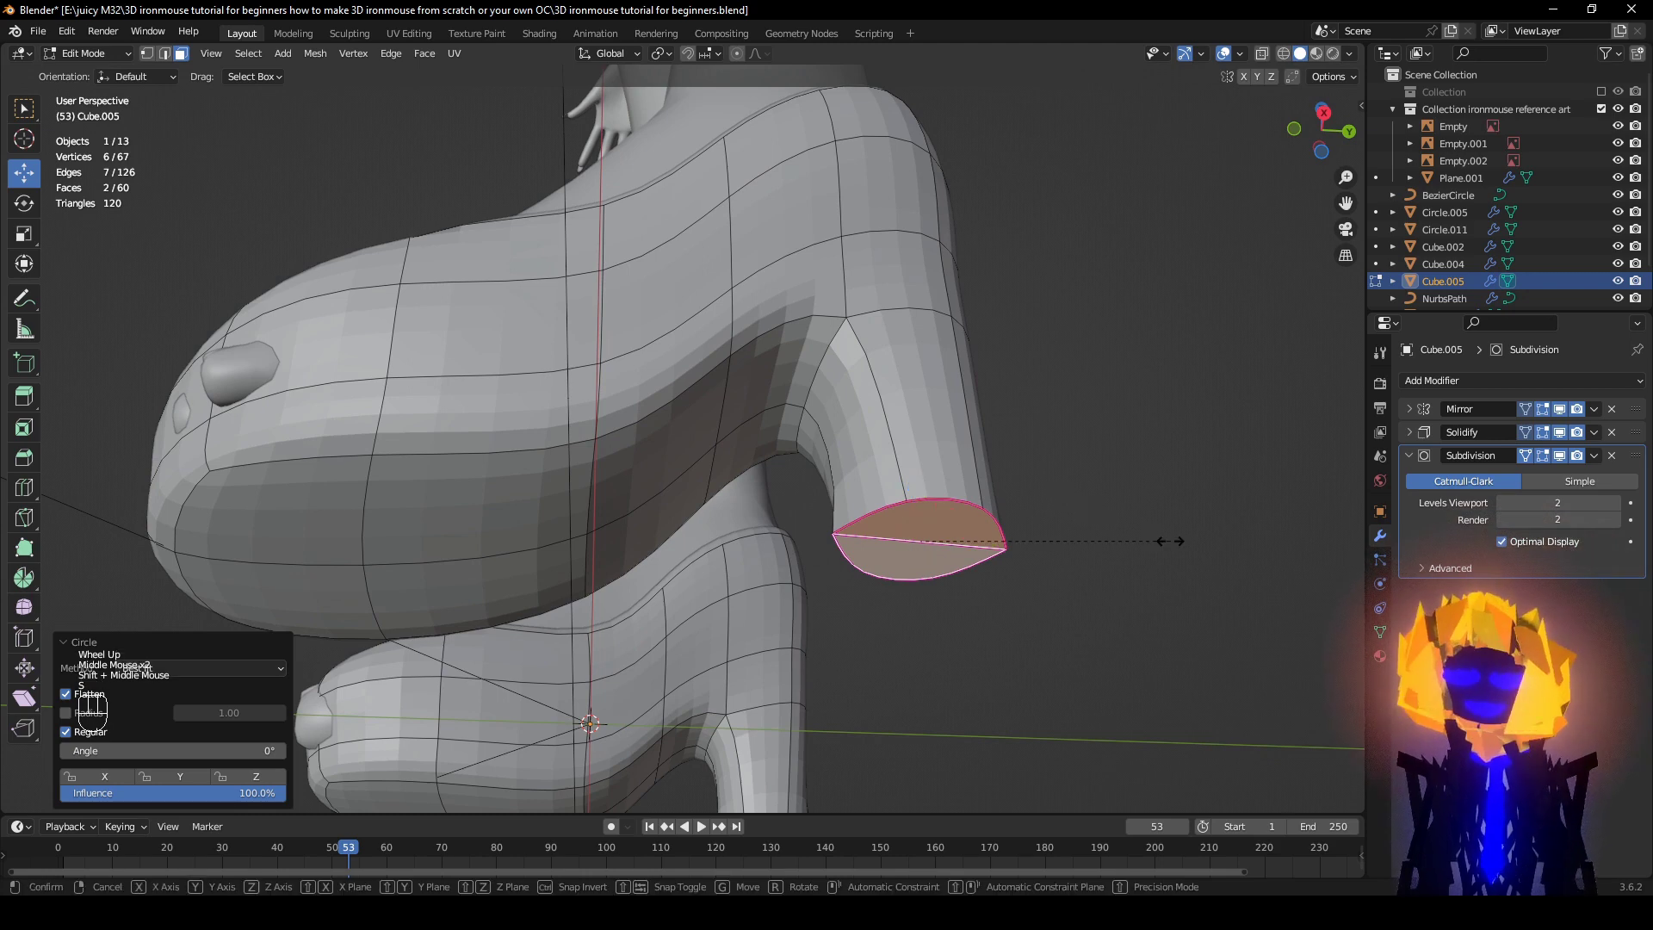
key("s")
key("y")
right_click(1060, 519)
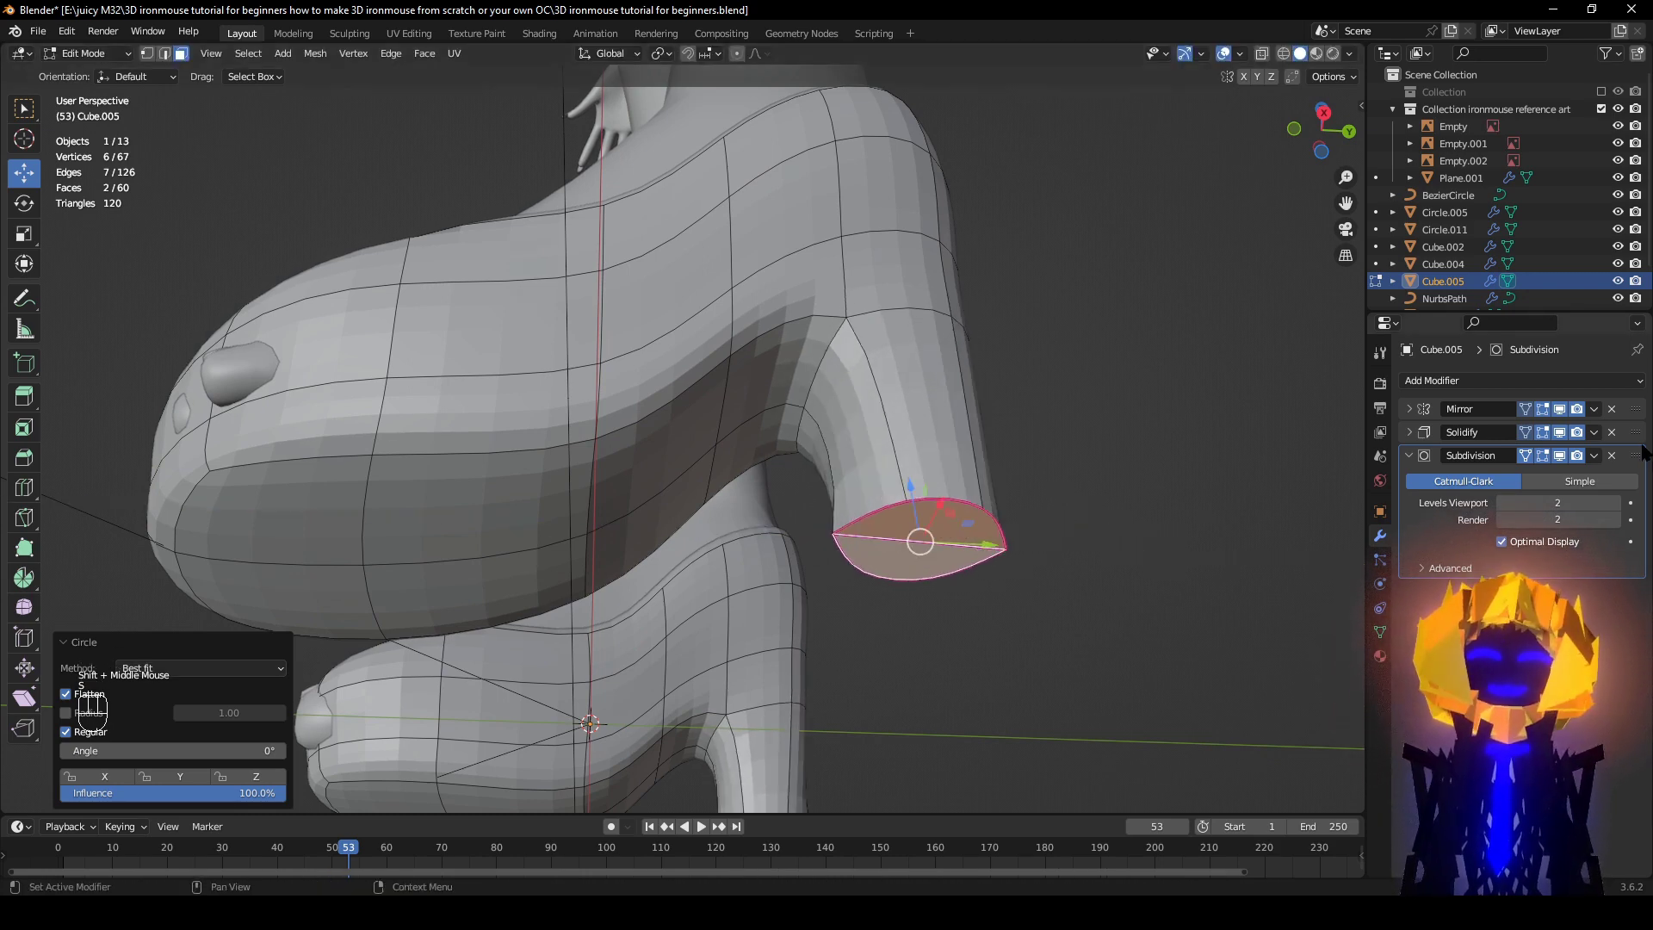
Step: Isolate the shoe and examine the heel tip's shape and faces with subdivision off and on
key("KP_Divide")
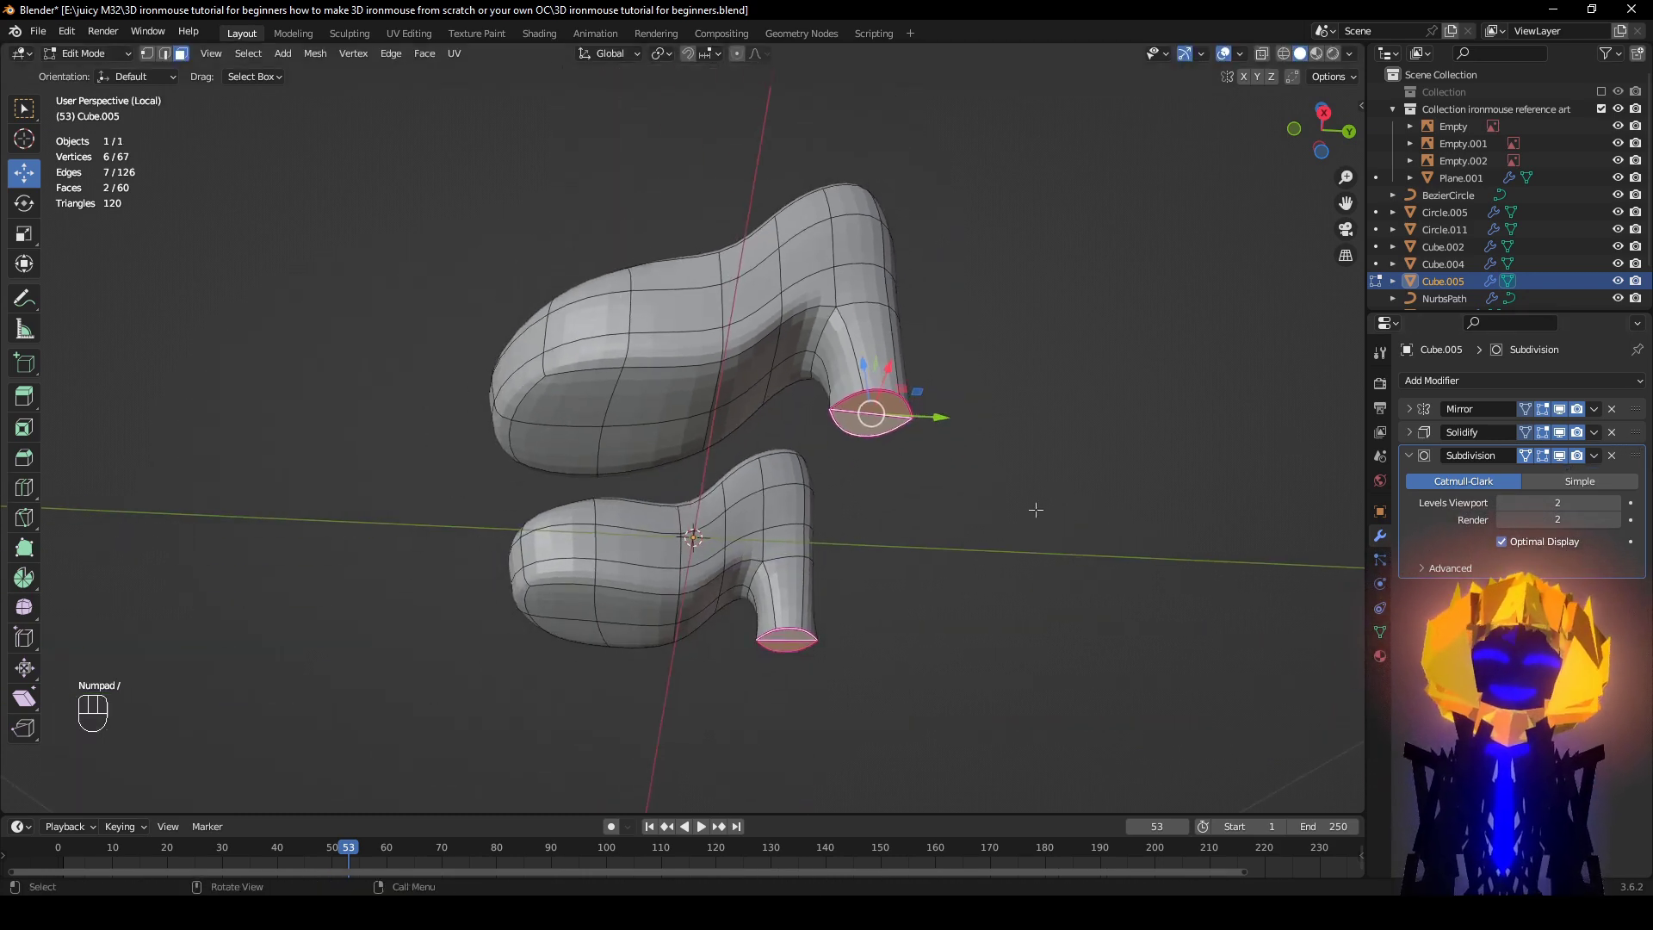
left_click(1557, 456)
middle_click_drag(912, 361, 839, 585)
middle_click_drag(839, 585, 723, 336, "shift")
scroll(775, 491, "up", 3)
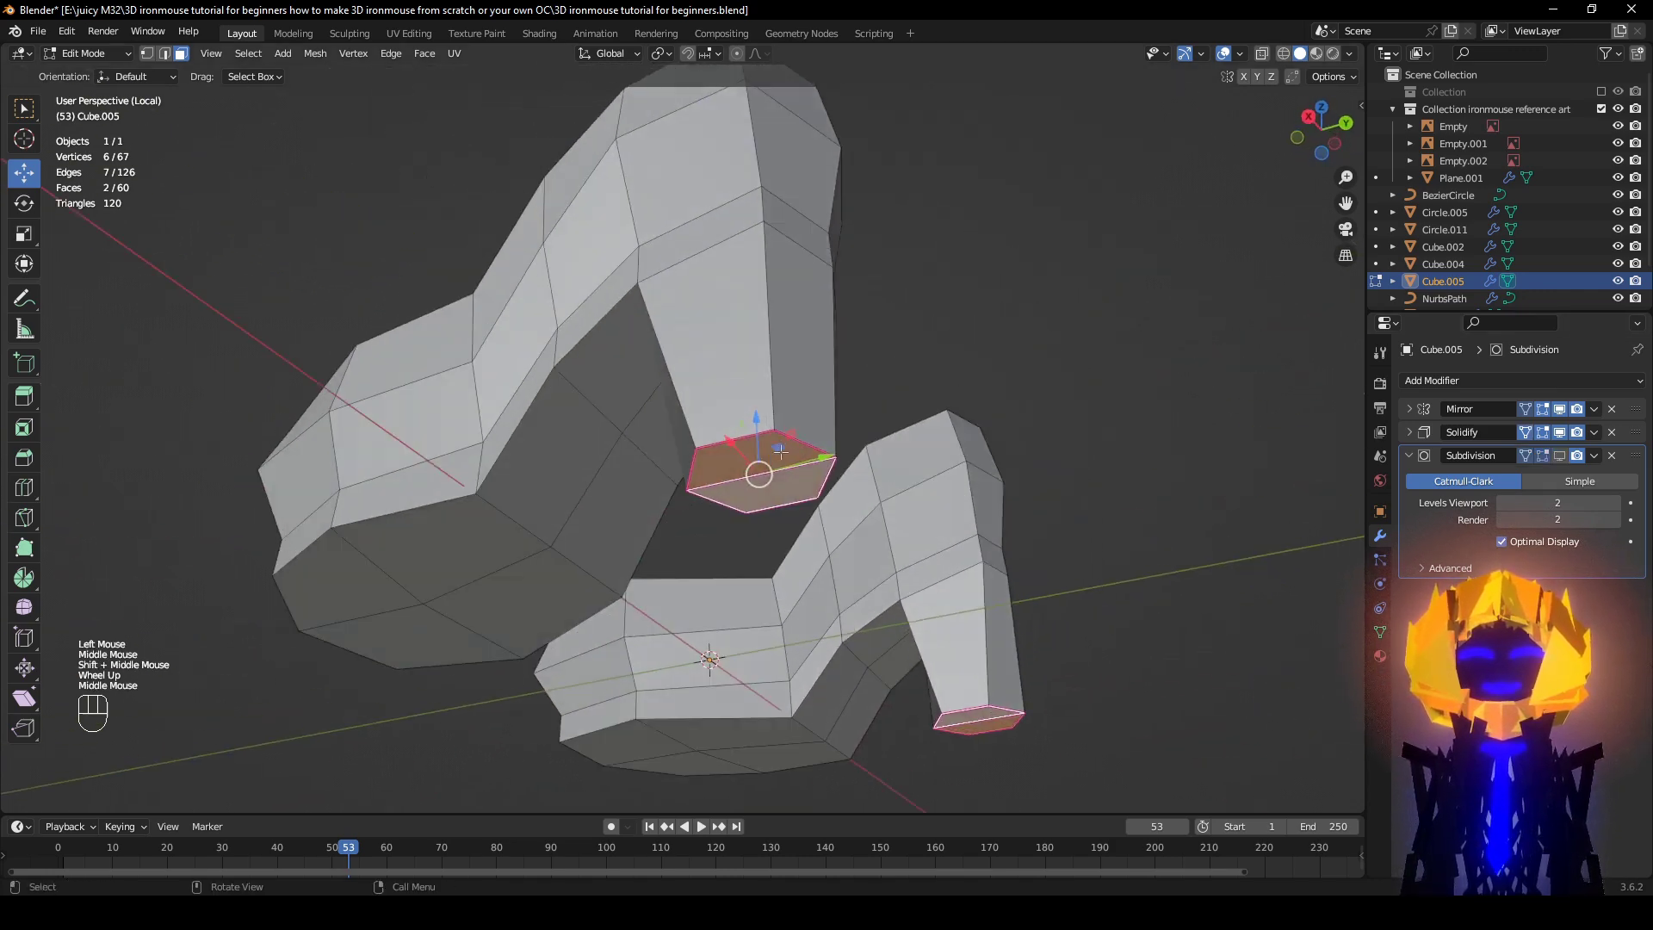
left_click(761, 456)
middle_click_drag(766, 456, 543, 109)
key("g")
left_click(862, 477)
left_click(1559, 455)
scroll(543, 109, "up", 2)
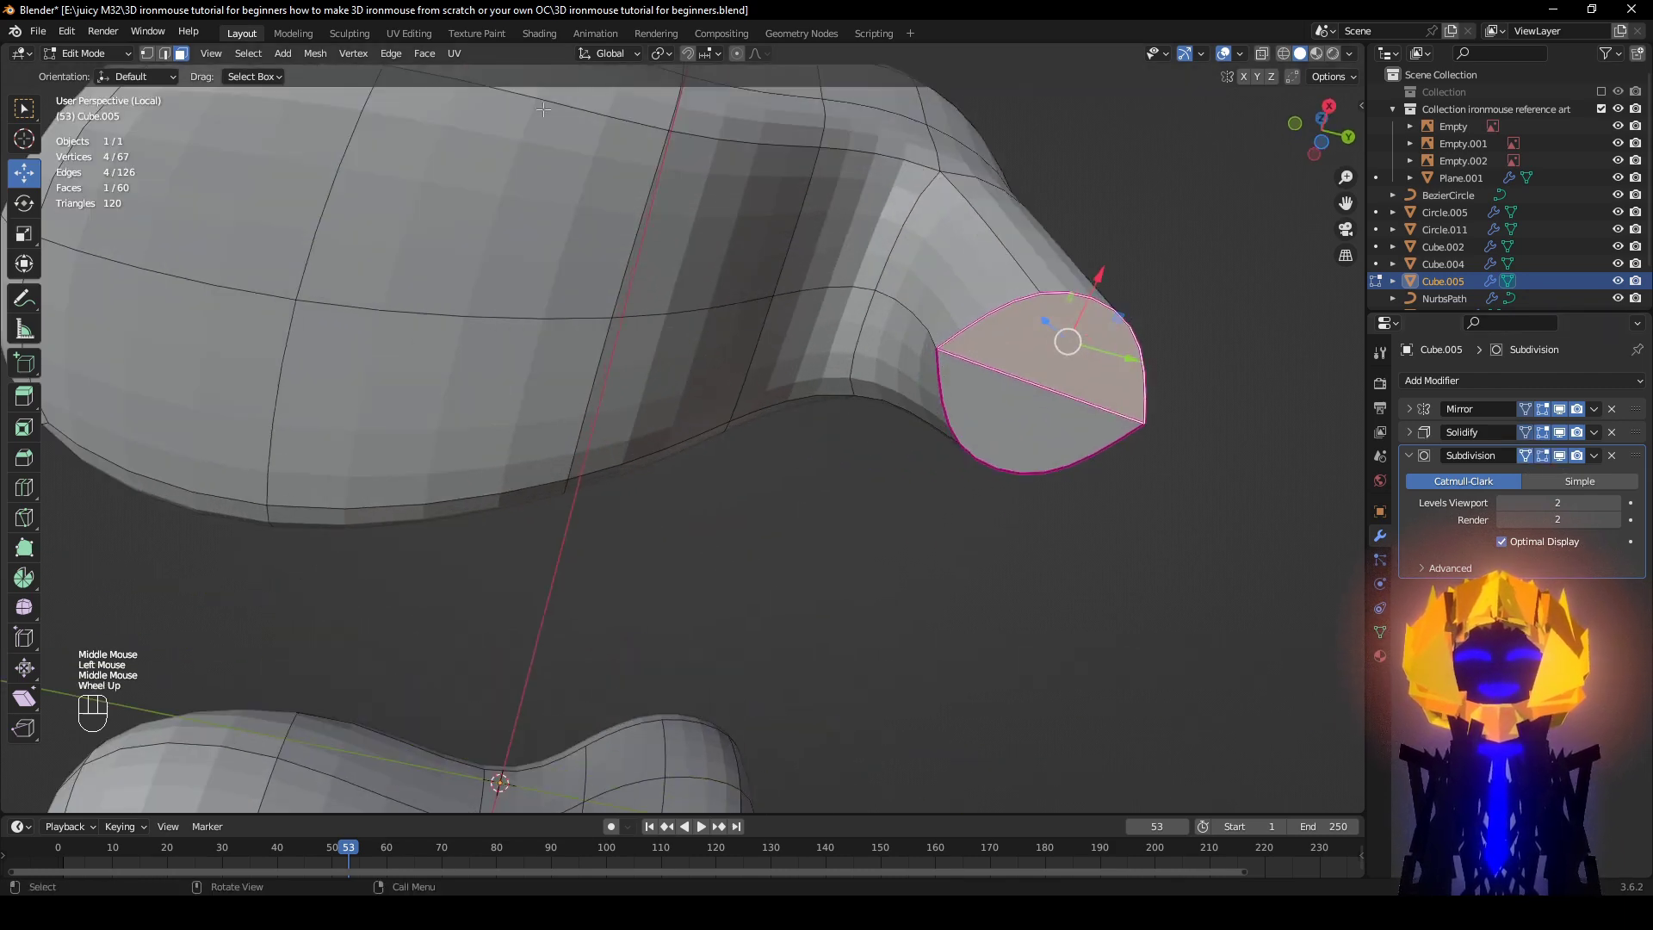
Step: Try to merge overlapping vertices on the two heel-tip faces with Auto Merge Vertices
left_click(1057, 410, "shift")
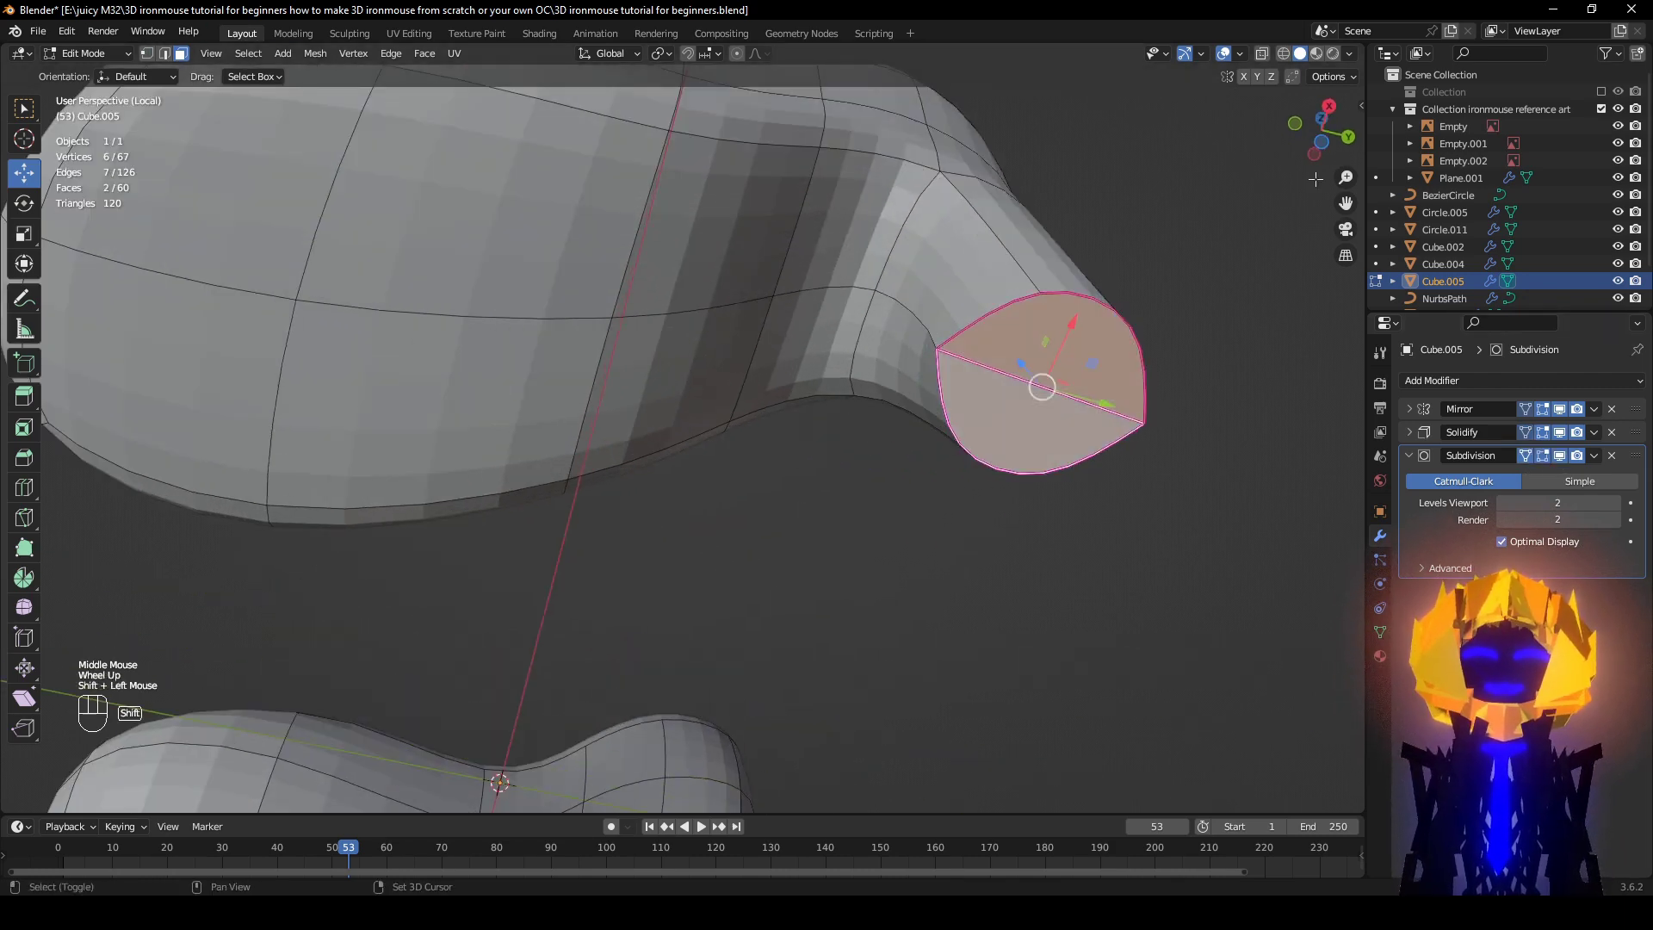
left_click(1292, 77)
key("g")
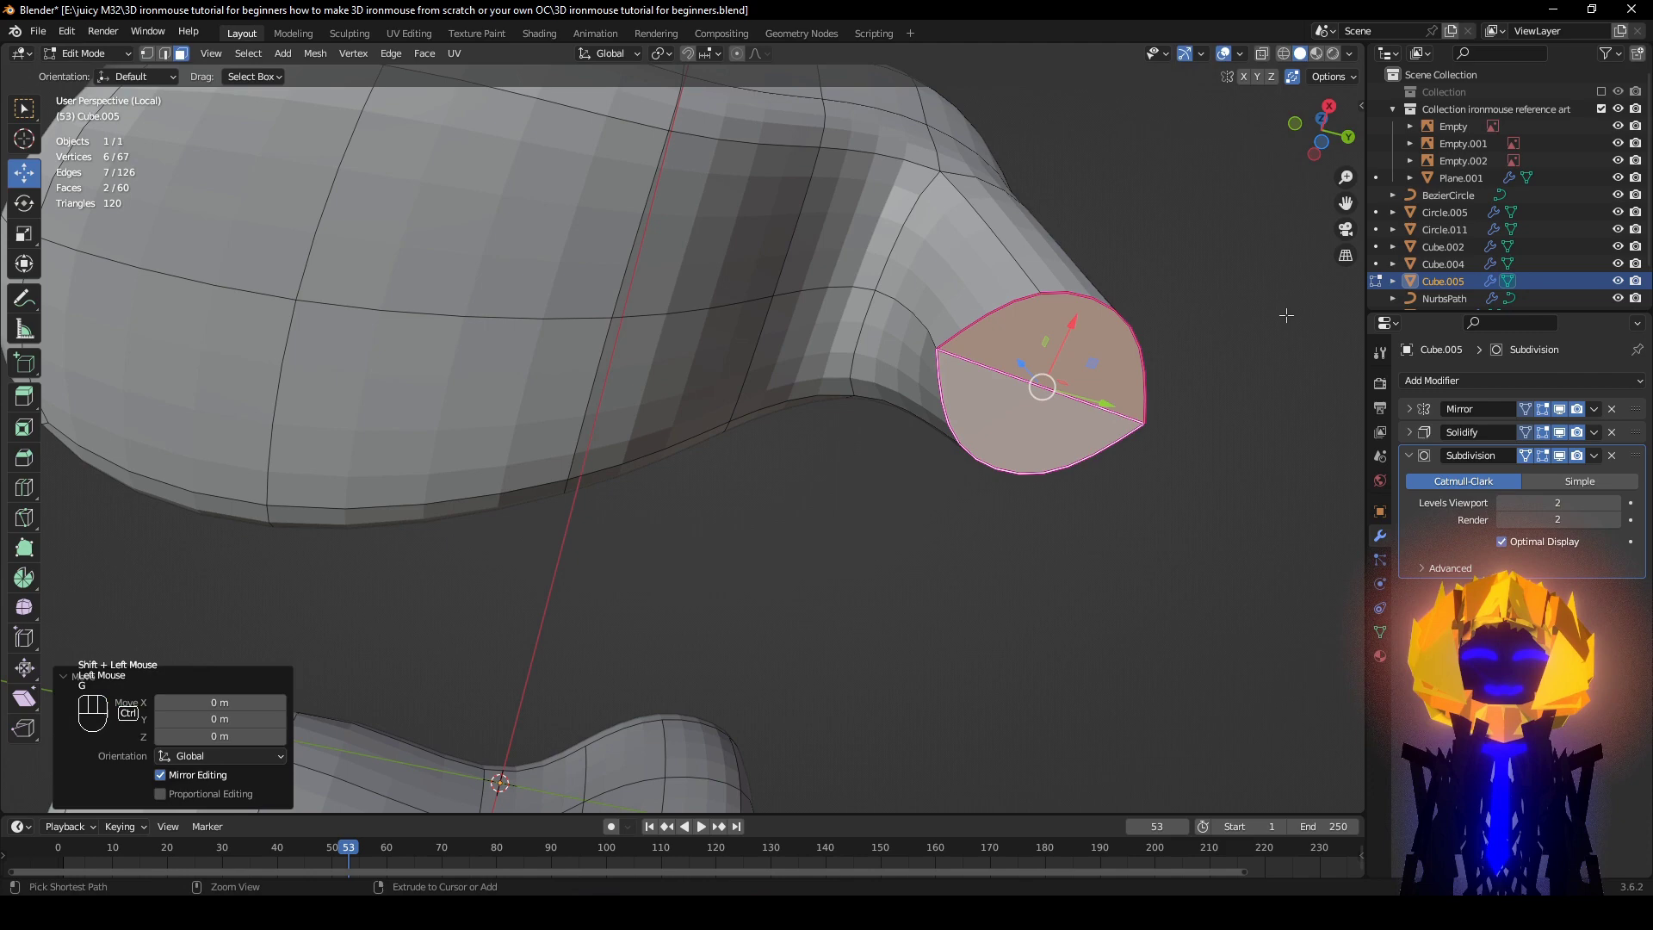
left_click(1292, 77)
Step: Hide the Subdivision result, examine the heel's underside in isolation, and bring the rest of the model back into view
left_click(1560, 456)
scroll(1159, 506, "down", 2)
middle_click_drag(1159, 506, 1101, 544)
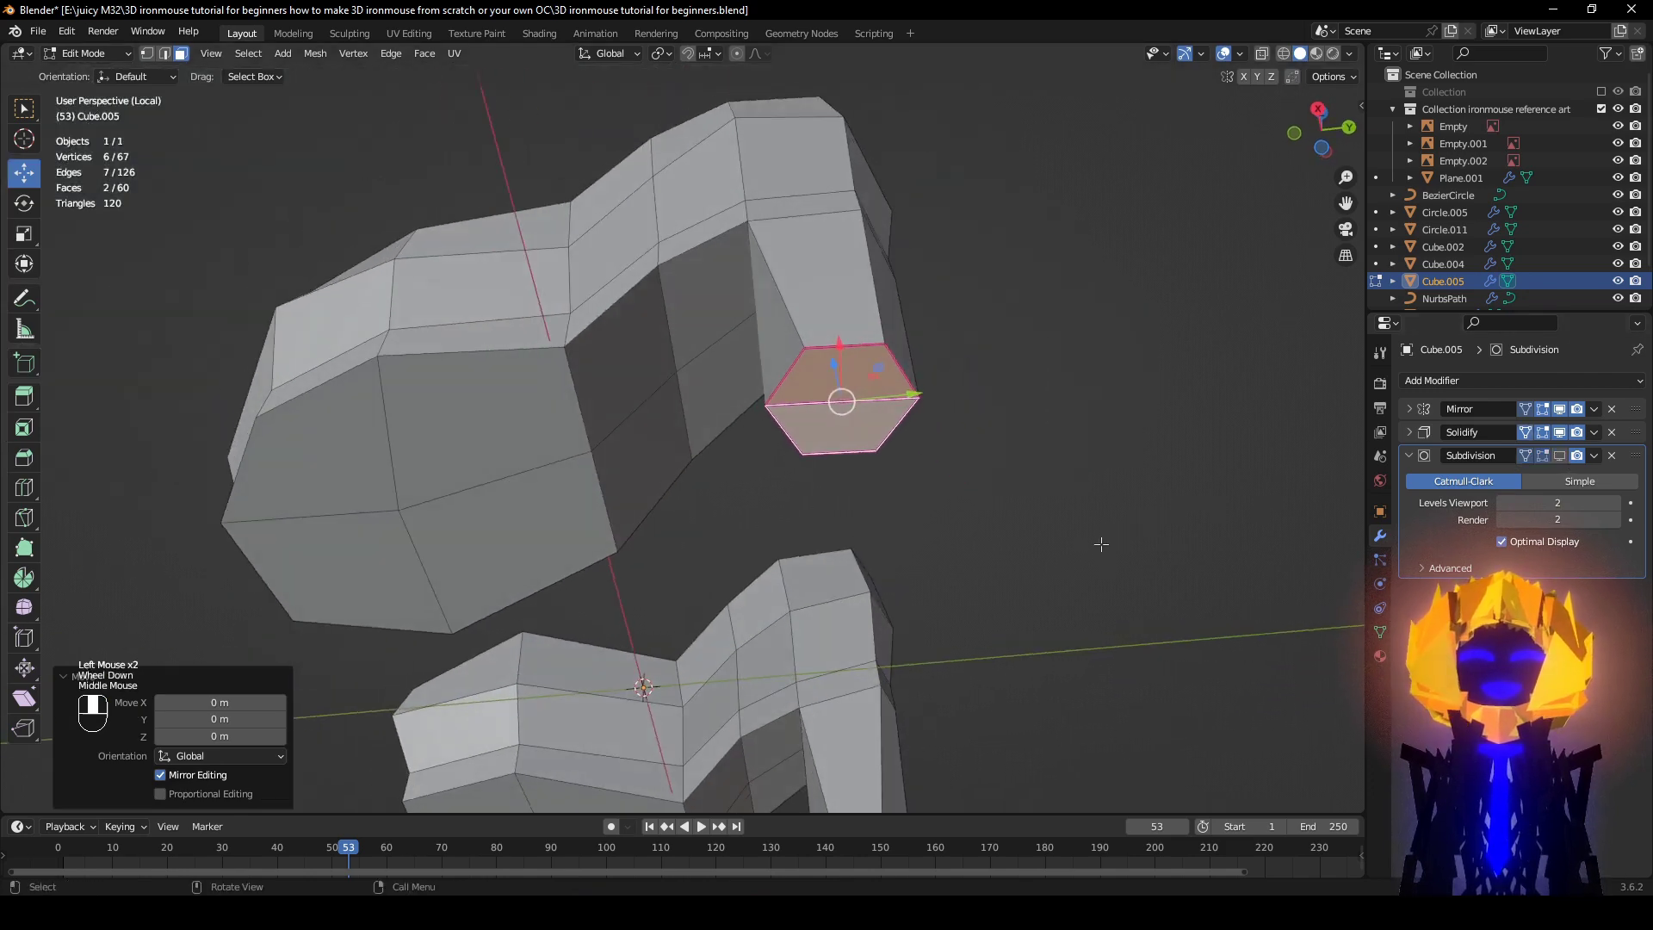
scroll(727, 390, "down", 2)
key("KP_Divide")
middle_click_drag(353, 164, 326, 212, "shift")
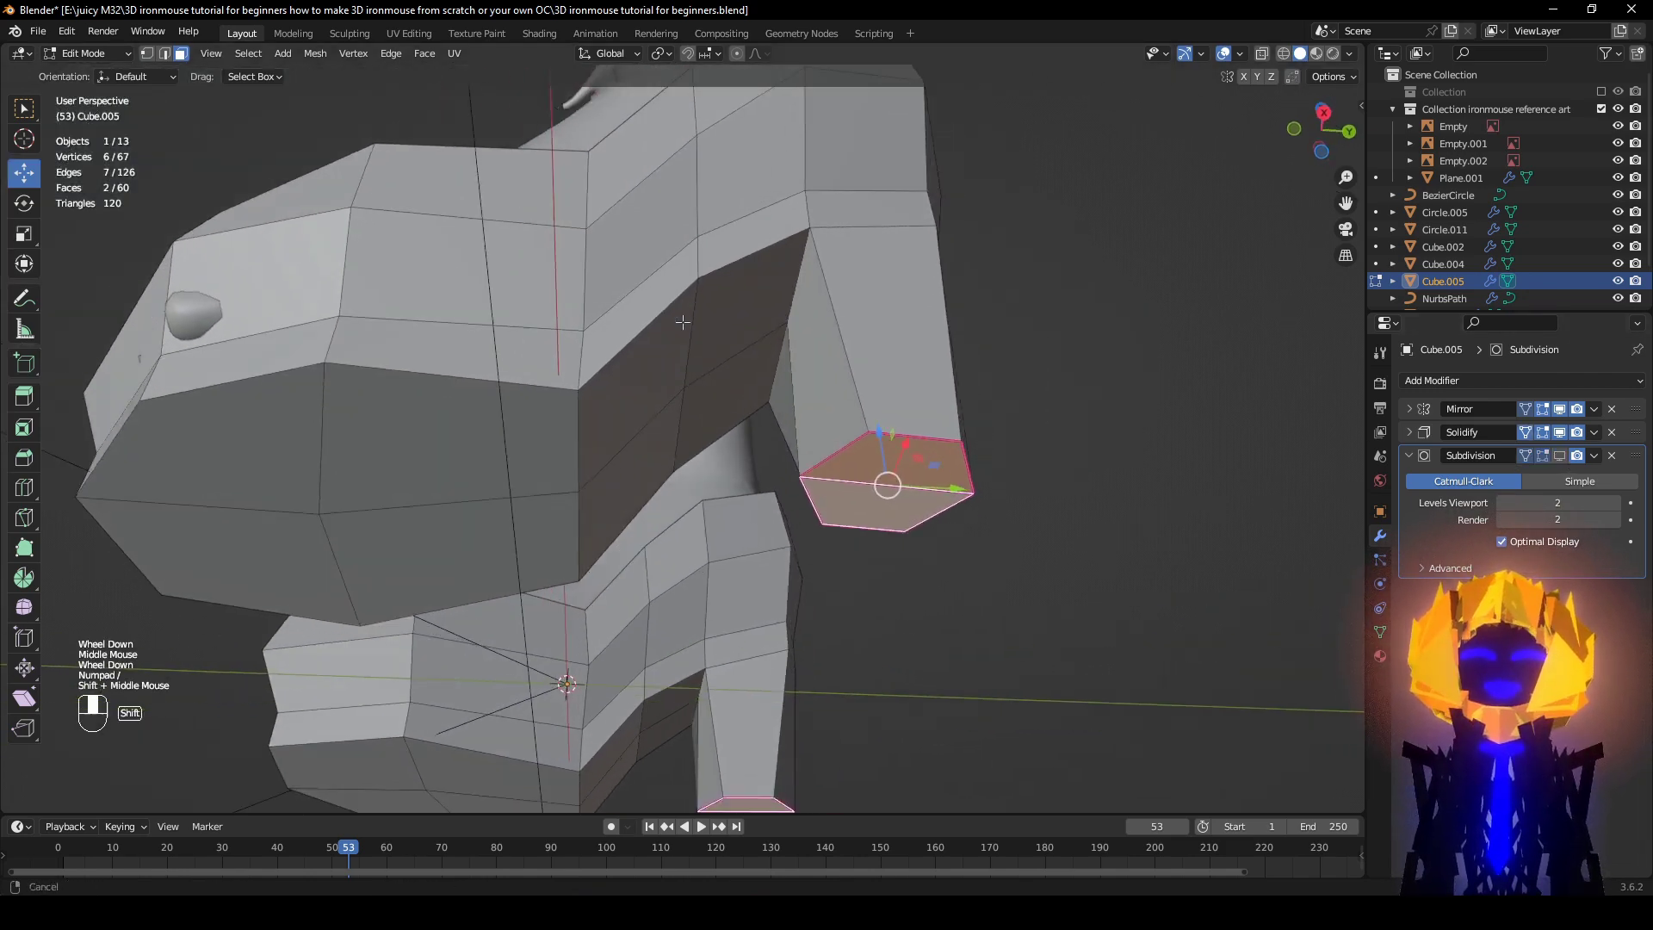
Step: Search the installed add-ons in the preferences for "loo" to check for LoopTools, and close the preferences
scroll(326, 211, "down", 1)
left_click(67, 32)
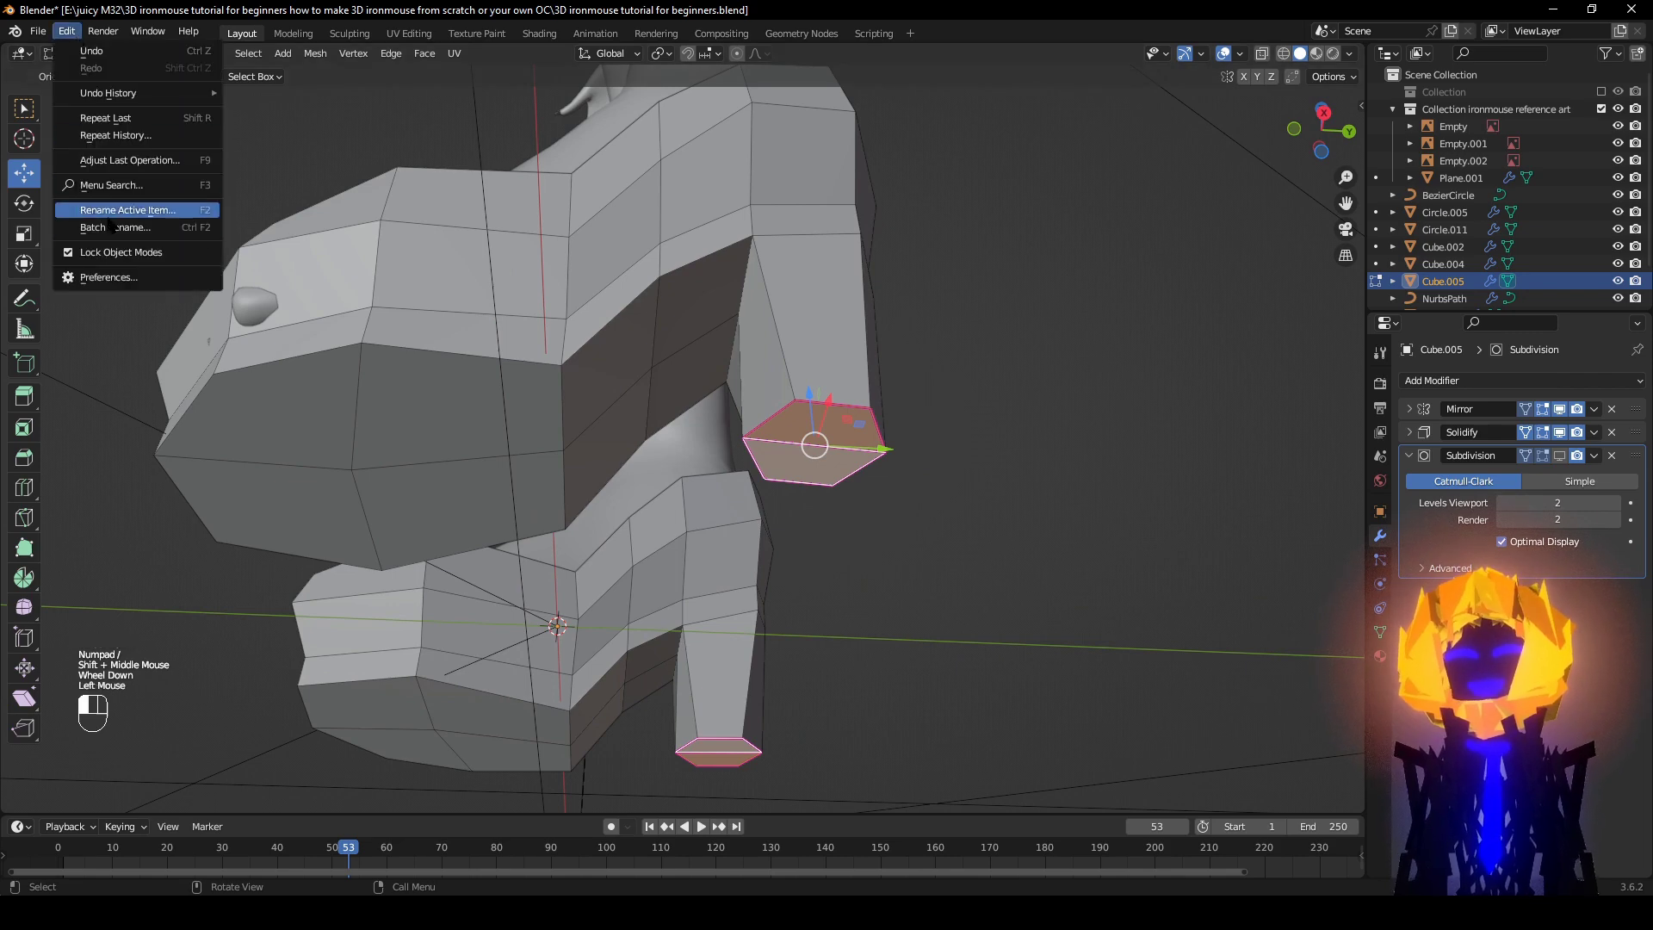
left_click(117, 278)
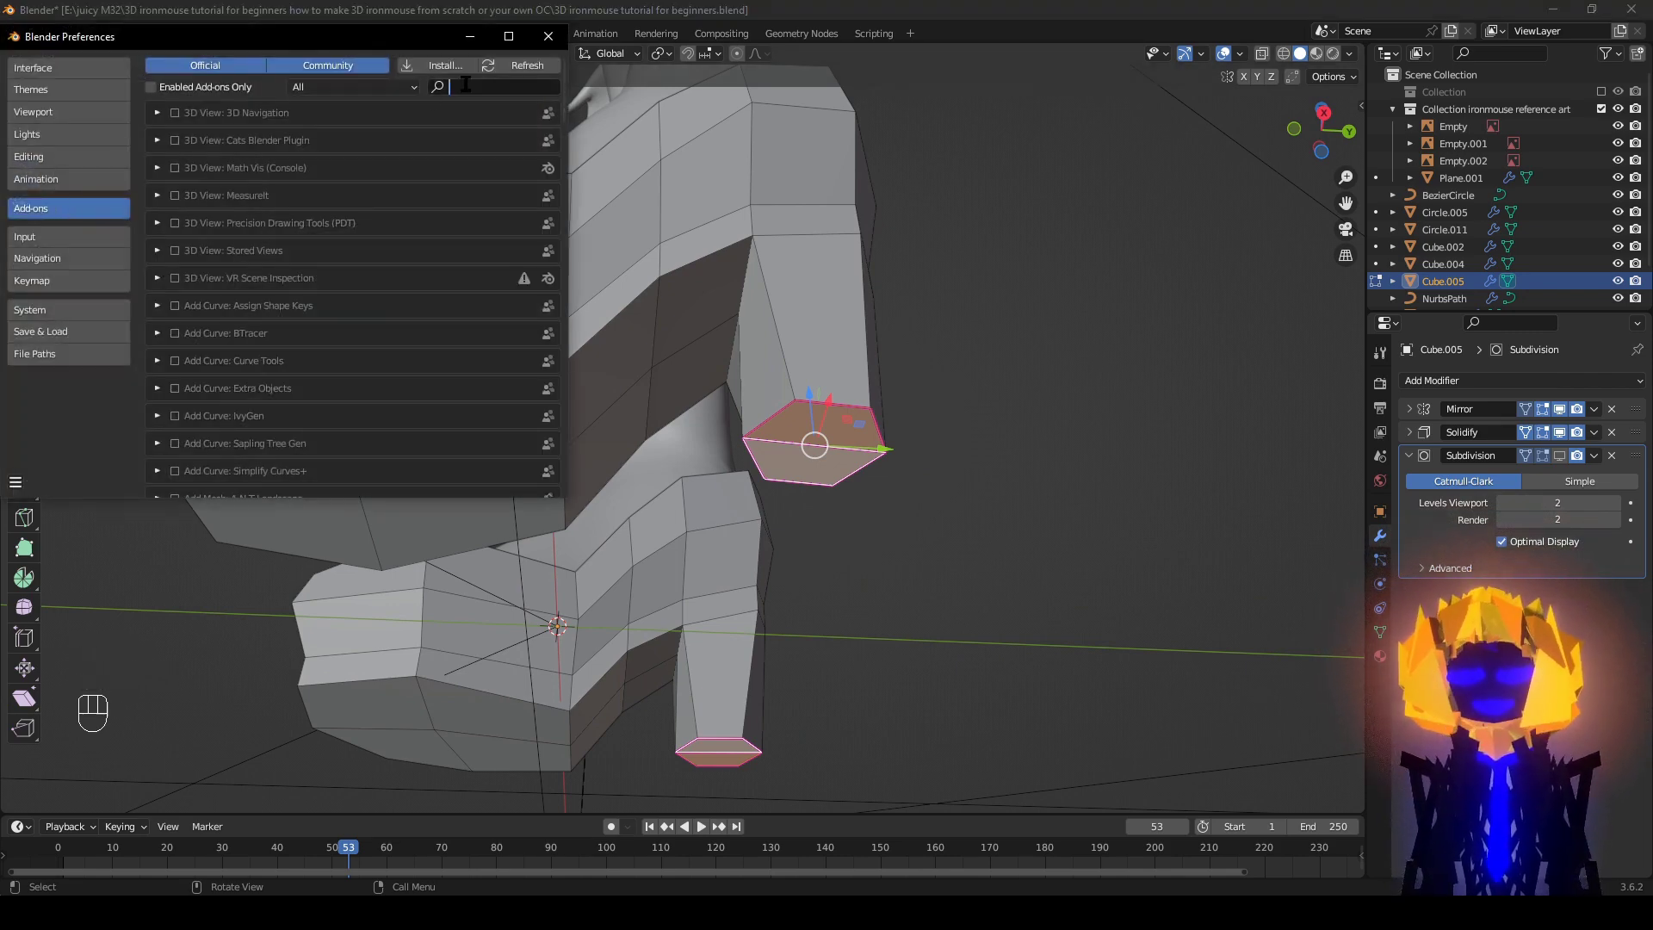
type("loo")
left_click(548, 36)
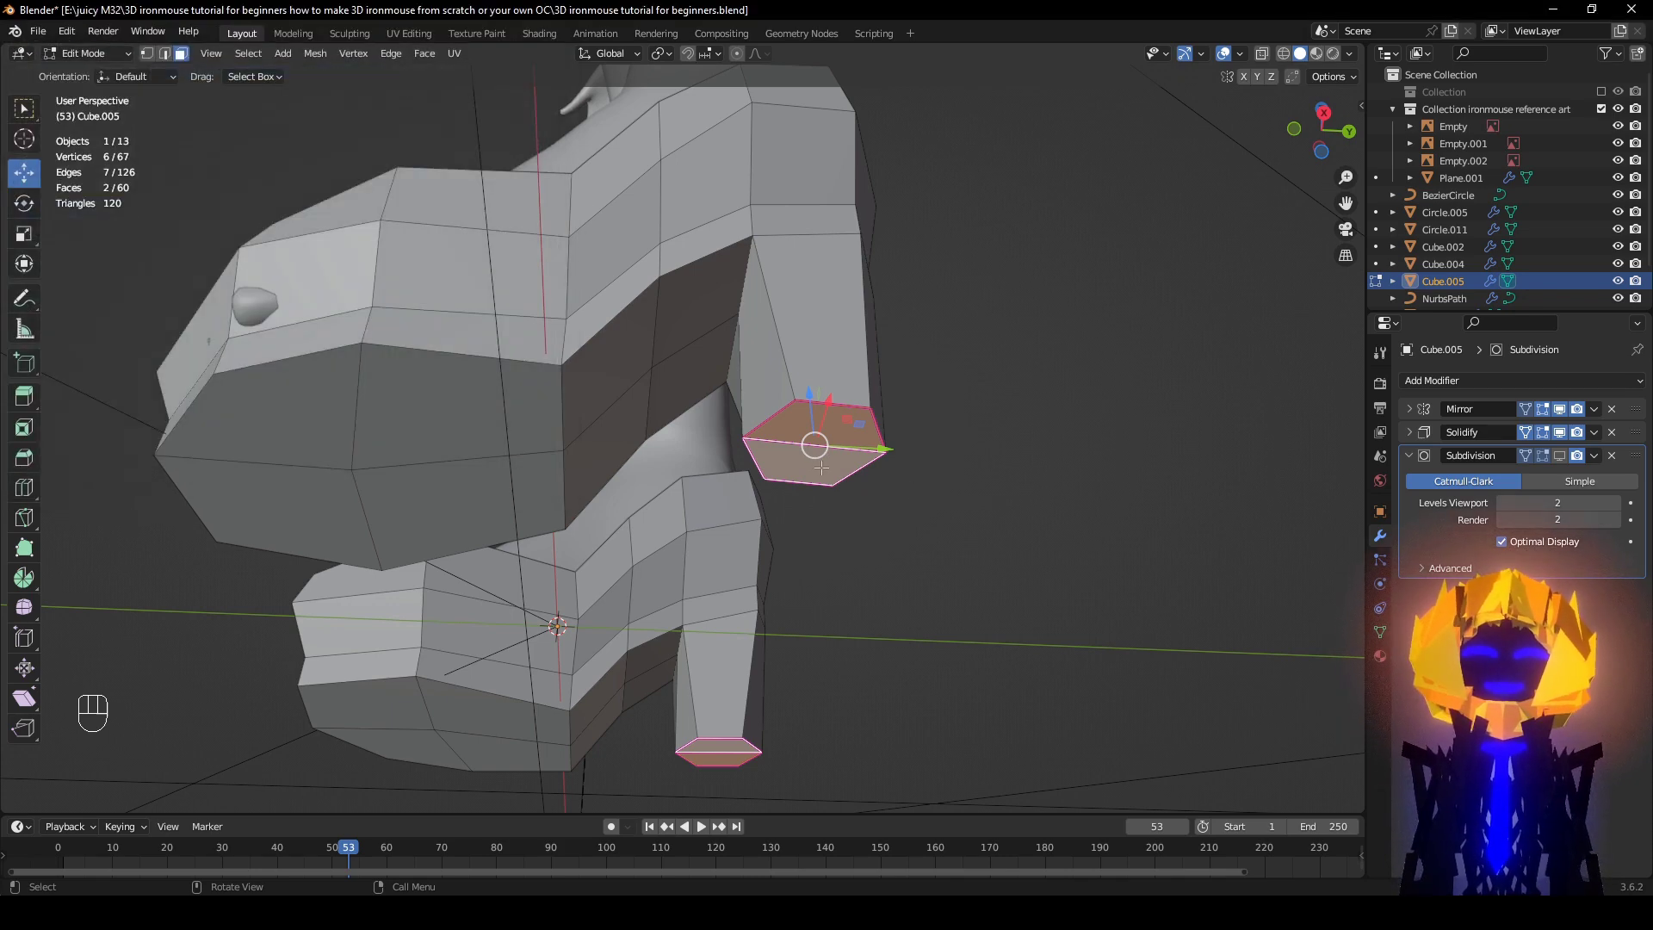
Step: Crease the edge loop along the sole's upper border to 1.000 and show the Subdivision result in the viewport
scroll(137, 103, "down", 3)
left_click(164, 53)
middle_click_drag(551, 396, 579, 409, "alt")
left_click(703, 343, "alt")
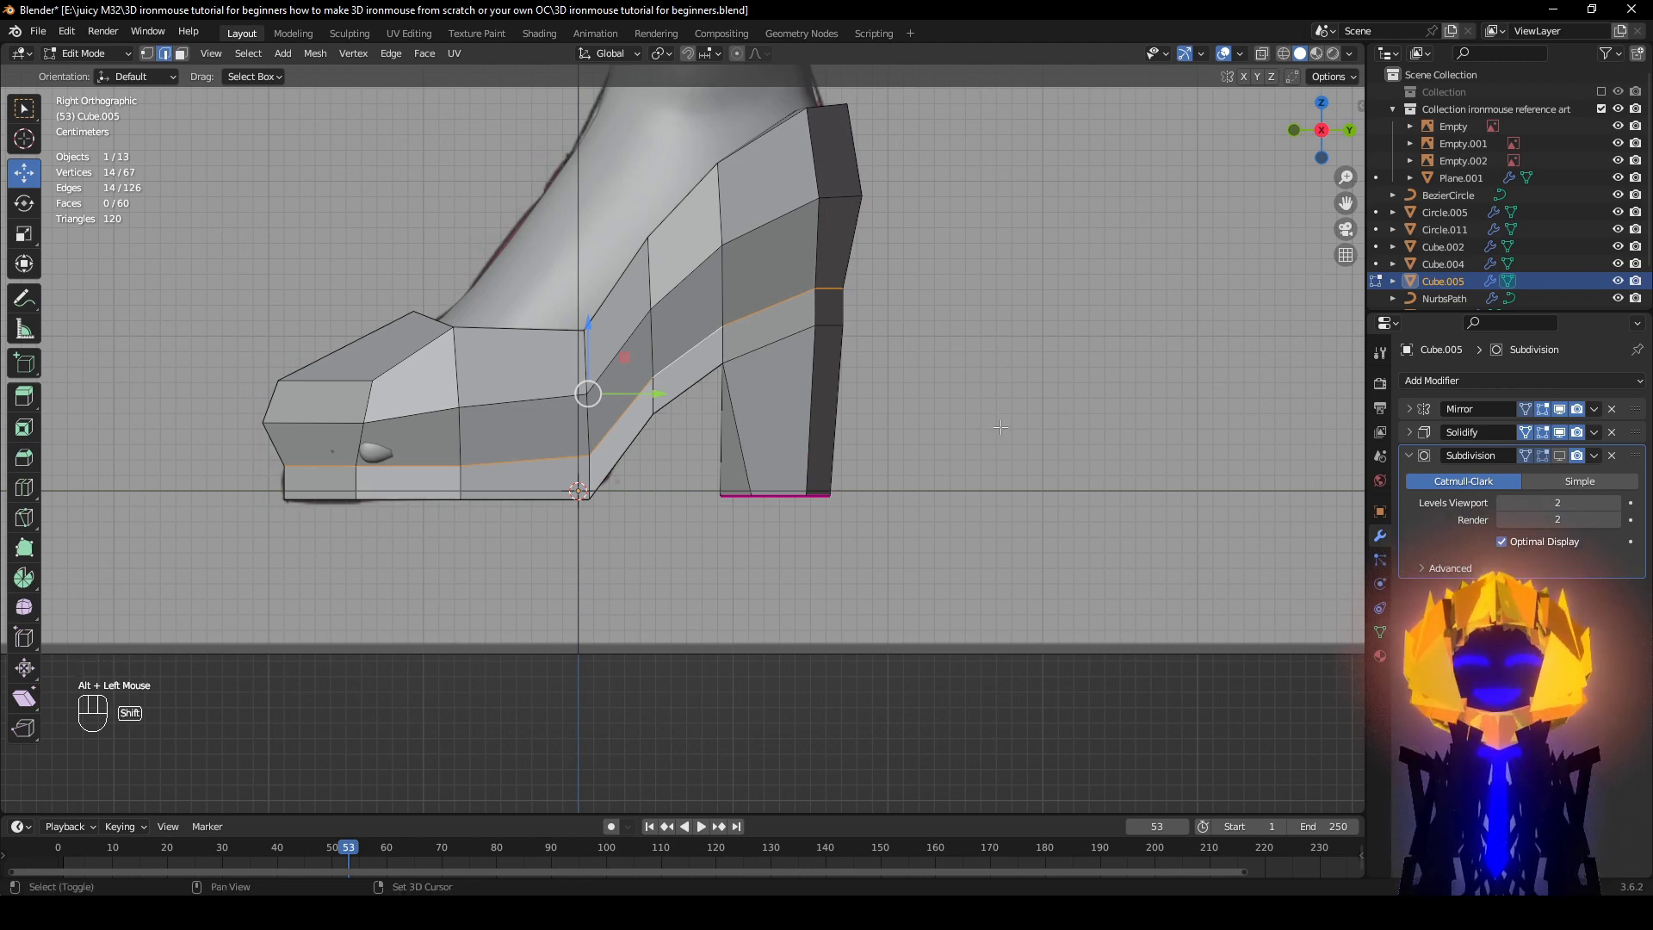
key("shift+e")
left_click(1154, 377)
left_click(1559, 455)
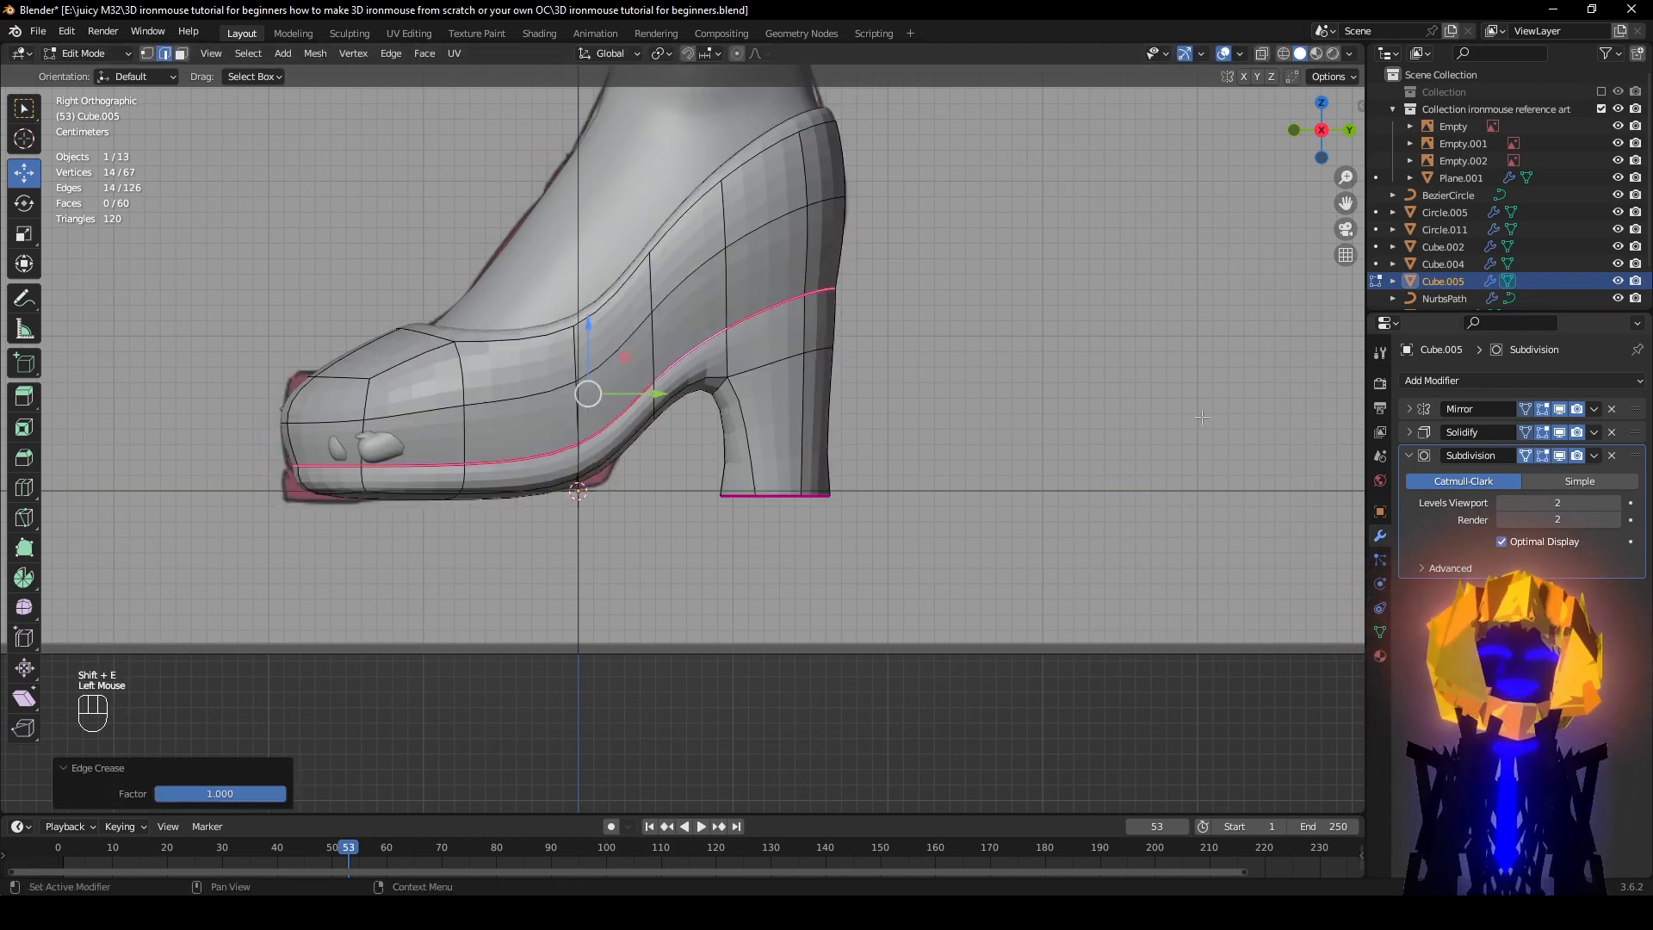
Step: Crease the sole's lower outer edge loop and its continuation around the heel's top to 1.000
middle_click_drag(740, 378, 574, 415)
left_click(574, 416, "alt")
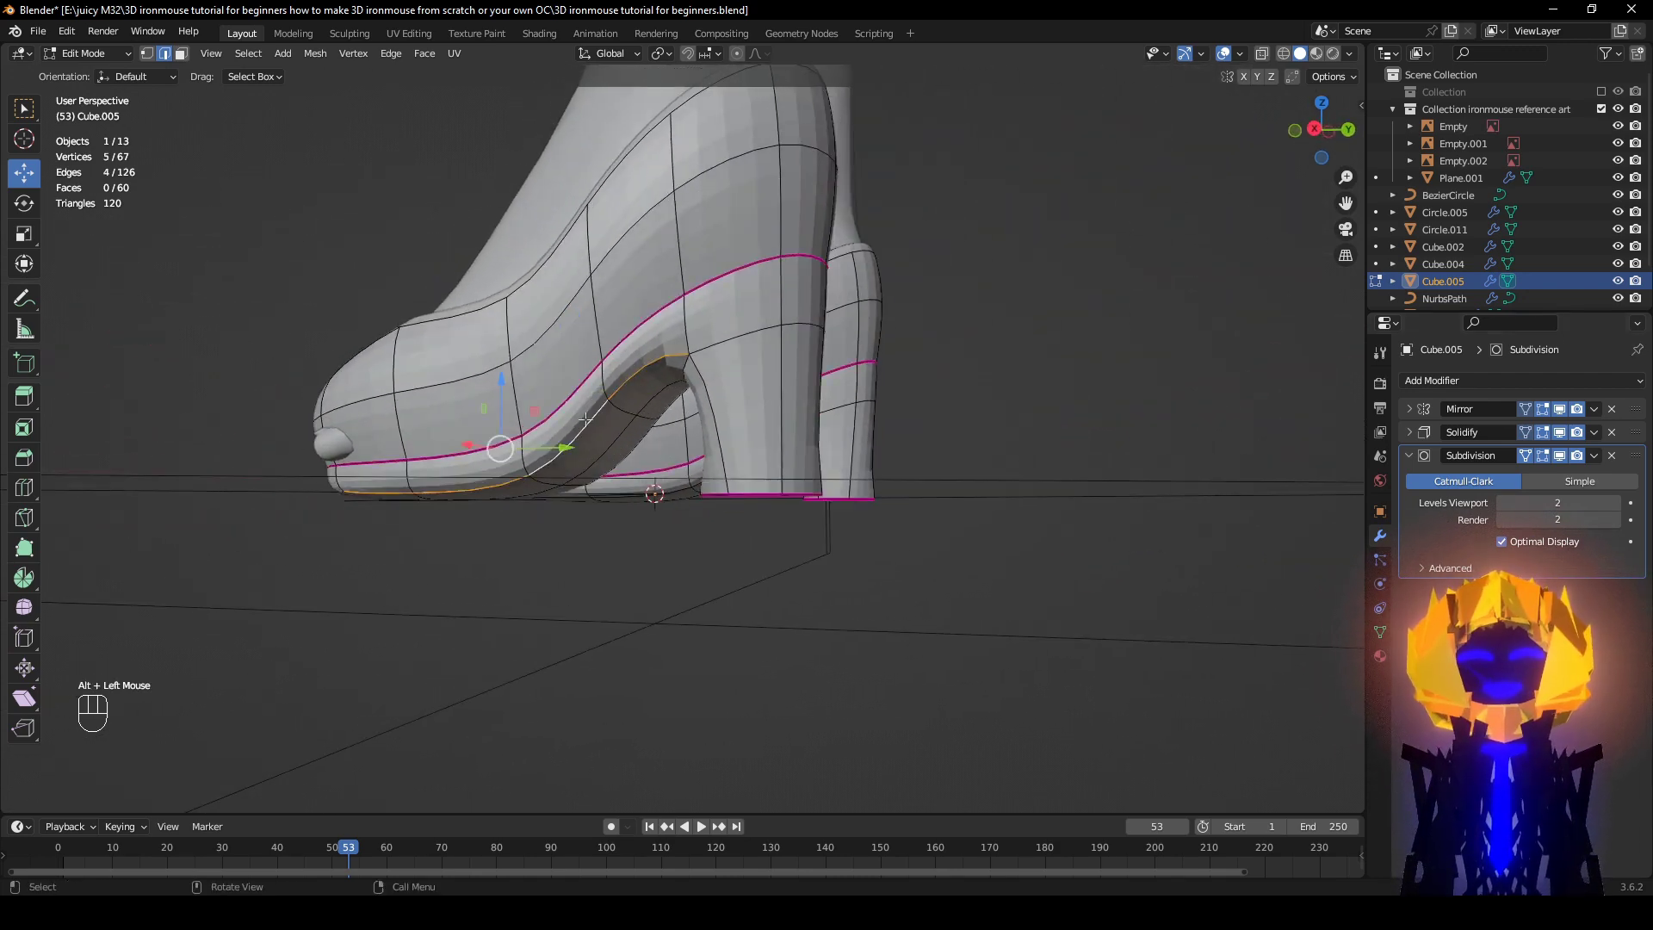
left_click(634, 380, "alt+shift")
key("shift+e")
left_click(1231, 104)
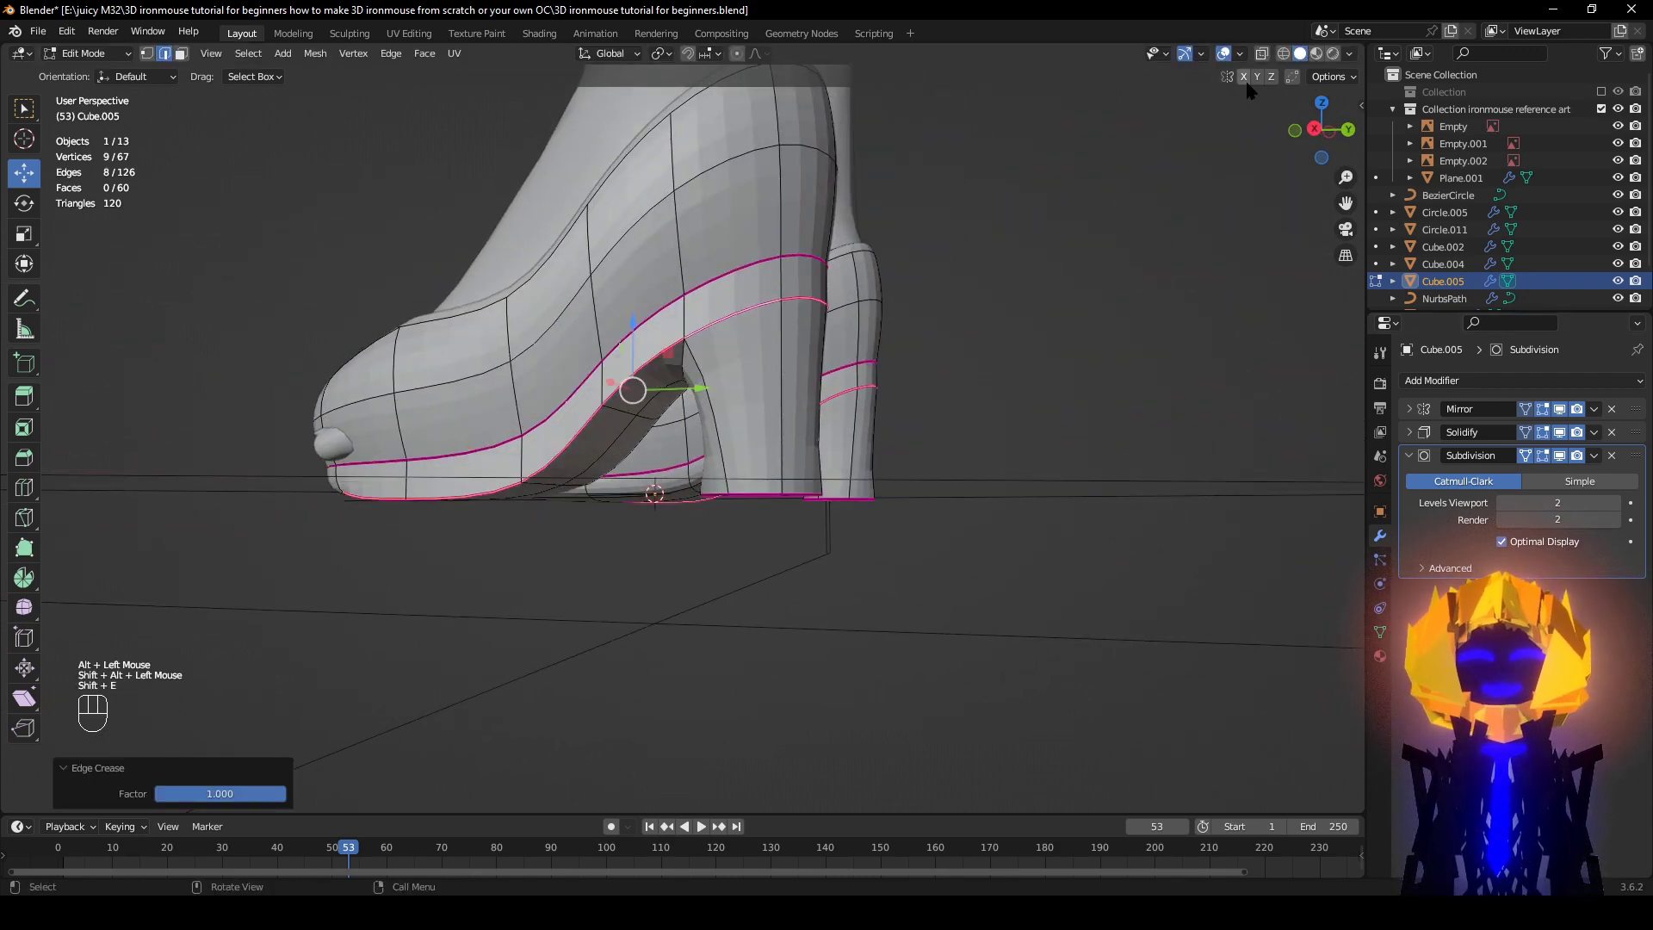
Step: Crease the remaining sole border edges from the toe along the shoe's other side to the heel to 1.000
middle_click_drag(488, 289, 681, 293)
left_click(602, 471)
left_click(495, 469, "shift")
scroll(654, 457, "up", 1)
middle_click_drag(766, 452, 904, 380)
left_click(1000, 334, "shift")
left_click(813, 407, "shift")
left_click(813, 407, "shift")
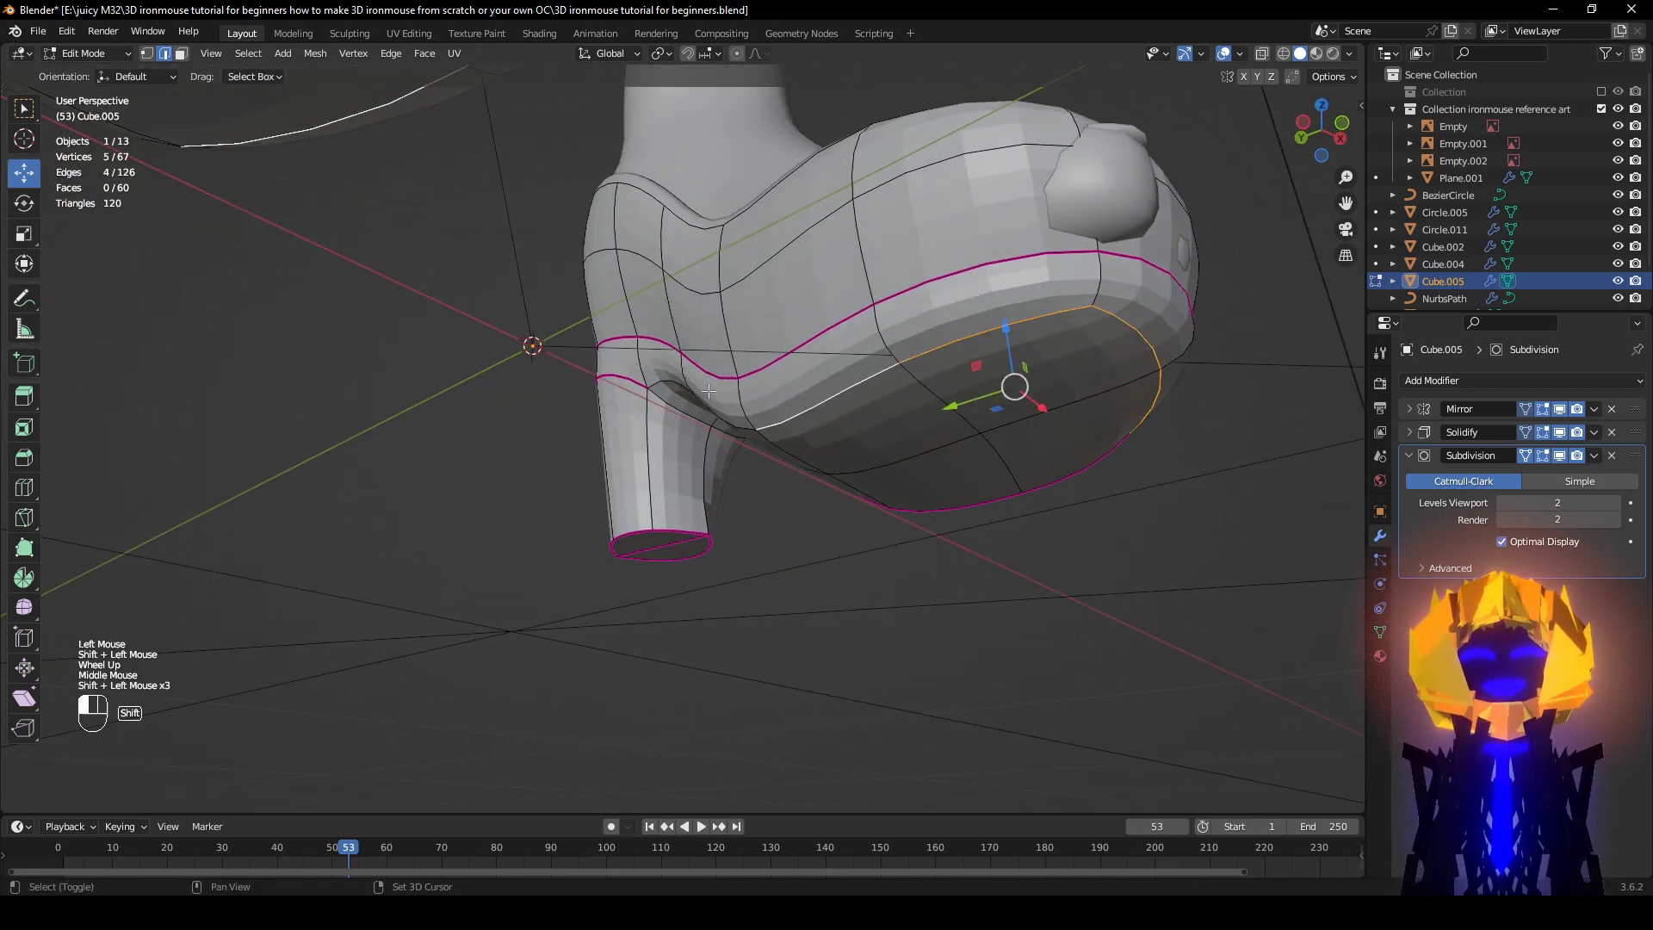
middle_click_drag(813, 407, 790, 389)
left_click(694, 378, "shift")
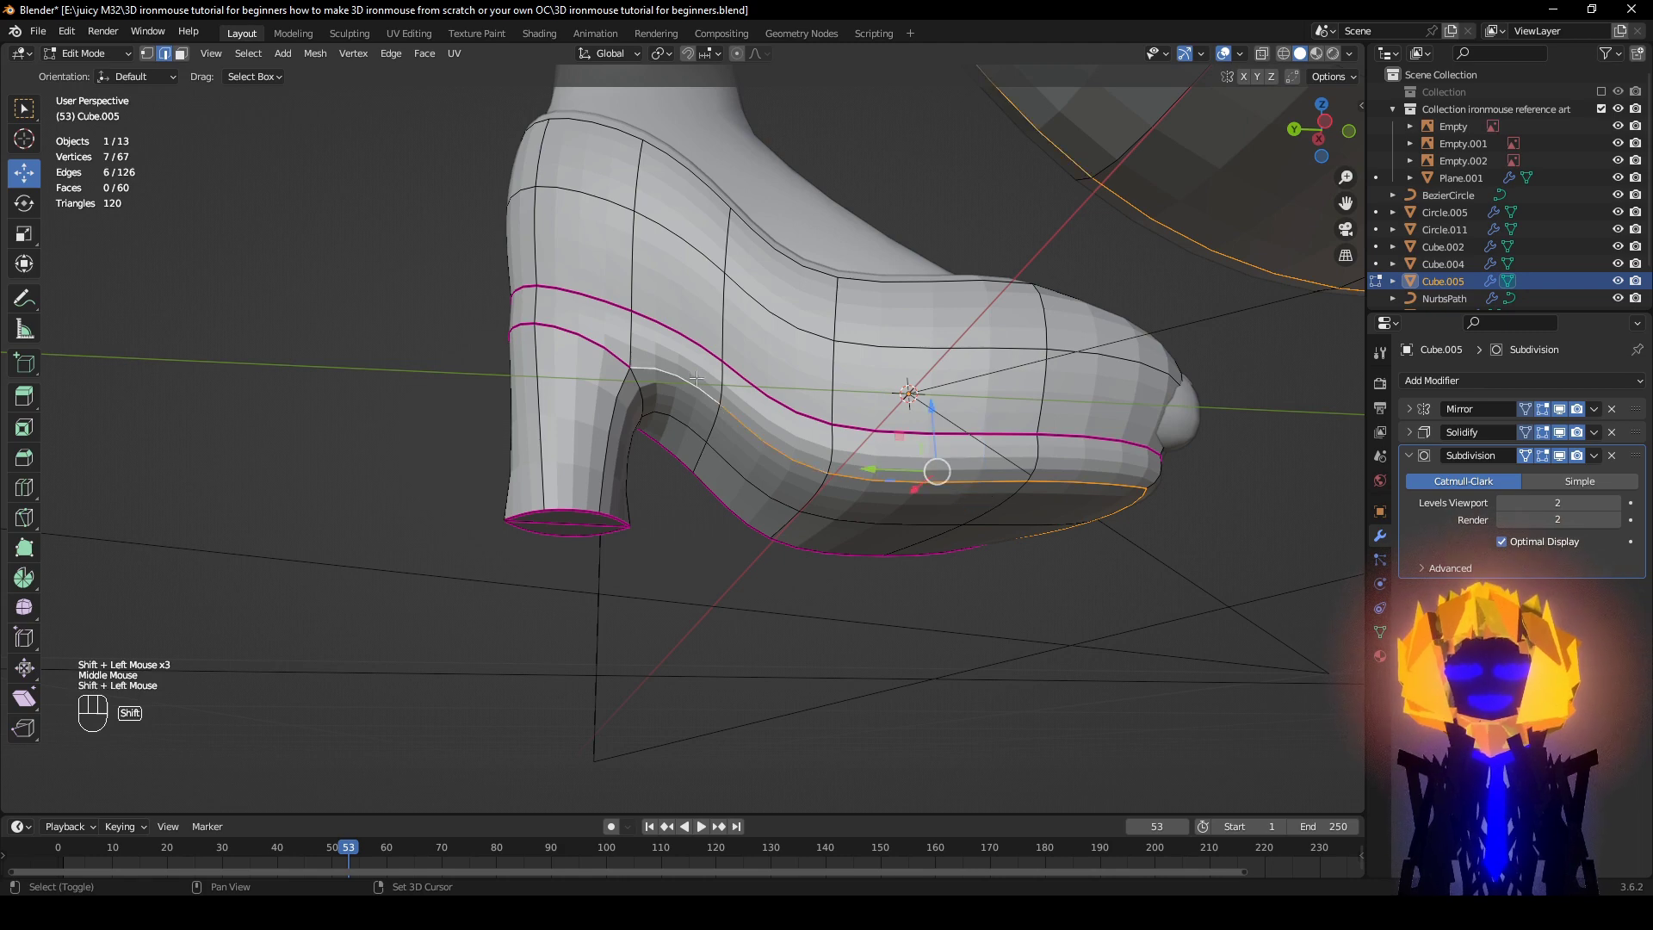
key("shift+e")
left_click(49, 166)
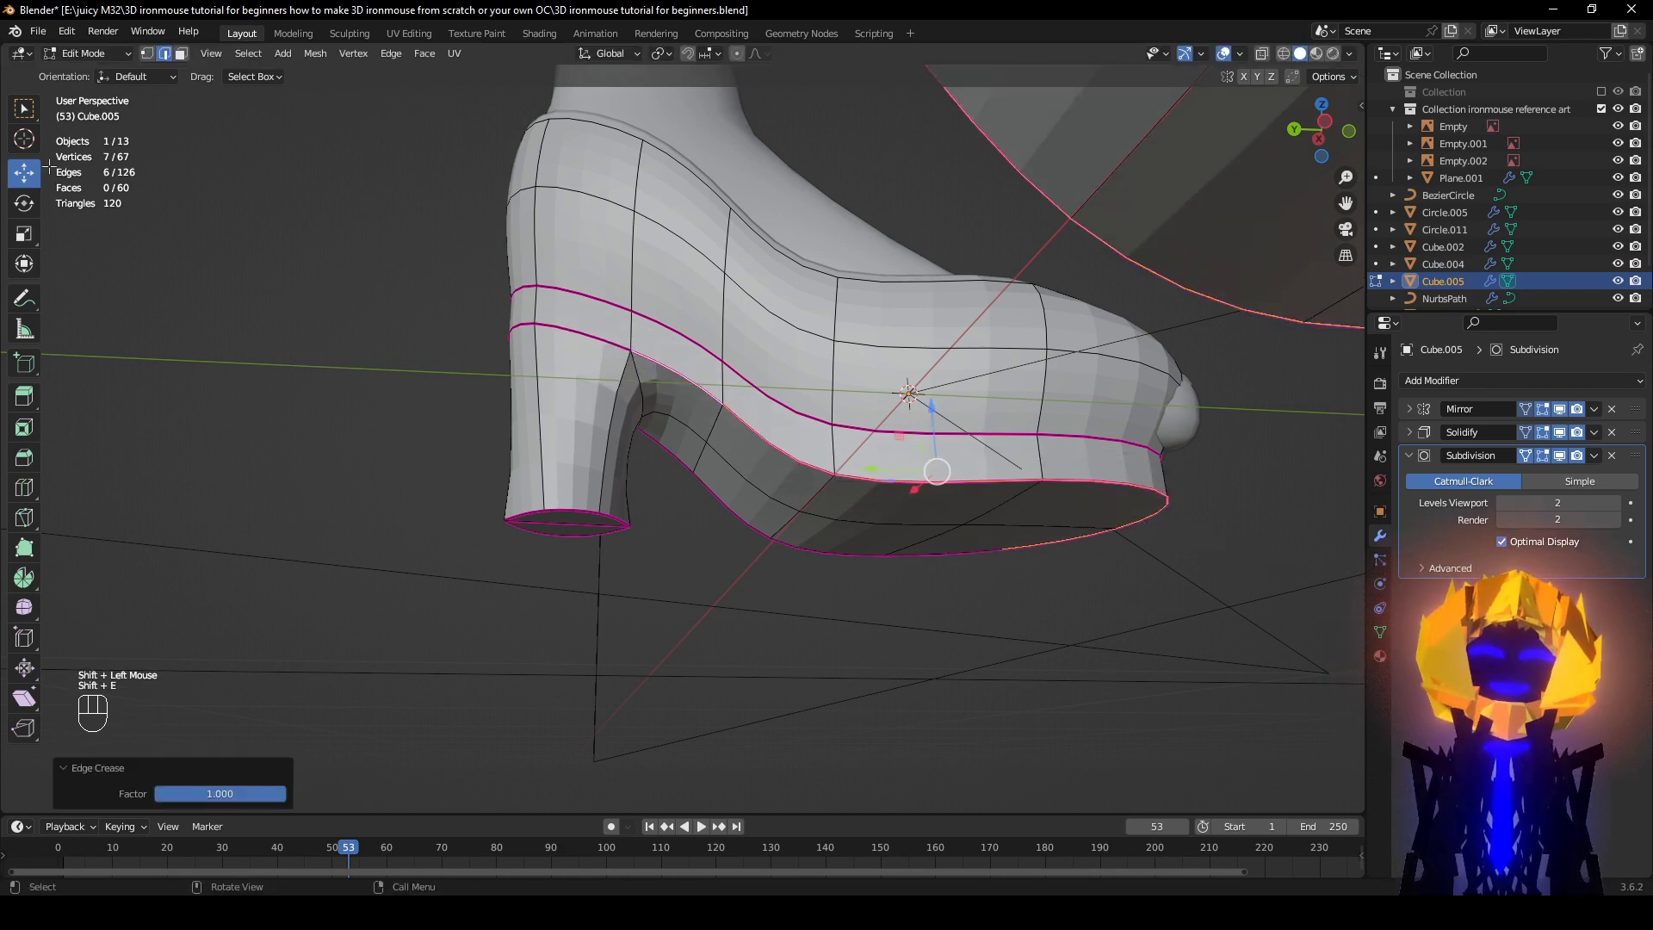
Step: Crease the two edges where the sole's underside meets the front of the heel to 1.000
middle_click_drag(820, 515, 695, 426)
left_click(685, 458)
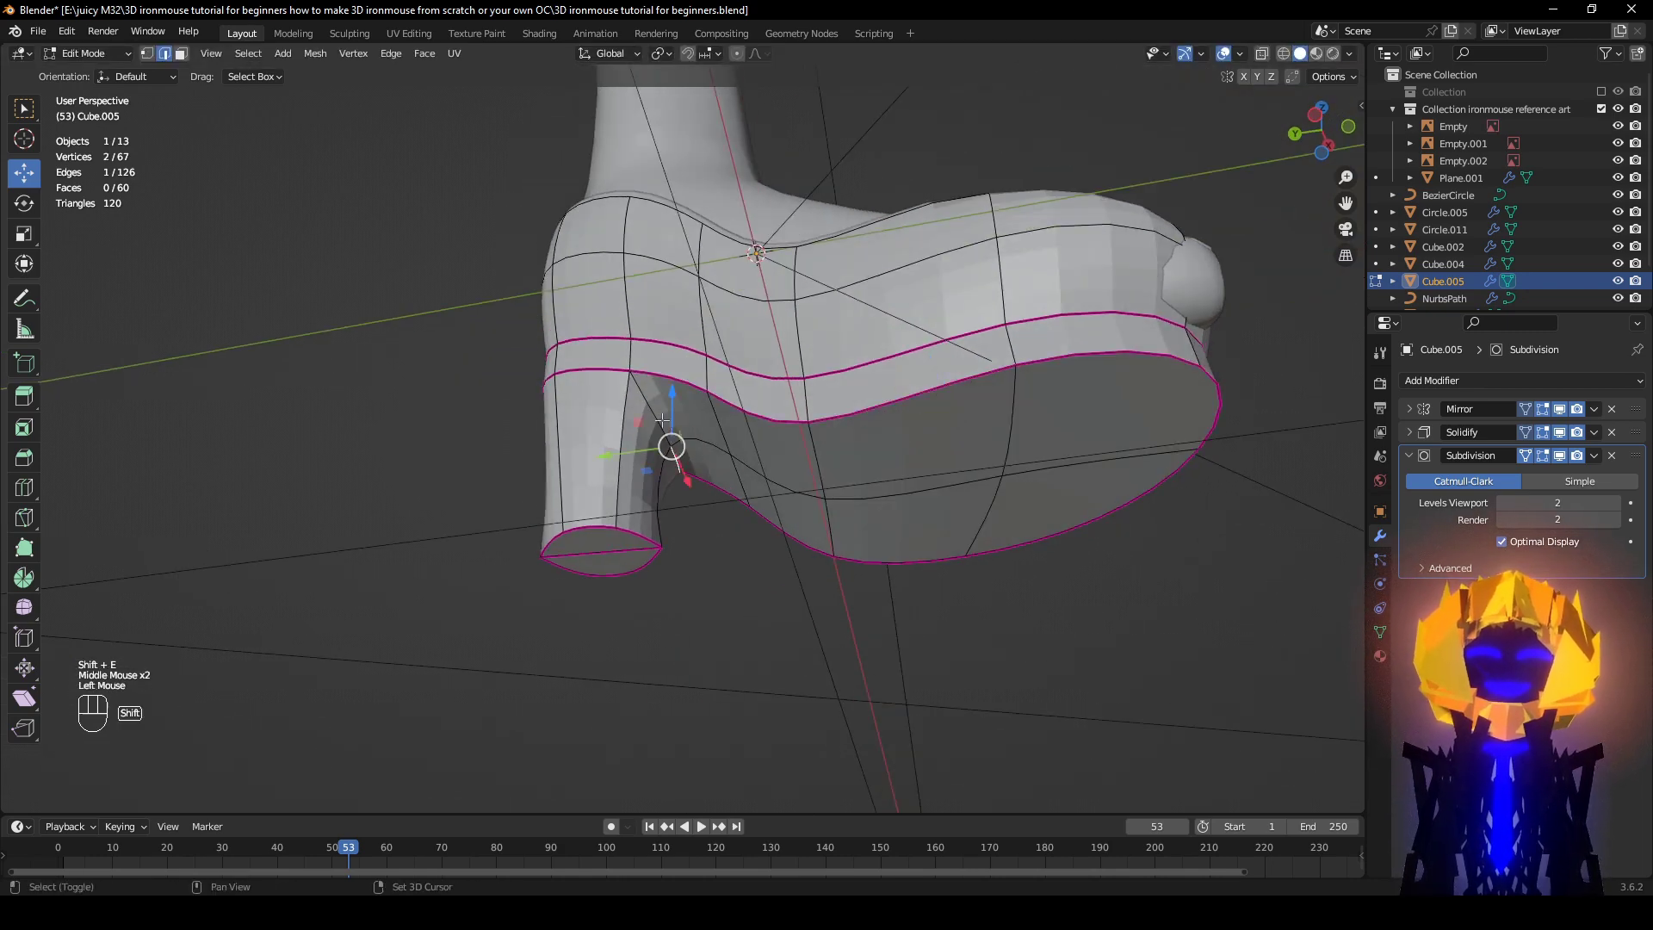
left_click(653, 405, "shift")
key("shift+e")
left_click(307, 322)
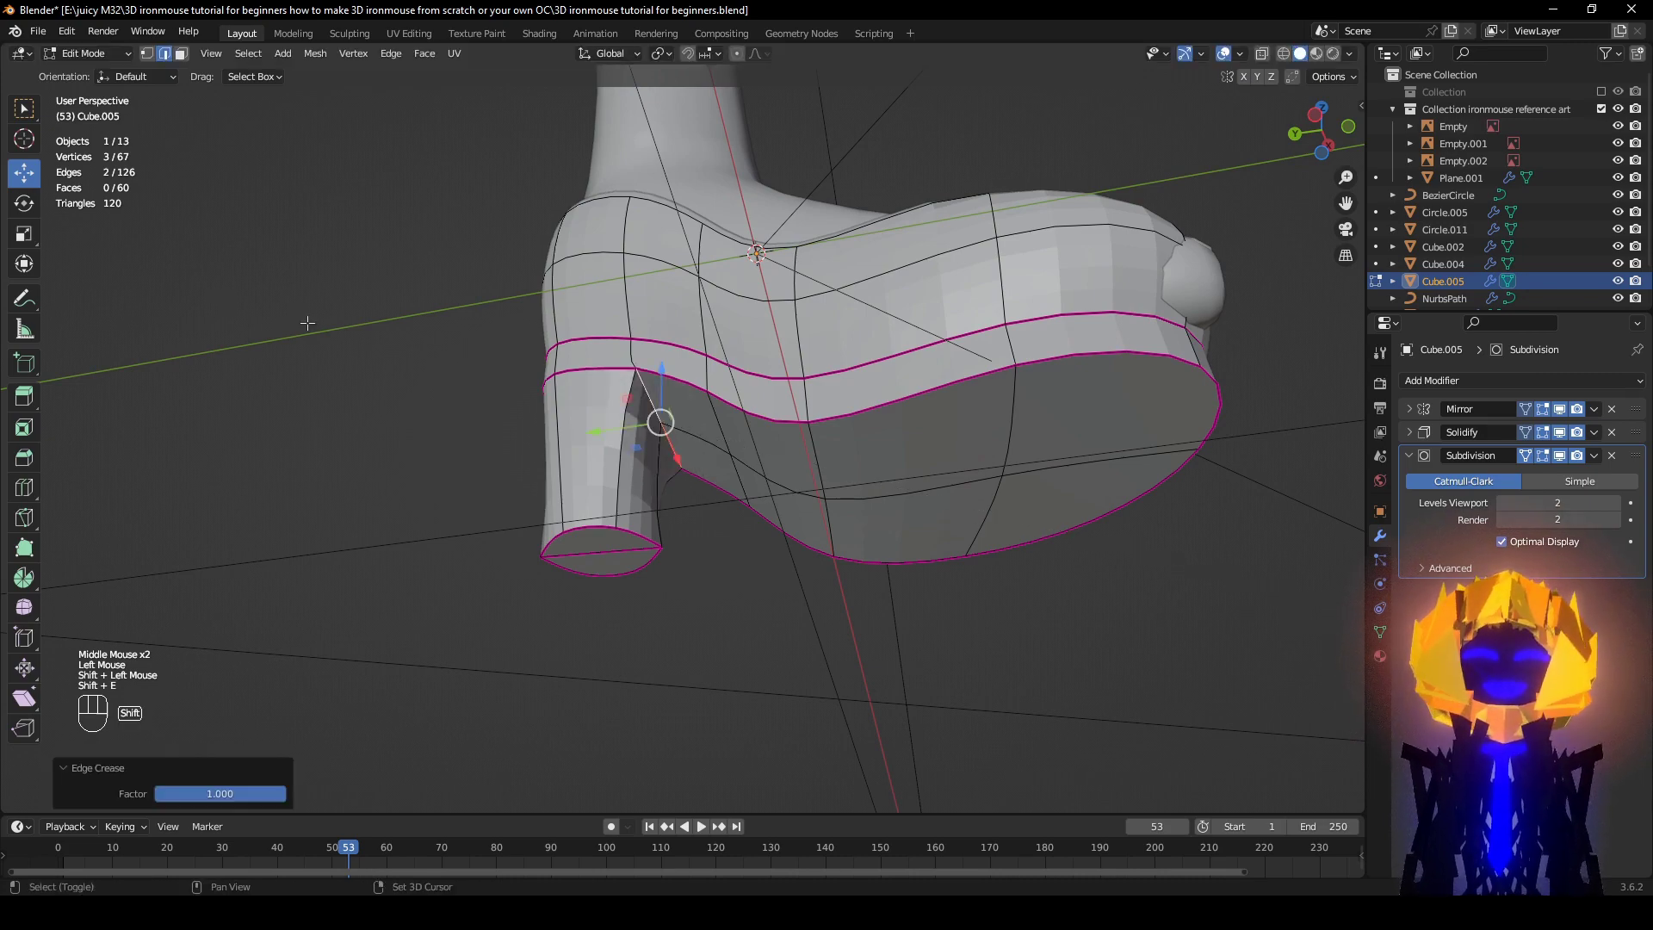
Step: Crease the two edges crossing the underside at the ball of the foot to 1.000
middle_click_drag(1090, 626, 718, 649)
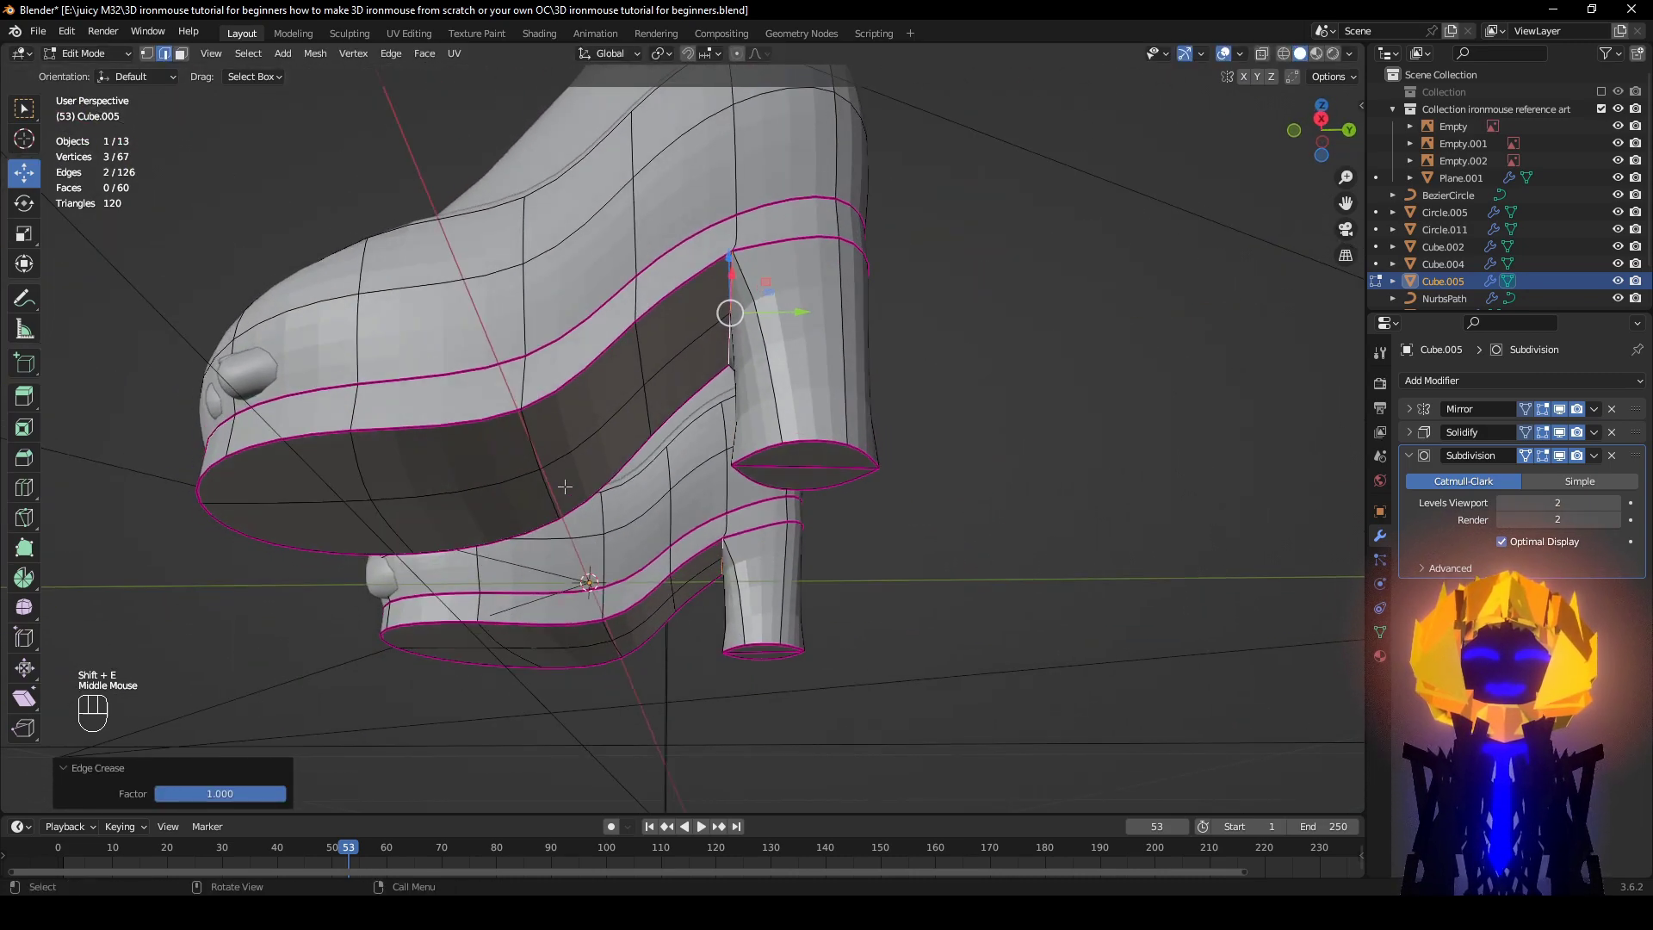
left_click(560, 488)
left_click(534, 433)
middle_click_drag(532, 429, 805, 575)
left_click(550, 498, "shift")
key("shift+e")
left_click(573, 509)
Step: Try moving the creased edges across the ball of the foot backward and upward in side view
key("z")
key("z")
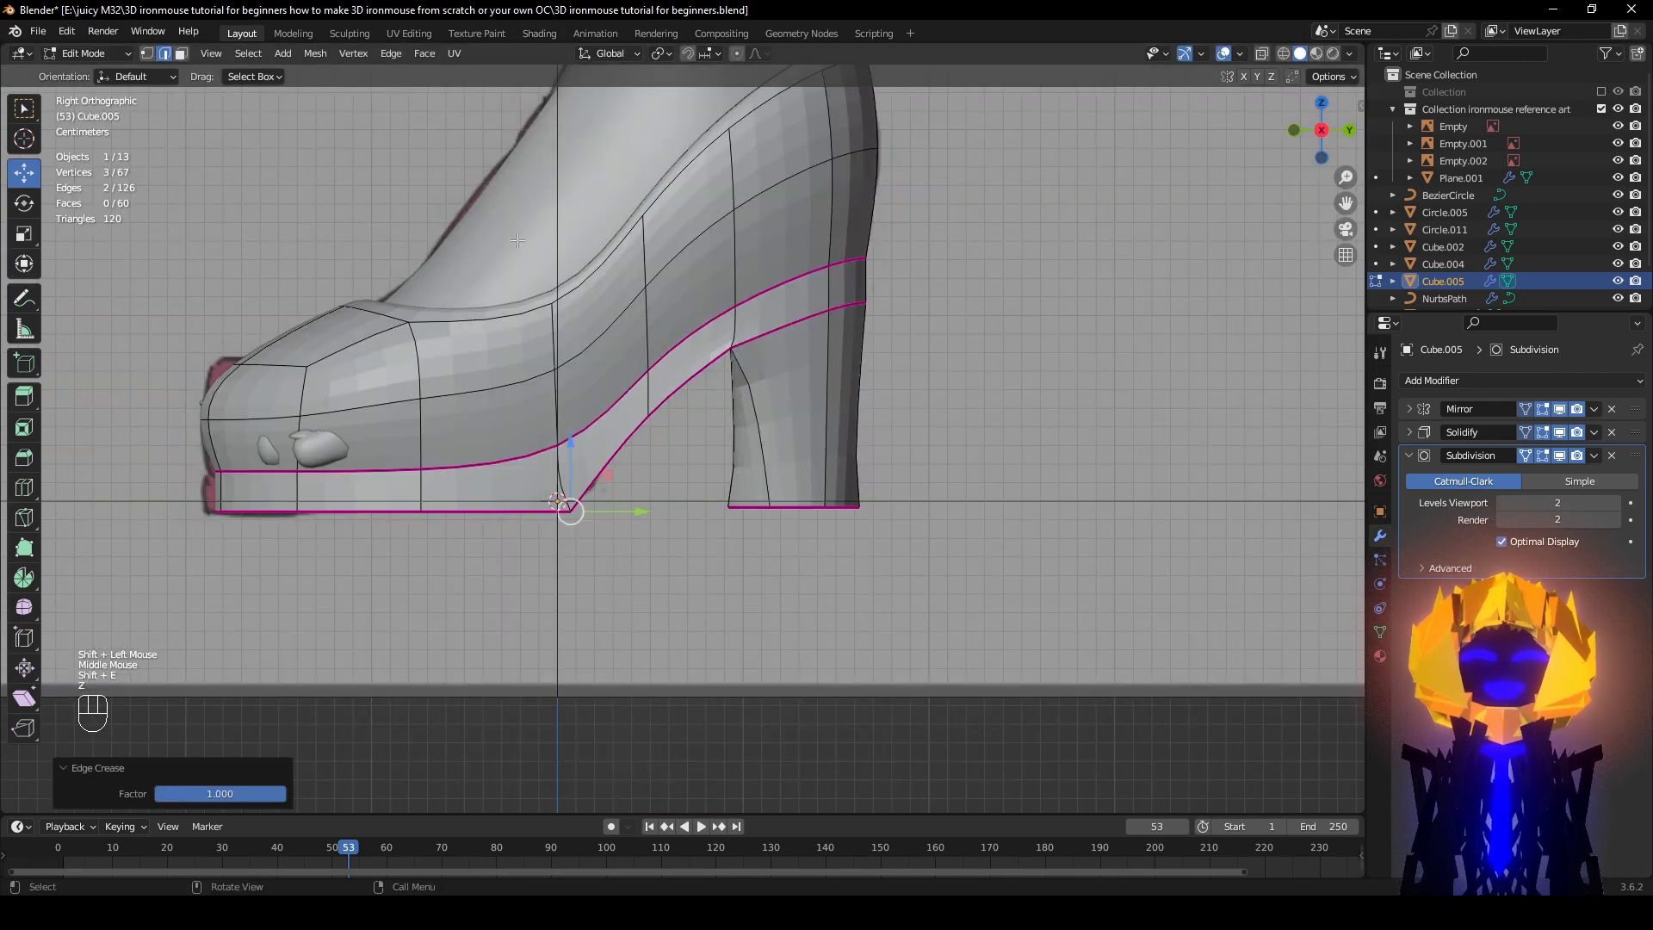
key("z")
left_click(805, 585)
key("g")
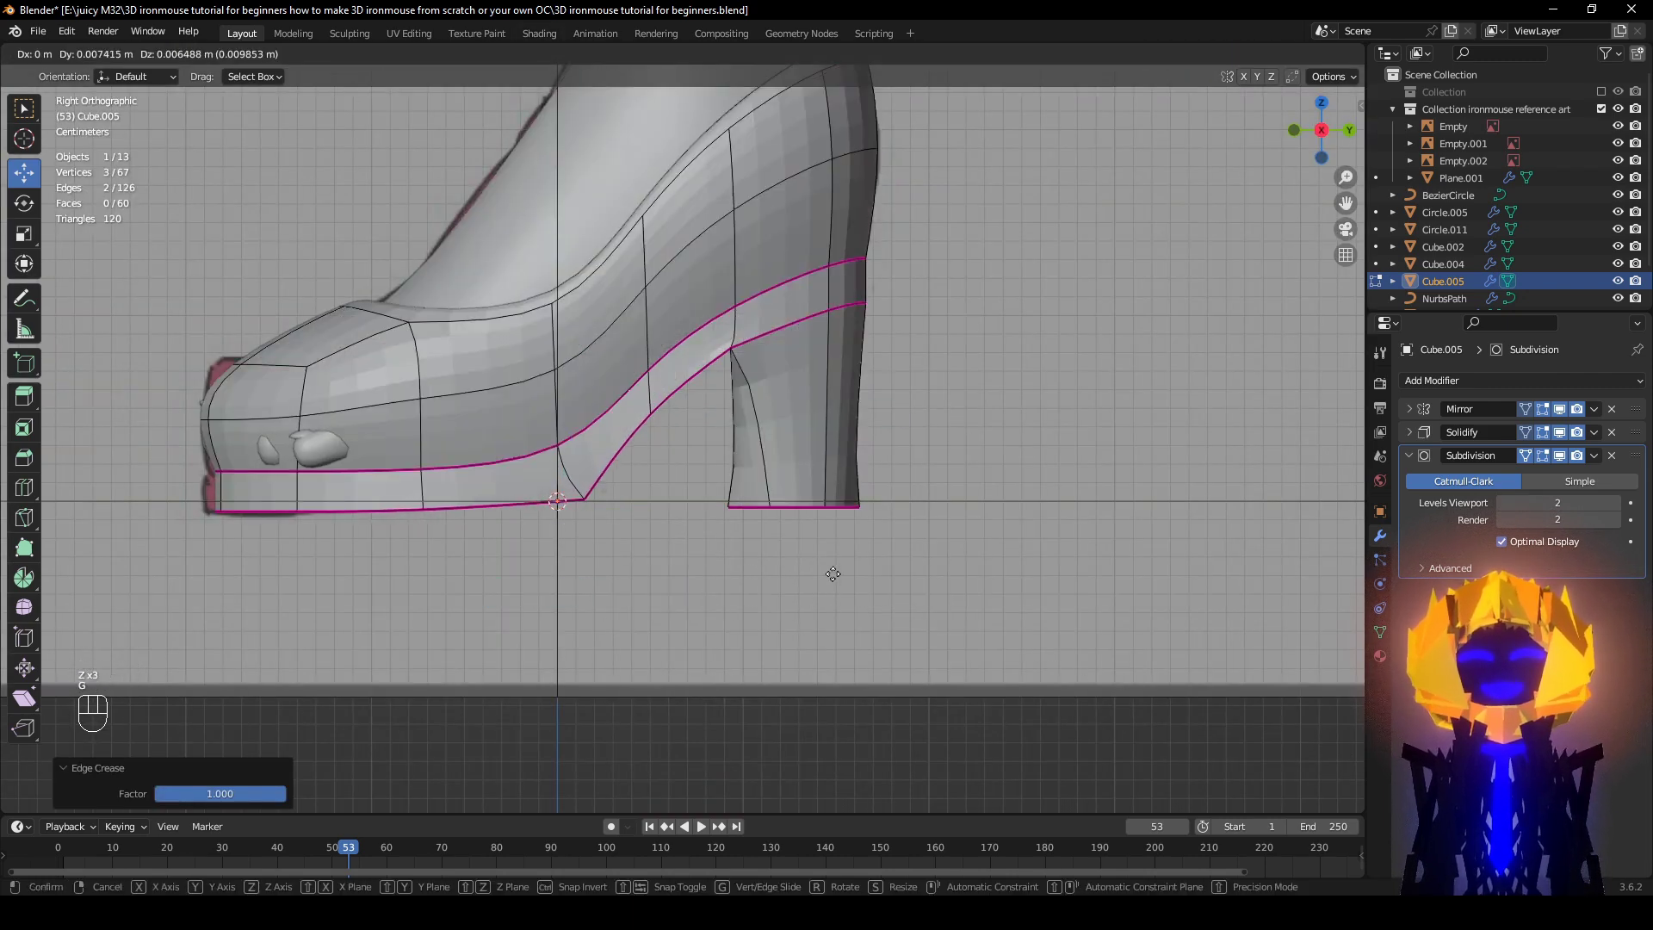
left_click(830, 573)
key("z")
left_click(568, 535)
key("ctrl+z")
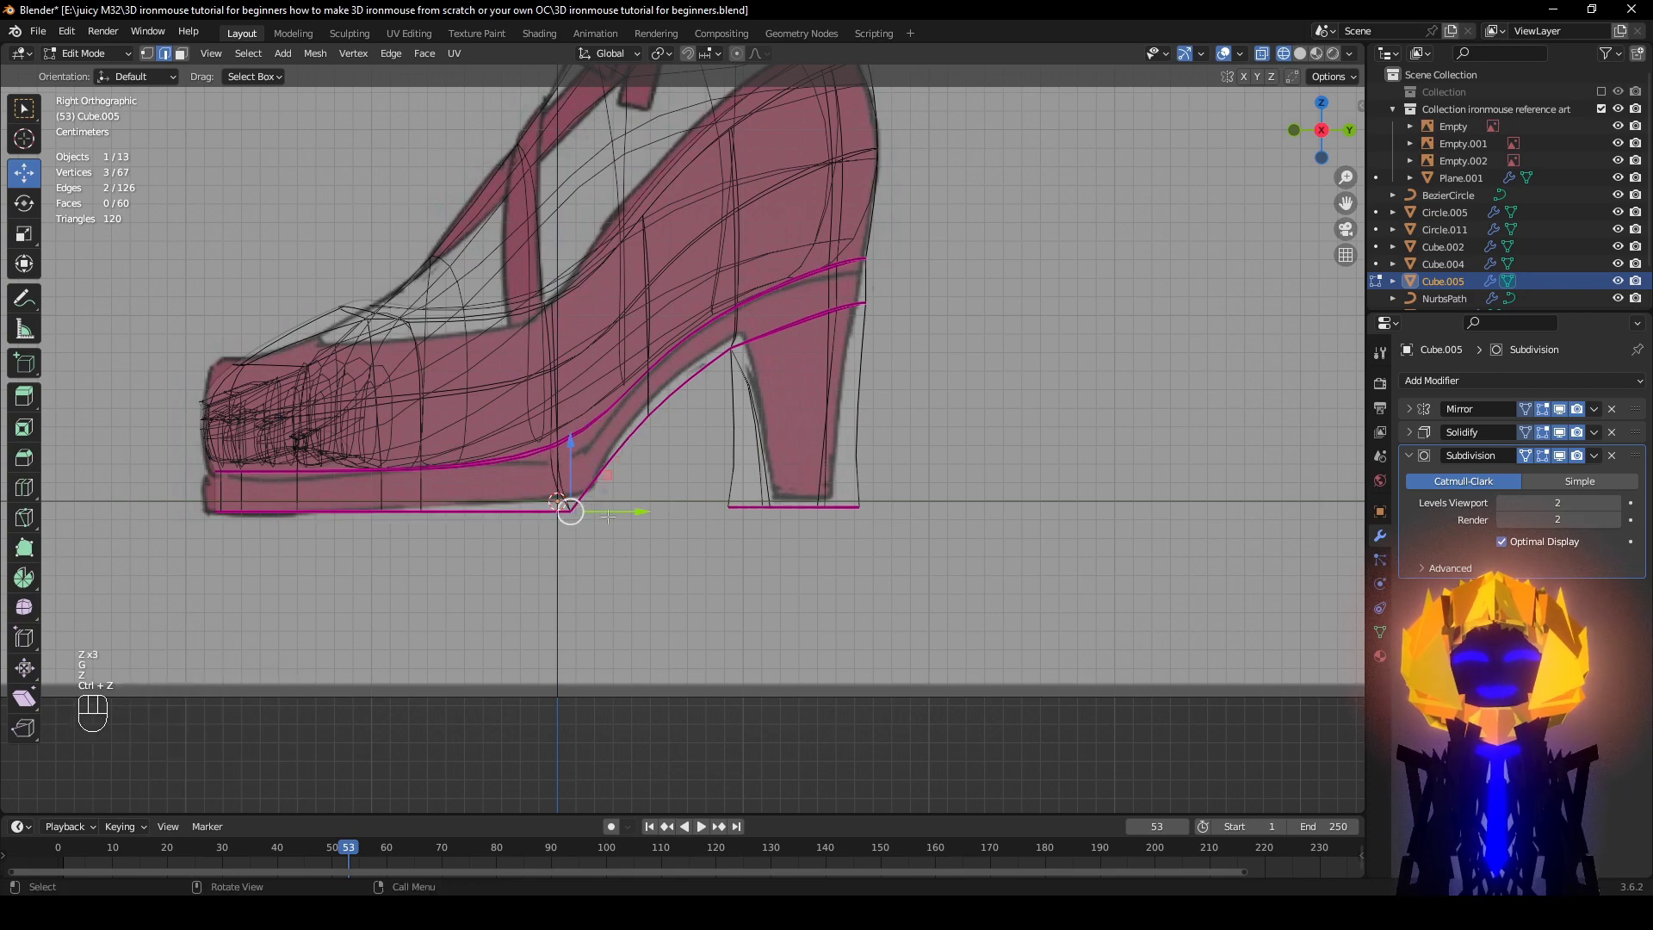
Step: Move the creased edges across the ball of the foot 0.007415 m along Y and return to solid shading
left_click_drag(634, 512, 647, 514)
scroll(827, 528, "down", 1)
key("z")
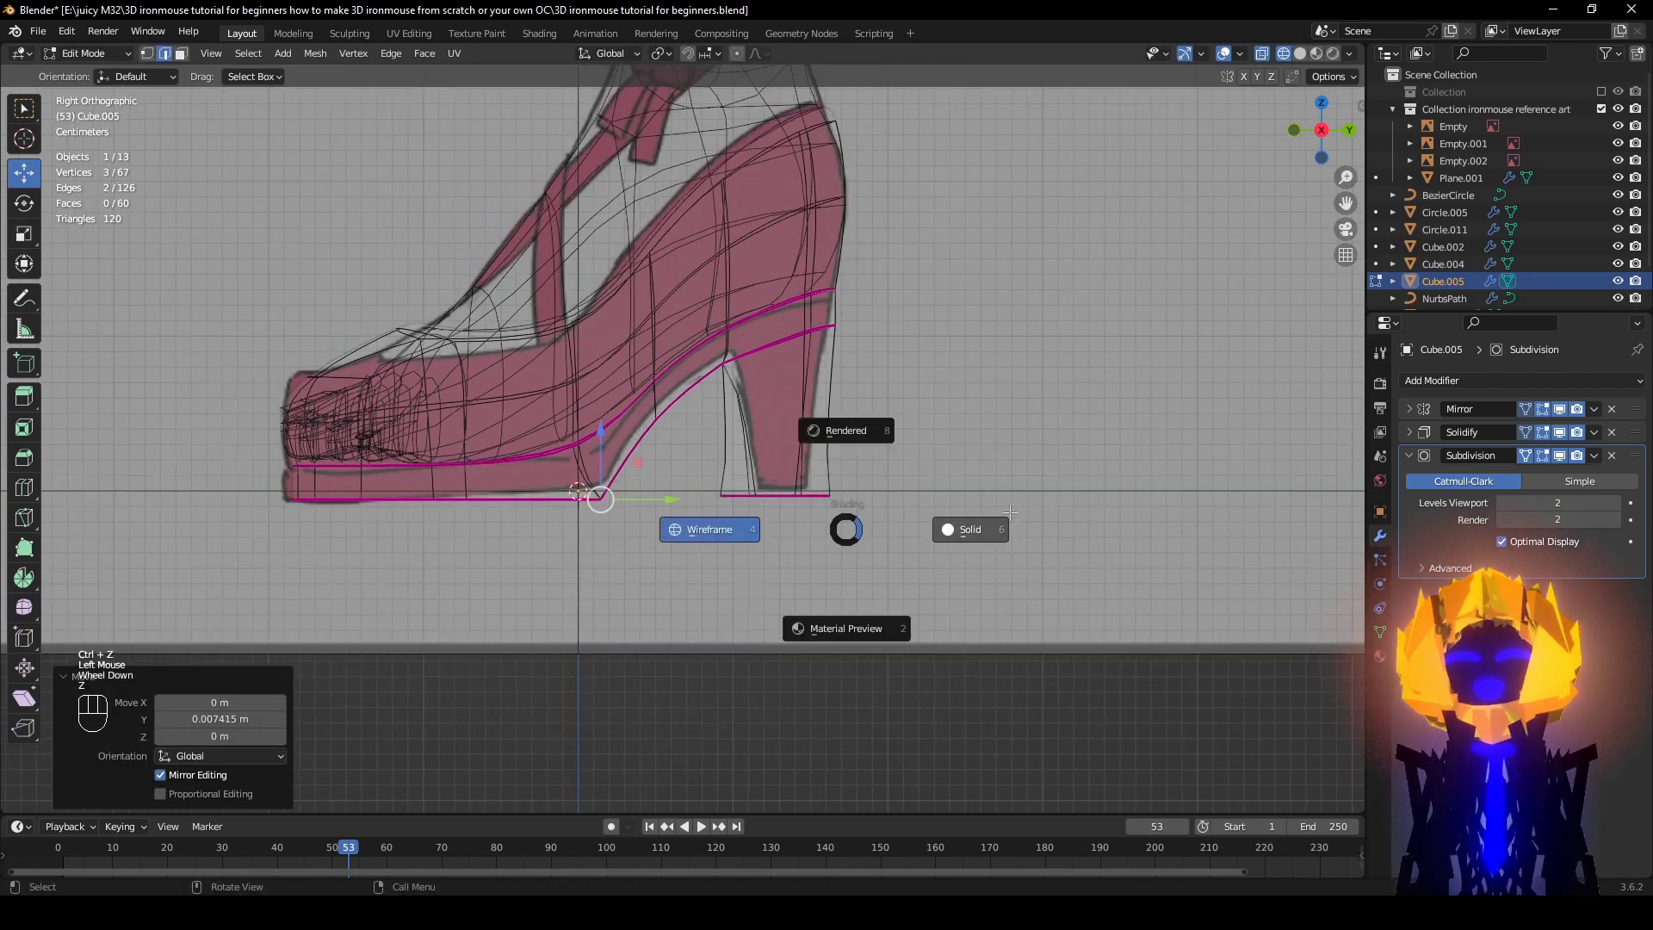
left_click(974, 531)
middle_click_drag(978, 622, 911, 613)
left_click(909, 613)
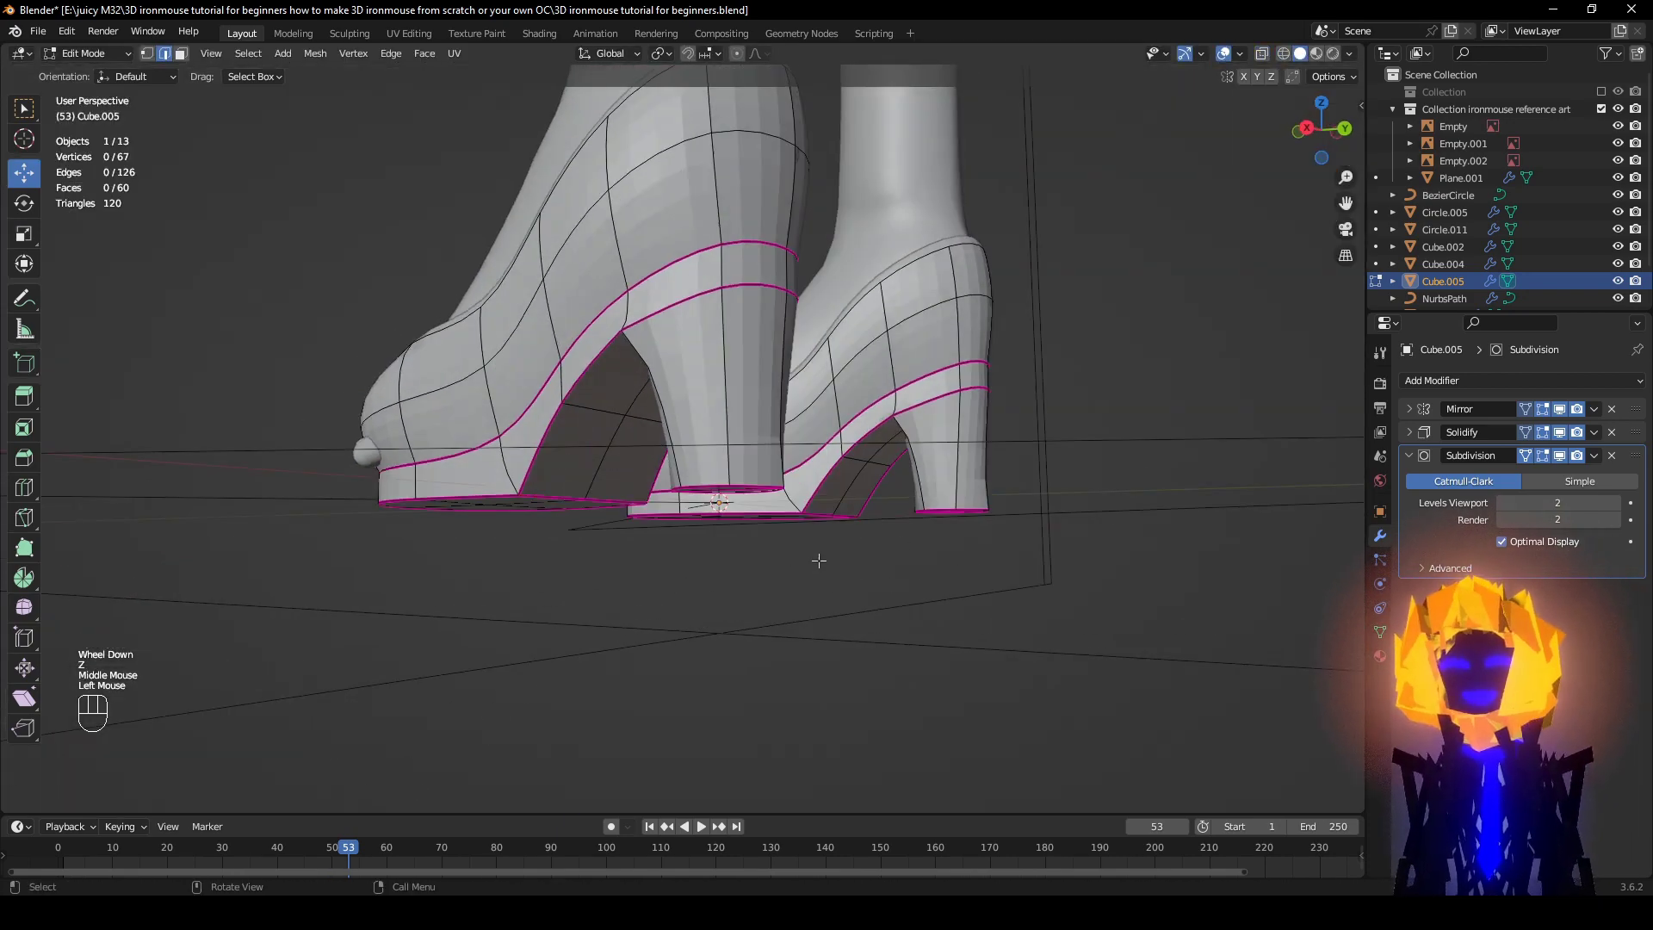
Step: Crease the three vertical edges on the heel's front face to 1.000
middle_click_drag(818, 560, 953, 507)
scroll(952, 506, "up", 3)
left_click(841, 370)
left_click(786, 405, "shift")
middle_click_drag(786, 405, 800, 417)
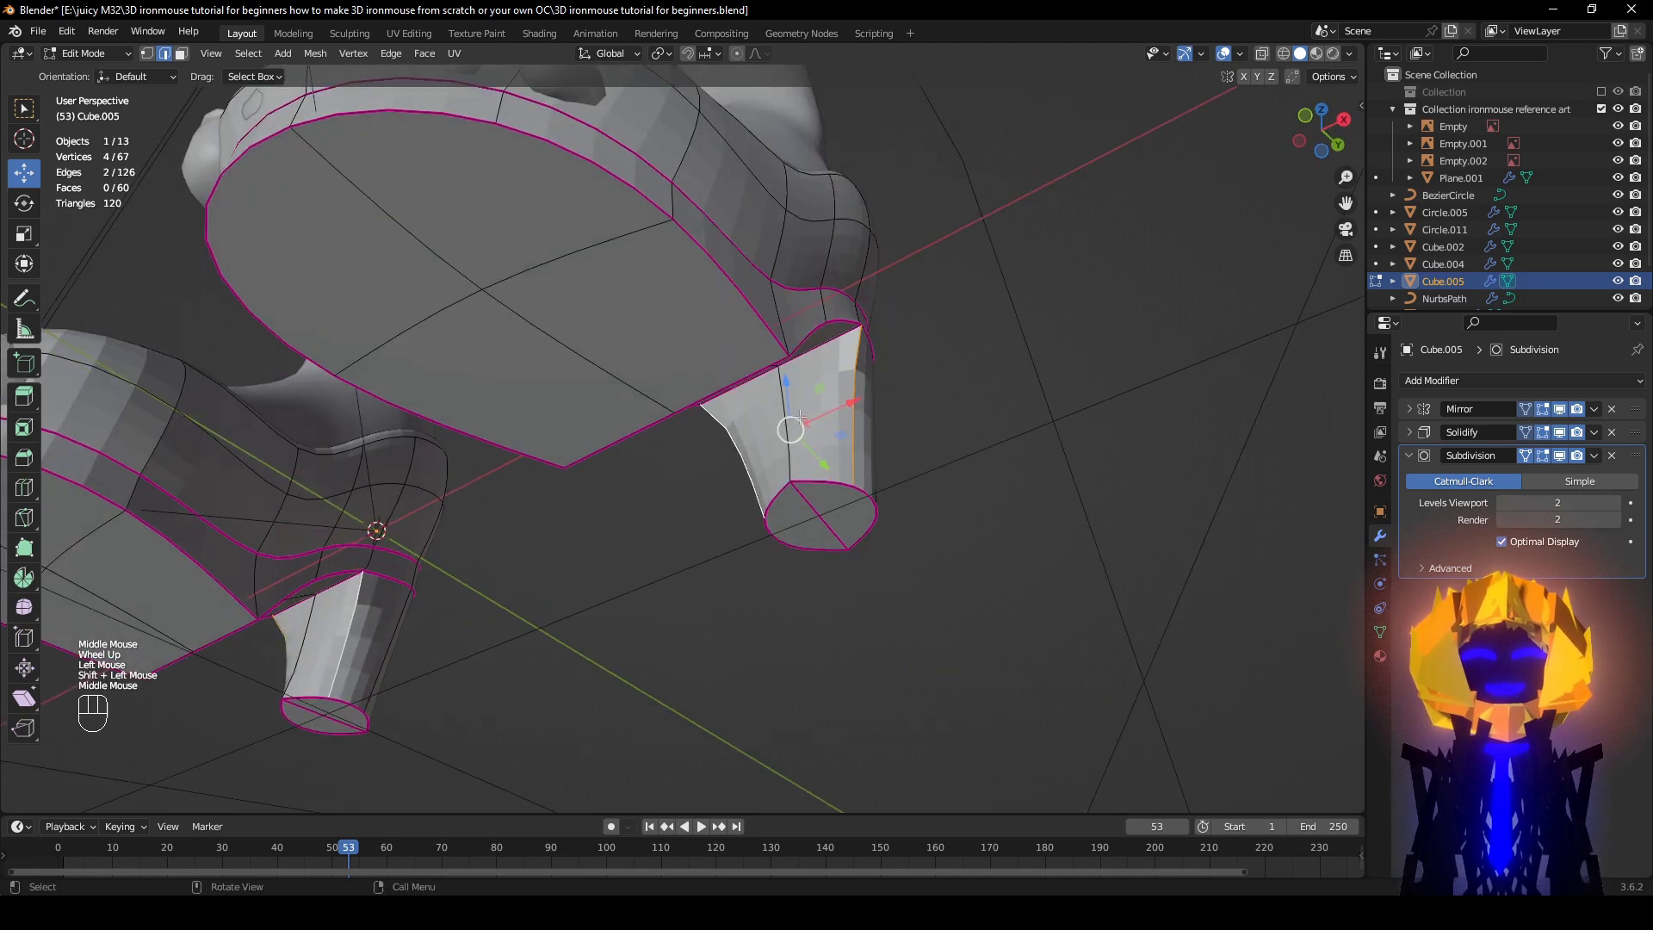
left_click(728, 448, "shift")
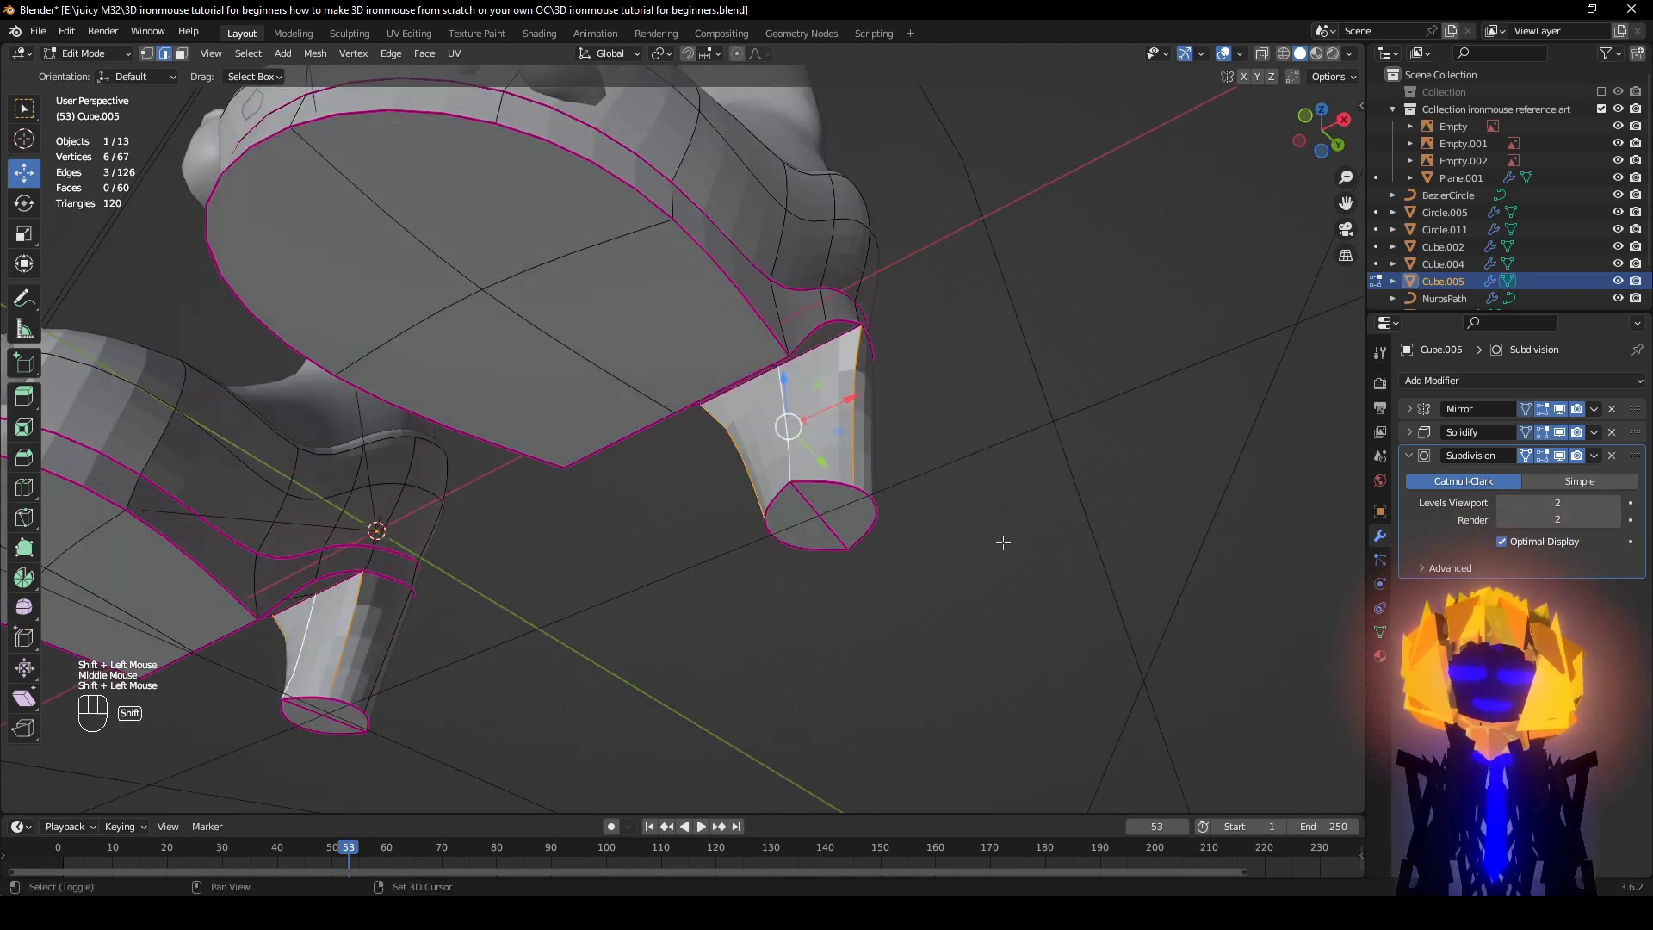
key("shift+e")
left_click(56, 211)
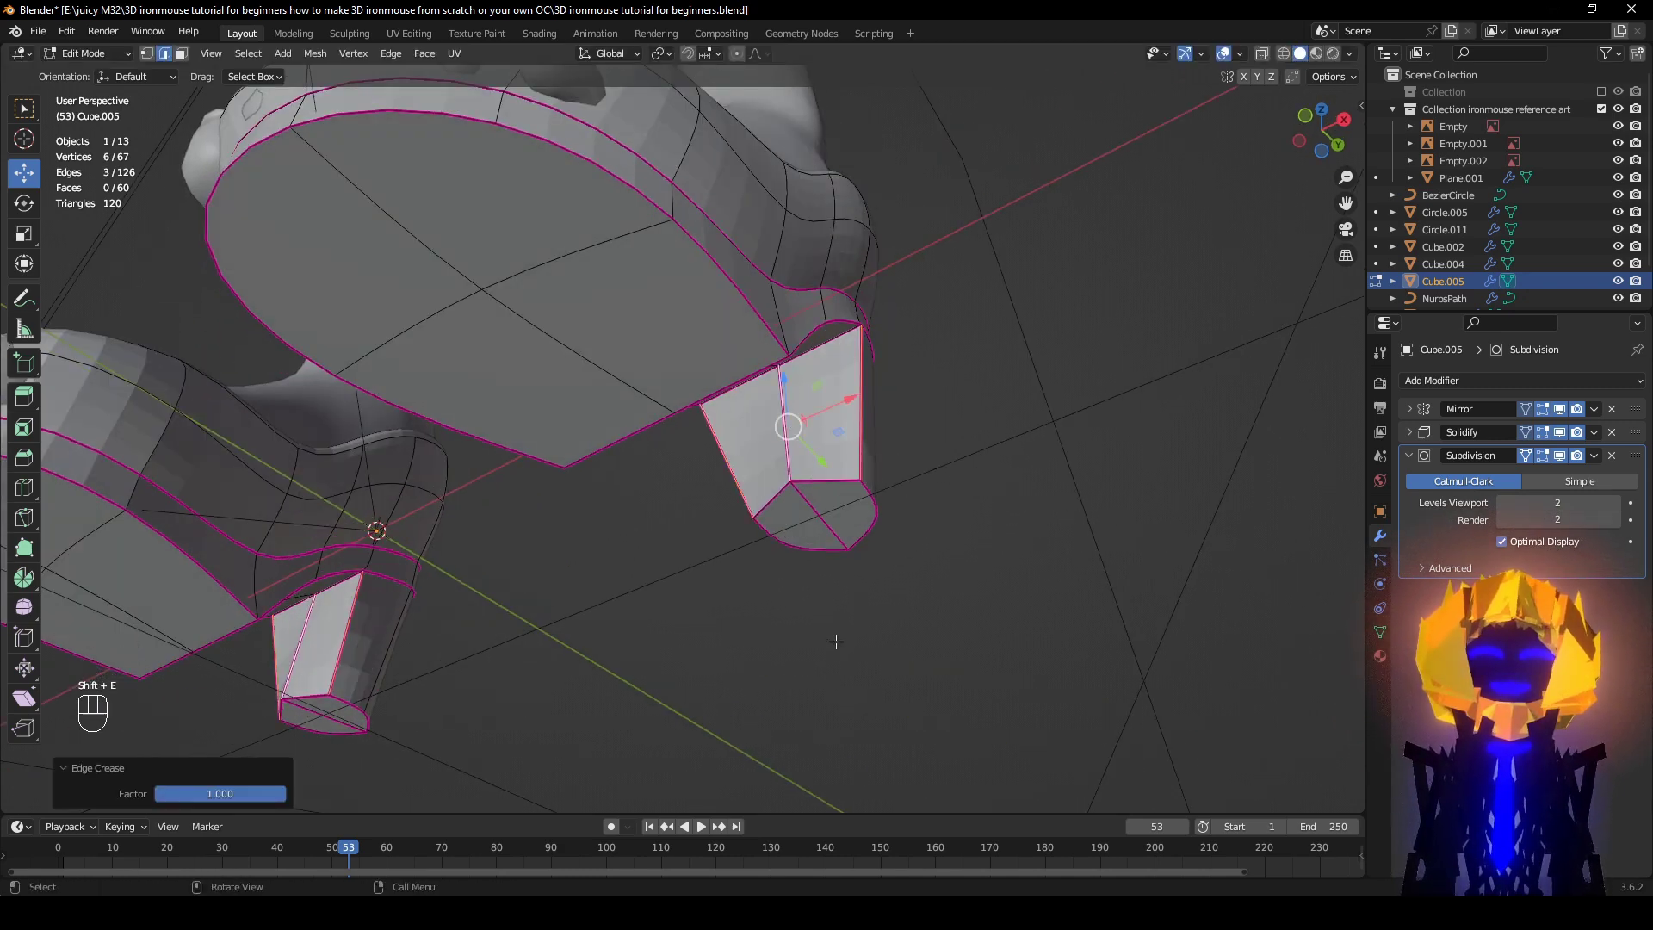
Step: Scale the centre edge of the heel's bottom to 0.483 along Y to taper the heel in side view
middle_click_drag(835, 641, 728, 560)
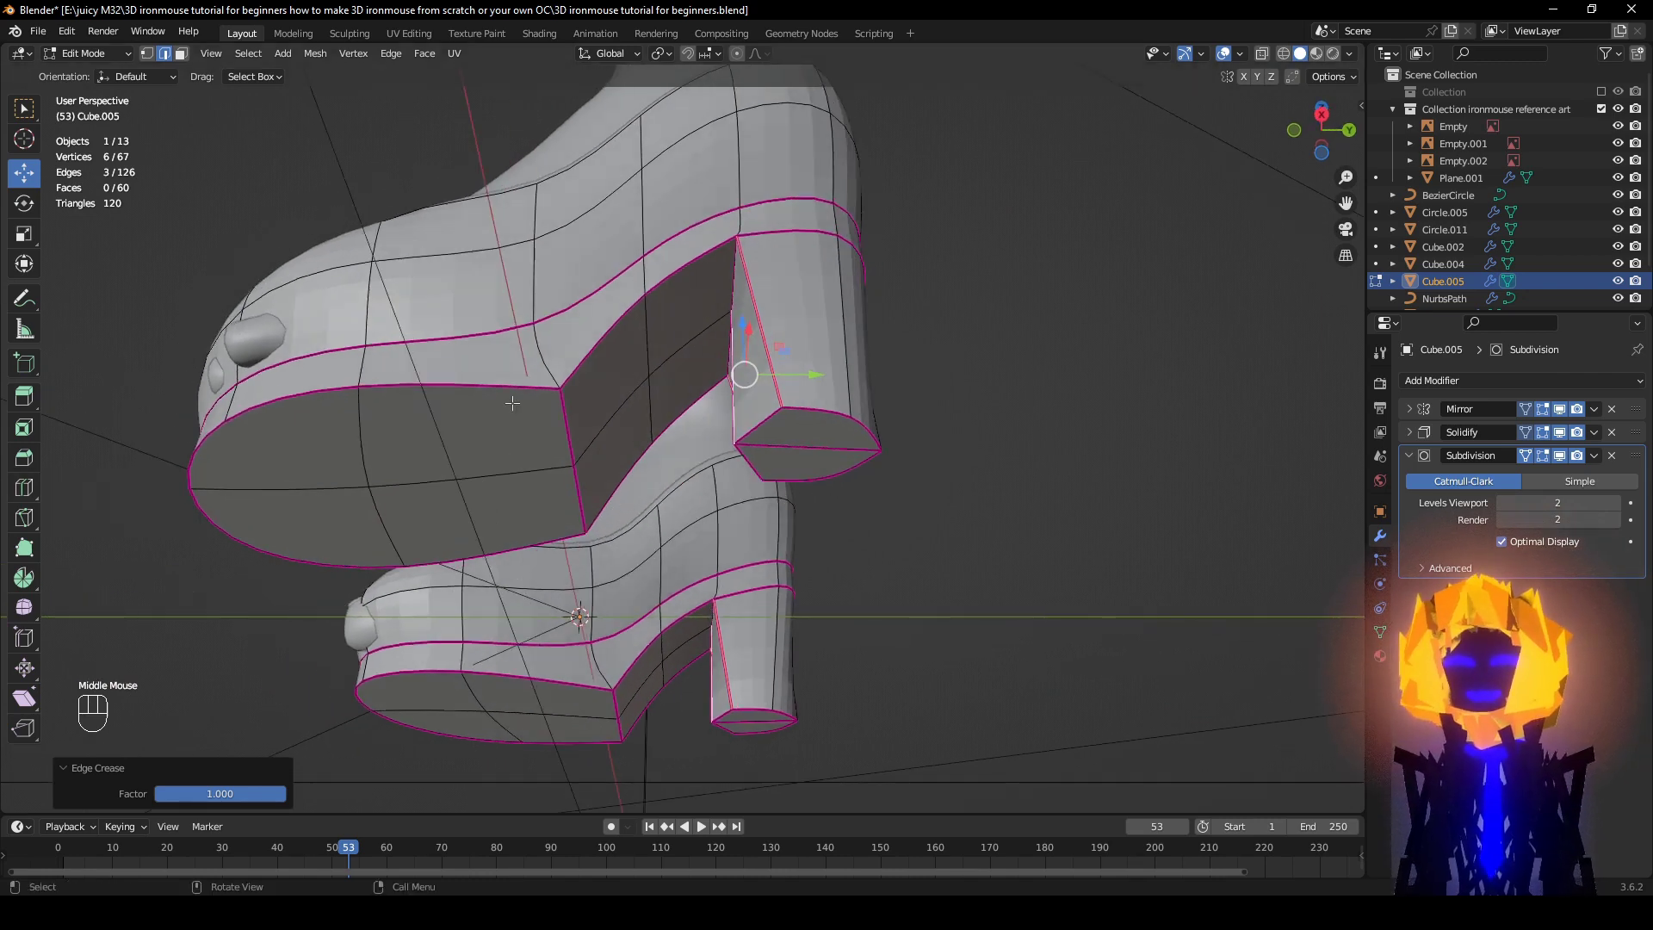
left_click(773, 457)
middle_click_drag(772, 457, 1159, 550)
key("s")
key("y")
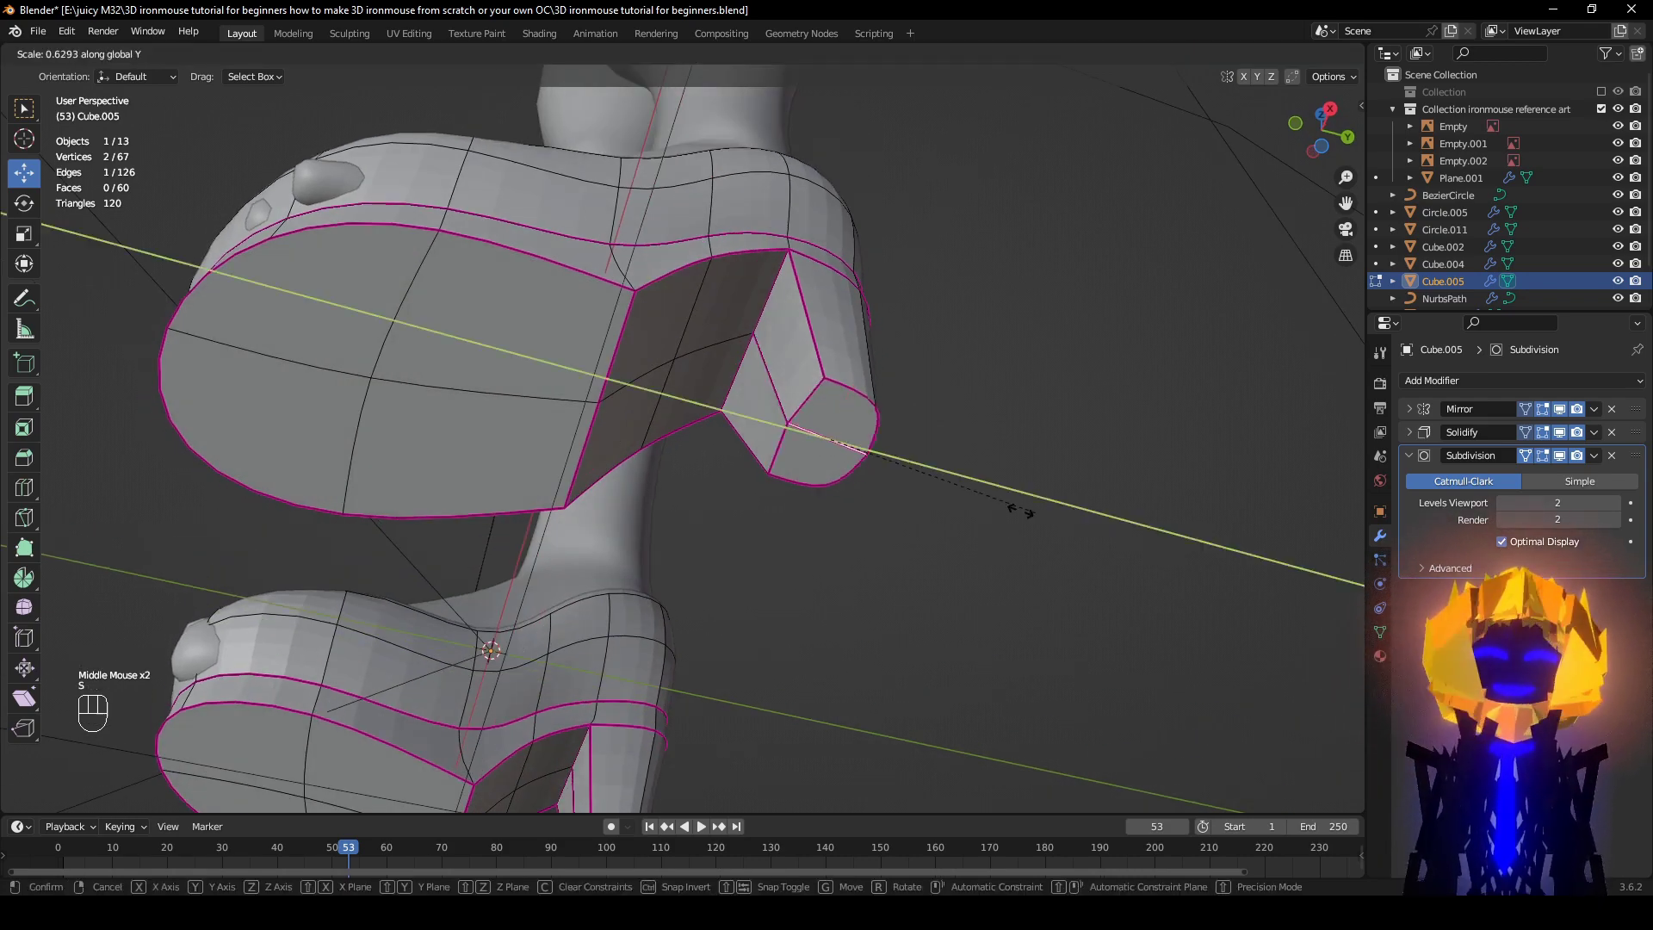
left_click(985, 504)
middle_click_drag(986, 504, 882, 538)
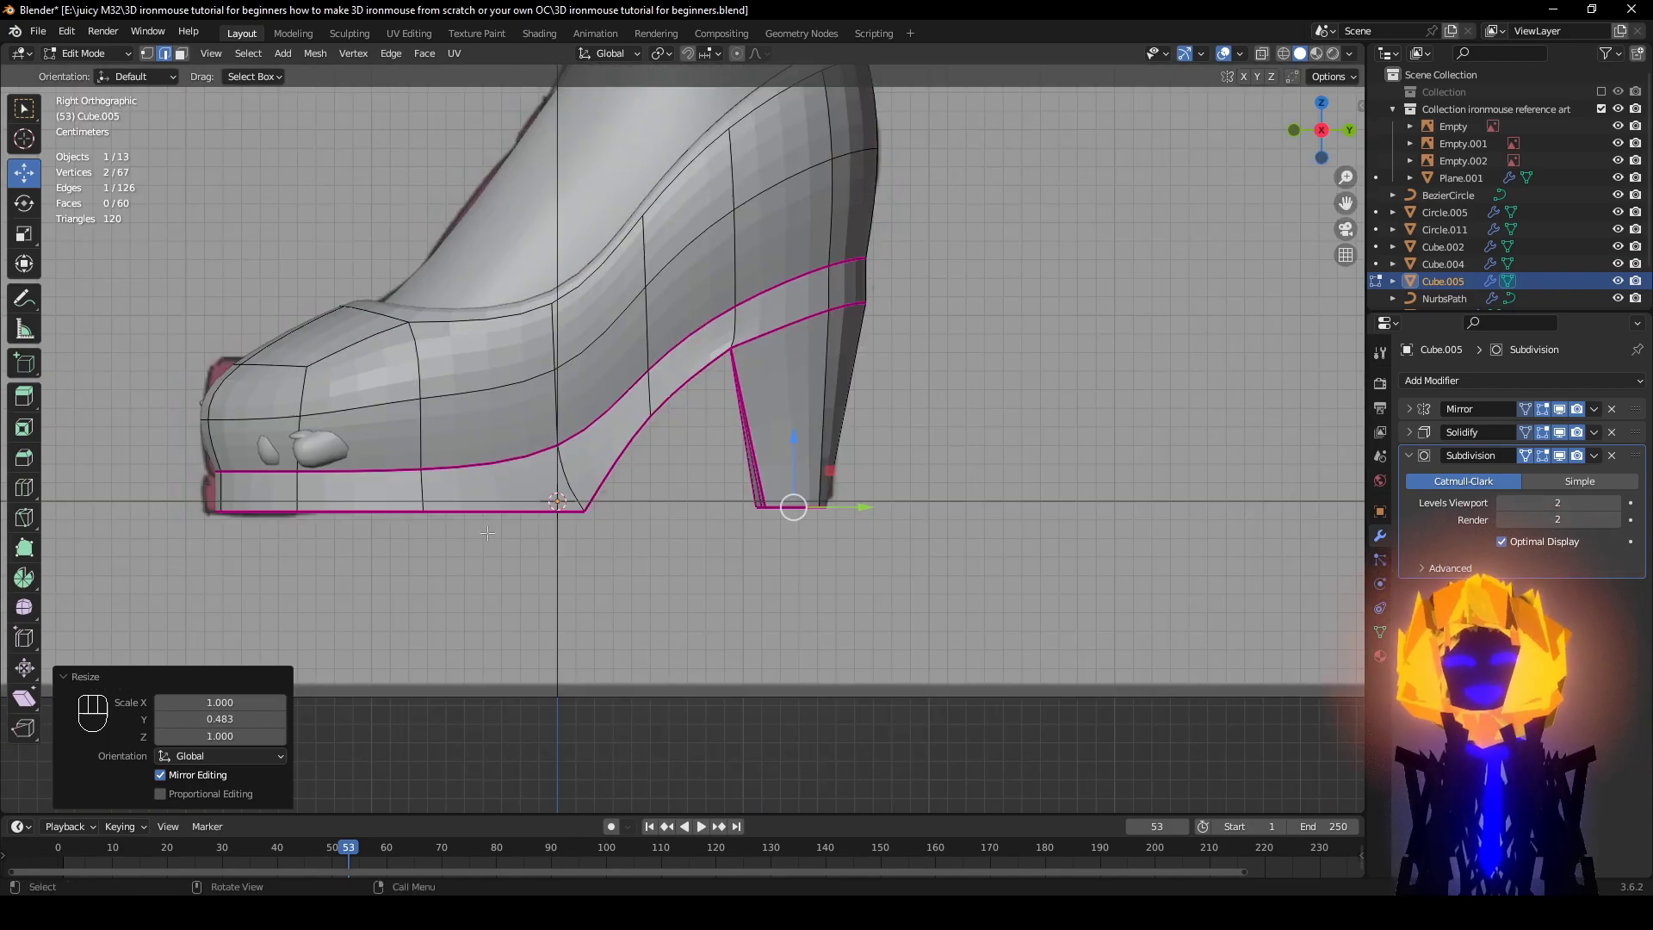
Step: Narrow the top of the heel by scaling the two opposite side edges of its upper creased loop, finishing with a 0.959 scale
middle_click_drag(488, 533, 648, 419)
scroll(564, 529, "down", 2)
left_click(731, 355)
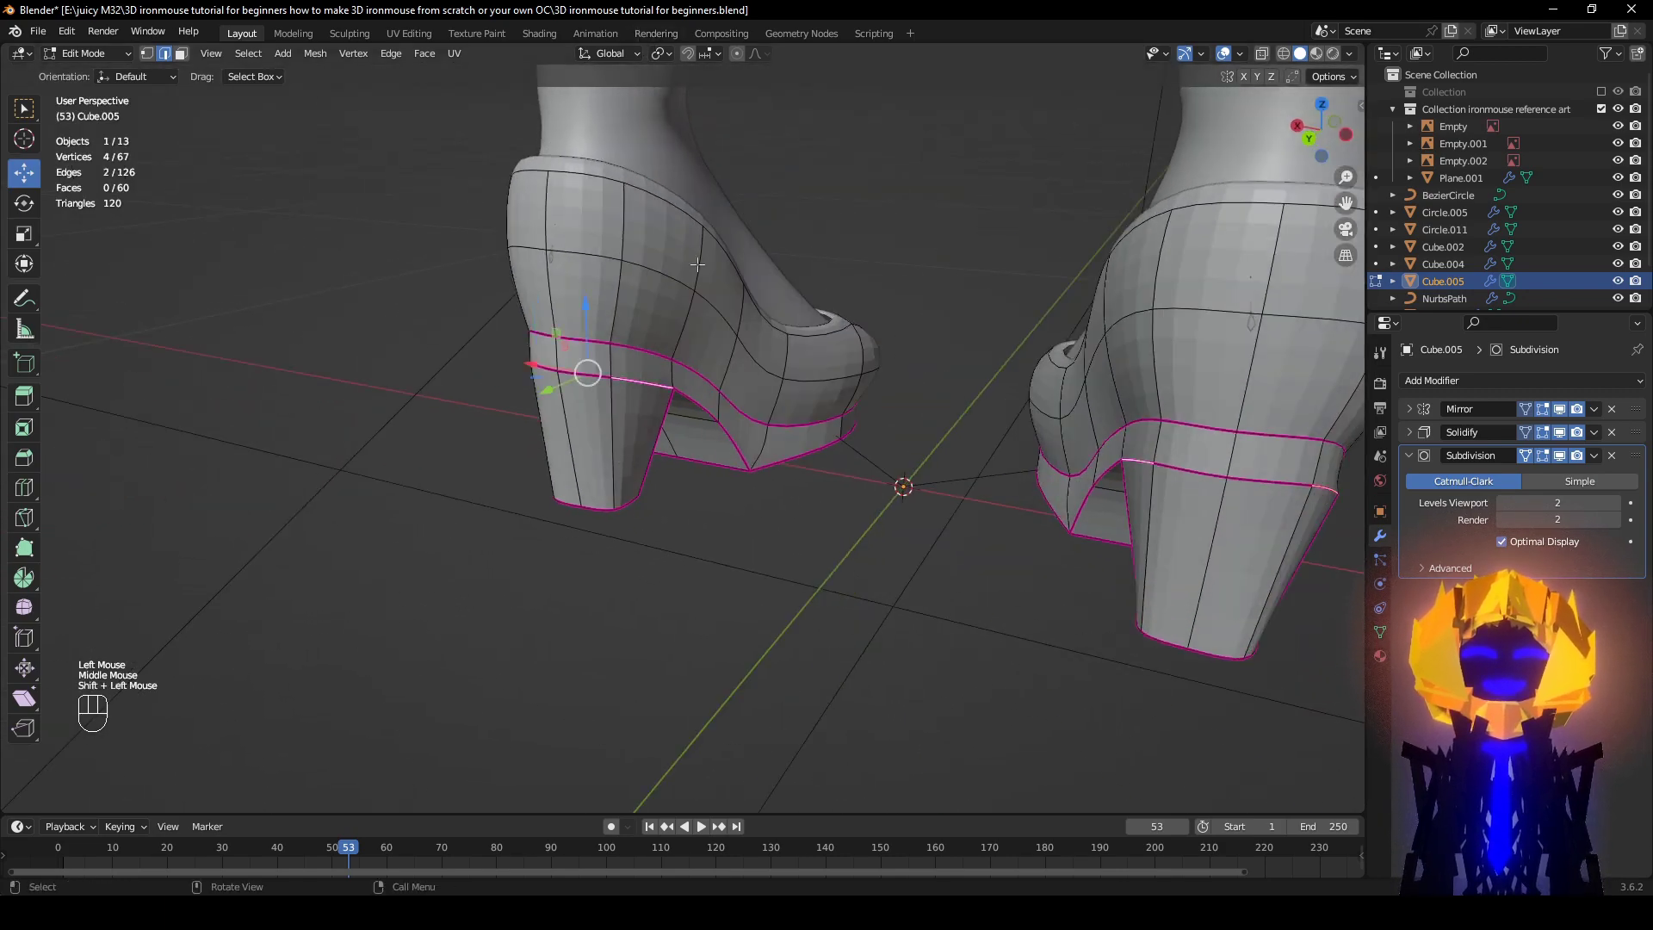
scroll(697, 264, "up", 1)
middle_click_drag(697, 264, 840, 225)
key("s")
left_click(909, 446)
middle_click_drag(909, 446, 770, 495)
key("s")
left_click(838, 467)
Step: Isolate the shoes and examine their shape from above and from the side, and bring the rest of the model back
scroll(771, 495, "up", 1)
middle_click_drag(586, 603, 702, 702)
scroll(675, 646, "down", 2)
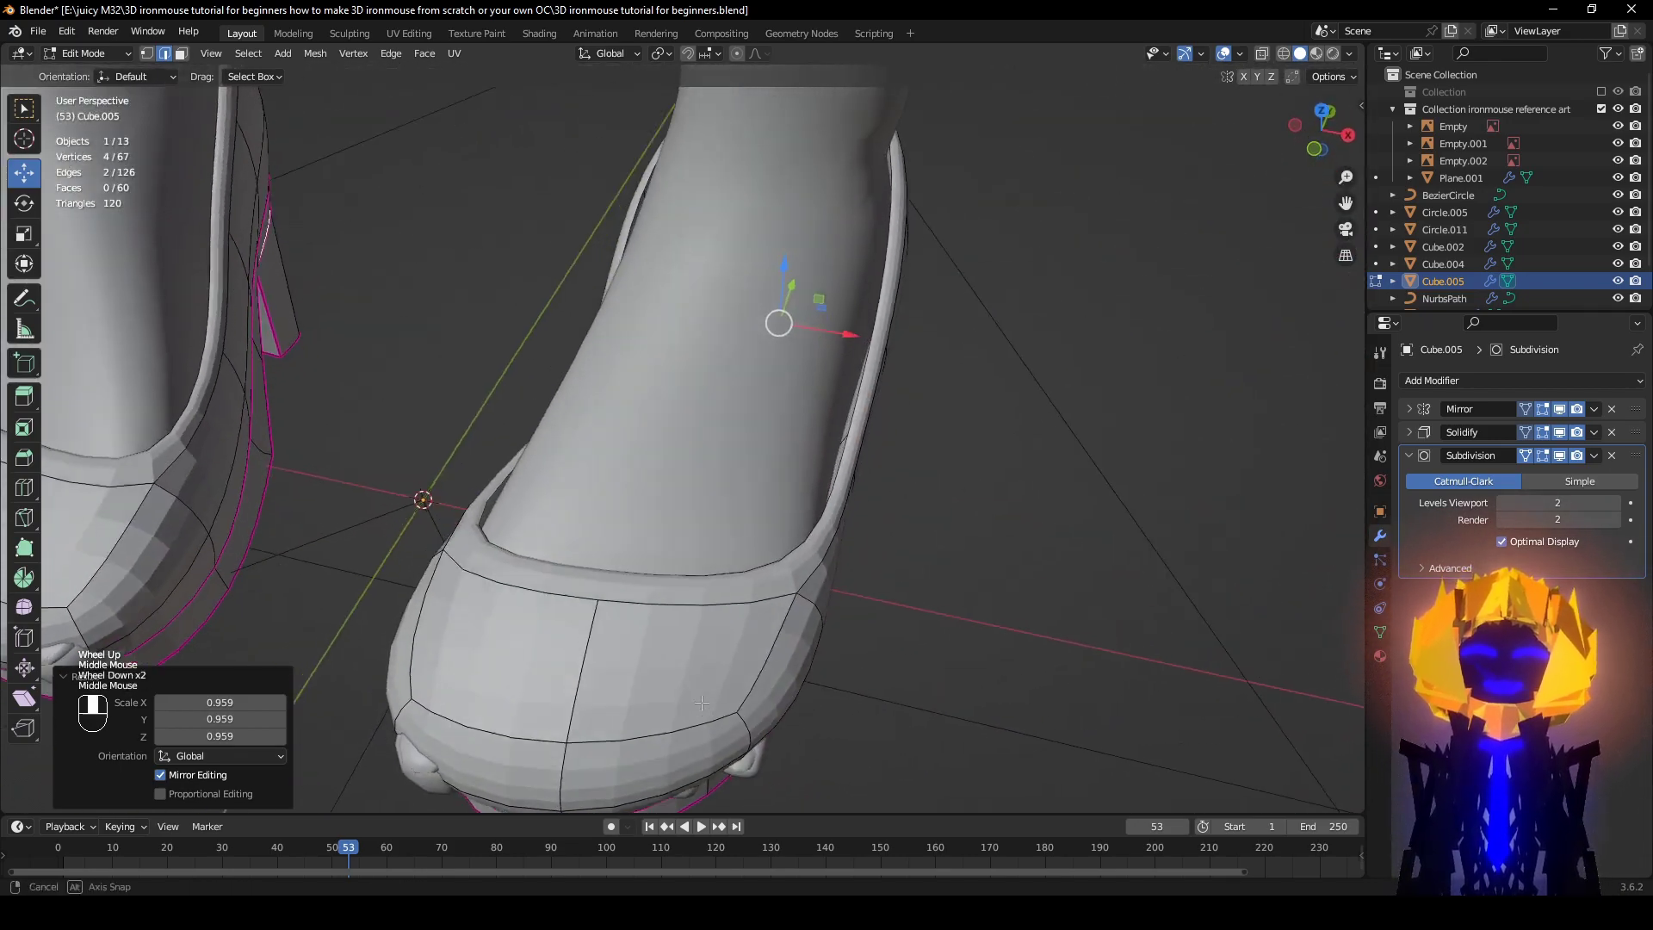
scroll(711, 688, "down", 1)
key("KP_Divide")
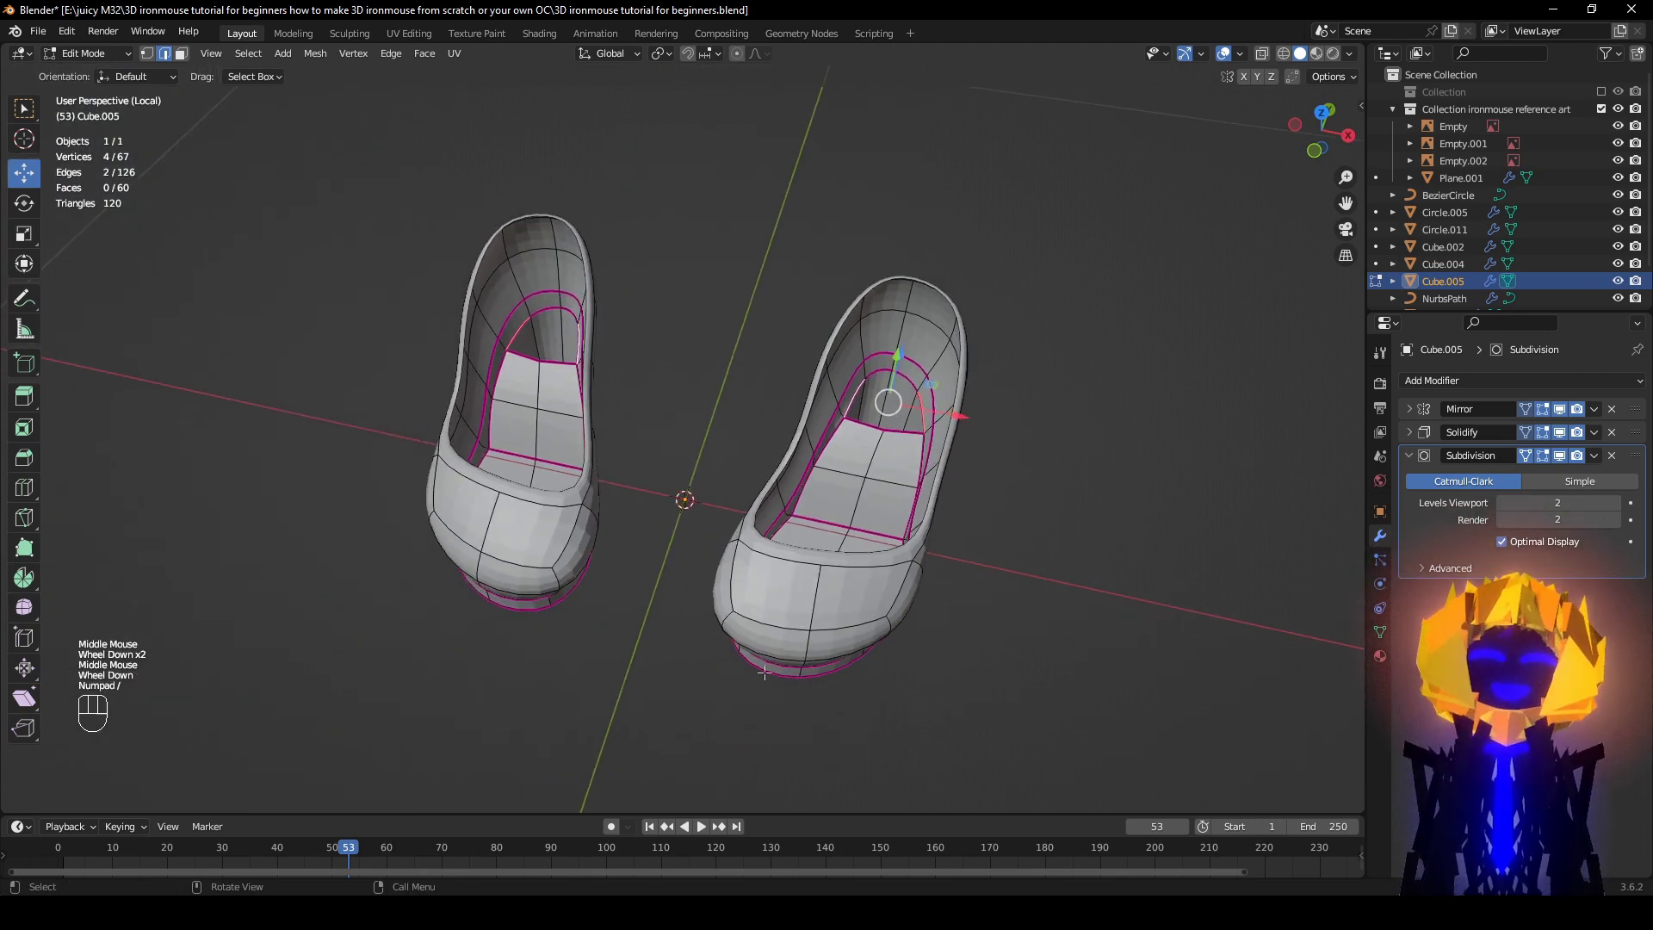
middle_click_drag(903, 545, 738, 413)
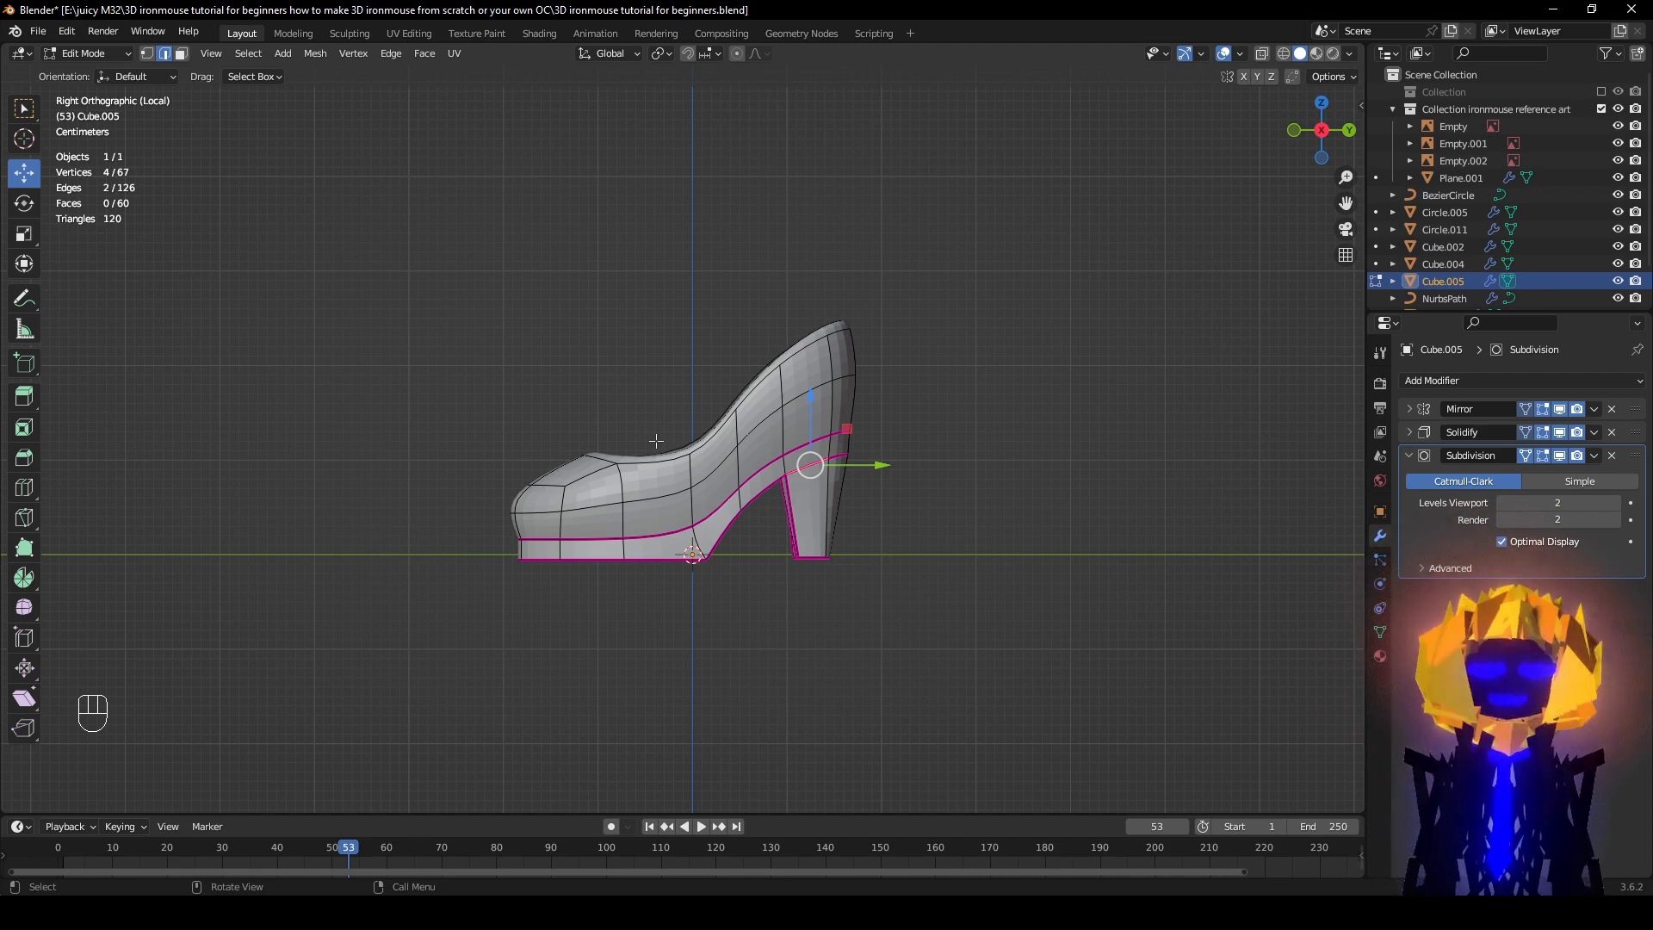
key("KP_Divide")
Step: Move the three upright edges at the toe's outer front outward by 0.018645 m in X and -0.012985 m in Y
scroll(809, 482, "down", 2)
middle_click_drag(809, 482, 779, 424, "shift")
scroll(809, 439, "up", 1)
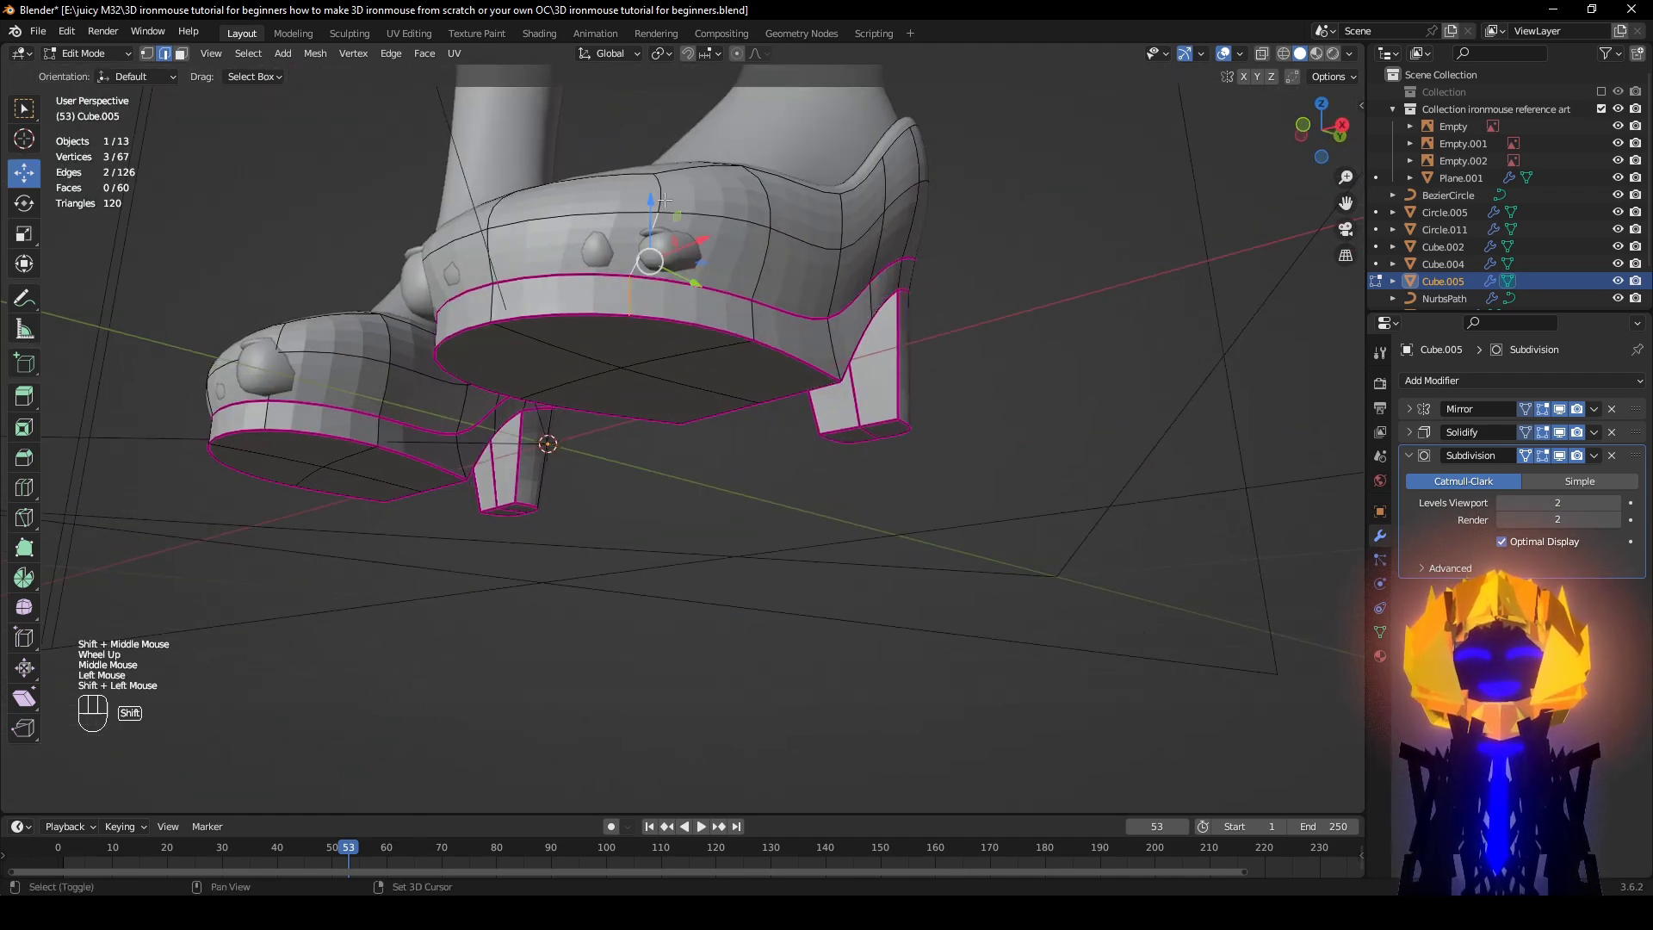
key("KP_Decimal")
scroll(676, 361, "down", 2)
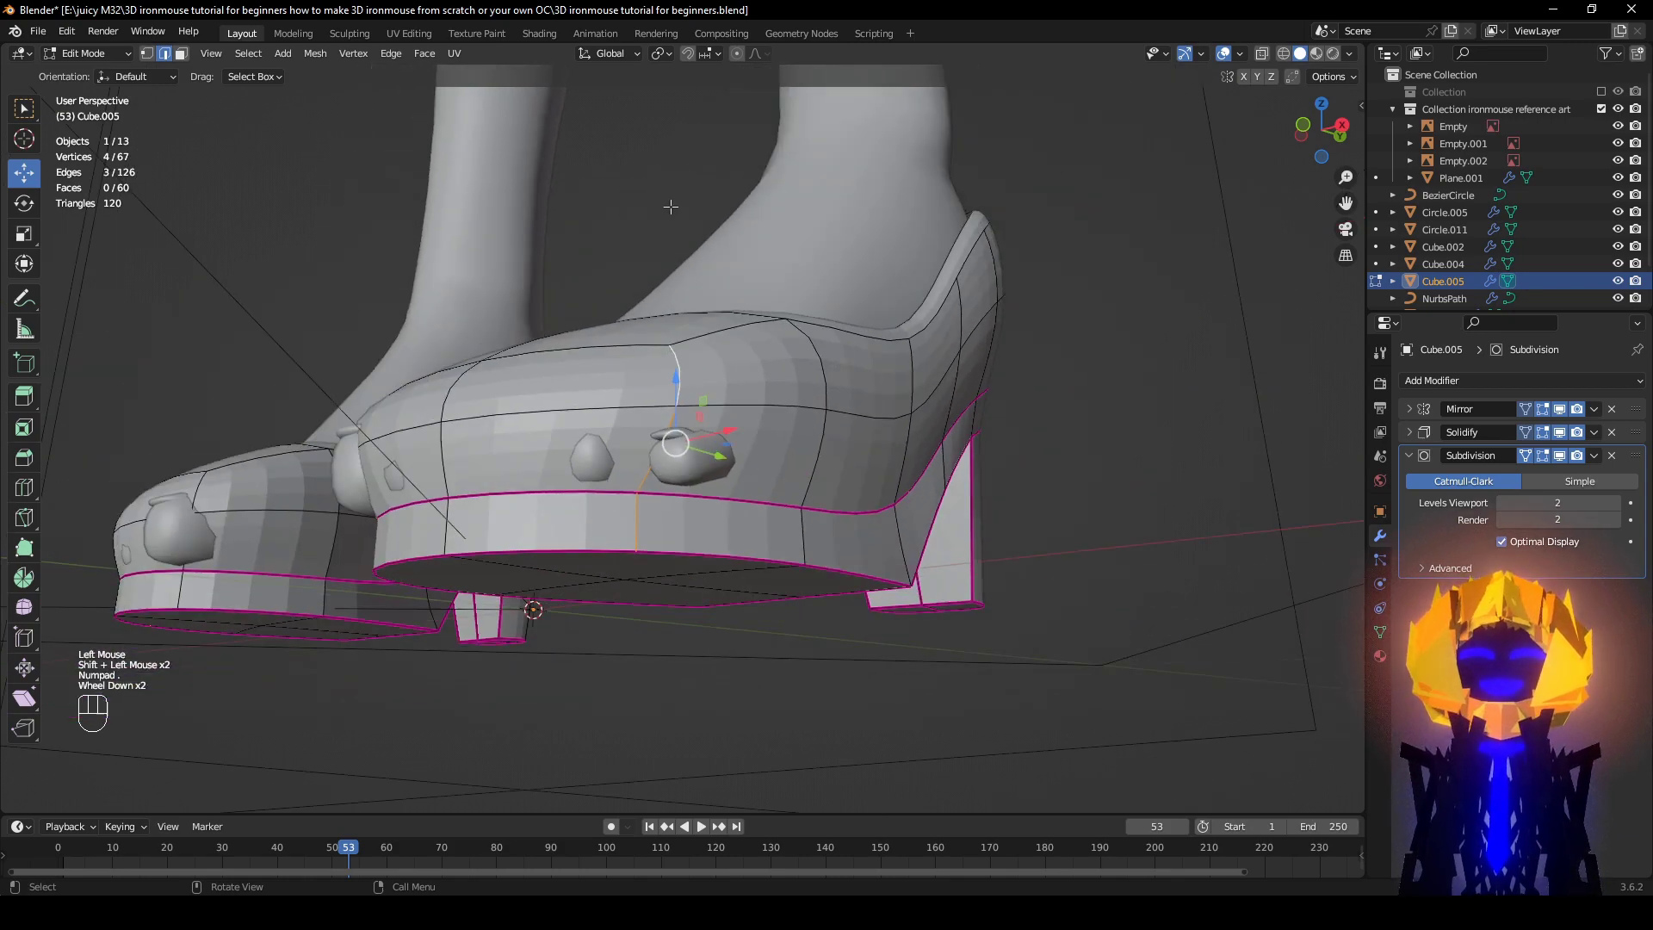
middle_click_drag(676, 361, 706, 461)
middle_click_drag(706, 460, 786, 392)
left_click_drag(757, 416, 792, 359)
middle_click_drag(792, 358, 943, 427)
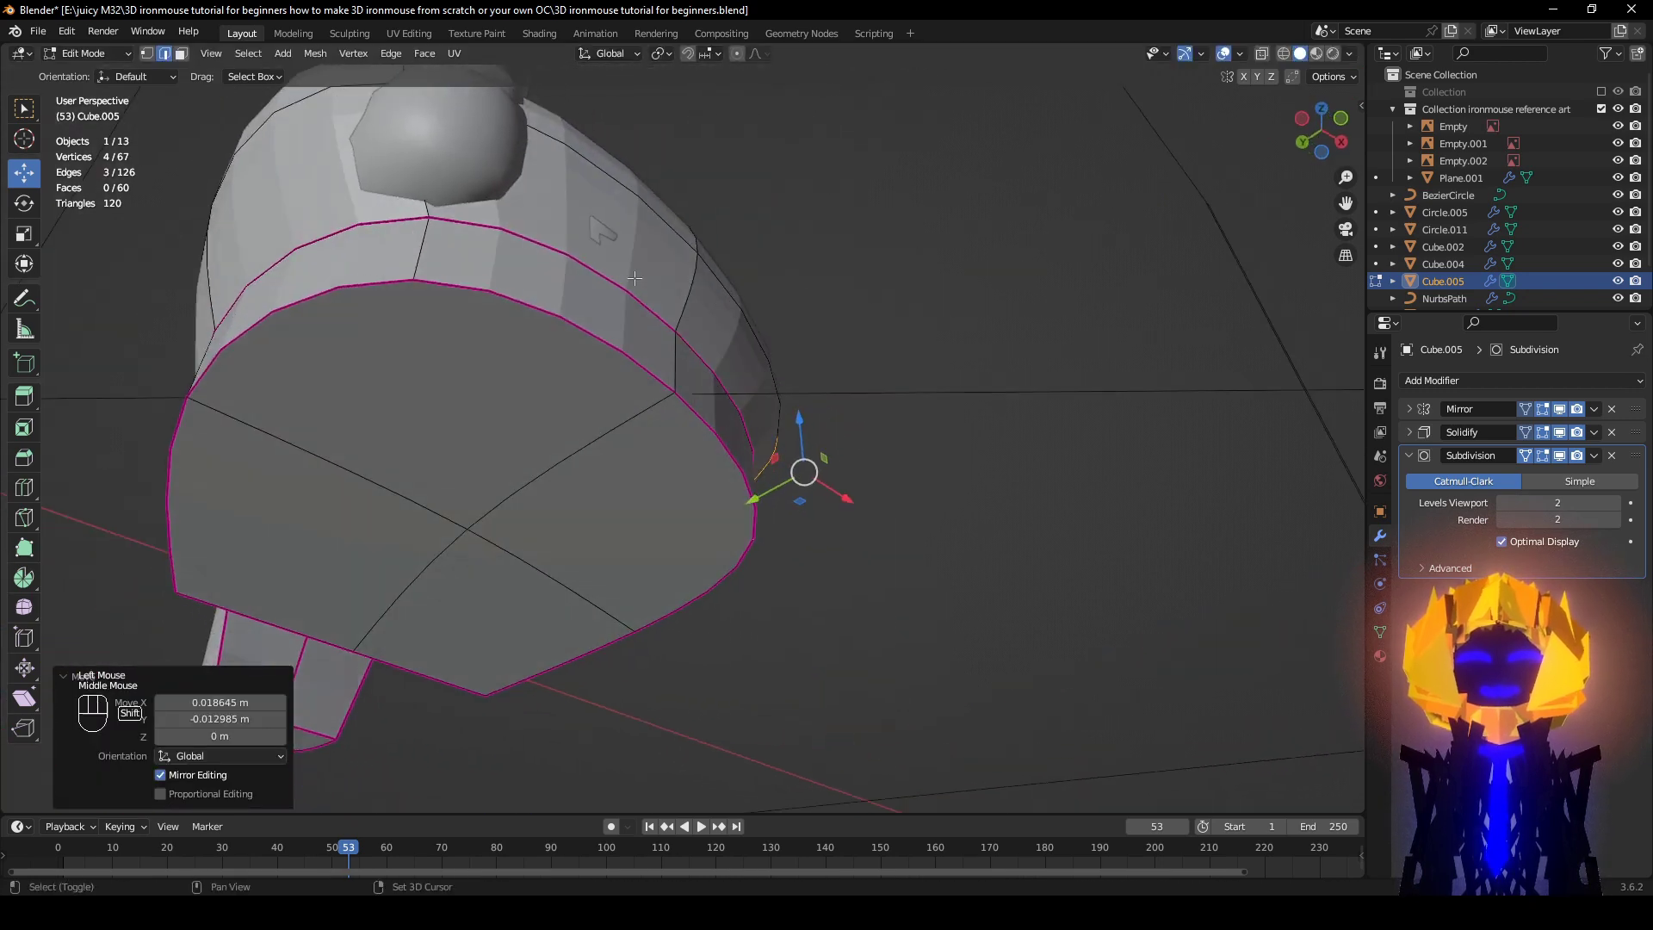
Step: Pull the three upright edges at the toe tip outward to cover the protruding toes
middle_click_drag(534, 331, 660, 504, "shift")
left_click(613, 515)
scroll(578, 313, "down", 1)
middle_click_drag(578, 312, 653, 241)
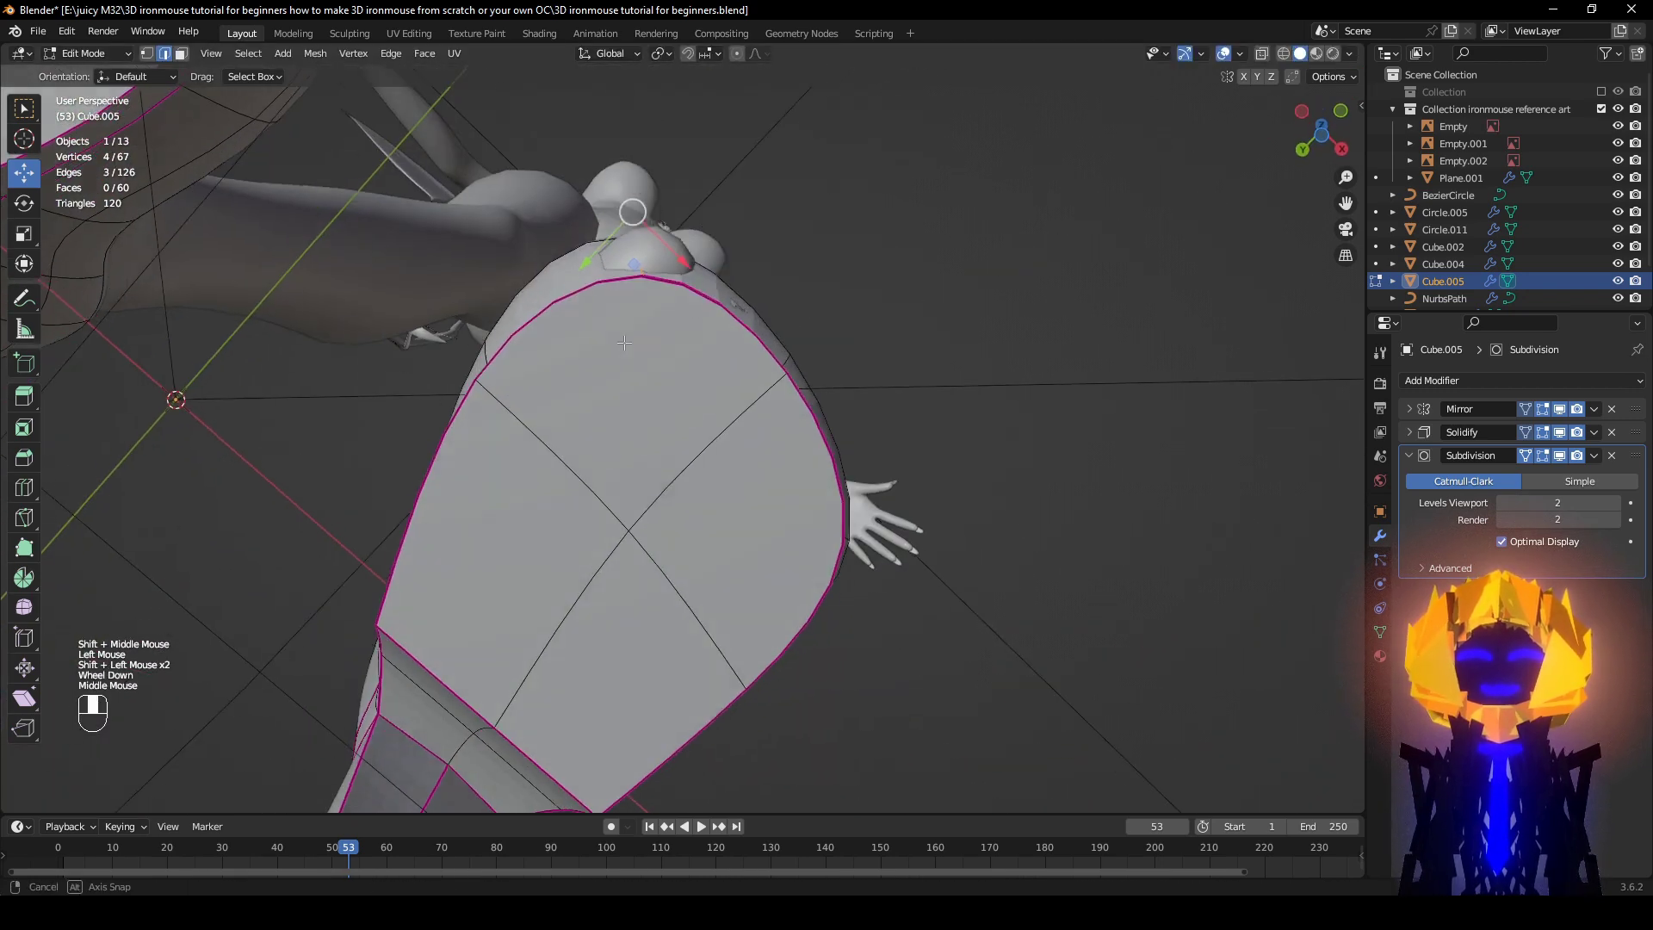
left_click_drag(653, 241, 668, 213)
middle_click_drag(668, 213, 1037, 146)
Step: Extend the front of the toe by moving its three centre upright edges -0.03457 m along Y
left_click(709, 324)
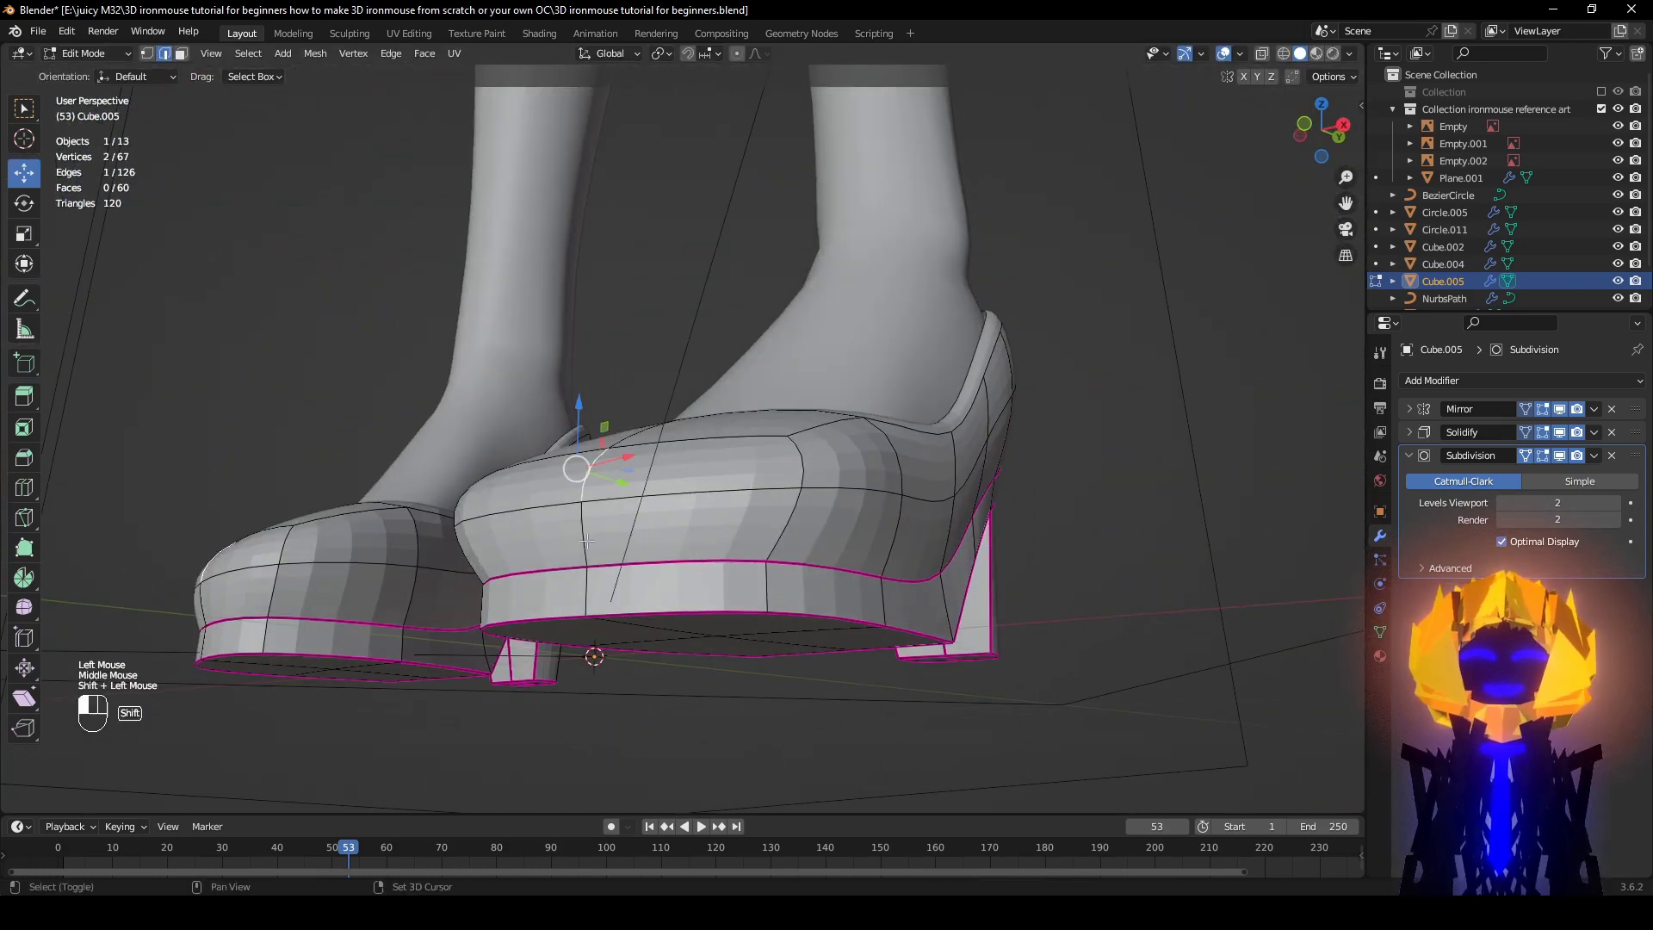
middle_click_drag(721, 393, 400, 620)
middle_click_drag(688, 351, 668, 469, "shift")
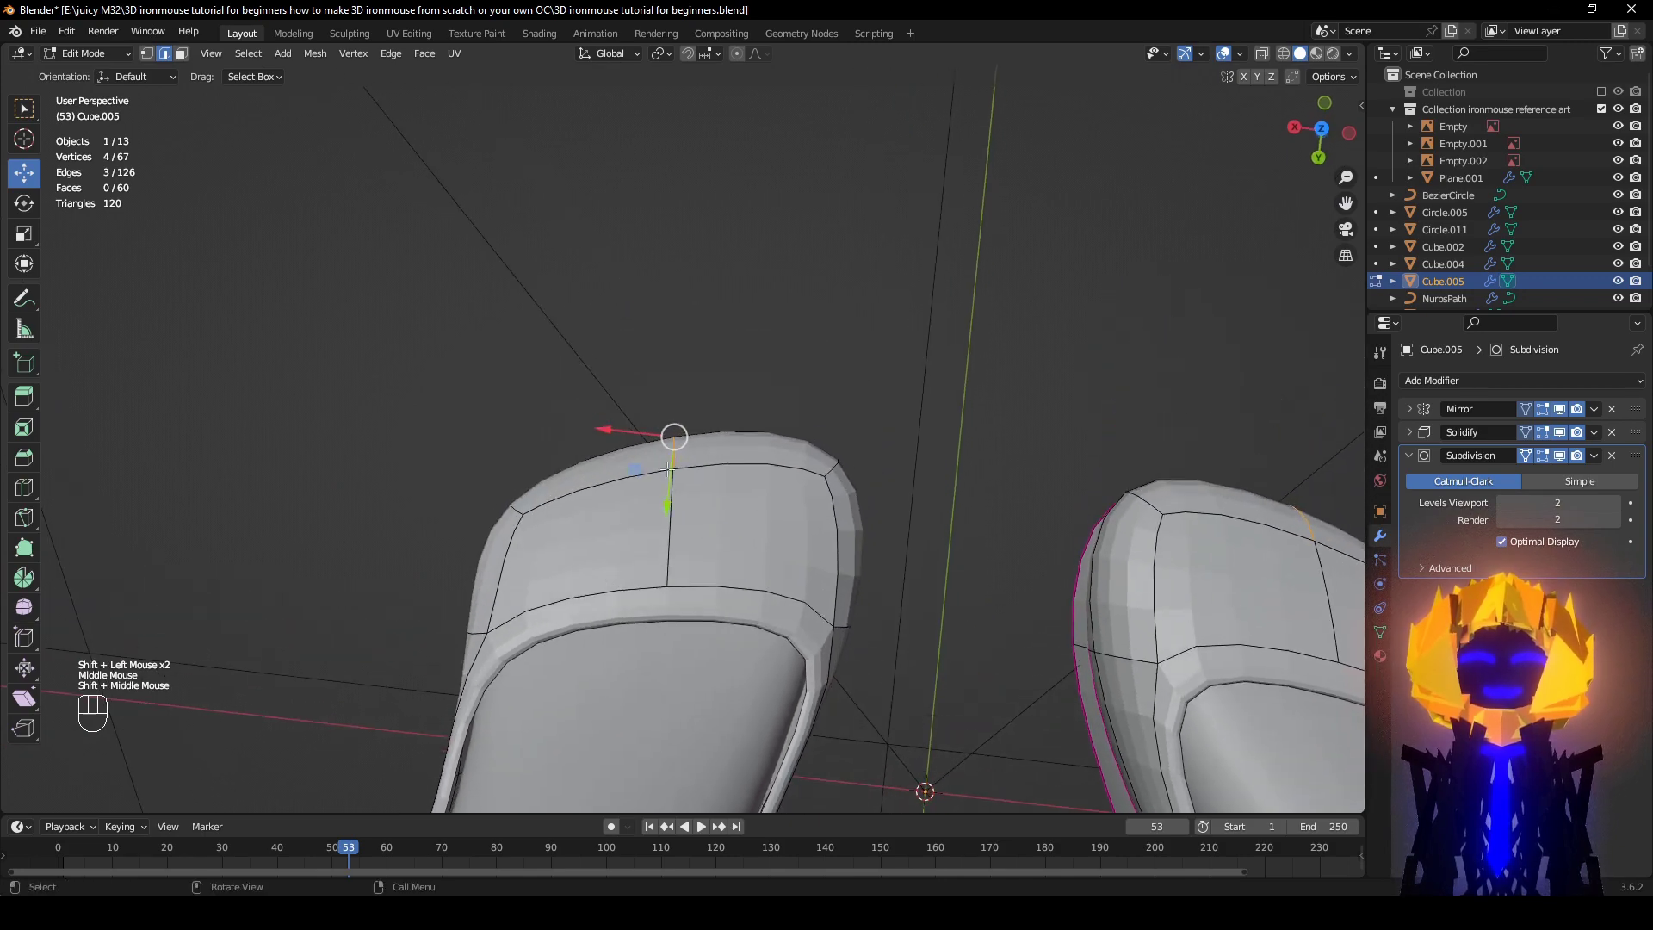
left_click_drag(663, 505, 667, 442)
scroll(667, 443, "down", 3)
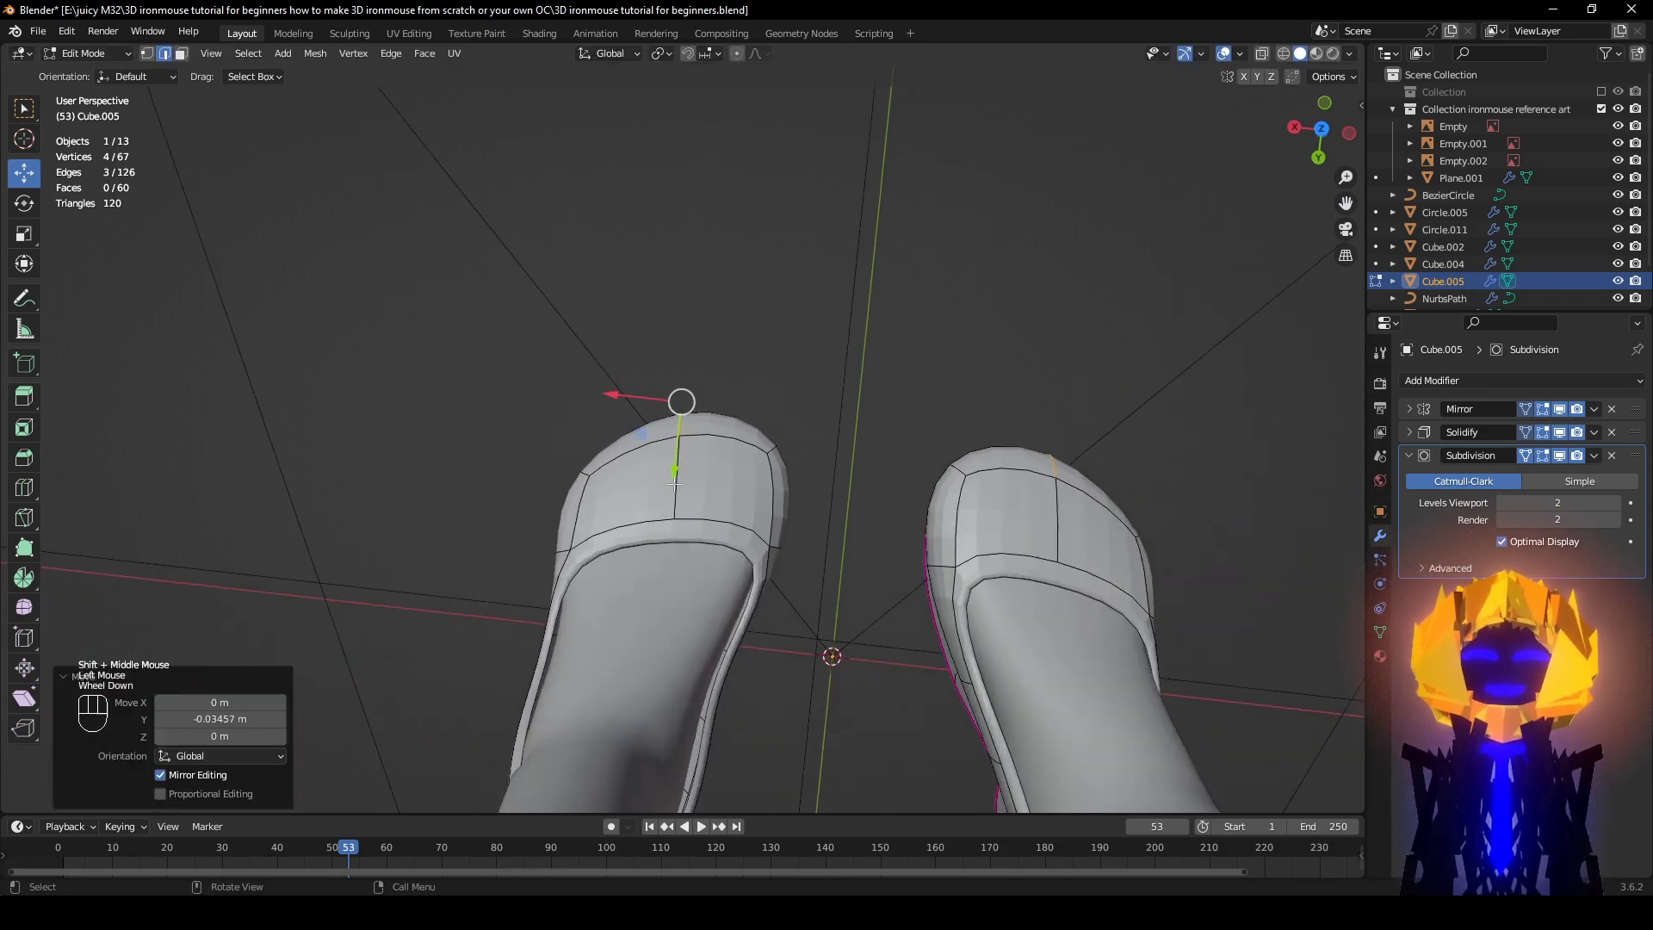
Step: Move the sole's upright edge at the toe's inner front by -0.016788 m along X
middle_click_drag(667, 442, 398, 565)
middle_click_drag(1173, 69, 1047, 360)
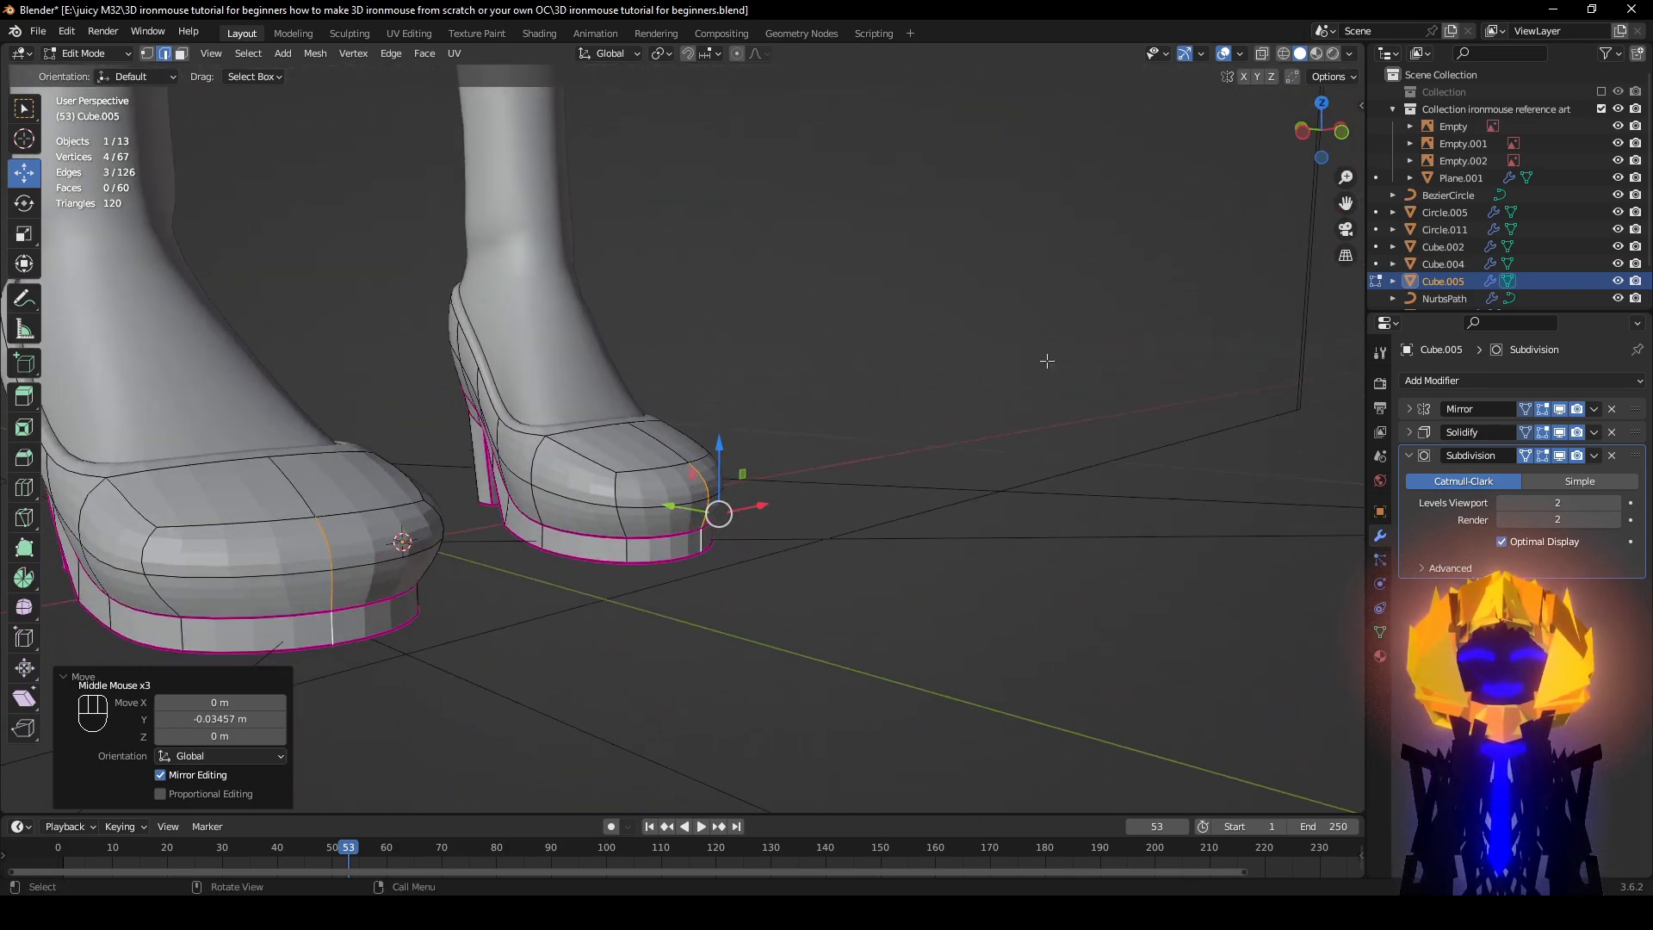
left_click(631, 548)
scroll(631, 548, "up", 1)
middle_click_drag(631, 548, 686, 414)
scroll(686, 414, "down", 1)
left_click_drag(677, 433, 665, 434)
middle_click_drag(665, 434, 1203, 89)
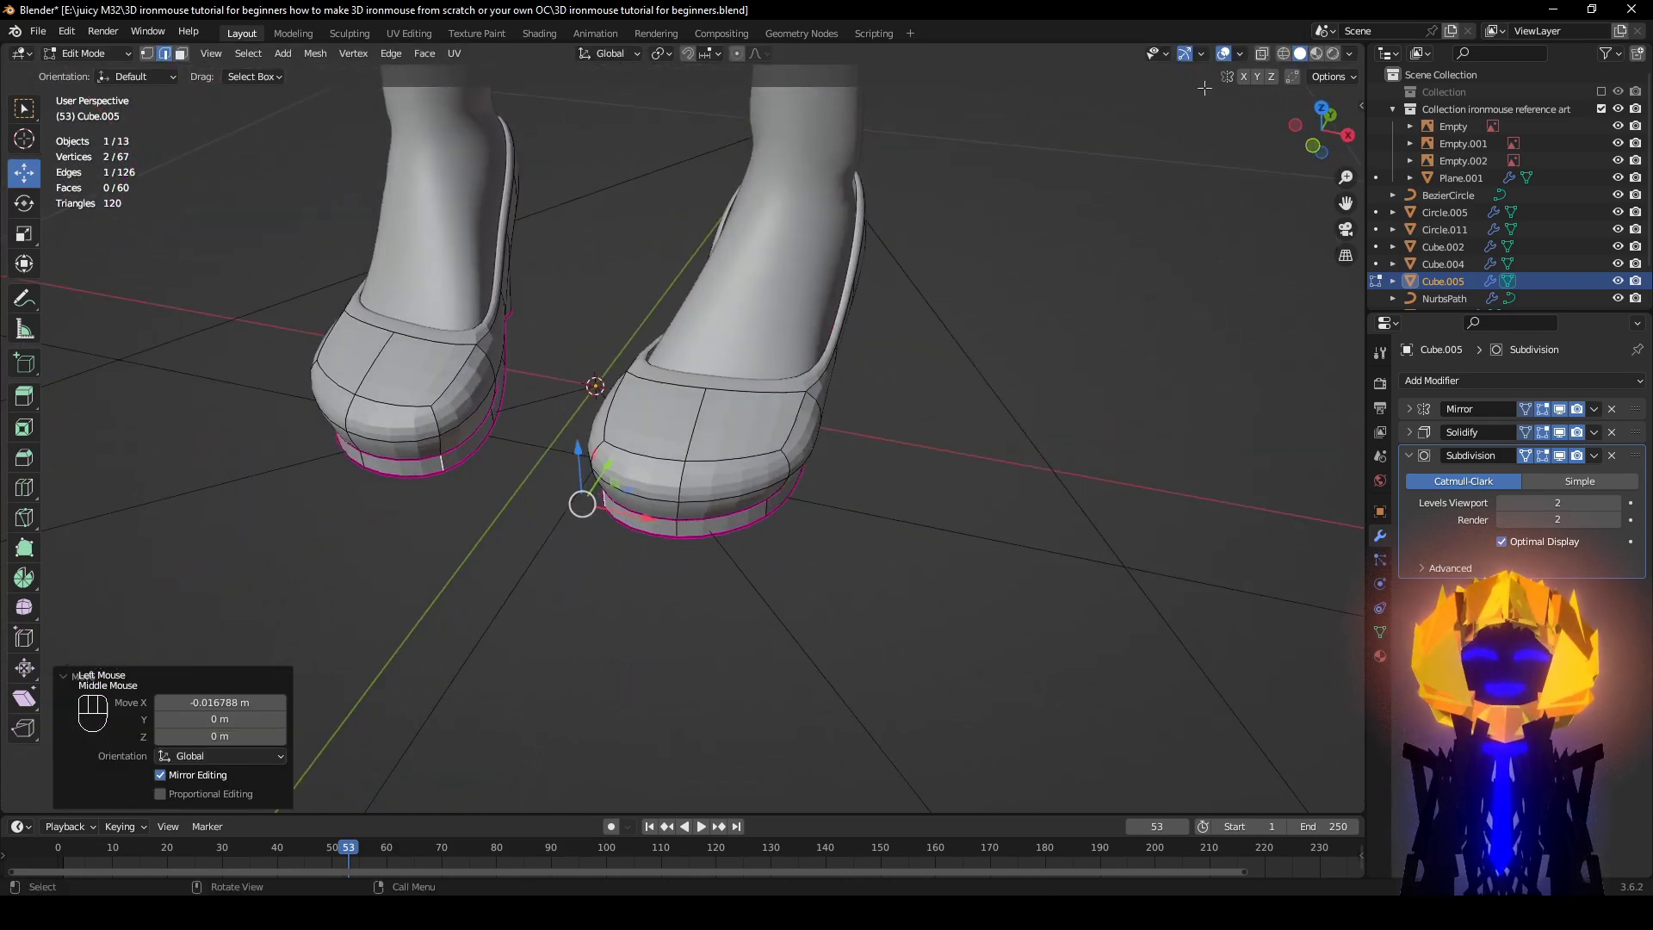
left_click(1223, 55)
middle_click_drag(742, 465, 970, 353)
scroll(1107, 388, "up", 2)
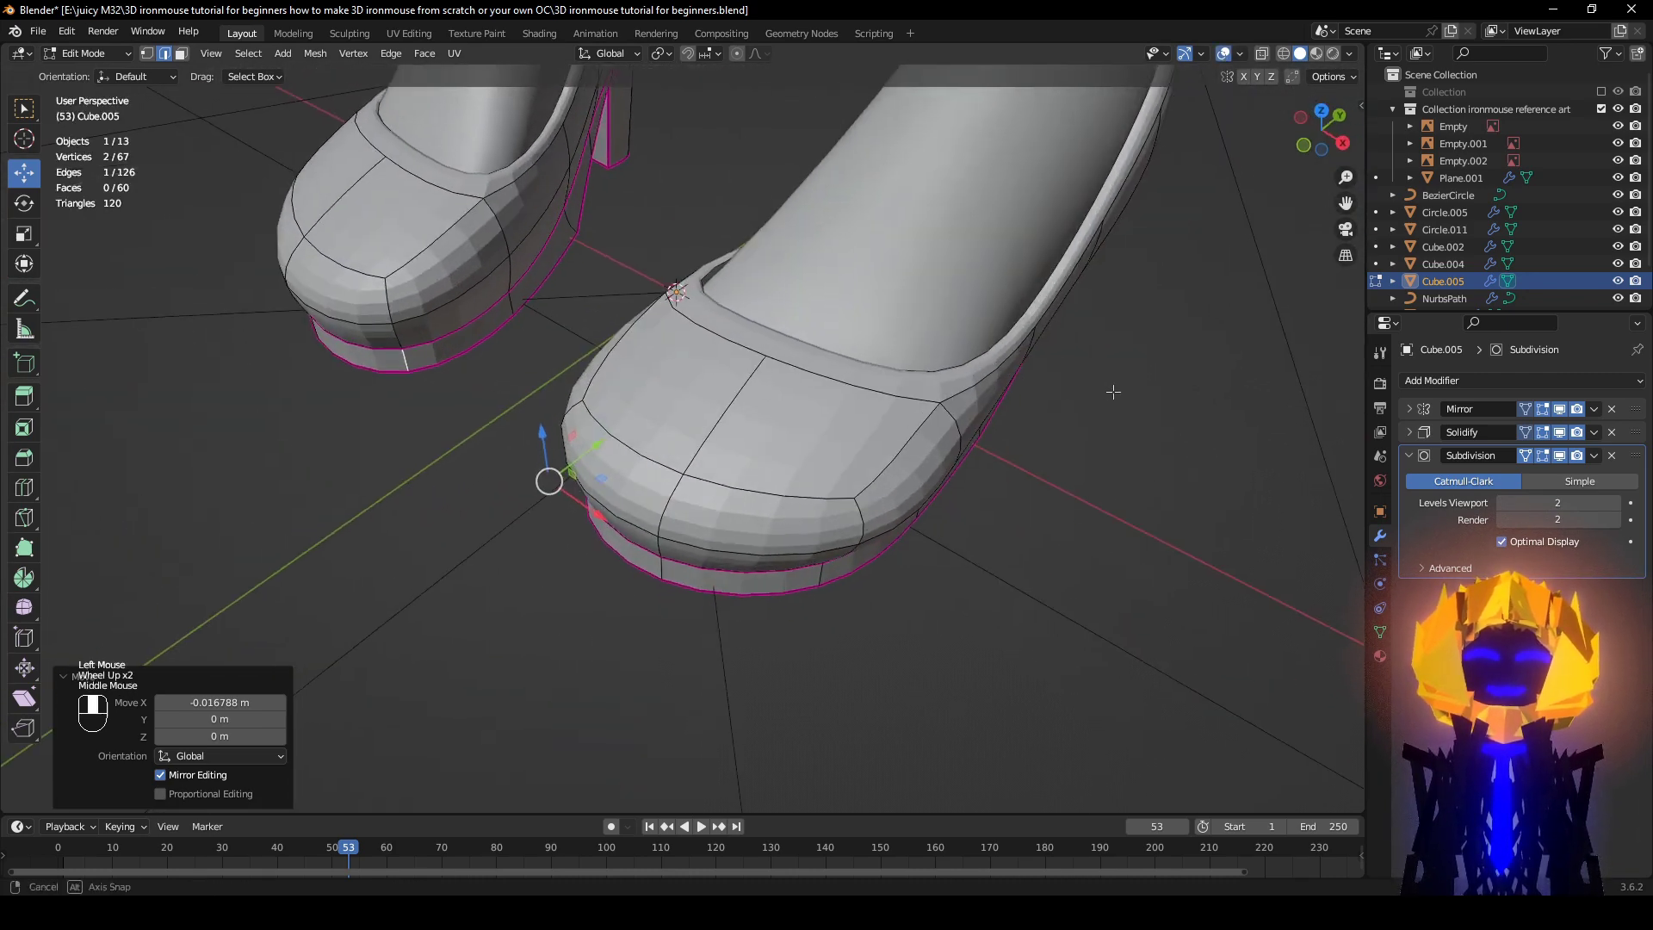
middle_click_drag(1107, 388, 1114, 393)
middle_click_drag(988, 476, 1024, 499)
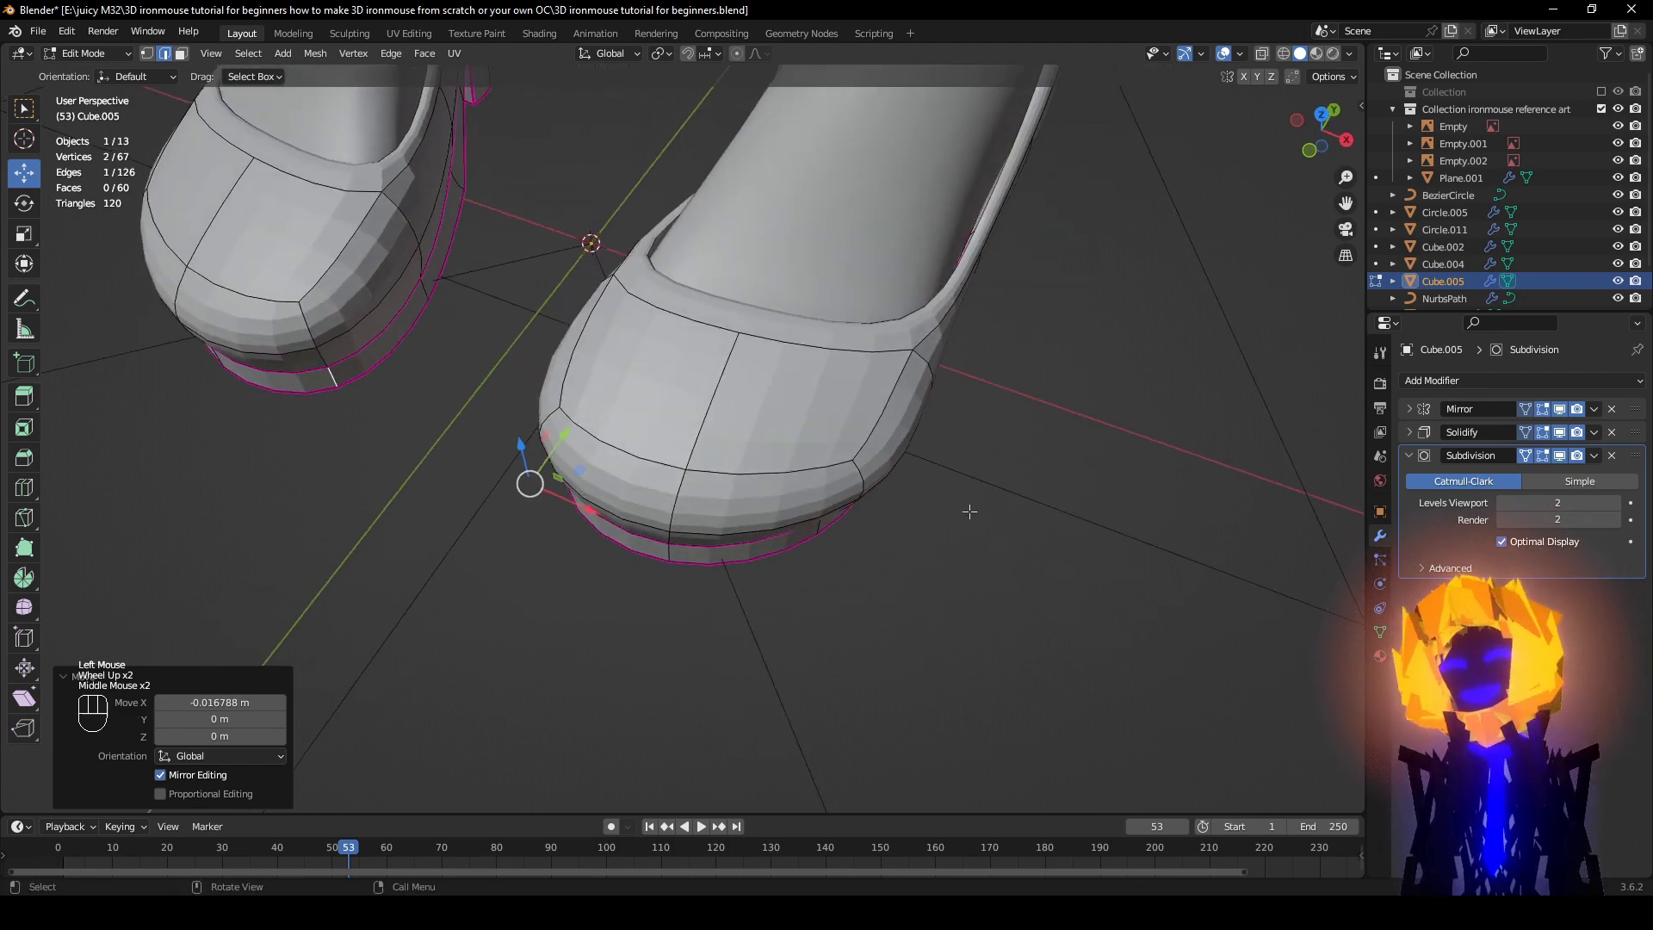
Step: Undo the last nine changes made to the shoe's toe
key("ctrl+z")
key("ctrl+z")
key("ctrl+z")
key("ctrl+z")
key("ctrl+z")
key("ctrl+z")
key("ctrl+z")
key("ctrl+z")
key("ctrl+z")
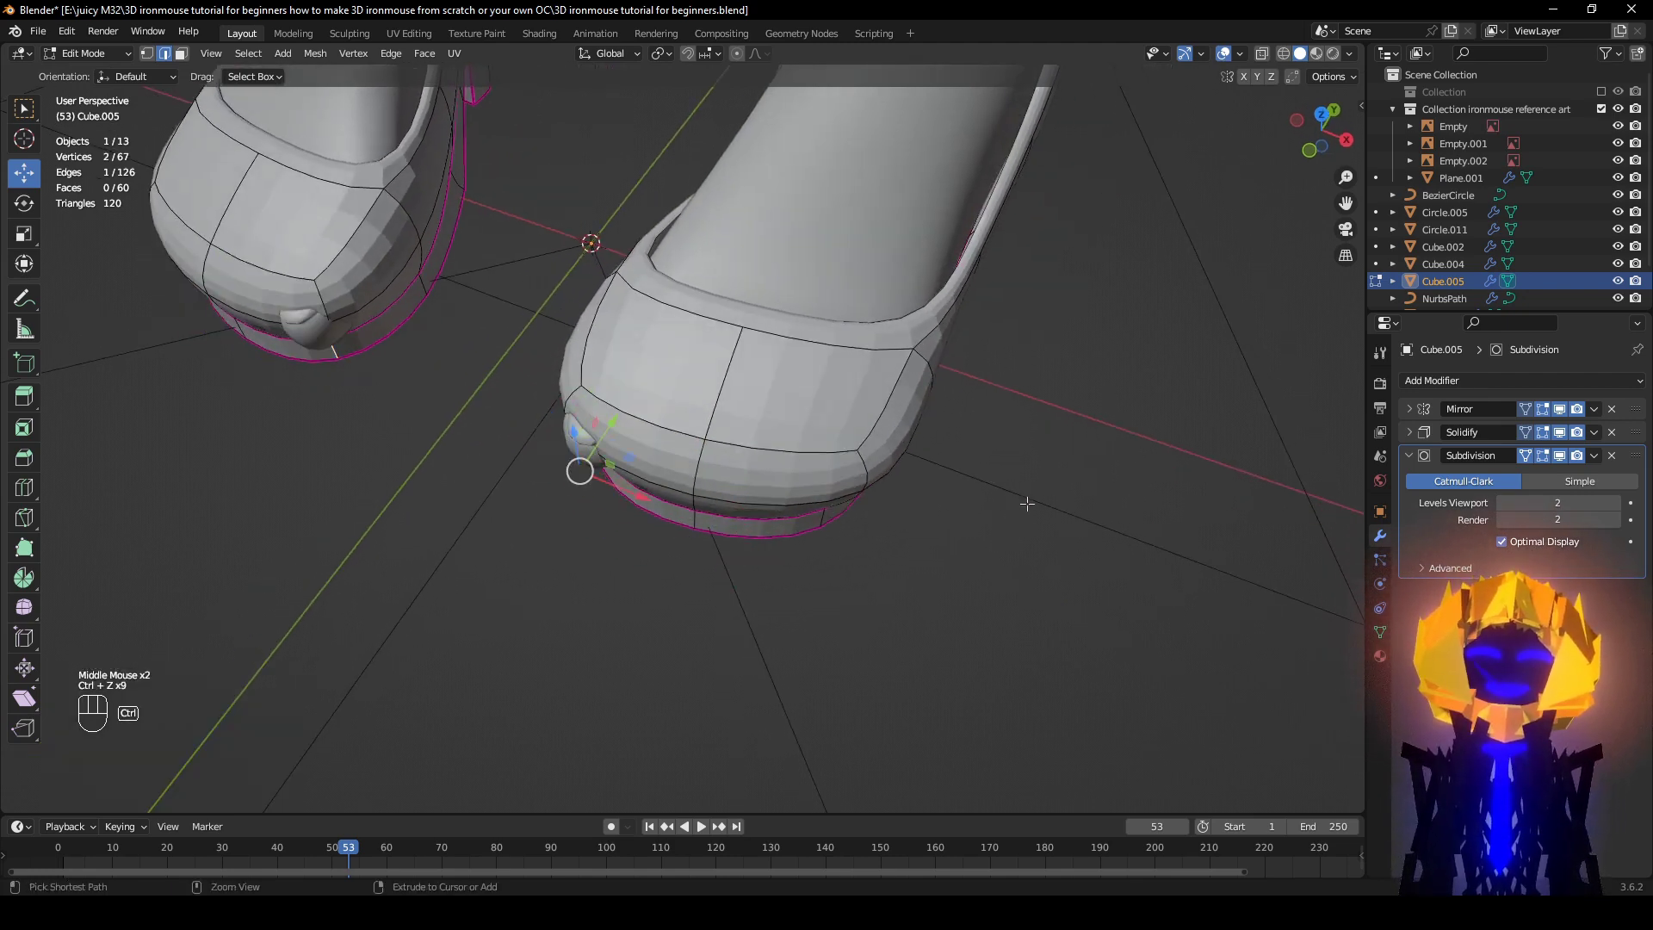
Step: Leave the shoe mesh, open the leg and foot mesh for editing, and turn on proportional editing
middle_click_drag(1027, 504, 966, 384)
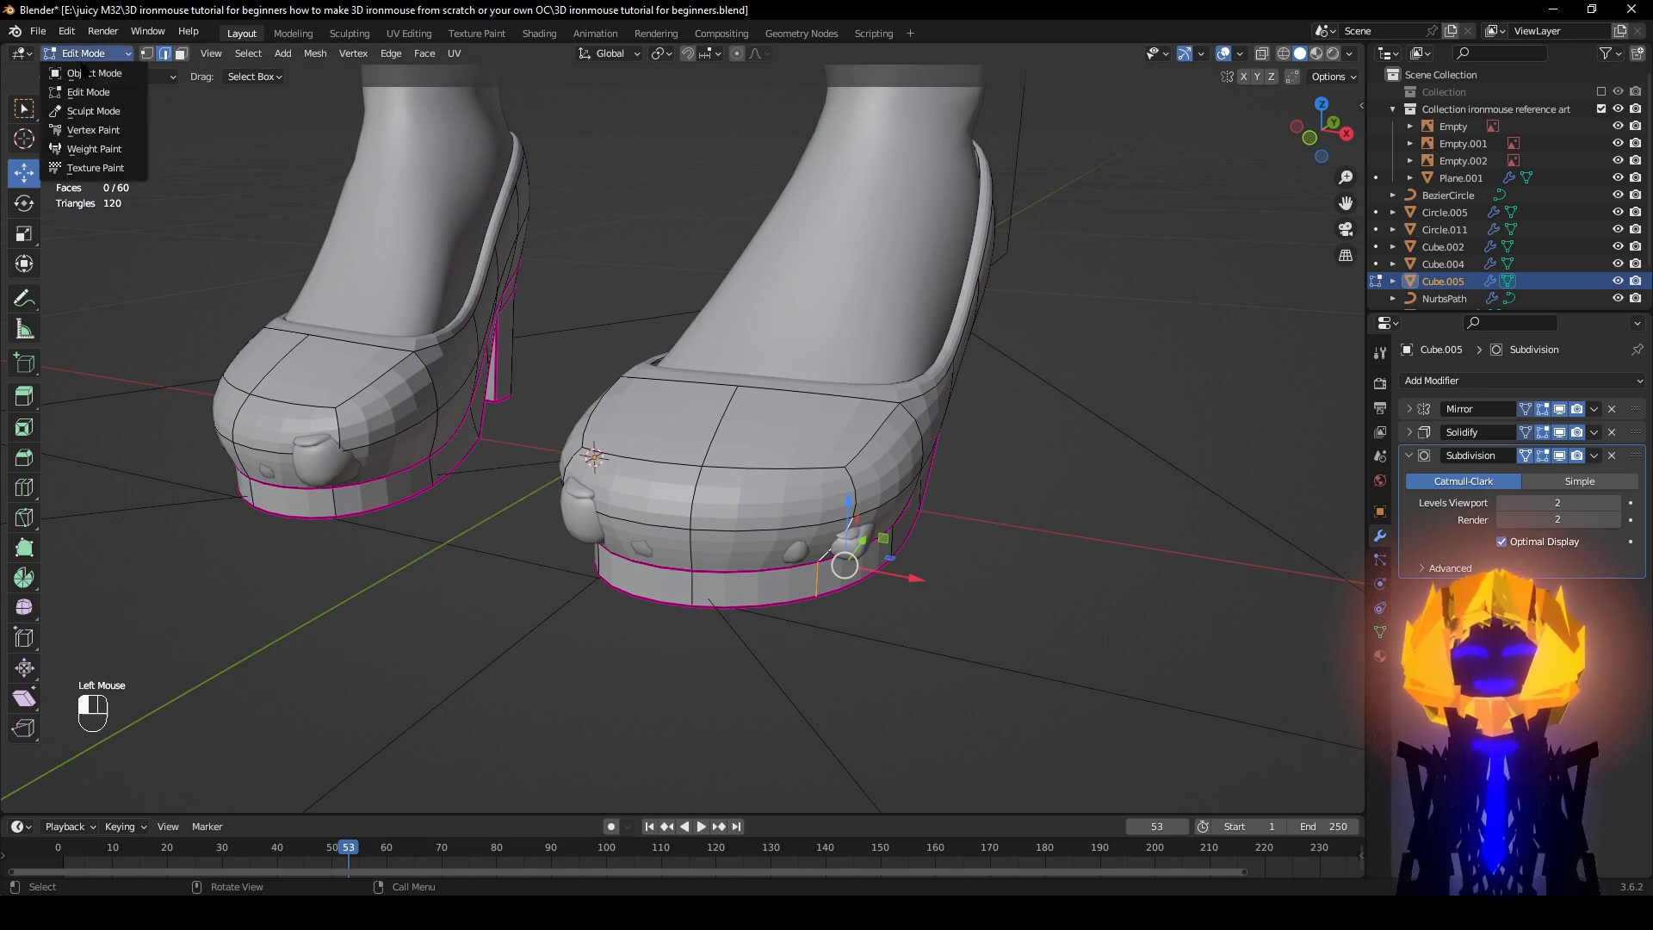
left_click(87, 73)
left_click(792, 264)
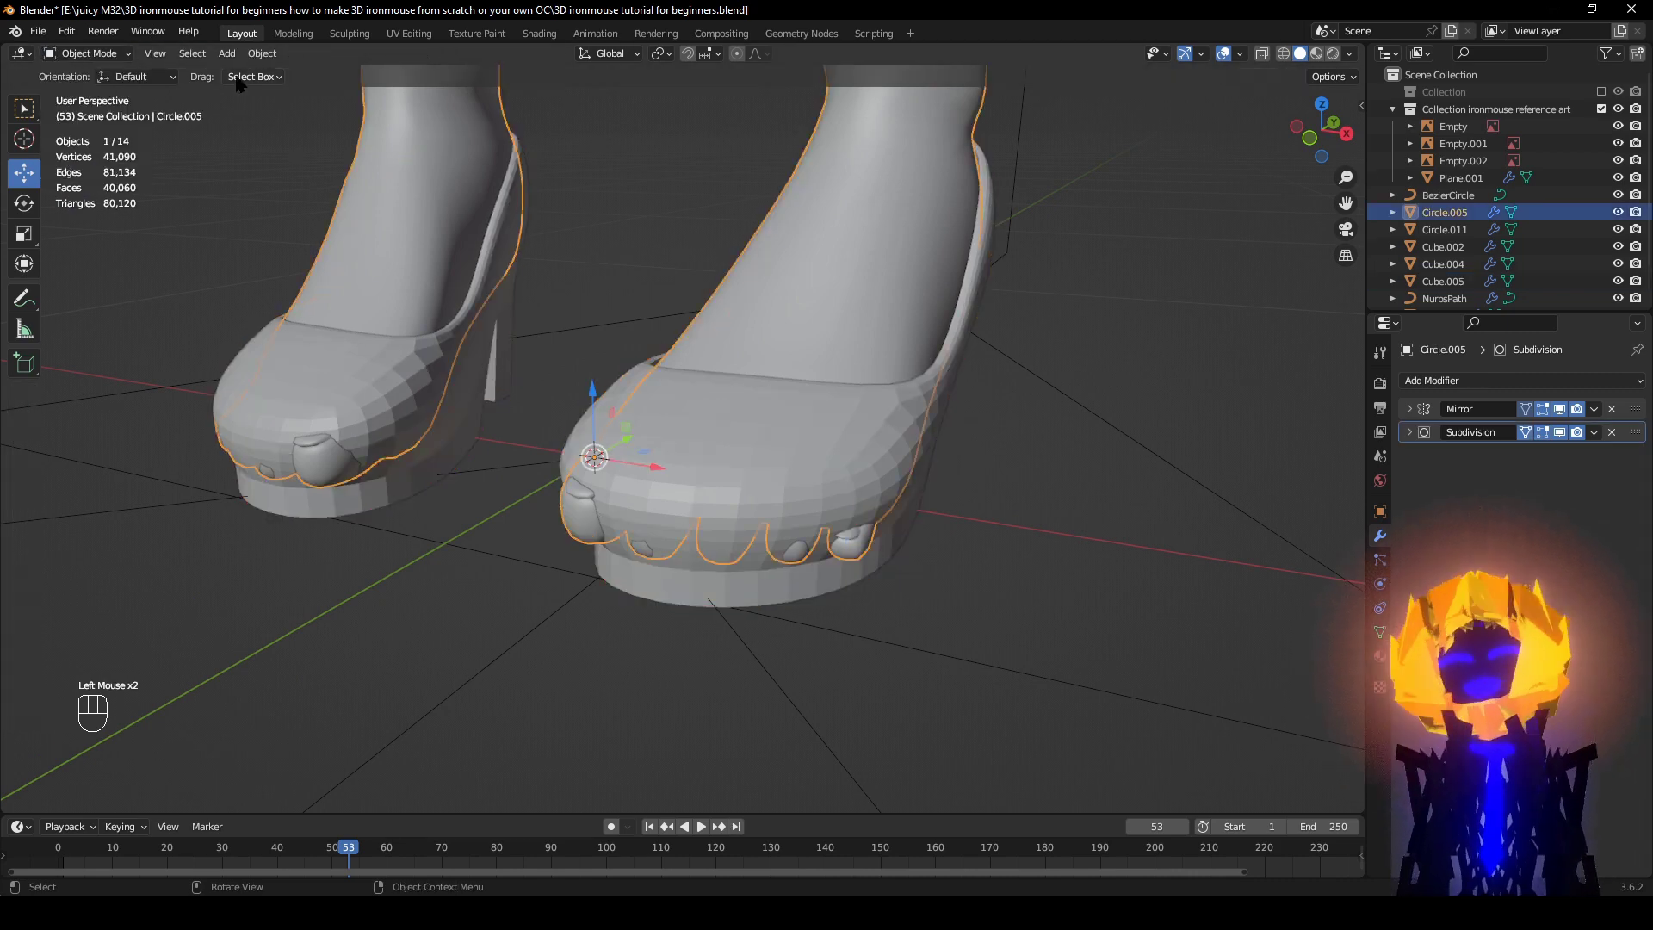
left_click(87, 92)
middle_click_drag(568, 603, 586, 521)
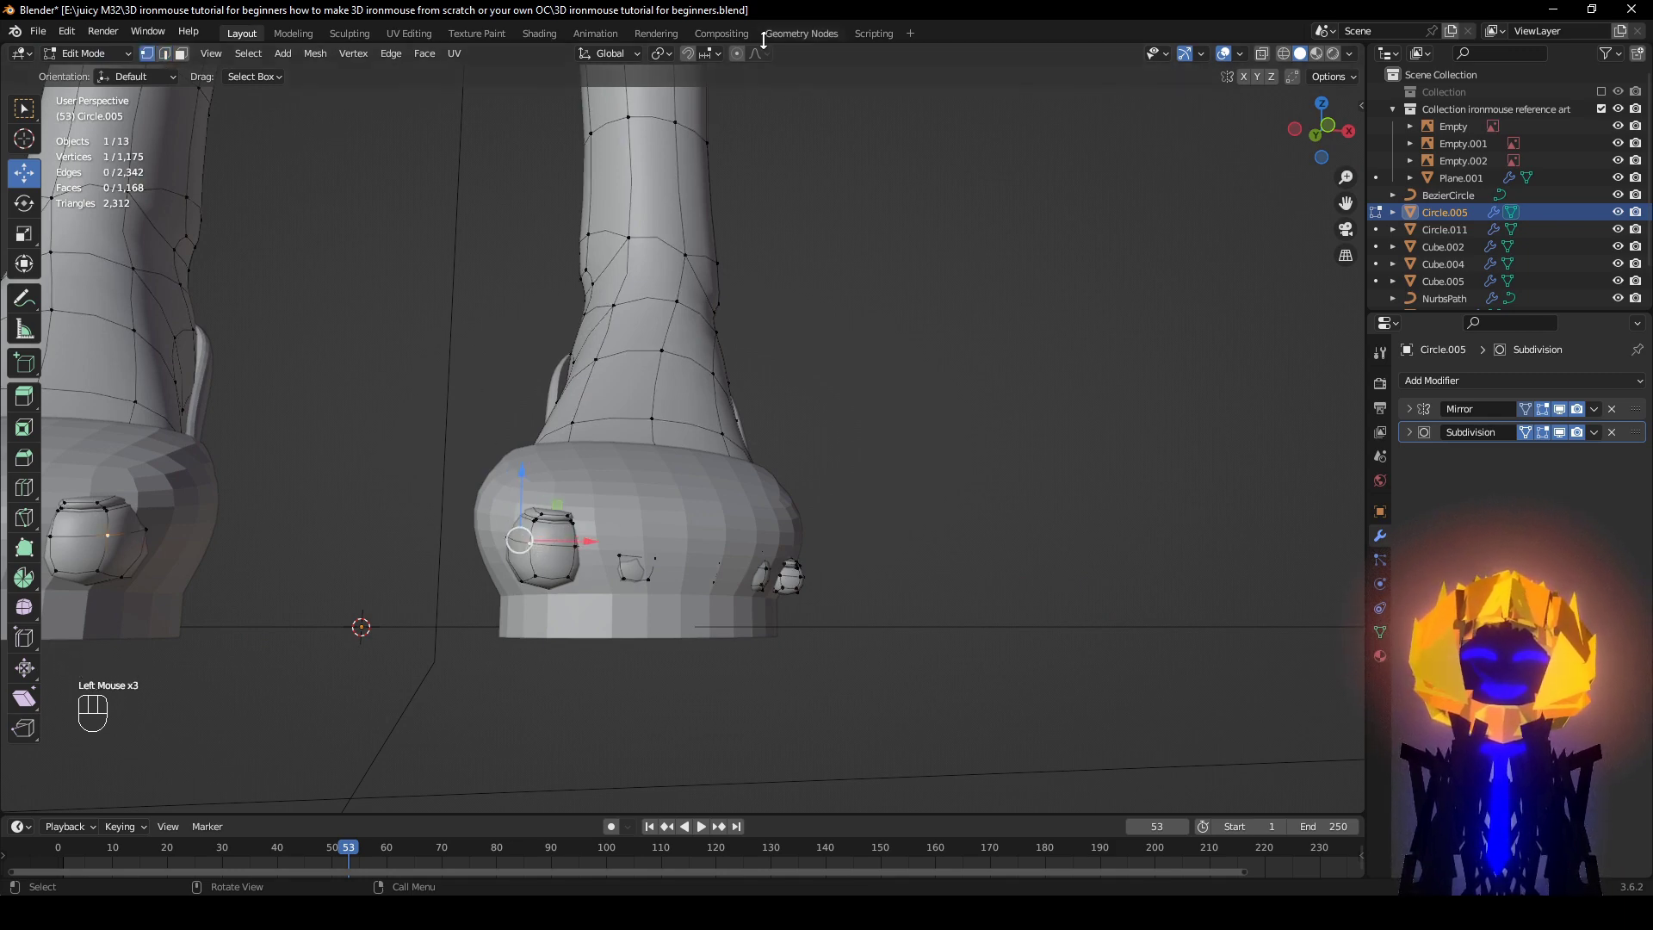
left_click(739, 55)
Step: Pull the protruding big toe back inside the shoe with proportional editing
middle_click_drag(920, 147, 744, 357)
middle_click_drag(743, 357, 717, 396)
left_click_drag(704, 390, 719, 389)
middle_click_drag(719, 389, 746, 352)
left_click_drag(708, 427, 746, 443)
middle_click_drag(747, 443, 935, 584)
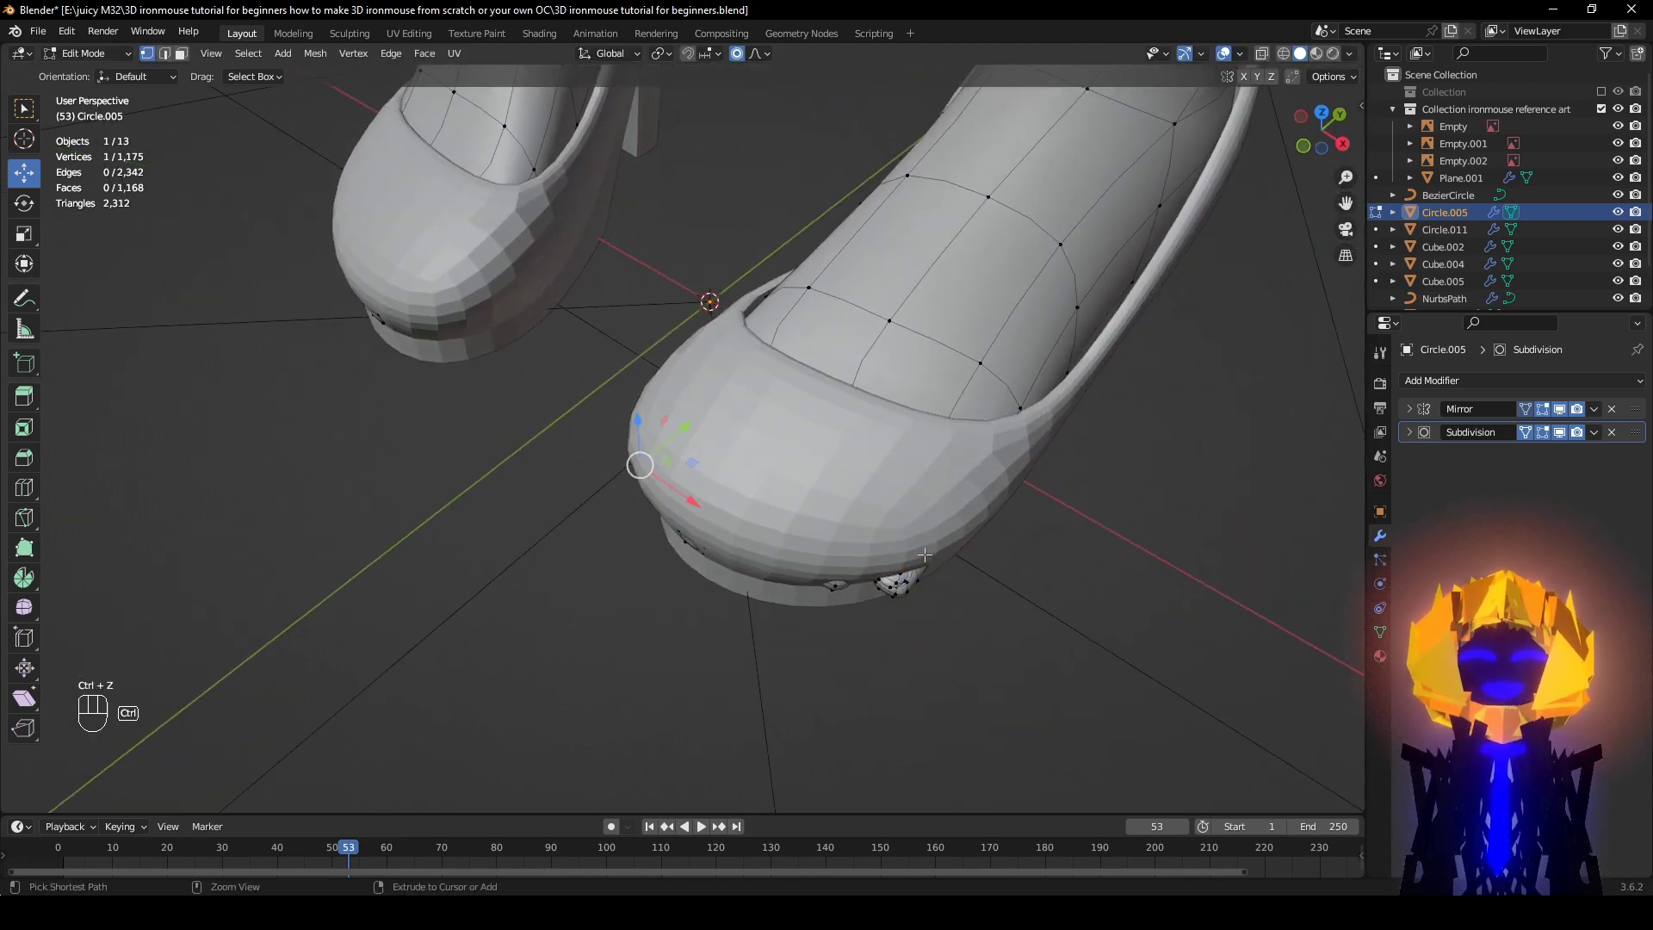
Step: Limit proportional editing to connected vertices and pull the protruding outer toe back into the shoe
left_click(756, 53)
middle_click_drag(955, 271, 877, 498)
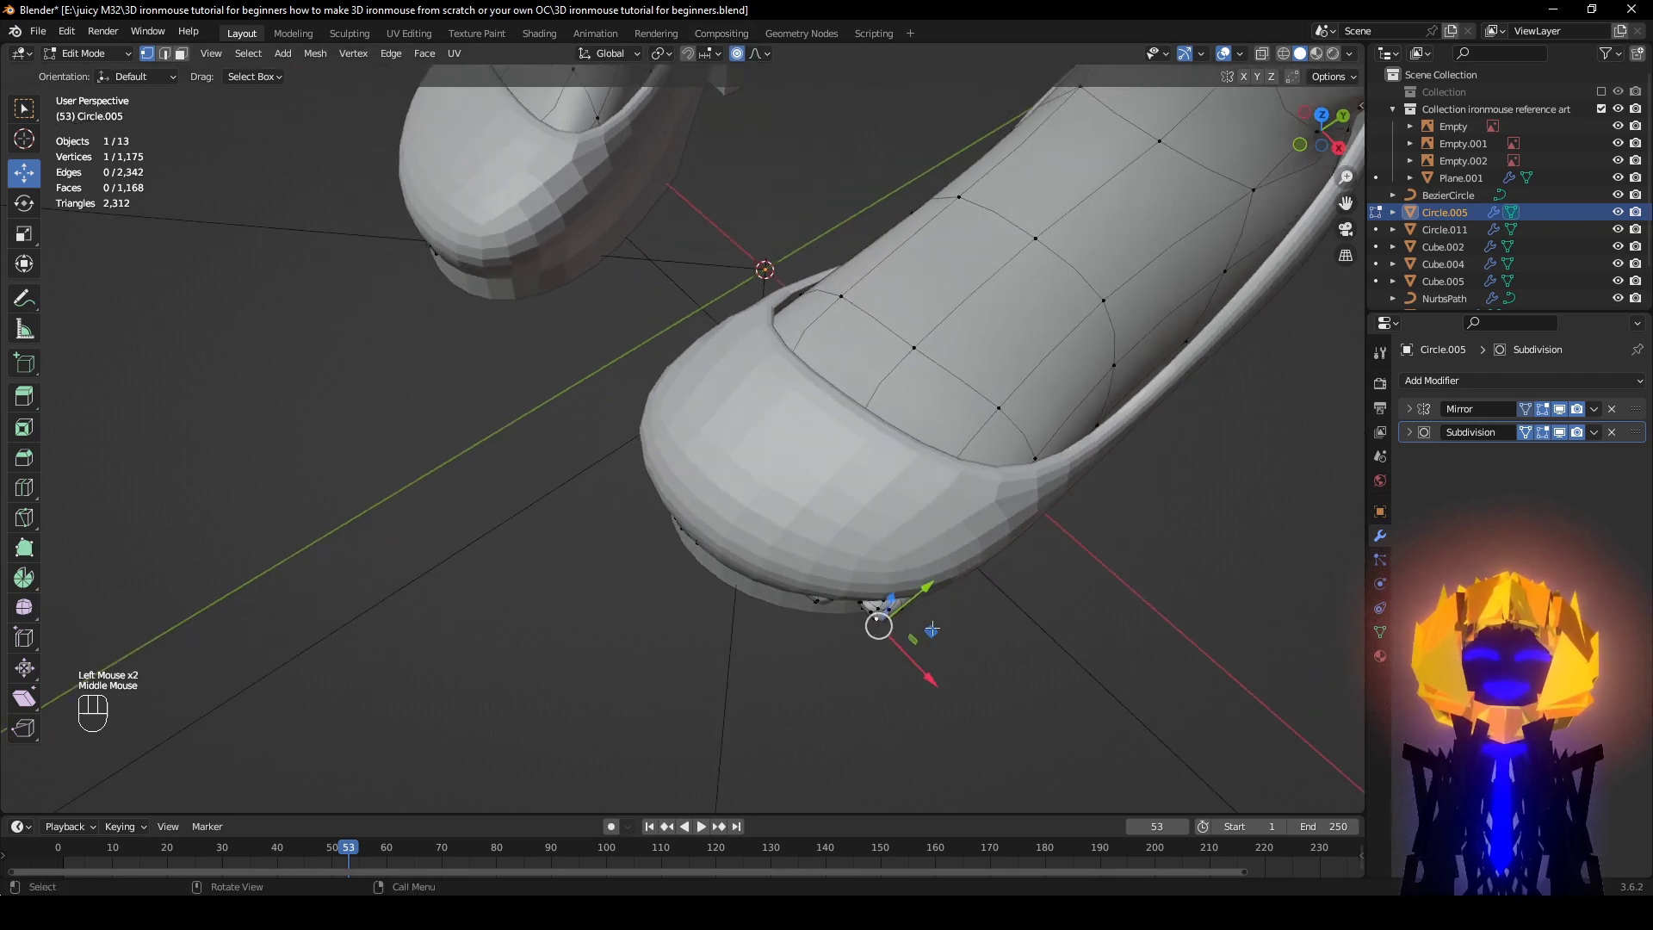
left_click_drag(932, 629, 940, 614)
left_click(763, 53)
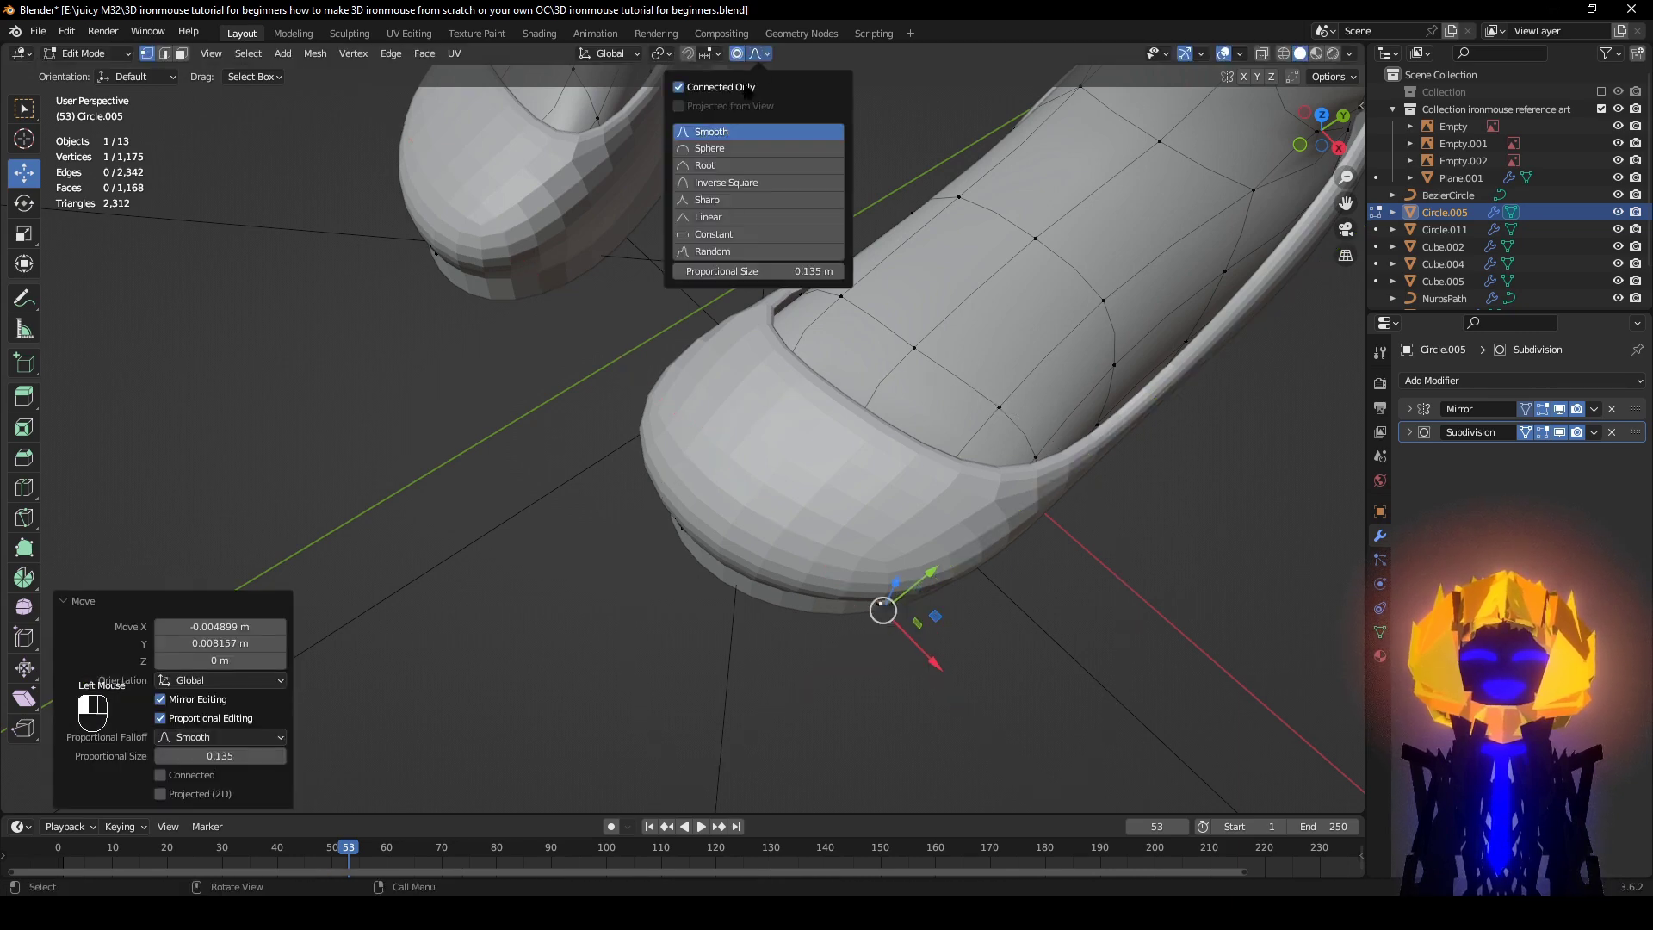
left_click_drag(935, 616, 937, 607)
middle_click_drag(936, 608, 713, 517)
Step: Move the protruding vertex at the shoe's inner front 0.008912 m along Y to tuck the toe inside
left_click(699, 559)
left_click_drag(677, 532, 674, 550)
middle_click_drag(761, 400, 642, 605)
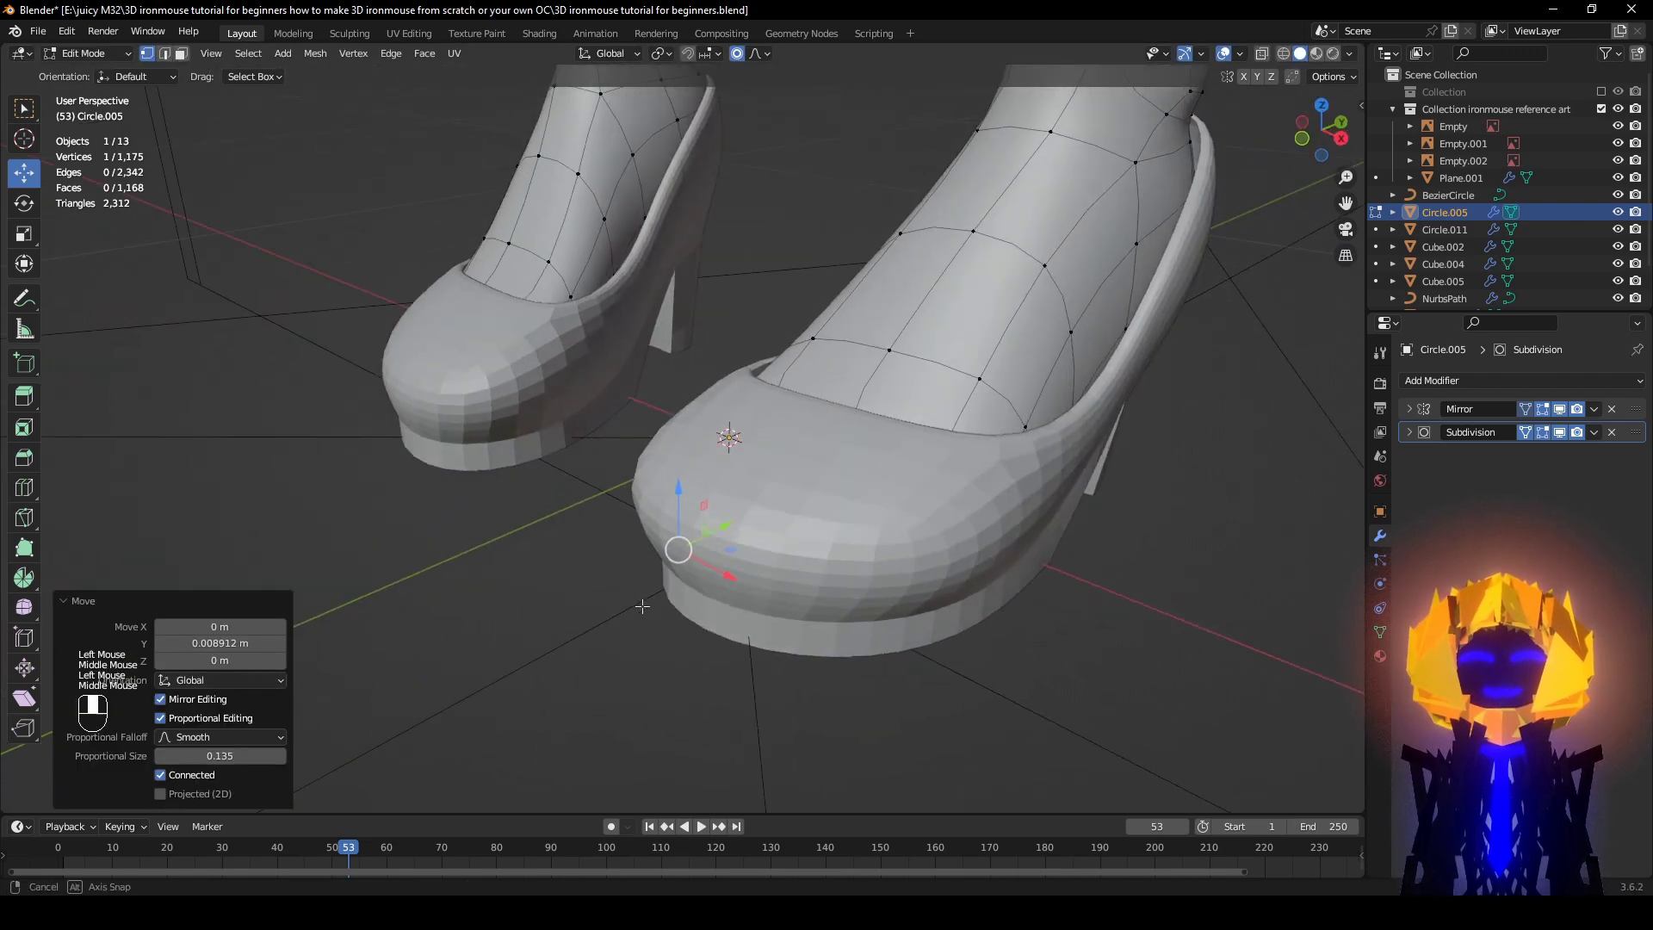
scroll(642, 605, "up", 1)
mouse_move(714, 443)
middle_mouse_down()
mouse_move(693, 471)
mouse_move(706, 459)
middle_mouse_up()
scroll(706, 459, "down", 1)
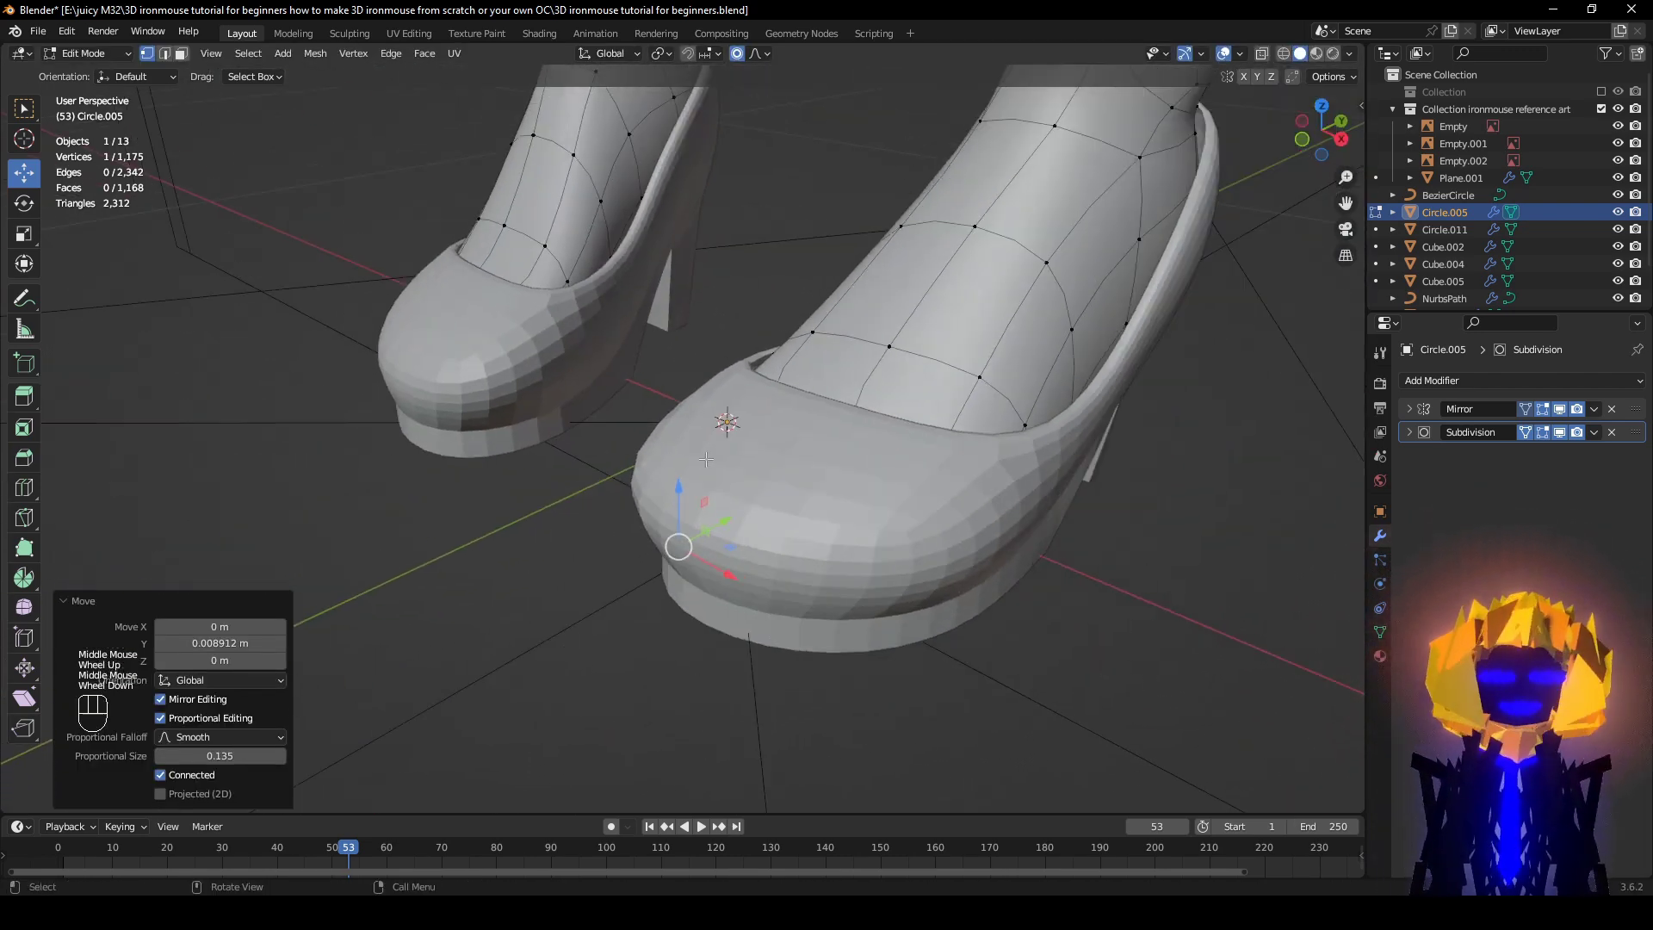
Step: Isolate the foot mesh and move three connected vertices on the side of the big toe 0.009037 m along Y
key("KP_Divide")
key("KP_Decimal")
scroll(706, 460, "down", 4)
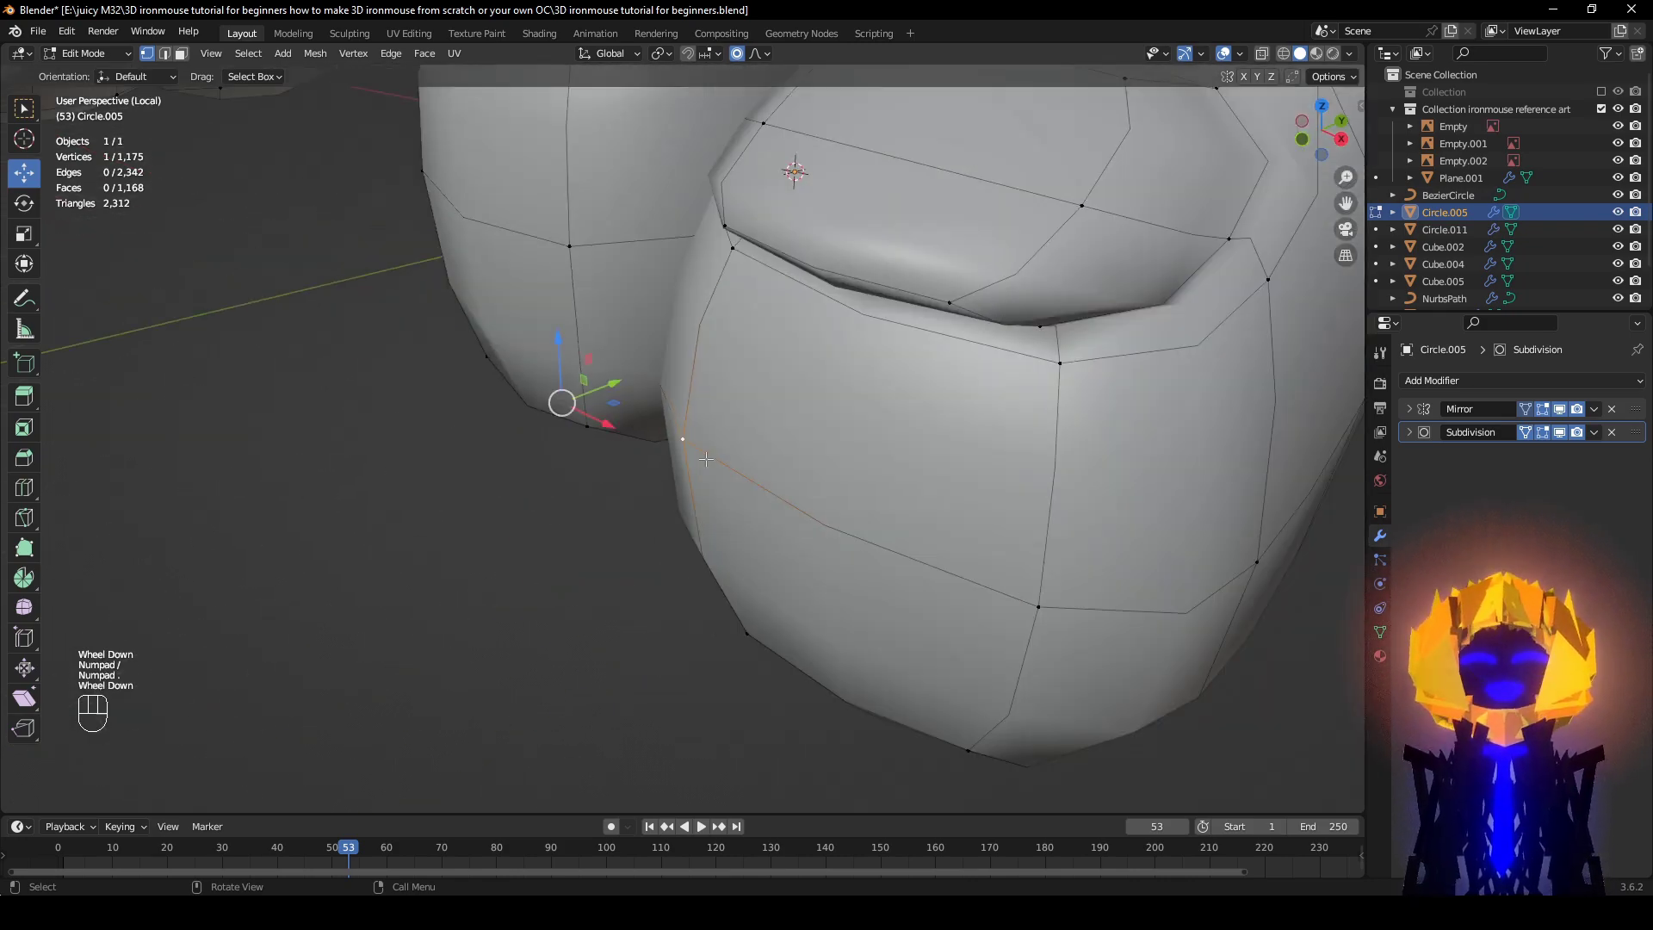
middle_click_drag(706, 459, 671, 331)
scroll(775, 470, "down", 2)
scroll(691, 483, "up", 2)
left_click(670, 507, "shift")
left_click(673, 401, "shift")
middle_click_drag(672, 401, 674, 344)
left_click_drag(662, 440, 654, 477)
middle_click_drag(654, 478, 758, 594)
middle_click_drag(458, 457, 428, 473)
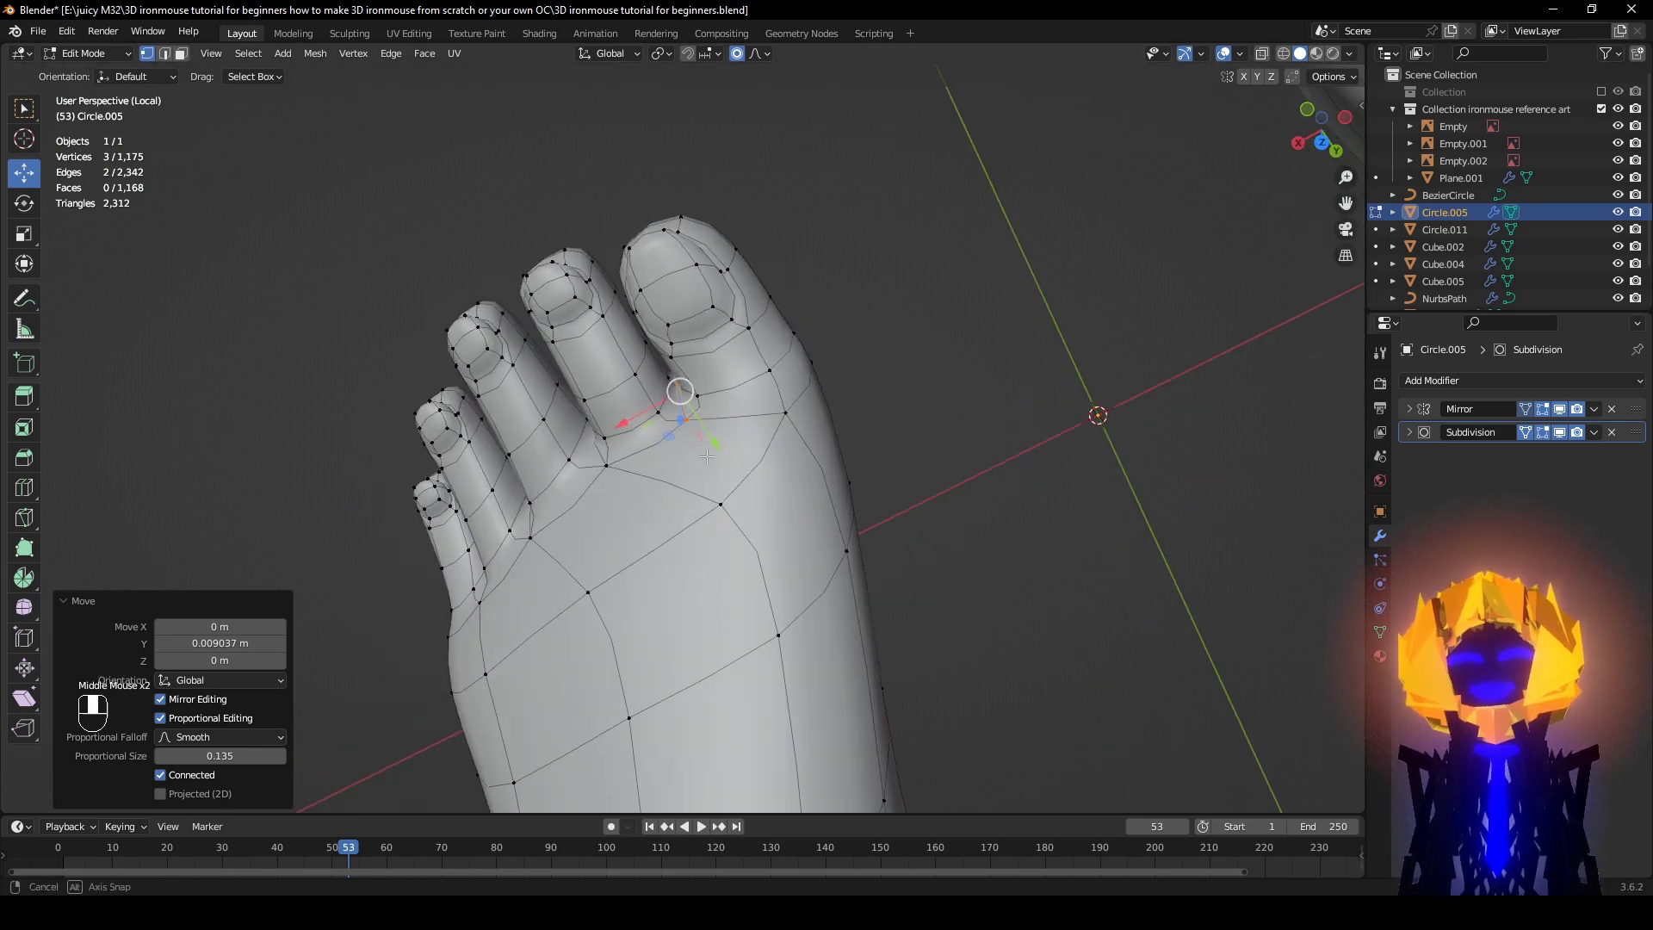
Step: Lengthen the big toe by moving the two vertices at its tip outward along Y
middle_click_drag(689, 284, 871, 446, "shift")
left_click(825, 401, "shift")
left_click(825, 401)
left_click(888, 404, "shift")
left_click_drag(869, 449, 877, 428)
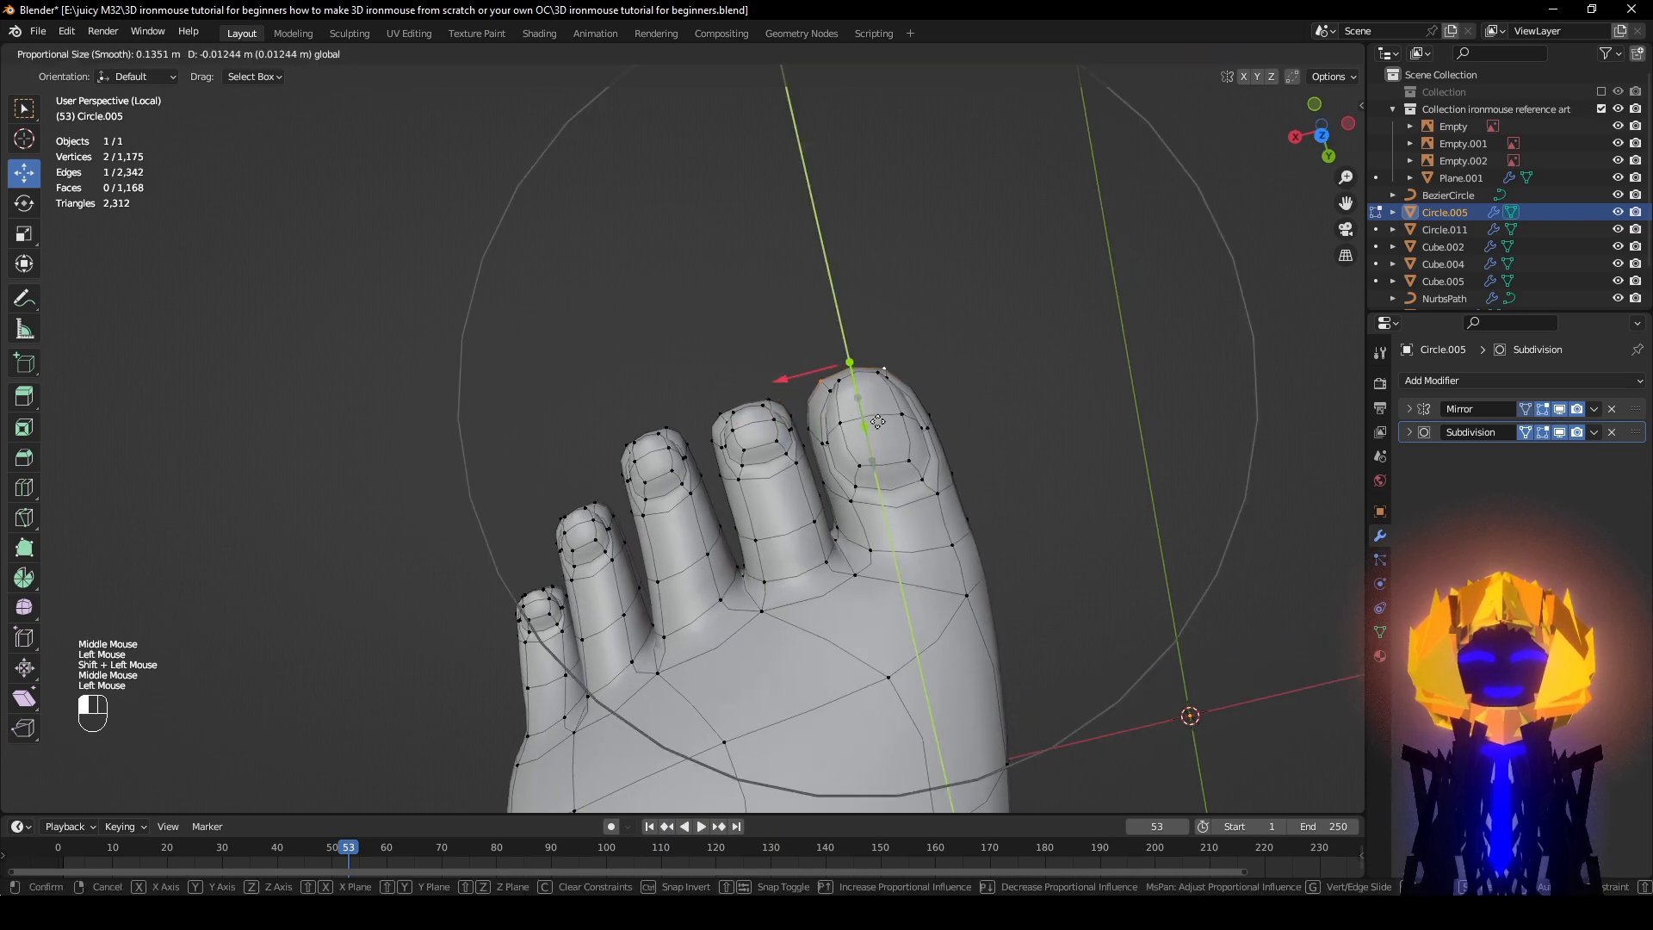
left_click(877, 422)
middle_click_drag(877, 422, 637, 469)
Step: Pull two neighbouring toe-tip vertices back along Y with proportional editing
left_click(643, 407)
left_click(665, 404, "shift")
left_click_drag(634, 477, 628, 491)
scroll(628, 491, "down", 1)
middle_click_drag(628, 490, 639, 587)
Step: Move the vertex at the little toe's outer base 0.011712 m along Y
left_click(769, 527)
key("g")
key("y")
left_click(848, 502)
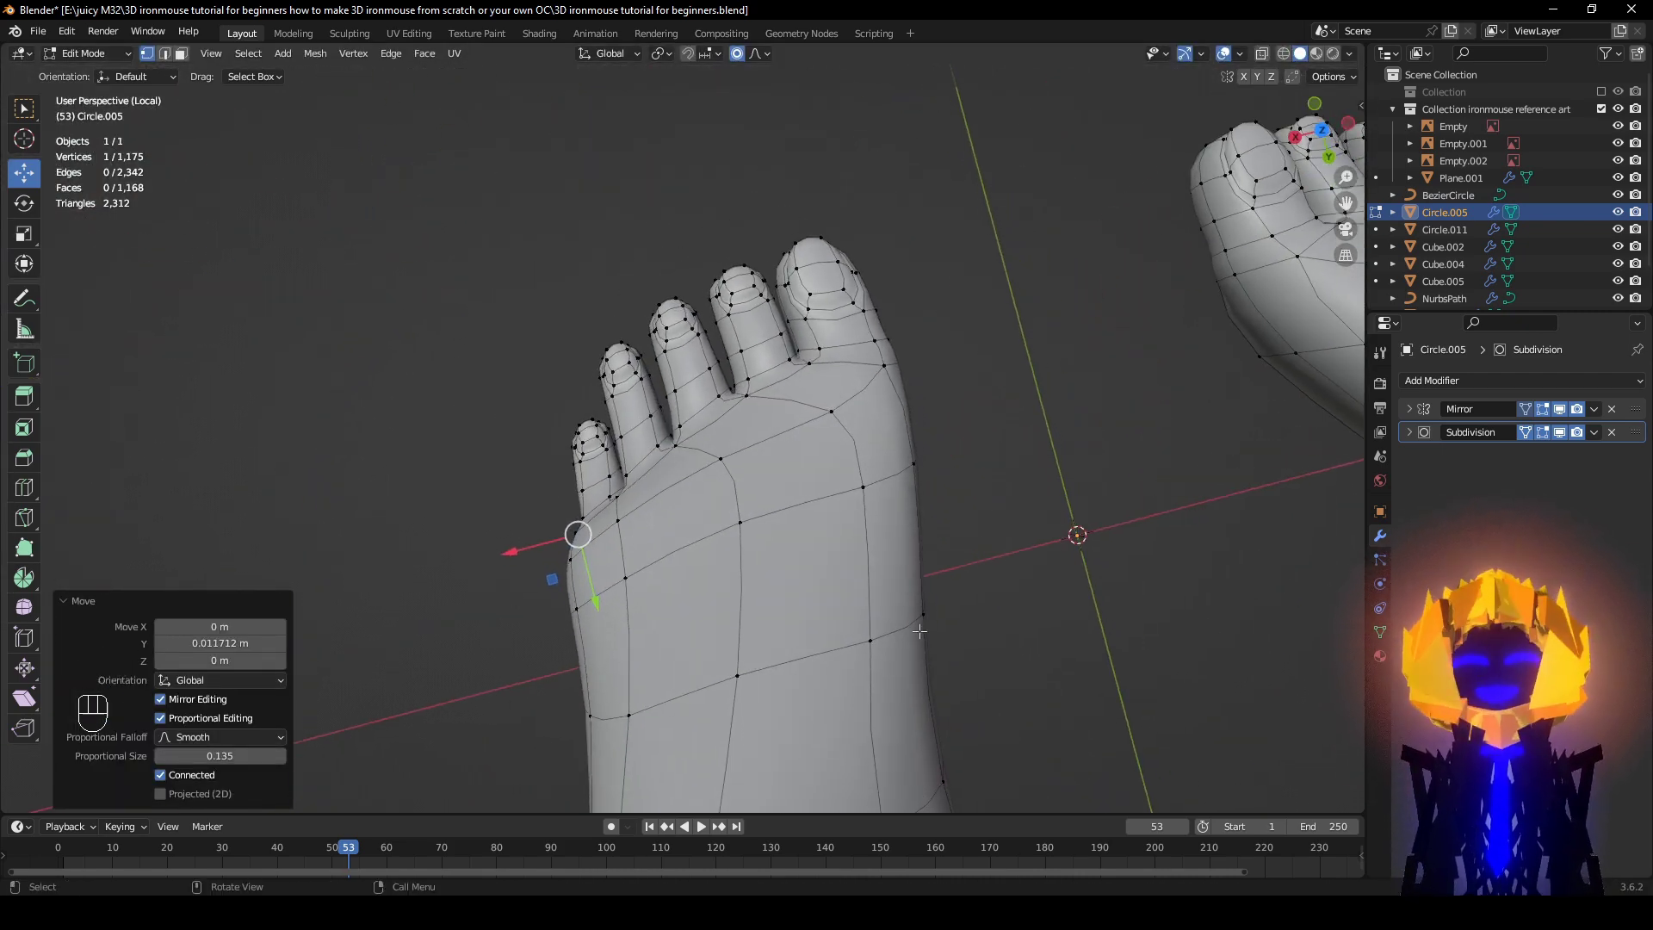
Step: Move the little toe's outer tip vertex by 0.004956 m in X and -0.004556 m in Y with a proportional size of 0.123
middle_click_drag(920, 631, 1033, 634, "shift")
middle_click_drag(692, 451, 686, 446)
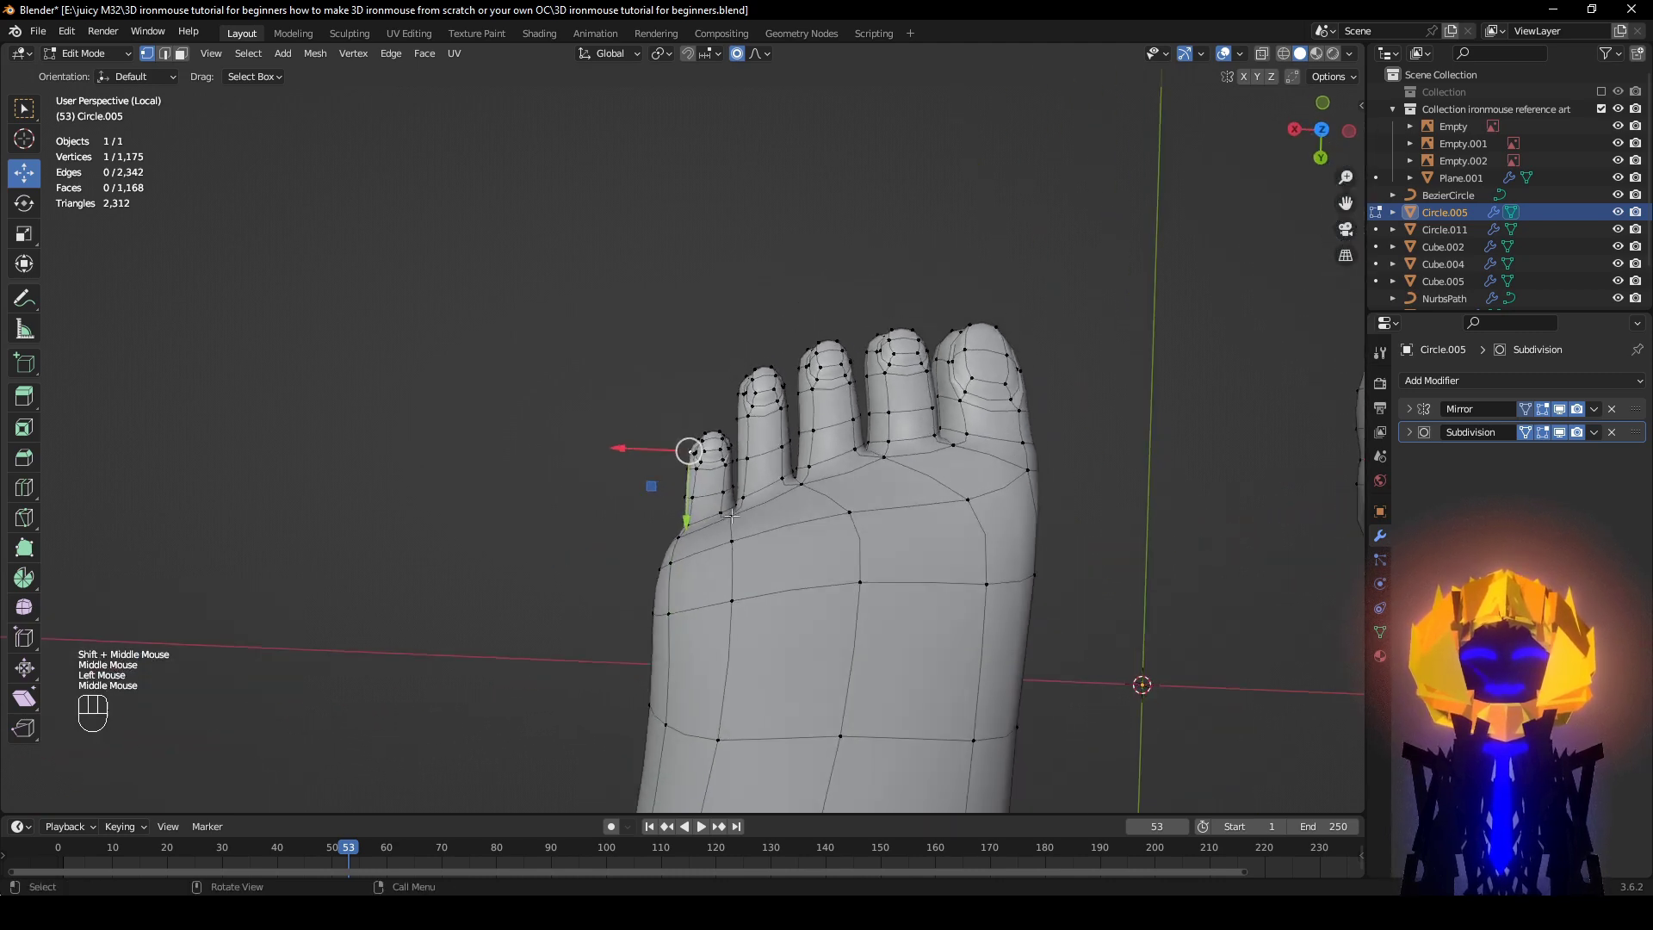
key("g")
left_click(722, 507)
scroll(899, 522, "down", 1)
middle_click_drag(899, 522, 729, 578)
scroll(778, 579, "down", 2)
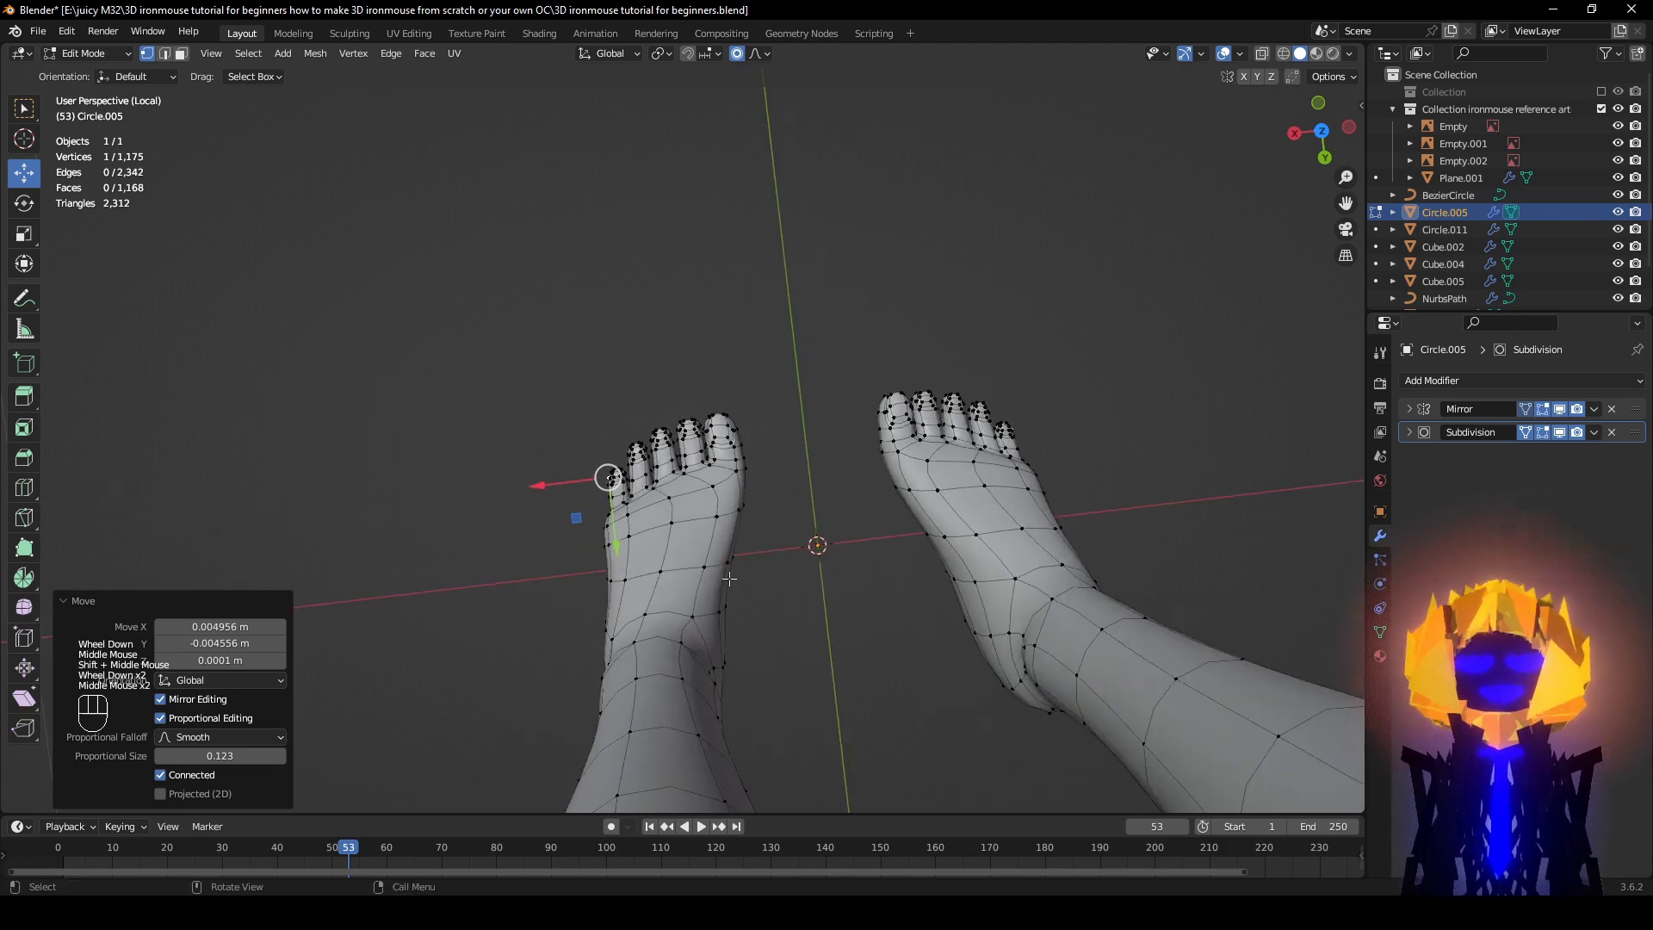
scroll(729, 577, "up", 3)
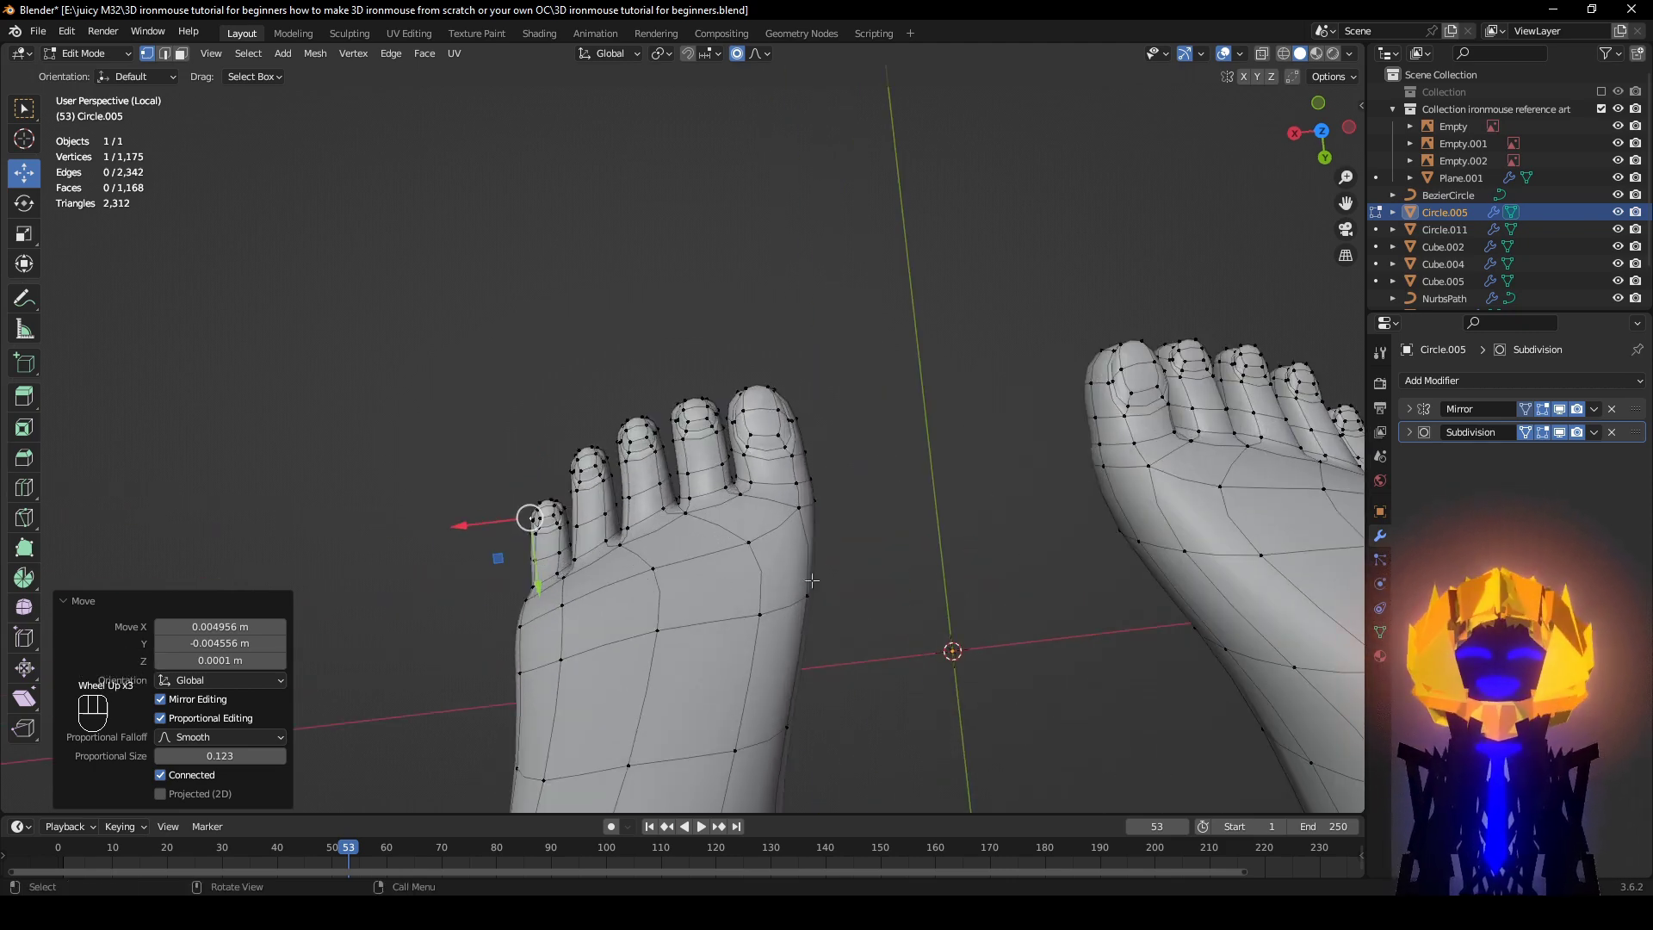
Step: Try to narrow the big toenail by scaling two of its vertices to about 0.59
middle_click_drag(812, 580, 565, 388)
scroll(565, 387, "up", 1)
middle_click_drag(646, 473, 702, 495, "shift")
middle_click_drag(701, 495, 723, 539)
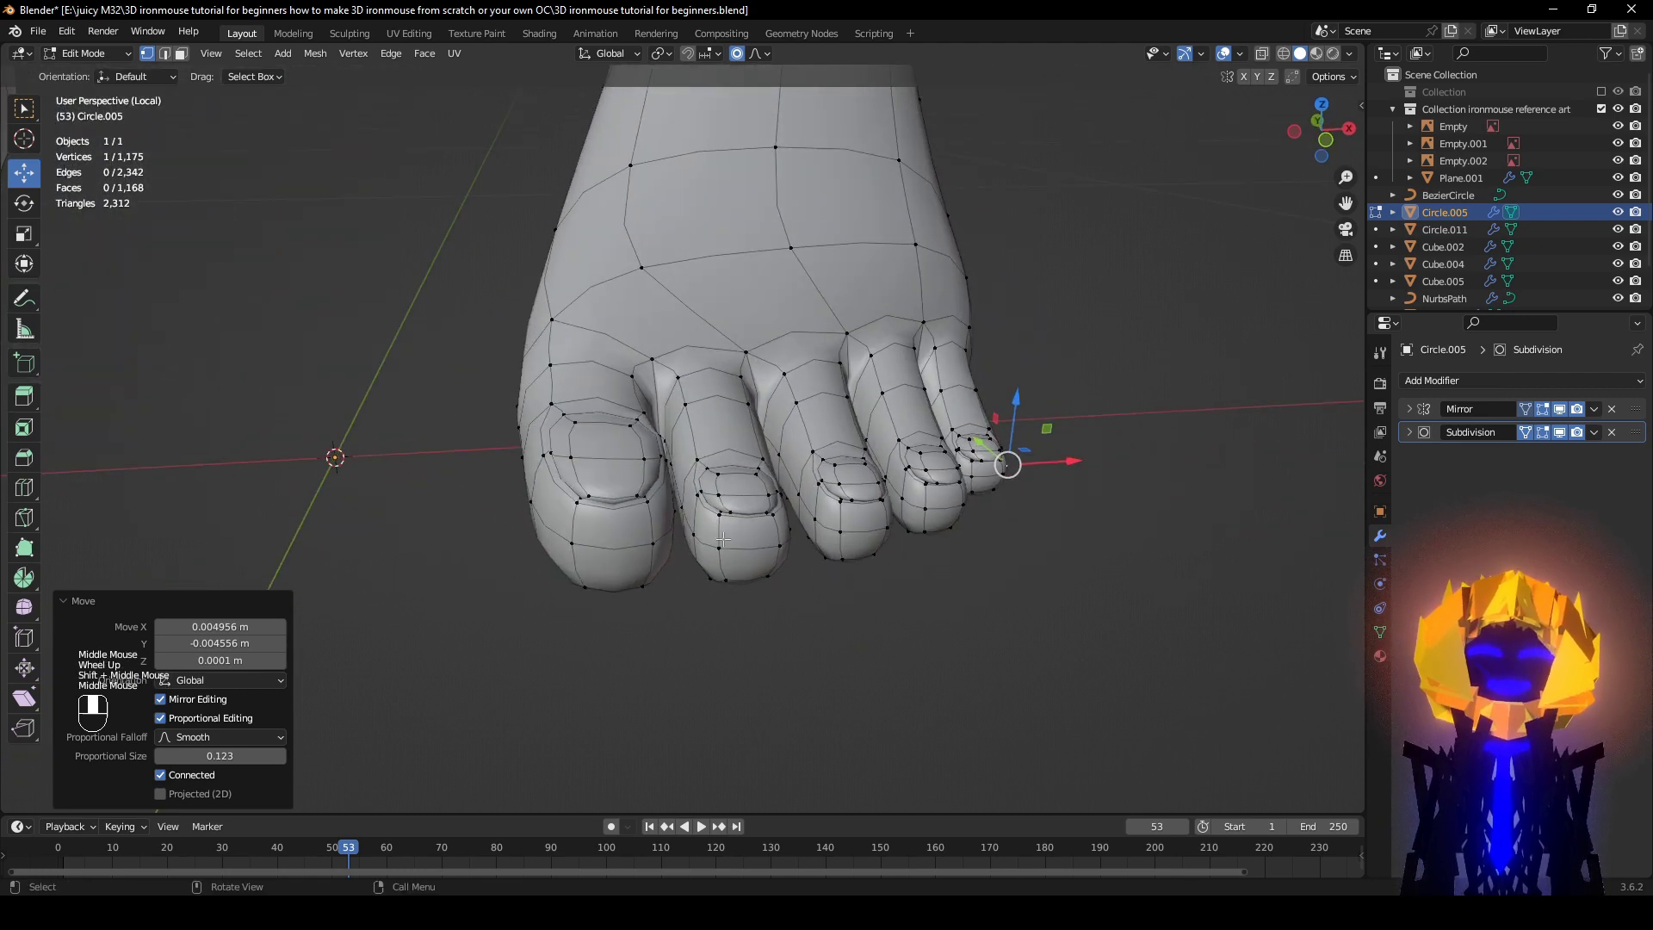
left_click(595, 447)
middle_click_drag(589, 465, 775, 516)
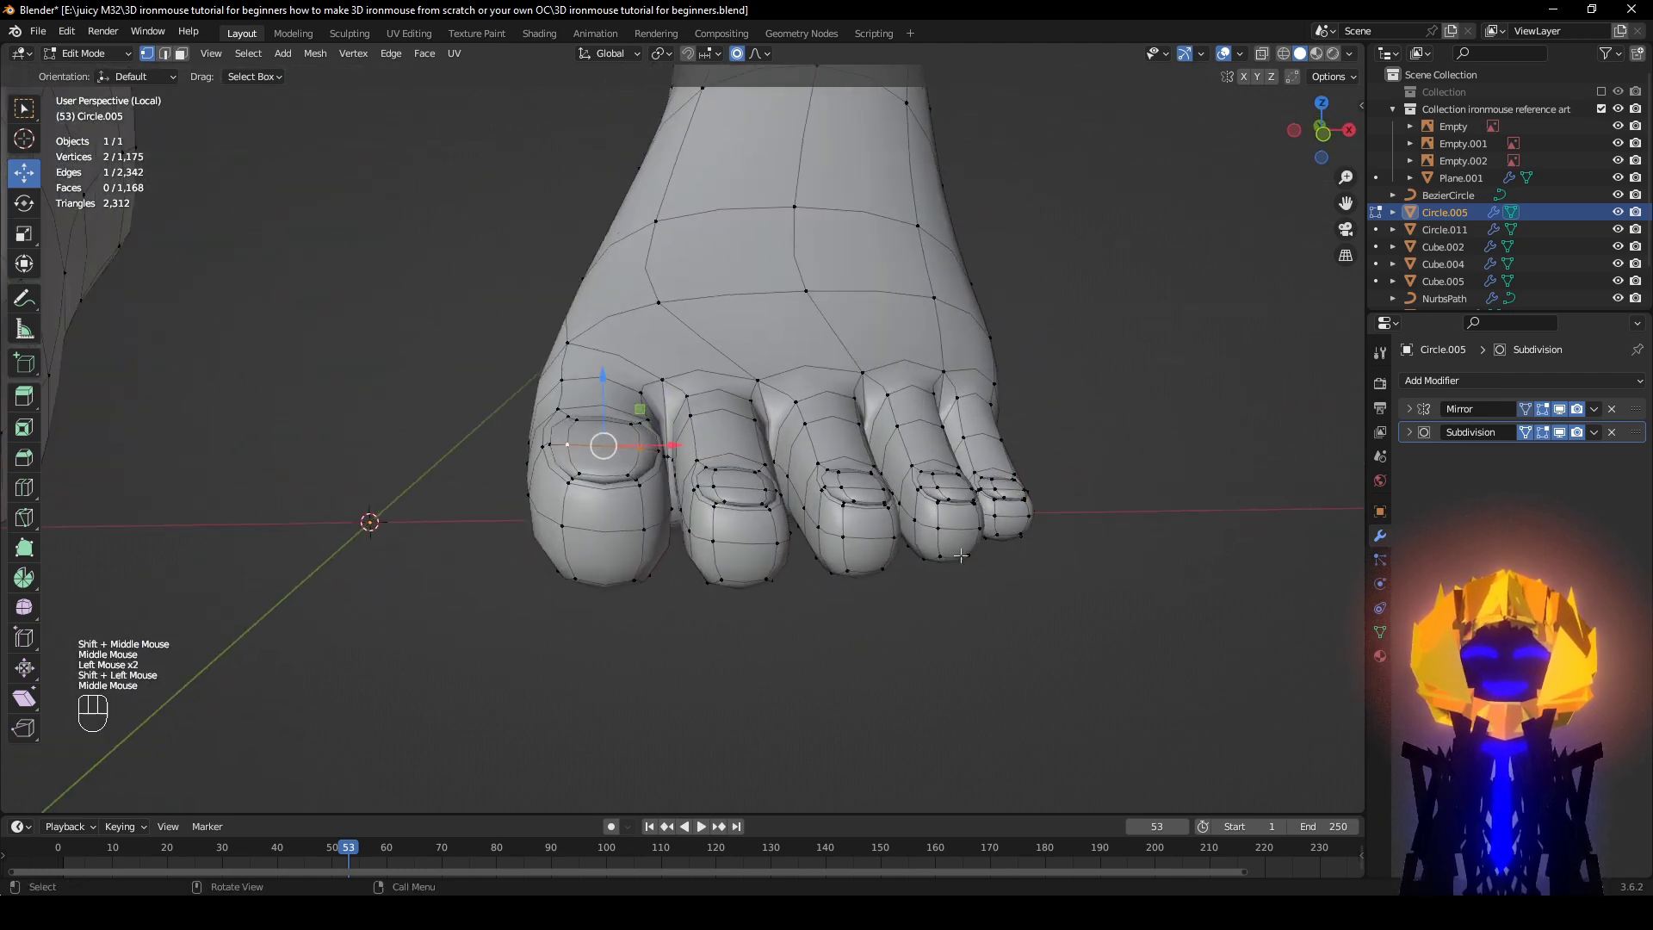
key("s")
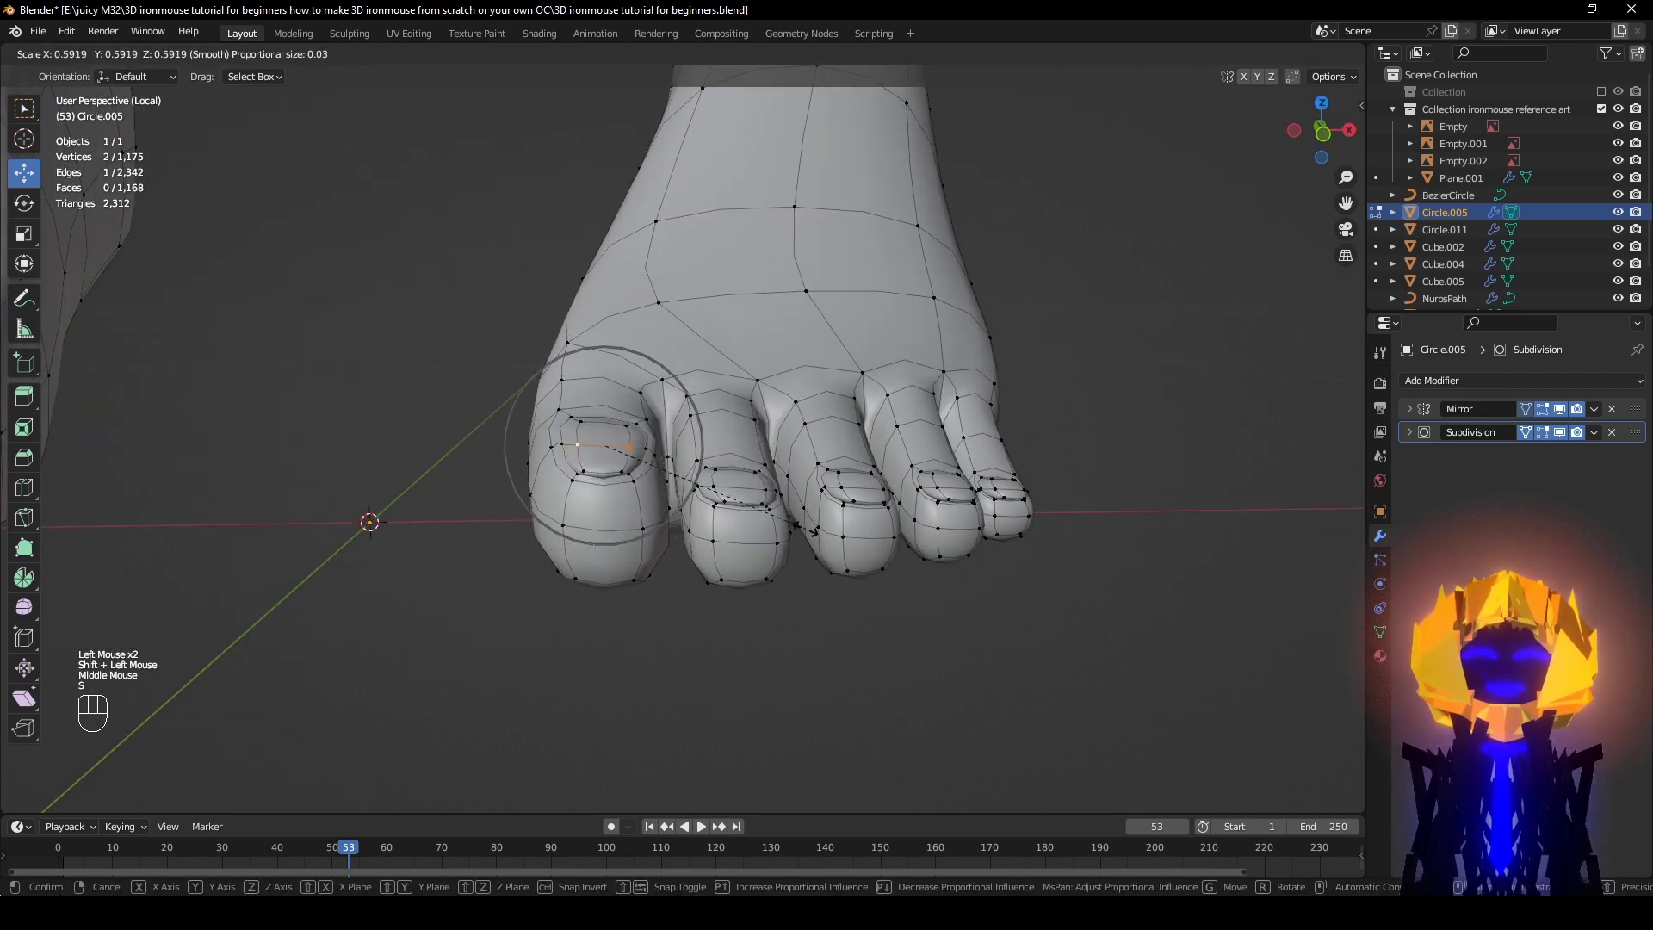
left_click(814, 532)
middle_click_drag(814, 531, 985, 598)
scroll(985, 597, "up", 2)
key("ctrl+z")
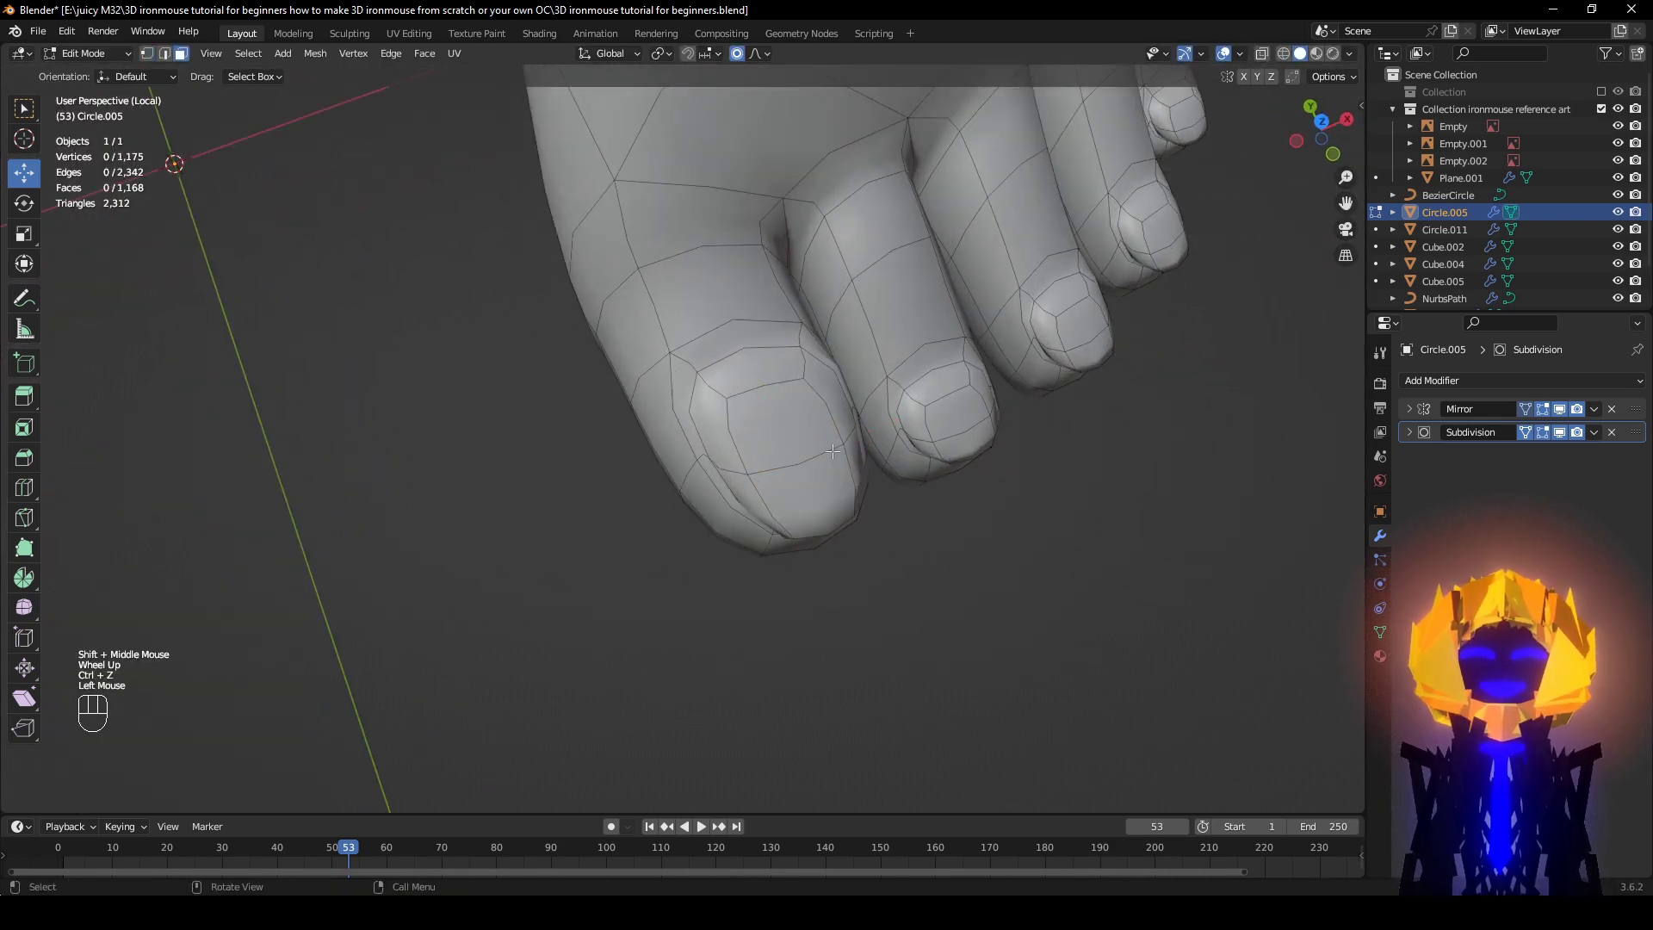
Step: Scale down the two big-toenail faces and move them by -0.000253 m in X, 0.001099 m in Y and -0.006818 m in Z
key("s")
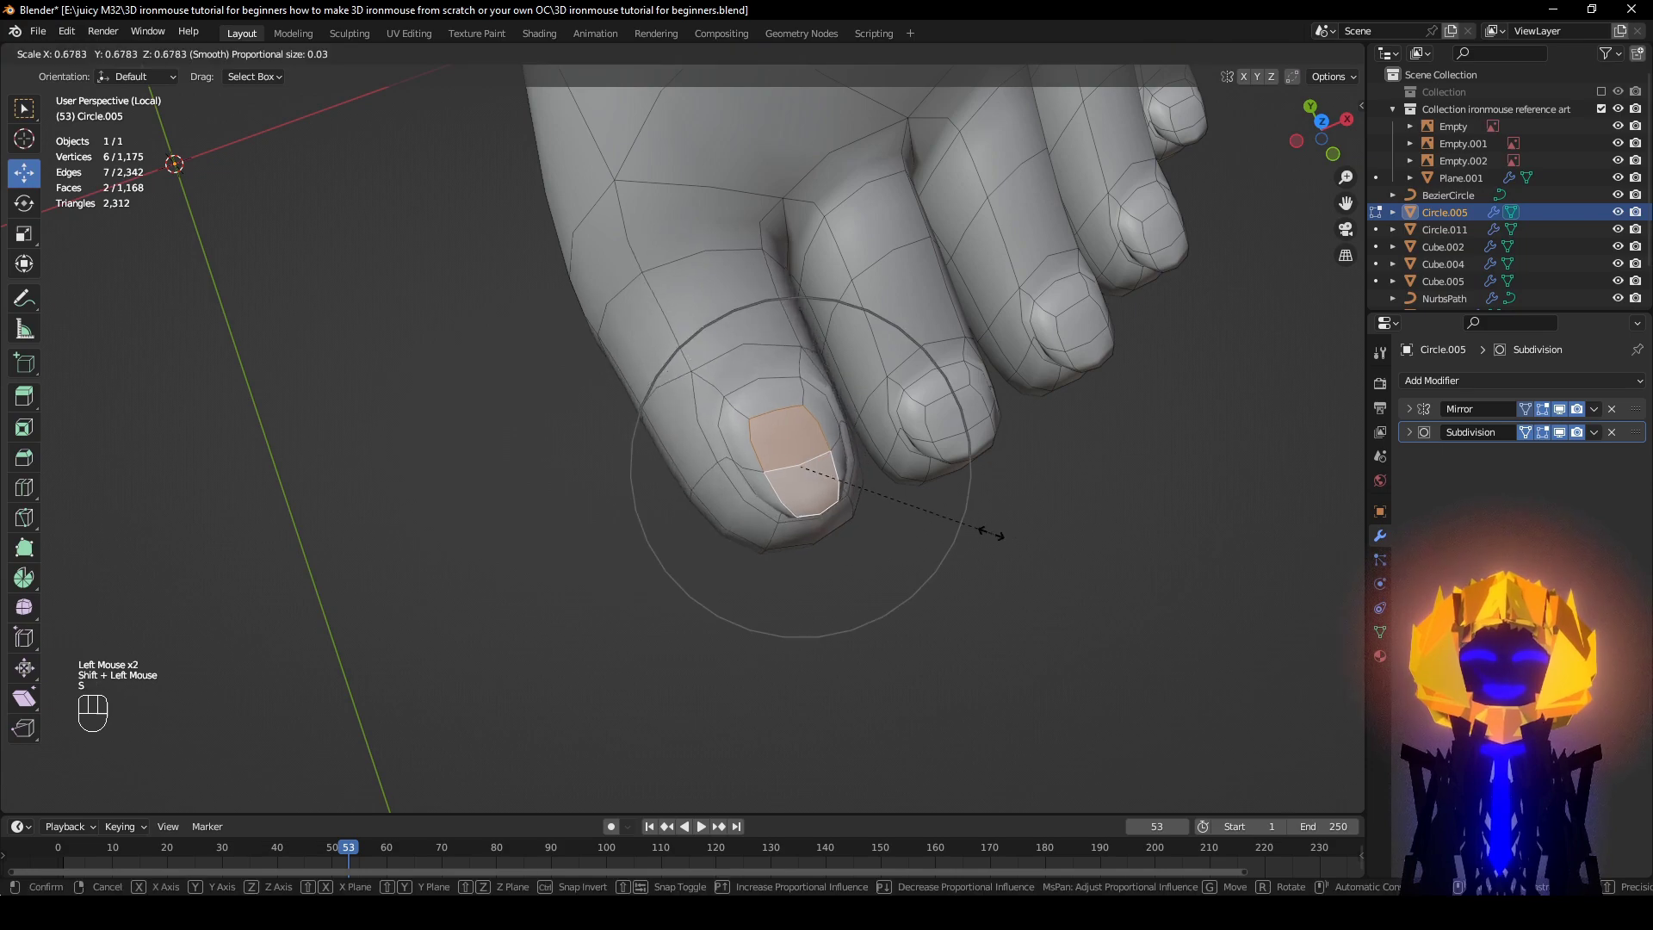
left_click(1009, 541)
scroll(1009, 542, "down", 1)
middle_click_drag(1009, 541, 888, 533)
key("g")
left_click(942, 408)
scroll(889, 533, "up", 2)
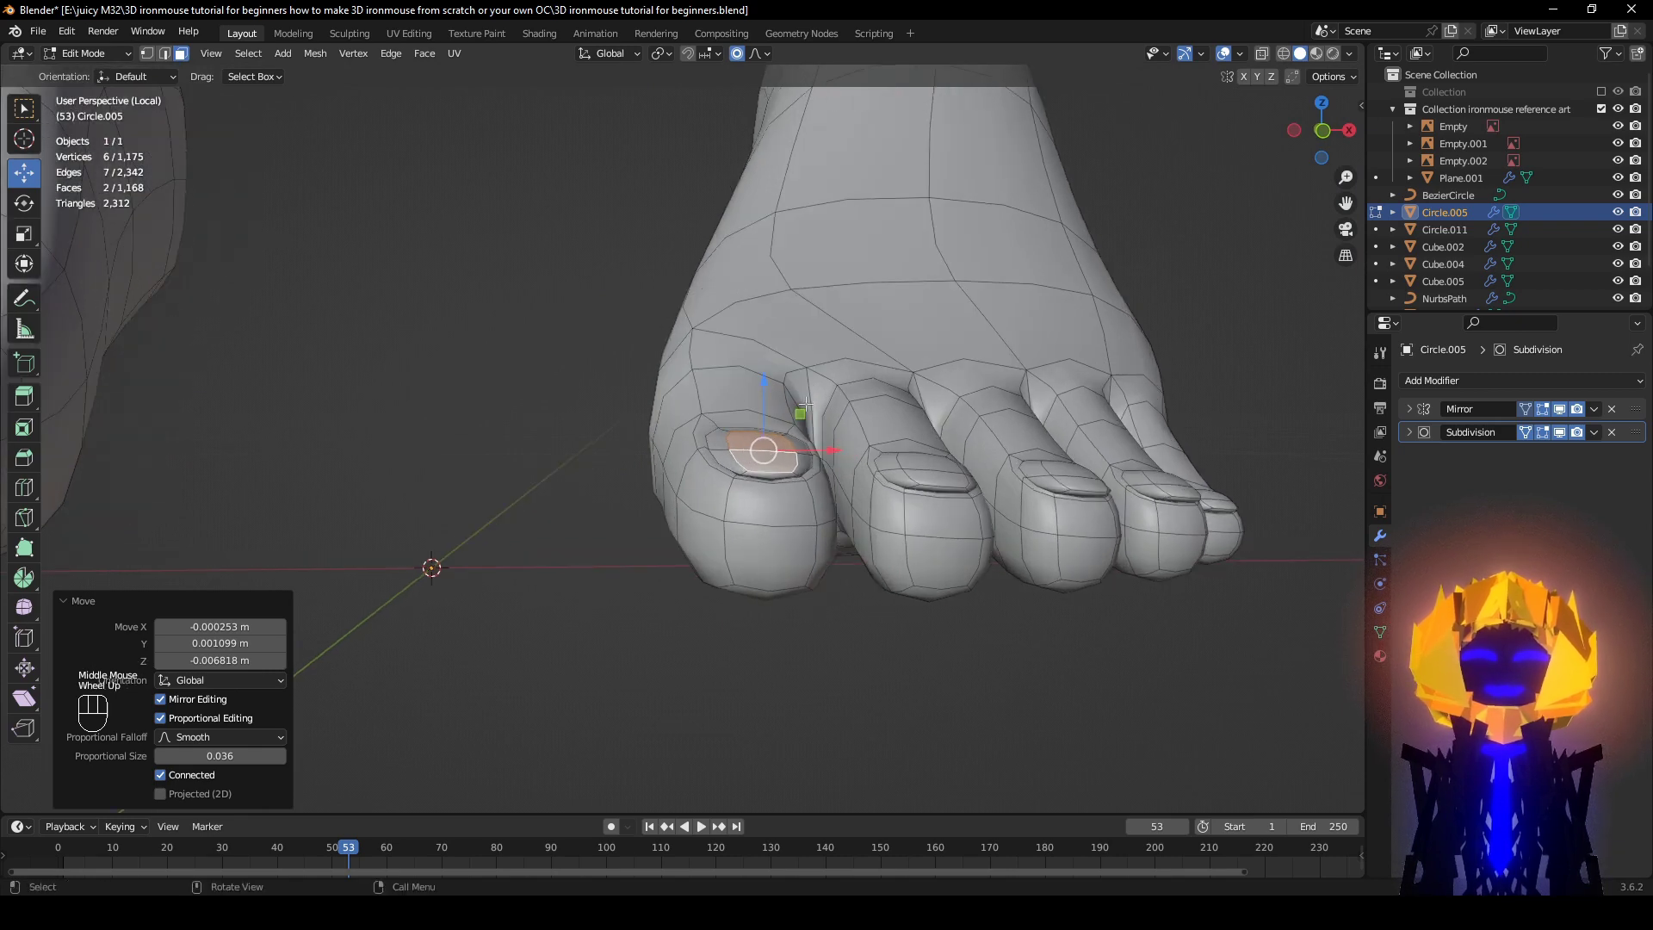
Step: Raise the two big-toenail faces 0.000938 m along Z with a proportional size of 0.011
middle_click_drag(805, 405, 802, 336)
scroll(802, 336, "down", 1)
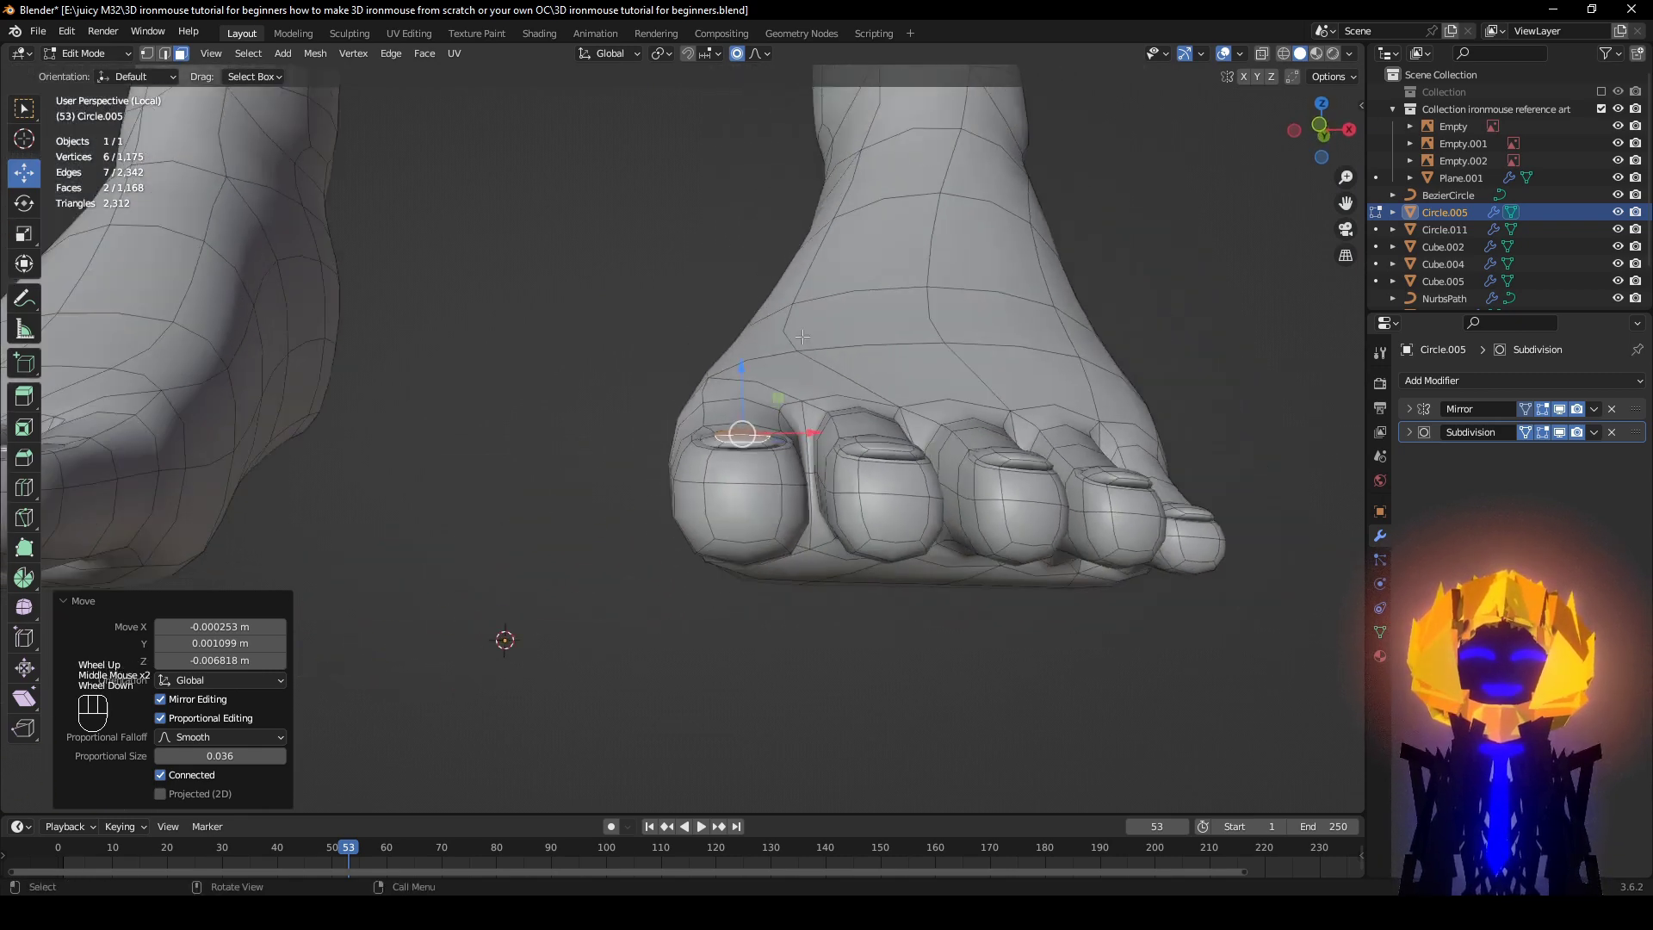
scroll(802, 337, "up", 2)
key("g")
scroll(836, 400, "up", 10)
right_click(836, 382)
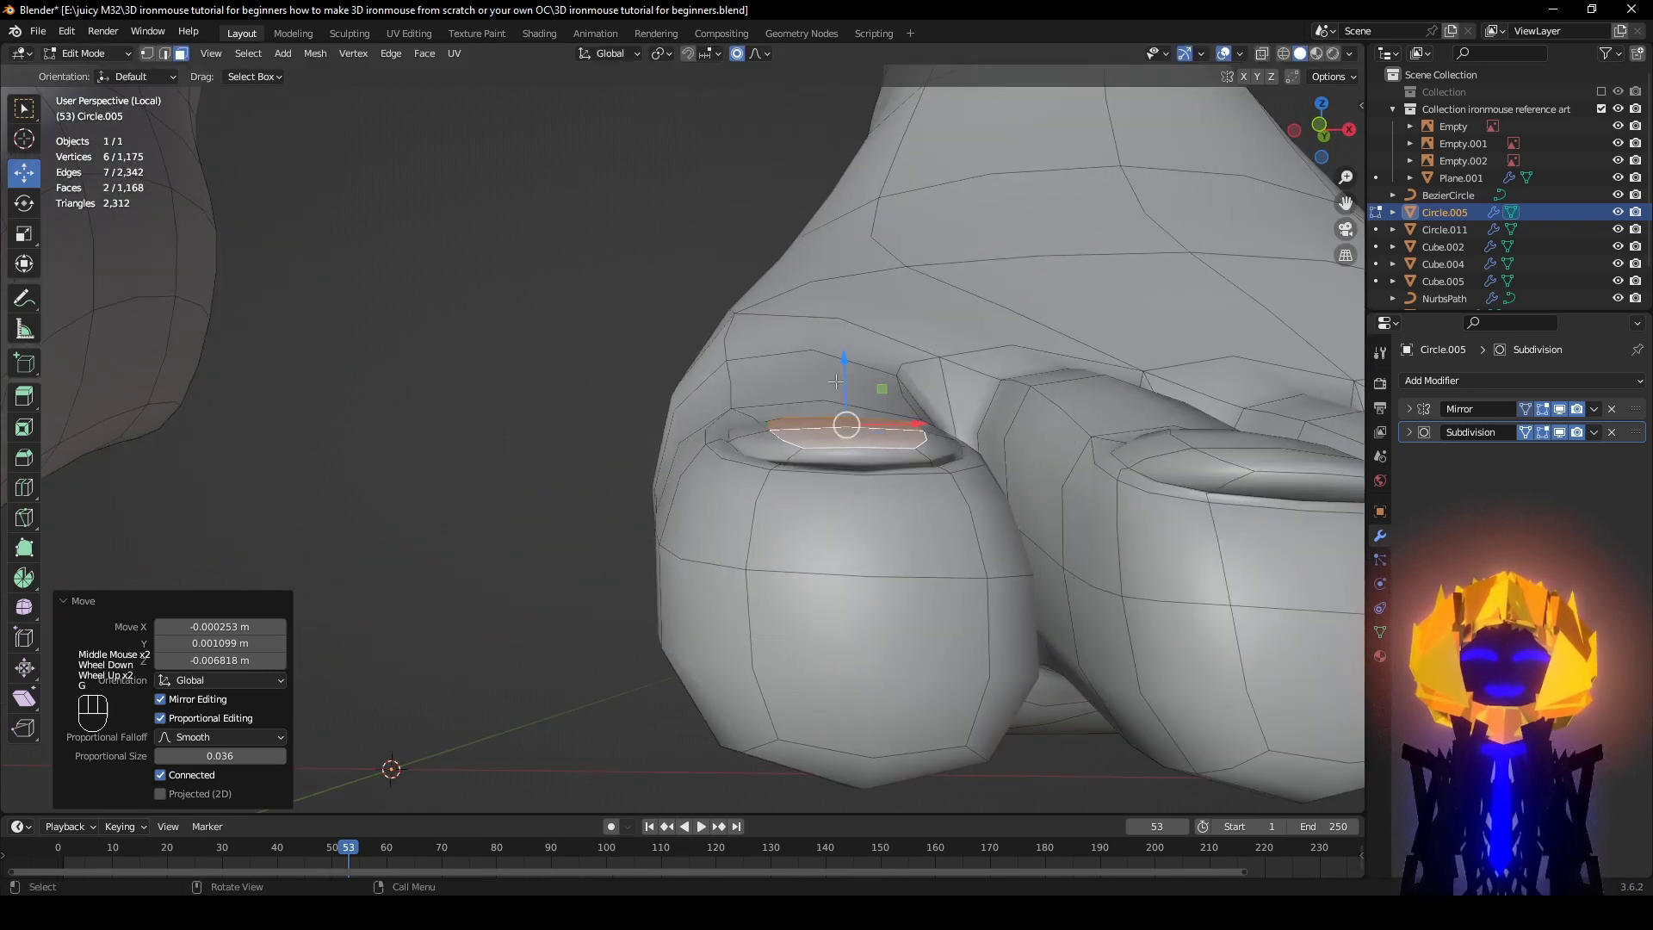
left_click_drag(837, 382, 837, 370)
scroll(837, 370, "down", 1)
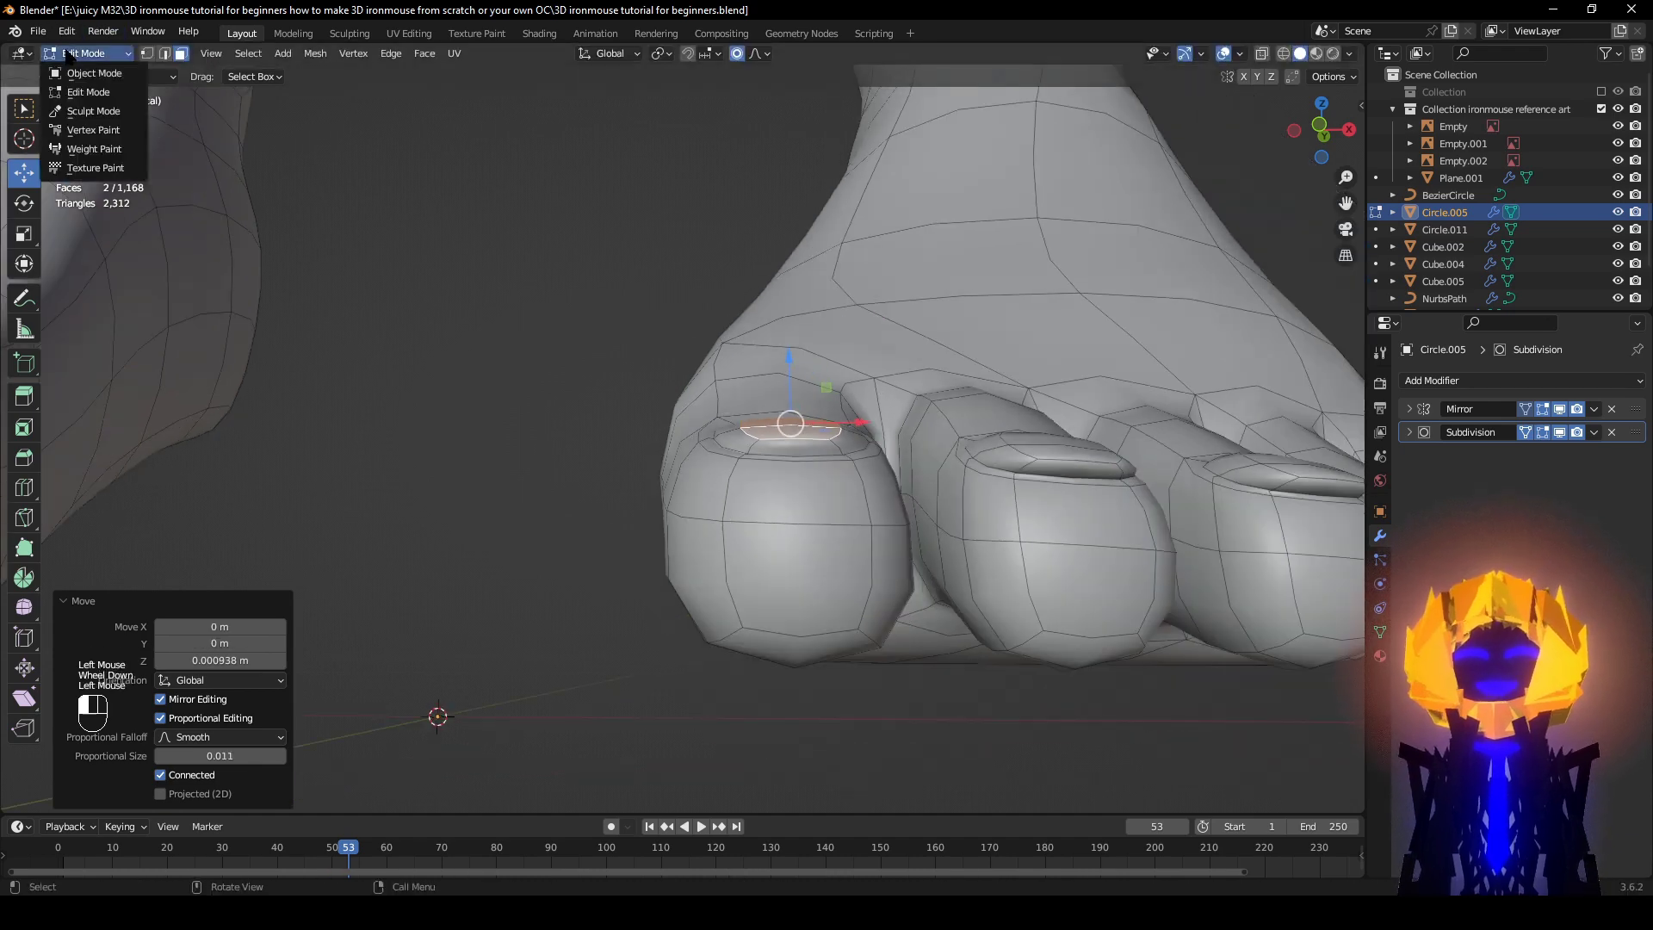
Step: Return to Object Mode, bring the rest of the model back, and check the toes against the shoe
left_click(90, 74)
key("KP_Divide")
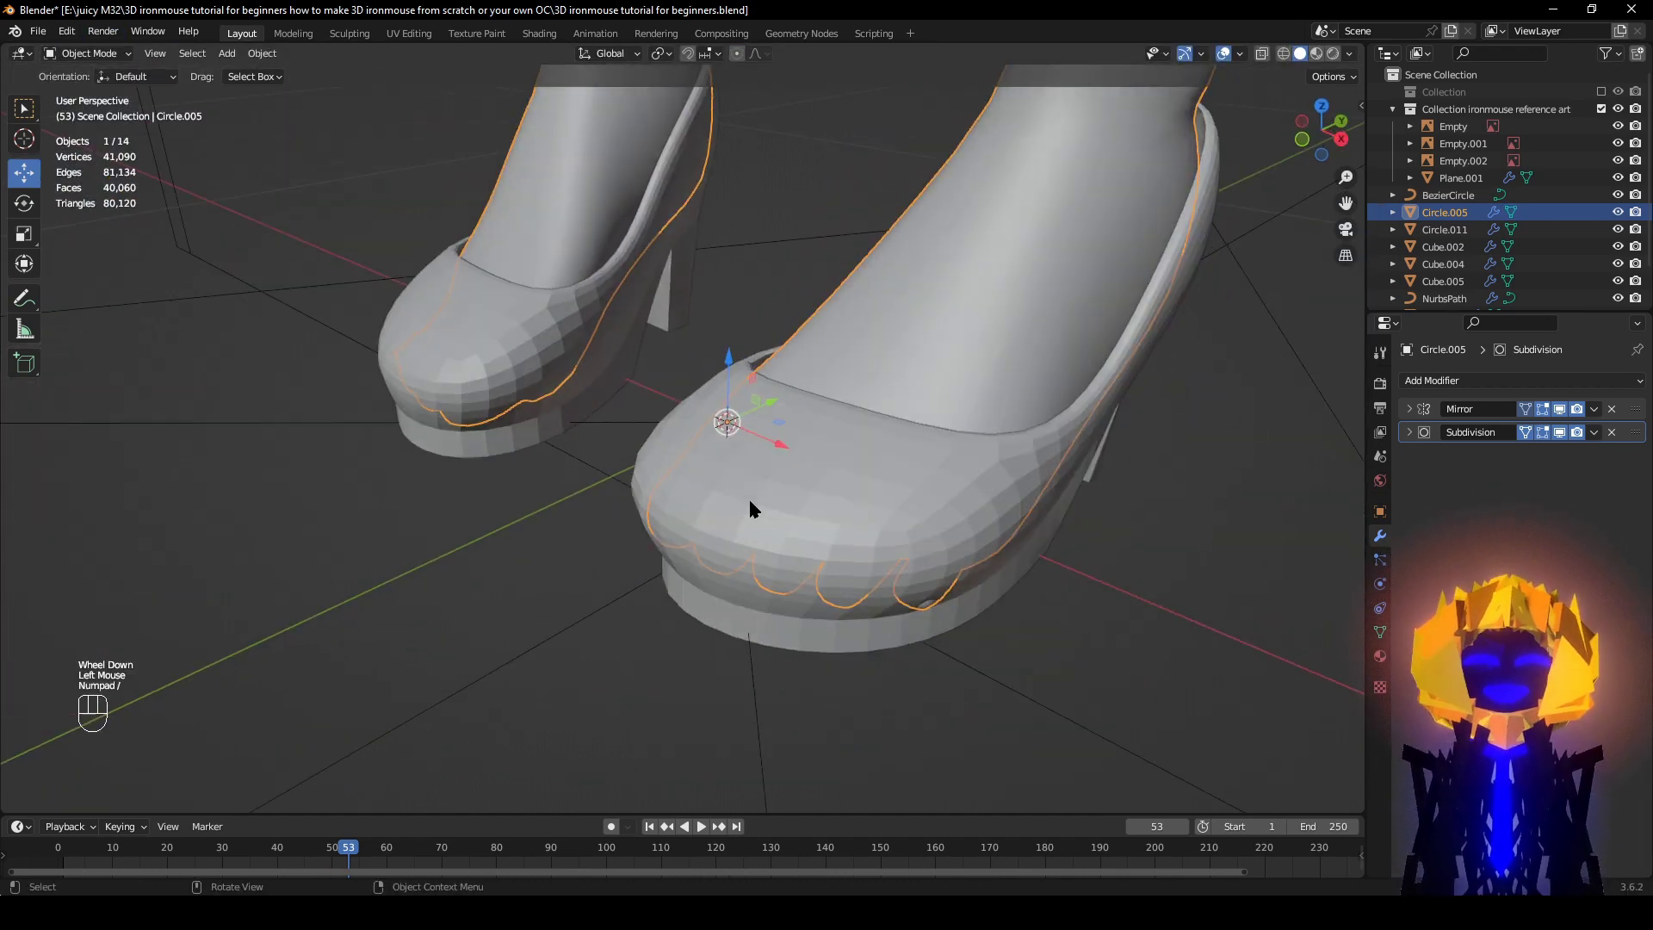
left_click(1019, 626)
middle_click_drag(1019, 627, 960, 592)
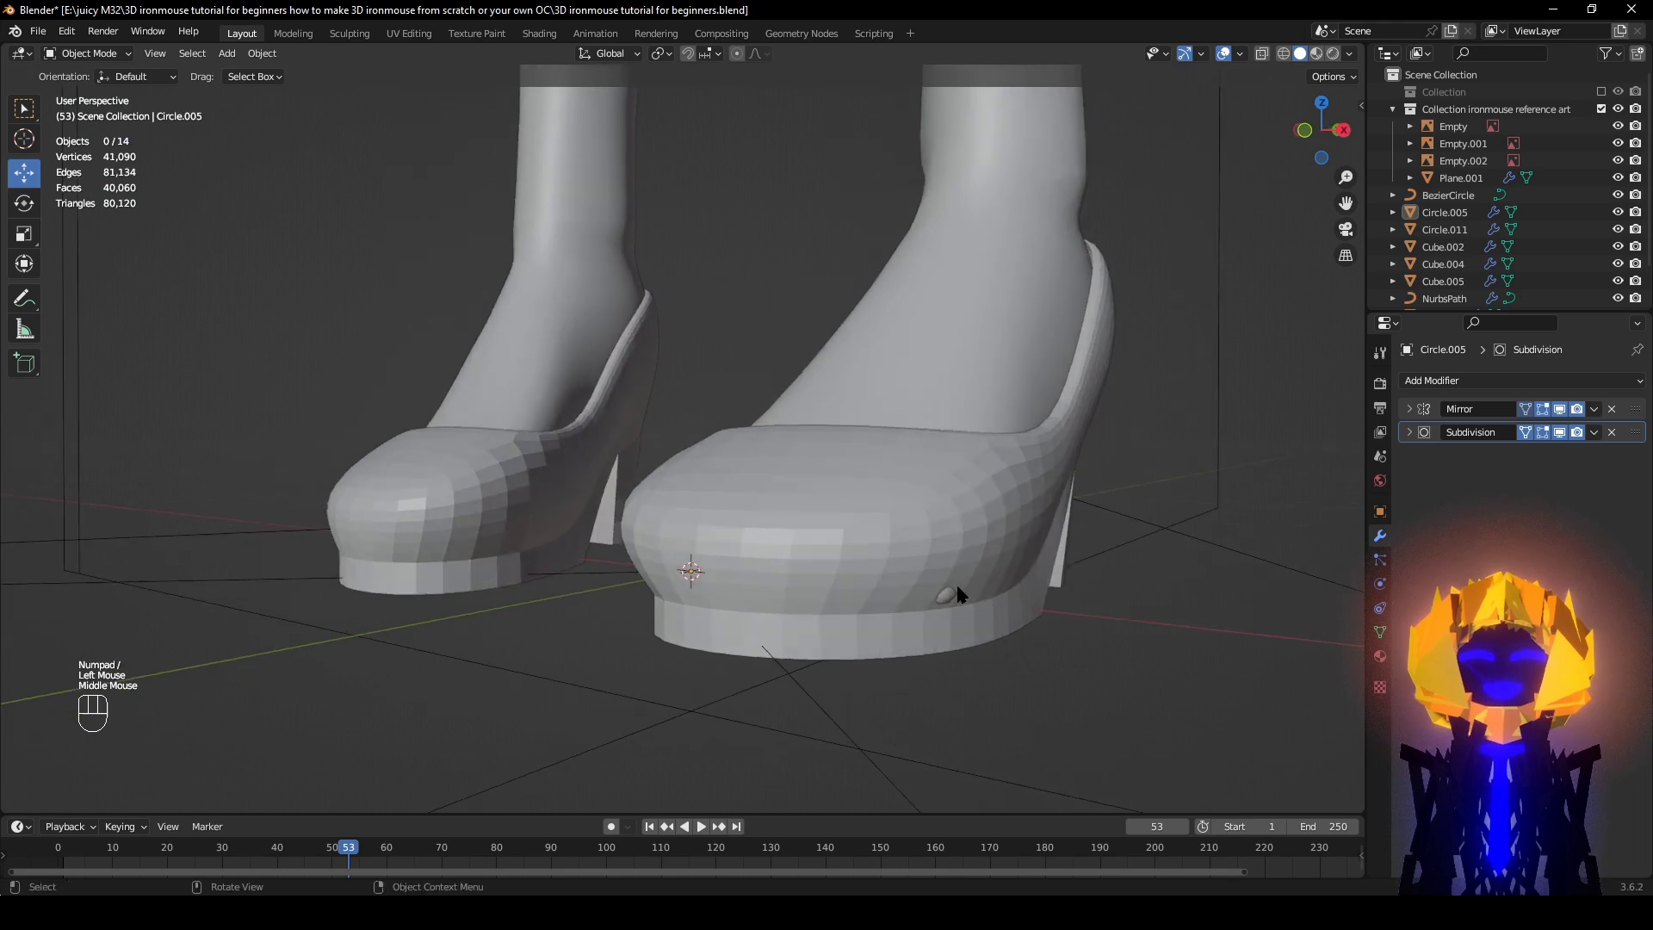
Step: Open the shoe mesh for editing and push two faces at the toe's outer front outward over the protruding toe
left_click(977, 598)
key("Tab")
left_click(913, 584, "shift")
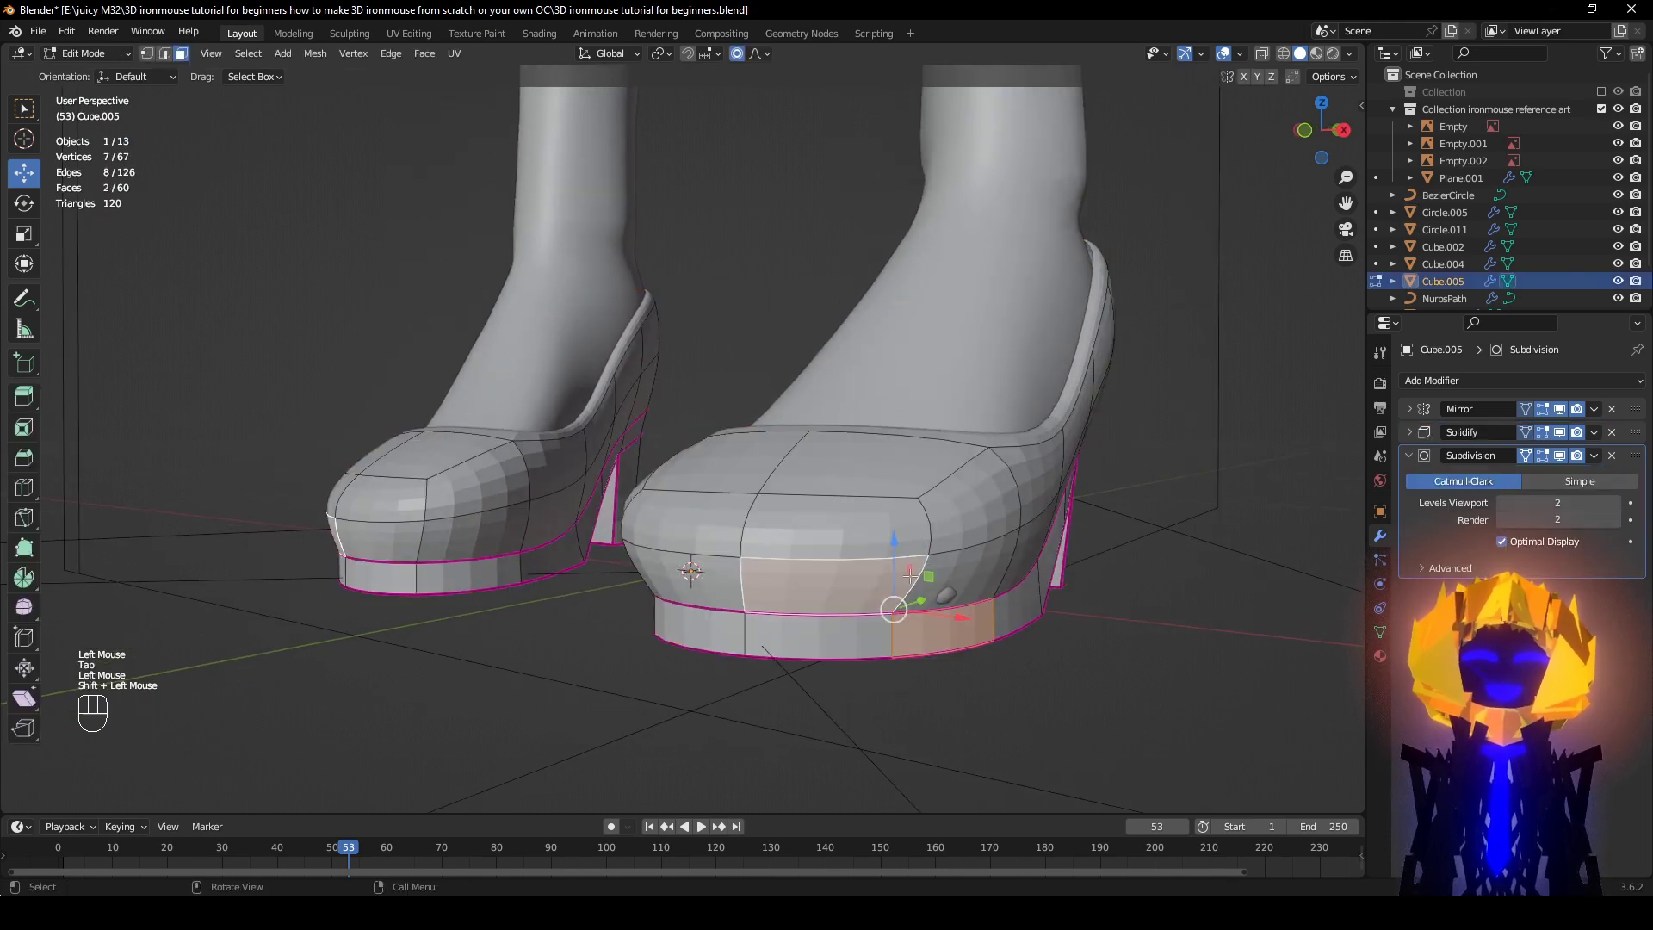
left_click(954, 592)
middle_click_drag(938, 629, 1029, 547)
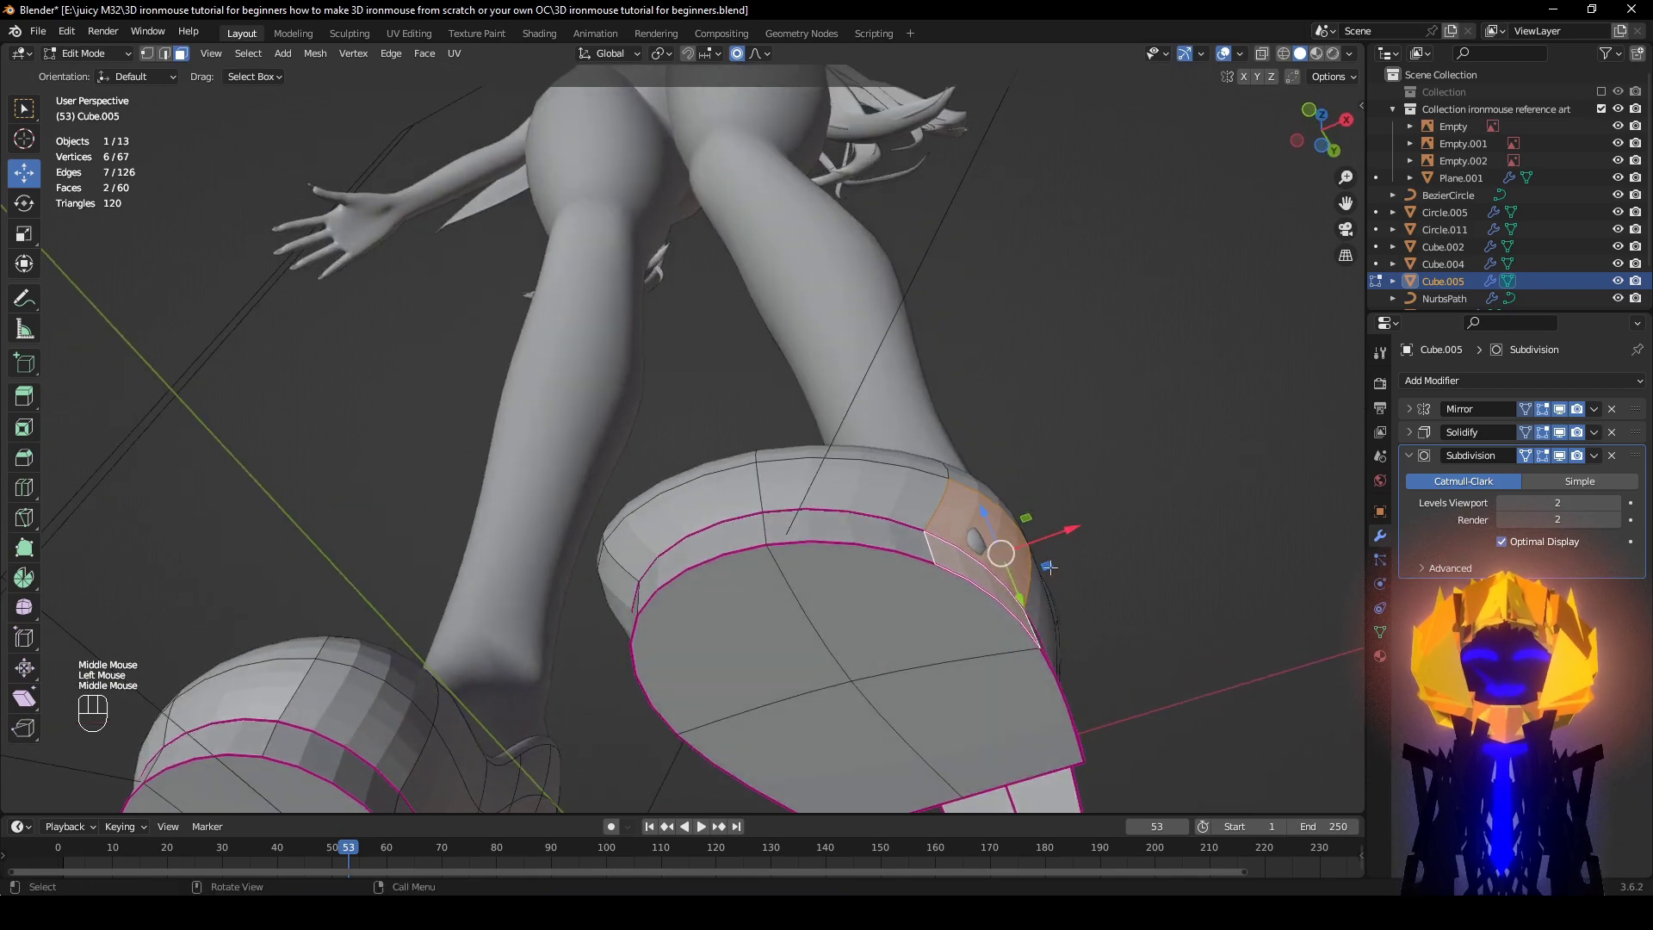
left_click_drag(1048, 567, 1056, 557)
middle_click_drag(1055, 557, 663, 387)
Step: Select the entire shoe mesh and frame it in the front view
scroll(692, 743, "down", 2)
middle_click_drag(693, 482, 821, 512)
scroll(683, 637, "up", 2)
scroll(756, 710, "down", 1)
key("a")
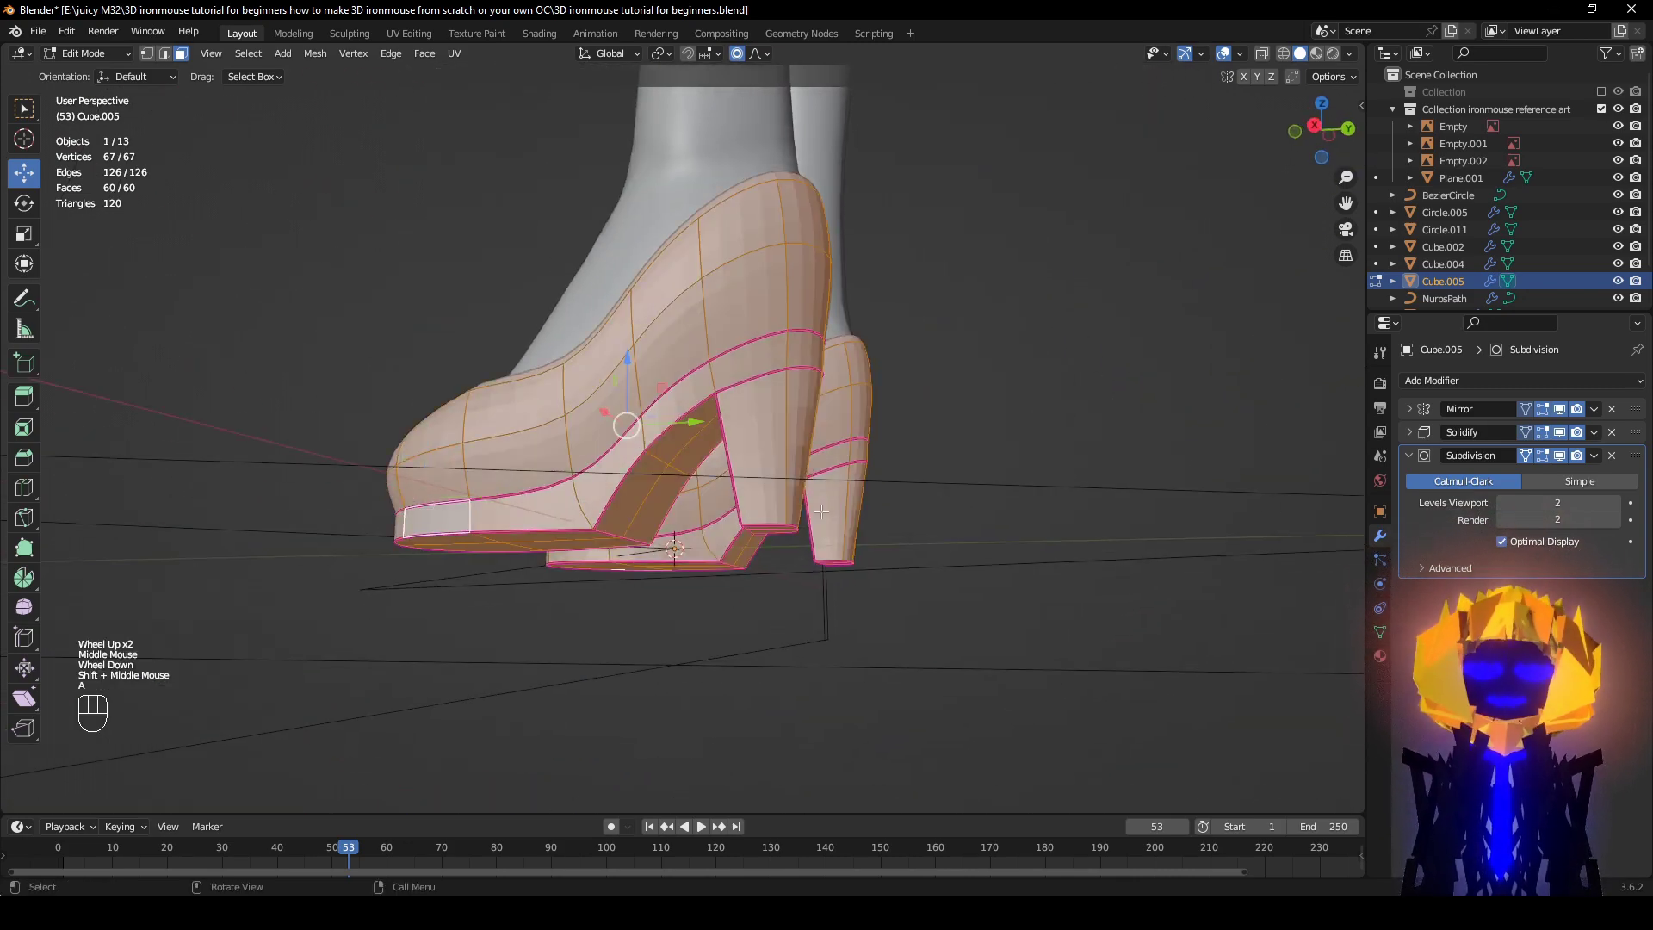
key("KP_1")
key("KP_Decimal")
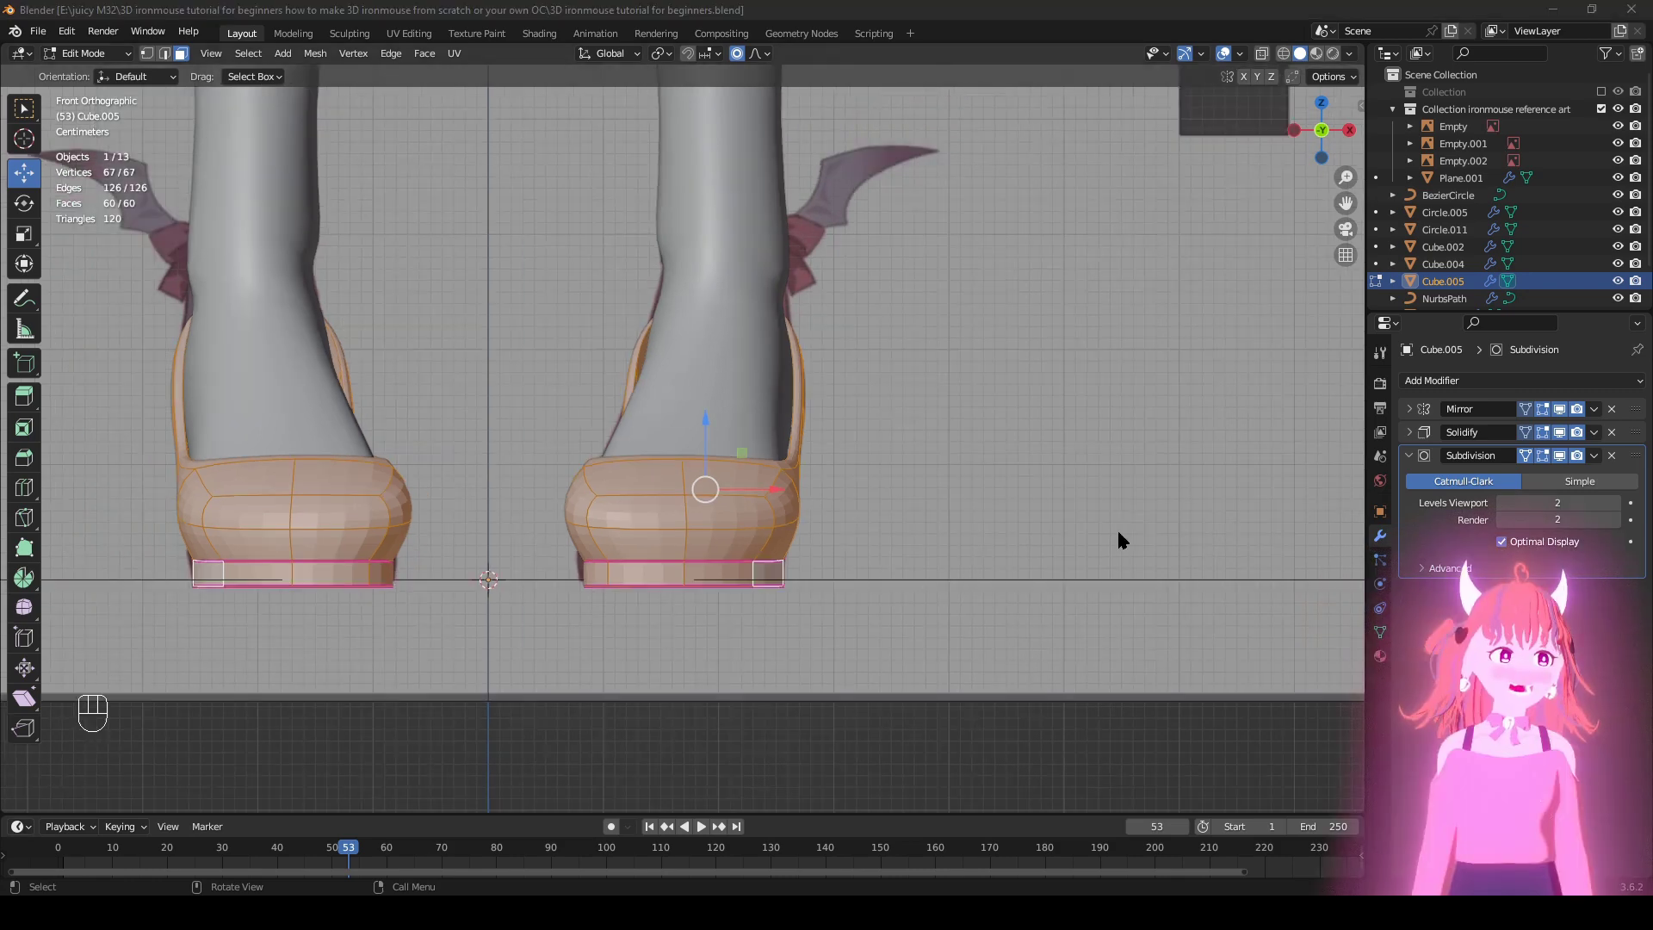
Step: Select two neighbouring vertices on the back of the shoe above the heel and fatten them outward by about 0.003 m
middle_click_drag(1118, 529, 829, 539)
middle_click_drag(860, 362, 637, 374)
scroll(637, 374, "up", 1)
left_click(641, 374)
left_click(640, 366, "shift")
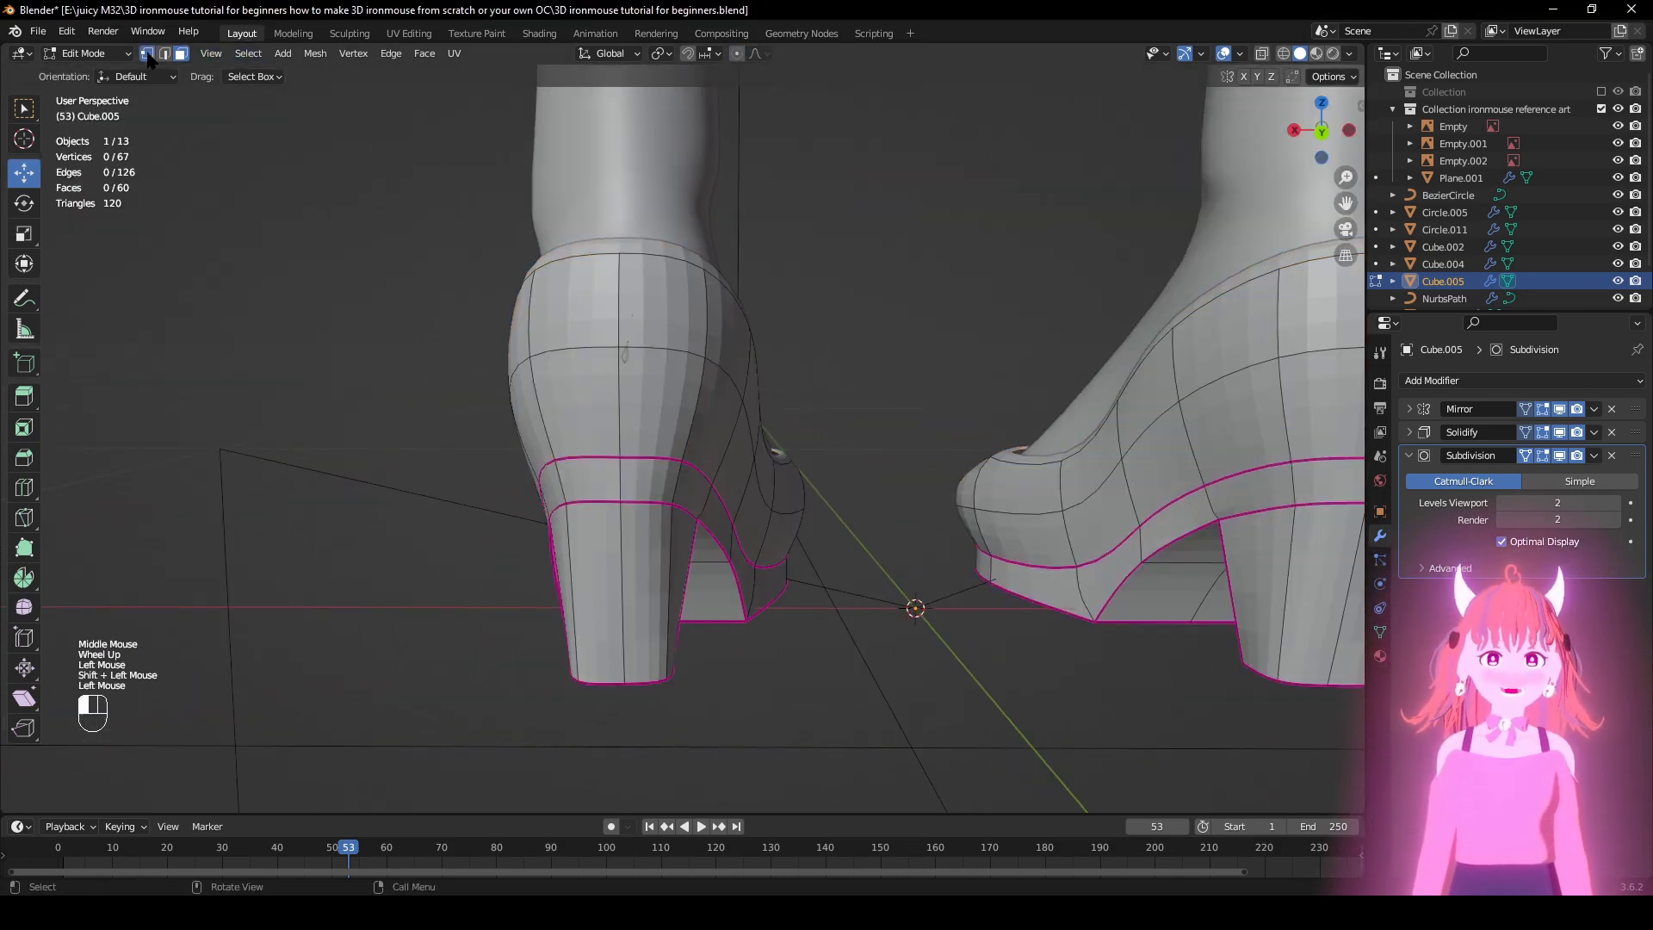
key("alt+s")
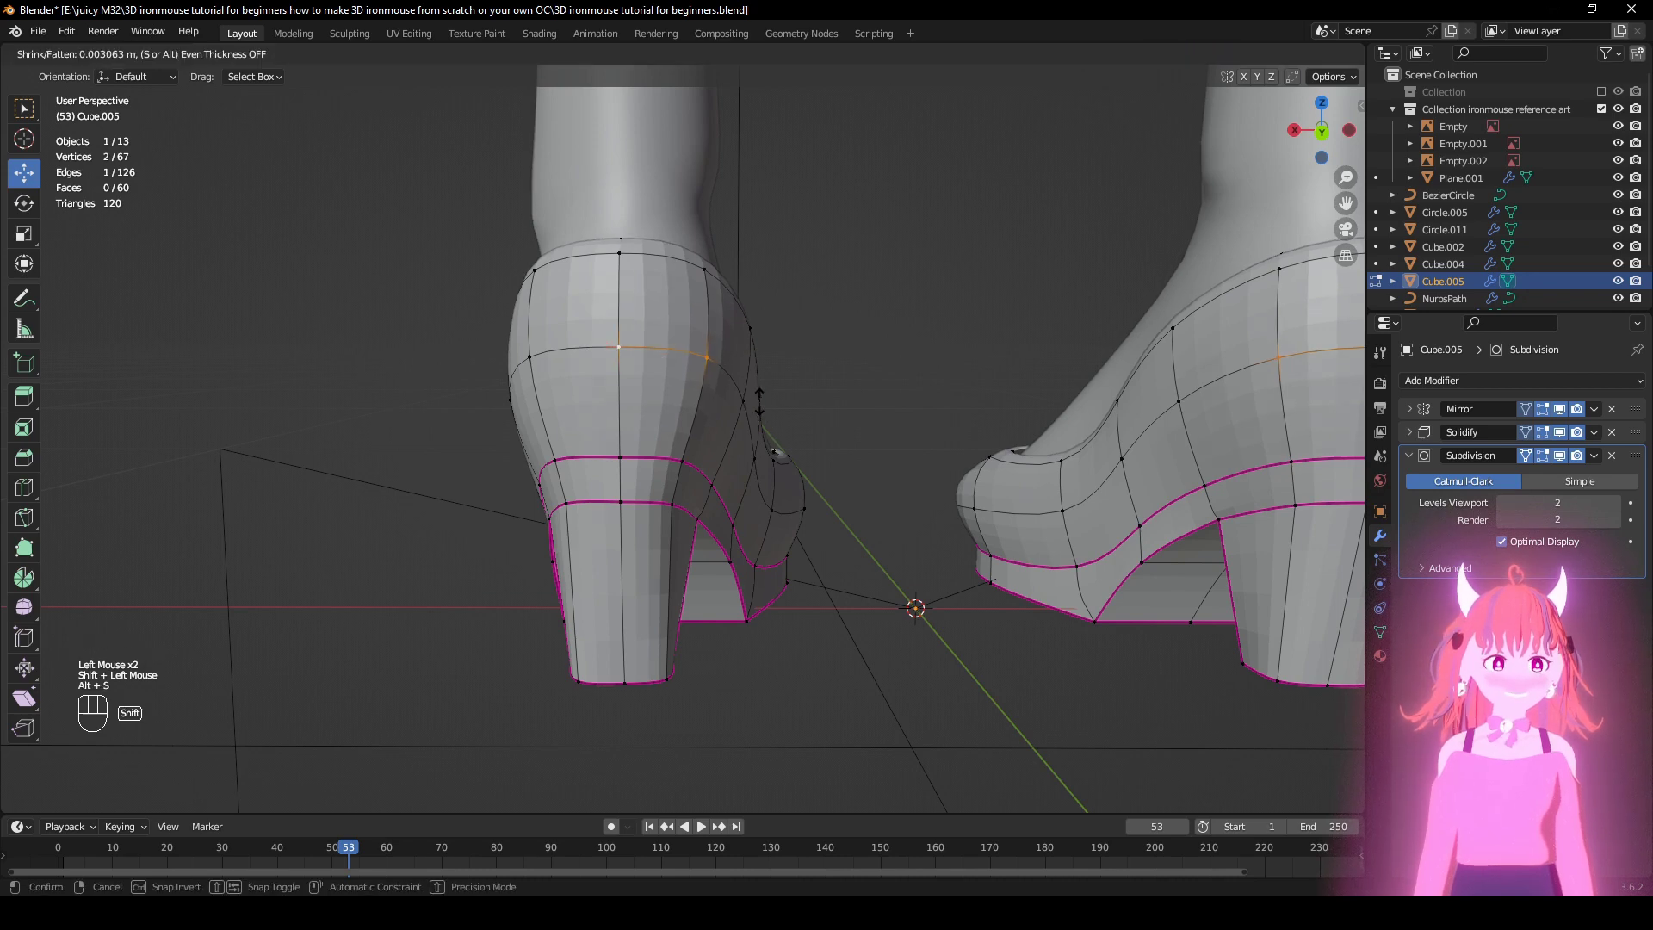
Step: Fatten a single vertex on the rear side of the shoe outward by about 0.001 m
middle_click_drag(759, 400, 844, 413)
scroll(843, 413, "up", 2)
left_click(775, 476)
key("alt+s")
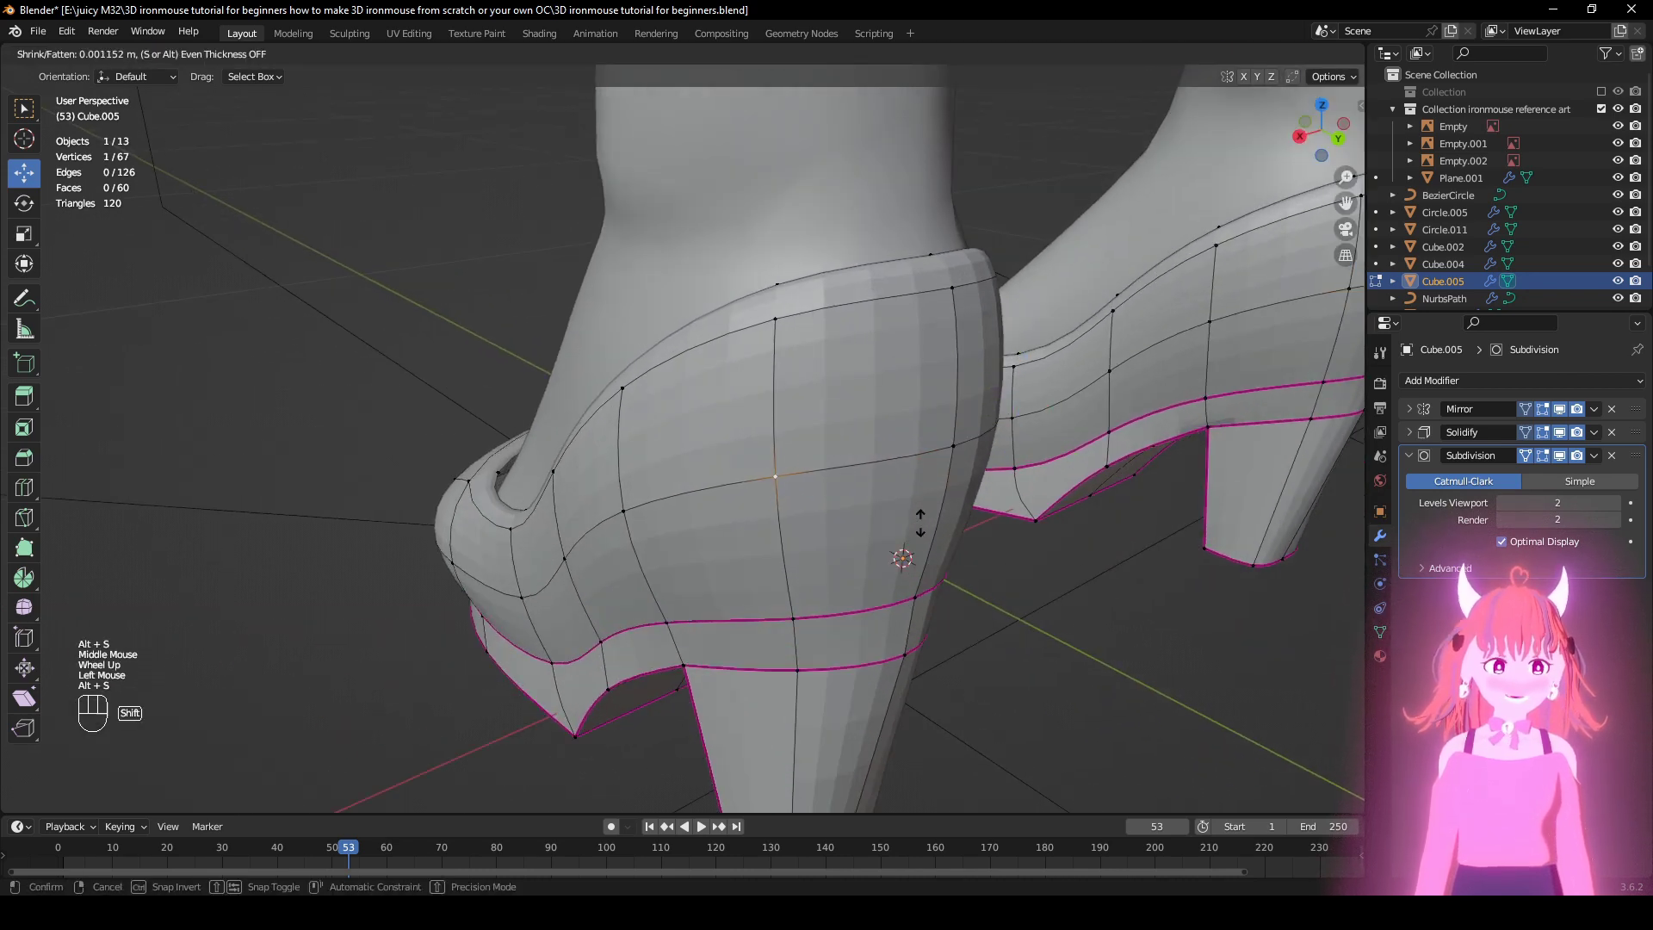
left_click(920, 523)
Step: In the right side view, reposition the vertex at the back of the heel's upper edge and one vertex at the heel's base
scroll(921, 525, "down", 3)
middle_click_drag(895, 527, 981, 517)
left_click(963, 444)
middle_click_drag(969, 456, 1016, 477, "alt")
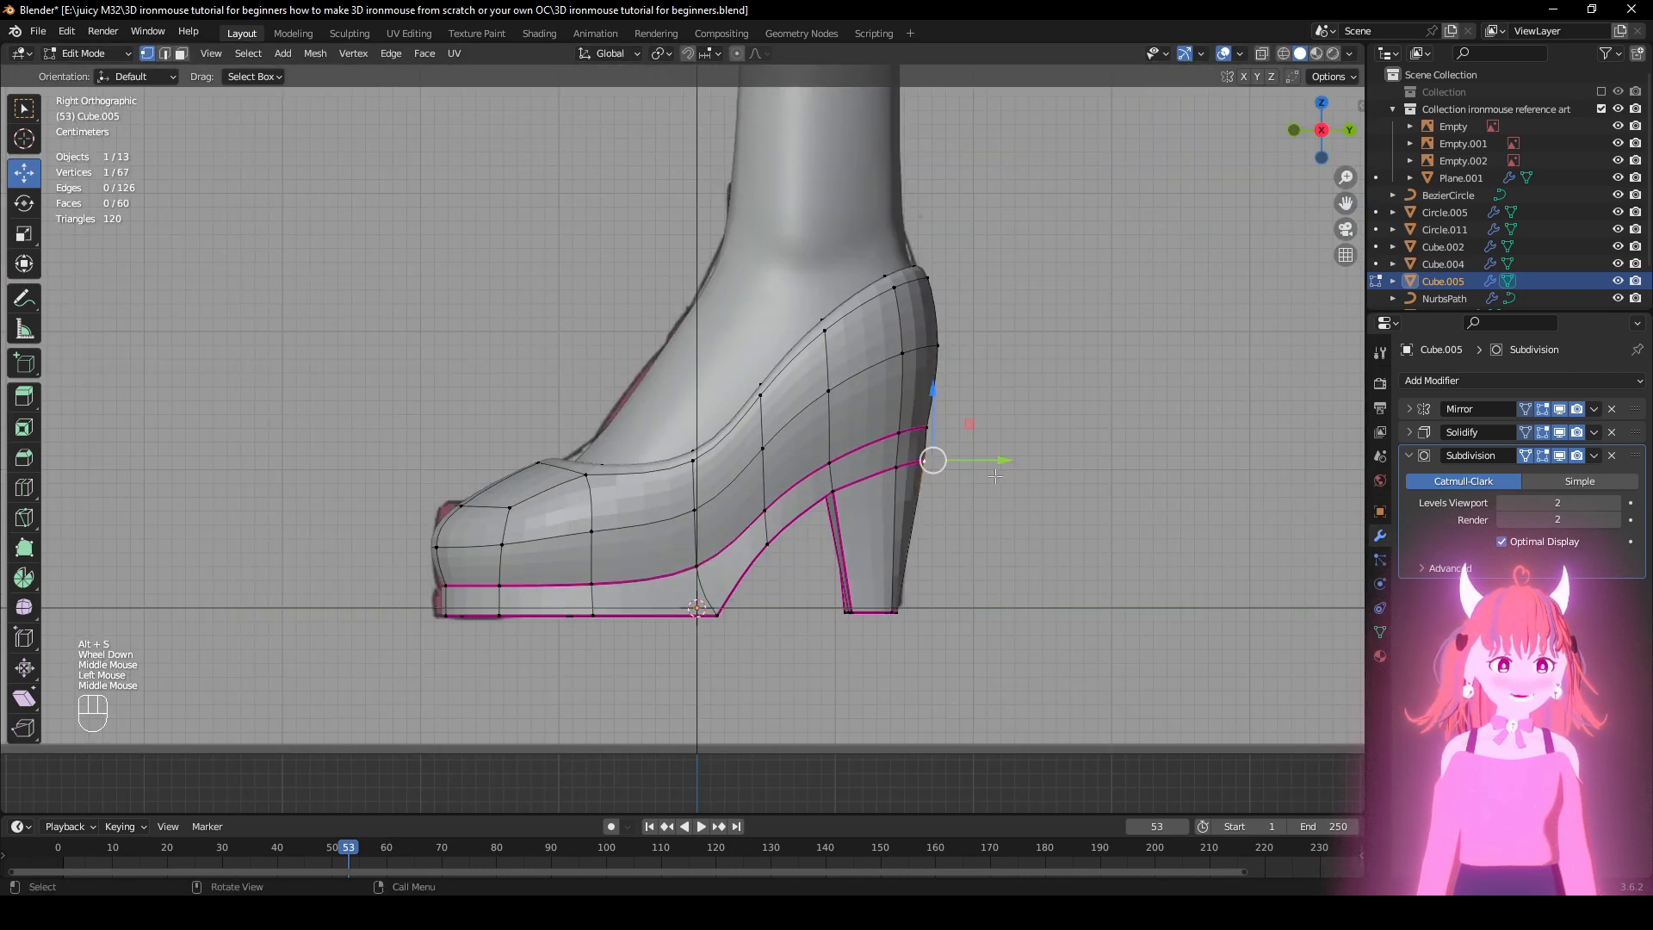
key("g")
left_click(922, 457)
middle_click_drag(922, 458, 790, 536)
scroll(889, 436, "up", 2)
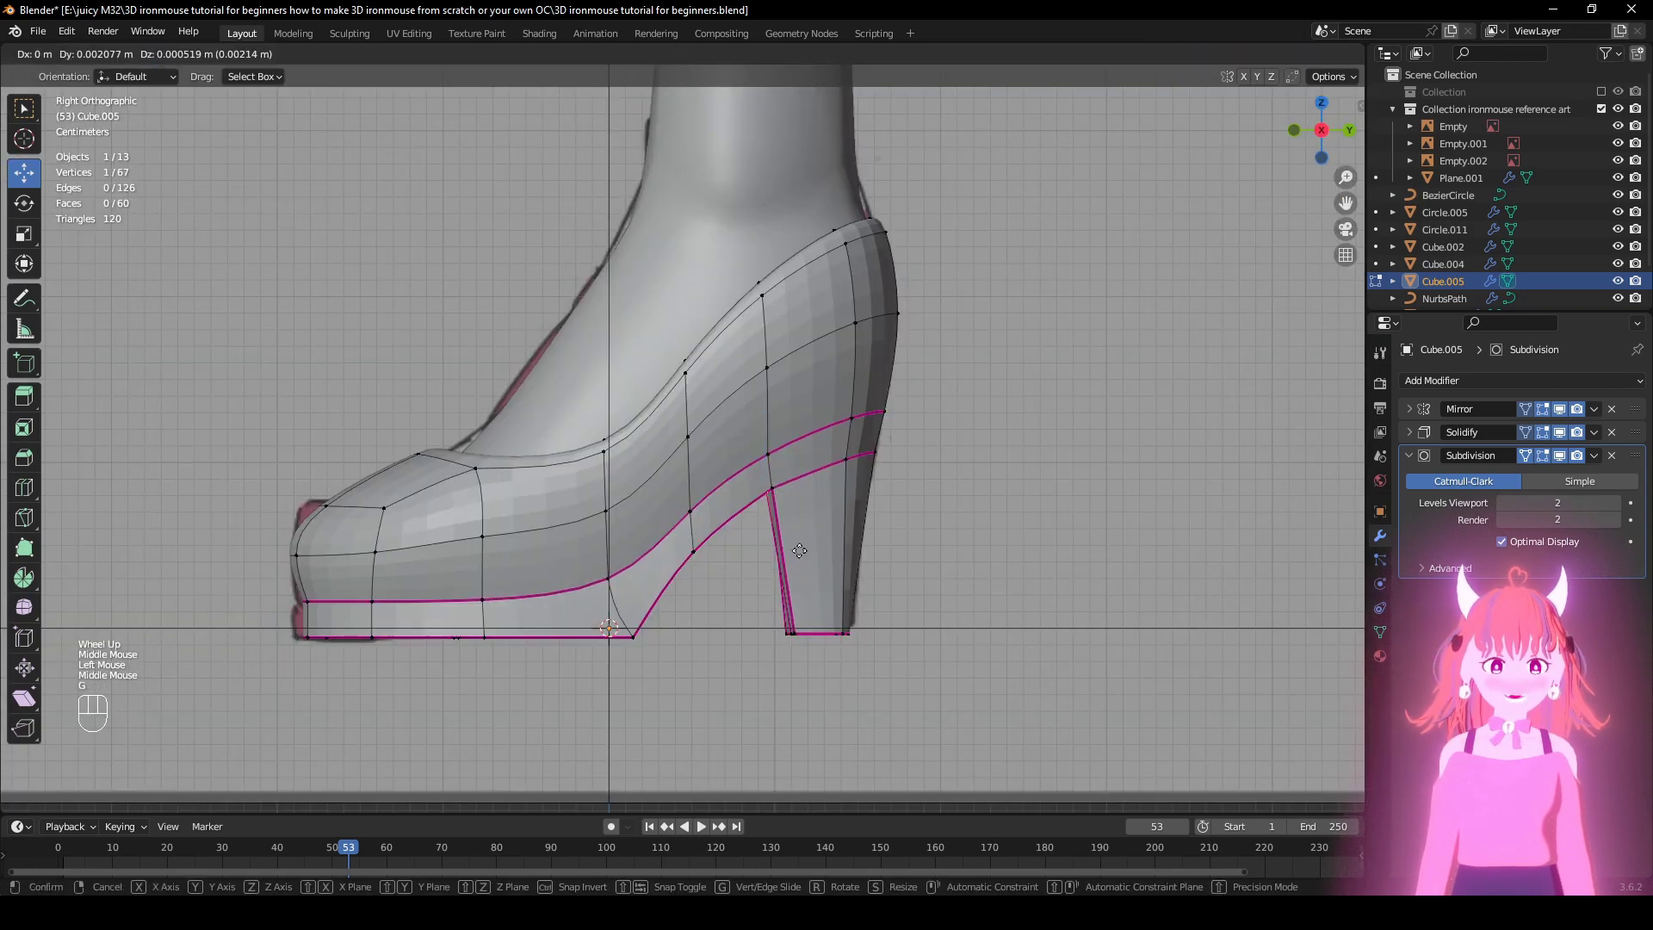
left_click(802, 548)
Step: Align the three vertices at the heel's lower front edge by scaling them to 0 along Y
middle_click_drag(801, 549, 751, 398, "shift")
scroll(750, 397, "up", 2)
left_click_drag(739, 522, 772, 492)
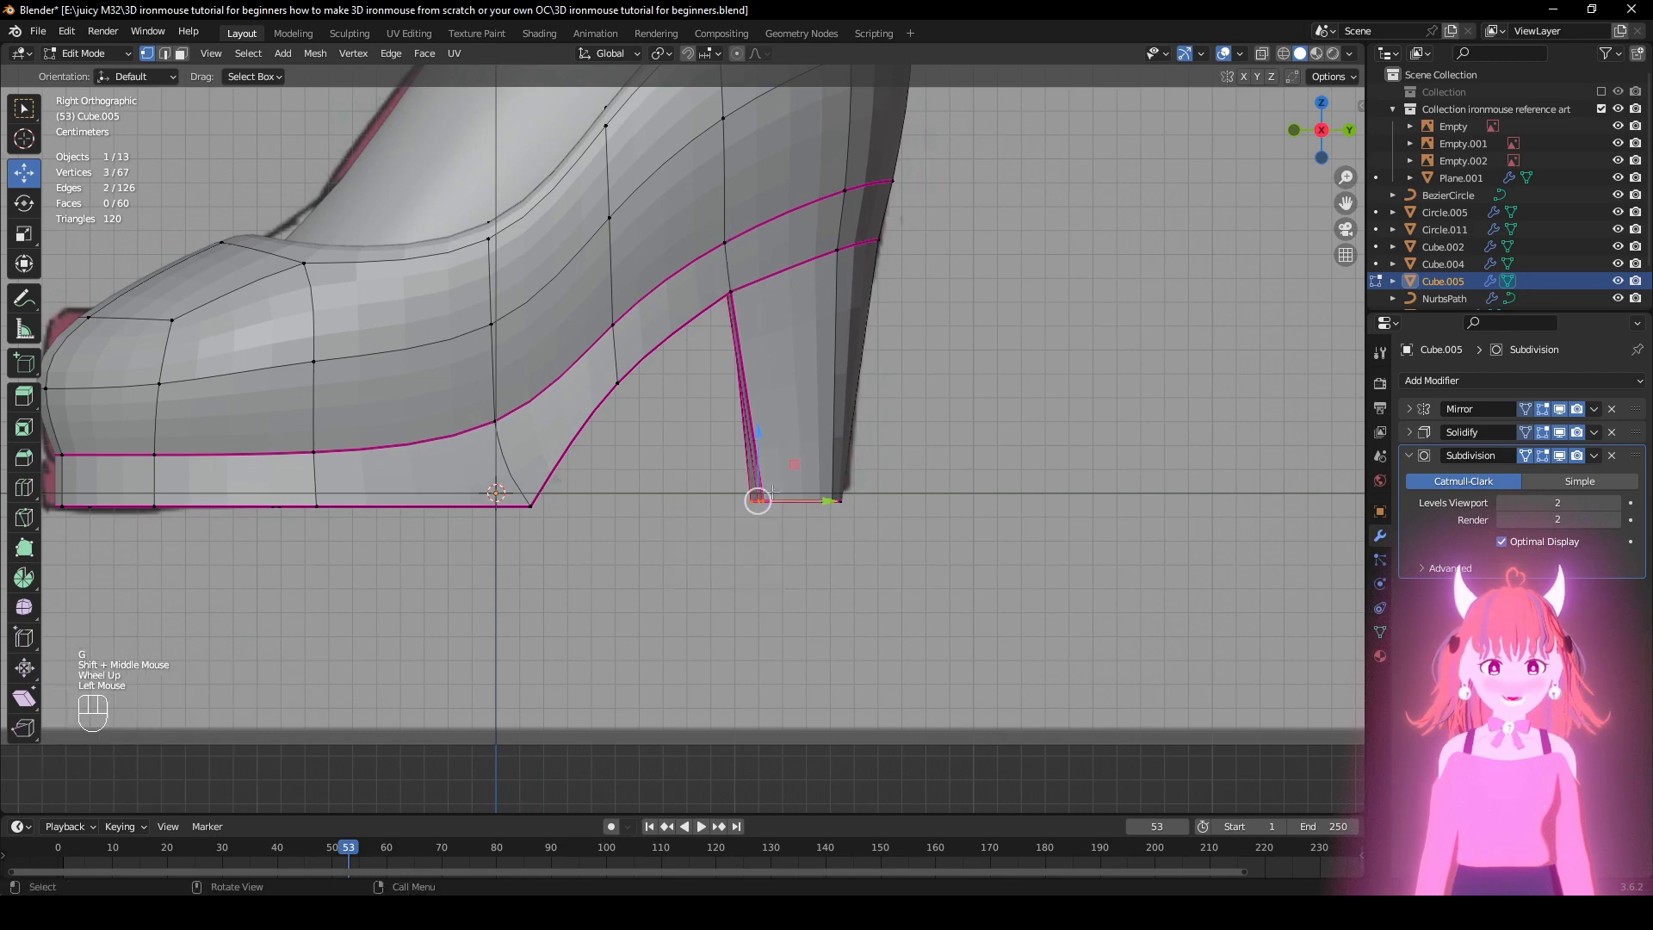
key("s")
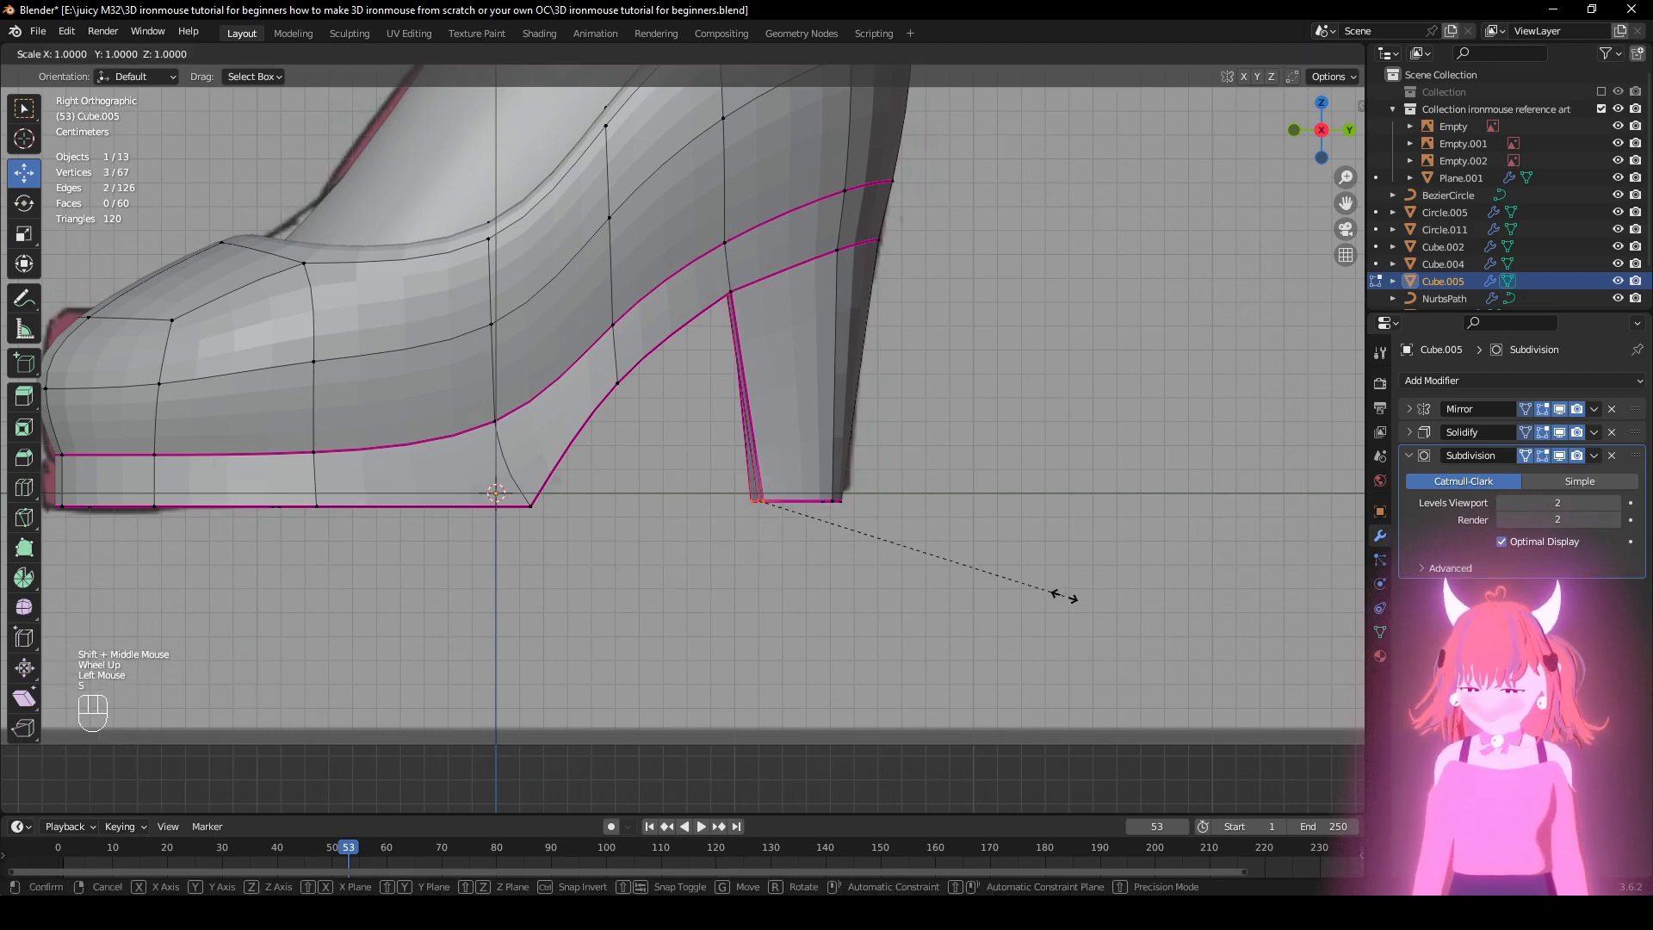
key("y")
key("0")
key("Return")
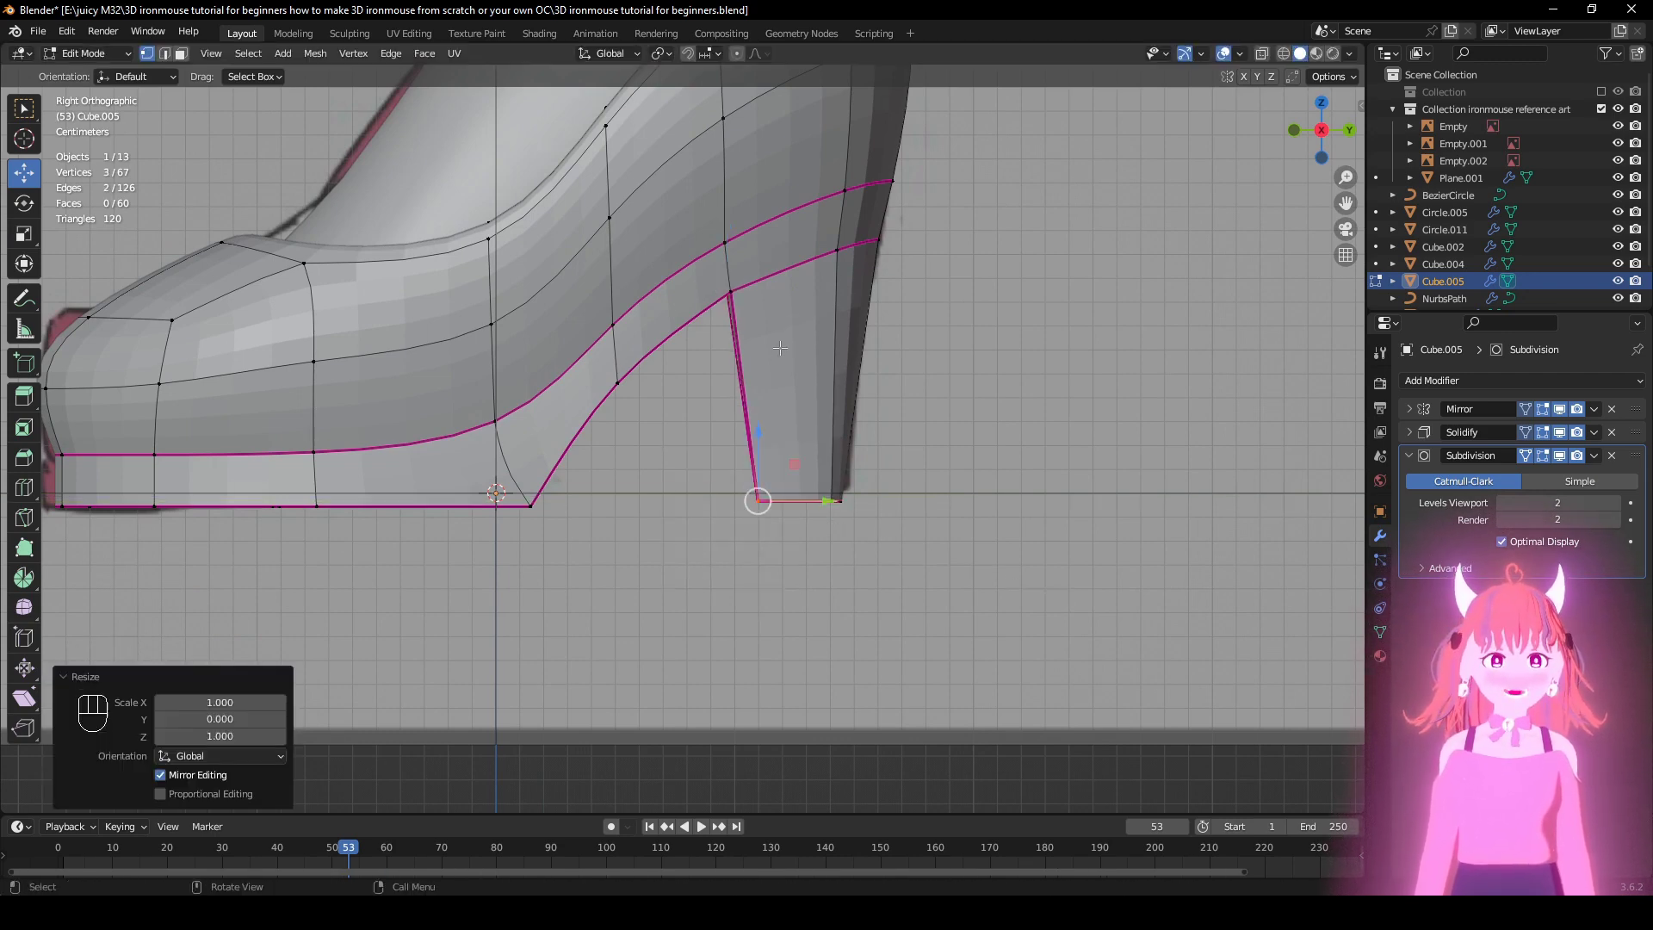
Step: With X-ray on, flatten the three vertices where the heel's front meets the arch to 0 along Y, and restore solid view
key("alt+z")
left_click(730, 292)
key("s")
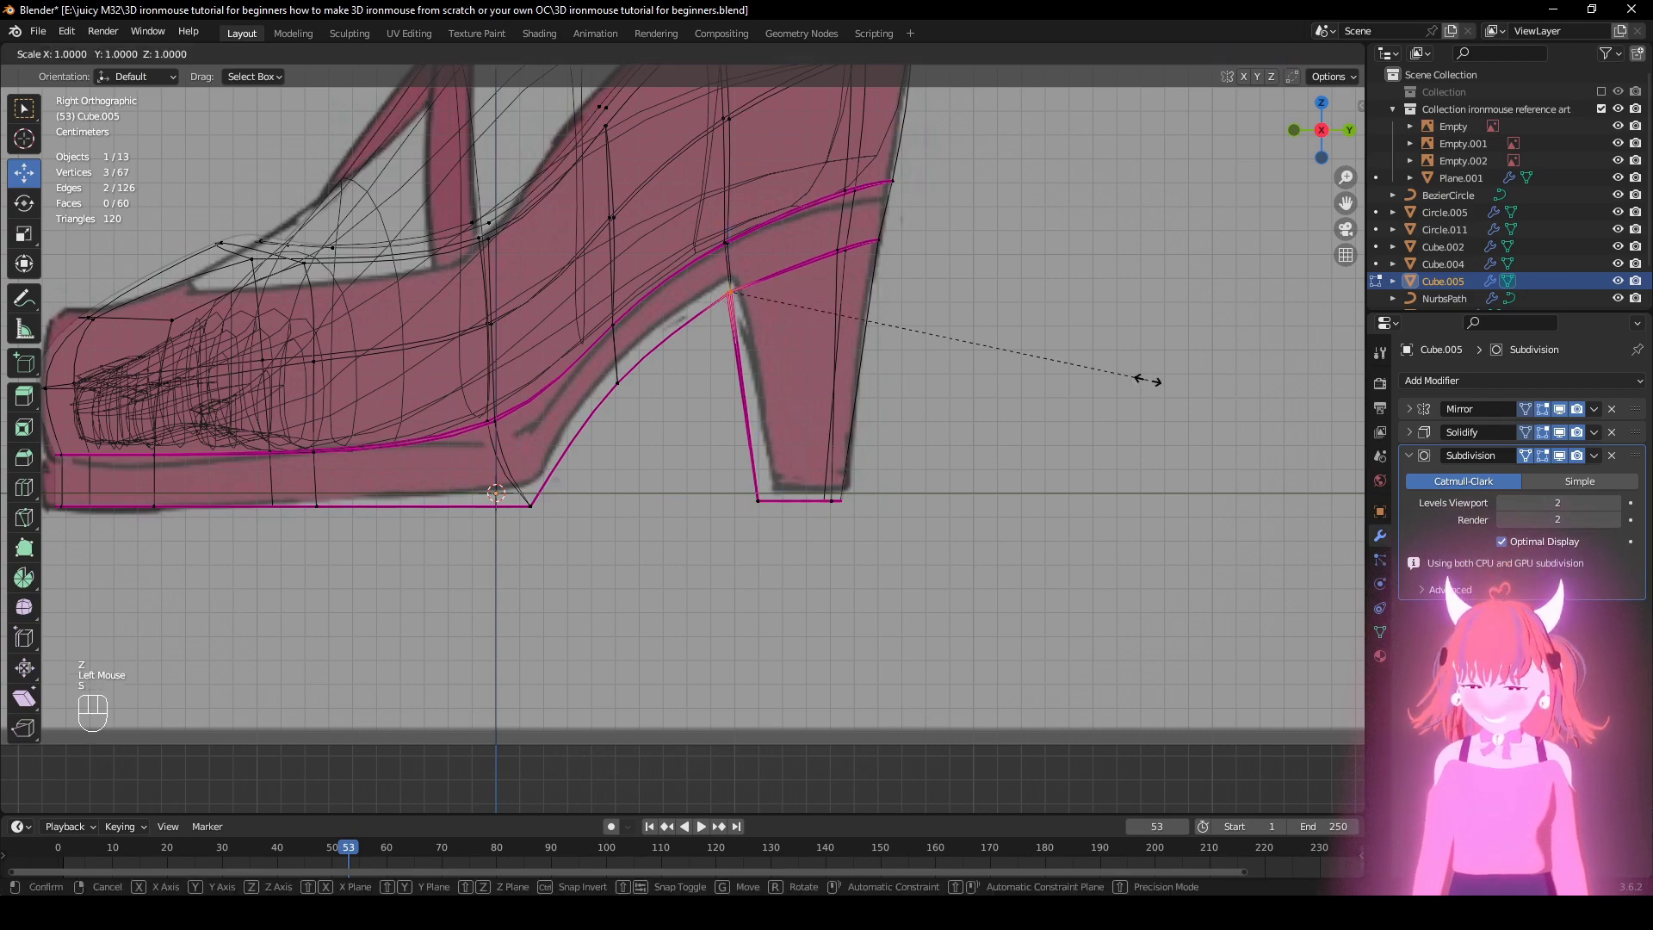
key("y")
key("Return")
key("z")
scroll(682, 439, "down", 2)
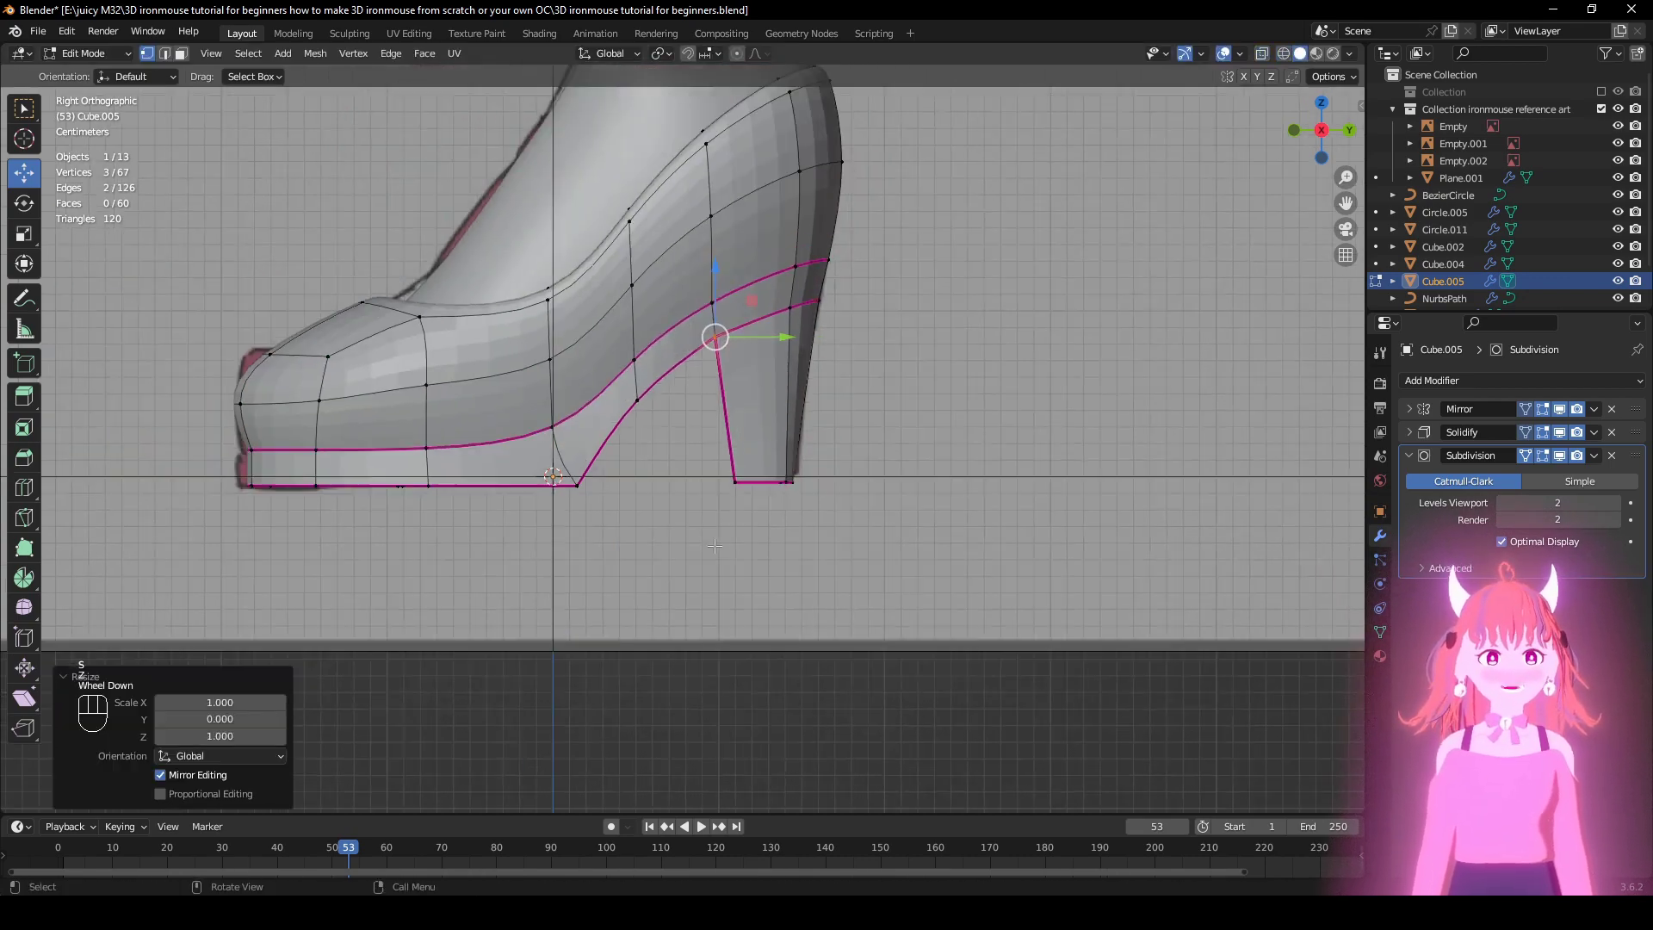
Step: Crease the short vertical edges where the platform sole meets the arch on both sides, with a factor of 1
left_click(577, 485)
left_click(553, 427, "shift")
middle_click_drag(704, 560, 798, 382)
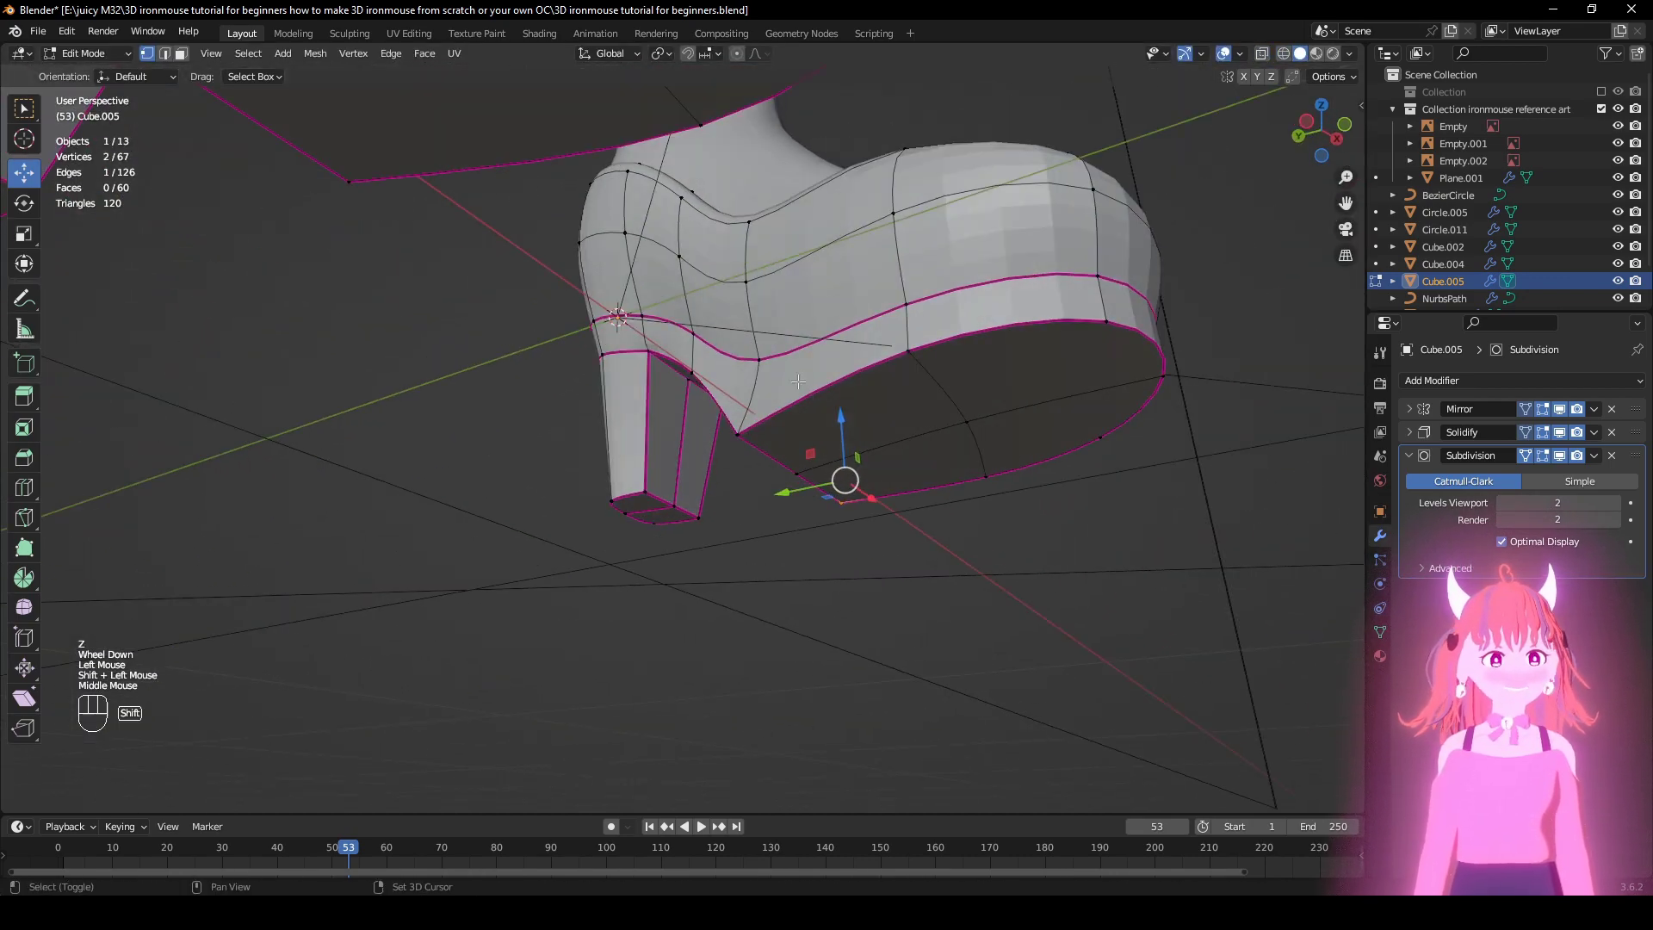
left_click(738, 433, "shift")
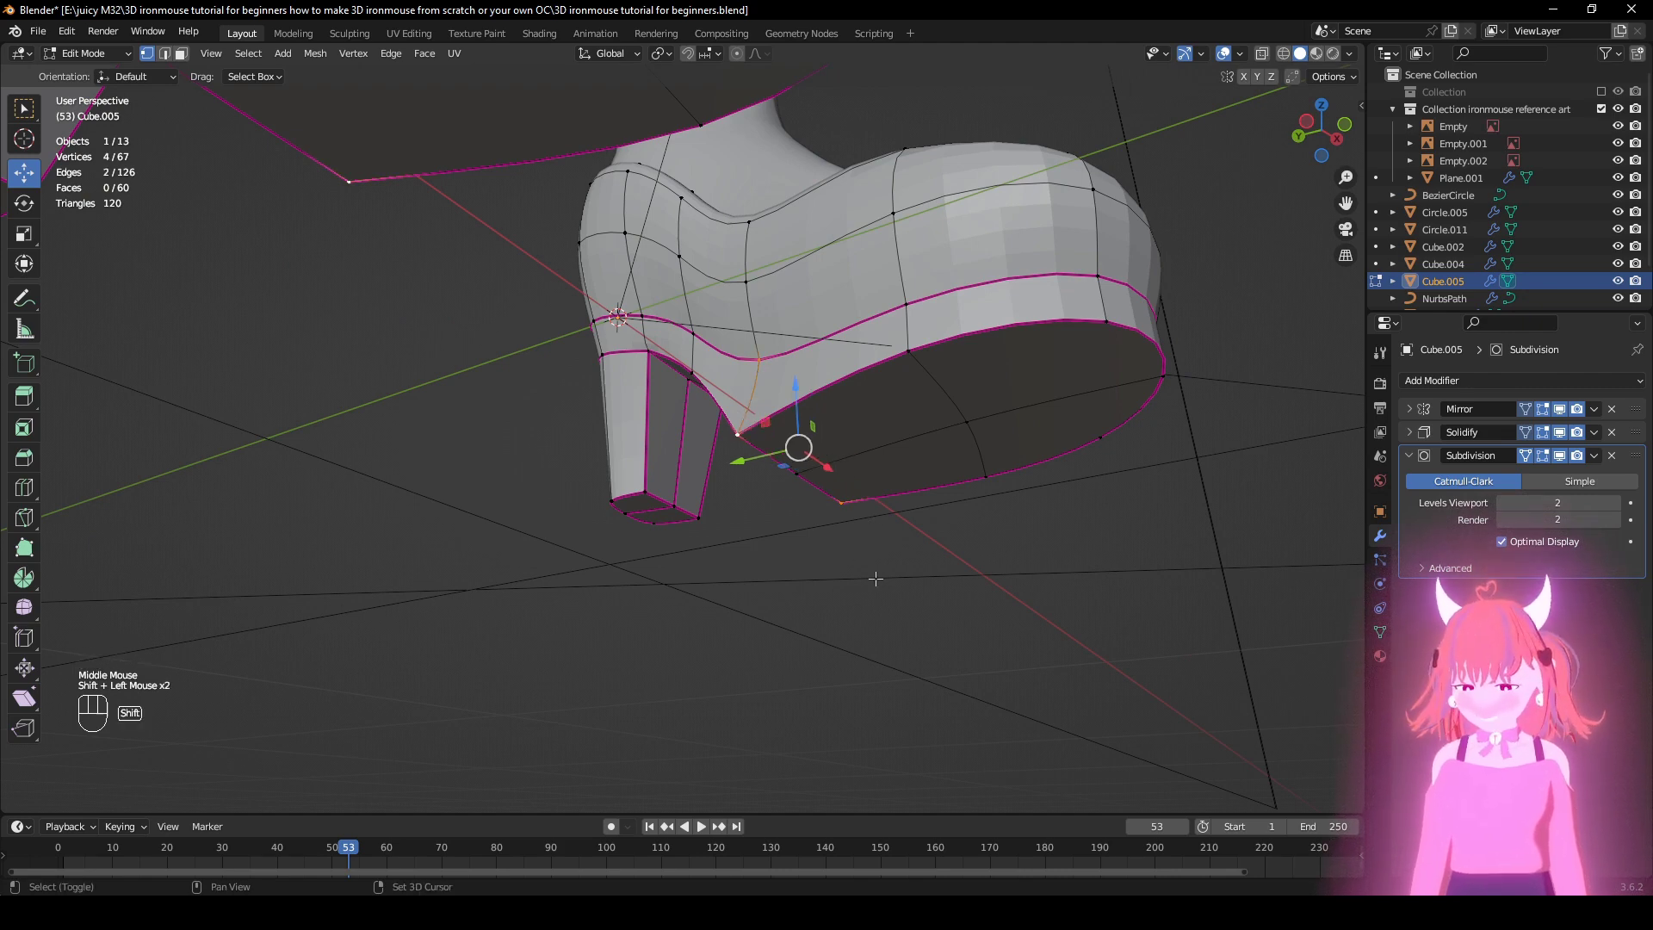
key("shift+e")
left_click(299, 267)
Step: Return to Object Mode and apply Shade Smooth to the shoes
scroll(951, 463, "down", 2)
middle_click_drag(952, 462, 700, 548)
left_click(86, 53)
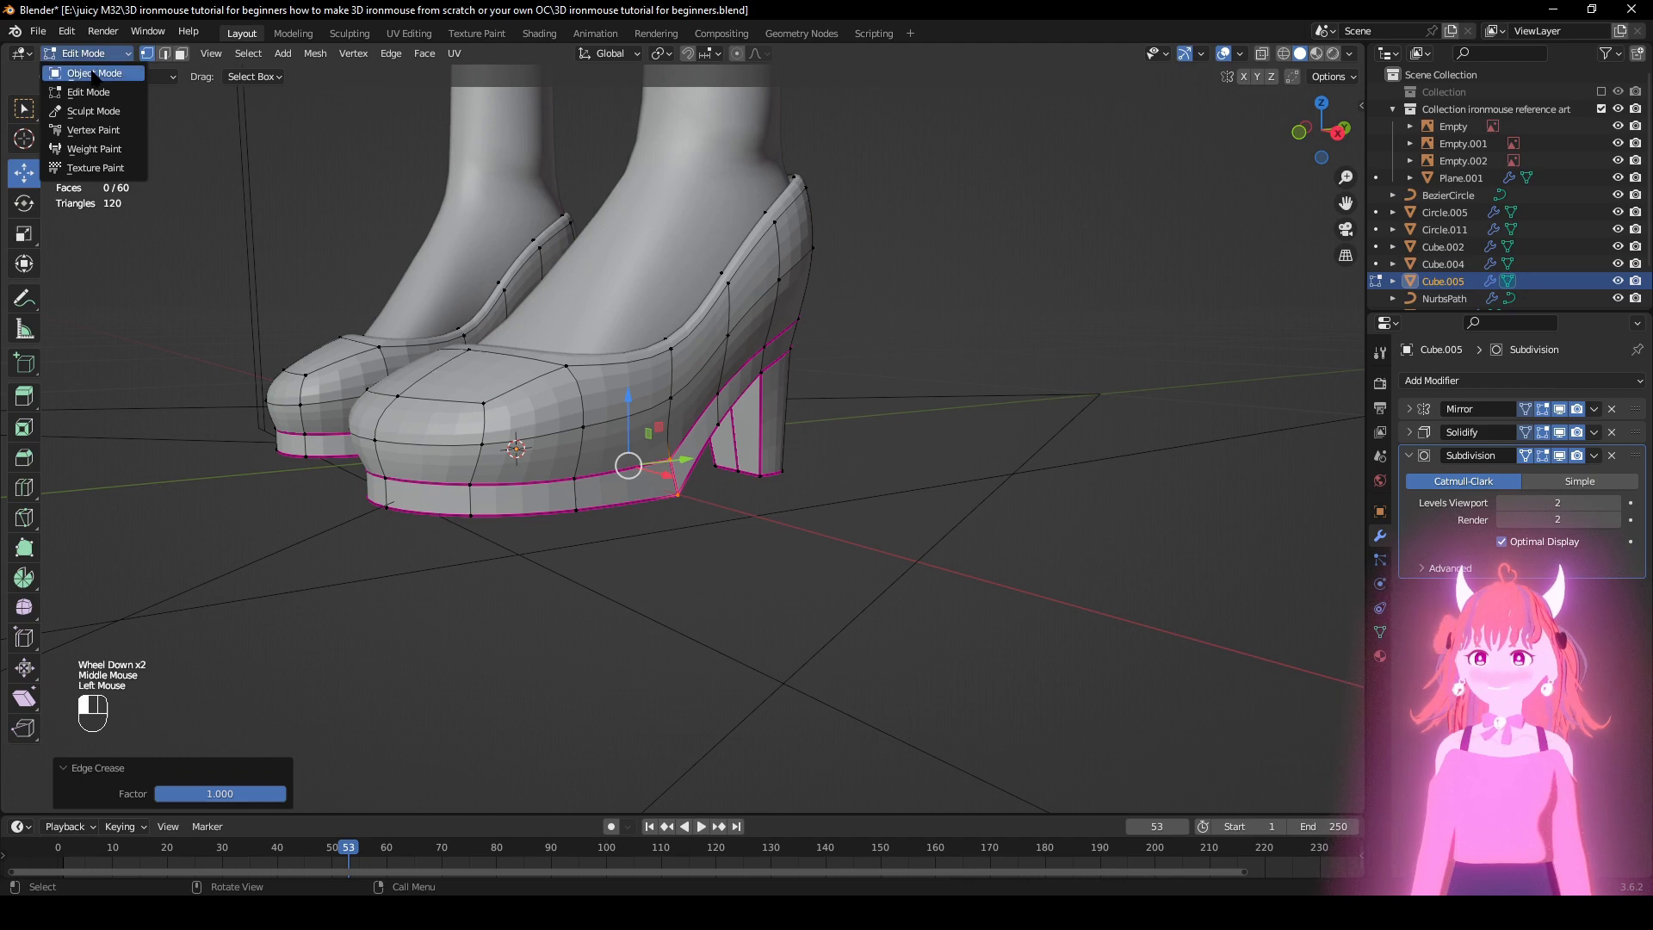
left_click(93, 73)
right_click(861, 456)
left_click(871, 461)
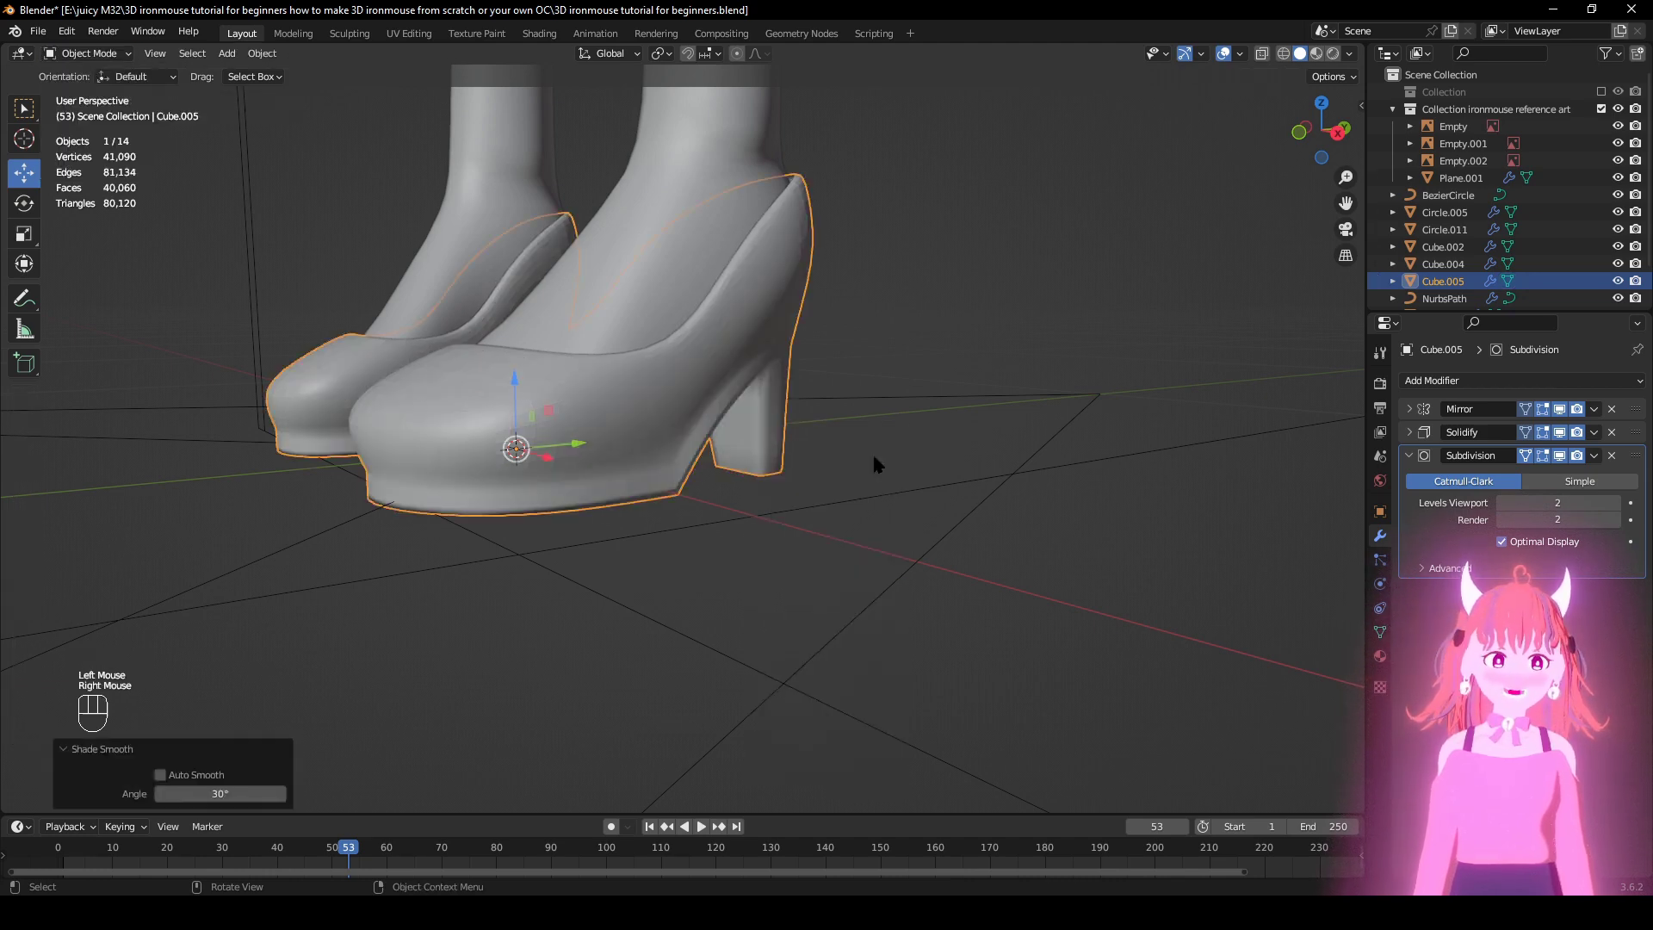
Step: Go back to Edit Mode with edge selection and select the edge loop along the platform's upper border
middle_click_drag(874, 465, 665, 391, "shift")
scroll(665, 391, "down", 1)
left_click(86, 53)
left_click(86, 72)
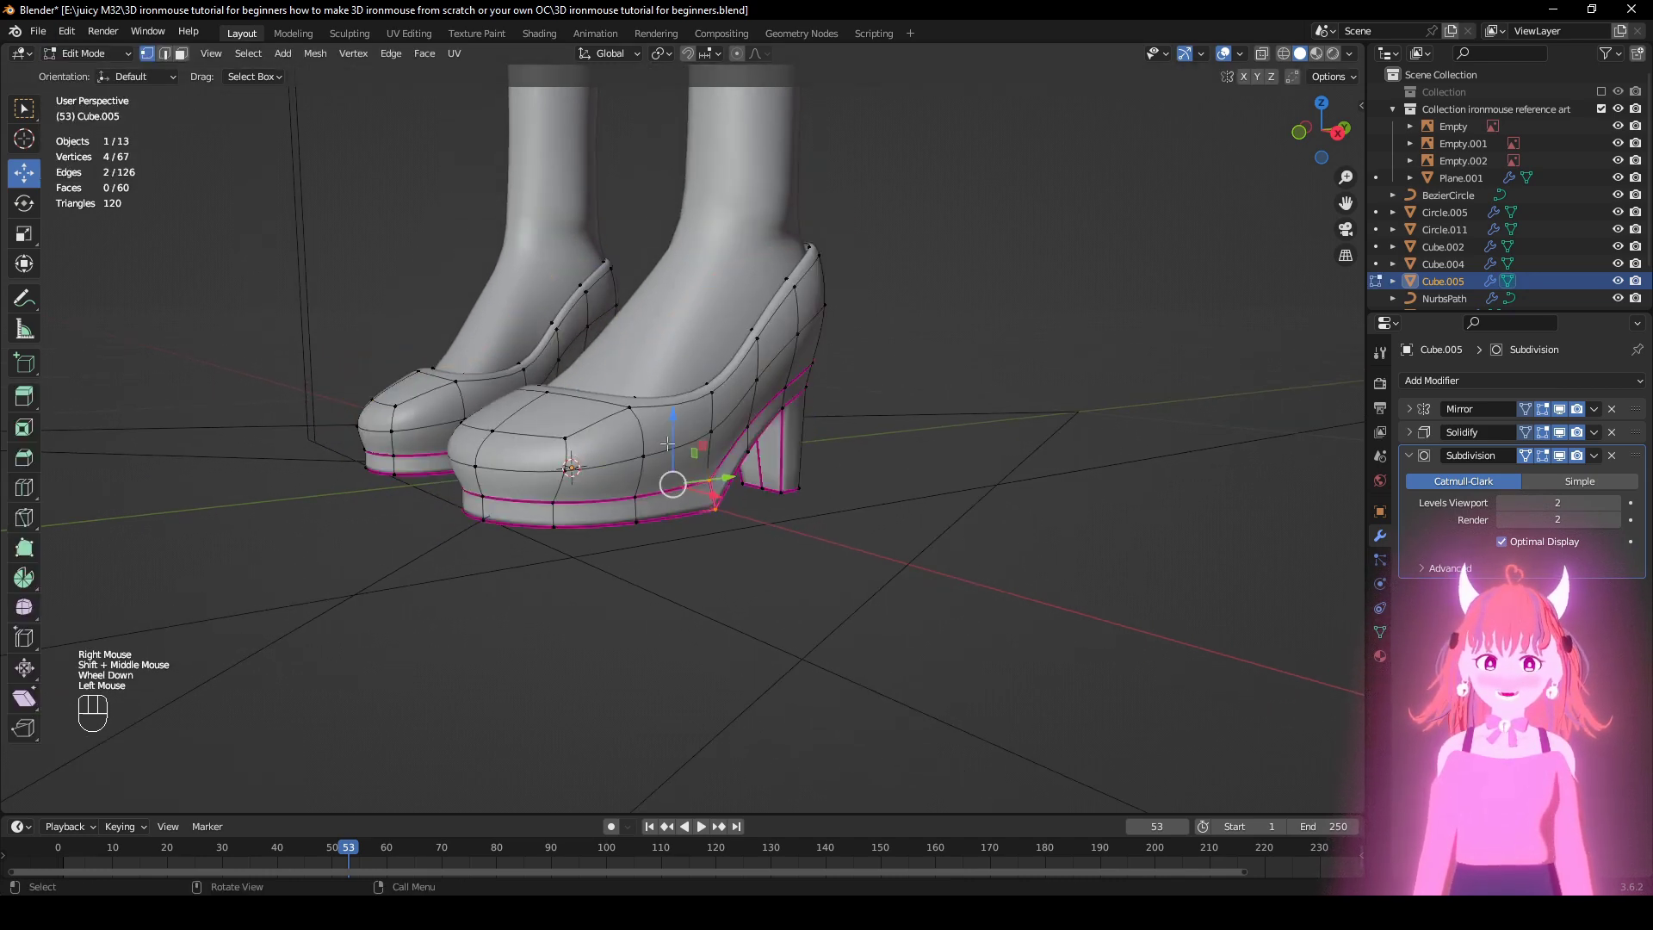
scroll(356, 150, "up", 2)
left_click(164, 54)
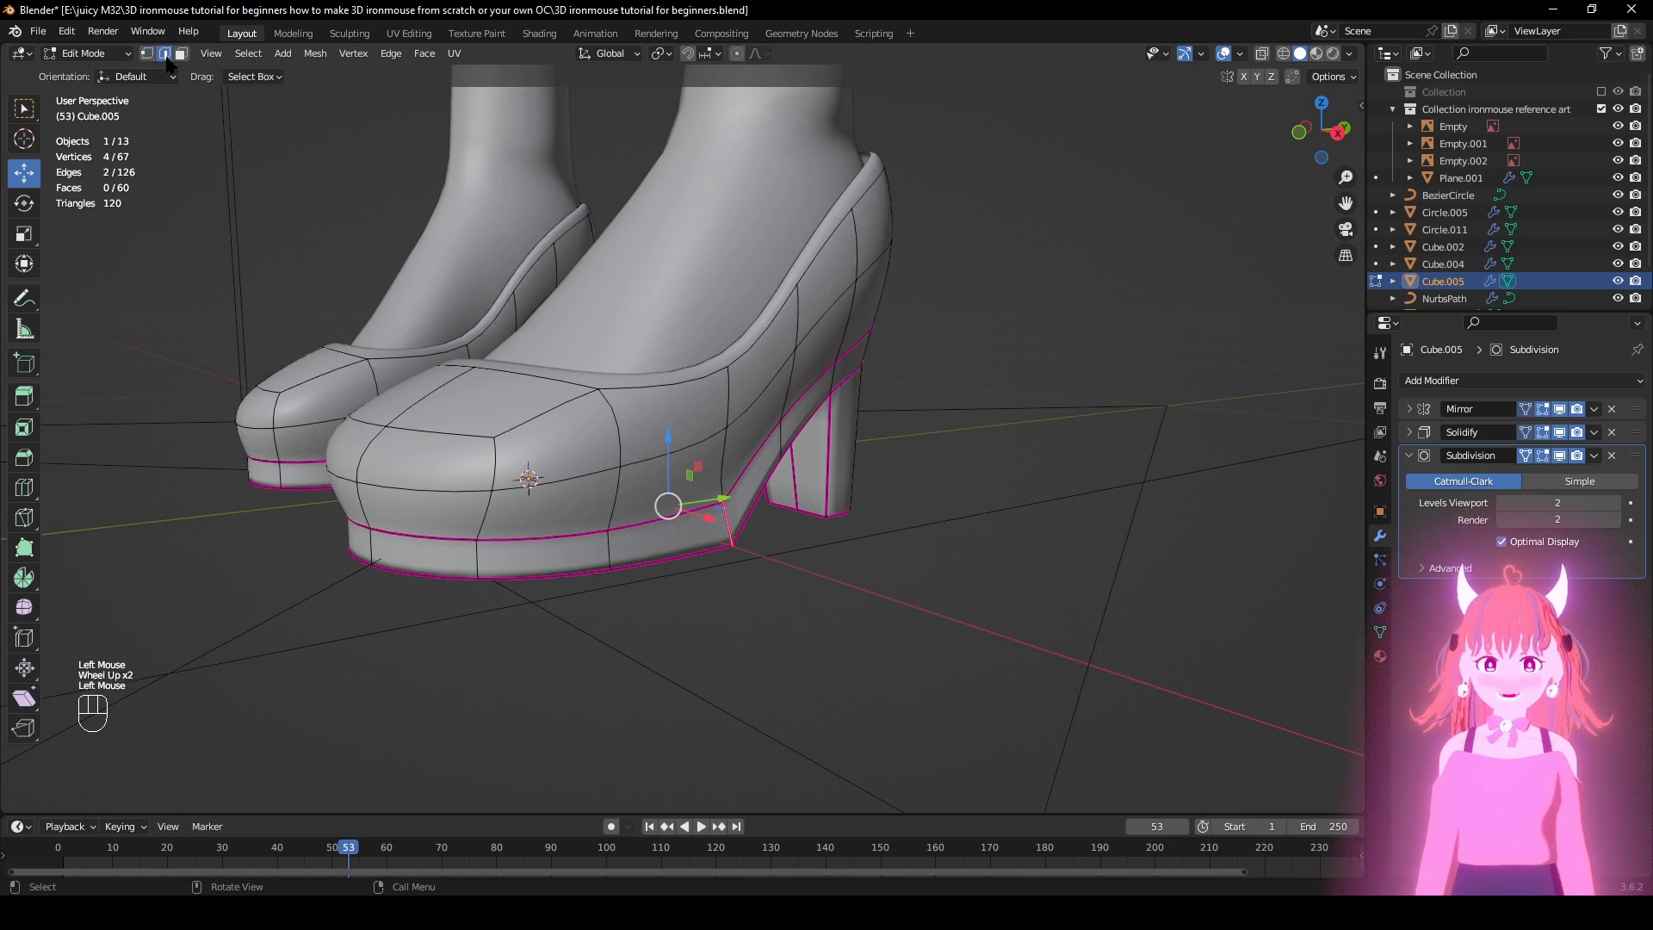
left_click(639, 516, "alt")
middle_click_drag(645, 517, 846, 574)
scroll(915, 522, "down", 1)
key("g")
right_click(958, 519)
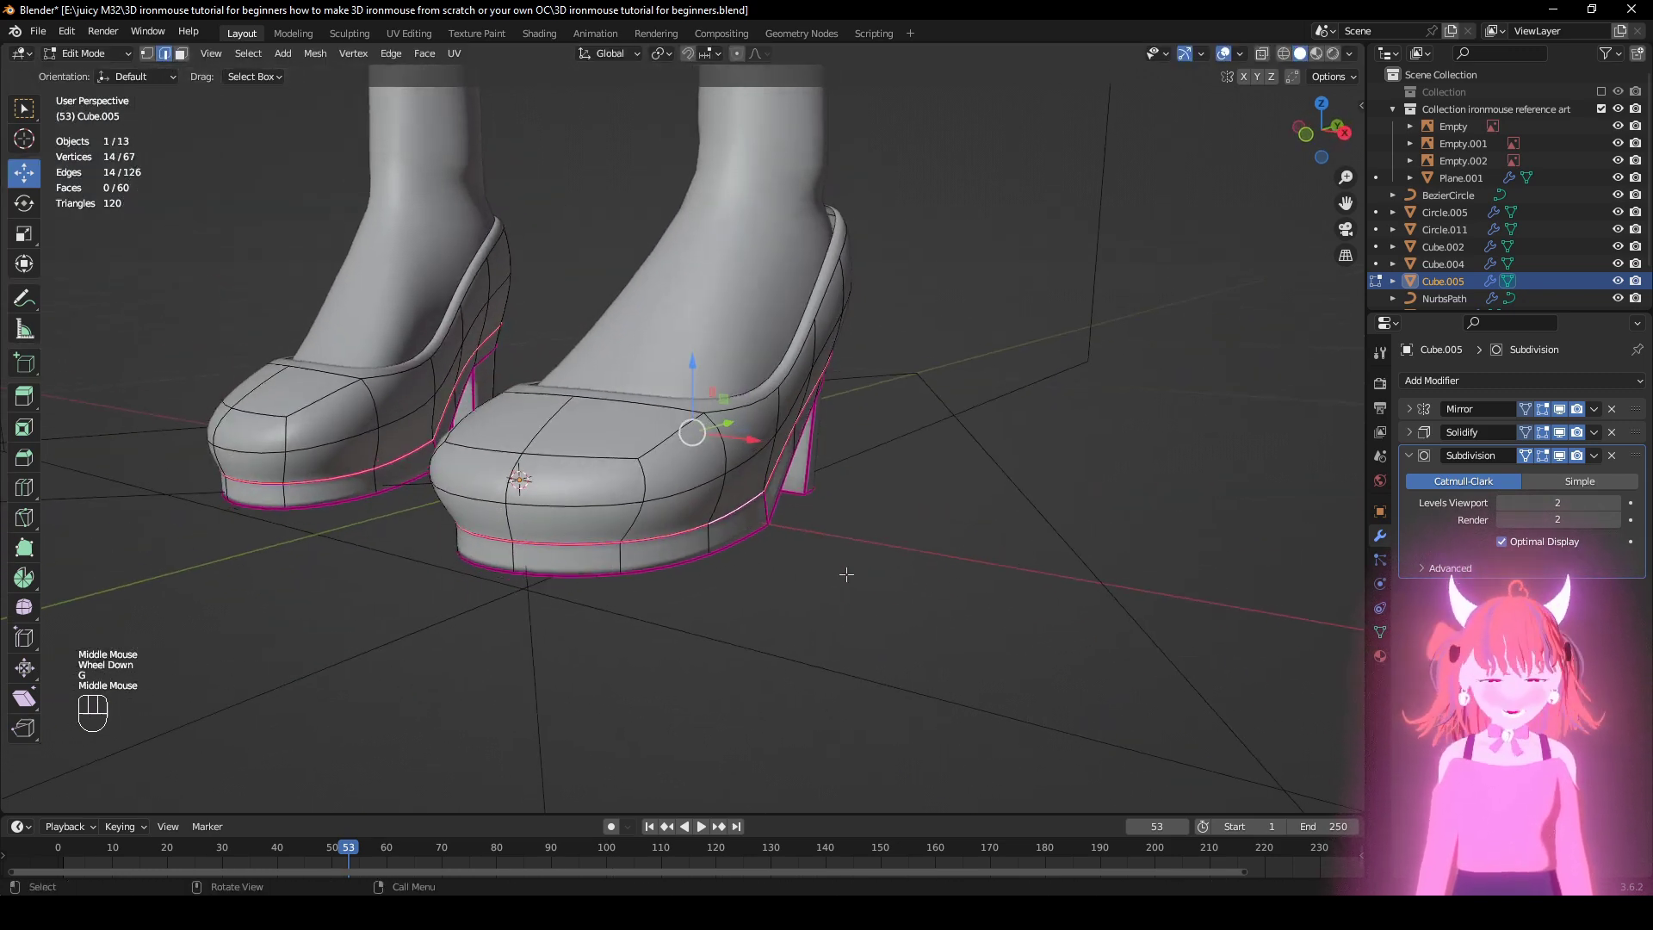
Step: Select the entire shoe mesh and reset its normal vectors
key("a")
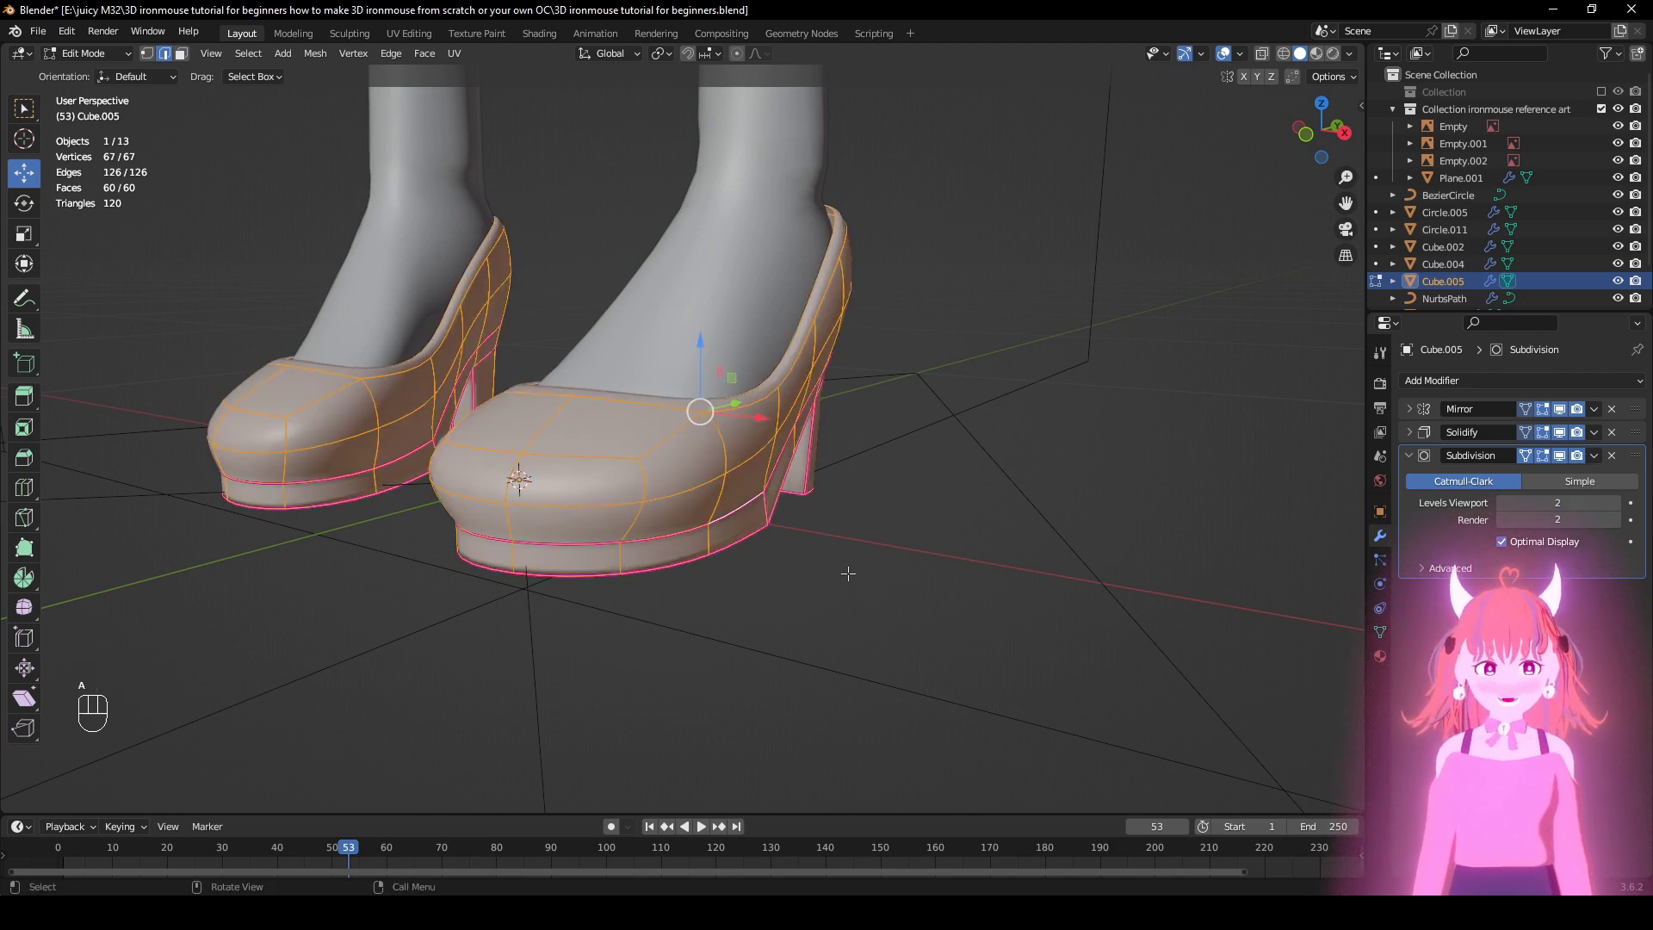
key("alt+n")
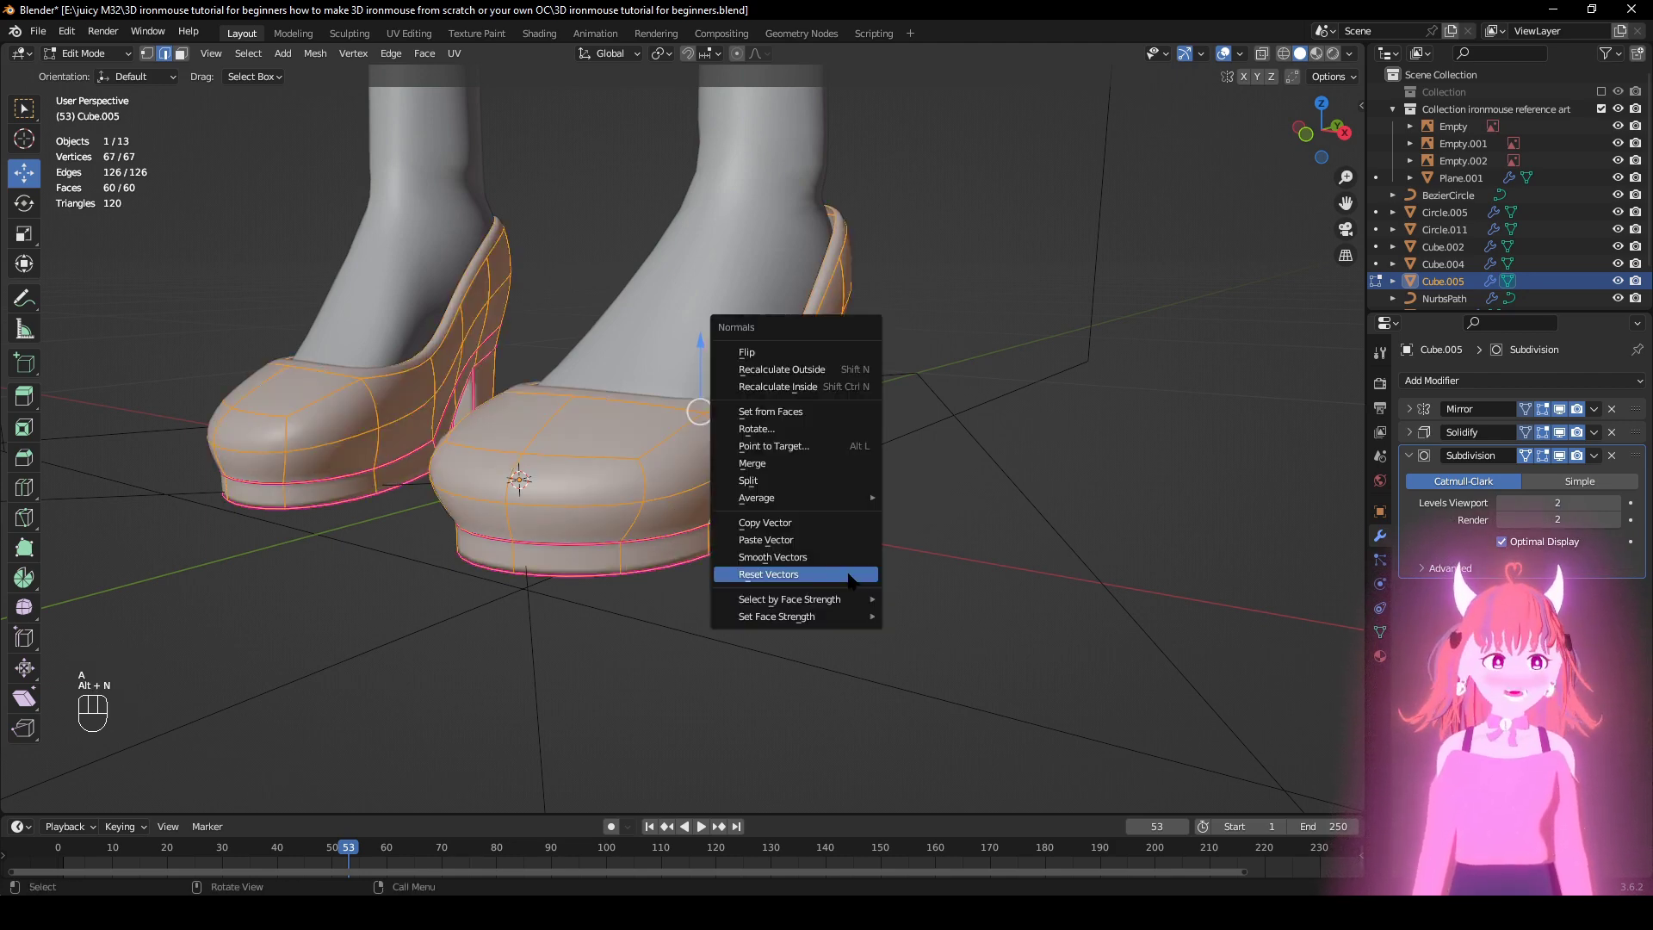
left_click(774, 574)
Step: Clear the seams and sharp edges across the whole shoe mesh
mouse_move(879, 579)
middle_mouse_down()
mouse_move(786, 571)
mouse_move(878, 570)
middle_mouse_up()
key("ctrl+e")
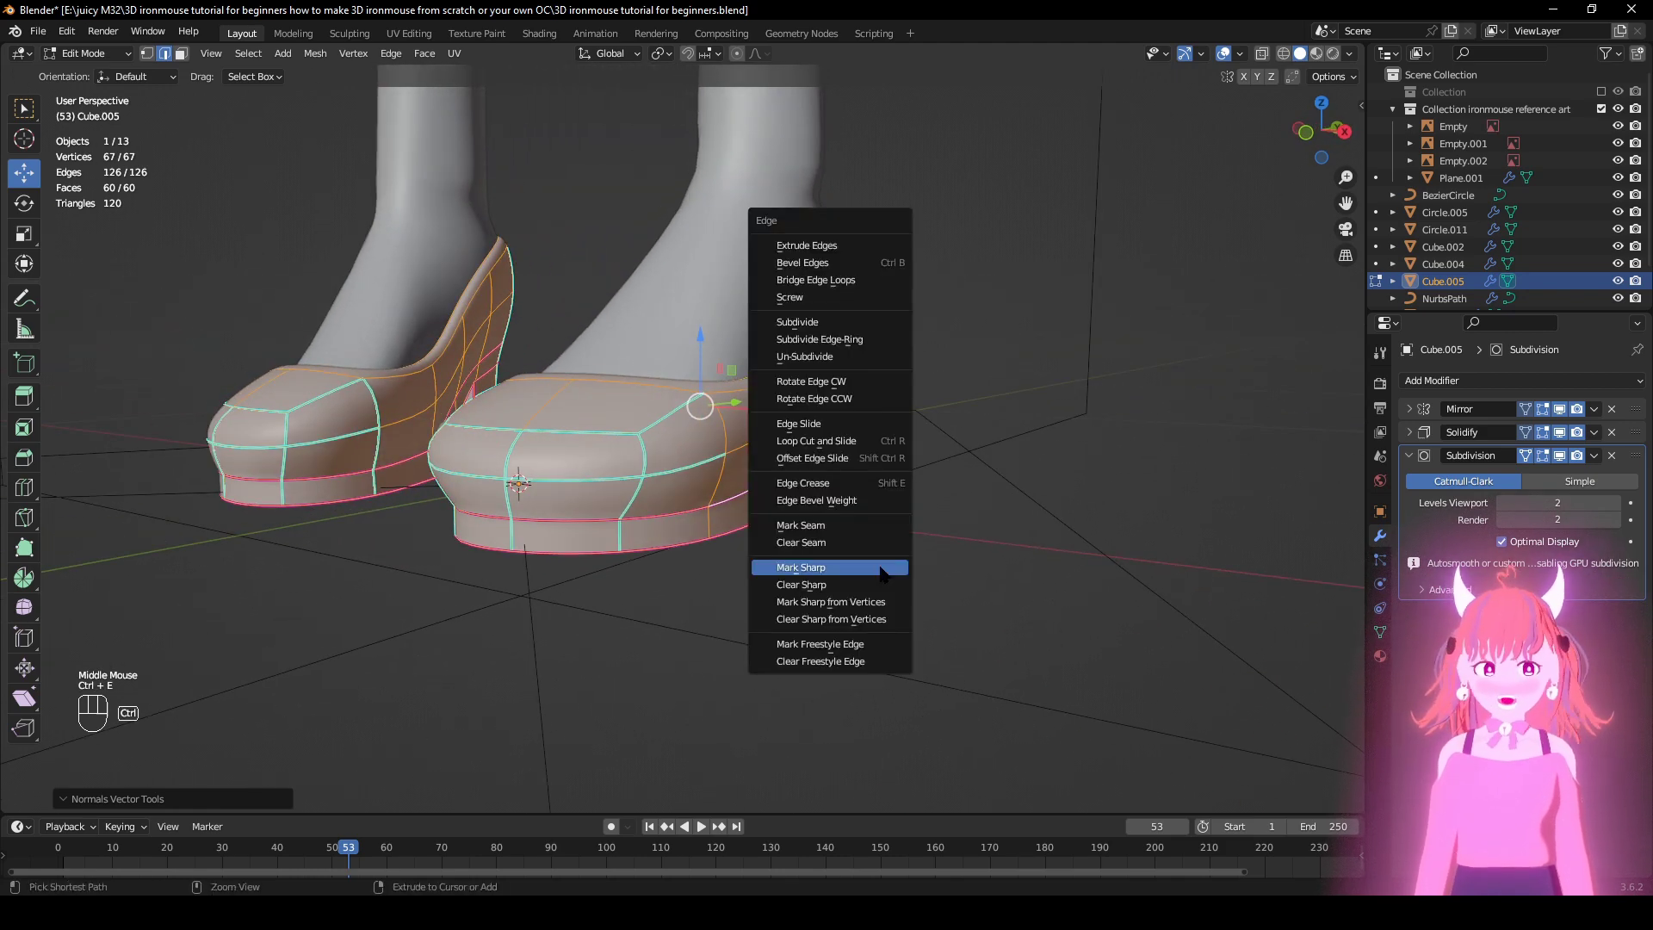
left_click(872, 542)
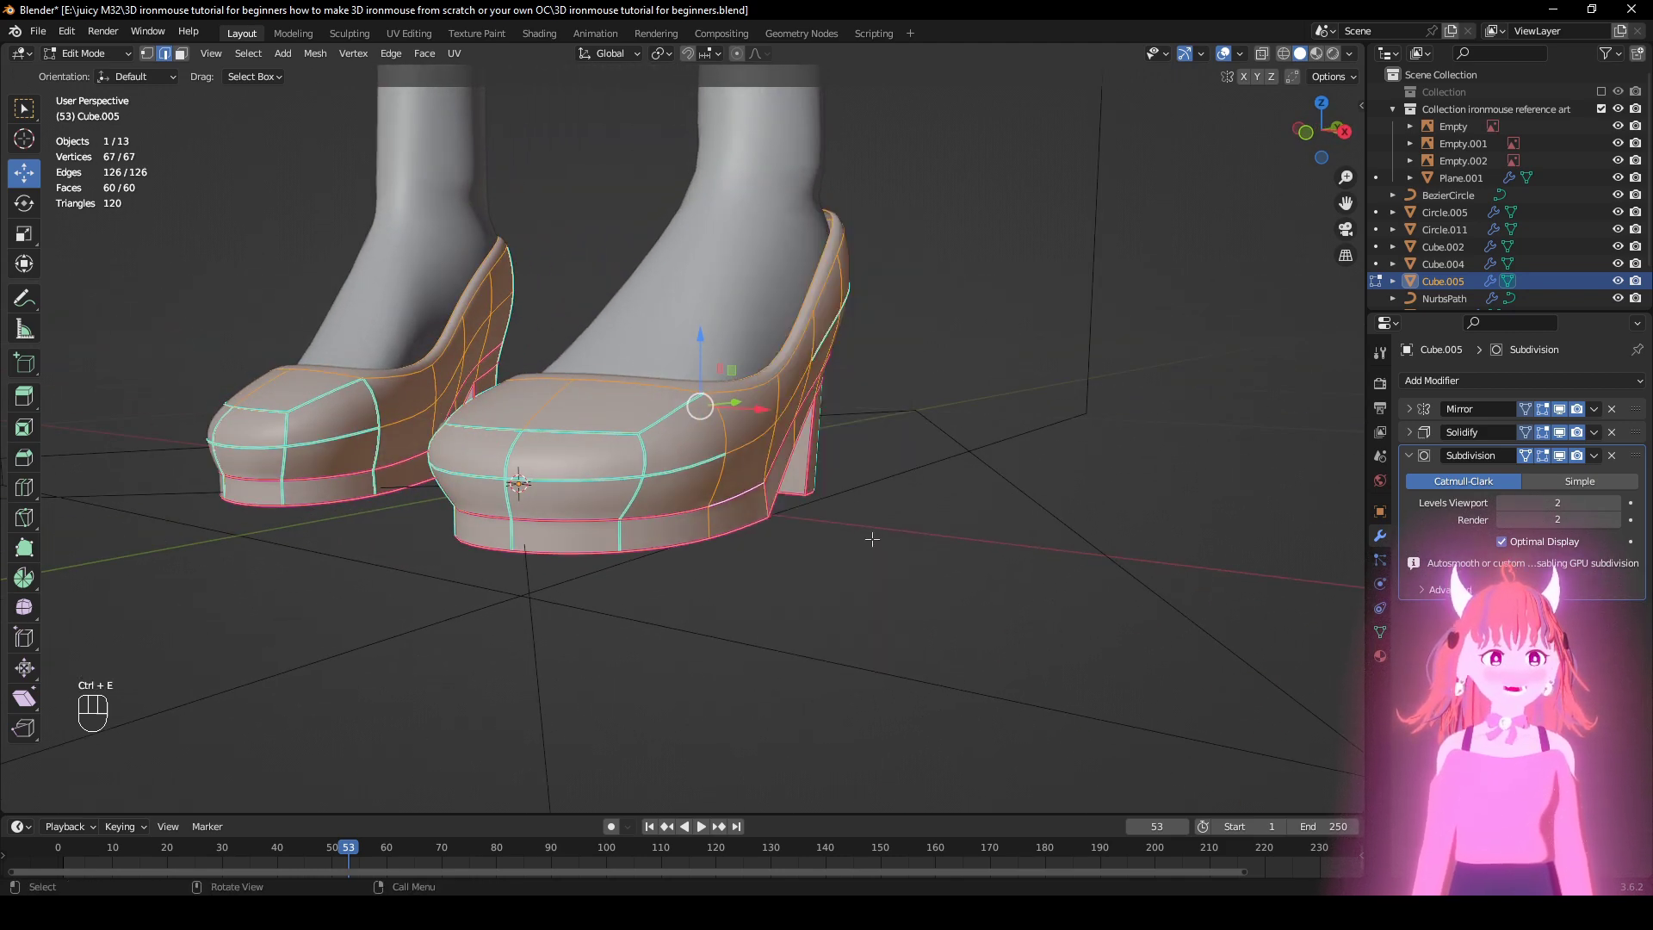
key("ctrl+e")
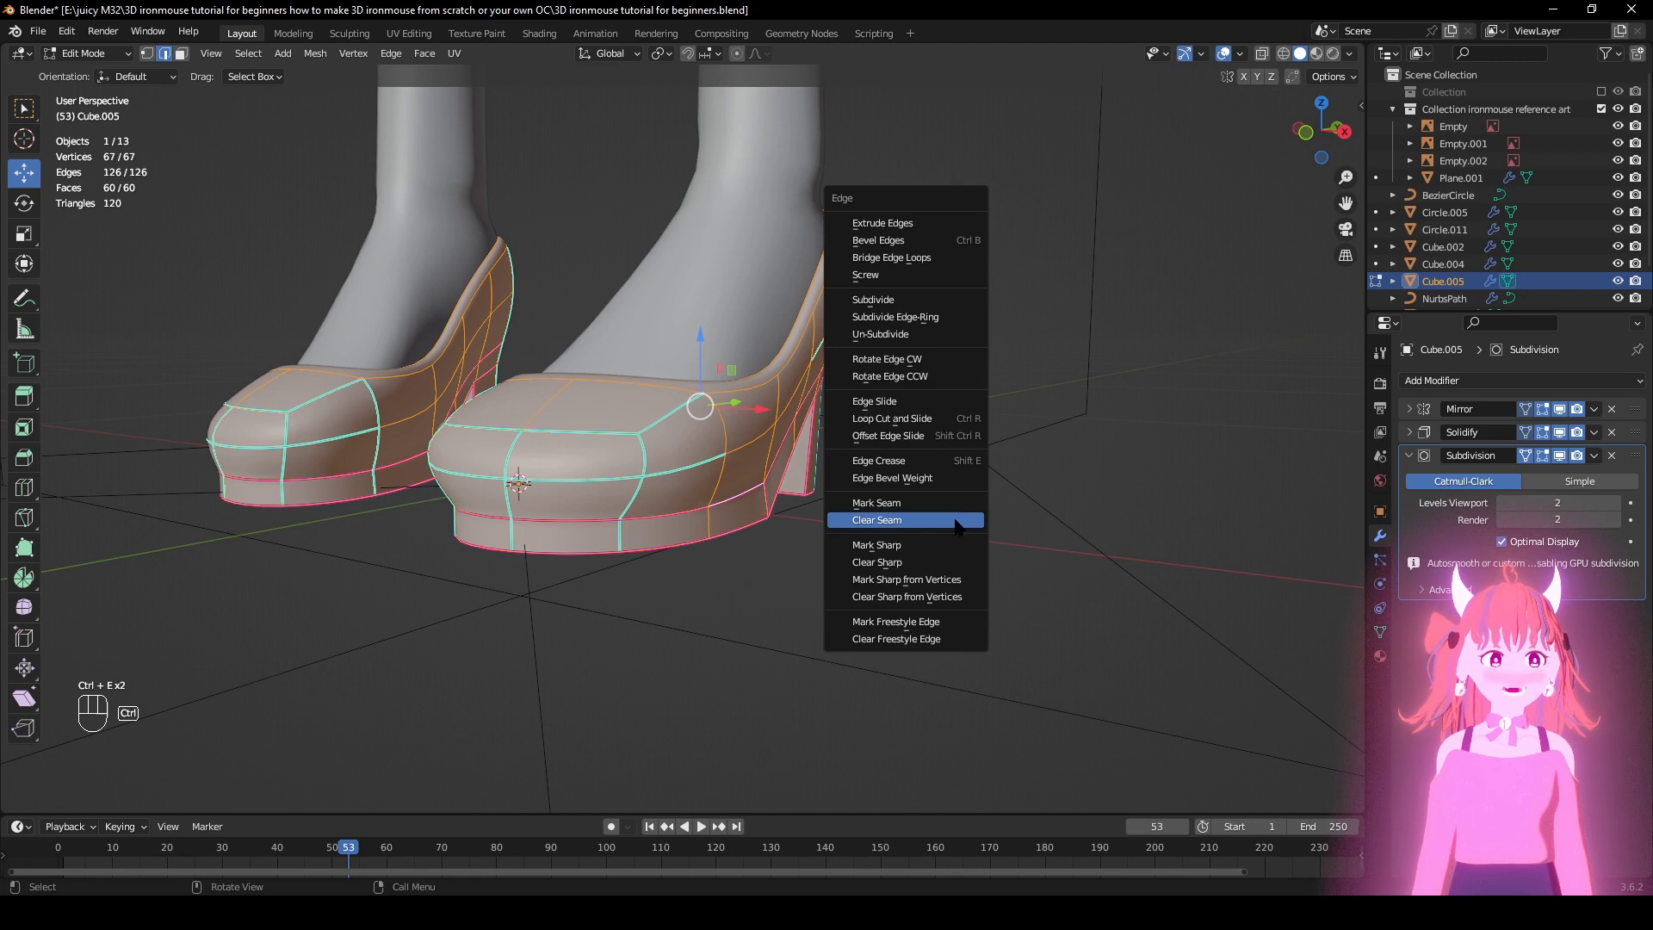
left_click(920, 561)
Step: Mark the edge loop along the platform's upper border as sharp and check the shading with overlays hidden
middle_click_drag(921, 568, 882, 472)
left_click(800, 601)
left_click(638, 506, "alt")
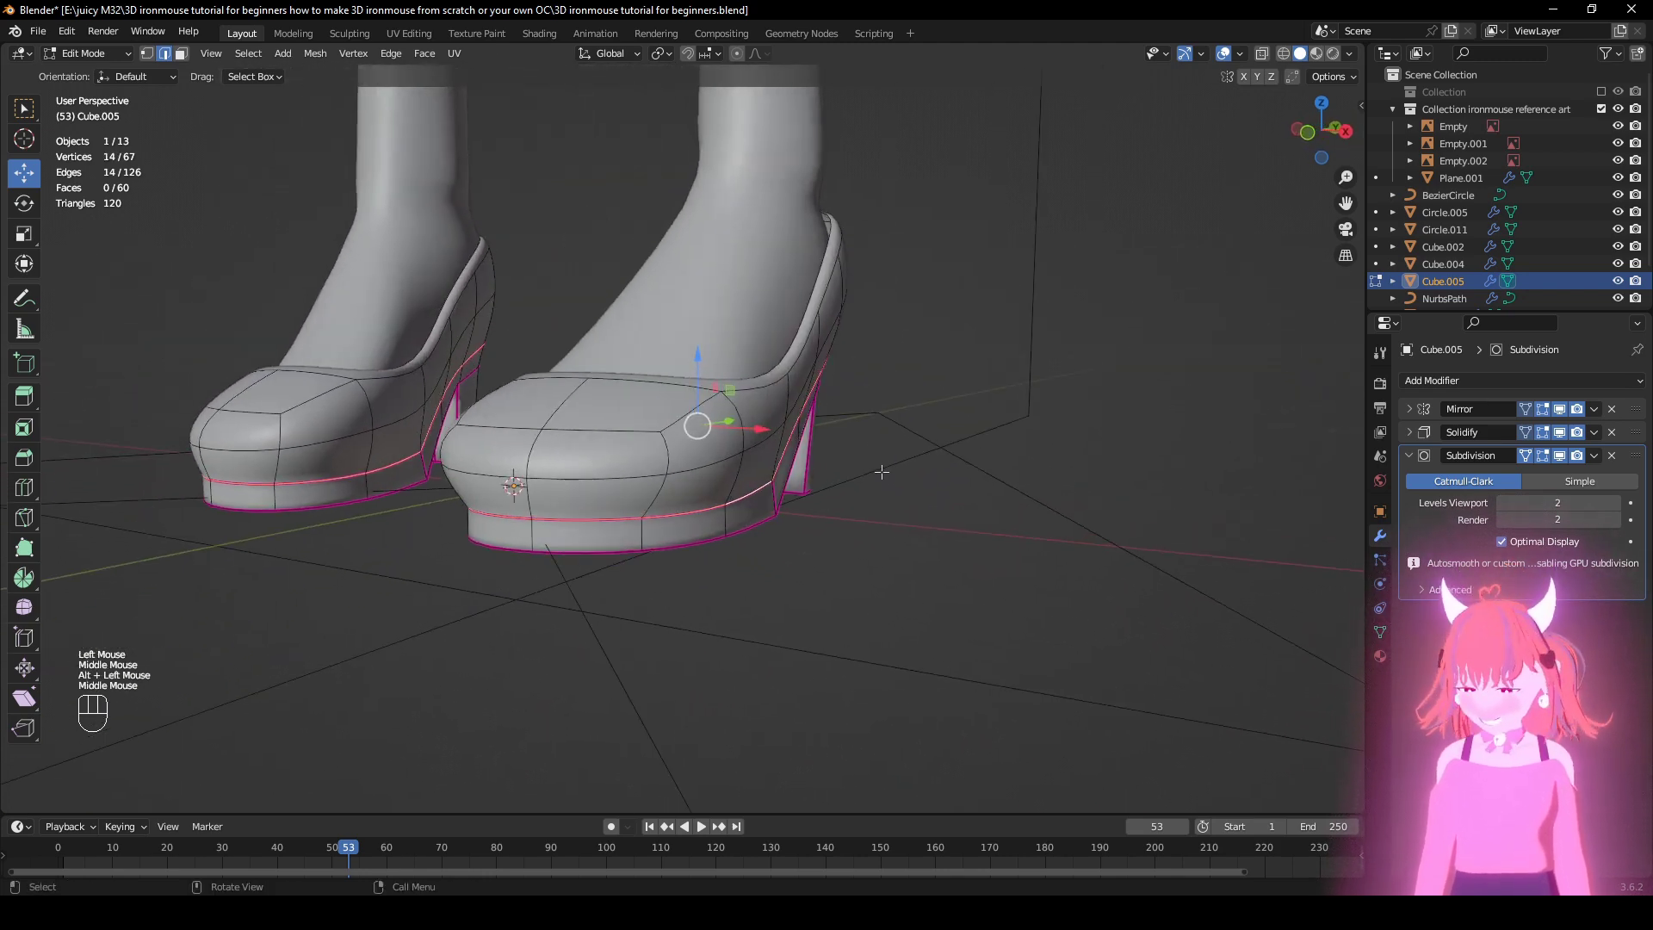
key("ctrl+e")
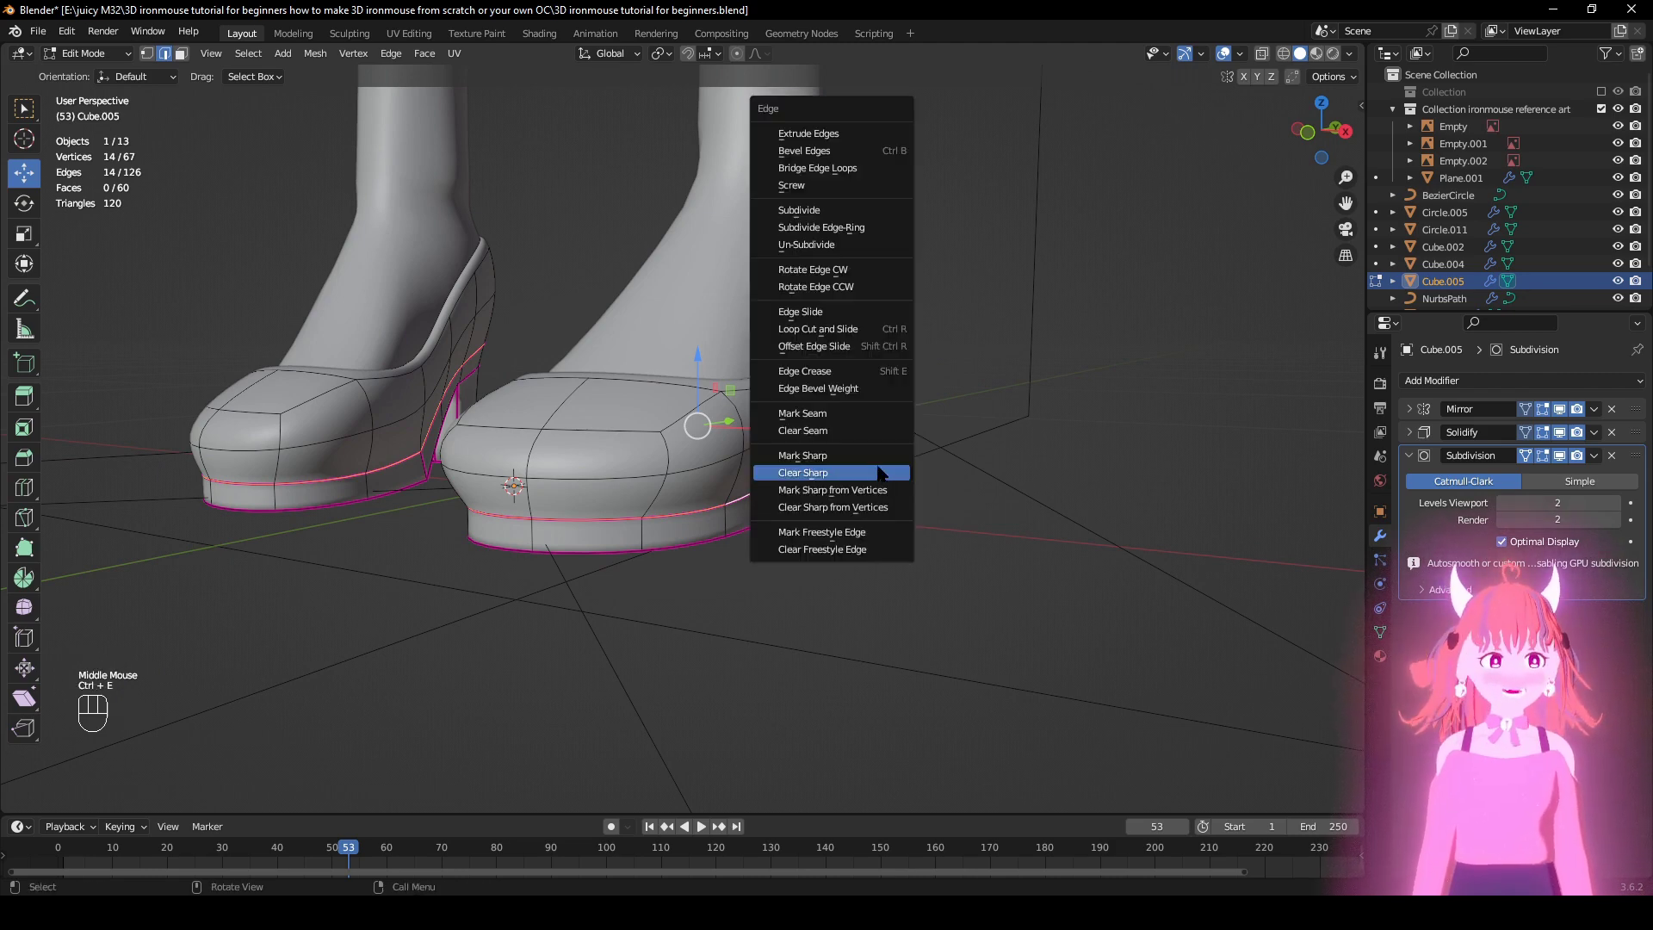
left_click(877, 456)
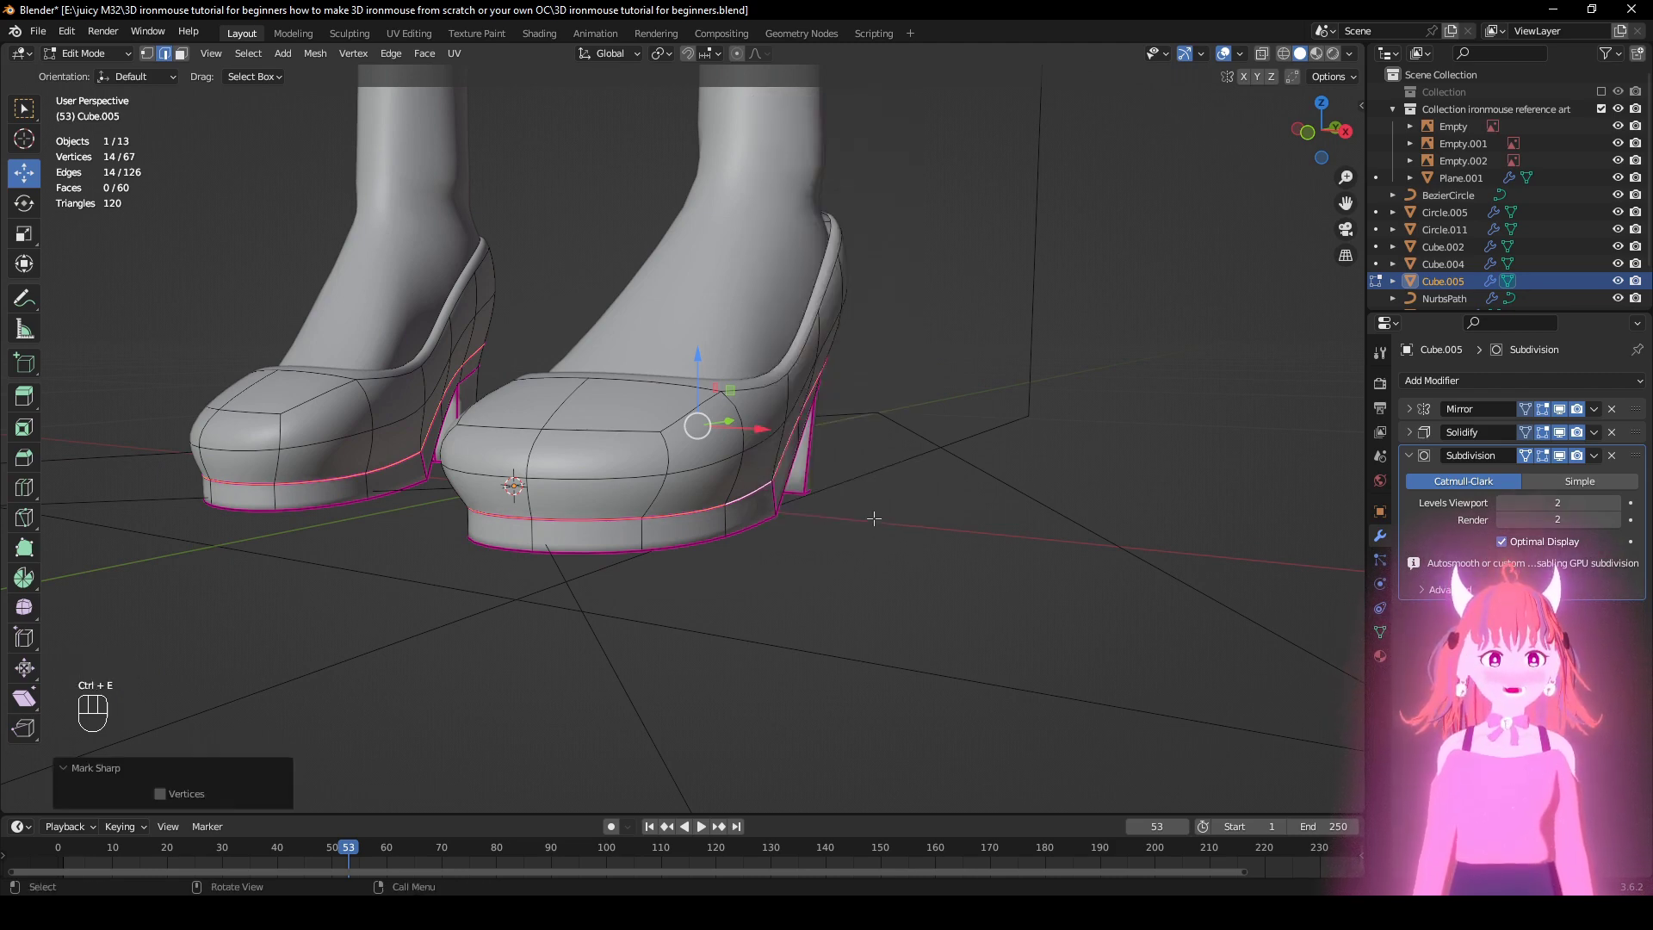
left_click(1224, 54)
middle_click_drag(990, 405, 841, 353)
left_click(1223, 53)
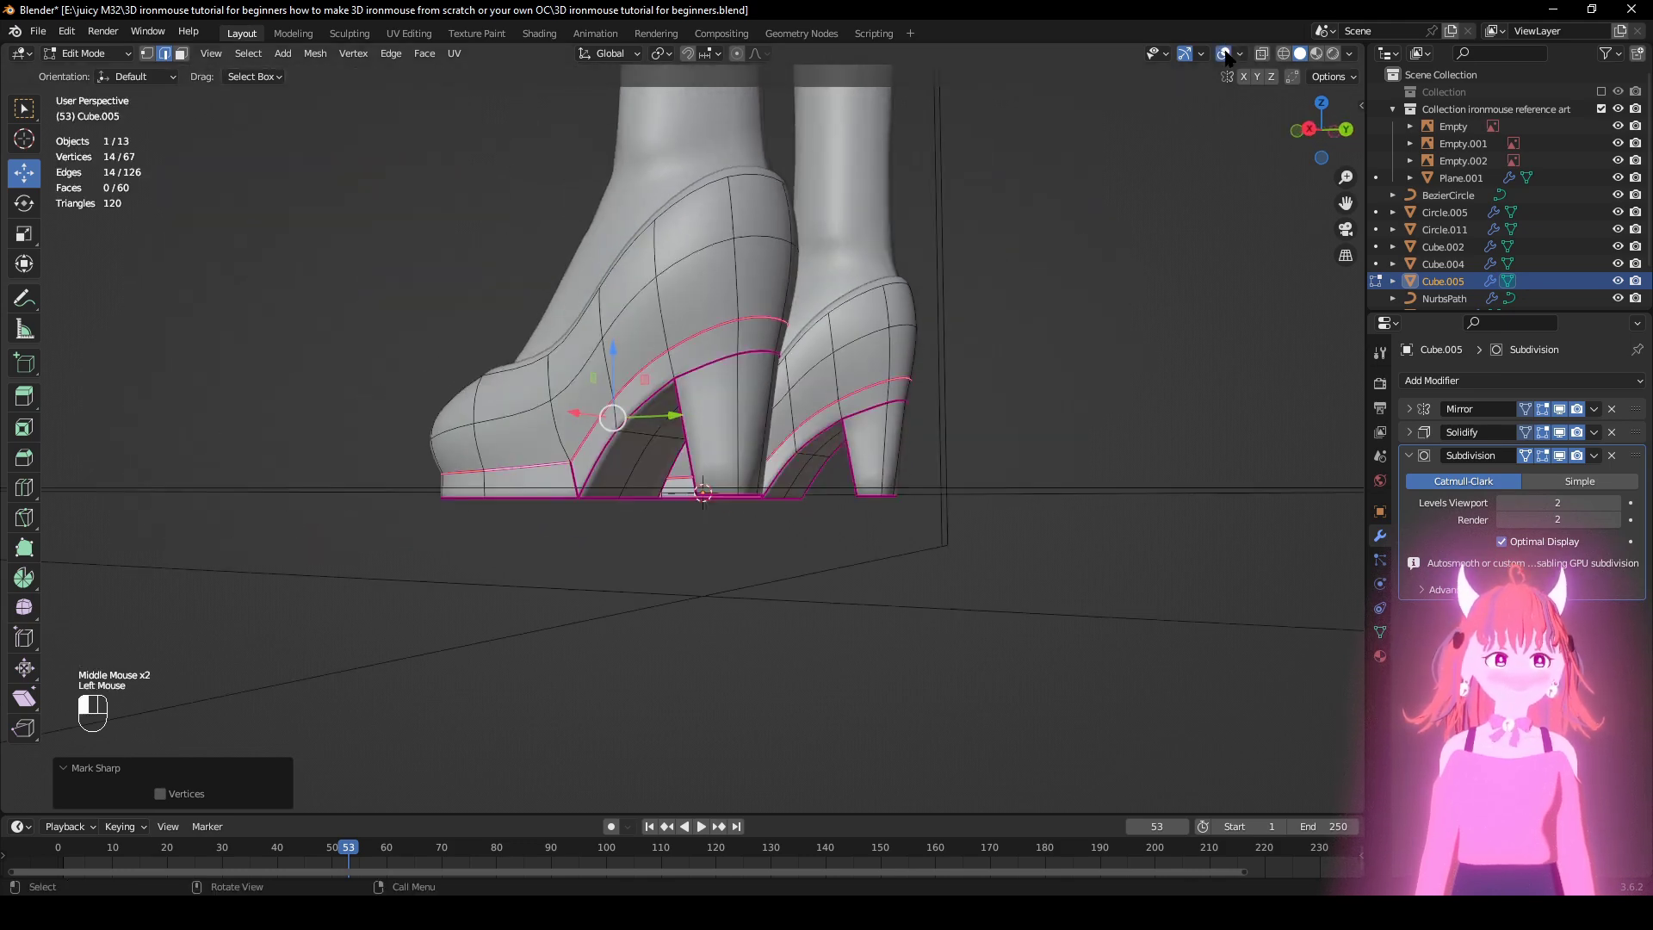
Step: Select the bottom outline of the sole, the arch borders and the heel's lower edges, and mark them sharp
scroll(646, 482, "up", 2)
key("g")
middle_click_drag(649, 515, 669, 452, "shift")
left_click(659, 407, "alt")
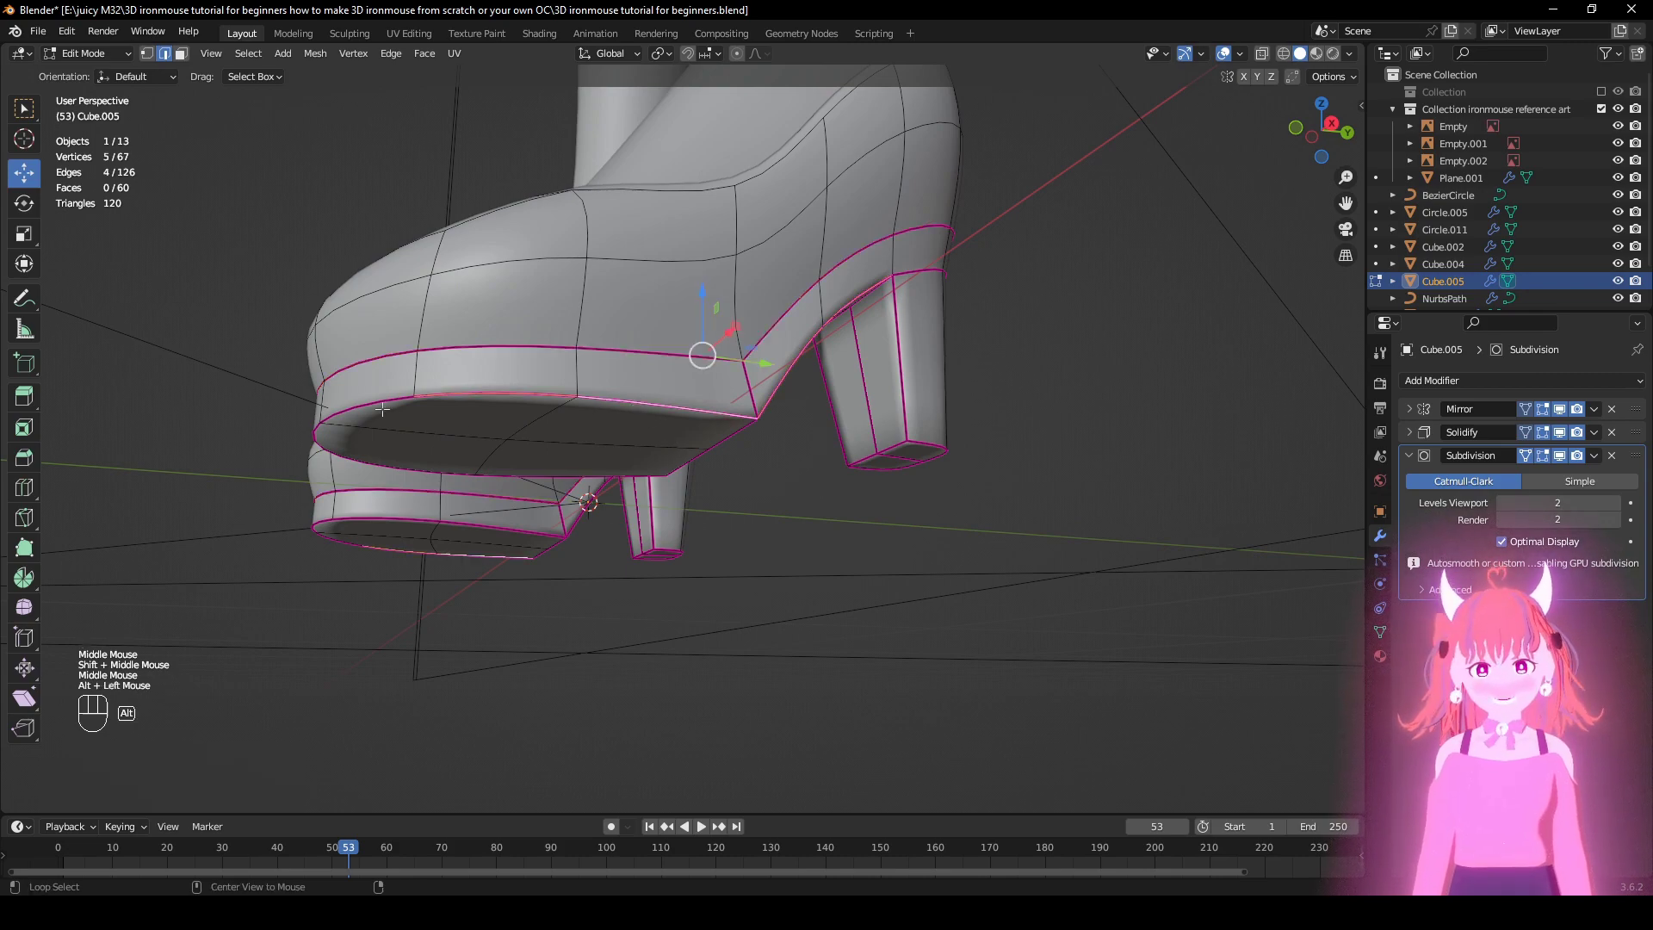
left_click(516, 395, "alt+shift")
middle_click_drag(494, 482, 828, 487)
left_click(691, 484, "alt+shift")
key("g")
left_click(806, 487)
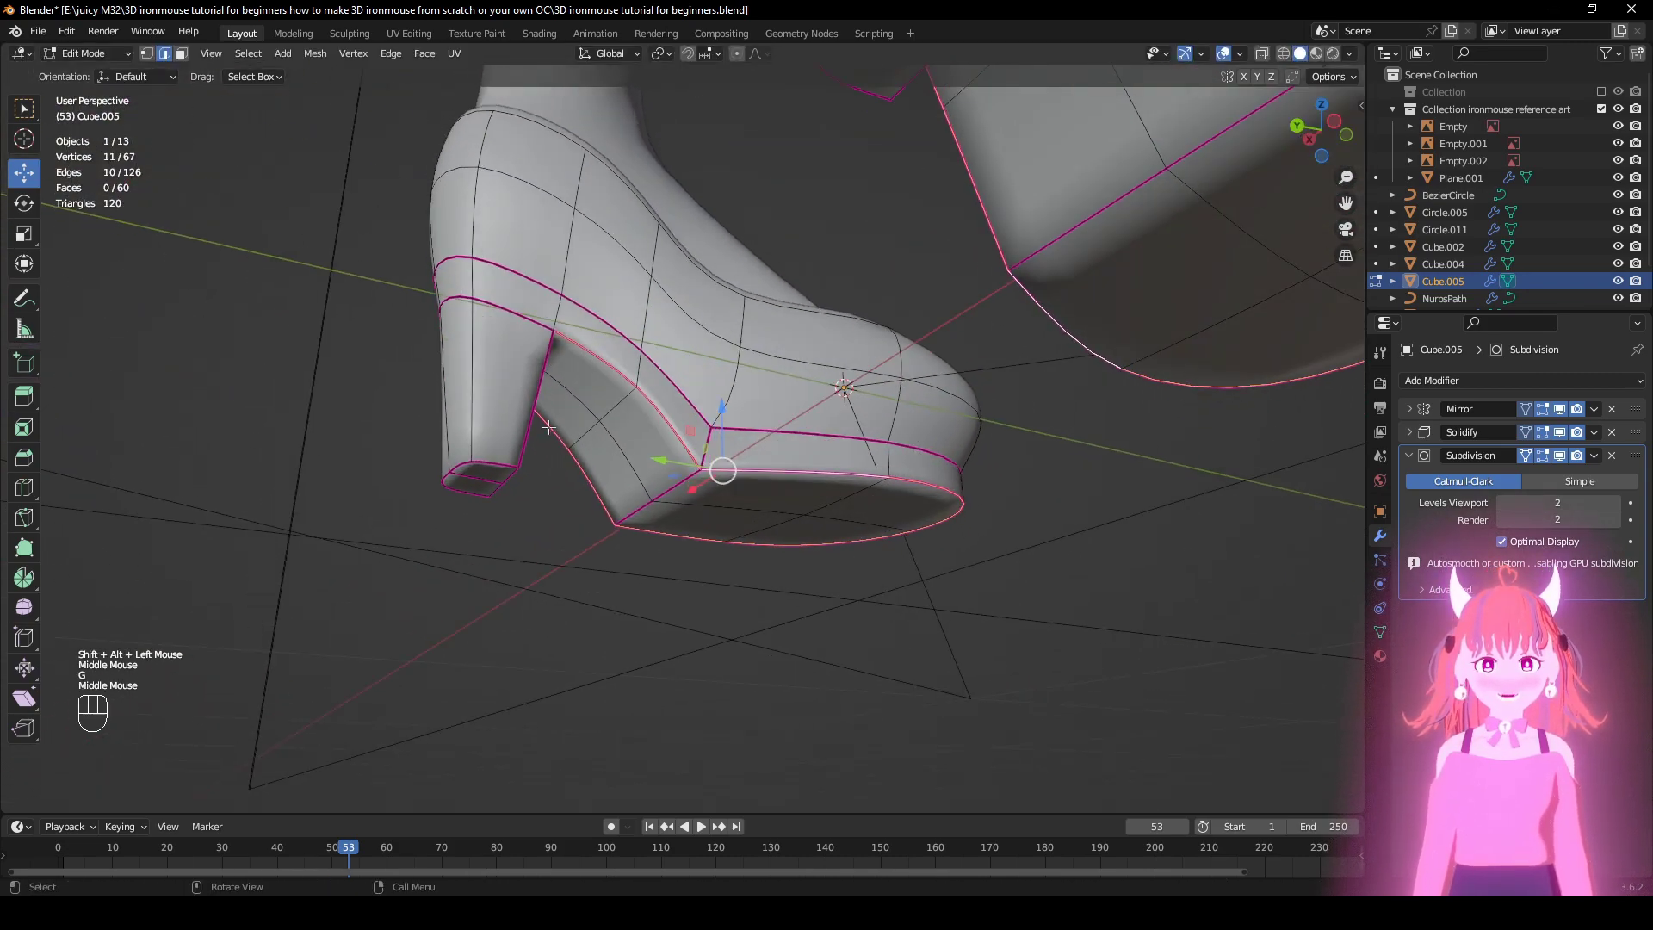
left_click(527, 423, "alt+shift")
middle_click_drag(563, 470, 893, 458)
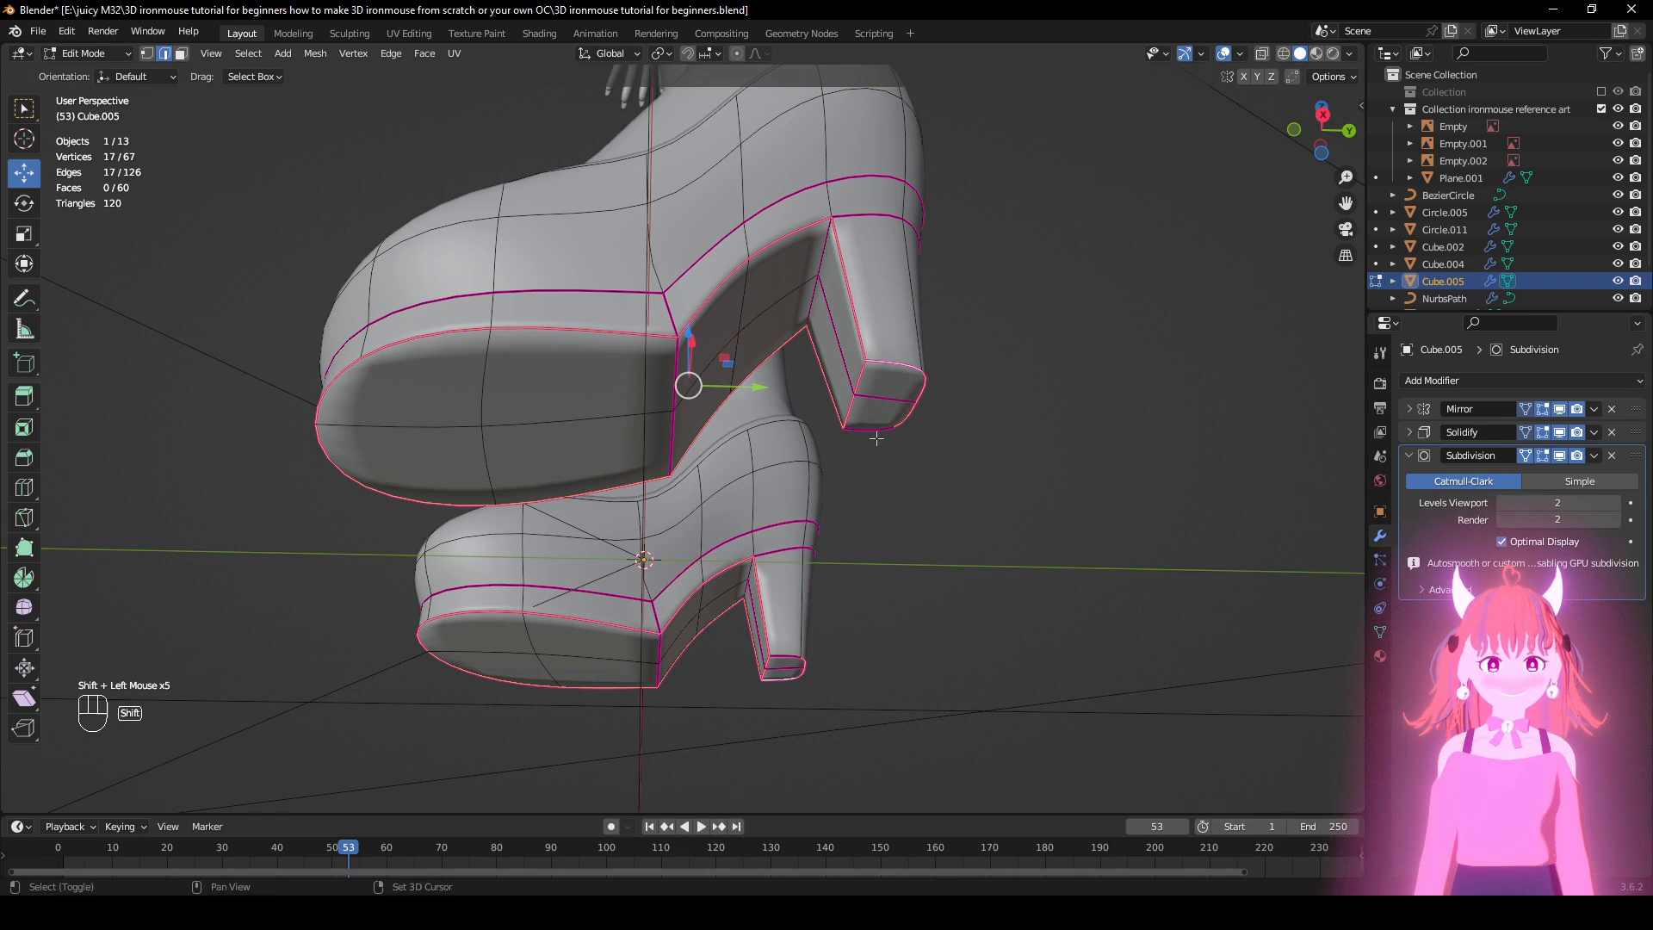
middle_click_drag(969, 496, 966, 538)
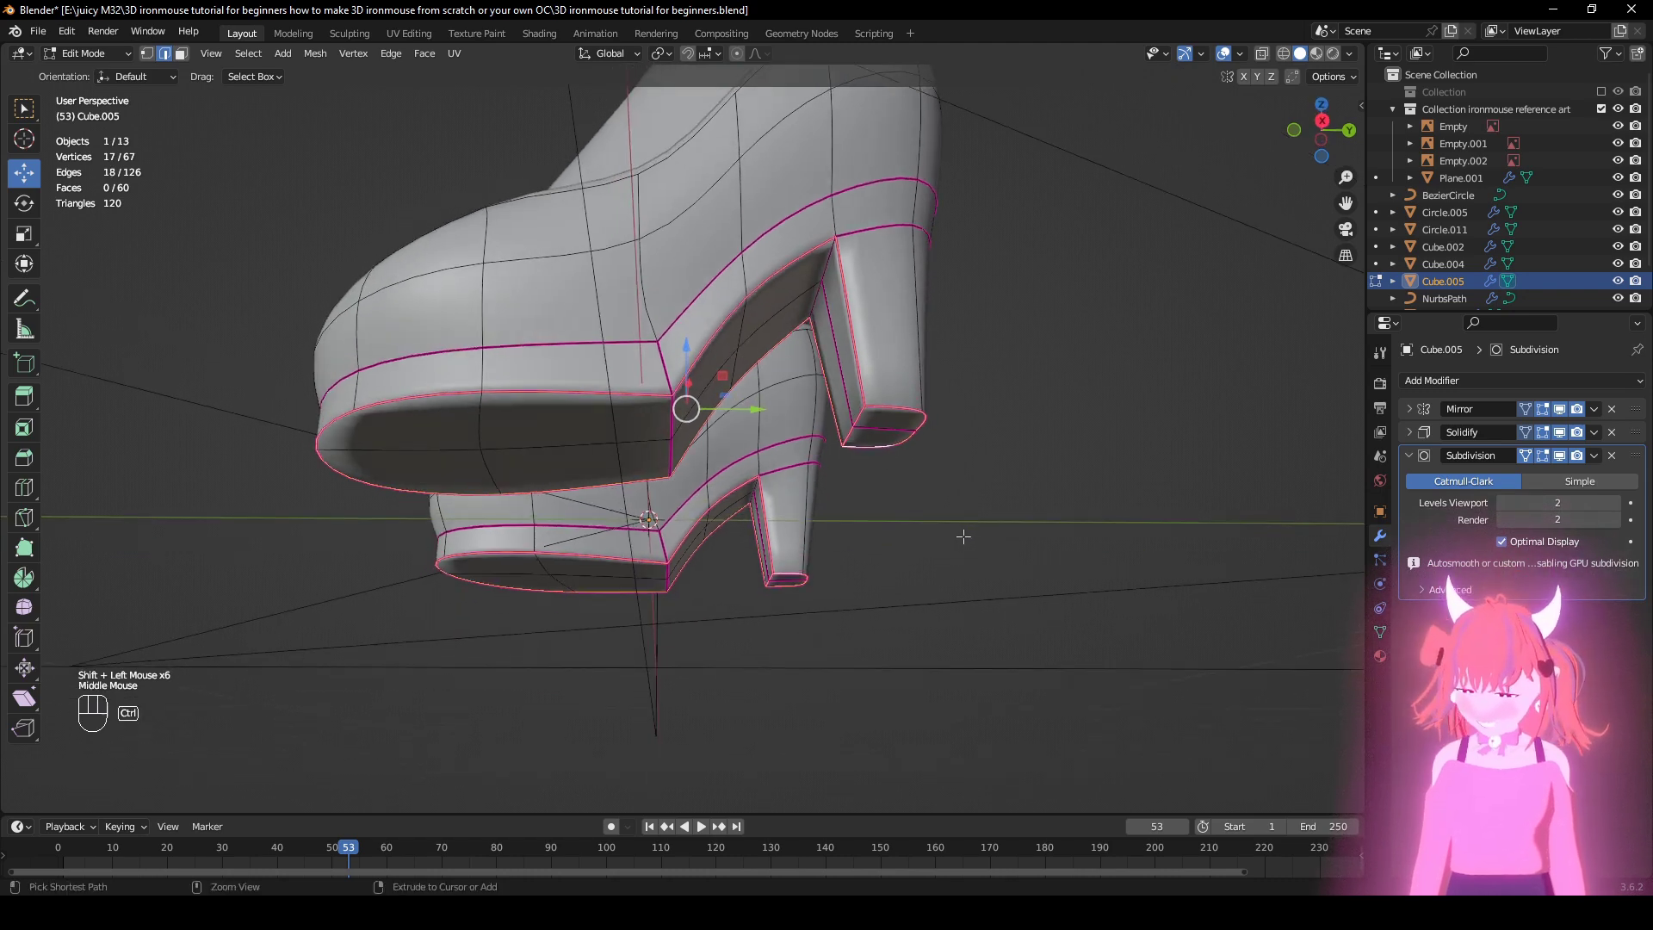
key("ctrl+e")
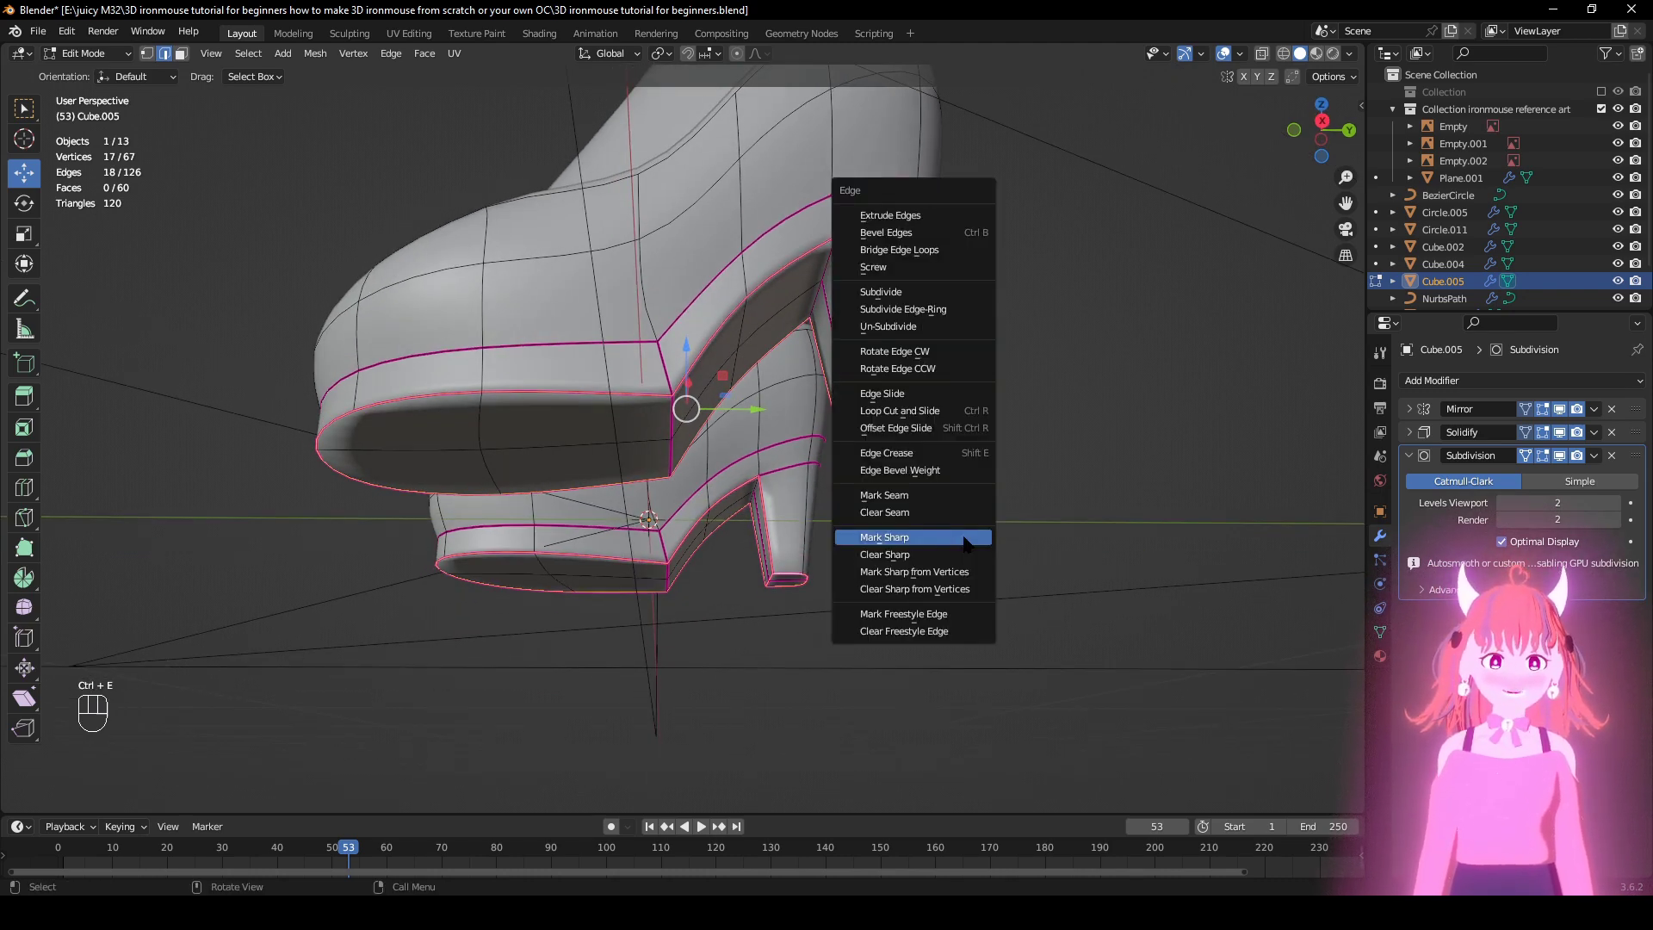
left_click(965, 539)
Step: Hide the overlays, inspect the soles and heels from below, and show the overlays again
middle_click_drag(989, 557, 1059, 53)
key("g")
left_click(981, 531)
left_click(1222, 53)
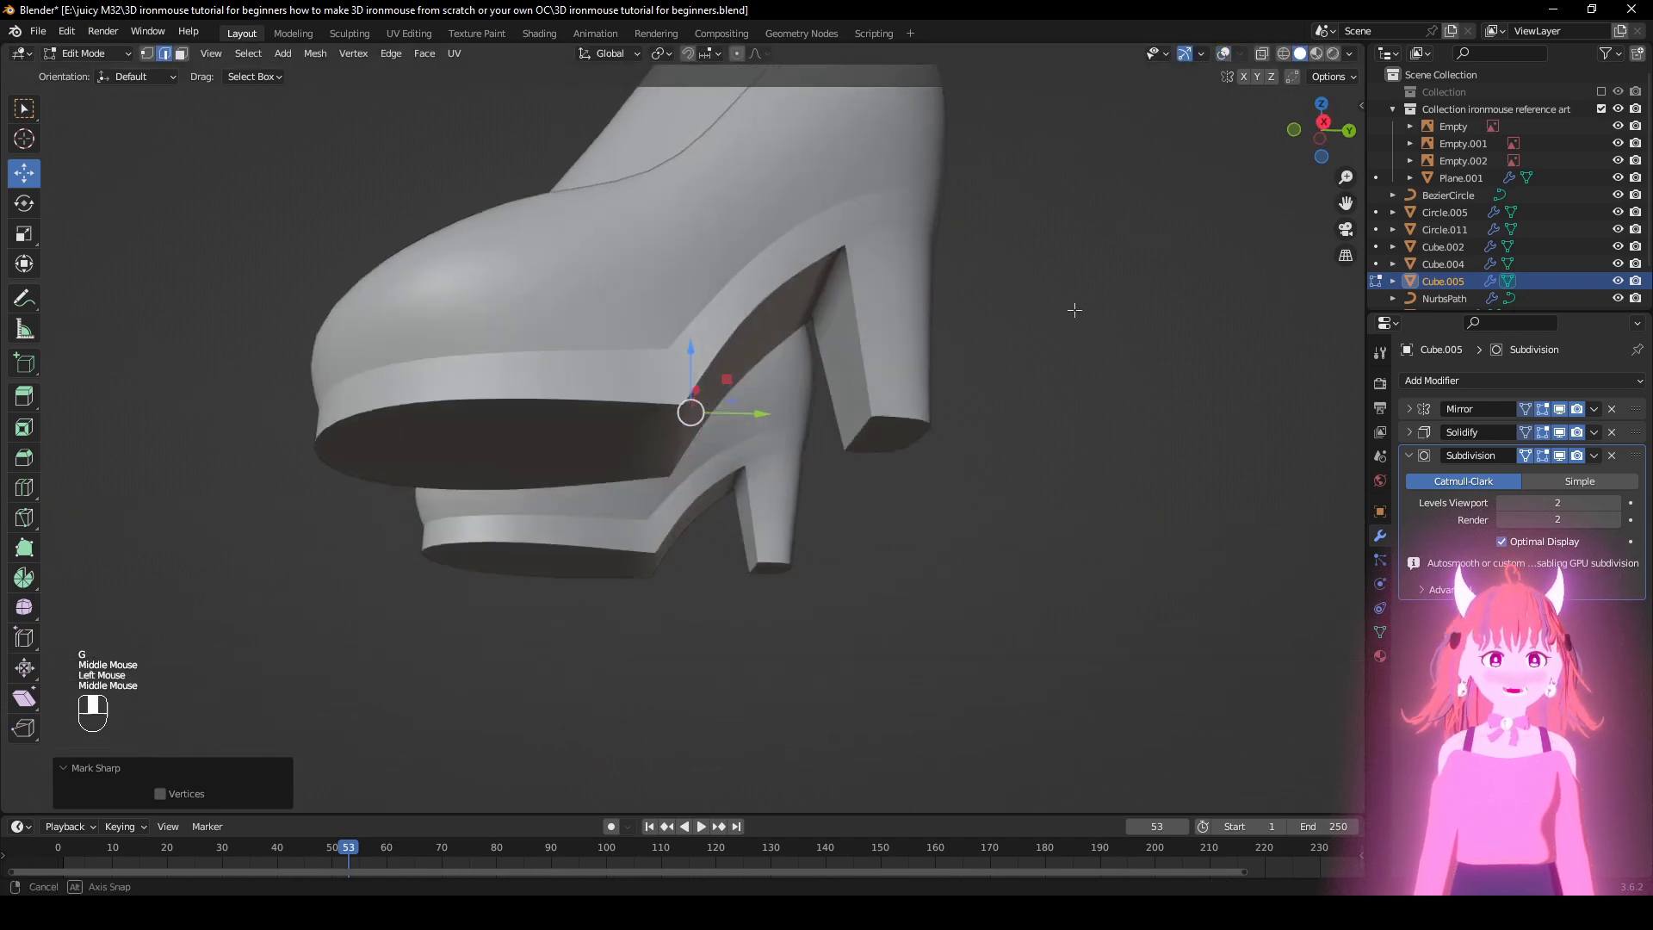
middle_click_drag(1074, 306, 900, 370)
scroll(1118, 384, "down", 1)
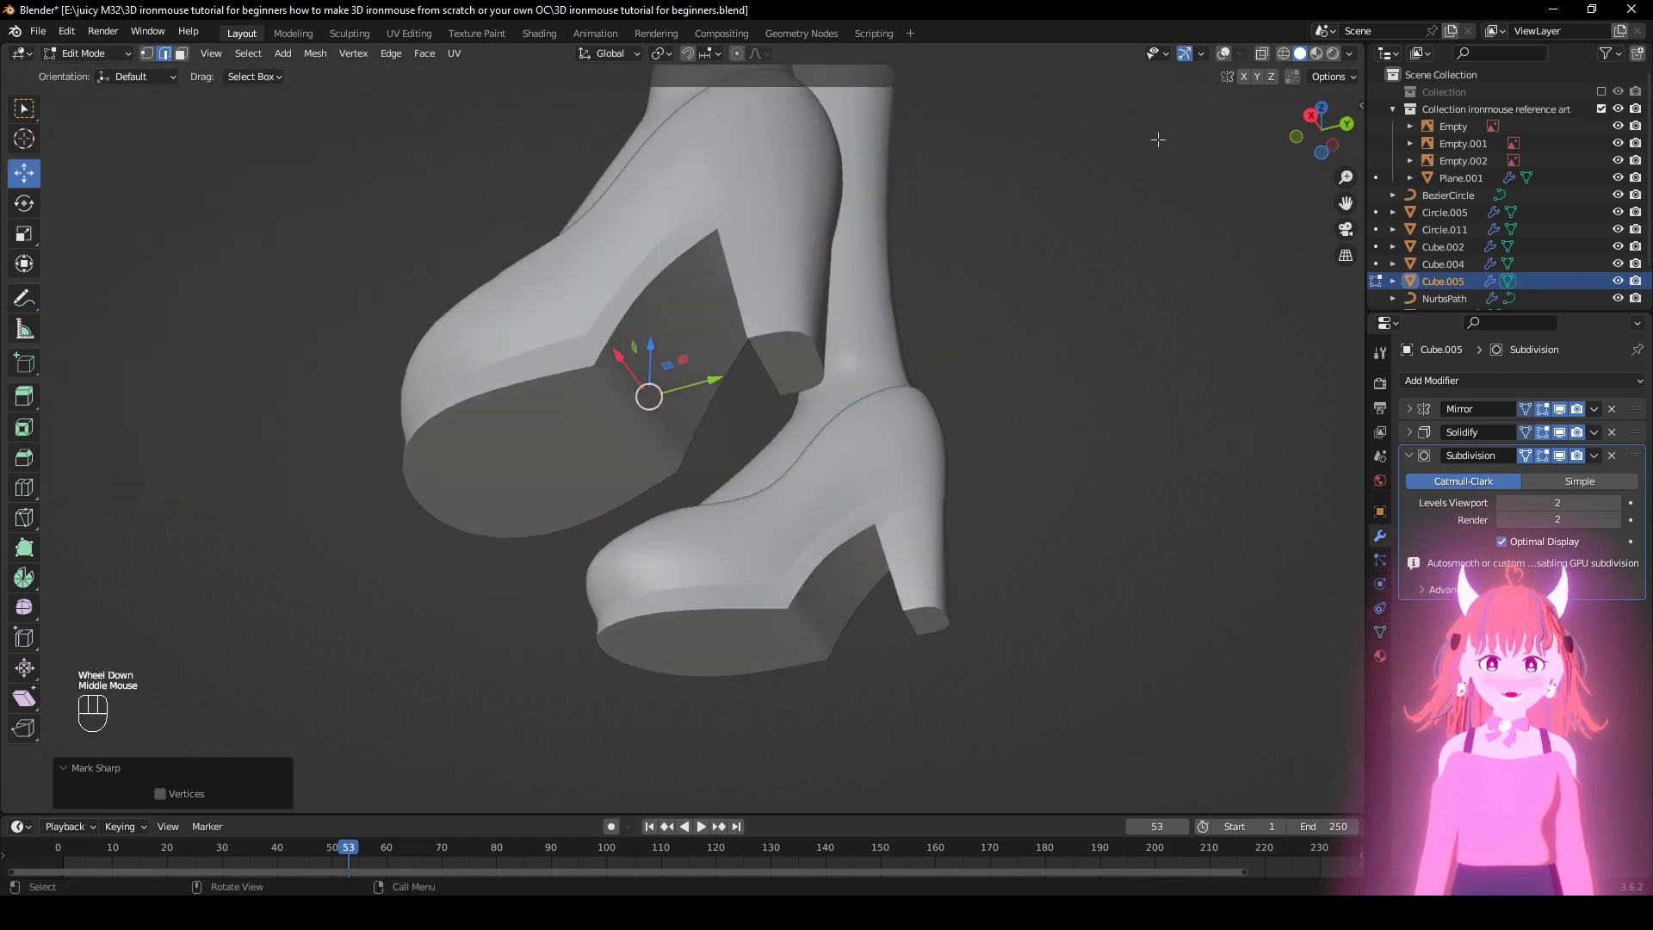
left_click(1223, 53)
Step: Mark the edges crossing the arch at the sole and at the heel as sharp
scroll(764, 421, "up", 1)
middle_click_drag(763, 421, 852, 311)
scroll(852, 311, "up", 1)
left_click(858, 253)
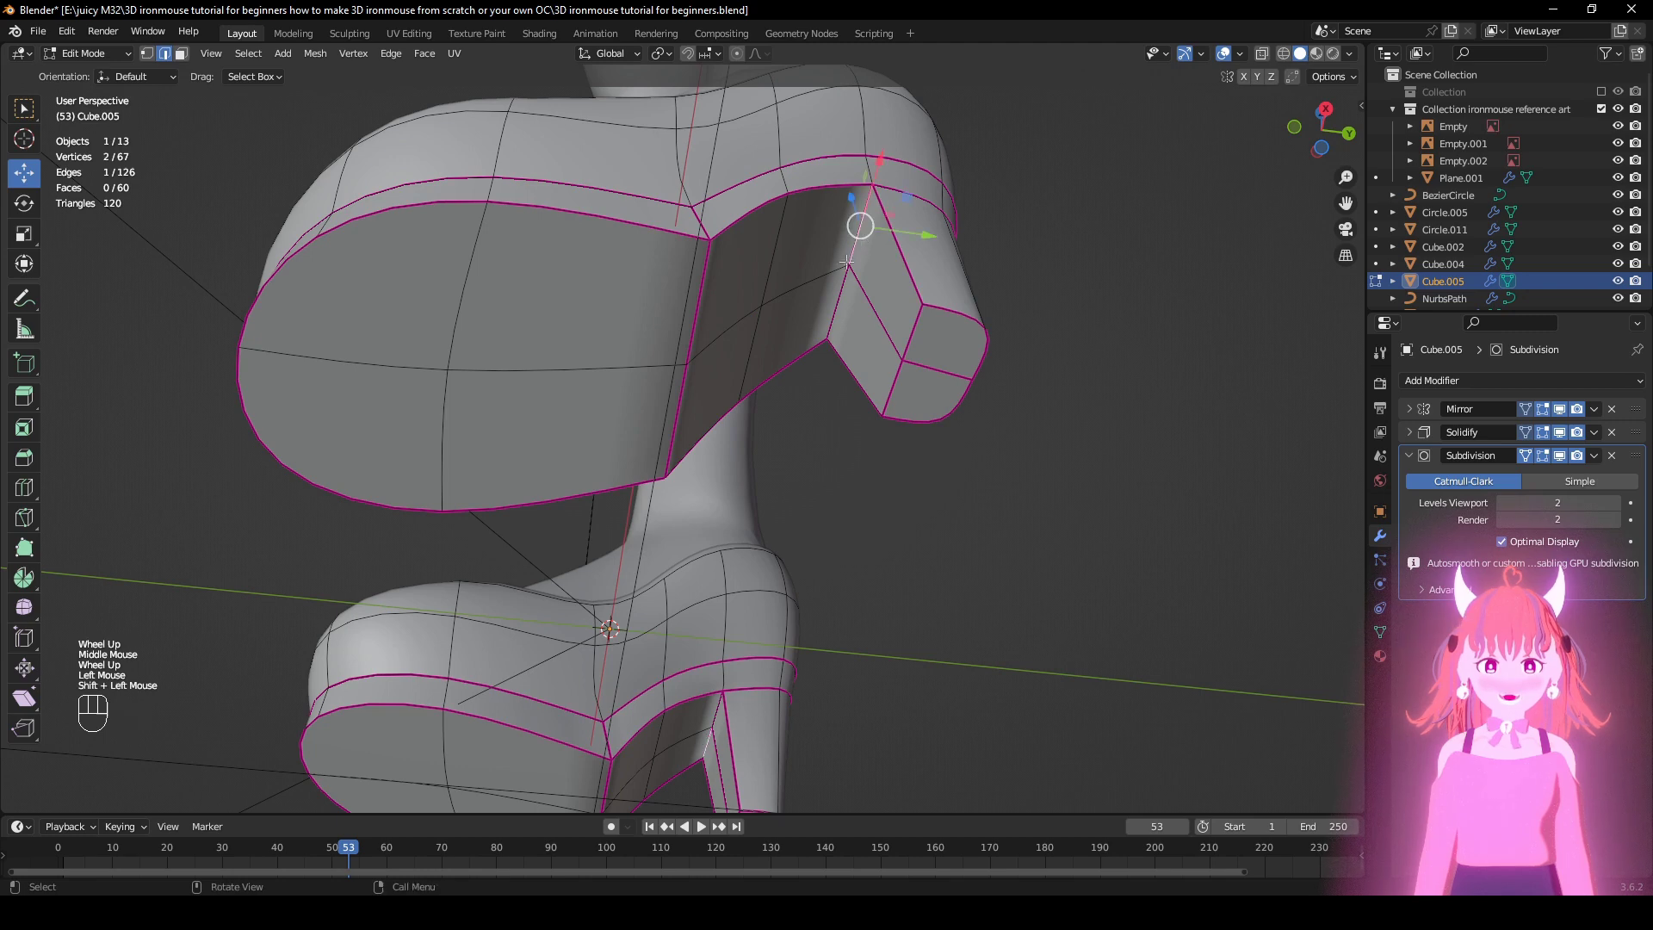
left_click(1223, 54)
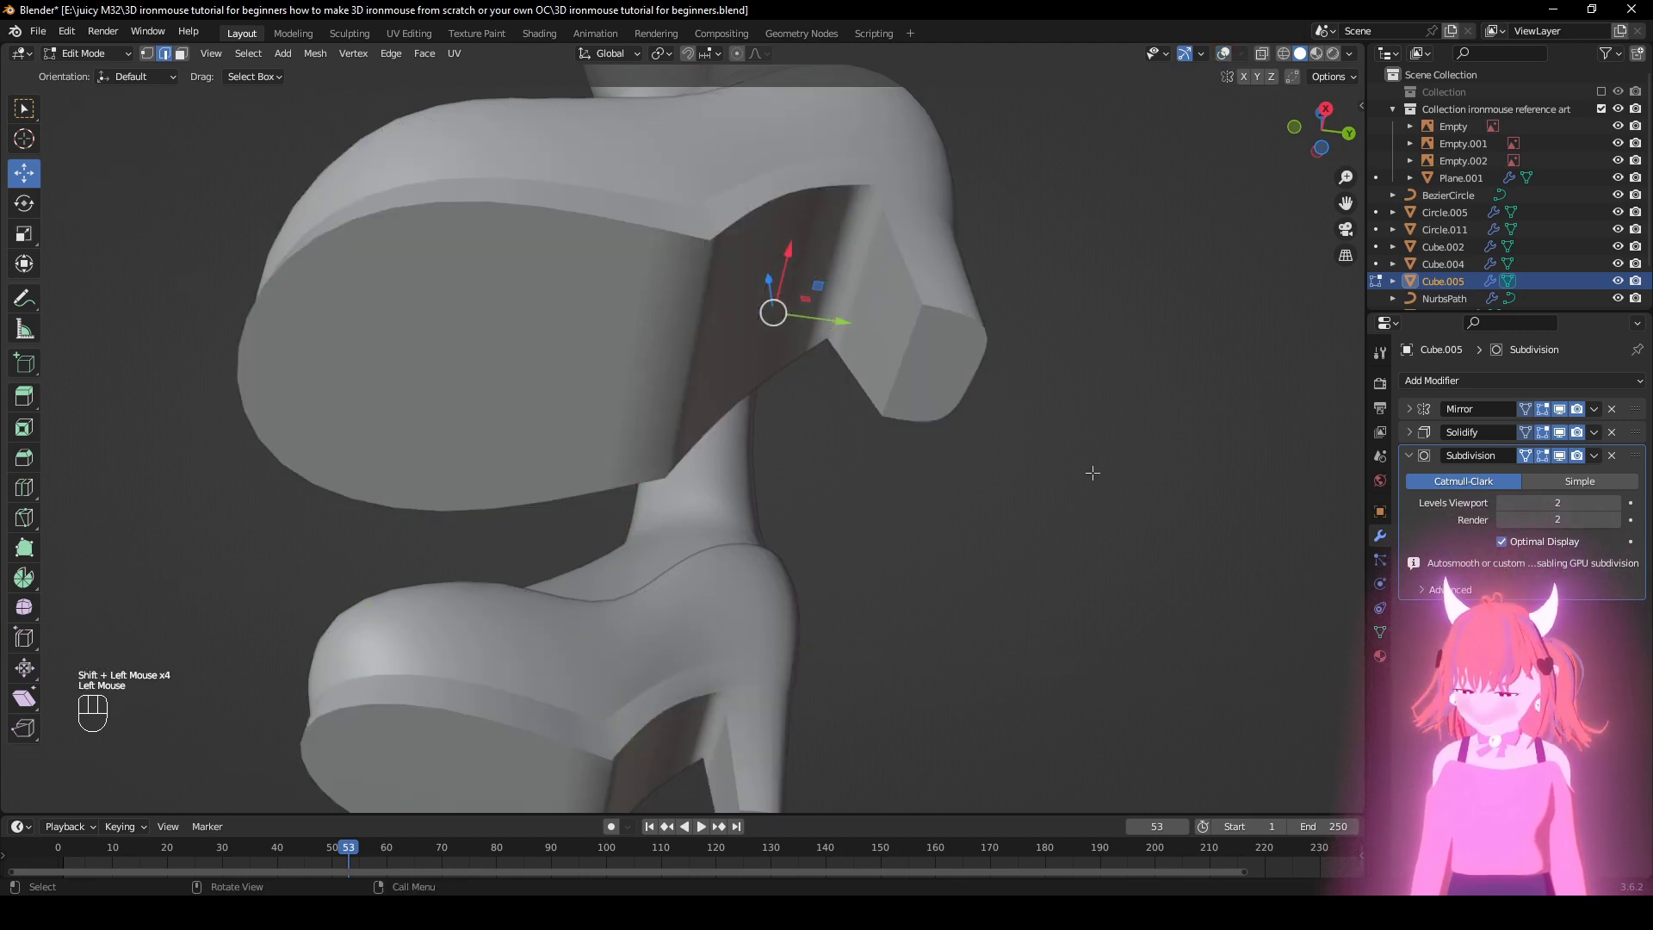
key("ctrl+e")
left_click(1089, 478)
Step: Undo the last change and inspect the shoes' shading around to the toe fronts
scroll(1089, 473, "down", 3)
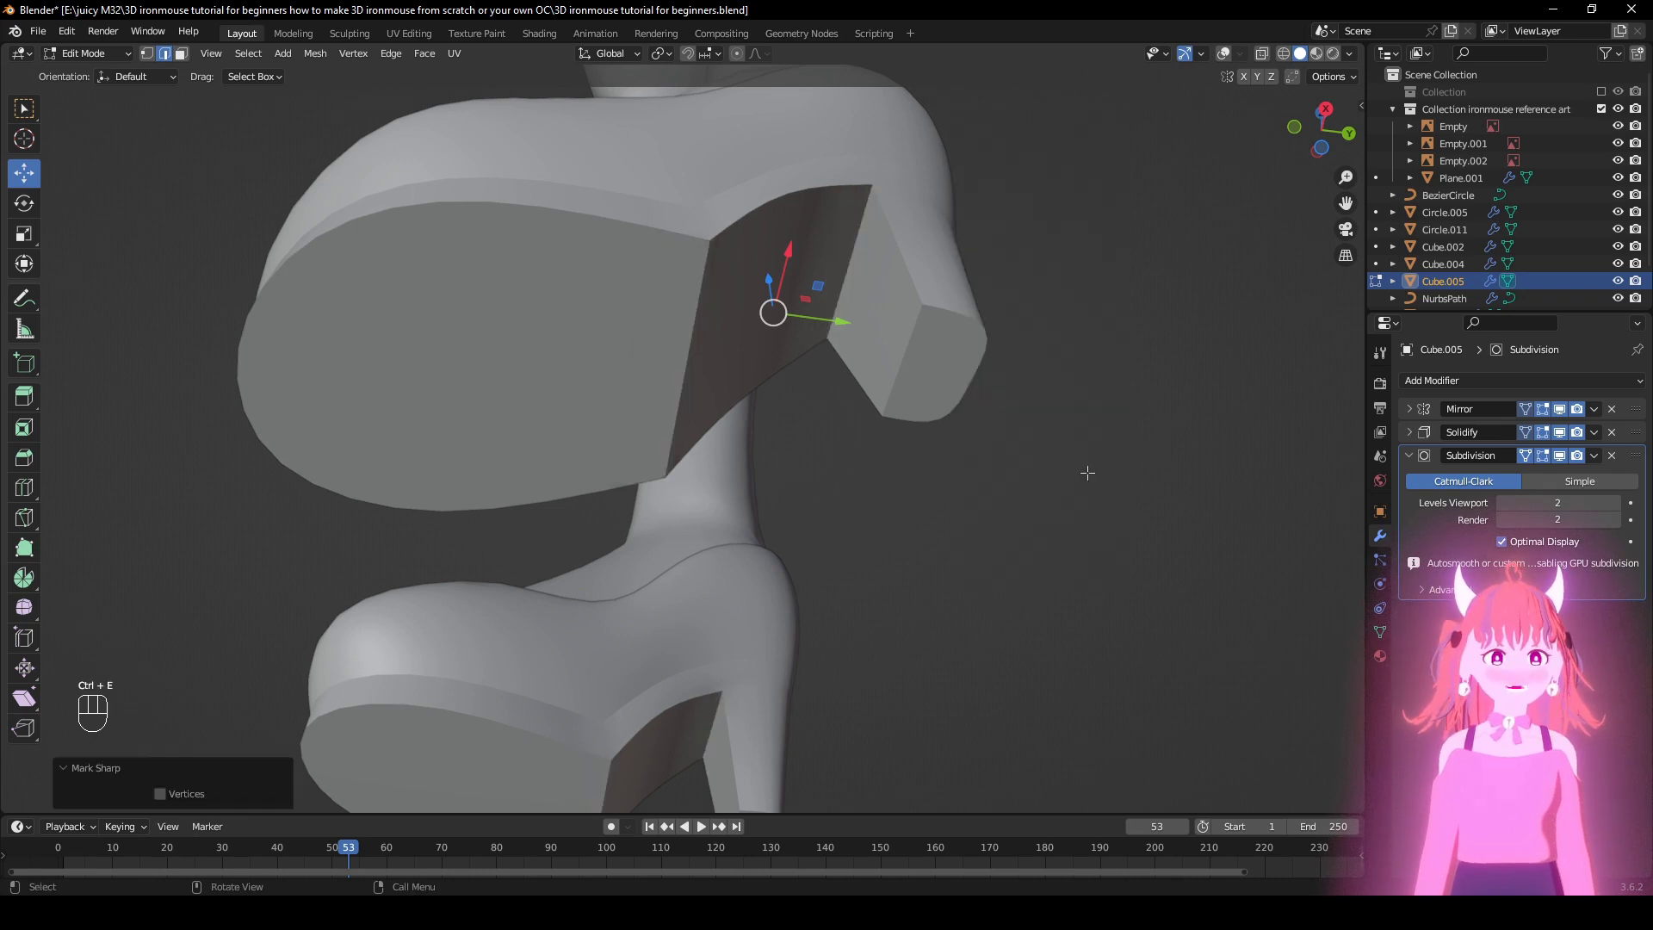
middle_click_drag(1089, 473, 1010, 544)
key("ctrl+z")
middle_click_drag(908, 579, 1307, 219)
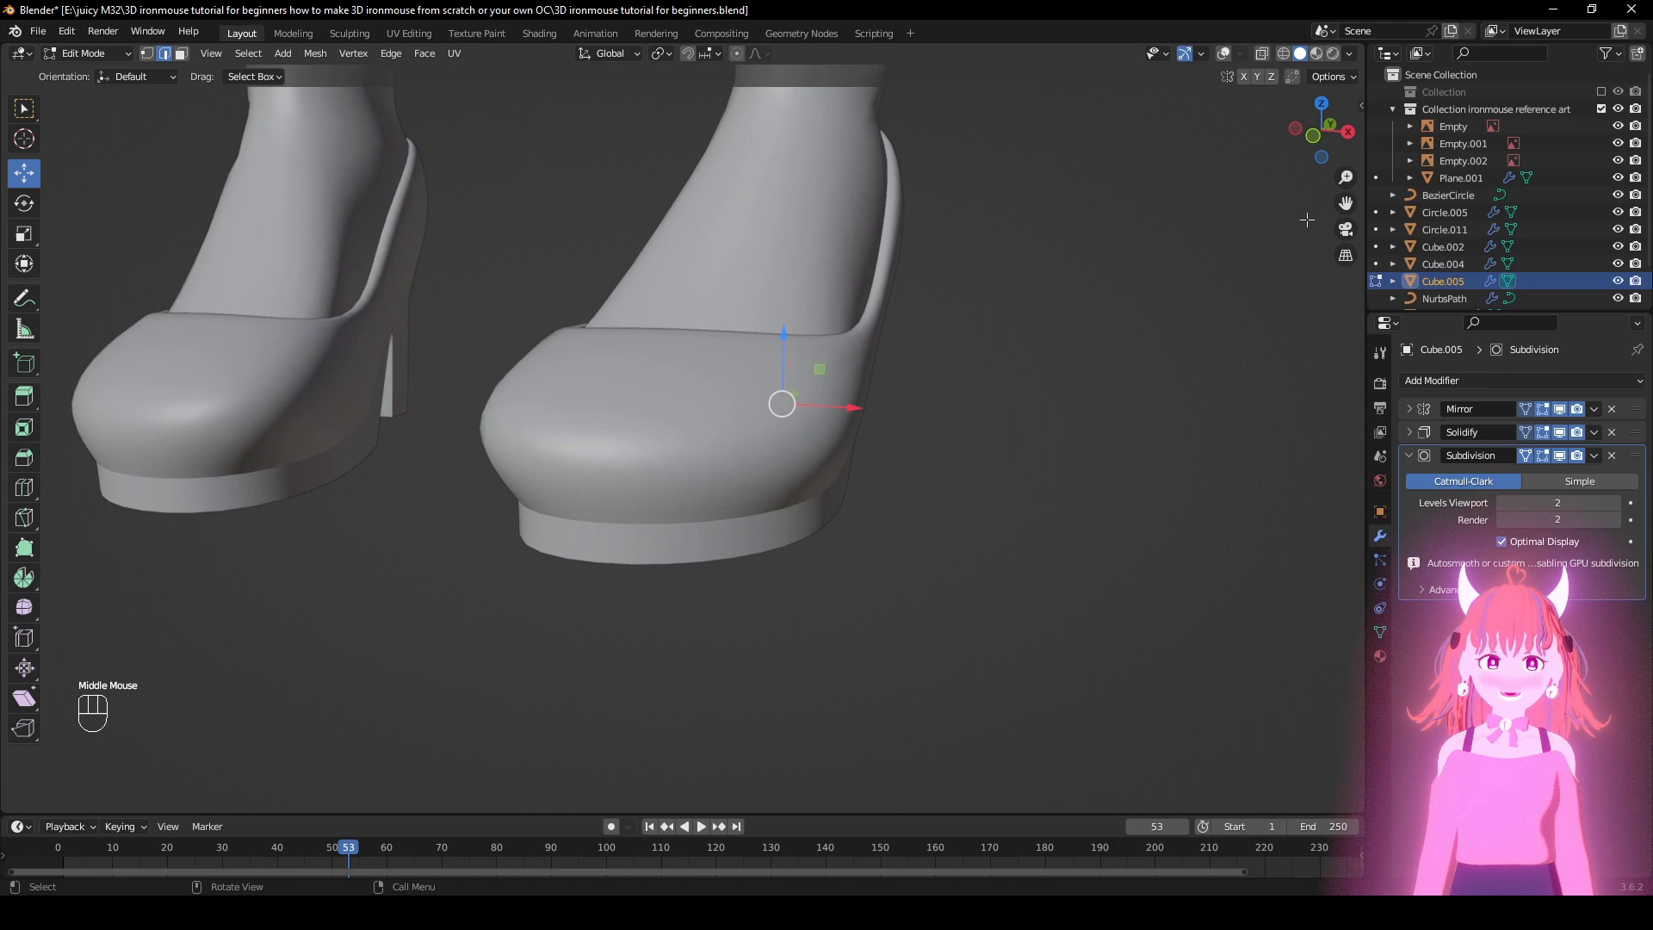
Step: Show the overlays again, select all of the shoe's geometry and view it from the front
left_click(1223, 55)
middle_click_drag(1120, 414, 1074, 453)
key("a")
key("KP_1")
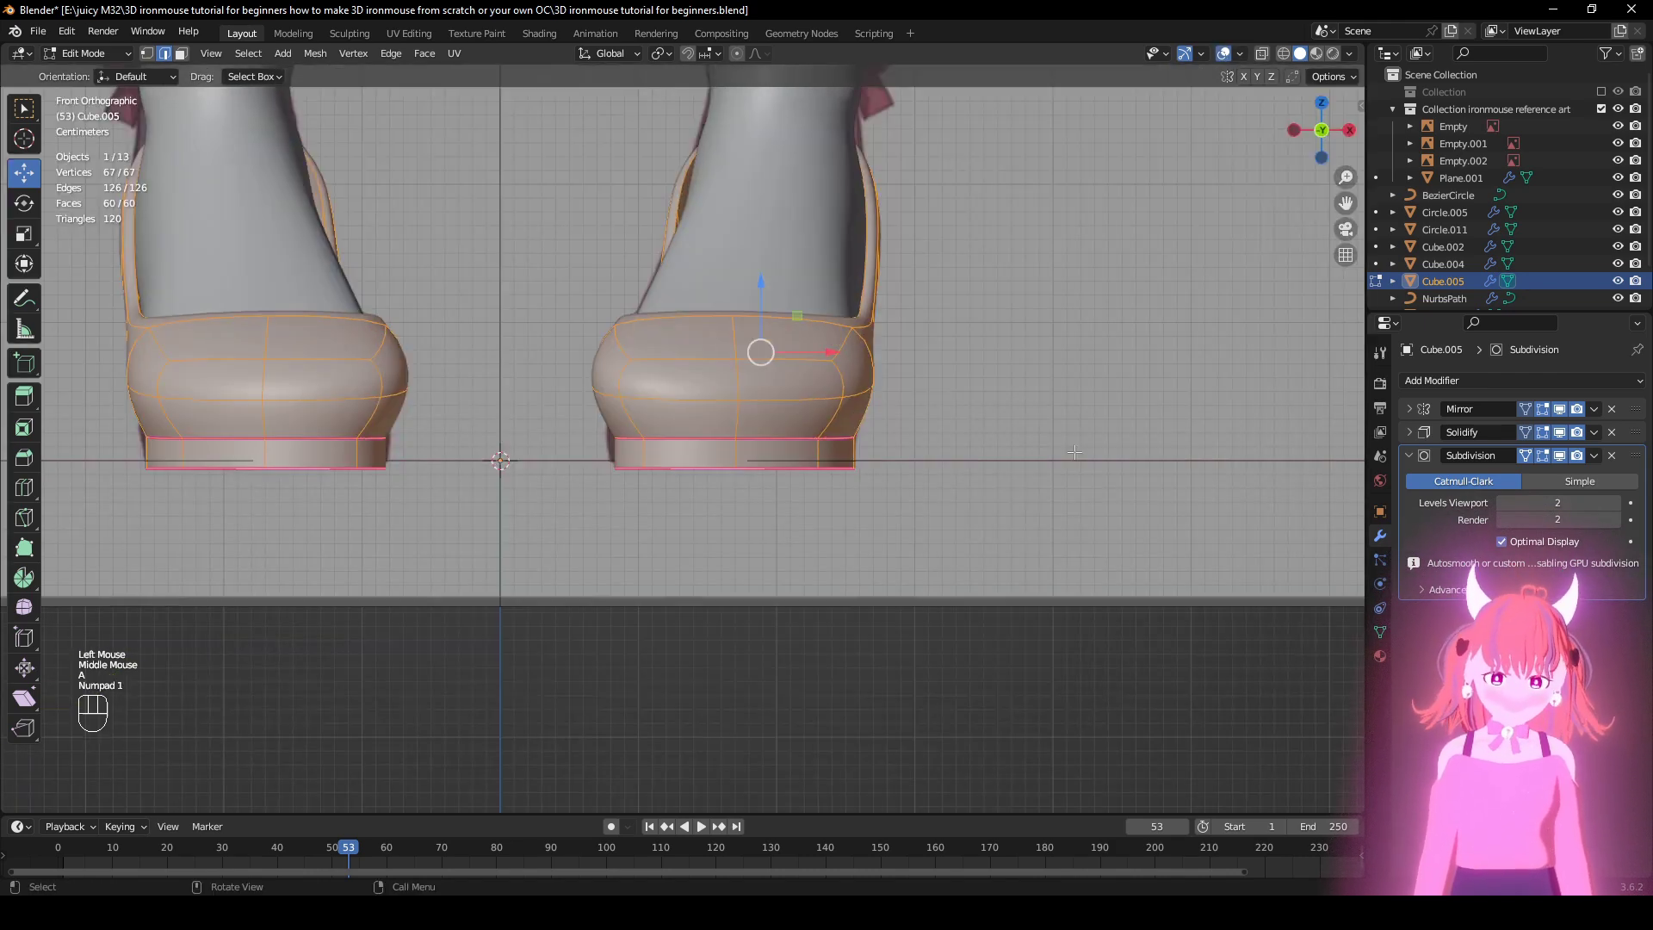
scroll(1075, 452, "up", 3)
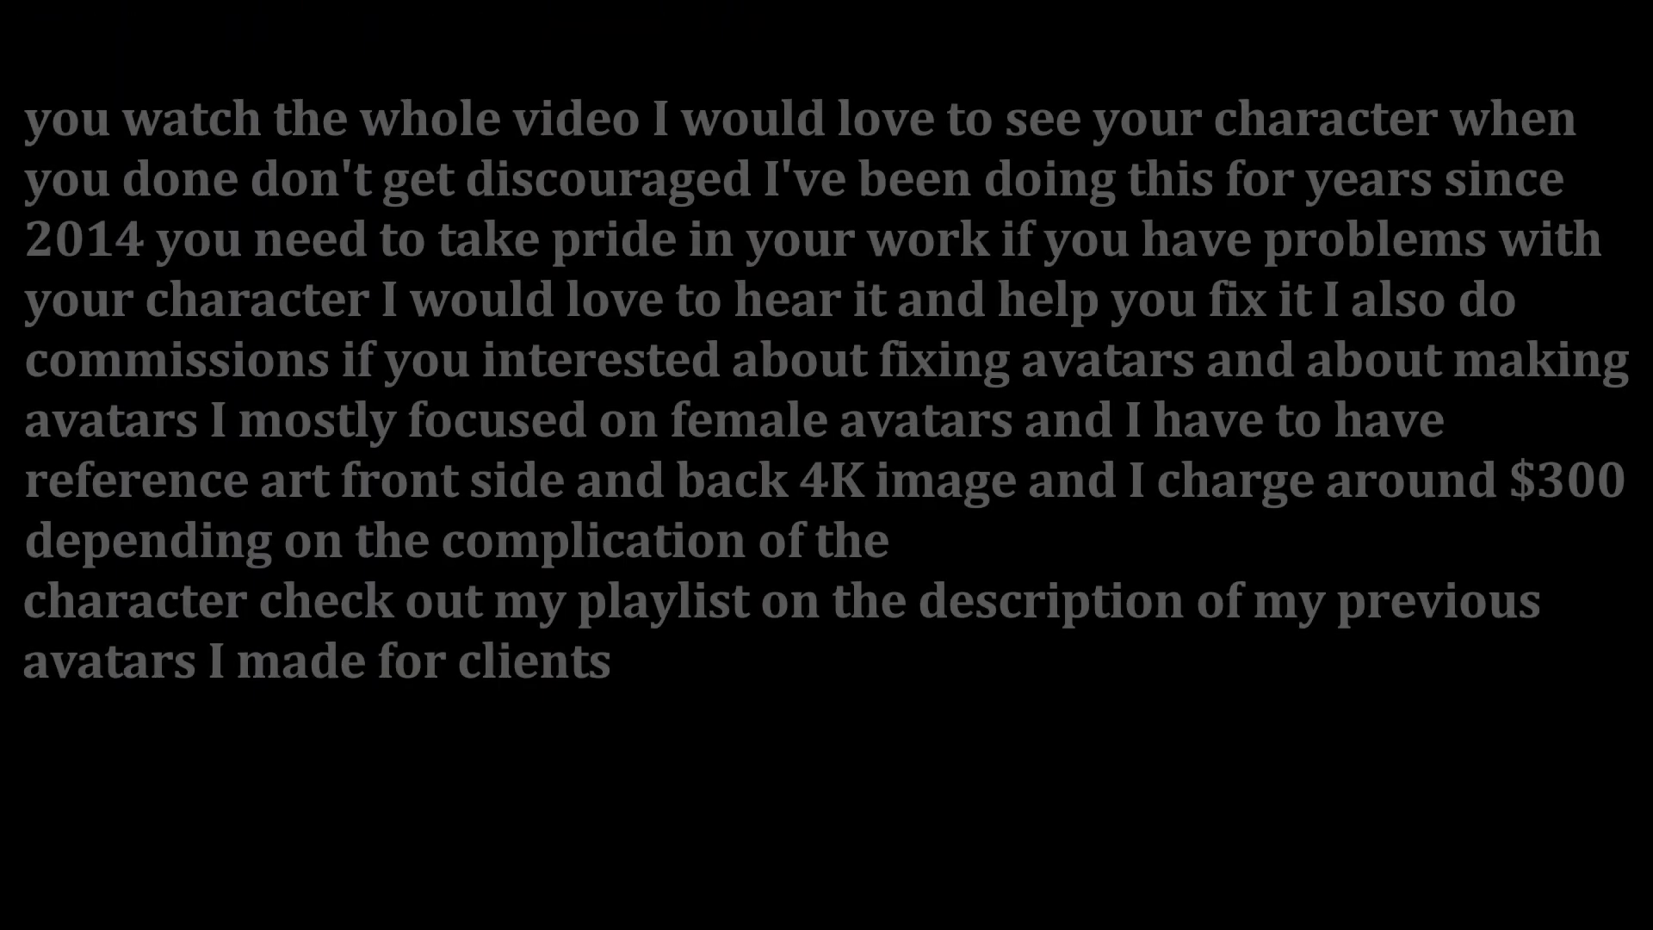